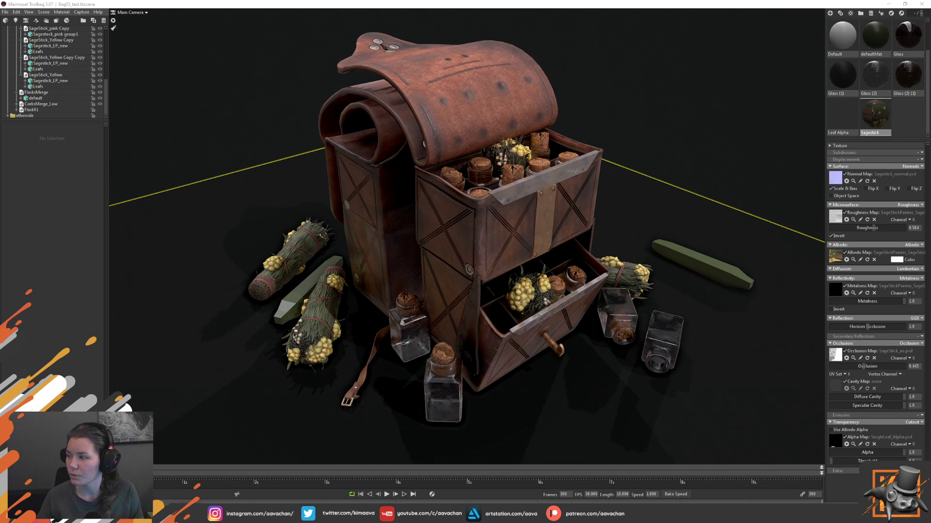
# - Dock the PureRef board on the right half and zoom onto the yellow-flowered sage-bundle photo
pyautogui.moveTo(930, 219)
pyautogui.mouseDown()
pyautogui.moveTo(798, 218)
pyautogui.moveTo(821, 211)
pyautogui.mouseUp()
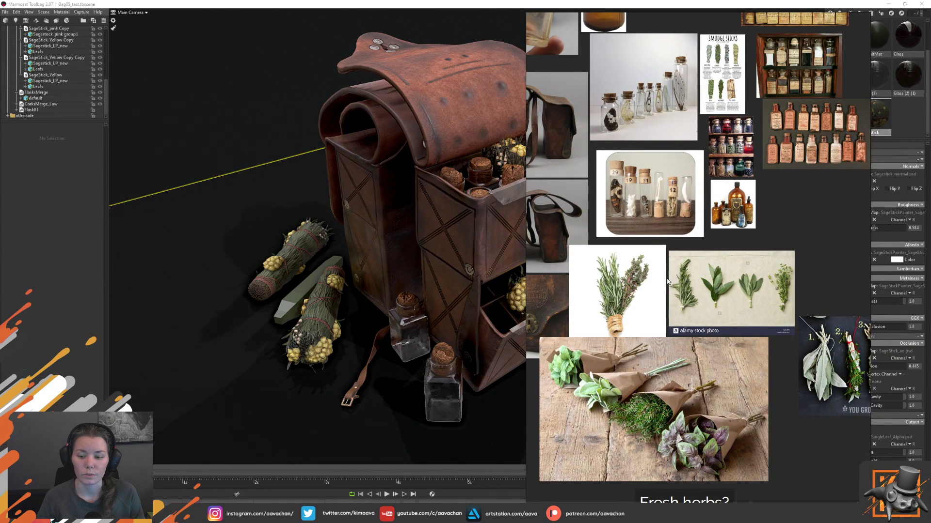
pyautogui.scroll(-1, 666, 284)
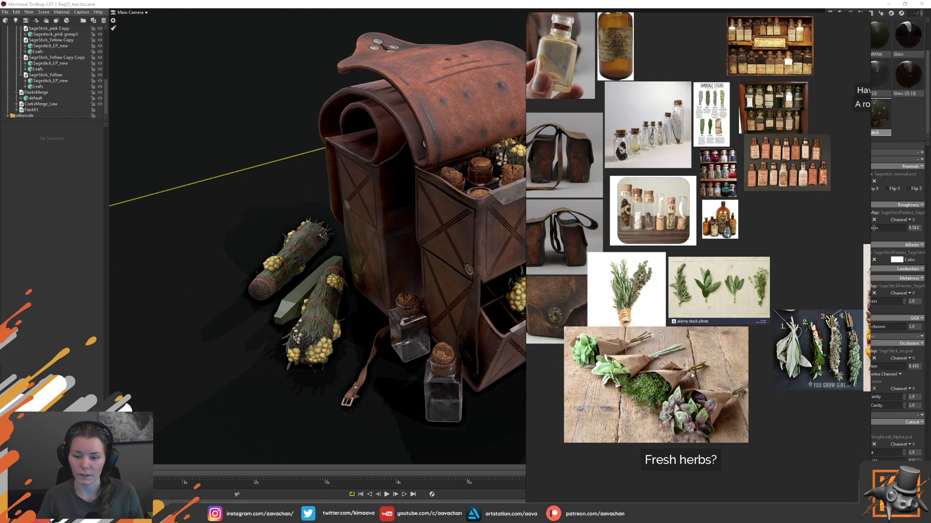
pyautogui.hscroll(2, 752, 322)
pyautogui.hscroll(3, 737, 320)
pyautogui.hscroll(3, 712, 306)
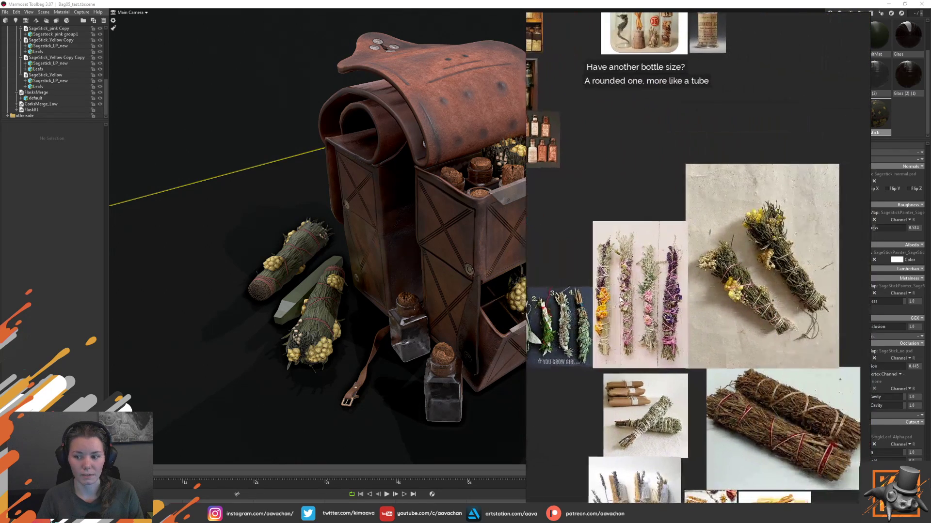
pyautogui.hscroll(3, 681, 295)
pyautogui.scroll(2, 681, 294)
pyautogui.scroll(2, 676, 266)
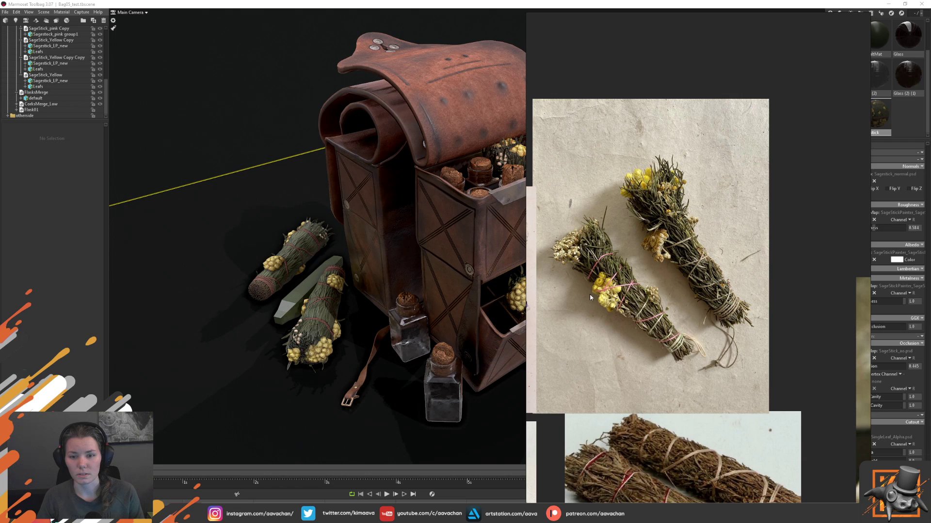
pyautogui.scroll(-1, 677, 329)
pyautogui.scroll(-2, 677, 329)
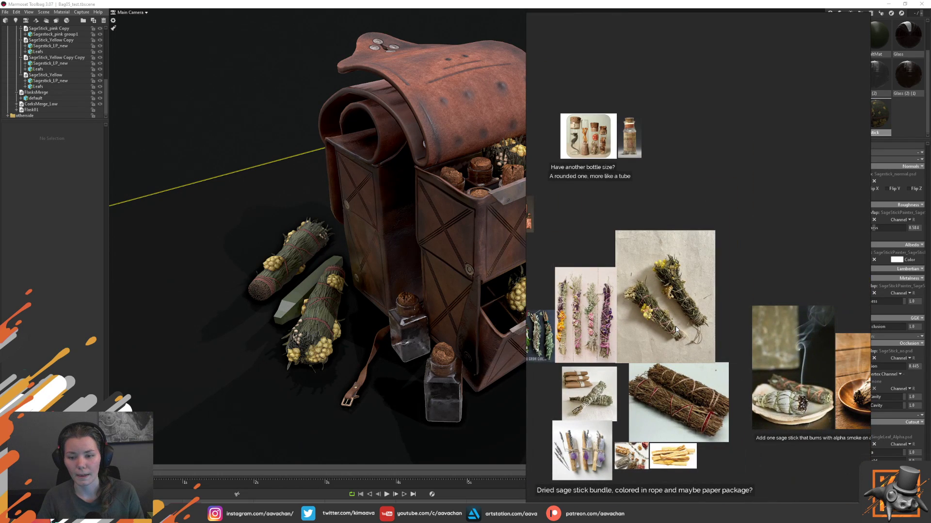
pyautogui.scroll(1, 677, 328)
pyautogui.scroll(2, 678, 322)
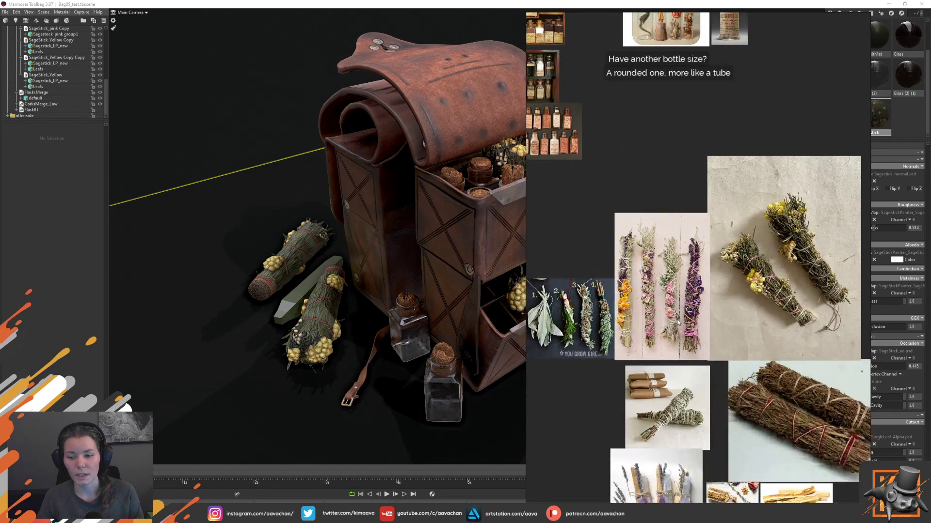
pyautogui.scroll(2, 677, 322)
pyautogui.scroll(2, 705, 289)
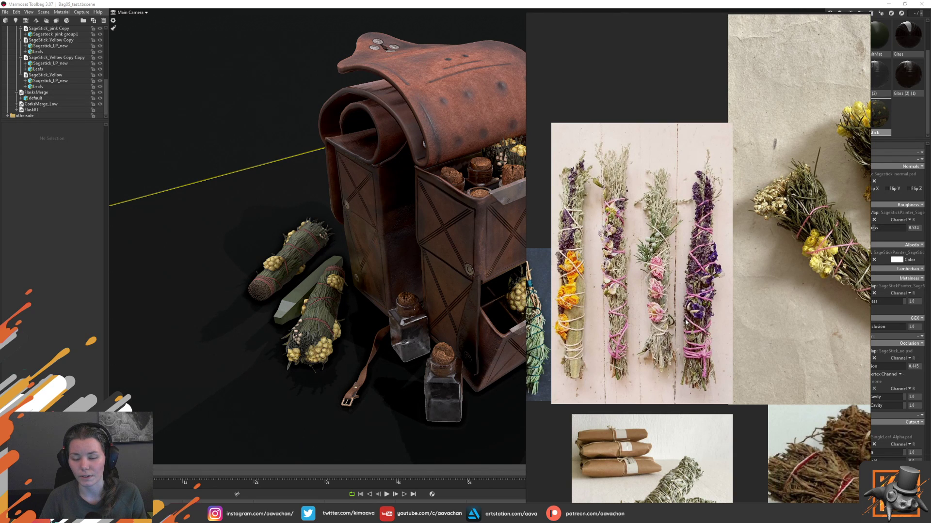
pyautogui.scroll(-4, 685, 321)
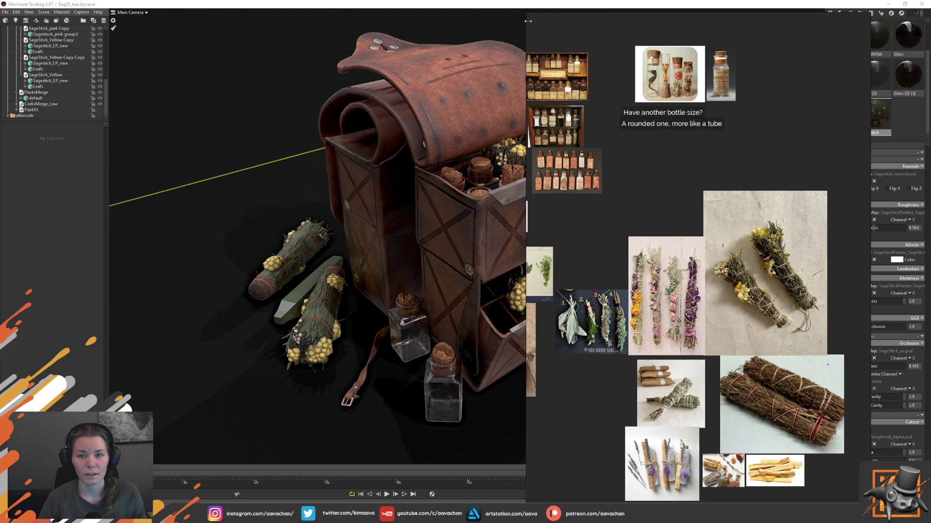
# - Shrink the PureRef board to a small upper-right window so the whole backpack render shows
pyautogui.moveTo(532, 18)
pyautogui.mouseDown()
pyautogui.moveTo(590, 99)
pyautogui.moveTo(665, 170)
pyautogui.mouseUp()
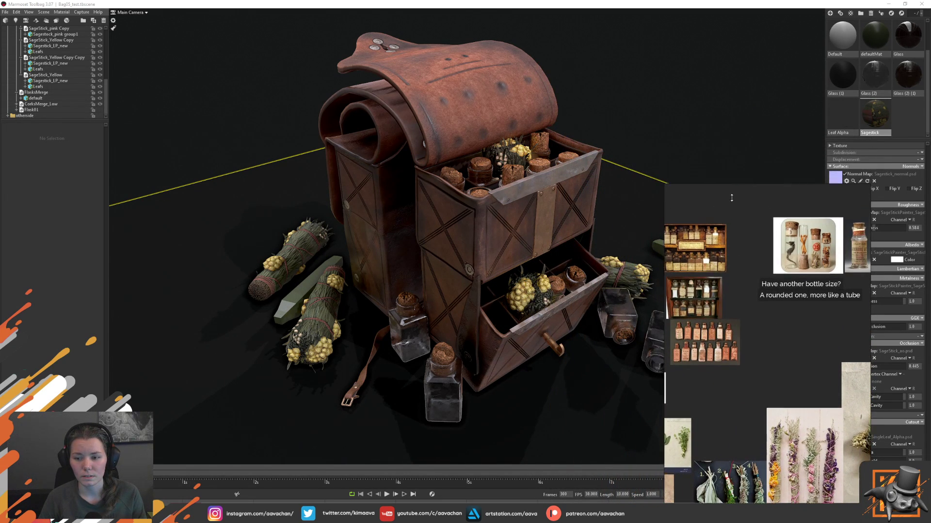
pyautogui.moveTo(727, 171)
pyautogui.mouseDown()
pyautogui.moveTo(728, 266)
pyautogui.moveTo(764, 167)
pyautogui.moveTo(745, 34)
pyautogui.moveTo(749, 61)
pyautogui.mouseUp()
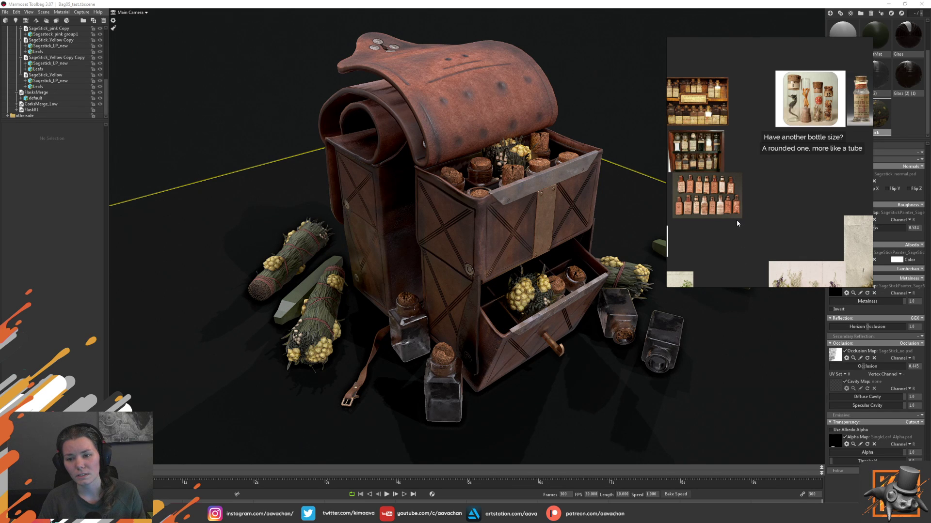
pyautogui.moveTo(719, 223); pyautogui.dragTo(775, 231, button='middle')
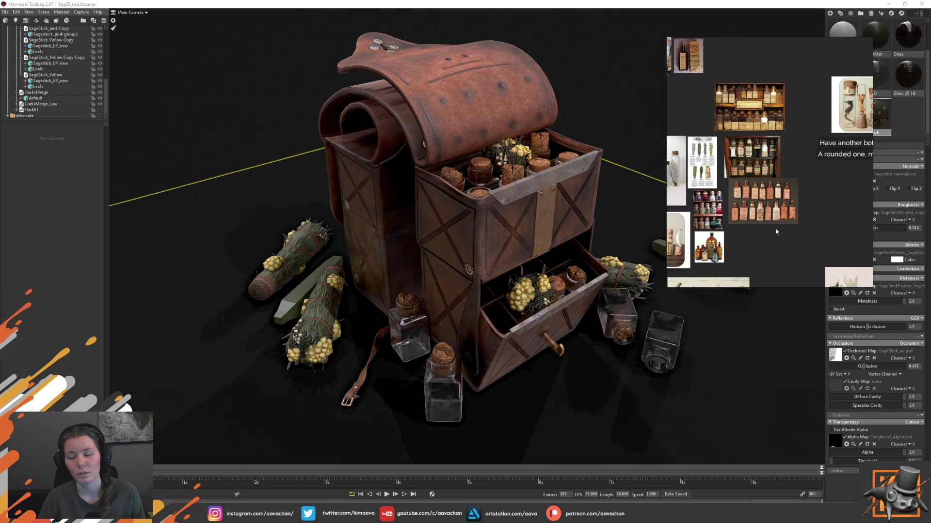
pyautogui.scroll(2, 776, 231)
pyautogui.scroll(3, 781, 228)
pyautogui.scroll(2, 754, 218)
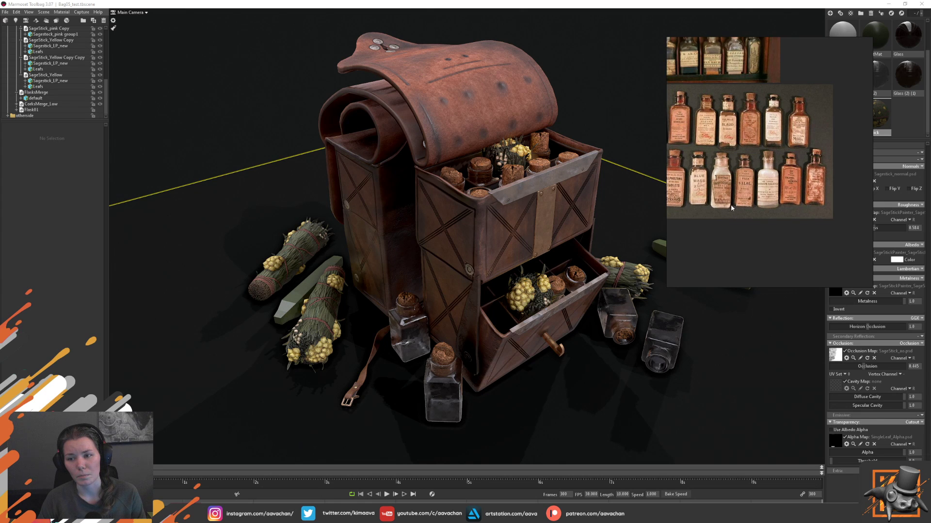
pyautogui.scroll(2, 756, 222)
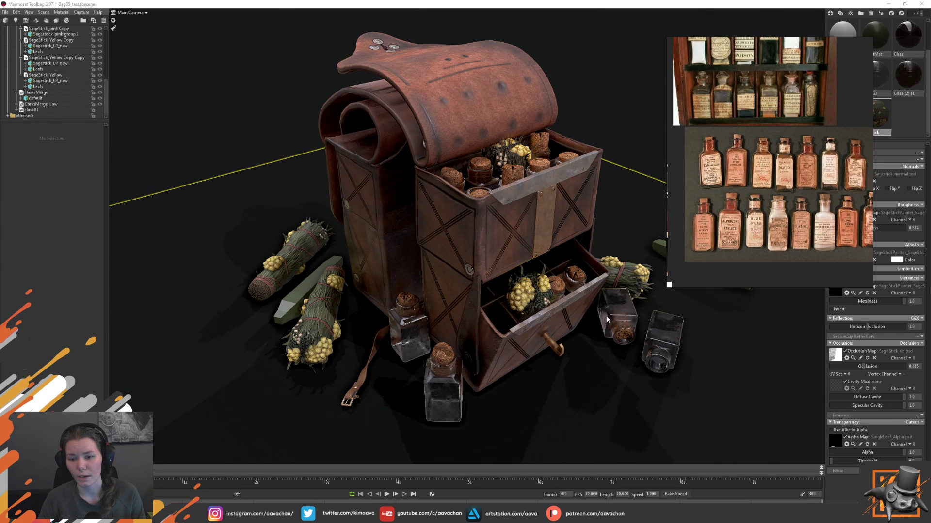
pyautogui.scroll(1, 819, 203)
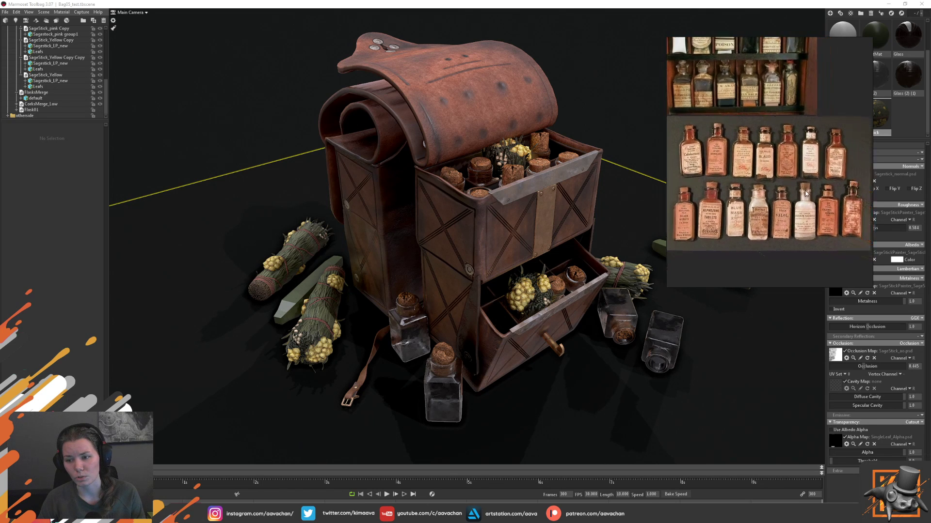
pyautogui.scroll(2, 822, 215)
pyautogui.scroll(-2, 819, 260)
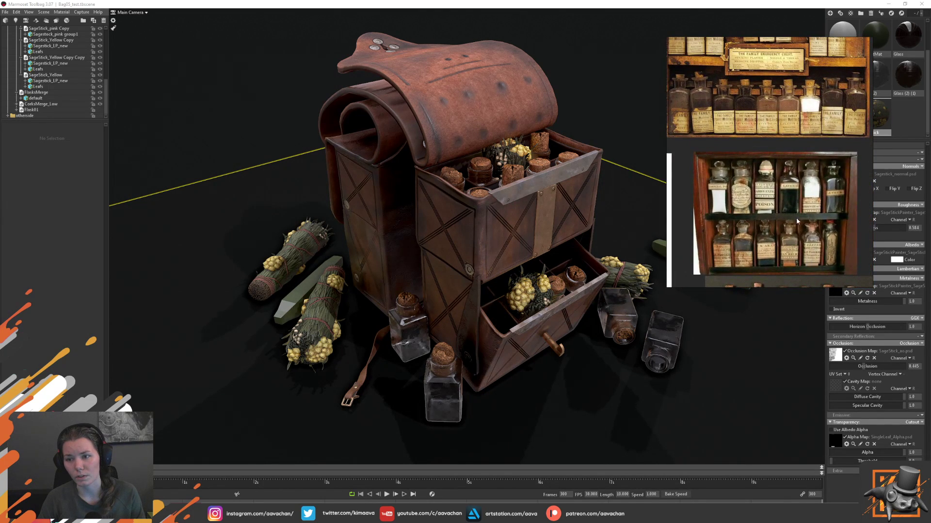
pyautogui.scroll(2, 790, 213)
pyautogui.scroll(-1, 785, 209)
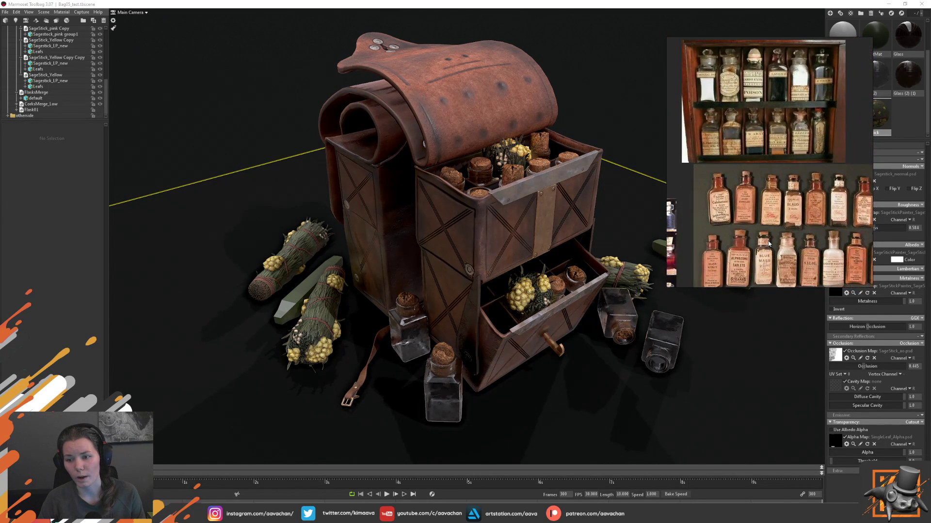
pyautogui.scroll(1, 810, 181)
pyautogui.scroll(-1, 811, 182)
pyautogui.scroll(-1, 809, 173)
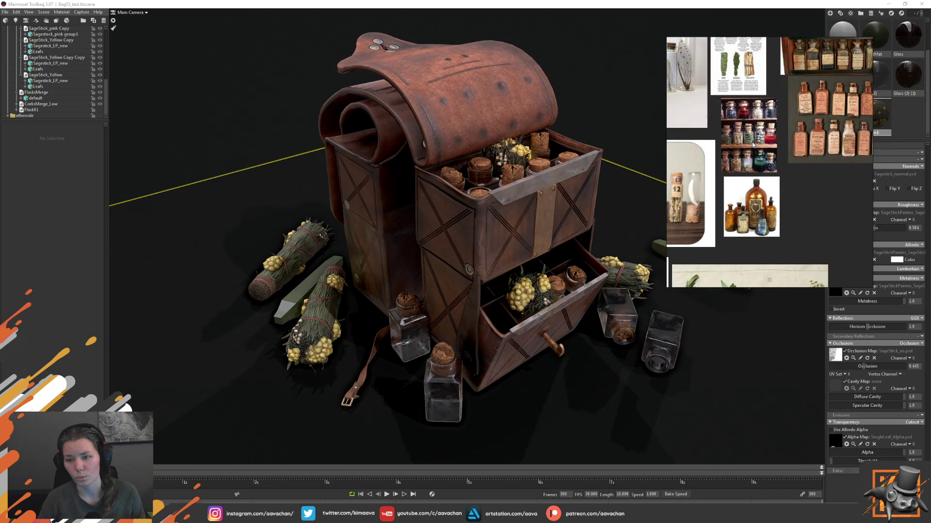
pyautogui.scroll(2, 835, 138)
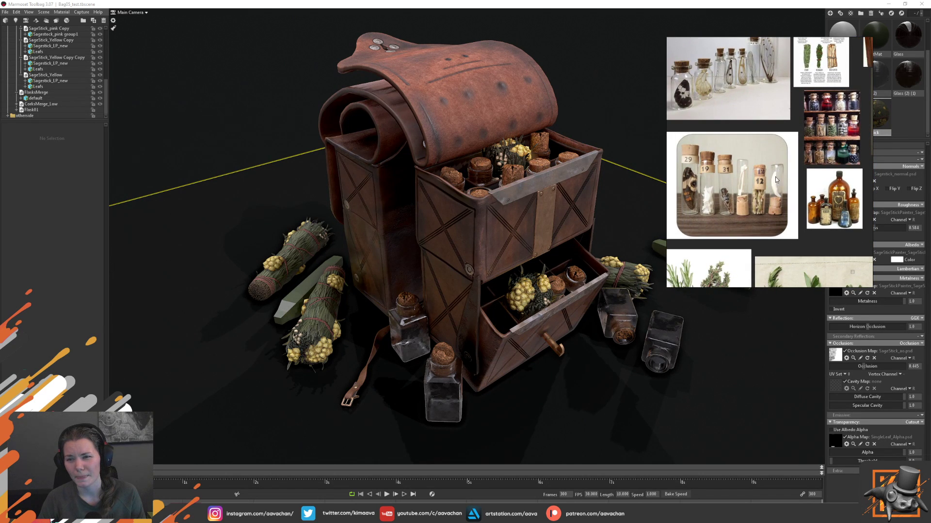
pyautogui.scroll(1, 742, 202)
pyautogui.scroll(1, 743, 202)
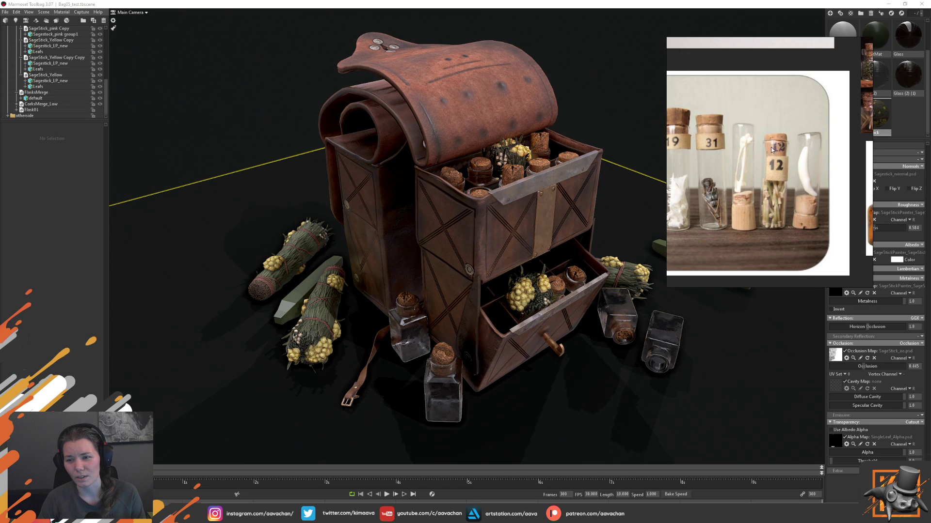
pyautogui.scroll(-2, 770, 221)
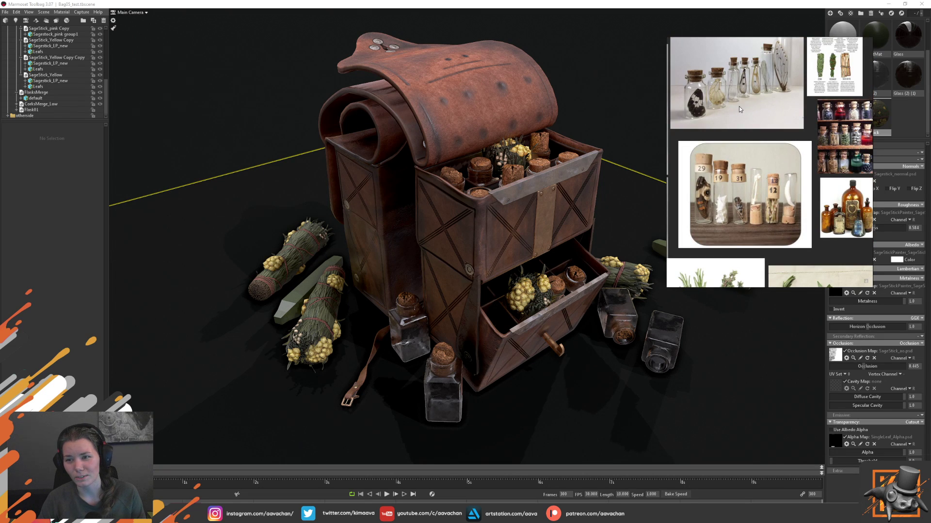
pyautogui.scroll(1, 745, 176)
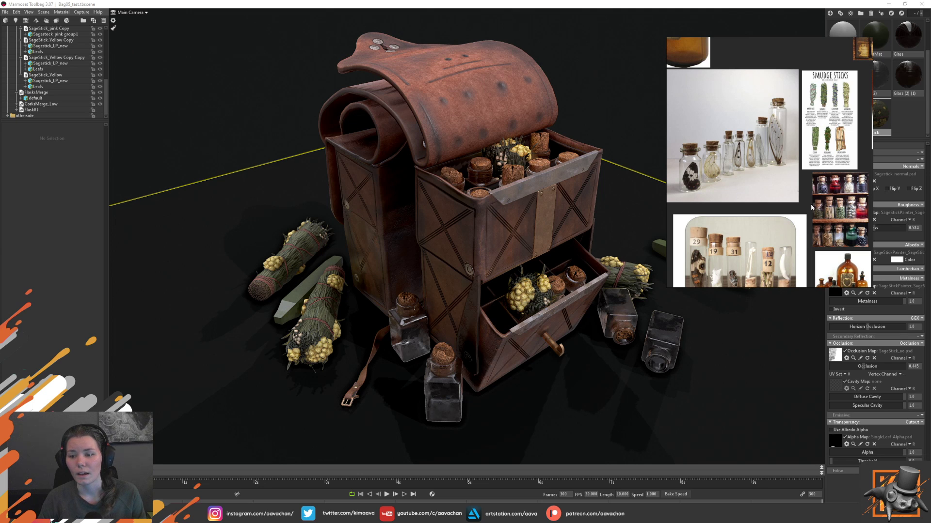
pyautogui.moveTo(840, 197); pyautogui.dragTo(753, 233, button='middle')
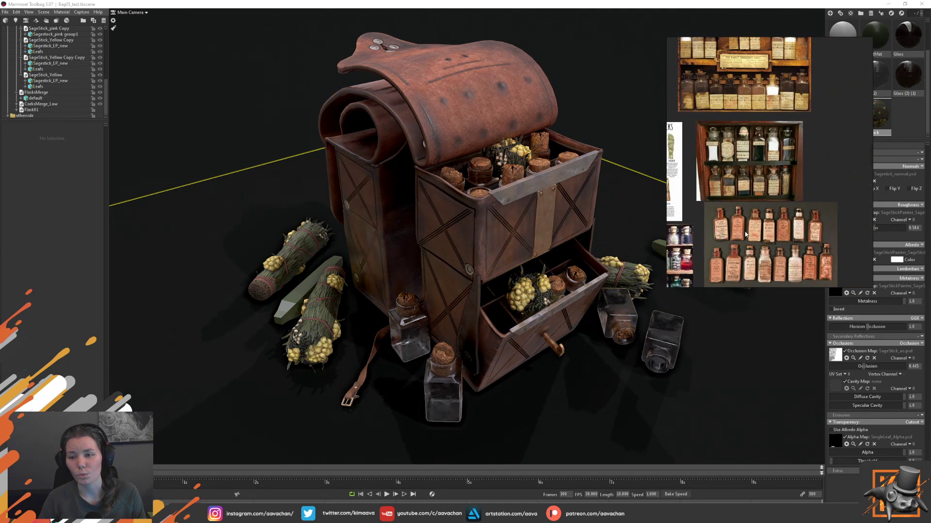
pyautogui.scroll(-3, 752, 233)
pyautogui.moveTo(802, 252); pyautogui.dragTo(798, 204, button='middle')
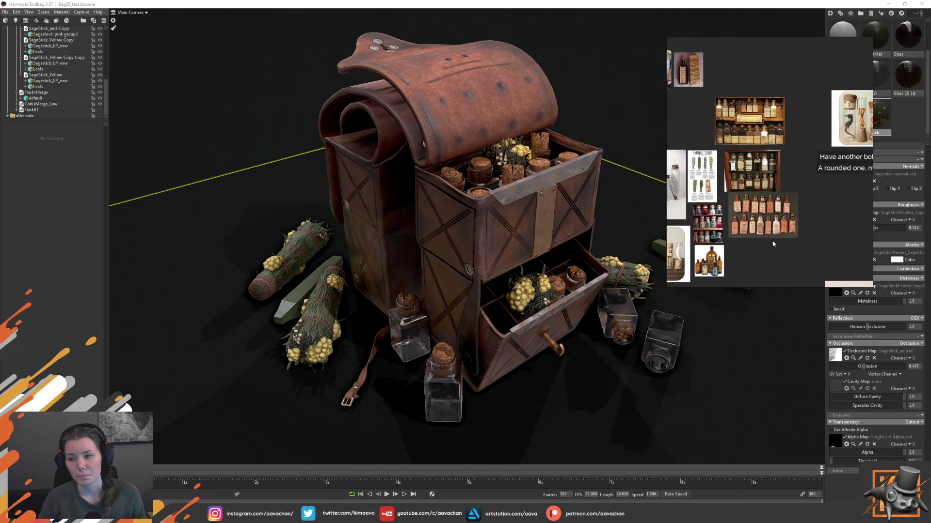
pyautogui.scroll(3, 755, 223)
pyautogui.scroll(3, 755, 223)
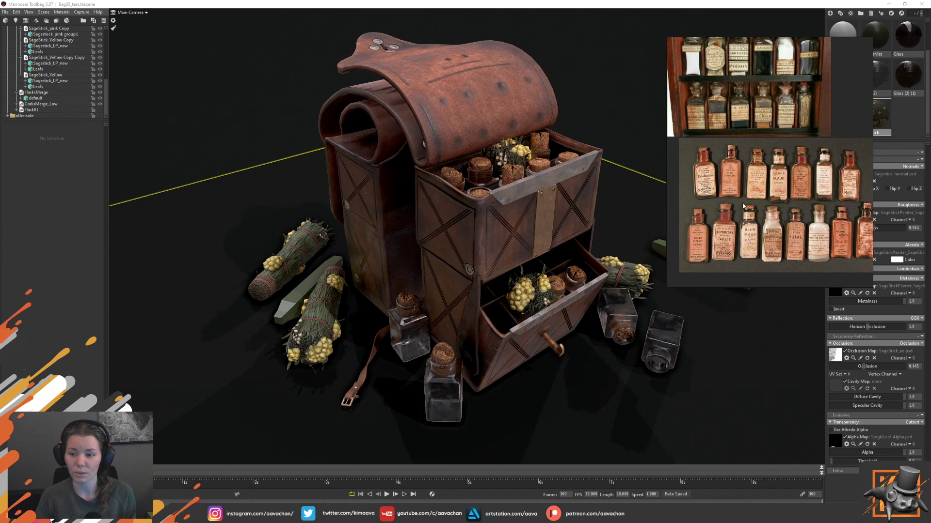
pyautogui.scroll(-2, 800, 214)
pyautogui.scroll(-1, 788, 219)
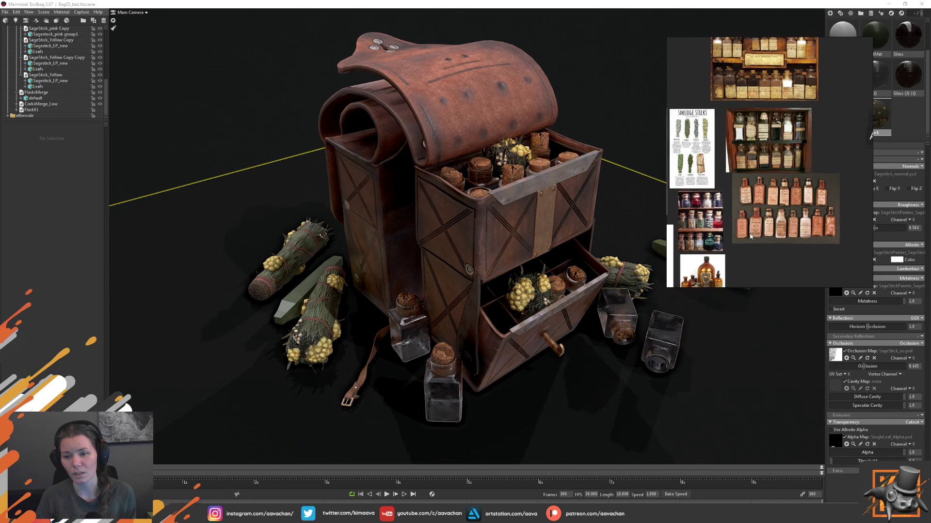
pyautogui.scroll(1, 746, 214)
pyautogui.scroll(2, 751, 175)
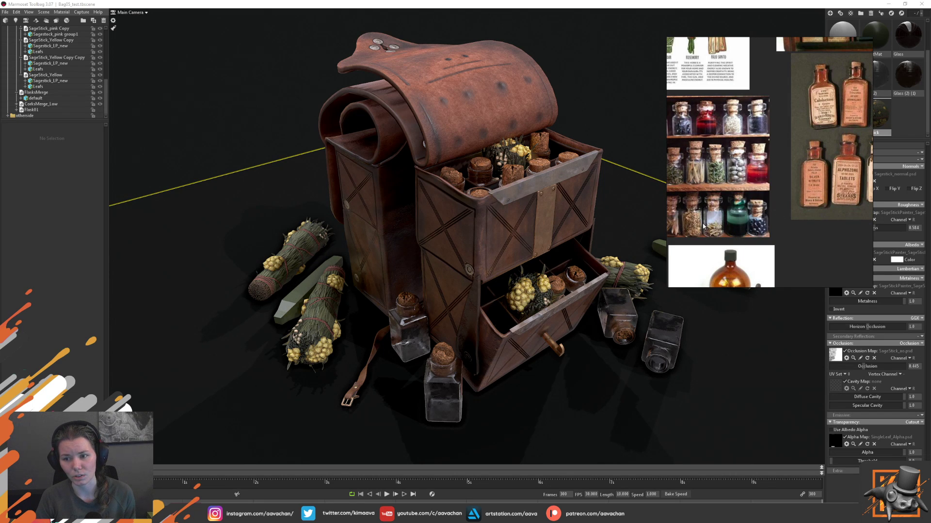
pyautogui.scroll(-1, 703, 227)
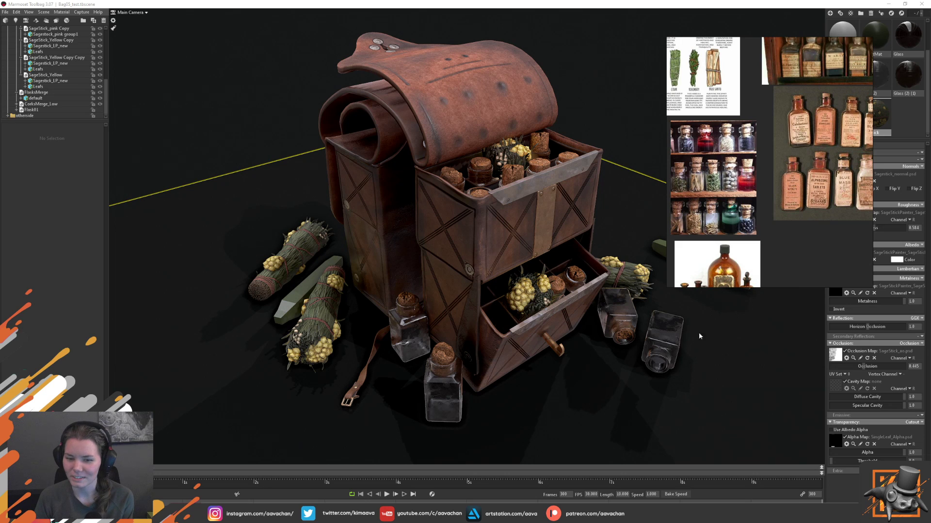
# - Zoom the PureRef board and pan the medicine-bottle photo to reveal more bottles
pyautogui.scroll(2, 797, 193)
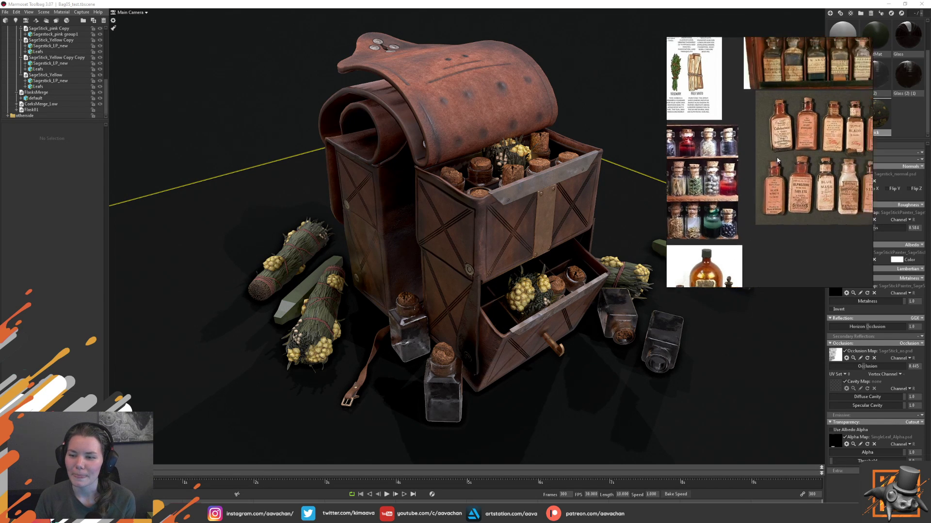
pyautogui.scroll(2, 787, 197)
pyautogui.scroll(2, 776, 201)
pyautogui.scroll(1, 762, 207)
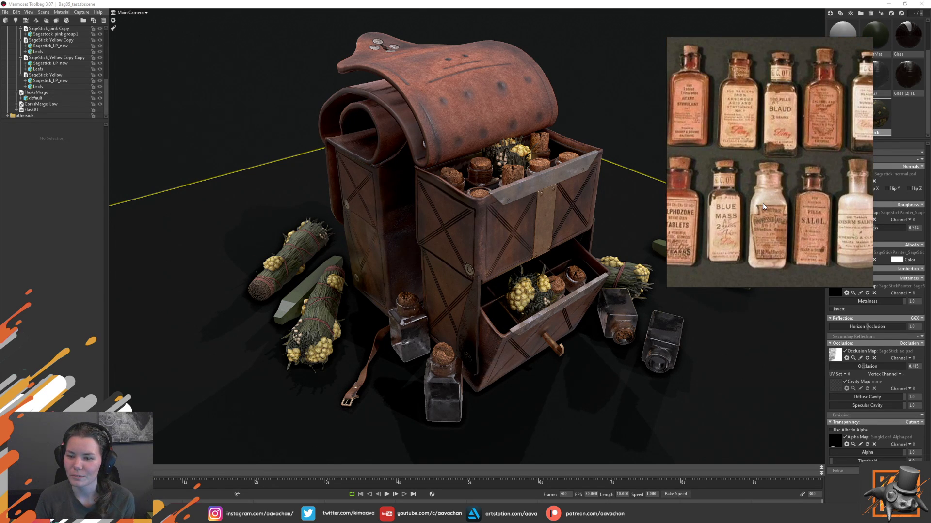
pyautogui.moveTo(755, 159); pyautogui.dragTo(816, 158)
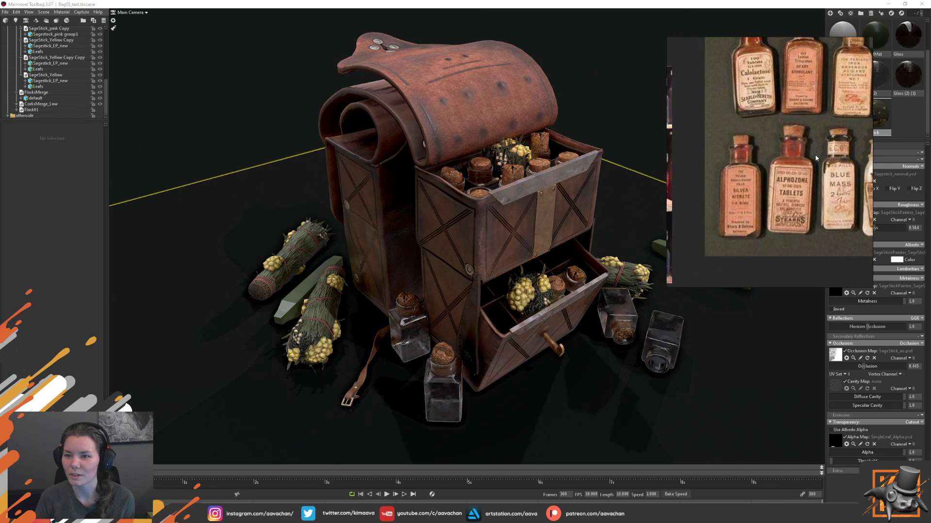
pyautogui.moveTo(815, 158); pyautogui.dragTo(780, 154)
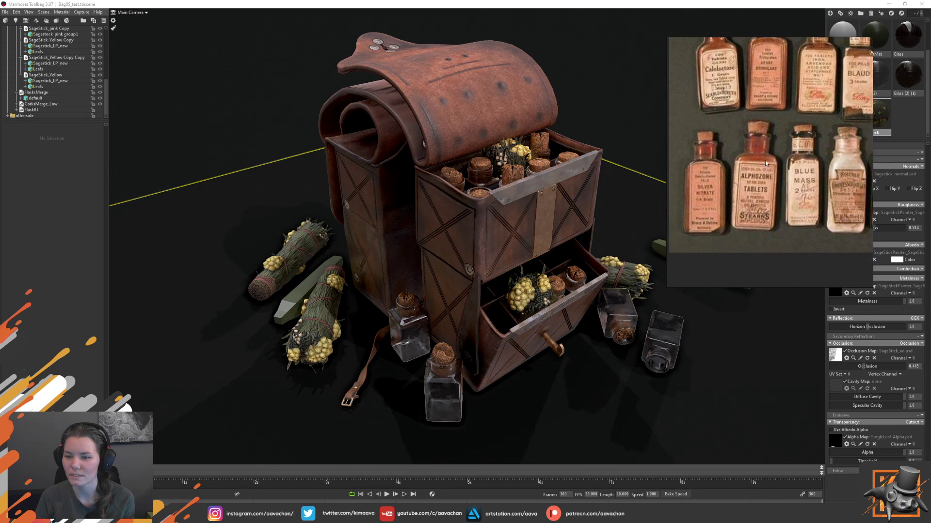
pyautogui.scroll(-2, 765, 161)
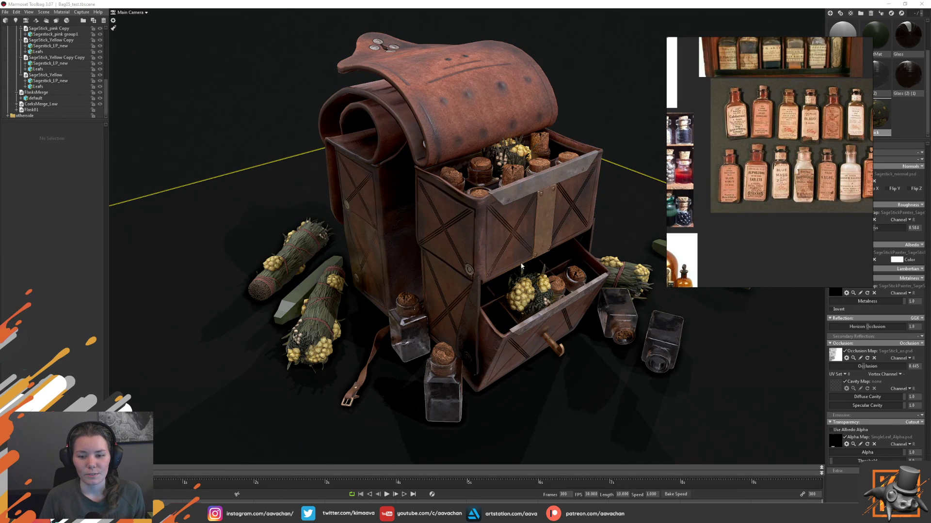
# - Move the board up-left and zoom out to show the glass-jar, smudge-stick and bottle photos
pyautogui.moveTo(736, 200); pyautogui.dragTo(685, 179)
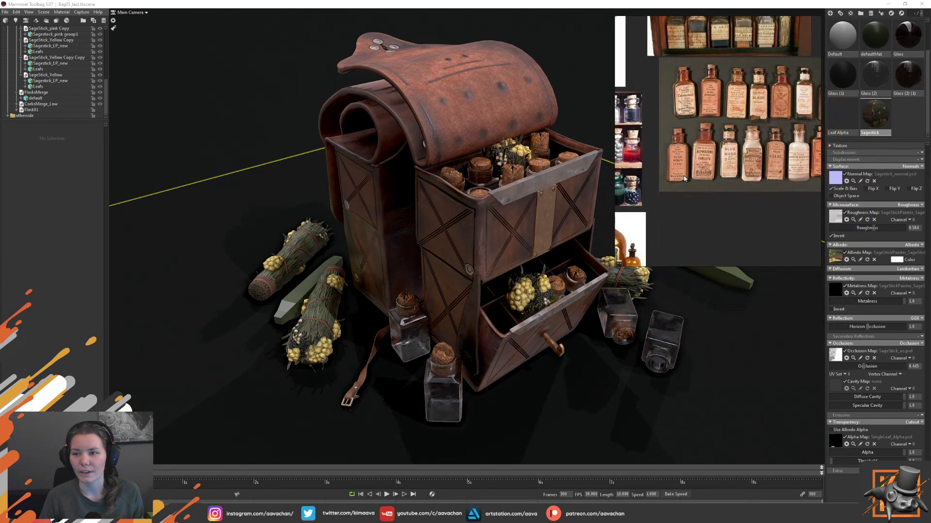
pyautogui.scroll(-1, 691, 184)
pyautogui.scroll(-1, 702, 193)
pyautogui.scroll(-1, 715, 201)
pyautogui.scroll(-1, 727, 210)
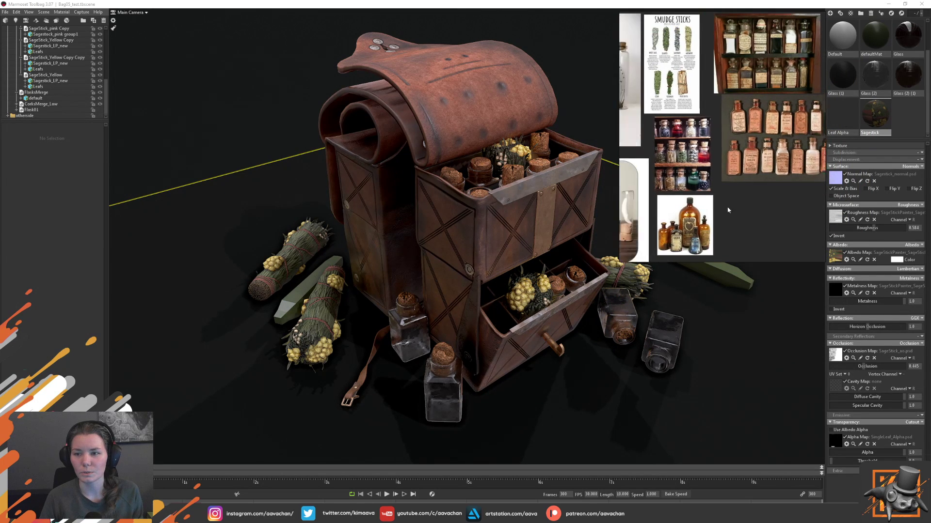
pyautogui.moveTo(728, 209)
pyautogui.mouseDown(button='middle')
pyautogui.moveTo(776, 193)
pyautogui.moveTo(735, 193)
pyautogui.mouseUp(button='middle')
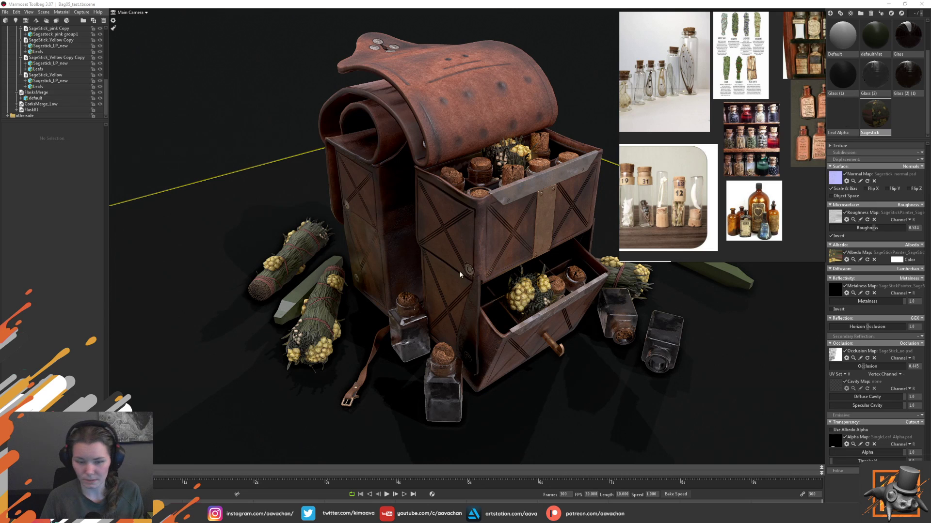
# - In Maya, inspect the scene by selecting the base disk, then Flasks_Merge, then CorksMerge_Low
pyautogui.hotkey('alt', 'Tab')
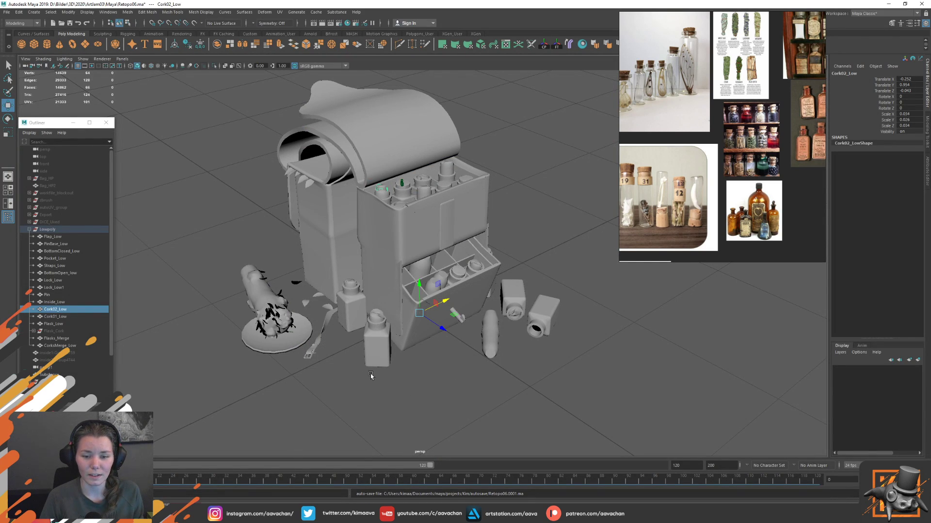
pyautogui.scroll(3, 296, 401)
pyautogui.click(286, 401)
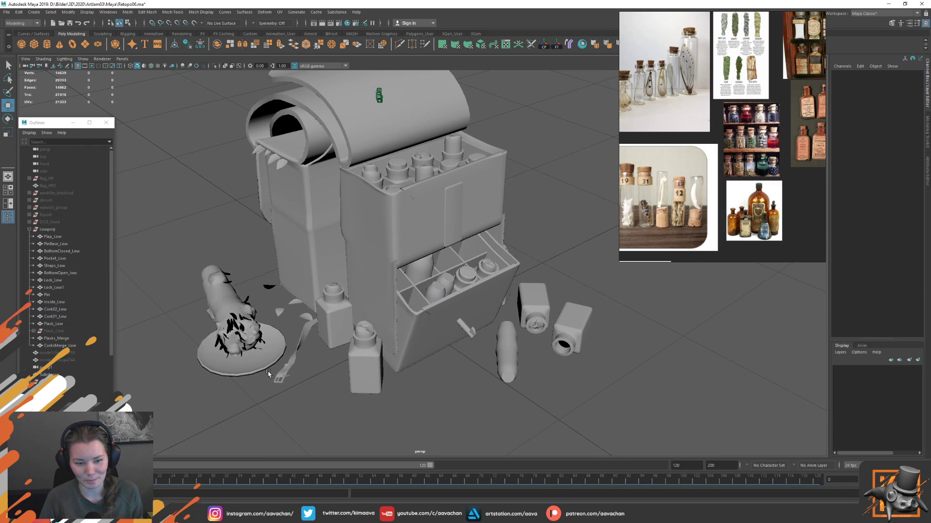
pyautogui.click(262, 359)
pyautogui.click(320, 390)
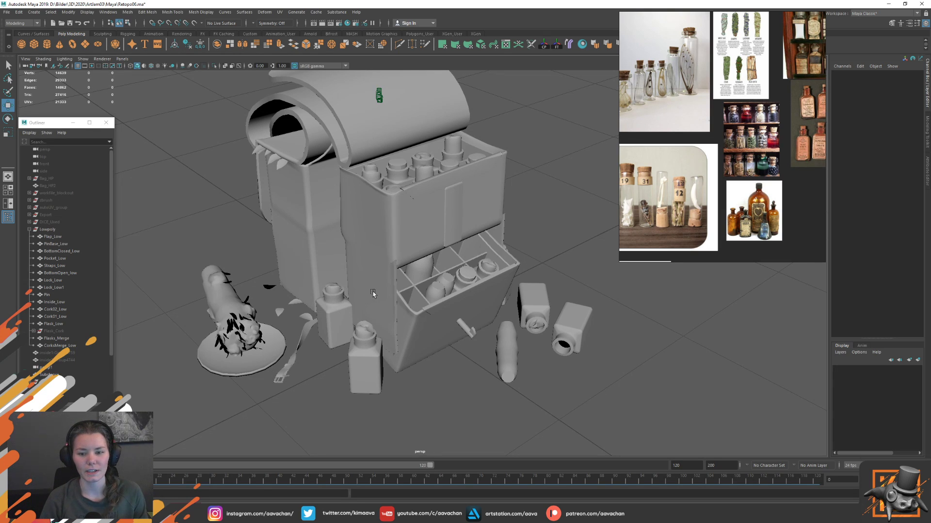
pyautogui.click(340, 322)
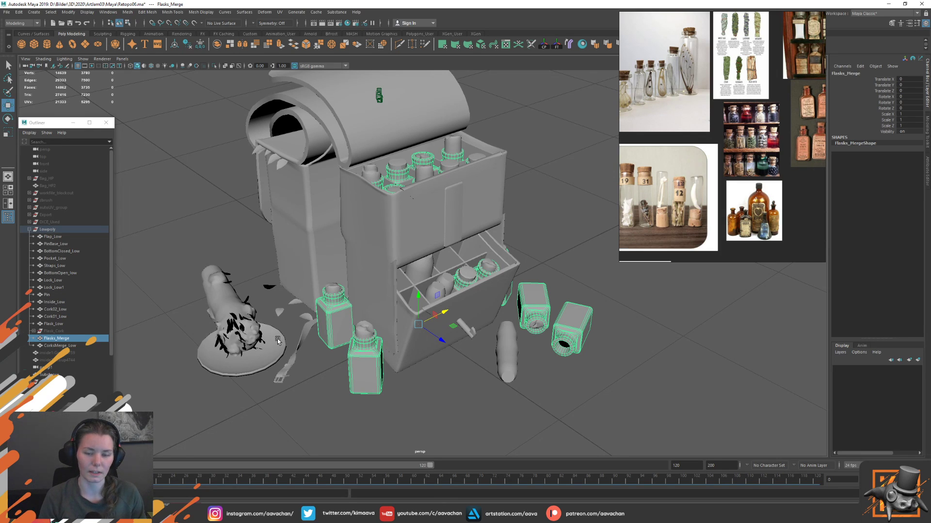
pyautogui.click(361, 326)
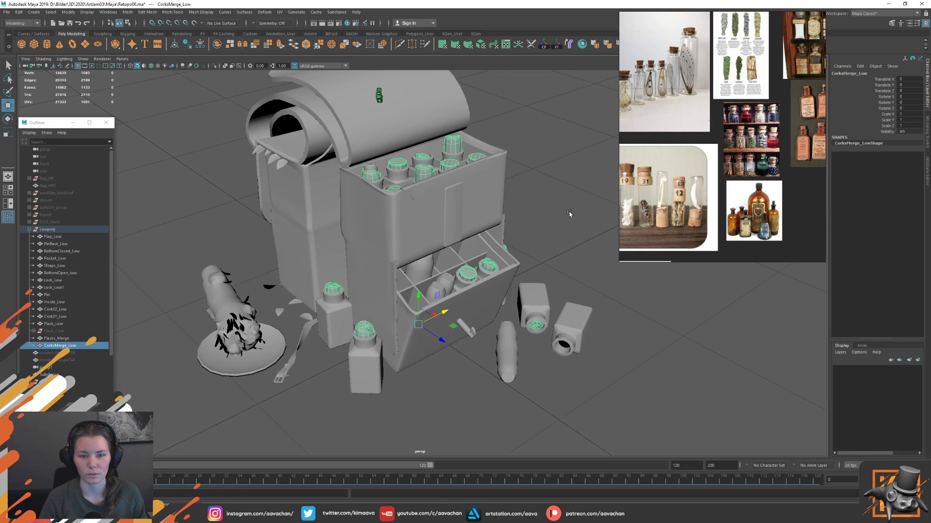
# - Rotate the tall cork's faces about the vertical axis, then return to object mode
pyautogui.rightClick(453, 145)
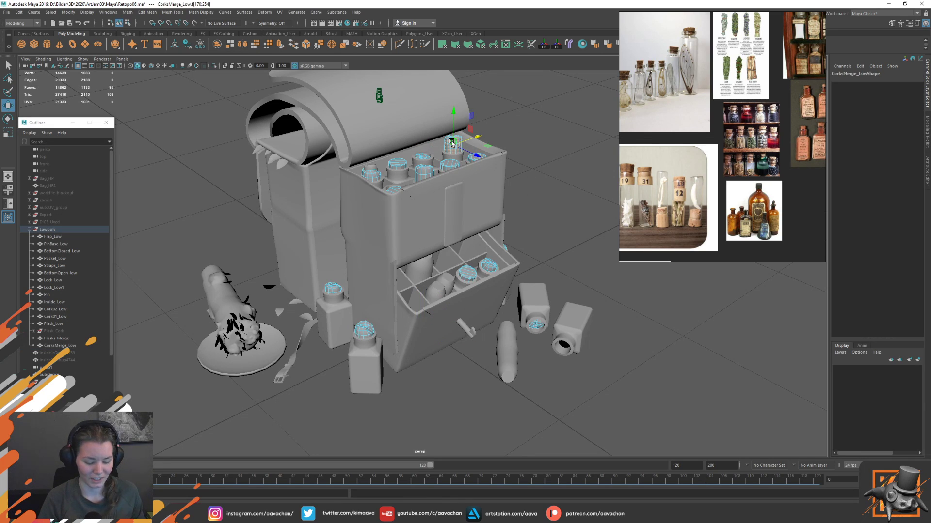
pyautogui.click(467, 160)
pyautogui.press('e')
pyautogui.moveTo(463, 160); pyautogui.dragTo(421, 158)
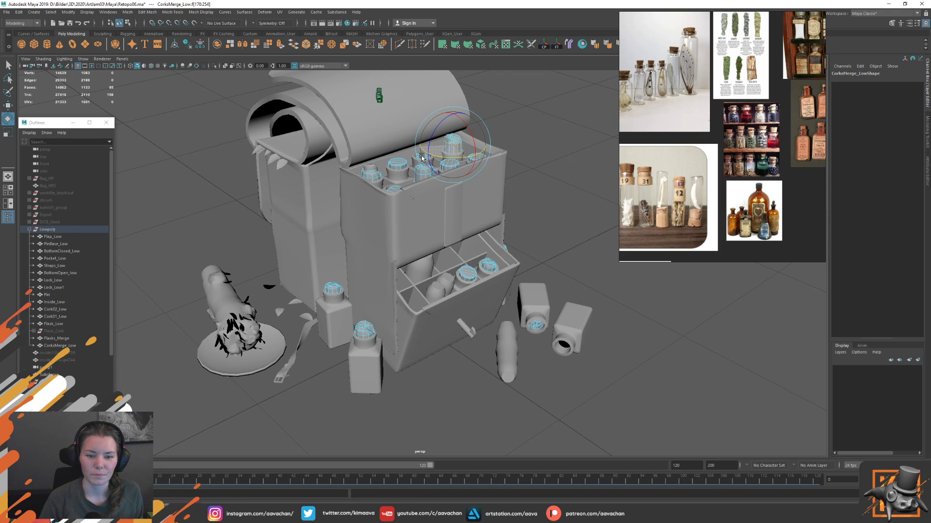
pyautogui.rightClick(544, 109)
pyautogui.click(569, 99)
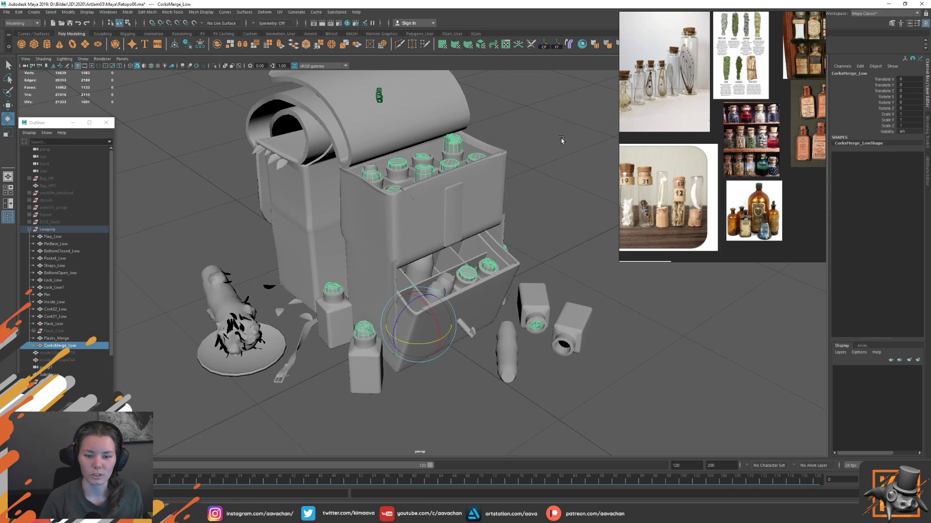
pyautogui.press('w')
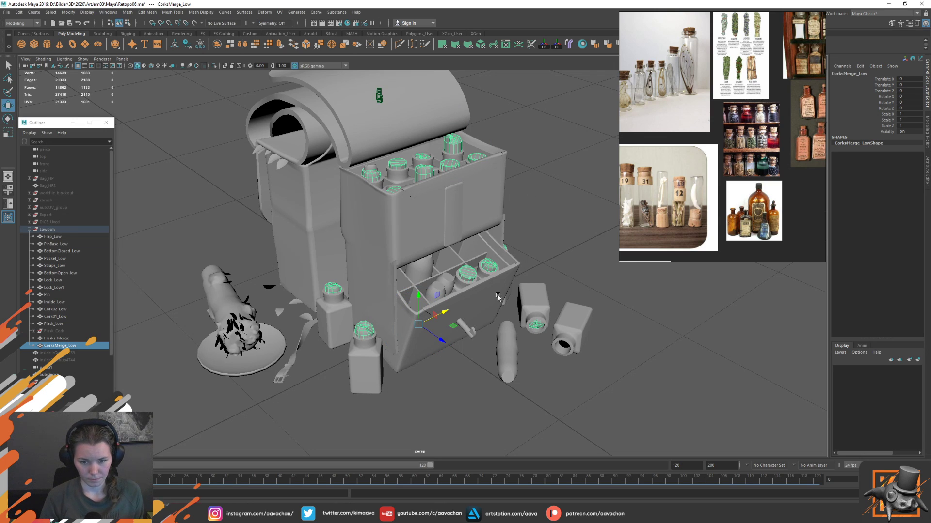
pyautogui.keyDown('alt'); pyautogui.moveTo(471, 350); pyautogui.dragTo(471, 345); pyautogui.keyUp('alt')
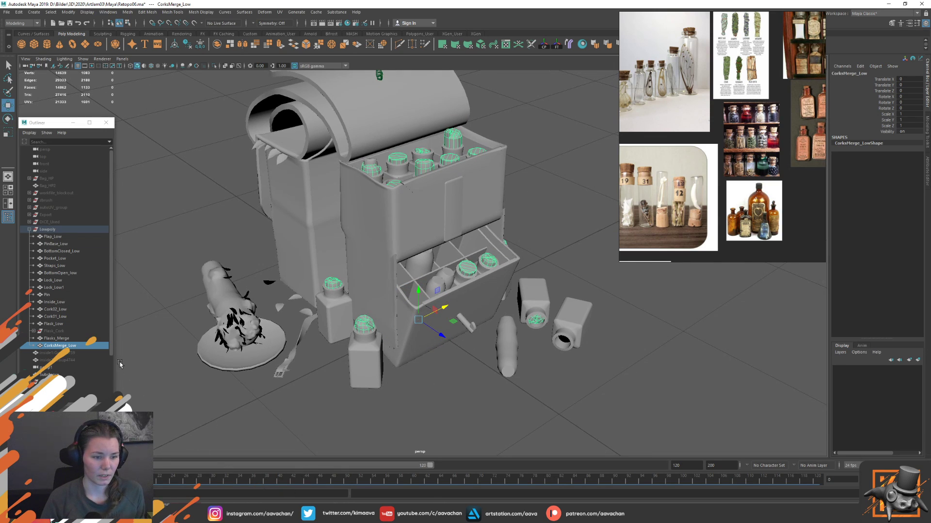
# - Duplicate Cork02_Low, move the copy onto a bottle top, then freeze transforms and centre pivot
pyautogui.click(63, 309)
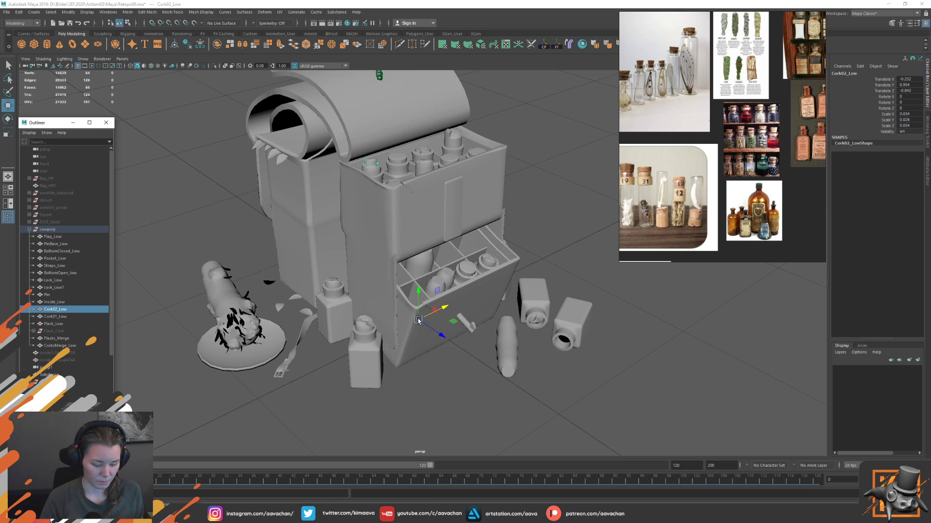
pyautogui.hotkey('ctrl', 'd')
pyautogui.press('e')
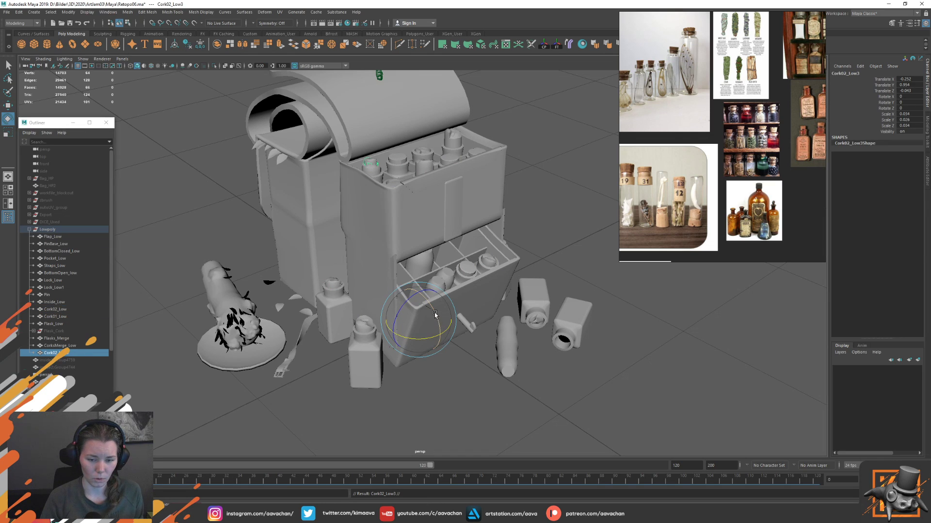
pyautogui.press('w')
pyautogui.moveTo(427, 331); pyautogui.dragTo(566, 416)
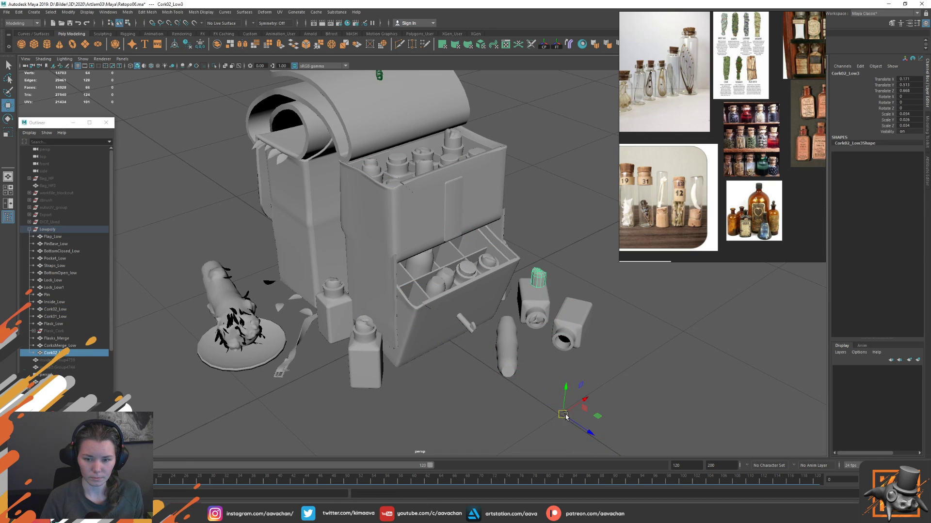
pyautogui.click(559, 47)
# - Tip the duplicate cork 90° onto its side and snap it beside the fallen bottle's mouth
pyautogui.press('e')
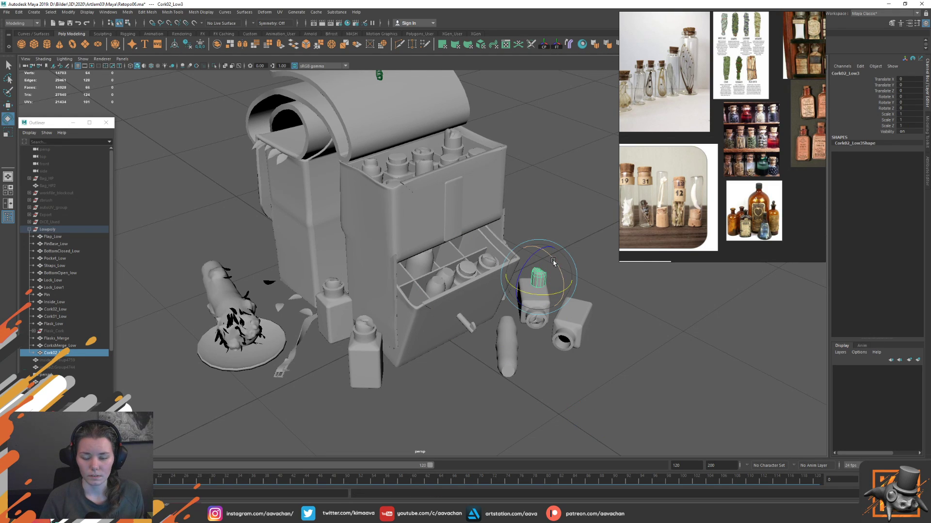
pyautogui.moveTo(554, 262); pyautogui.dragTo(574, 304)
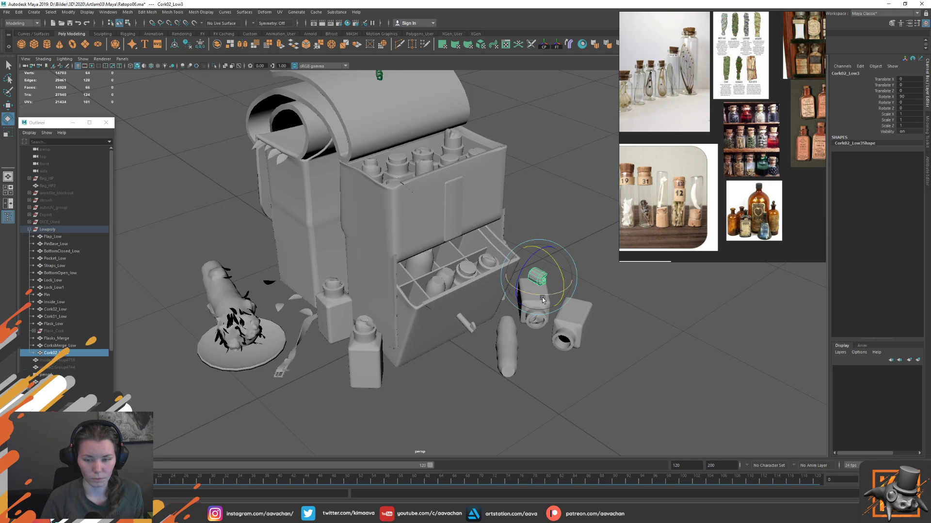
pyautogui.moveTo(545, 295)
pyautogui.mouseDown()
pyautogui.moveTo(514, 294)
pyautogui.moveTo(557, 353)
pyautogui.mouseUp()
pyautogui.press('w')
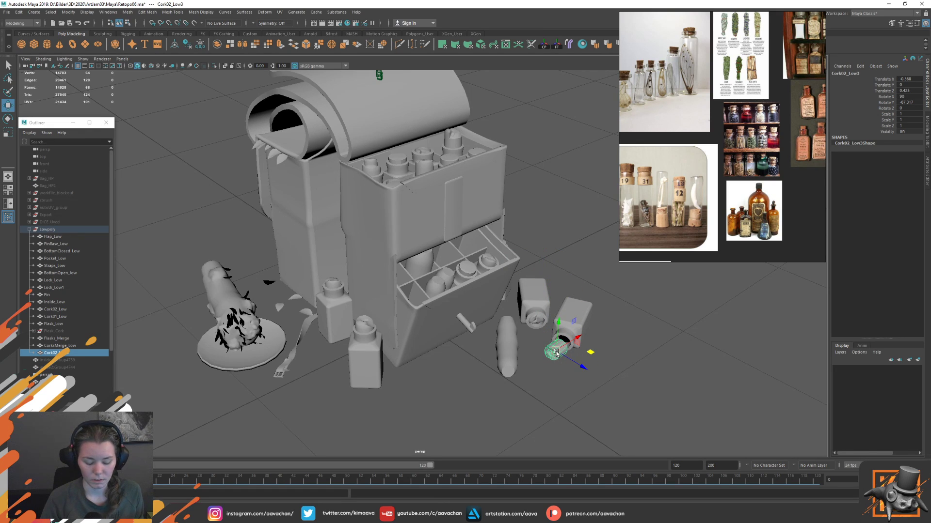
pyautogui.press('v')
pyautogui.moveTo(556, 353)
pyautogui.mouseDown()
pyautogui.moveTo(561, 343)
pyautogui.moveTo(574, 371)
pyautogui.mouseUp()
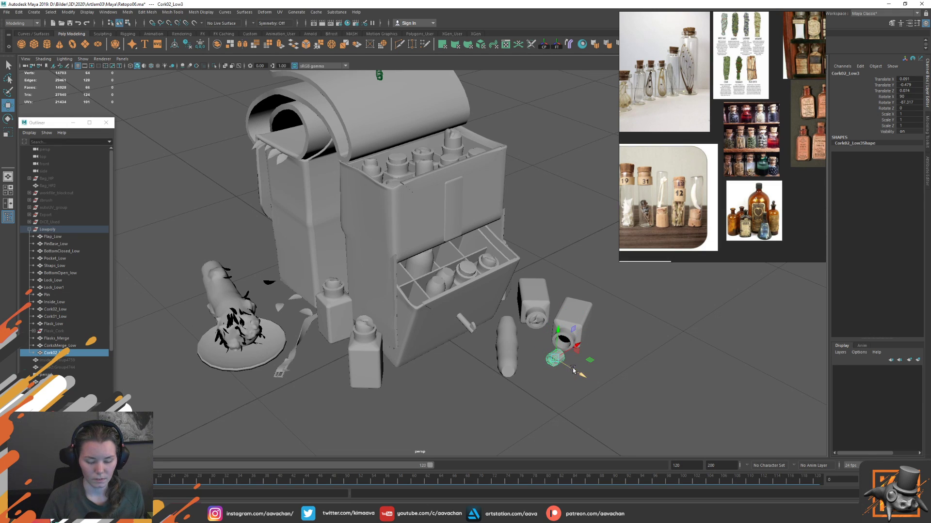
pyautogui.press('f')
pyautogui.scroll(-5, 483, 291)
pyautogui.scroll(2, 442, 297)
# - Orbit around the duplicate cork from low angles and turn it to about -104° in Y
pyautogui.keyDown('alt'); pyautogui.moveTo(443, 297); pyautogui.dragTo(447, 288); pyautogui.keyUp('alt')
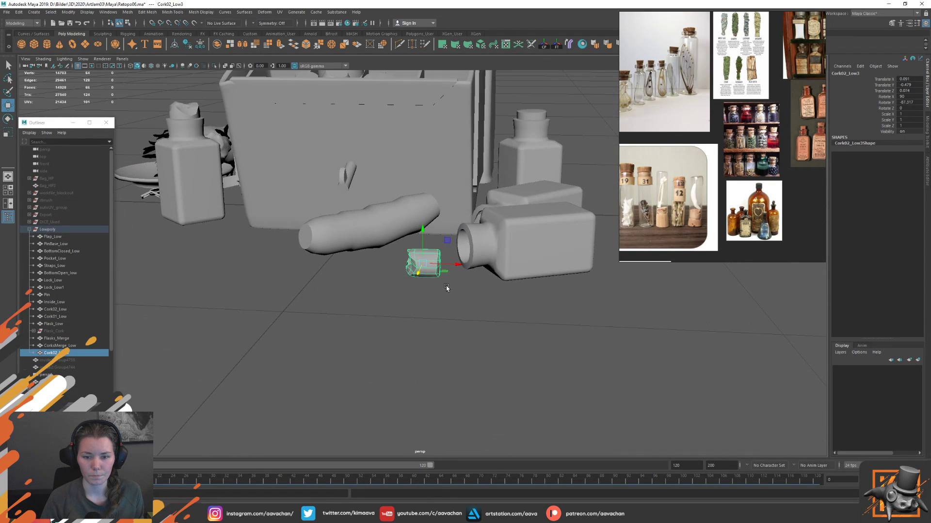
pyautogui.moveTo(422, 232)
pyautogui.keyDown('alt'); pyautogui.mouseDown()
pyautogui.moveTo(487, 250)
pyautogui.moveTo(420, 231)
pyautogui.mouseUp(); pyautogui.keyUp('alt')
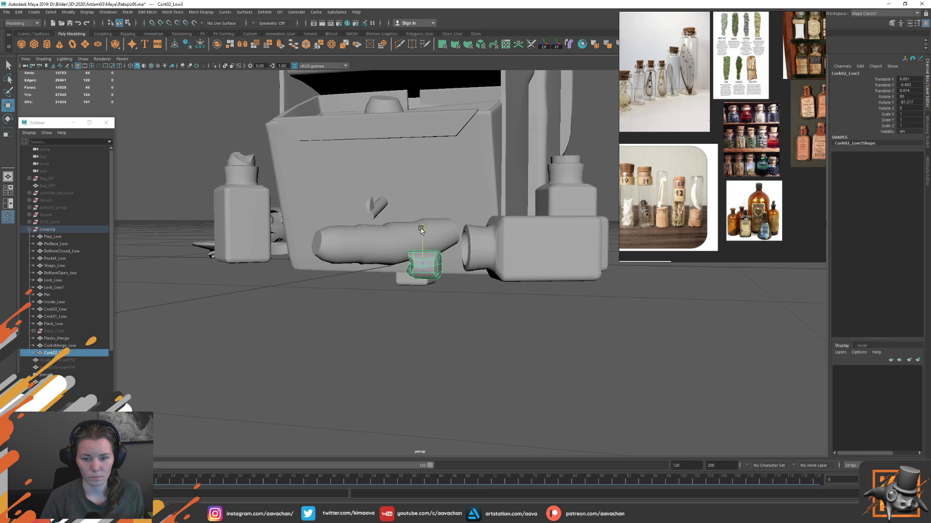
pyautogui.scroll(-3, 340, 218)
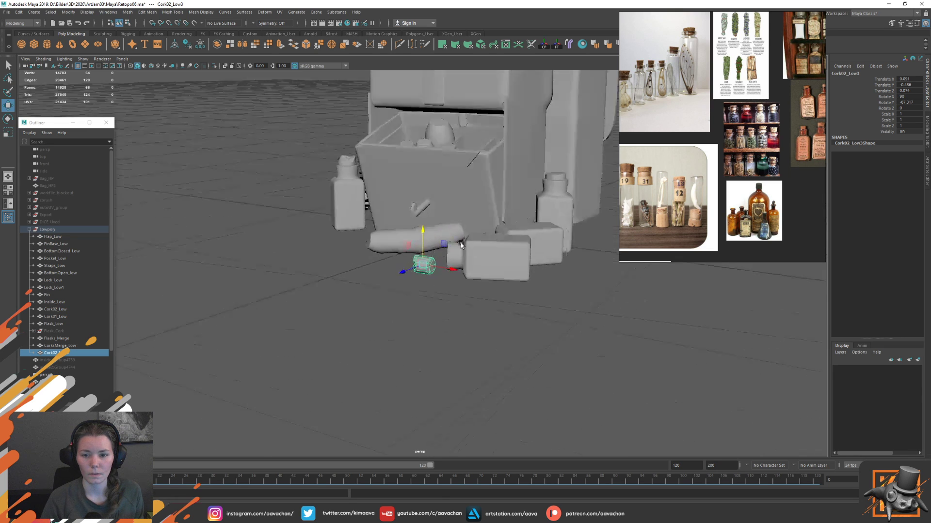
pyautogui.moveTo(283, 208)
pyautogui.keyDown('alt'); pyautogui.mouseDown()
pyautogui.moveTo(466, 260)
pyautogui.moveTo(454, 268)
pyautogui.moveTo(465, 281)
pyautogui.moveTo(498, 270)
pyautogui.mouseUp(); pyautogui.keyUp('alt')
pyautogui.press('e')
pyautogui.press('w')
pyautogui.scroll(2, 475, 274)
pyautogui.scroll(3, 475, 281)
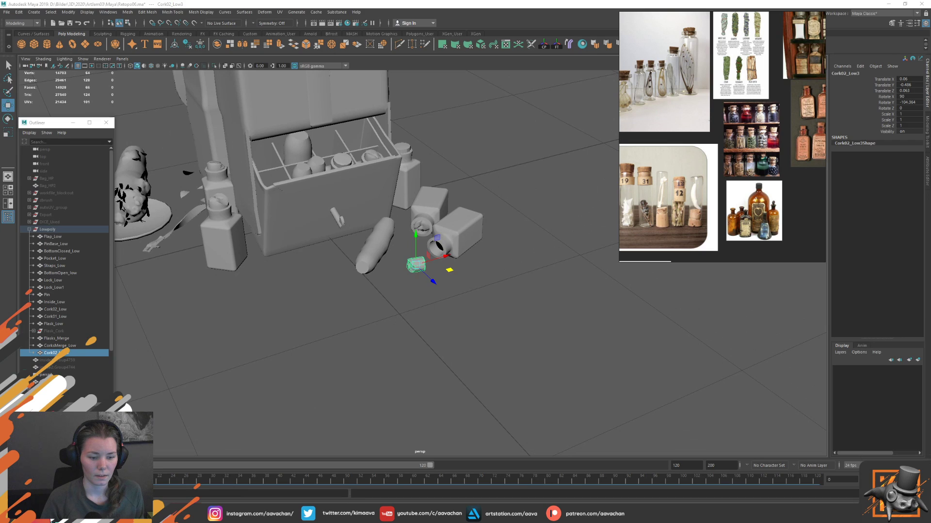
# - Compare with the Marmoset render, recheck the cork from a lower side angle, and return to Marmoset
pyautogui.hotkey('alt', 'Tab')
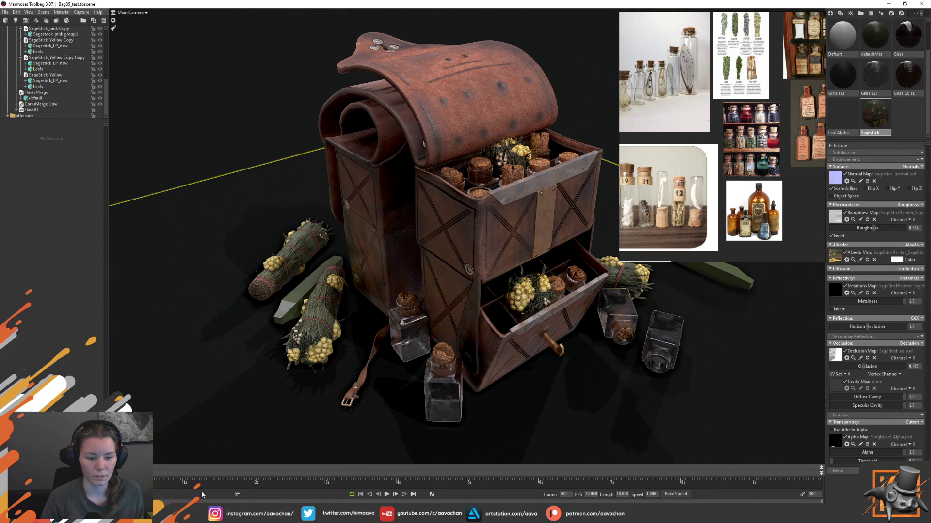
pyautogui.hotkey('alt', 'Tab')
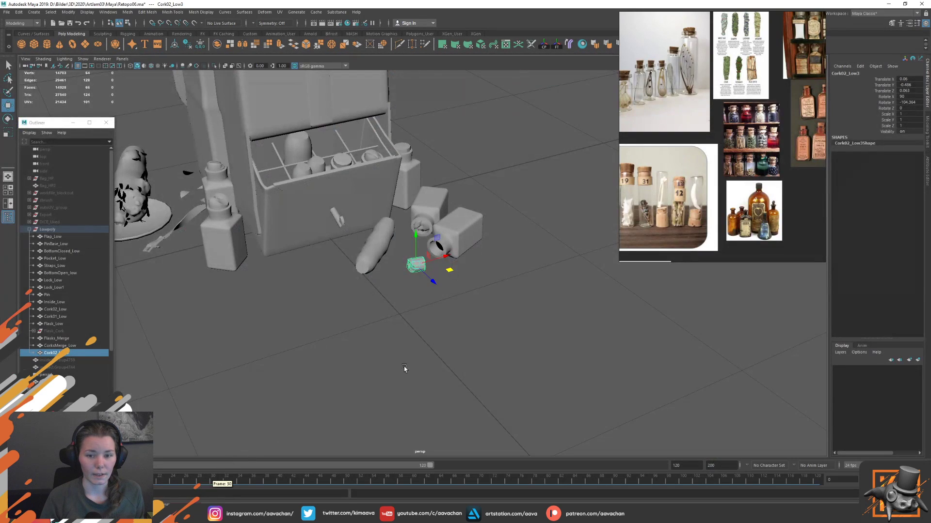
pyautogui.moveTo(440, 329)
pyautogui.keyDown('alt'); pyautogui.mouseDown()
pyautogui.moveTo(458, 327)
pyautogui.moveTo(461, 338)
pyautogui.mouseUp(); pyautogui.keyUp('alt')
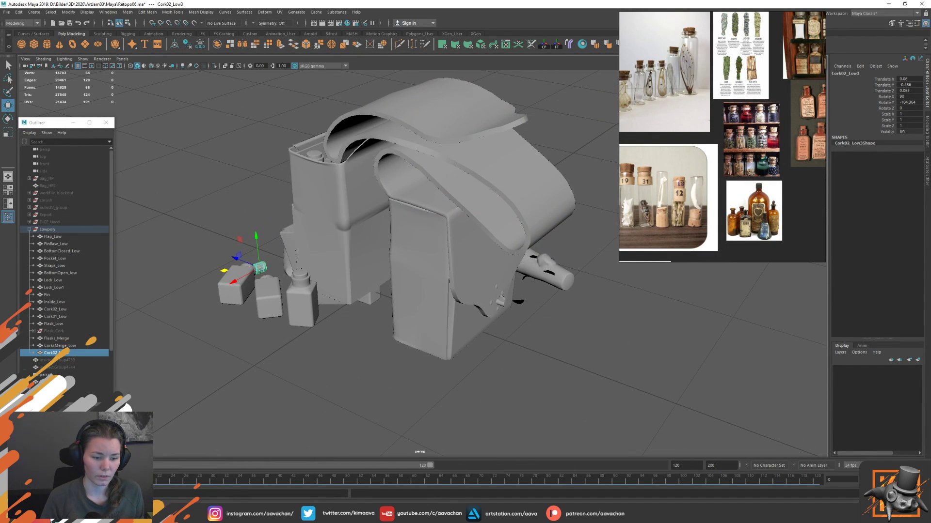
pyautogui.hotkey('alt', 'Tab')
# - Play and pause the Marmoset bag turntable, step to another frame, then switch to Maya
pyautogui.scroll(5, 63, 88)
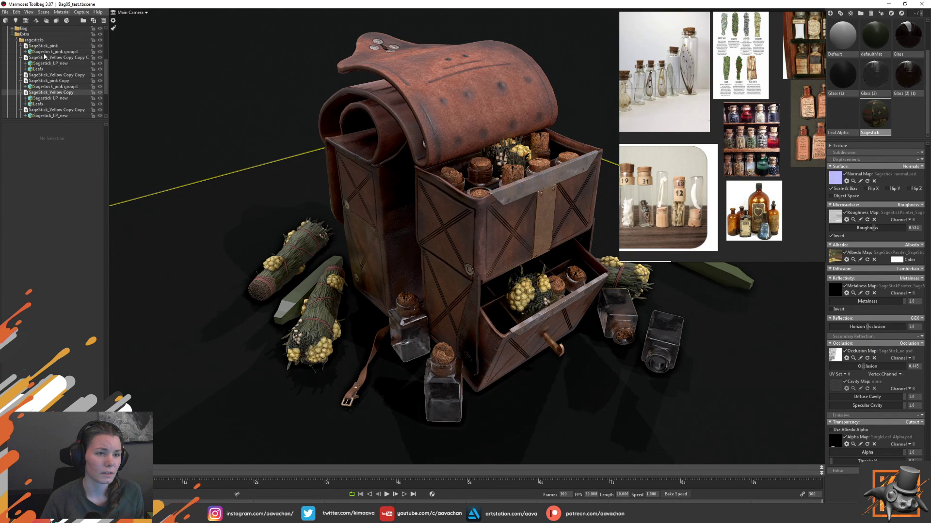
pyautogui.scroll(5, 40, 49)
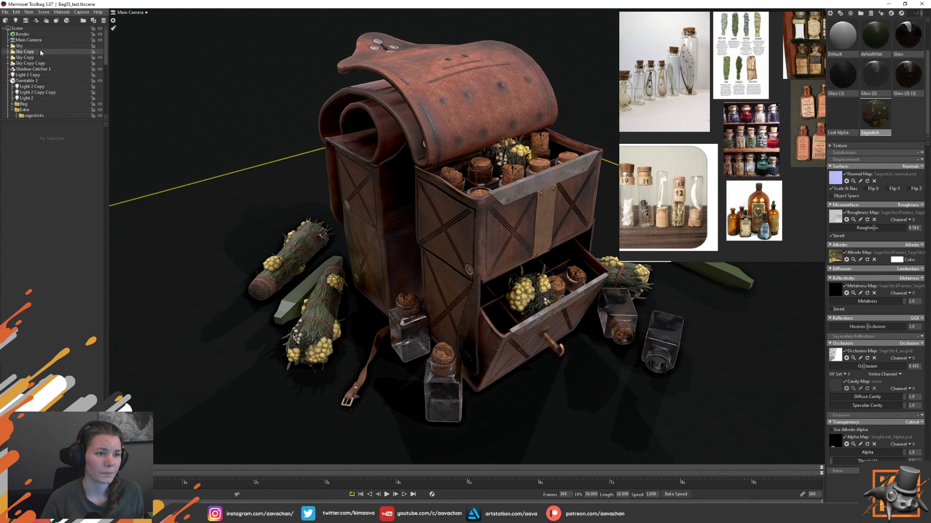
pyautogui.click(387, 495)
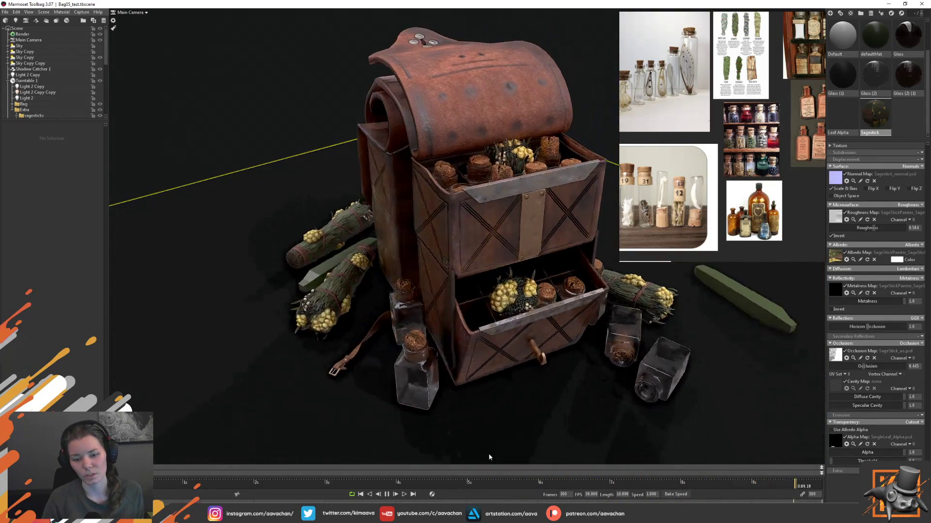
pyautogui.click(387, 494)
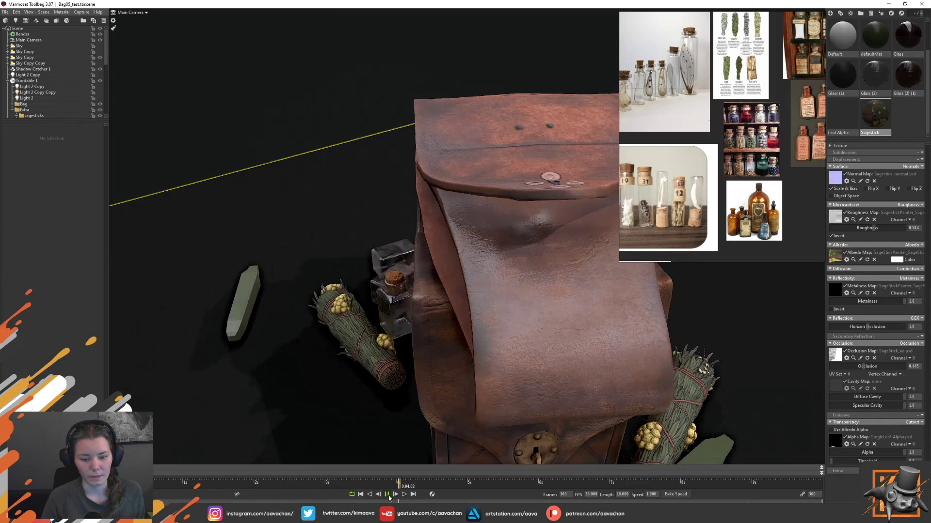
pyautogui.click(362, 494)
pyautogui.hotkey('alt', 'Tab')
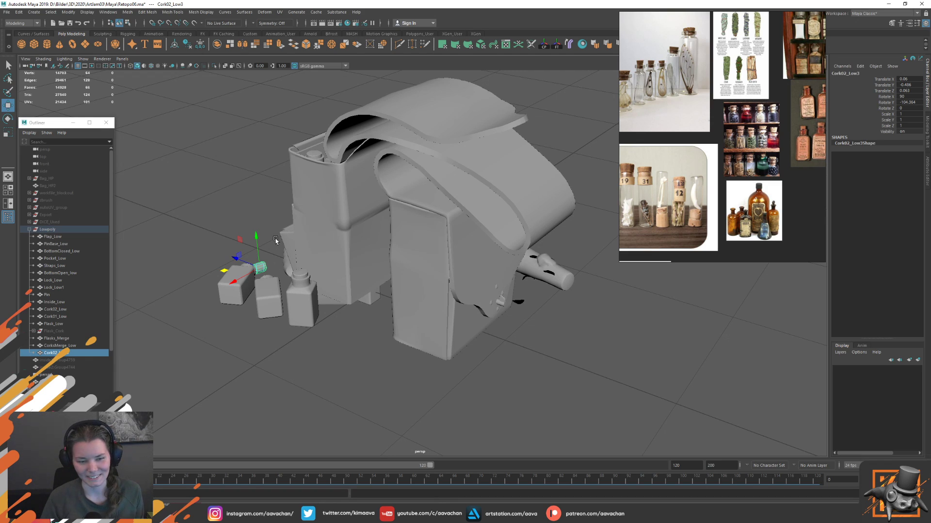
# - Orbit Maya's view to the bag's open front with drawer and bottles, and select leaves mesh group50
pyautogui.moveTo(301, 384)
pyautogui.keyDown('alt'); pyautogui.mouseDown()
pyautogui.moveTo(350, 296)
pyautogui.moveTo(373, 318)
pyautogui.moveTo(358, 320)
pyautogui.moveTo(307, 363)
pyautogui.mouseUp(); pyautogui.keyUp('alt')
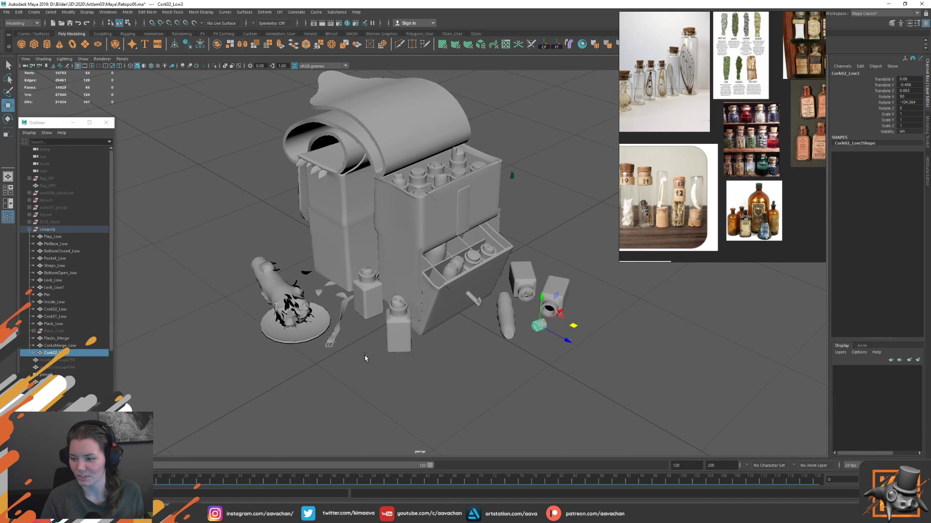
pyautogui.scroll(1, 365, 358)
pyautogui.scroll(2, 365, 358)
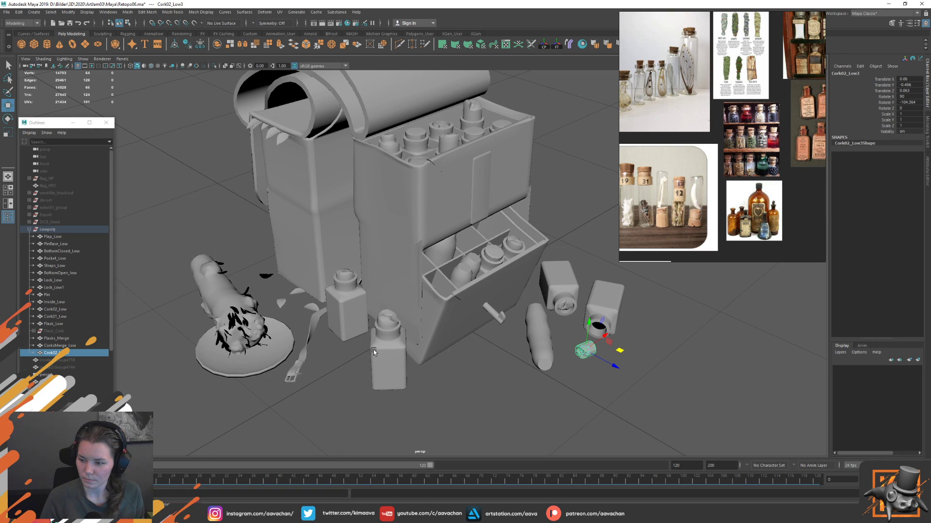
pyautogui.keyDown('alt'); pyautogui.moveTo(448, 363); pyautogui.dragTo(455, 358); pyautogui.keyUp('alt')
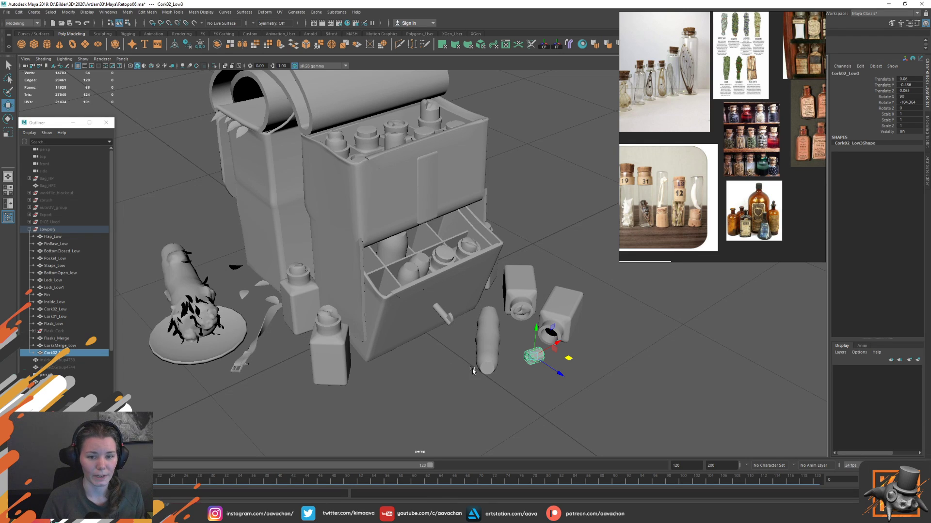
pyautogui.click(240, 130)
pyautogui.click(67, 394)
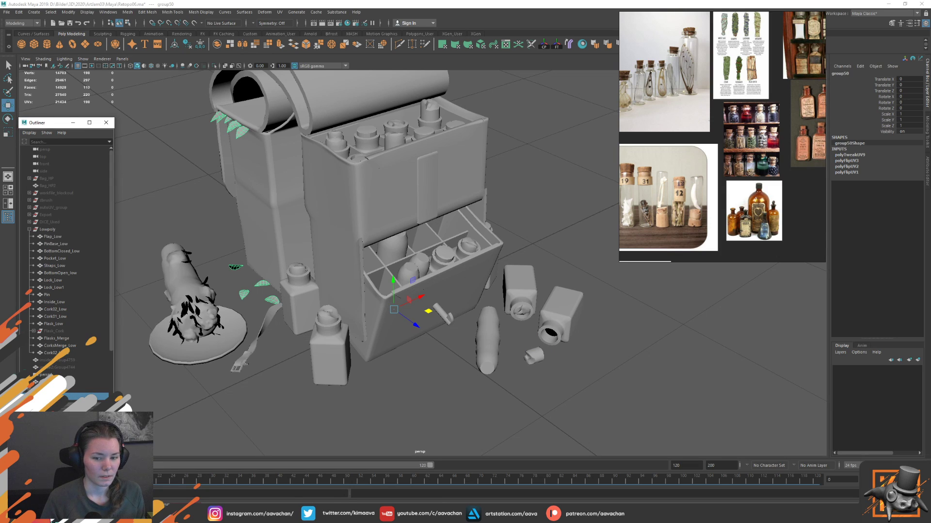
# - Hide the leaves mesh group50 with Ctrl+H and return to the move tool
pyautogui.hotkey('ctrl', 'h')
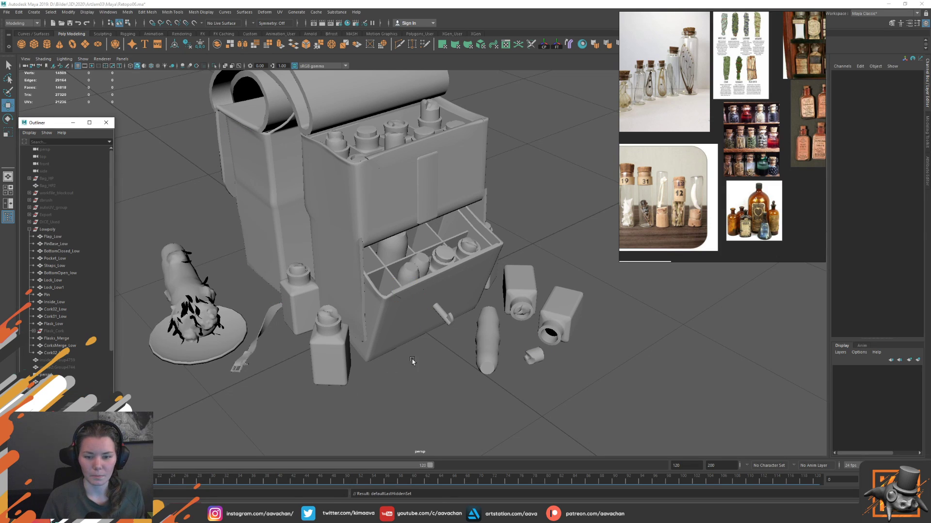
pyautogui.press('q')
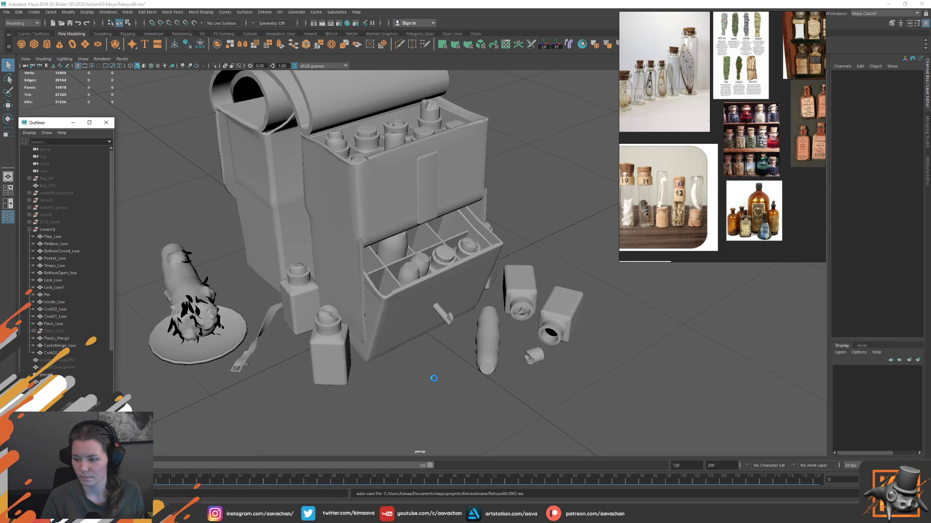
pyautogui.press('w')
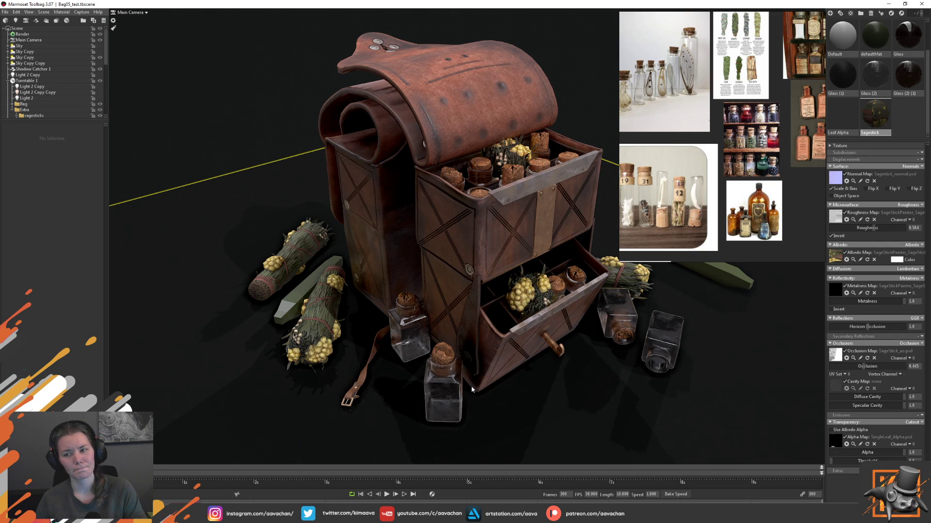
pyautogui.scroll(-3, 722, 197)
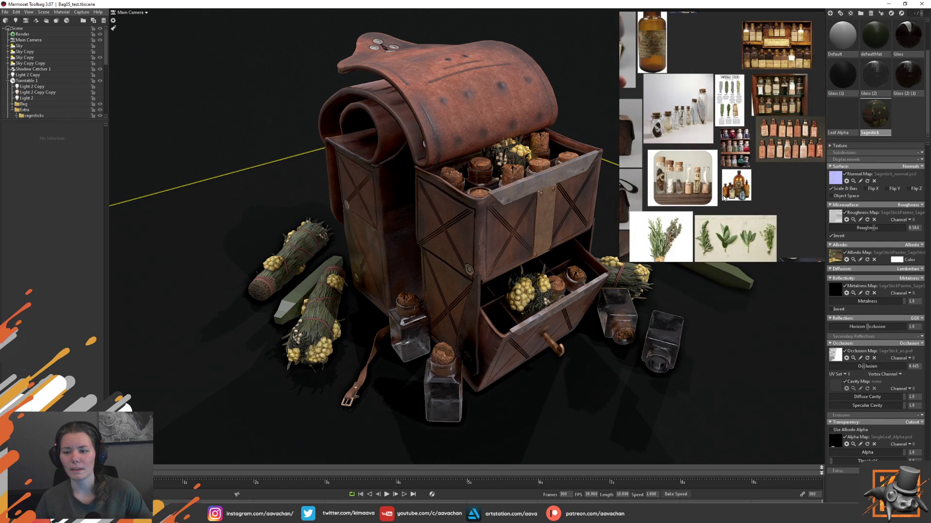
pyautogui.scroll(-3, 723, 197)
pyautogui.scroll(-3, 737, 196)
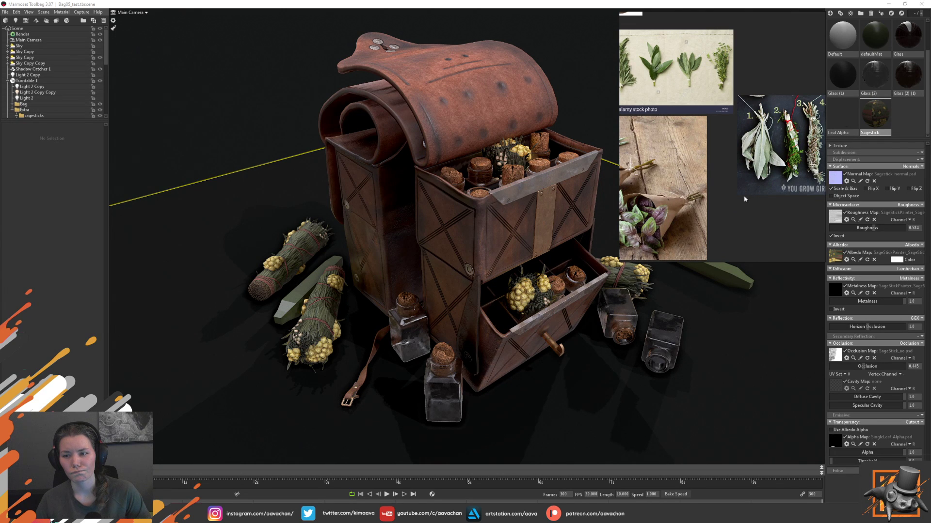
pyautogui.moveTo(776, 220)
pyautogui.mouseDown(button='middle')
pyautogui.moveTo(690, 207)
pyautogui.moveTo(619, 248)
pyautogui.mouseUp(button='middle')
pyautogui.scroll(-2, 768, 184)
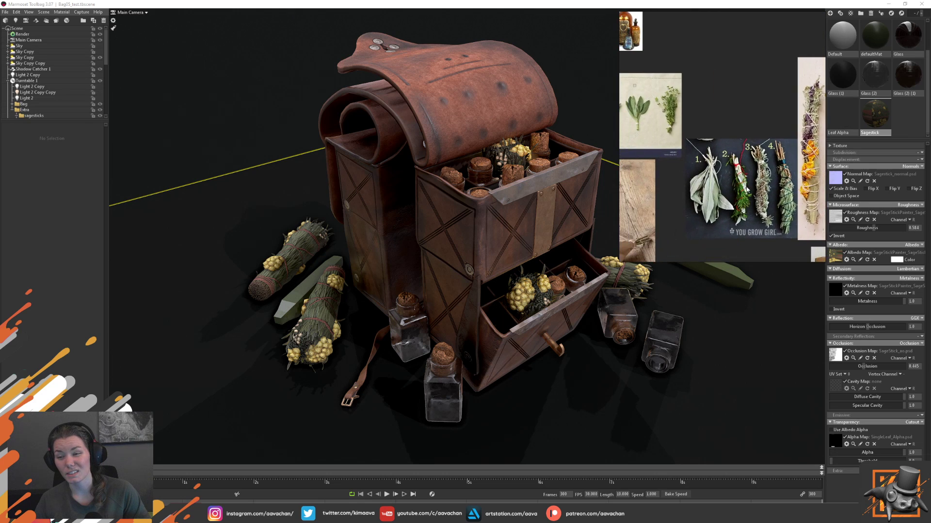
pyautogui.scroll(-2, 756, 203)
pyautogui.scroll(-1, 747, 224)
pyautogui.moveTo(747, 224); pyautogui.dragTo(721, 182, button='middle')
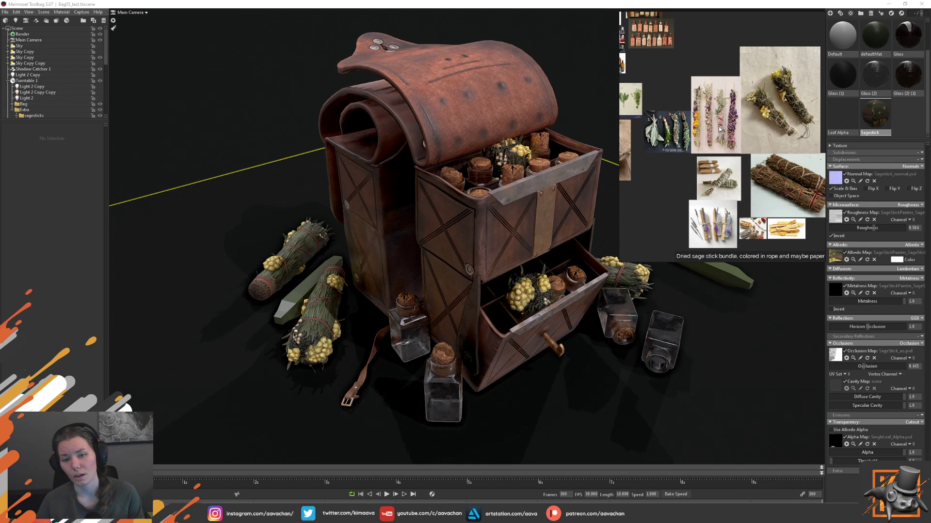
pyautogui.scroll(3, 720, 128)
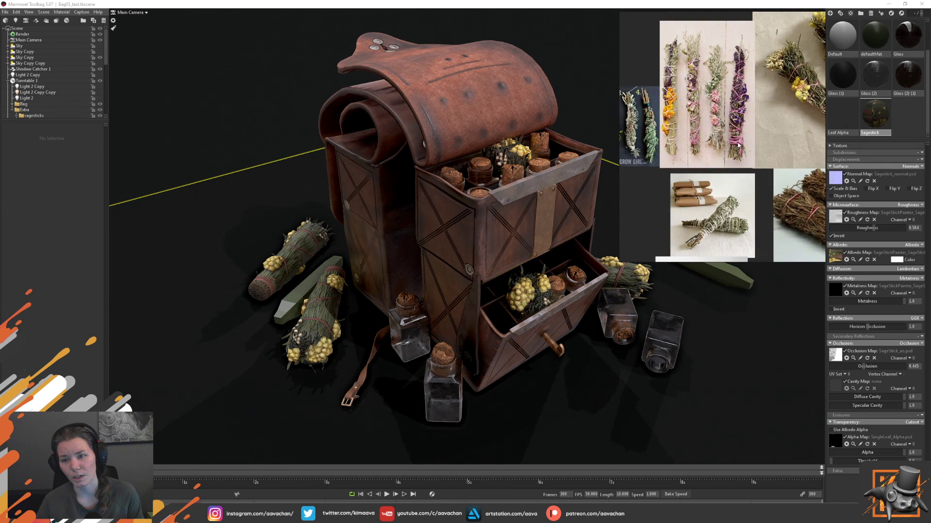
pyautogui.scroll(3, 725, 127)
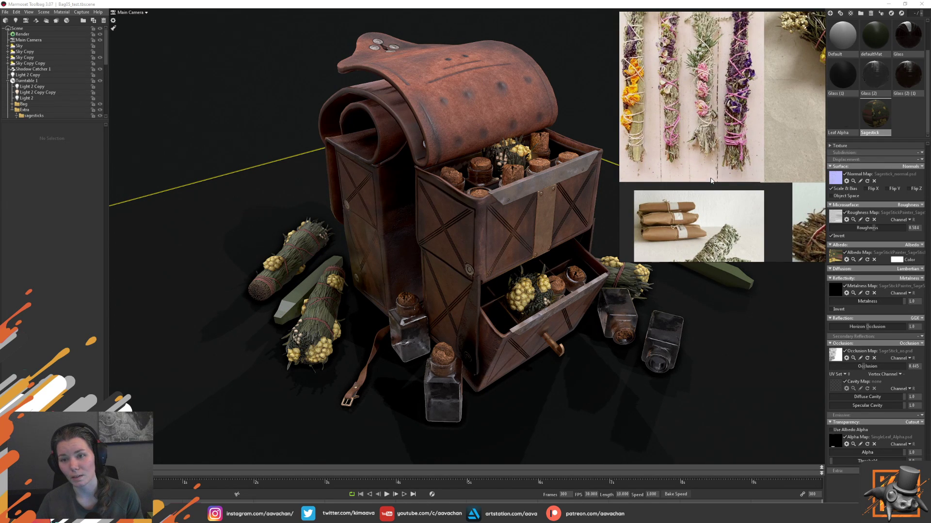
pyautogui.scroll(-2, 713, 178)
pyautogui.scroll(-2, 720, 175)
pyautogui.scroll(-2, 725, 170)
pyautogui.moveTo(725, 171); pyautogui.dragTo(754, 193, button='middle')
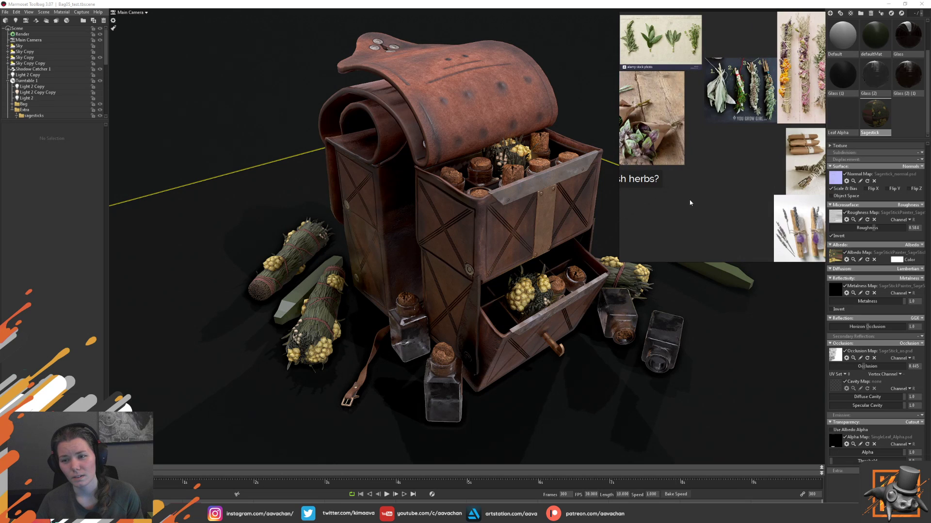
pyautogui.scroll(2, 754, 152)
pyautogui.scroll(-2, 727, 184)
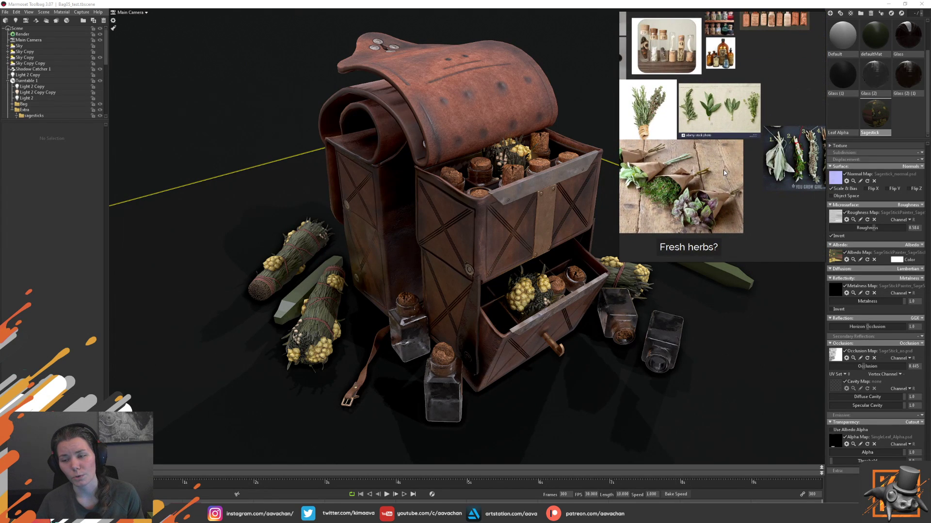
pyautogui.moveTo(723, 172); pyautogui.dragTo(789, 135, button='middle')
pyautogui.scroll(-2, 777, 174)
pyautogui.scroll(2, 767, 214)
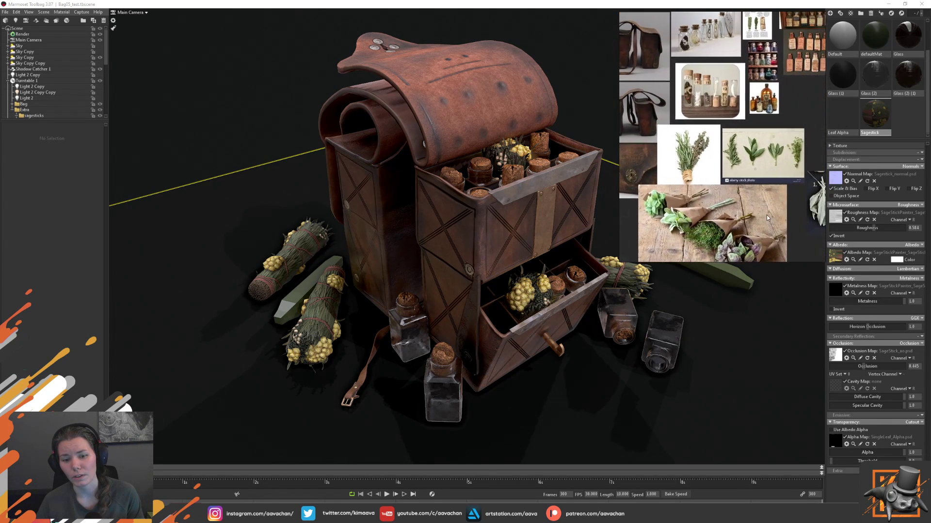
pyautogui.moveTo(727, 206); pyautogui.dragTo(732, 185, button='middle')
pyautogui.scroll(2, 737, 167)
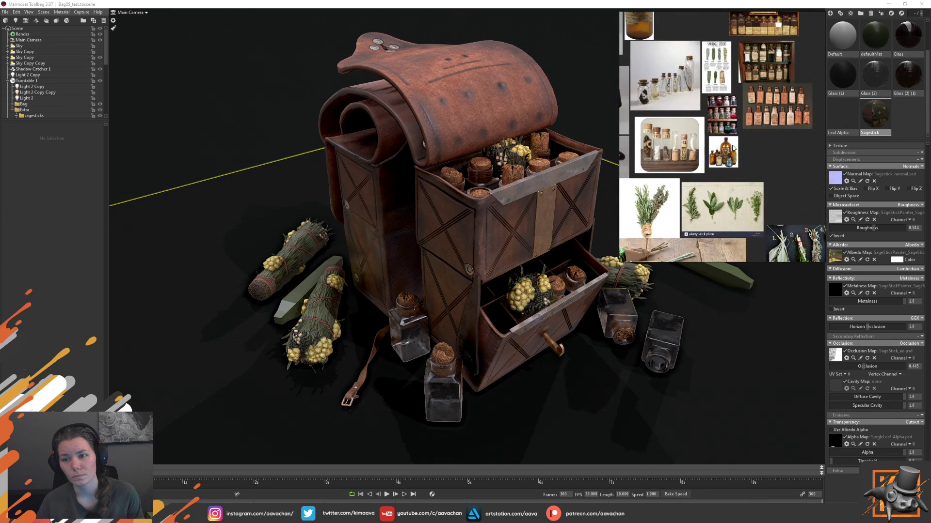
pyautogui.scroll(1, 737, 167)
pyautogui.scroll(2, 736, 167)
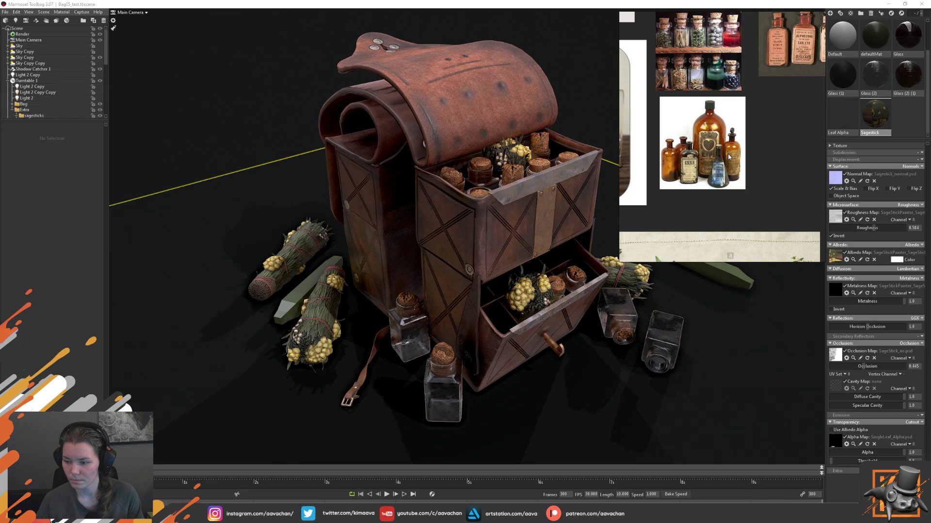
# - Pan PureRef through the sage and 'Fresh herbs?' references, then bring up Chrome's 'flower petals' image search
pyautogui.scroll(-2, 728, 156)
pyautogui.scroll(-2, 766, 194)
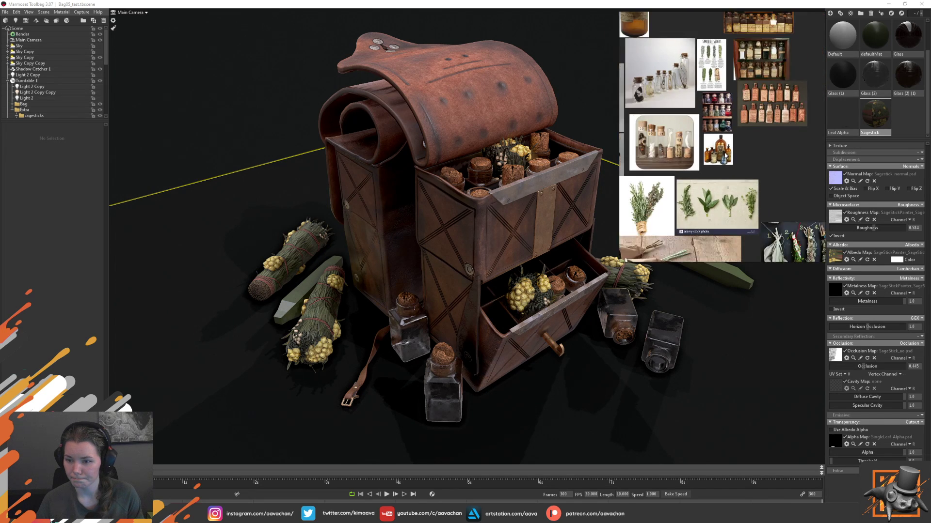
pyautogui.moveTo(776, 205)
pyautogui.mouseDown(button='middle')
pyautogui.moveTo(669, 161)
pyautogui.moveTo(684, 127)
pyautogui.mouseUp(button='middle')
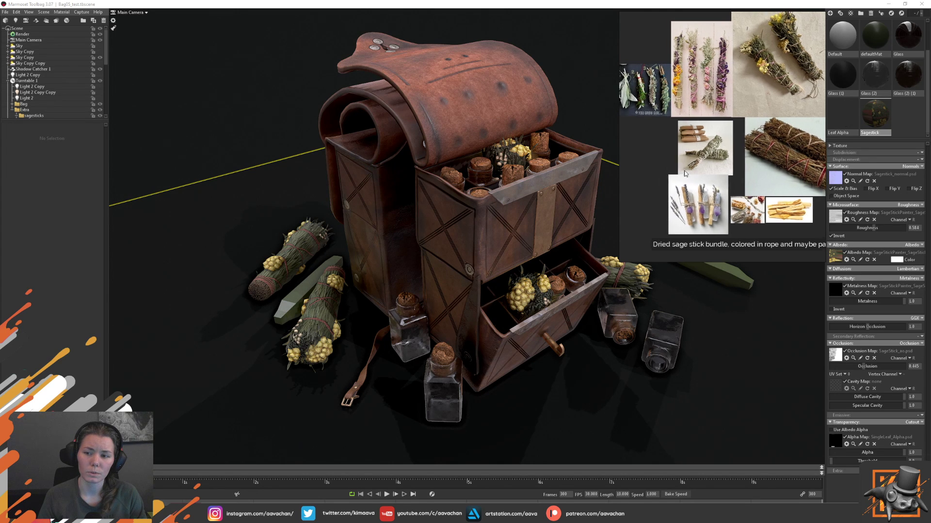
pyautogui.moveTo(712, 195)
pyautogui.mouseDown(button='middle')
pyautogui.moveTo(761, 205)
pyautogui.moveTo(703, 200)
pyautogui.mouseUp(button='middle')
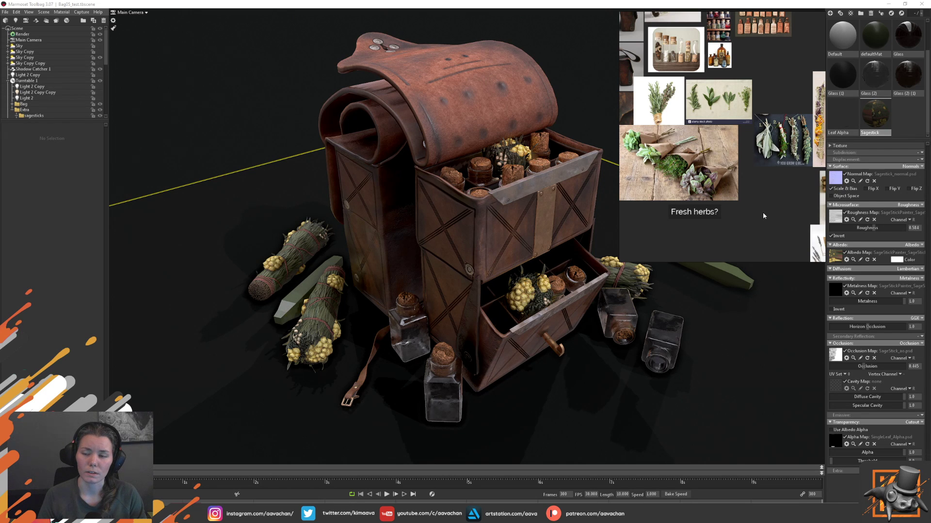
pyautogui.moveTo(763, 211); pyautogui.dragTo(704, 193, button='middle')
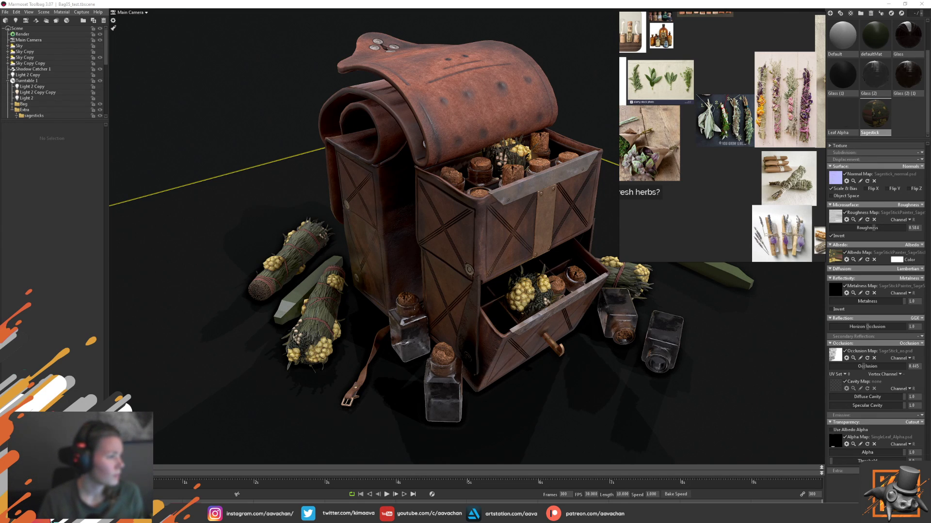
pyautogui.moveTo(0, 51); pyautogui.dragTo(505, 51)
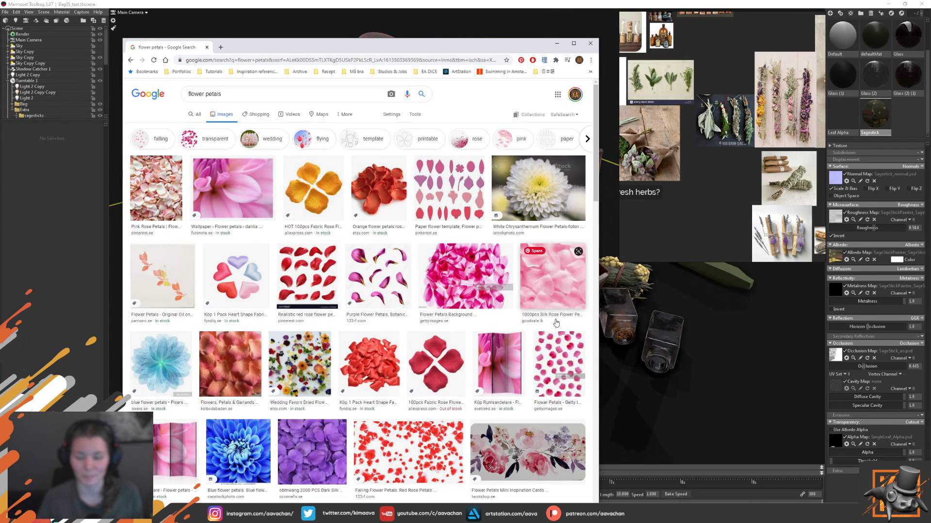
# - Preview the wedding favors and real dried flowers photos, then the purple-and-blue dried pansies photo
pyautogui.click(312, 380)
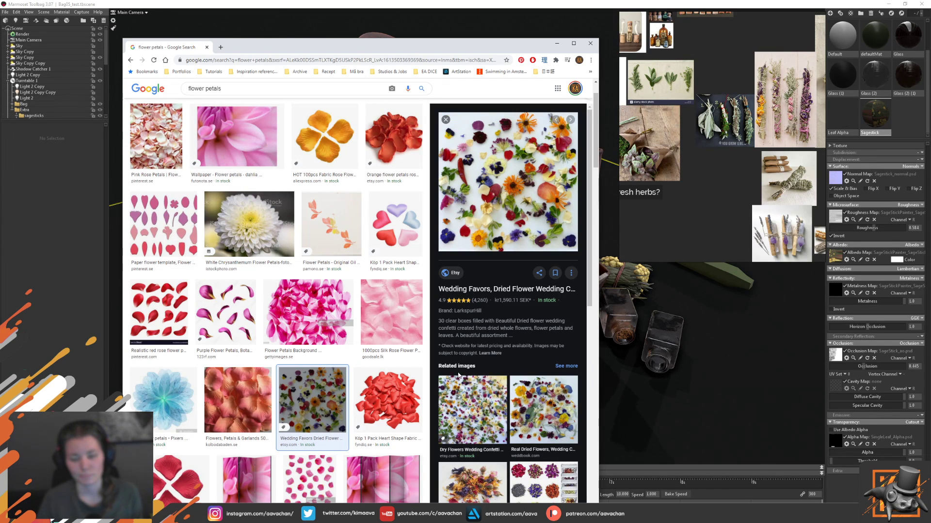
pyautogui.moveTo(472, 409)
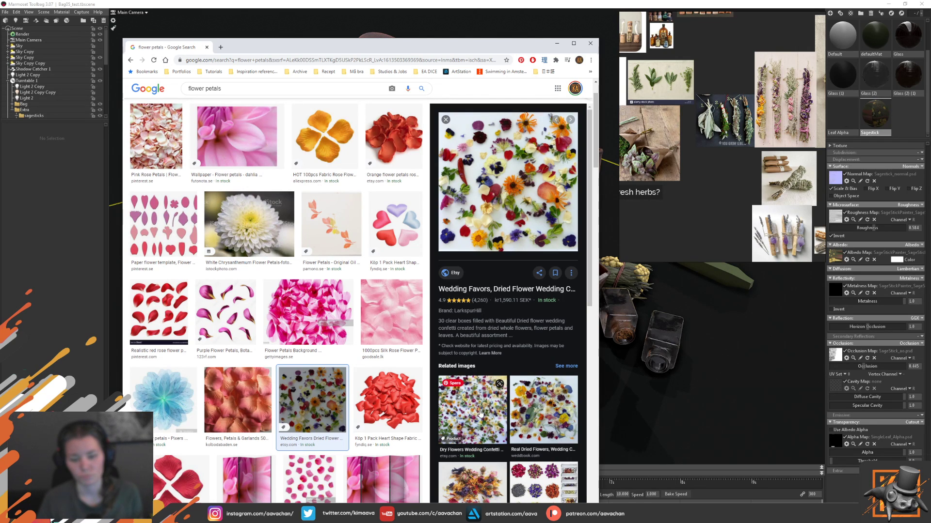
pyautogui.click(528, 416)
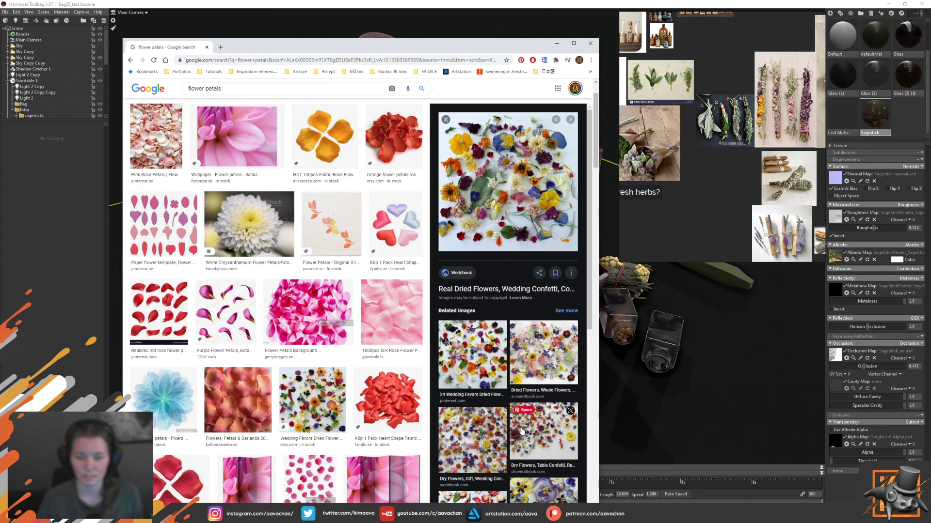
pyautogui.scroll(-2, 504, 407)
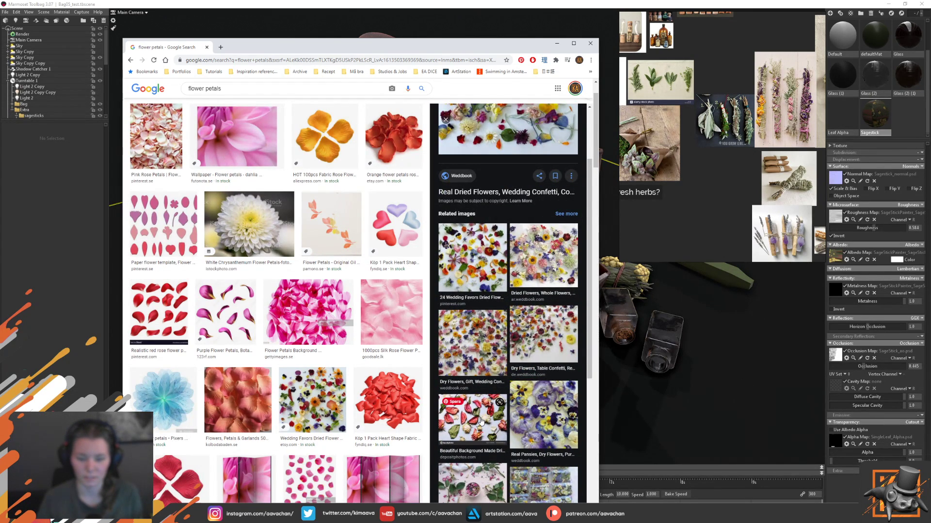
pyautogui.click(533, 415)
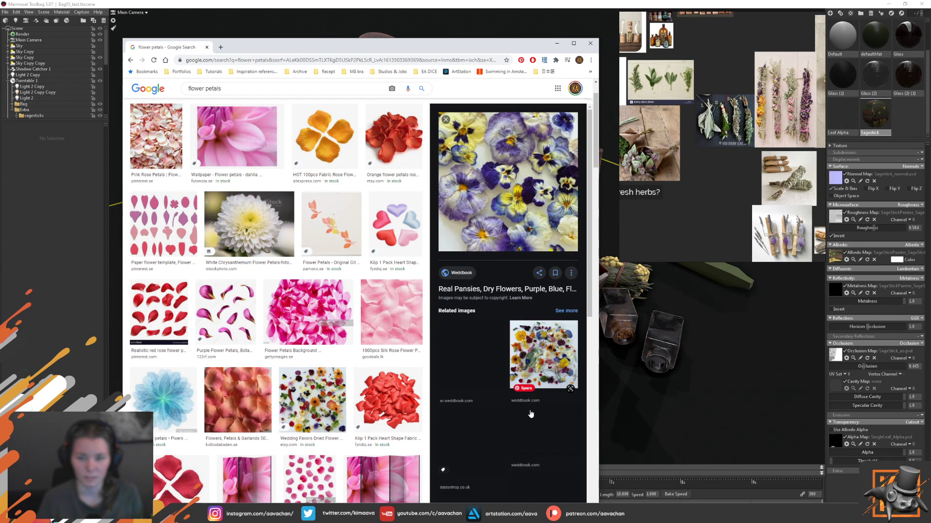
pyautogui.moveTo(507, 170)
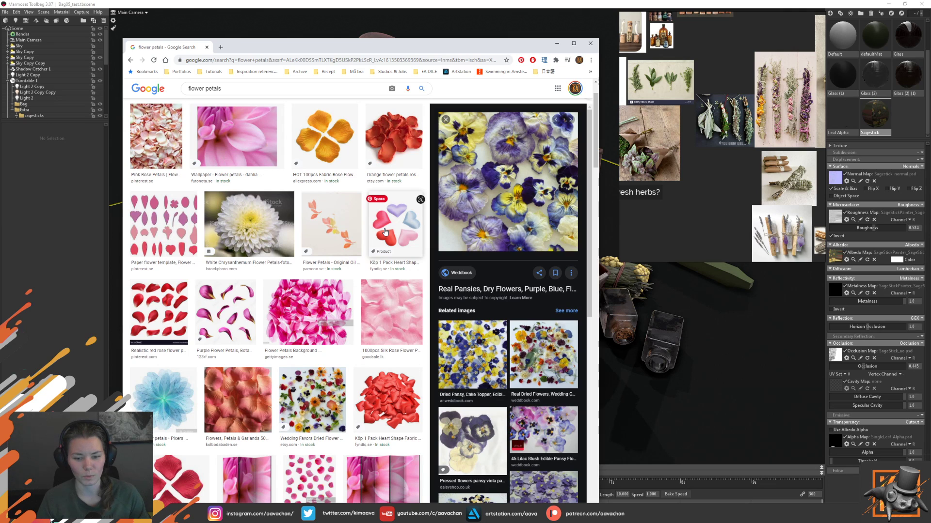
# - Copy the pressed purple-and-blue pansies photo onto the PureRef board's top right
pyautogui.rightClick(503, 163)
pyautogui.click(534, 257)
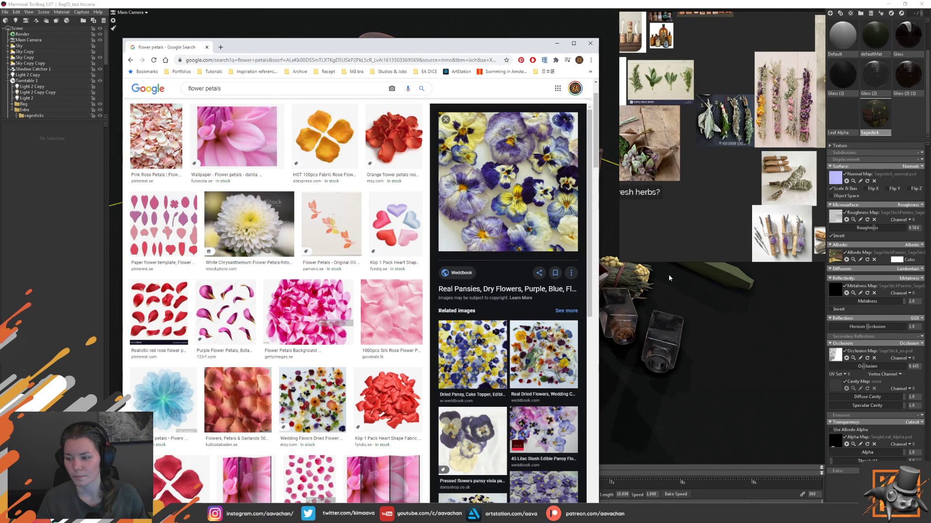
pyautogui.click(722, 211)
pyautogui.scroll(-2, 724, 208)
pyautogui.scroll(-2, 724, 208)
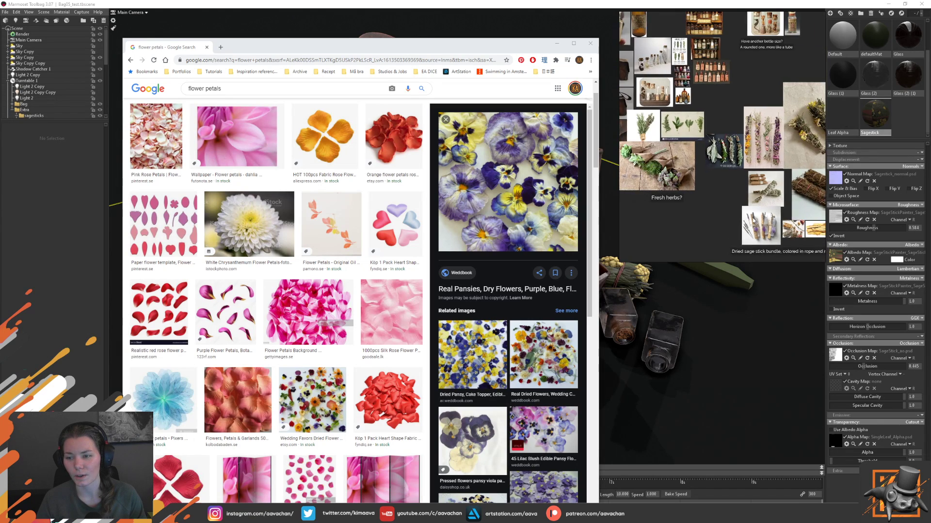
pyautogui.scroll(3, 739, 195)
pyautogui.scroll(-2, 739, 195)
pyautogui.scroll(2, 745, 155)
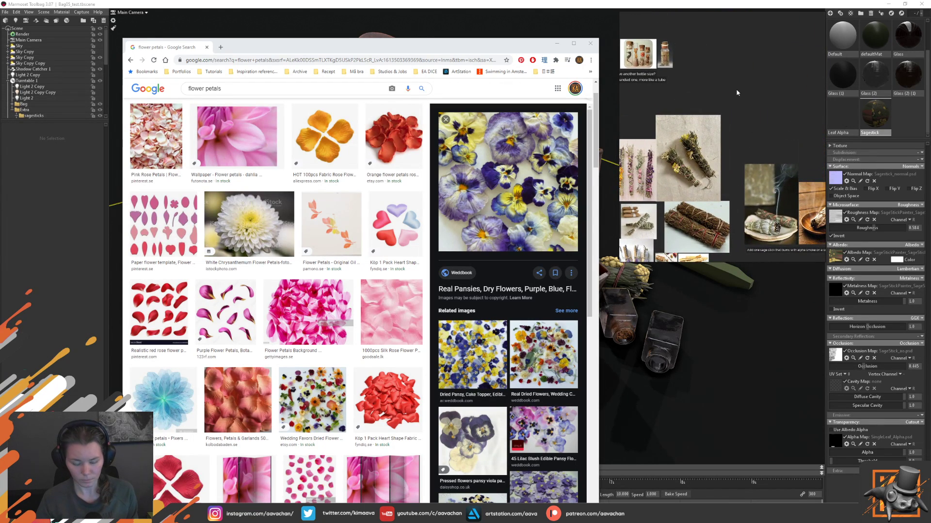
pyautogui.hotkey('ctrl', 'v')
pyautogui.moveTo(736, 92); pyautogui.dragTo(765, 73)
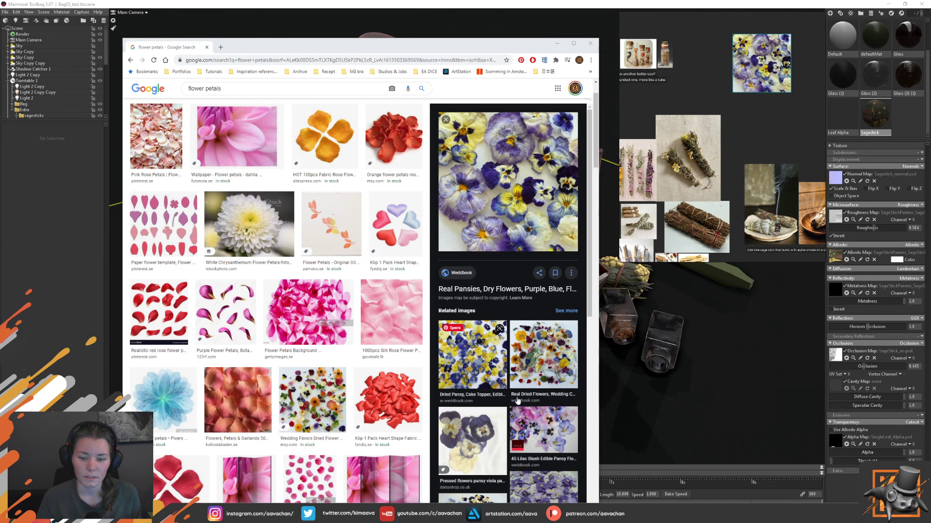
# - Add the colourful yellow-orange-blue pansies photo to the board below the dried pansies
pyautogui.scroll(-2, 536, 389)
pyautogui.scroll(-3, 536, 389)
pyautogui.scroll(-3, 508, 373)
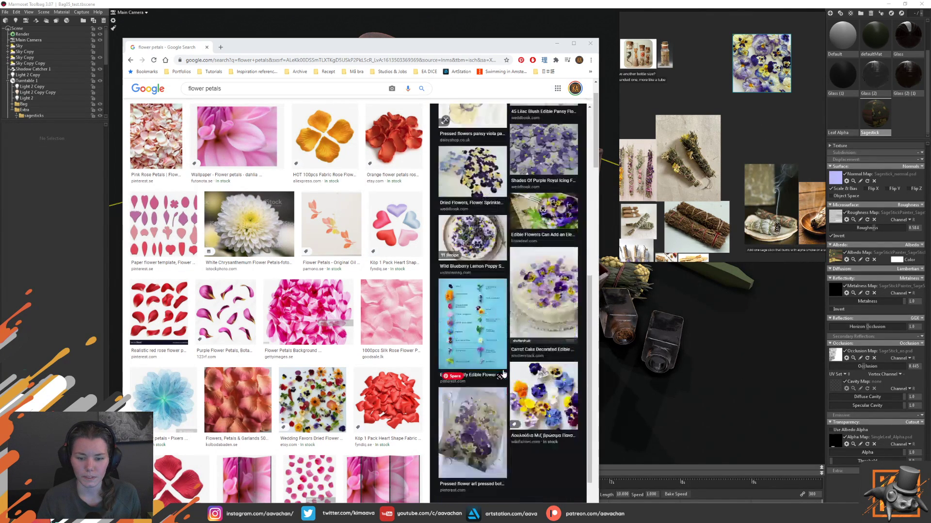
pyautogui.click(534, 358)
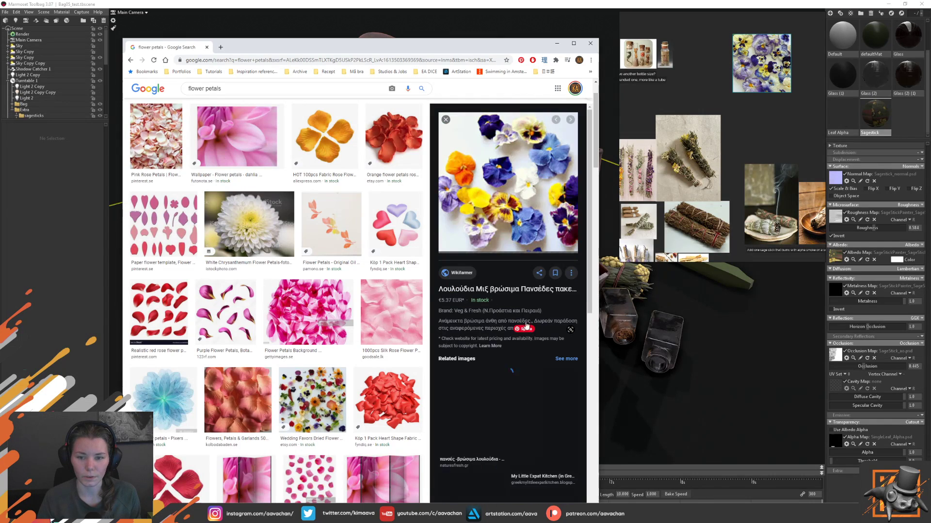
pyautogui.rightClick(491, 167)
pyautogui.click(523, 252)
pyautogui.click(755, 133)
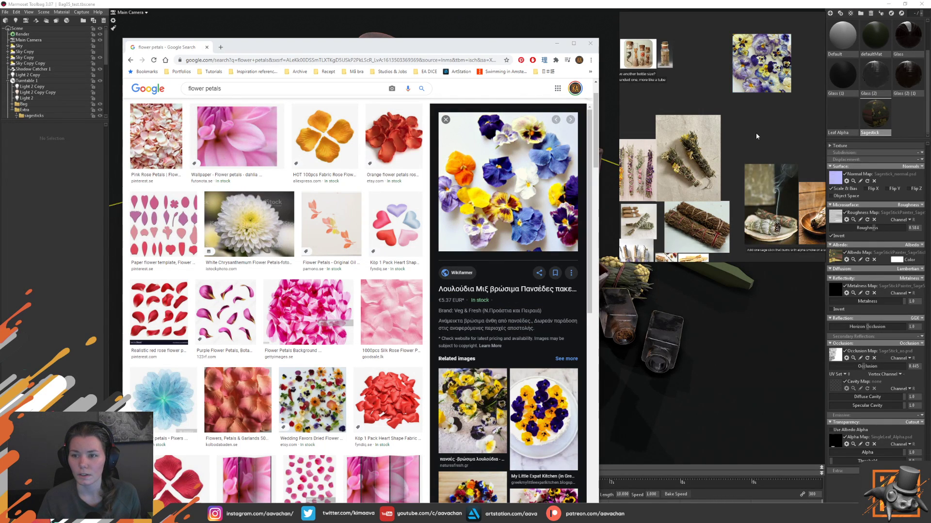
pyautogui.hotkey('ctrl', 'v')
pyautogui.moveTo(755, 124)
pyautogui.mouseDown()
pyautogui.moveTo(799, 130)
pyautogui.moveTo(767, 127)
pyautogui.mouseUp()
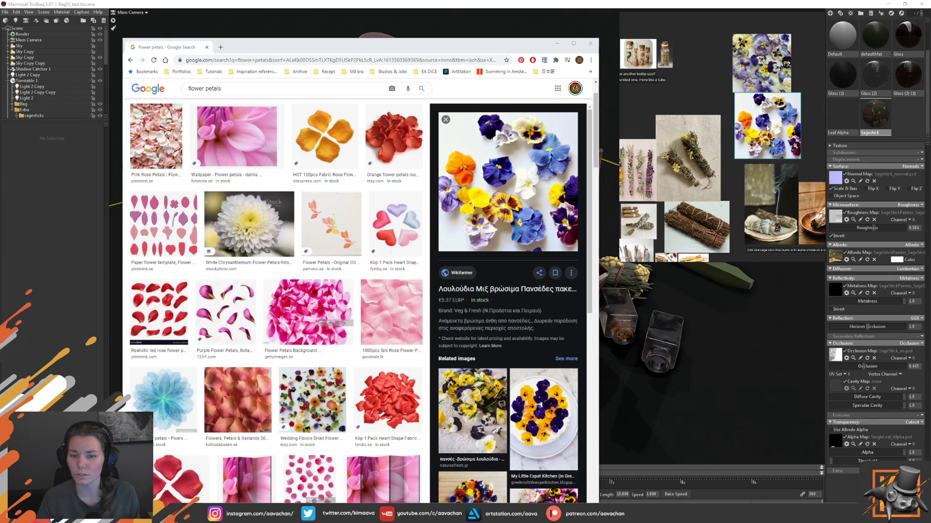
pyautogui.moveTo(508, 182)
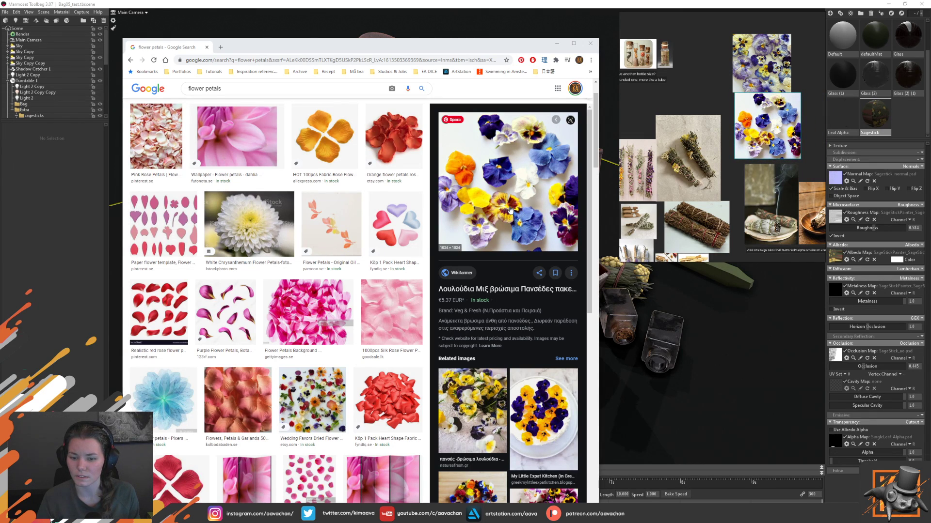
pyautogui.scroll(-4, 499, 214)
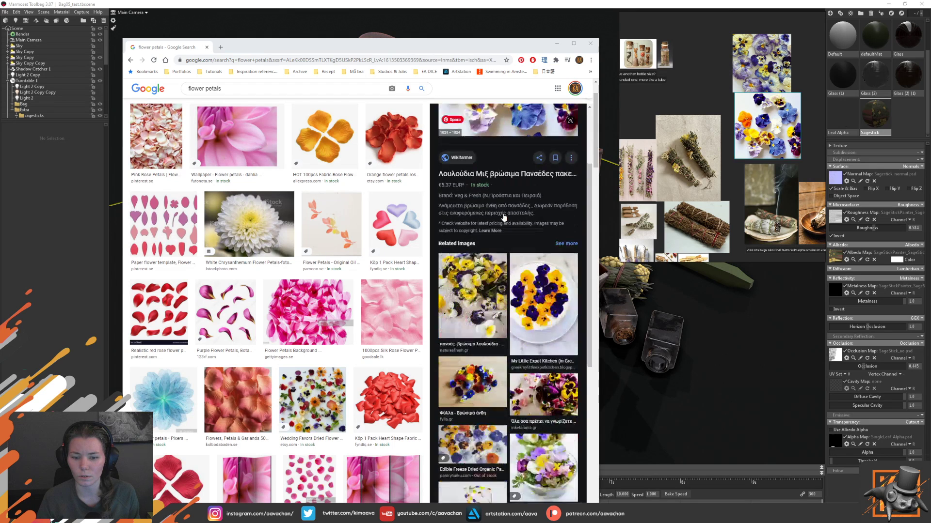
pyautogui.scroll(4, 503, 217)
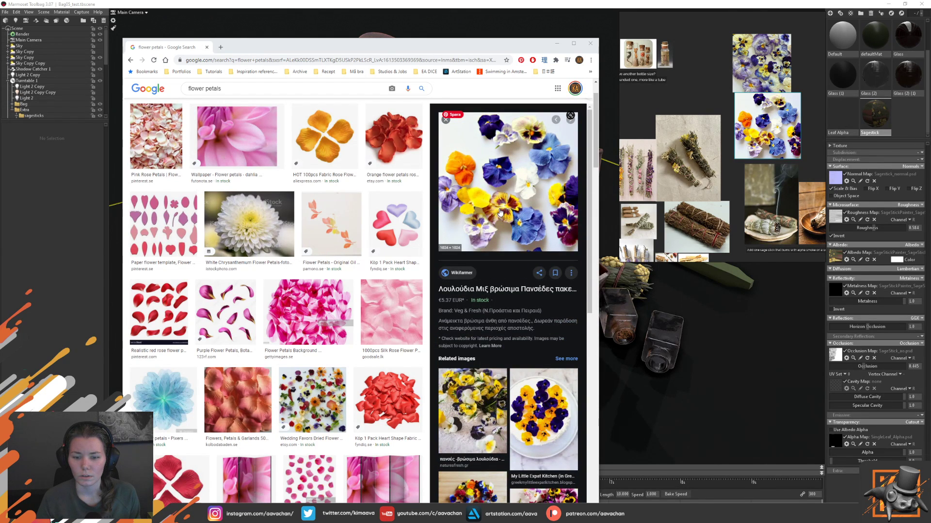
pyautogui.scroll(1, 500, 212)
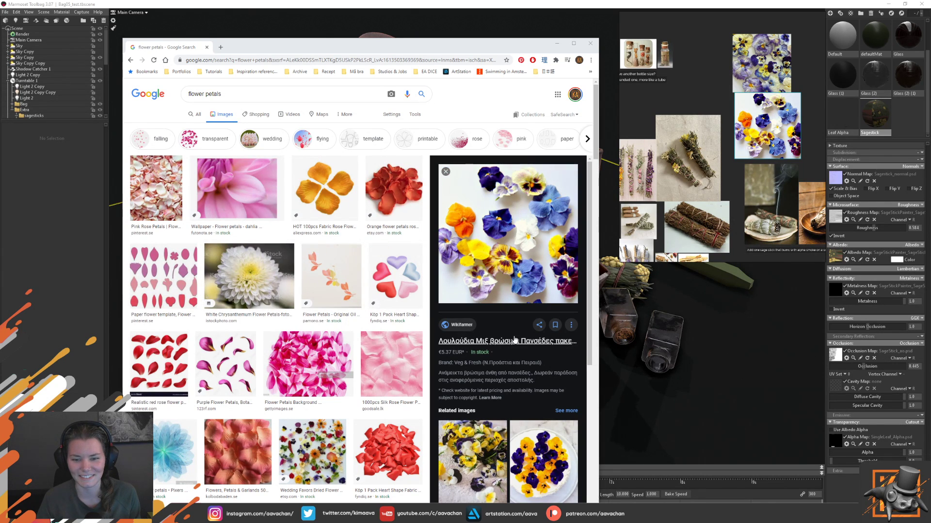
# - Return to the earlier flower petals results and browse the dried-pansies preview's related images
pyautogui.click(130, 62)
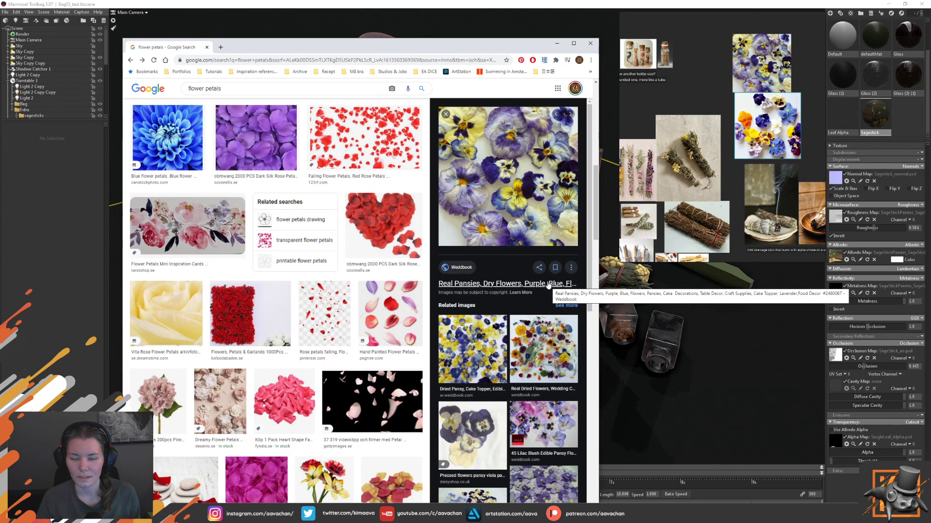
pyautogui.moveTo(543, 424)
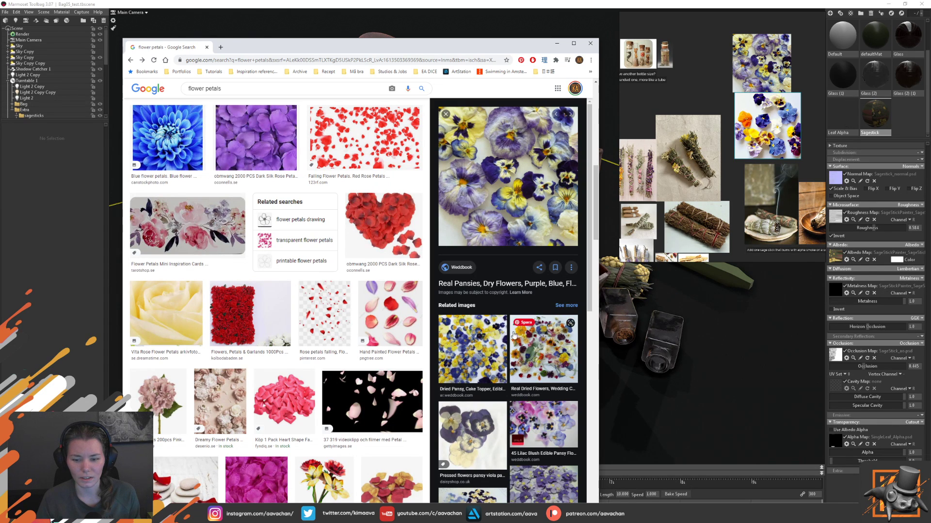
pyautogui.scroll(-2, 511, 374)
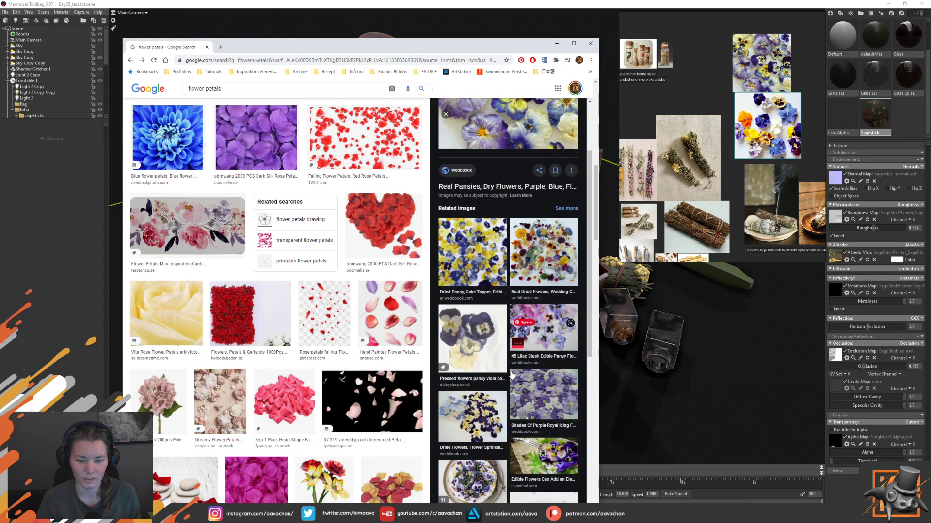
pyautogui.scroll(-2, 509, 375)
pyautogui.scroll(3, 510, 374)
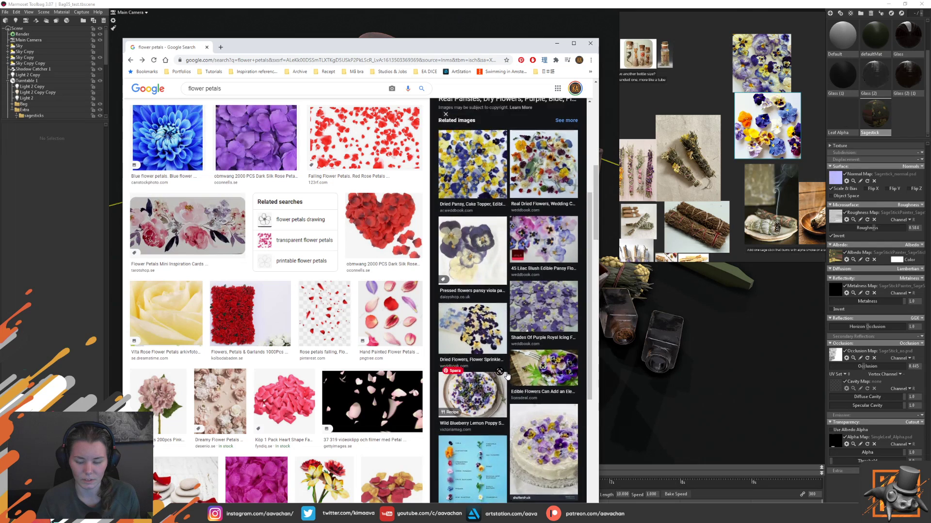
pyautogui.scroll(2, 505, 378)
pyautogui.scroll(1, 504, 378)
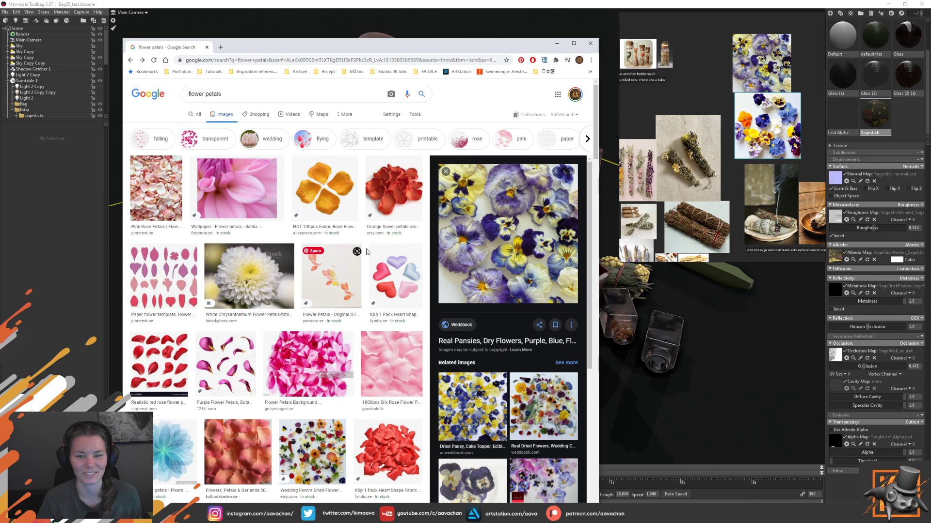
pyautogui.moveTo(324, 188)
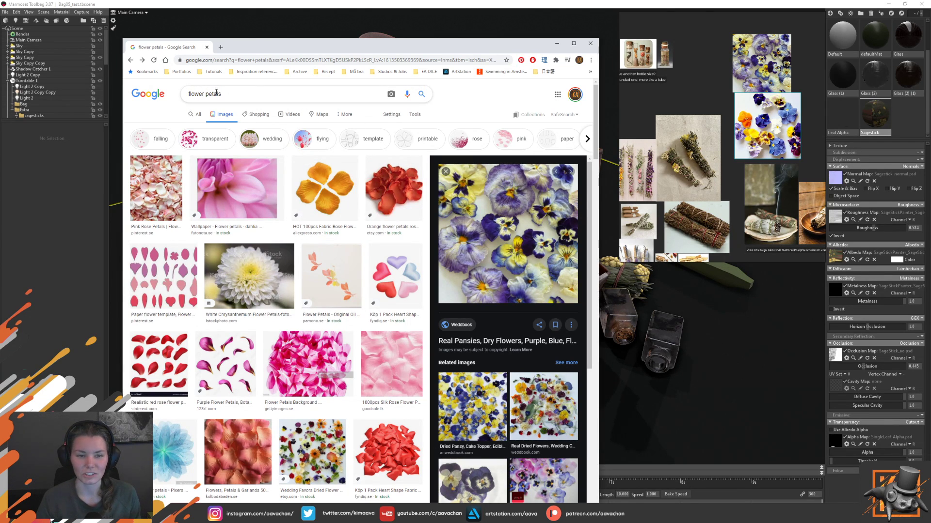
pyautogui.tripleClick(242, 94)
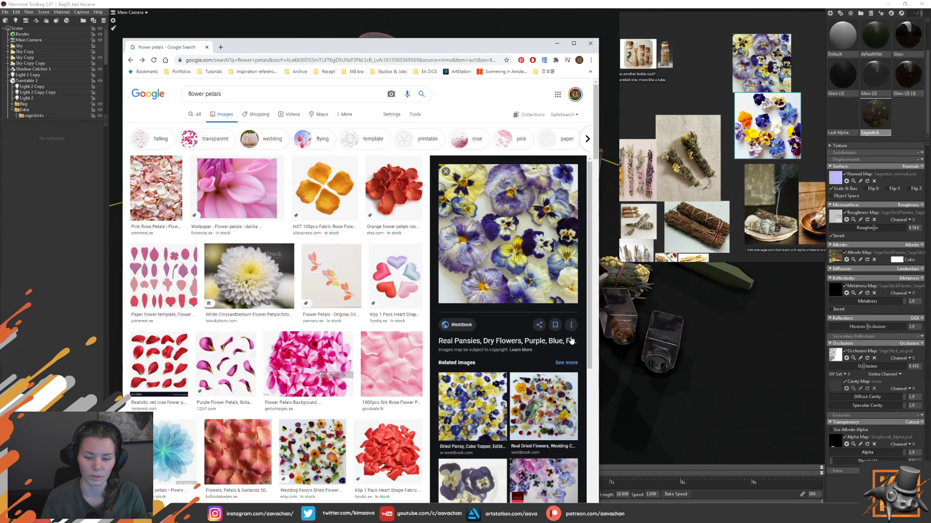
# - Copy the colourful mixed dried-flowers image onto PureRef, placed beside the dried pansies
pyautogui.click(545, 414)
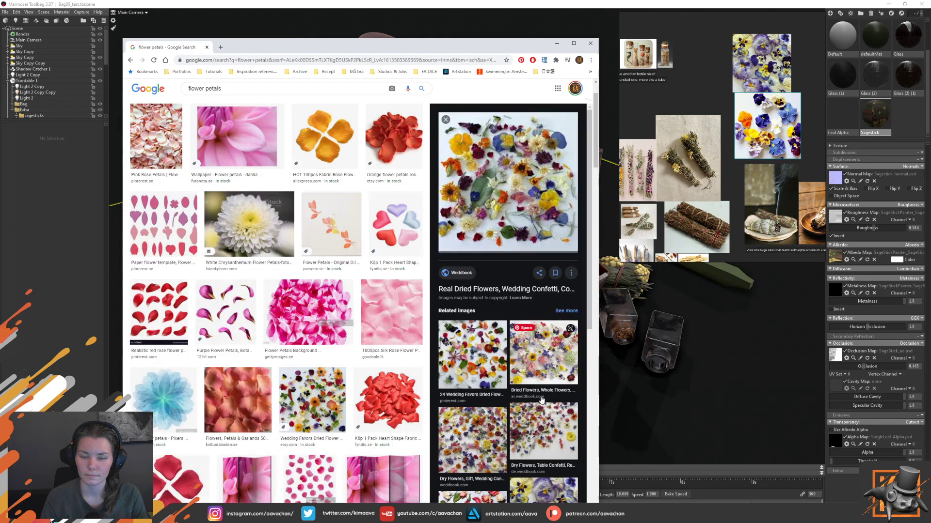
pyautogui.rightClick(529, 204)
pyautogui.click(555, 297)
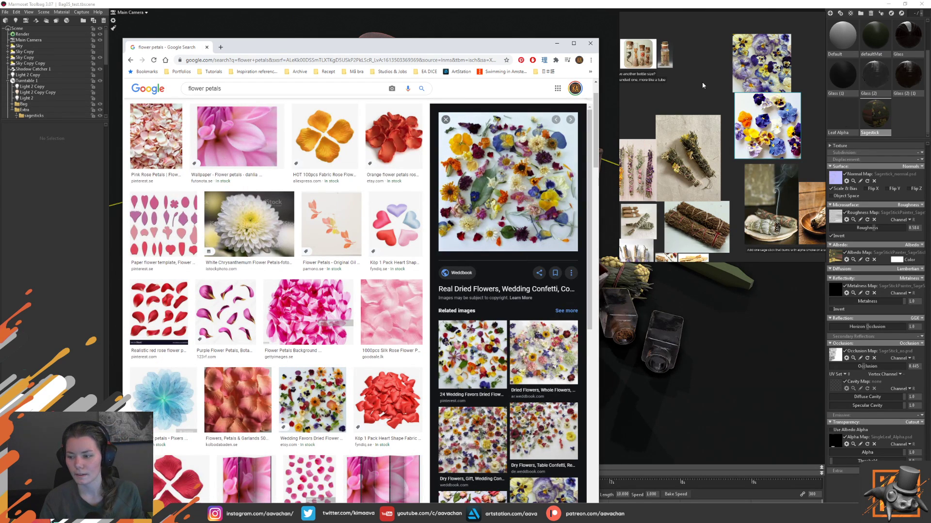
pyautogui.click(702, 82)
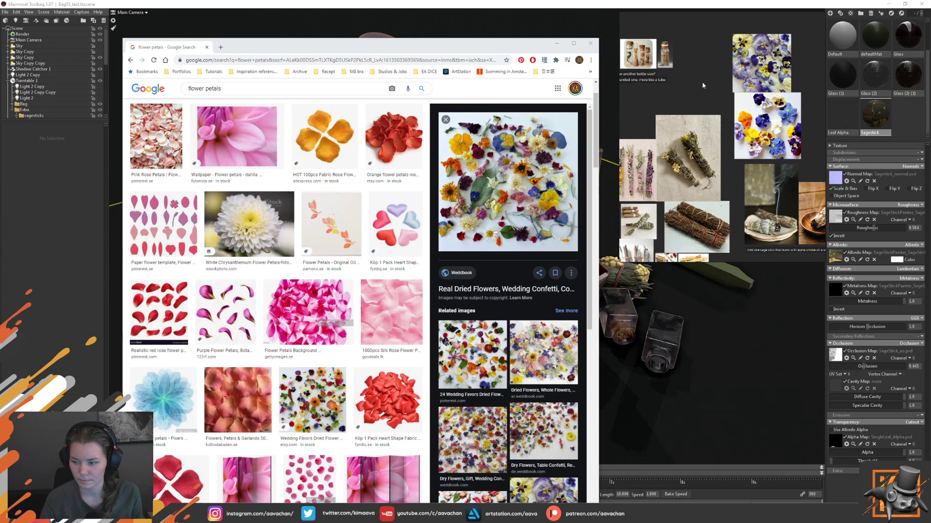
pyautogui.hotkey('ctrl', 'v')
pyautogui.moveTo(701, 83); pyautogui.dragTo(668, 135, button='middle')
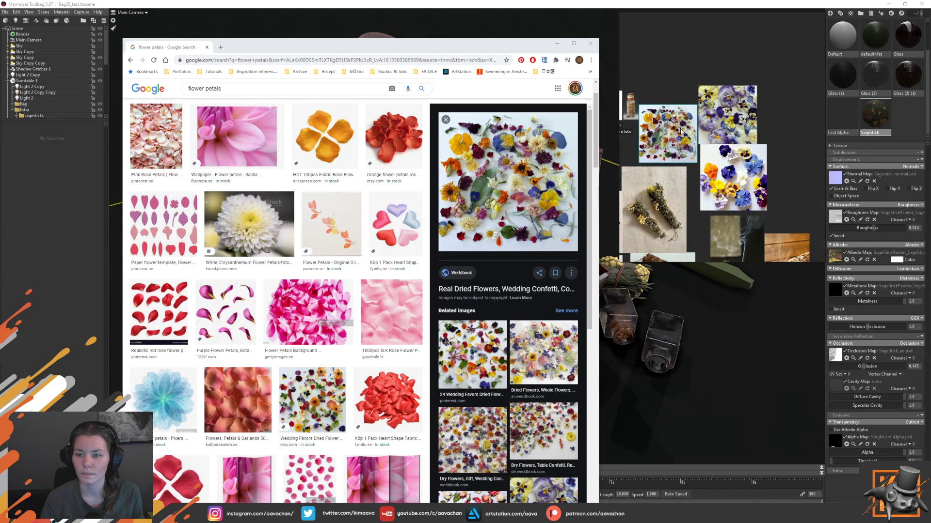
pyautogui.moveTo(697, 133)
pyautogui.mouseDown()
pyautogui.moveTo(809, 112)
pyautogui.moveTo(803, 116)
pyautogui.mouseUp()
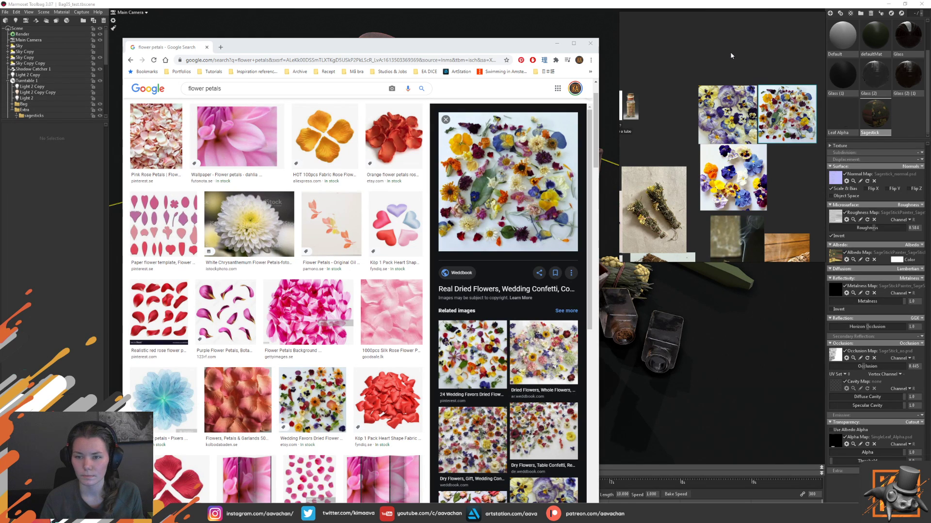
pyautogui.scroll(1, 170, 97)
pyautogui.scroll(-1, 171, 91)
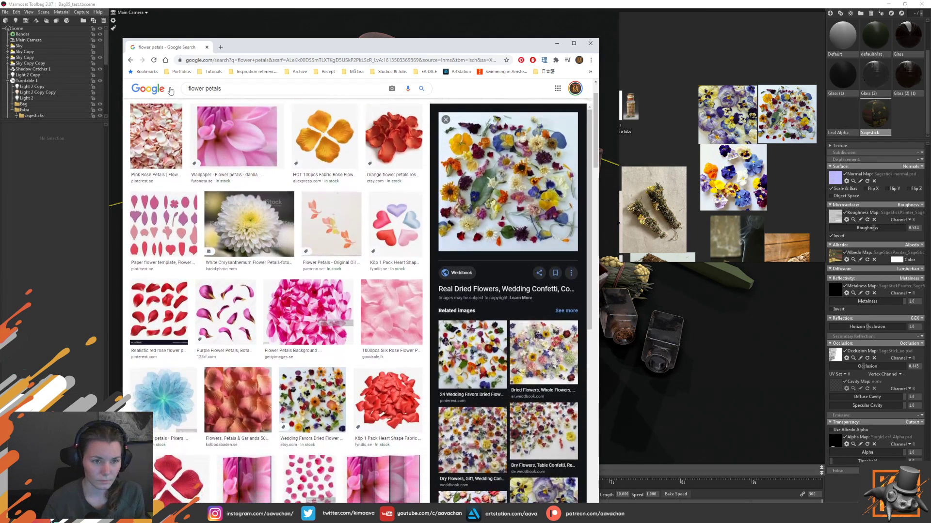
# - Search Google Images for 'pansies flower' and start a new text note on the PureRef board
pyautogui.tripleClick(174, 93)
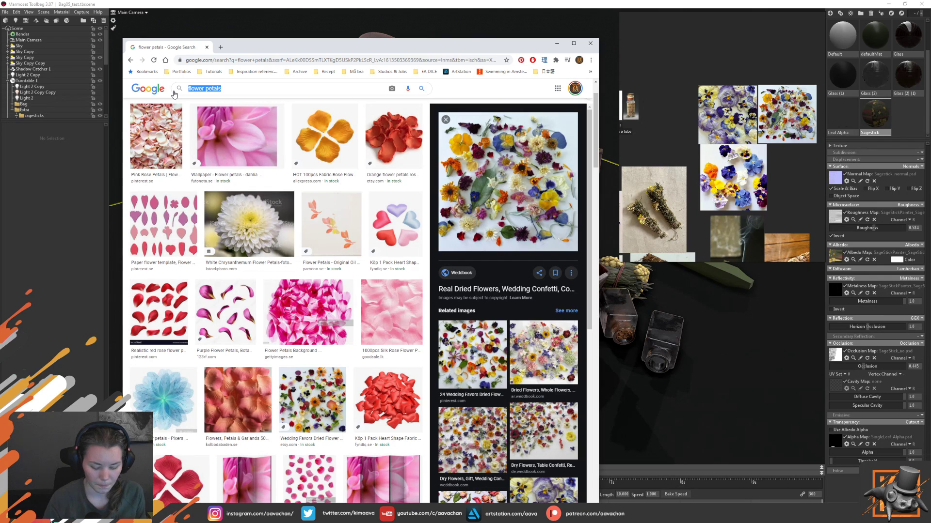
pyautogui.write('pansi')
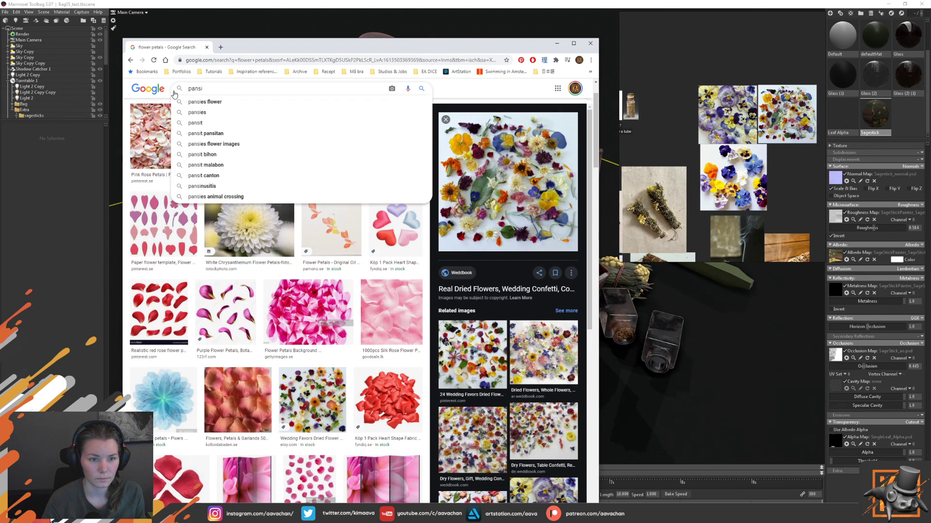
pyautogui.press('Down')
pyautogui.press('Return')
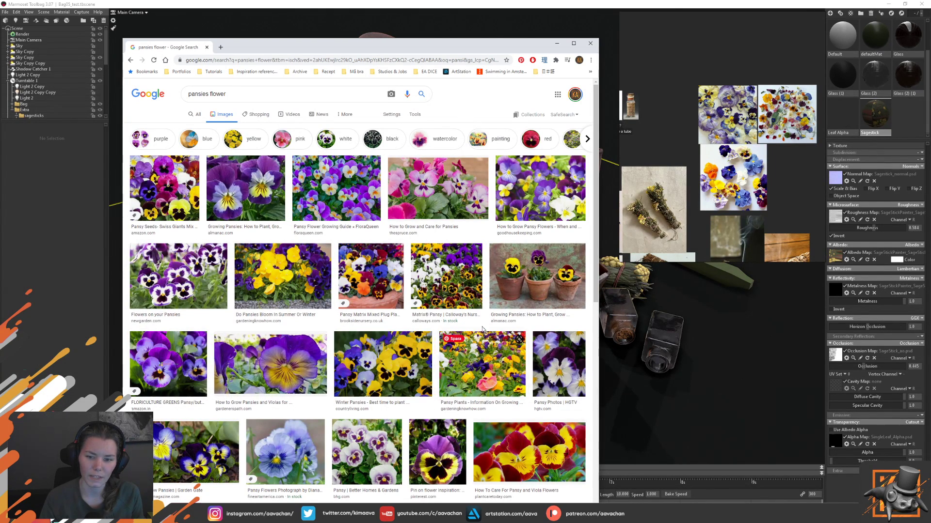
pyautogui.click(781, 172)
pyautogui.hotkey('ctrl', 't')
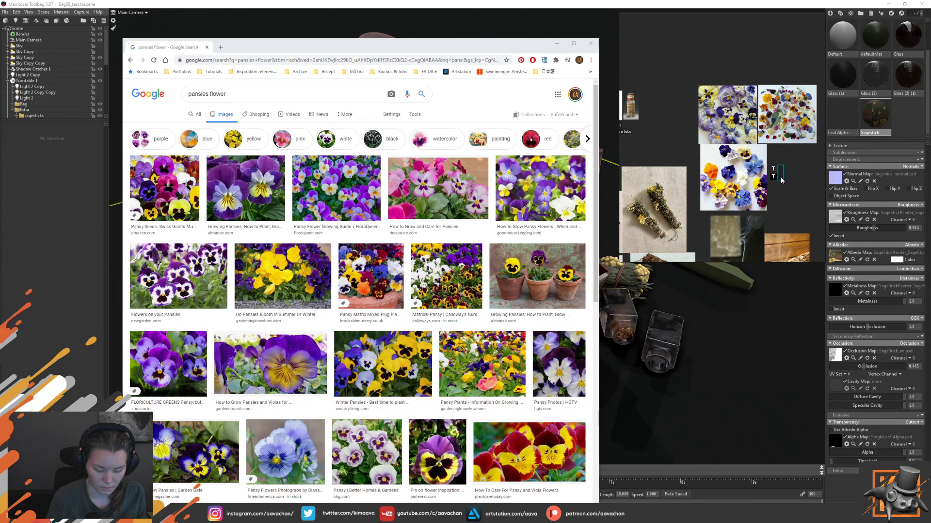
# - Label the flower references with a note reading 'and/or dried flower petals' beside the pansies
pyautogui.write('Pansi')
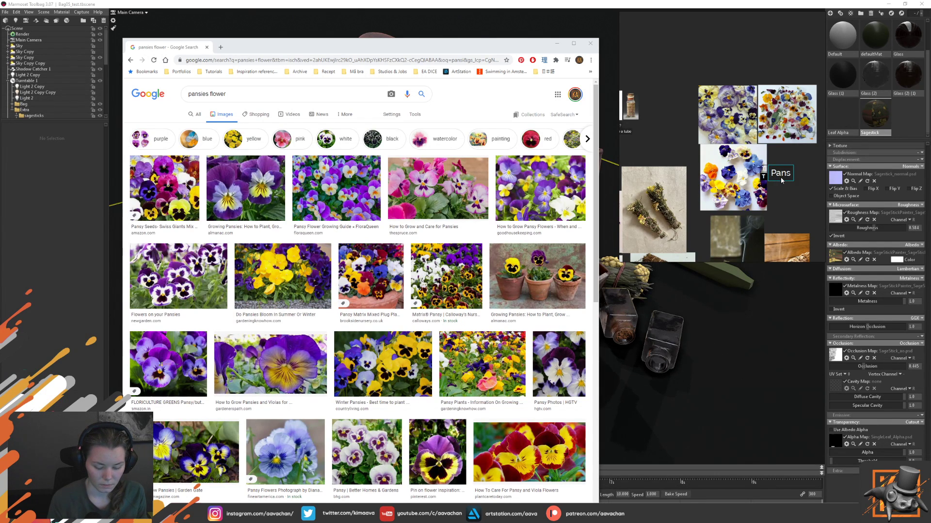
pyautogui.write('es')
pyautogui.click(781, 203)
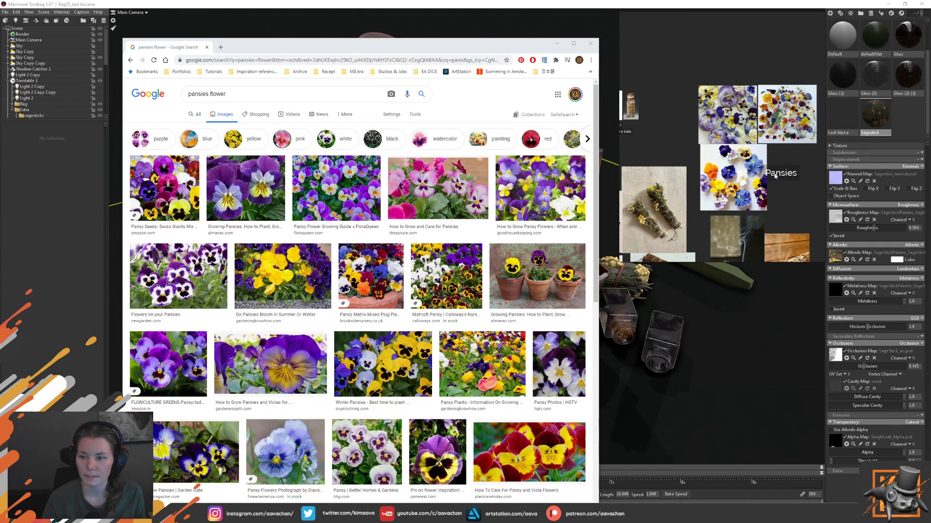
pyautogui.moveTo(776, 176); pyautogui.dragTo(786, 157)
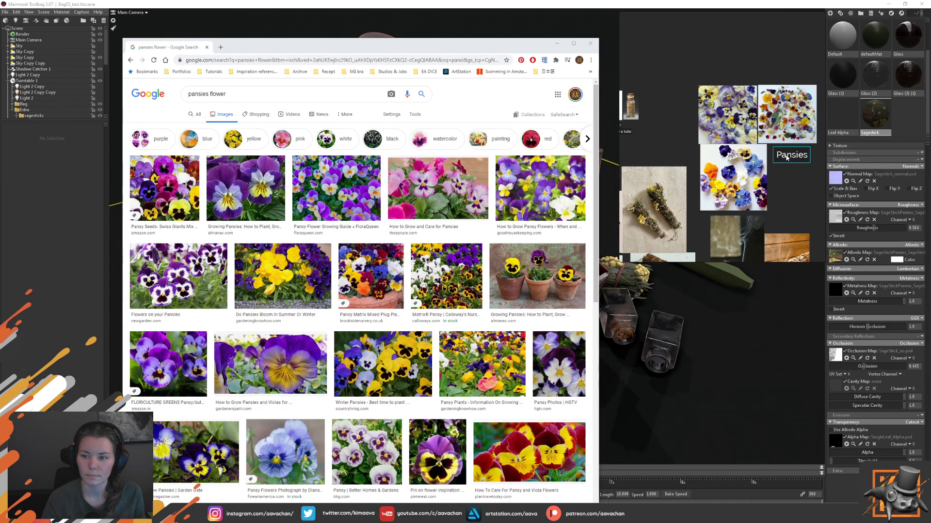
pyautogui.doubleClick(780, 159)
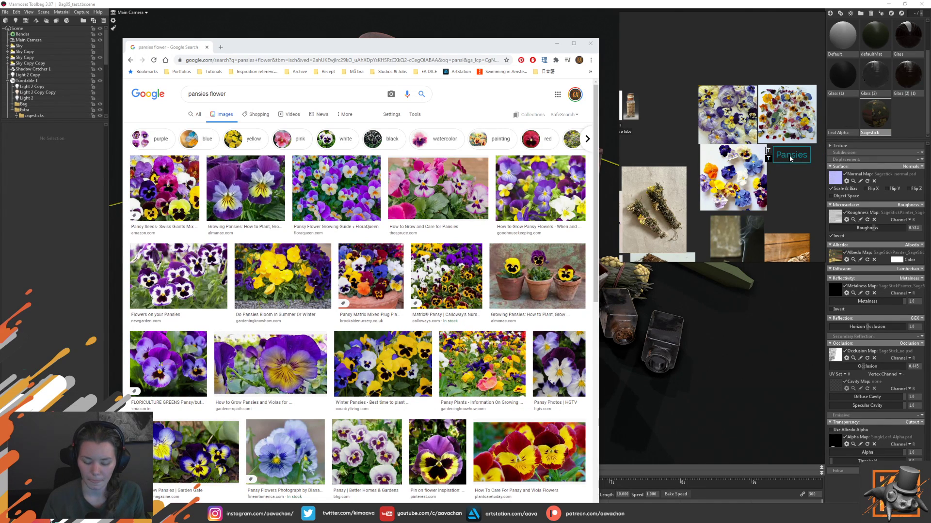
pyautogui.write('and/or')
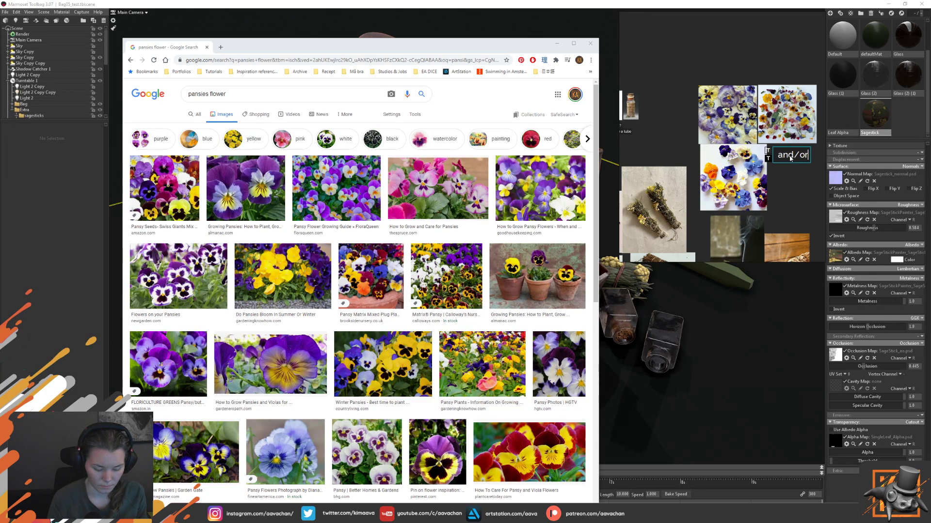
pyautogui.write(' dried fl')
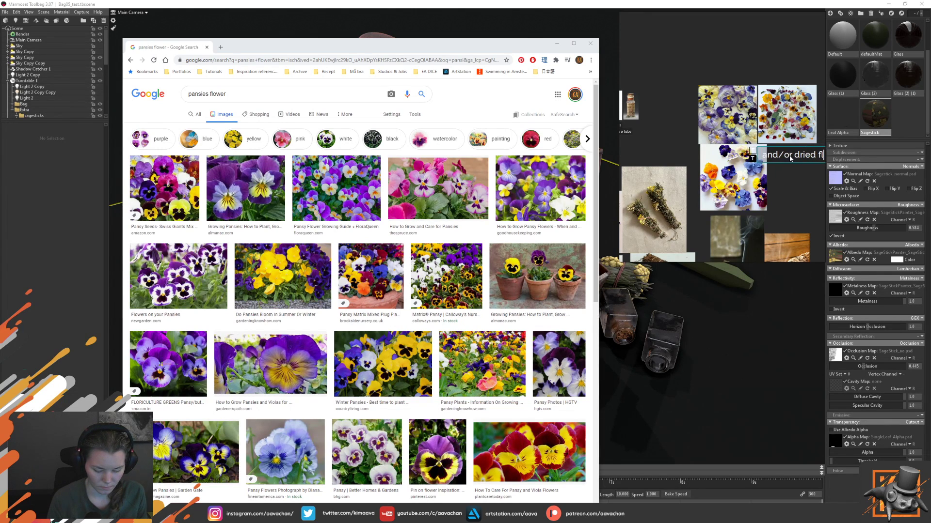
pyautogui.write('ower p')
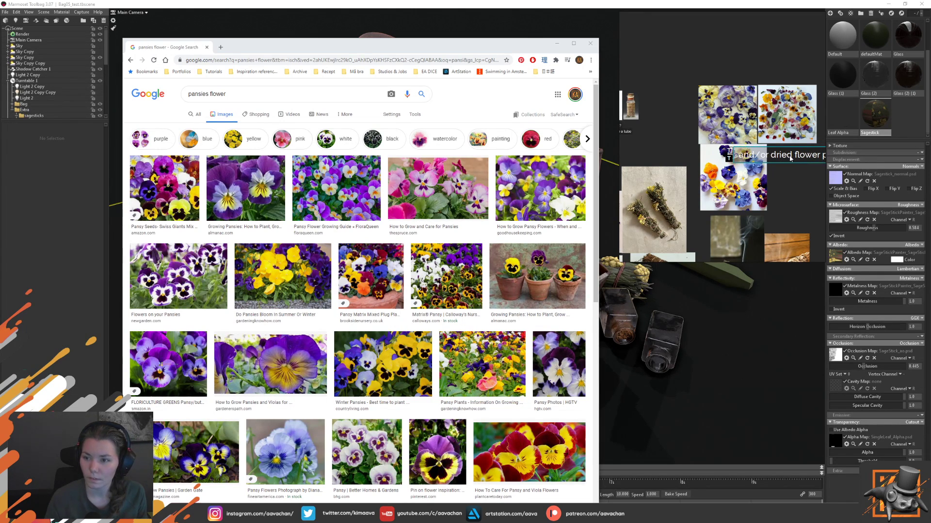
pyautogui.write('etals')
pyautogui.moveTo(771, 168); pyautogui.dragTo(718, 173, button='middle')
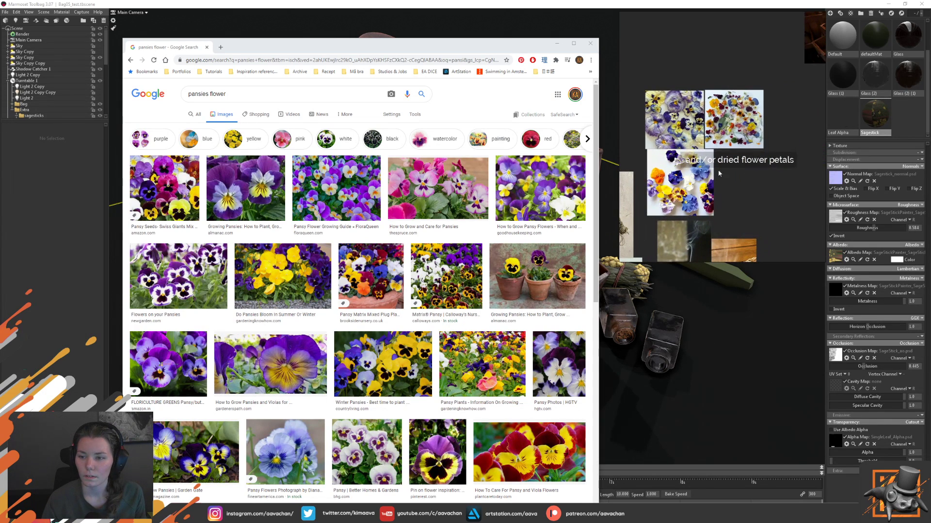
pyautogui.moveTo(720, 164)
pyautogui.mouseDown()
pyautogui.moveTo(758, 164)
pyautogui.moveTo(742, 174)
pyautogui.mouseUp()
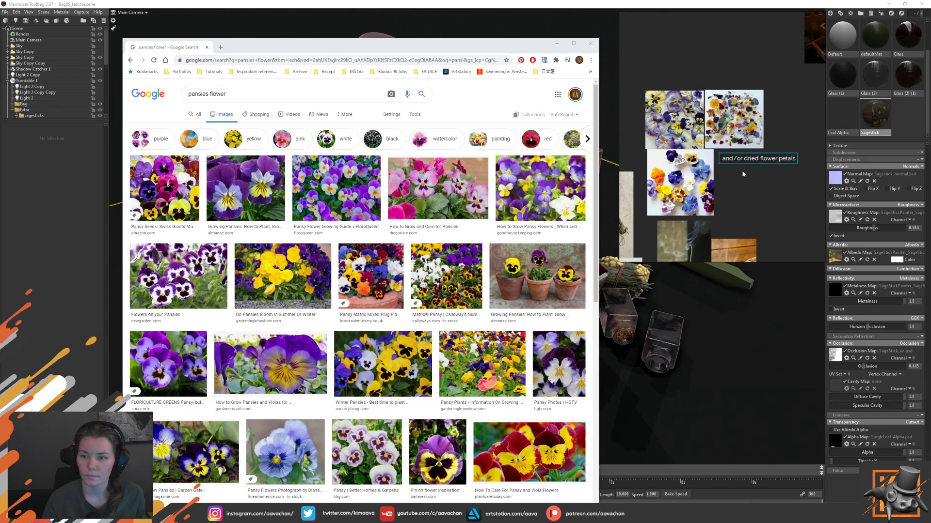
pyautogui.click(742, 175)
pyautogui.scroll(-3, 741, 194)
pyautogui.scroll(3, 739, 213)
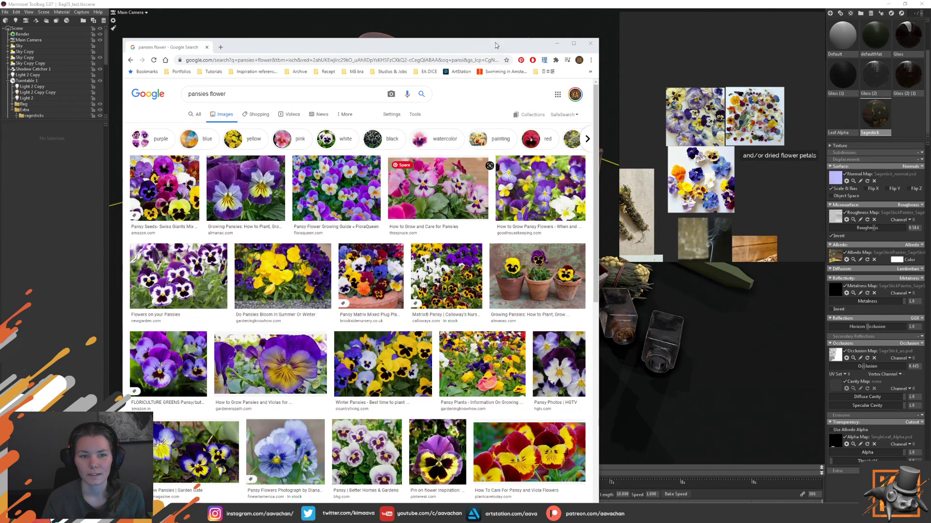
# - Switch from the Marmoset backpack scene to the Substance Source browser and move it right
pyautogui.click(613, 46)
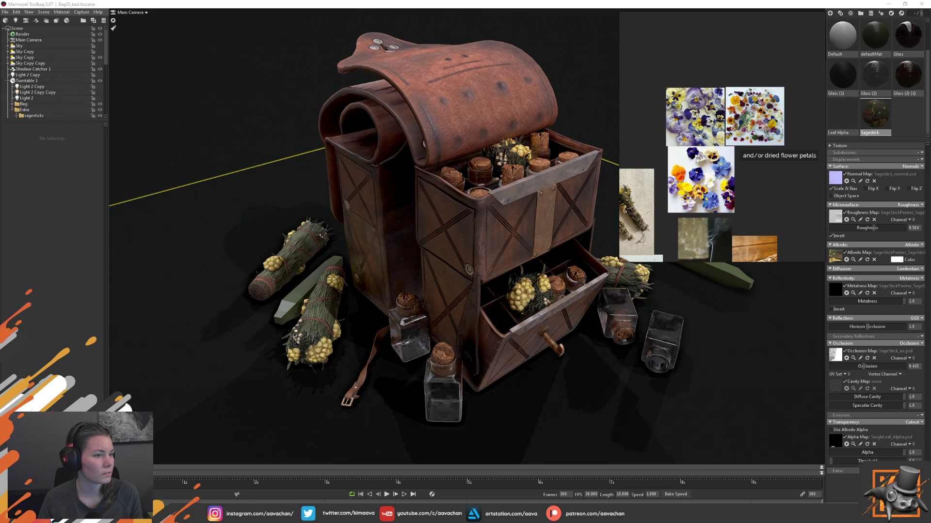
pyautogui.hotkey('alt', 'Tab')
pyautogui.moveTo(184, 14); pyautogui.dragTo(316, 15)
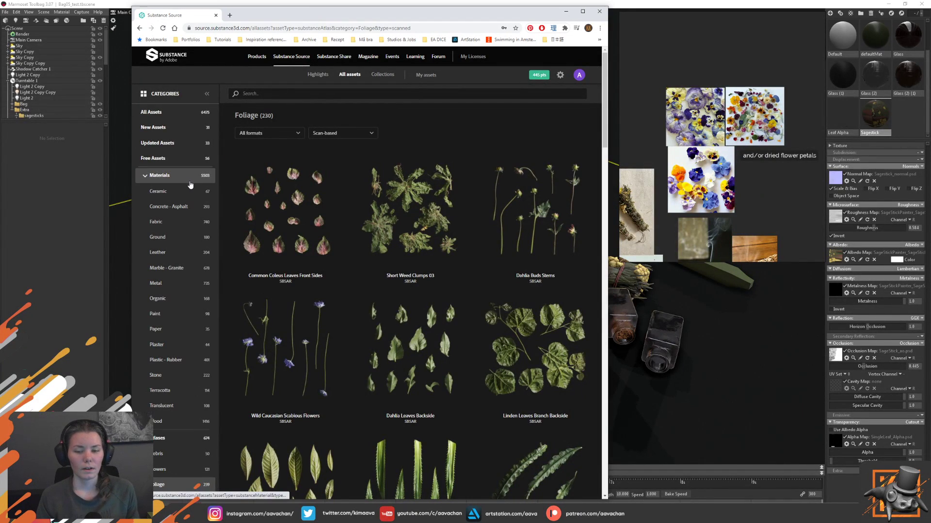
pyautogui.moveTo(285, 349)
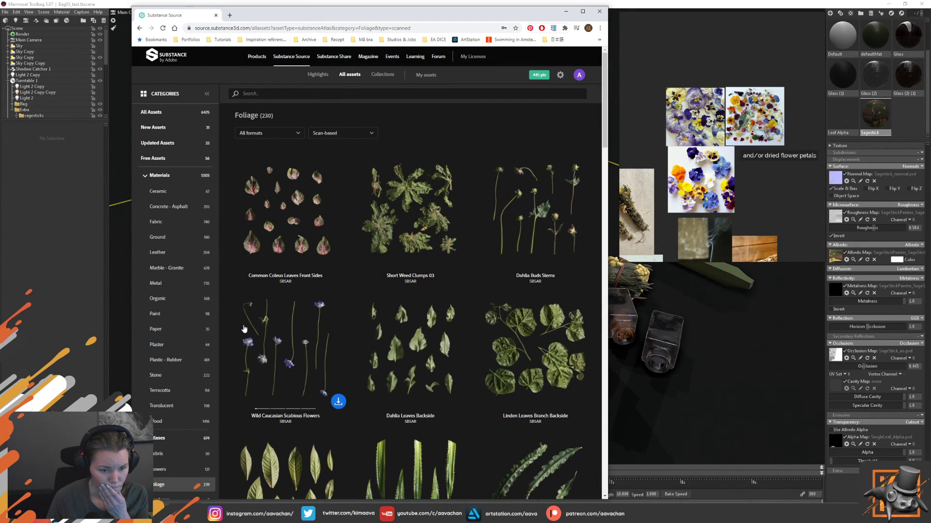
# - Open the Atlases > Flowers category, 115 items, in Substance Source
pyautogui.scroll(-2, 185, 391)
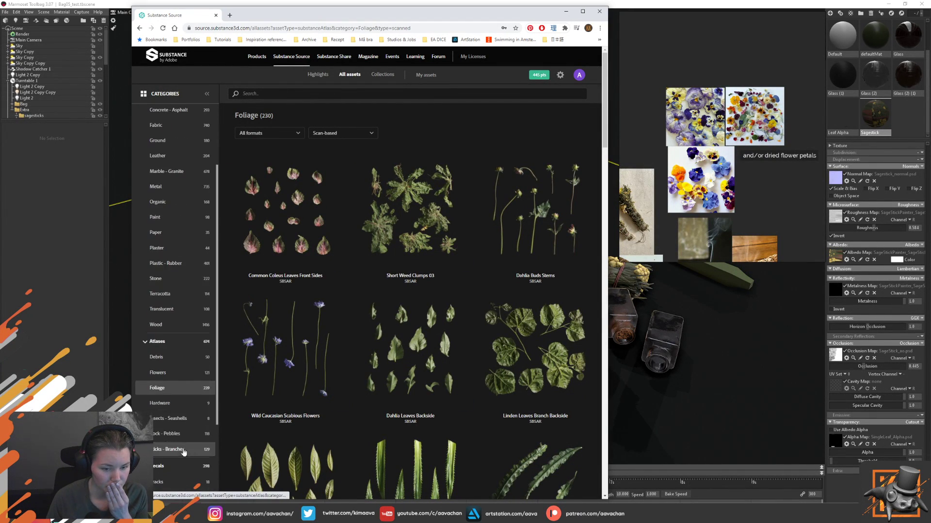
pyautogui.click(164, 374)
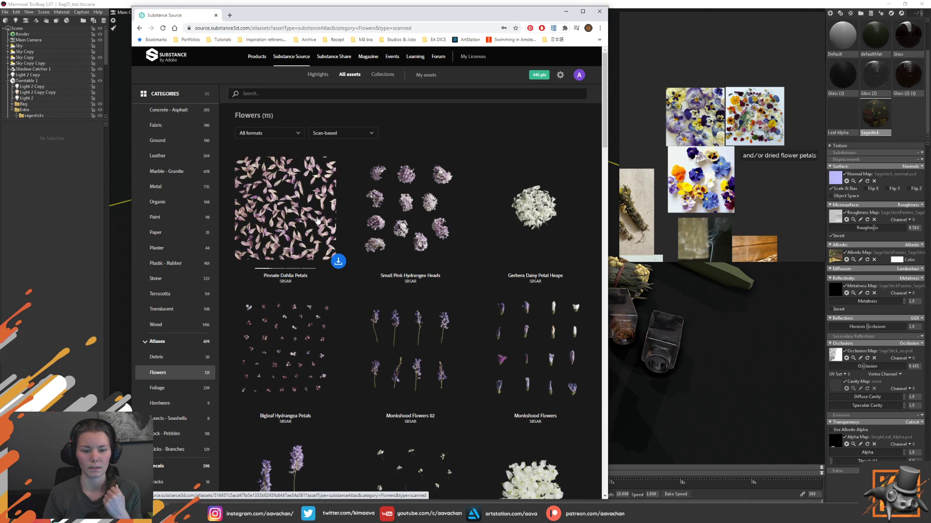
pyautogui.moveTo(410, 211)
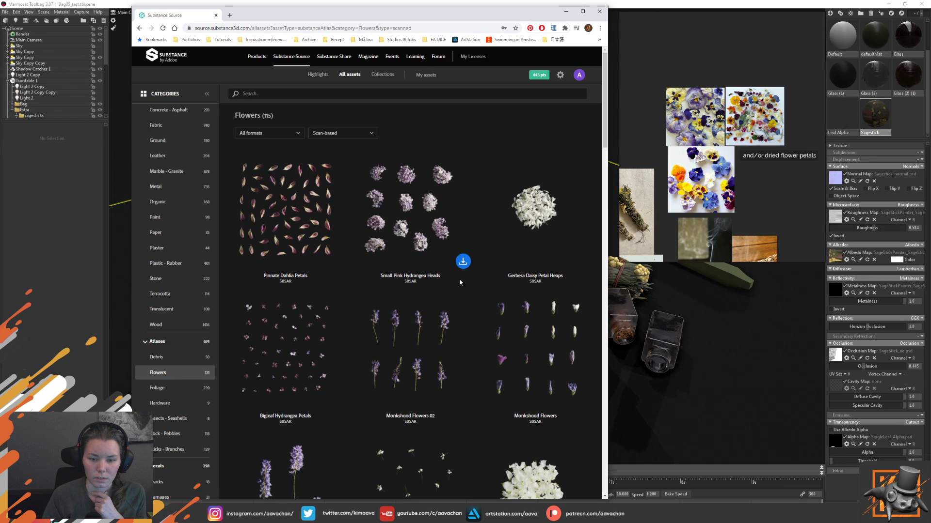
# - Scroll down through the Flowers atlas grid
pyautogui.scroll(-2, 463, 399)
pyautogui.scroll(-3, 407, 310)
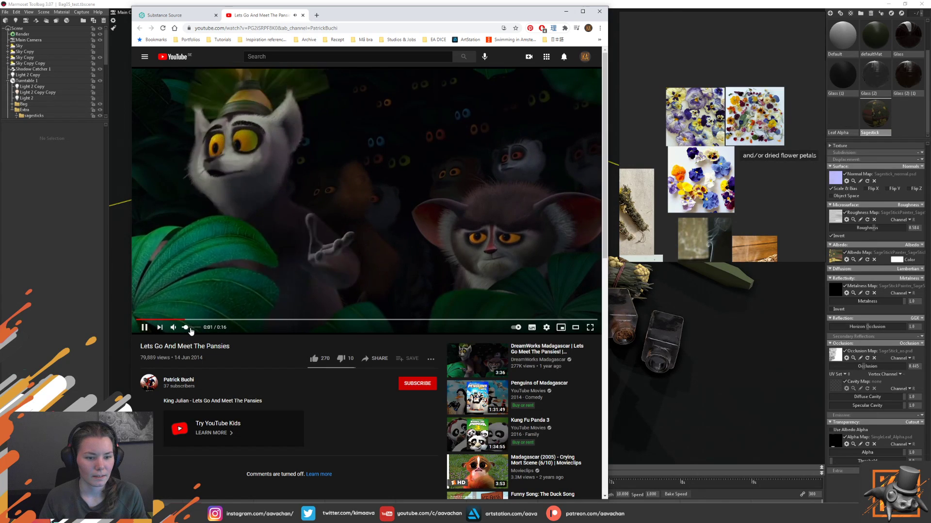
# - Adjust the pansies video's volume, then close the YouTube tab
pyautogui.moveTo(195, 328); pyautogui.dragTo(198, 328)
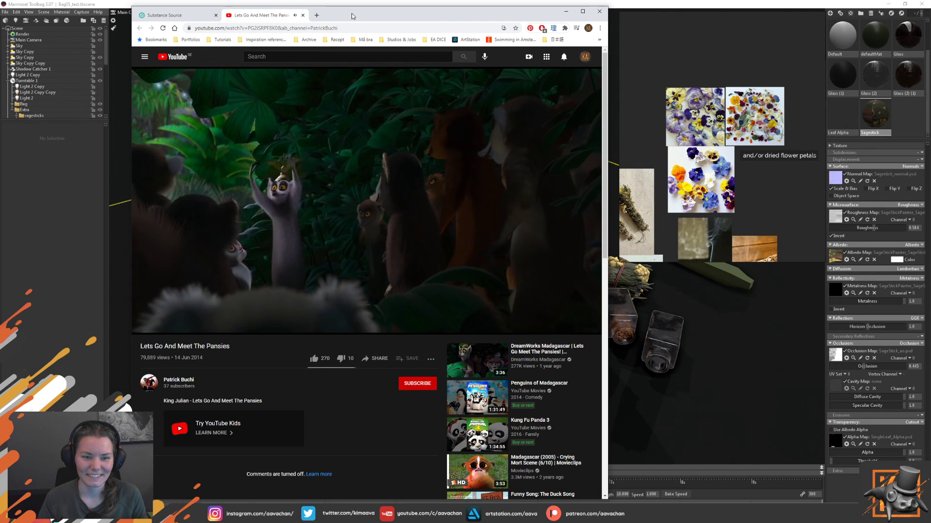
pyautogui.click(303, 16)
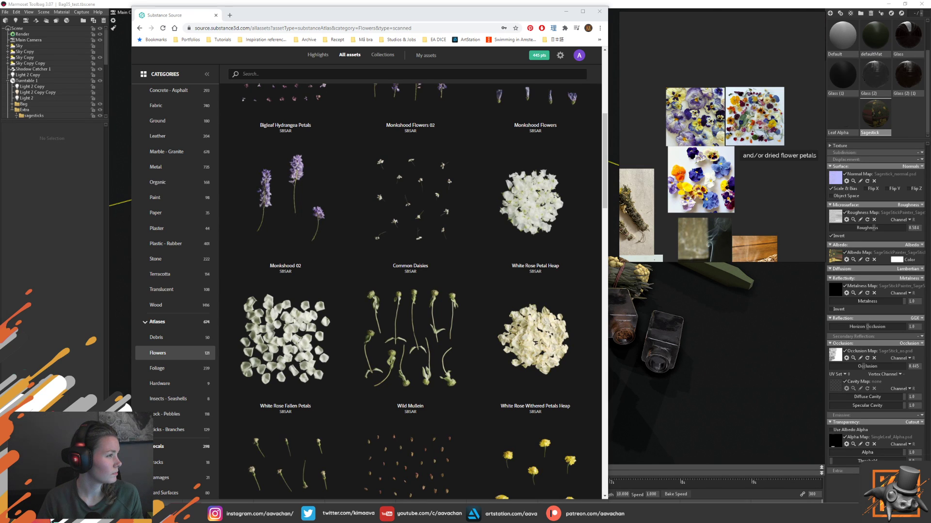
# - Dock the Calendula Google Images search as a tab beside Substance Source
pyautogui.moveTo(44, 97); pyautogui.dragTo(386, 15)
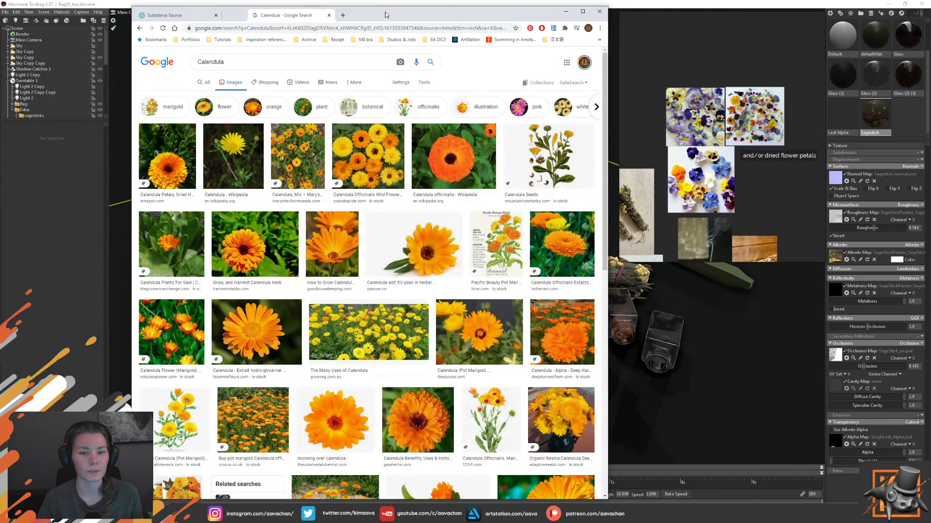
pyautogui.moveTo(367, 155)
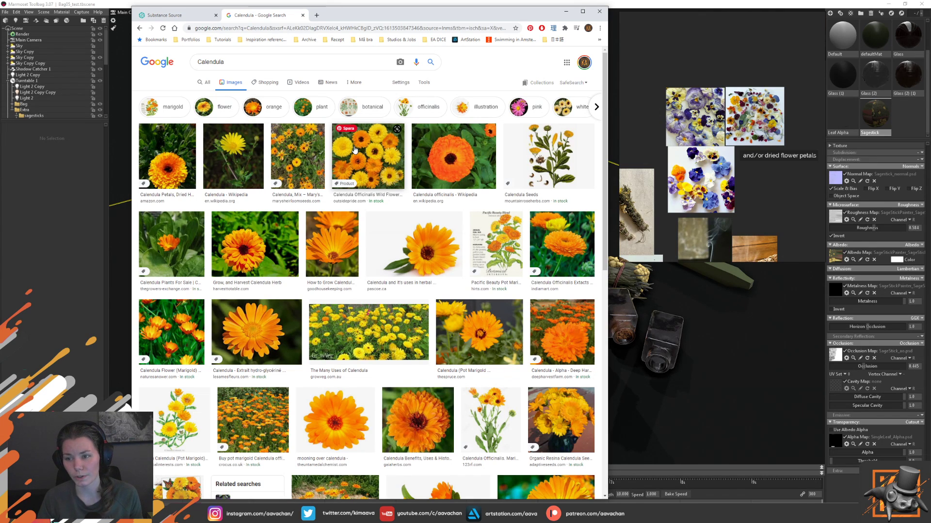
# - Prefix the flower label with 'pansies' so it reads 'pansies and/or dried flower petals'
pyautogui.click(746, 155)
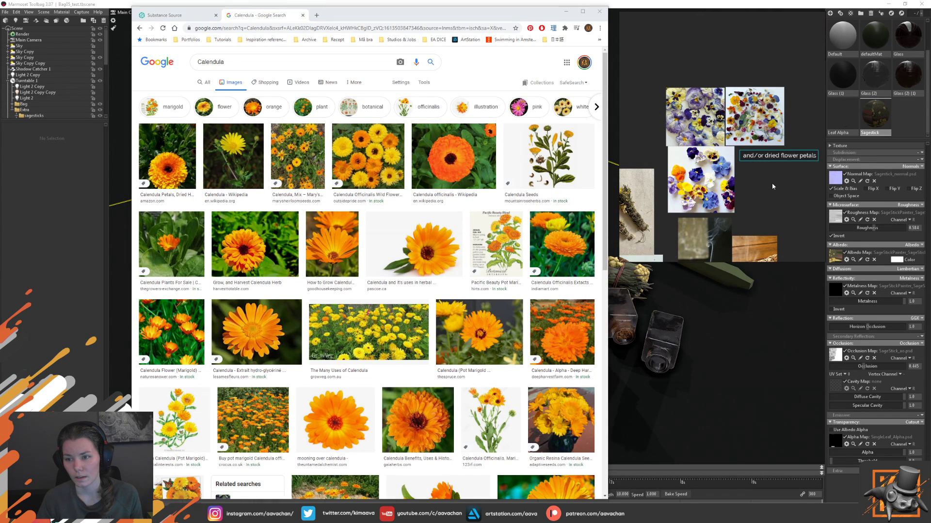
pyautogui.moveTo(772, 186); pyautogui.dragTo(754, 189, button='middle')
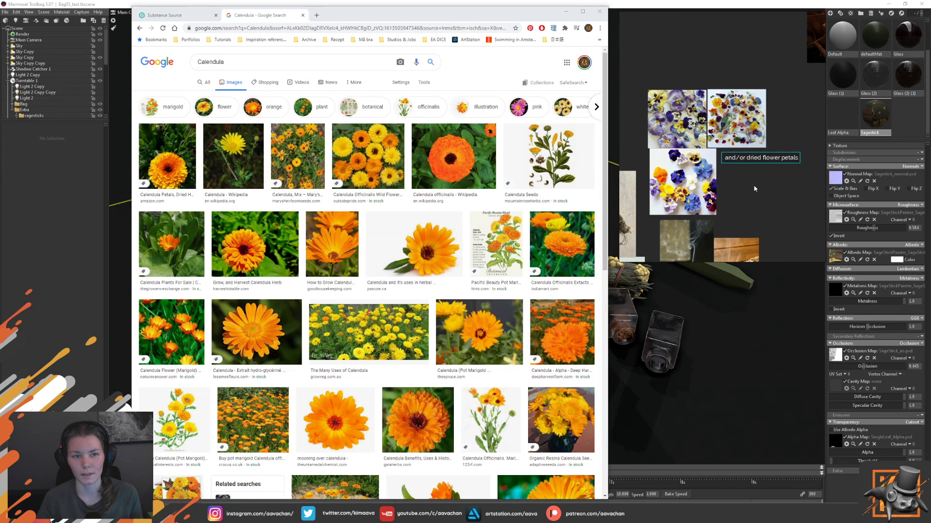
pyautogui.doubleClick(725, 160)
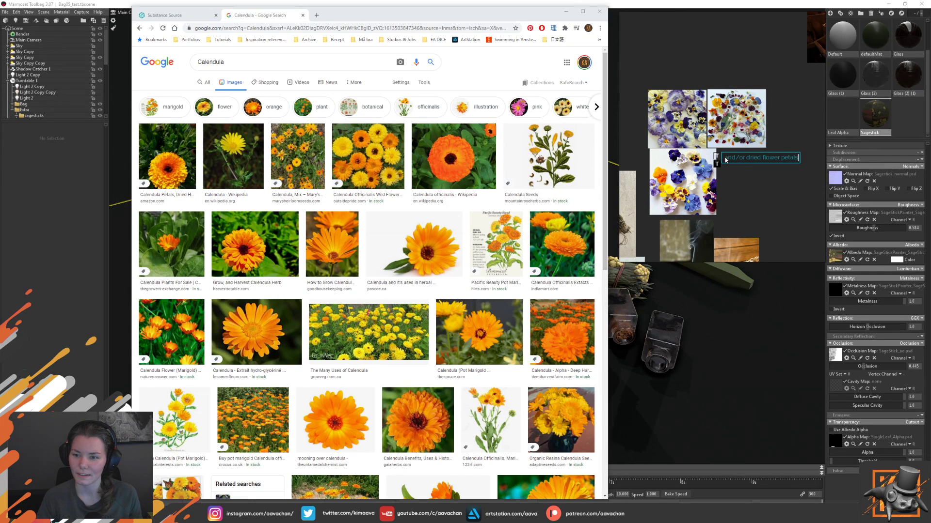
pyautogui.click(726, 161)
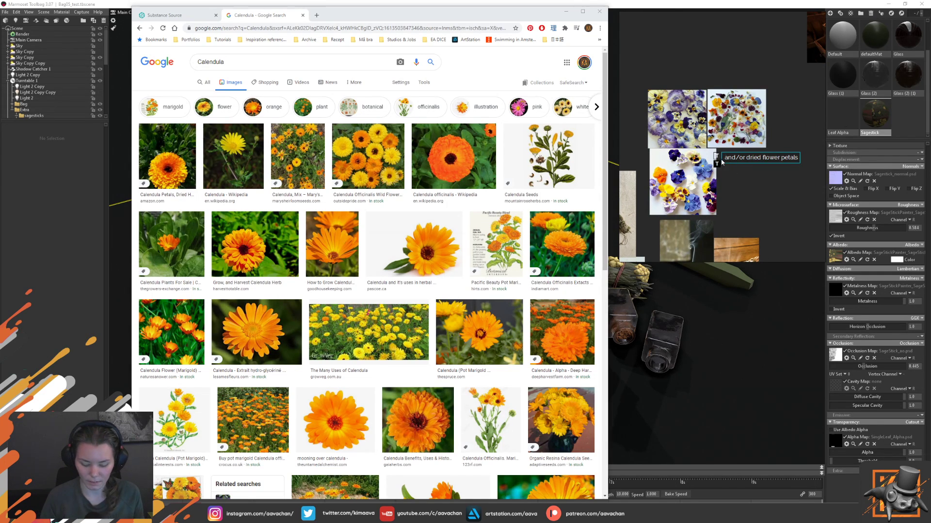
pyautogui.write('parsies')
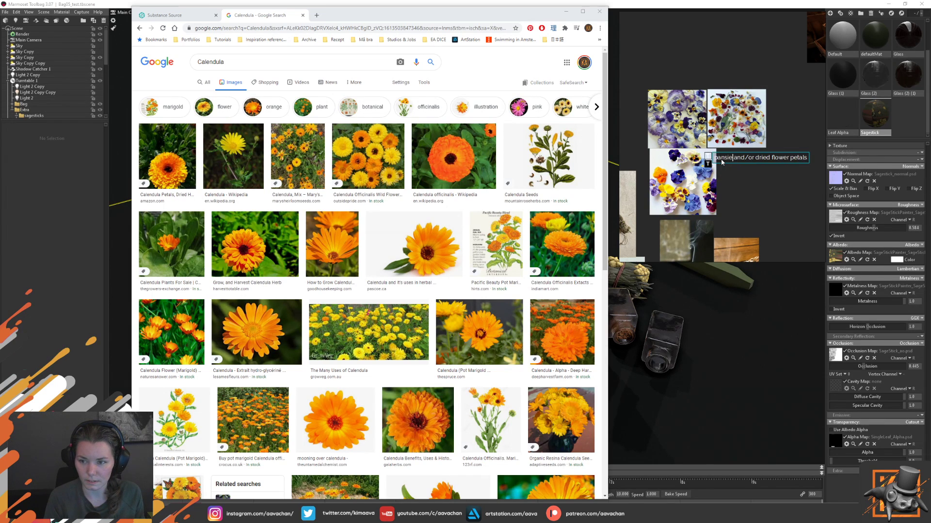
pyautogui.click(734, 175)
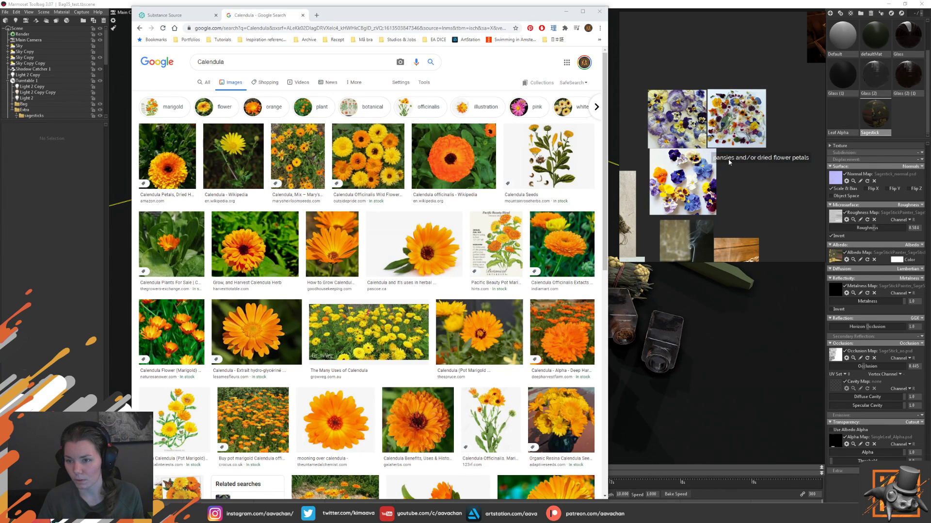
# - Move the pansies label above the flower images and save the board
pyautogui.moveTo(729, 161); pyautogui.dragTo(663, 81)
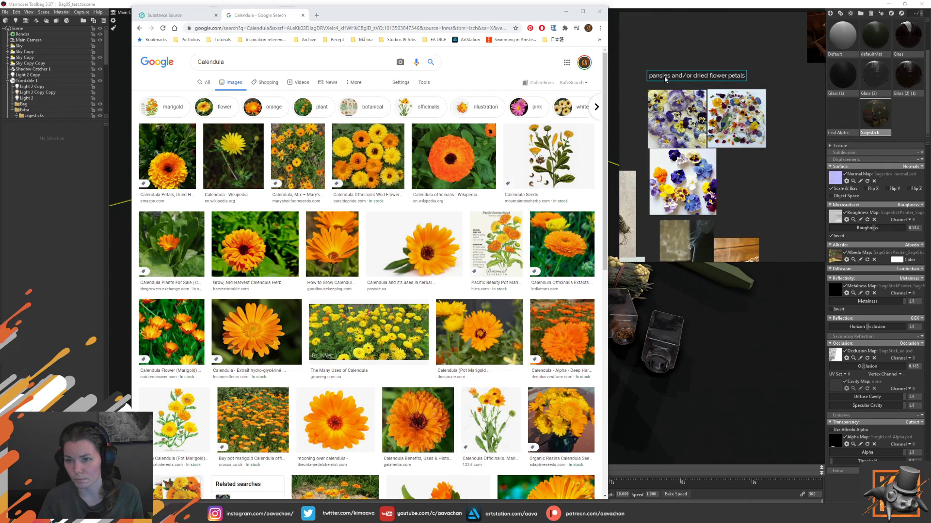
pyautogui.click(741, 169)
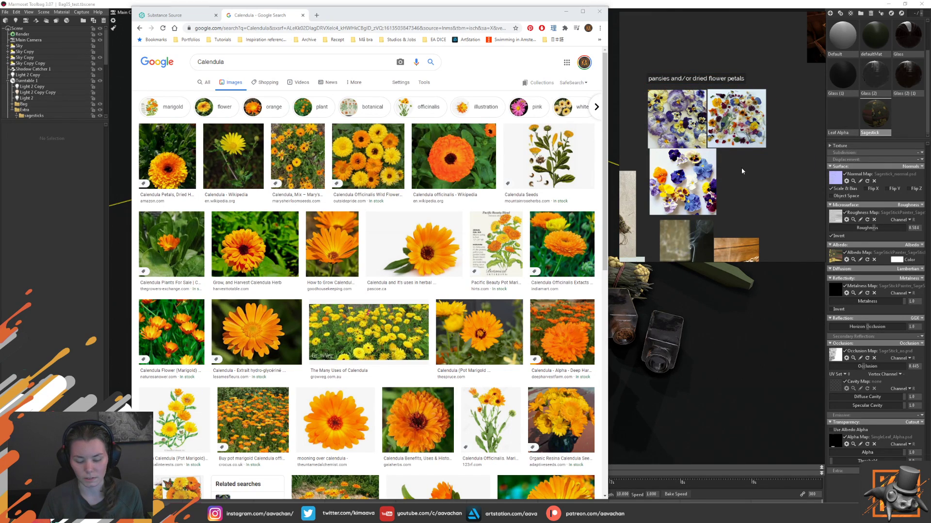
pyautogui.hotkey('ctrl', 's')
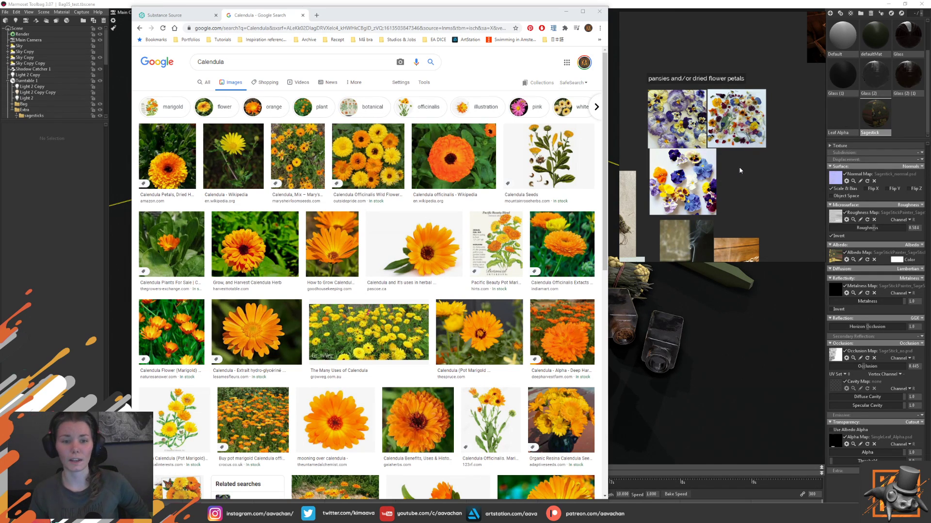
pyautogui.moveTo(367, 155)
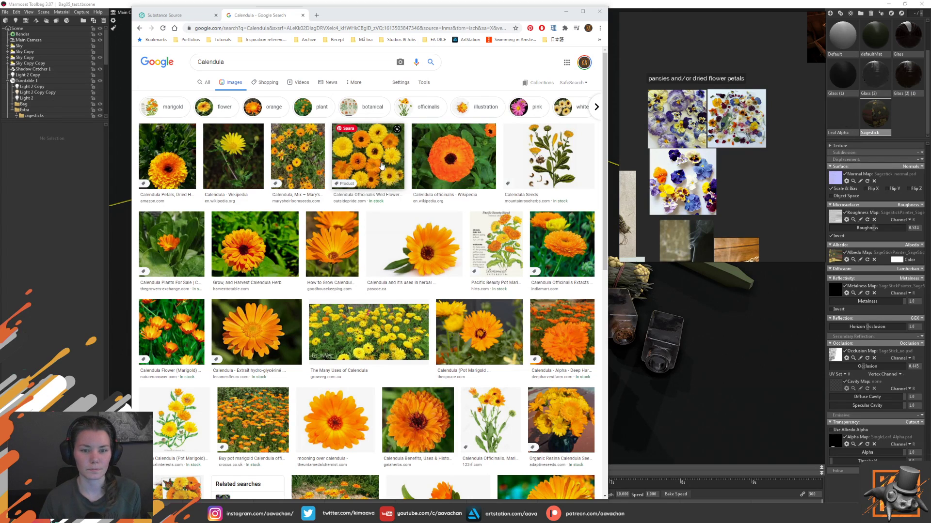
# - Copy the orange calendula image from Google and paste it onto the PureRef board
pyautogui.rightClick(380, 168)
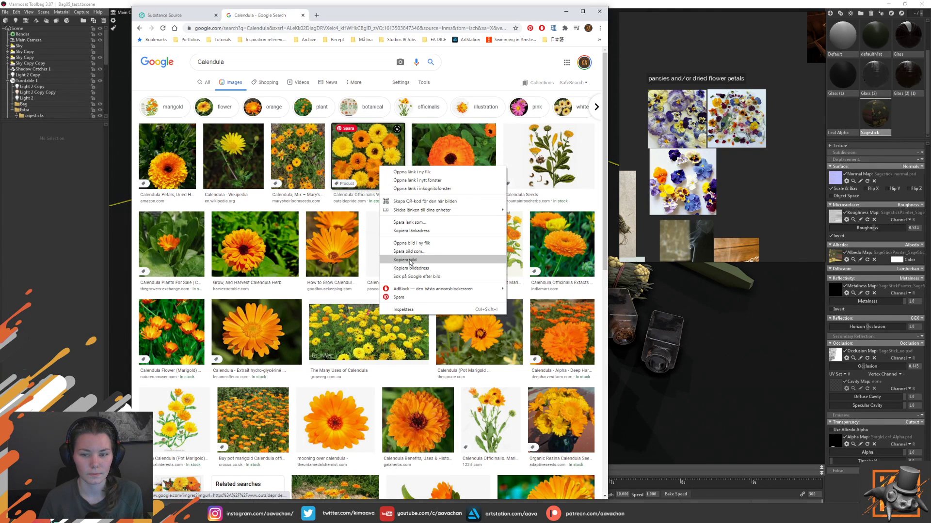
pyautogui.click(410, 261)
pyautogui.click(757, 184)
pyautogui.hotkey('ctrl', 'v')
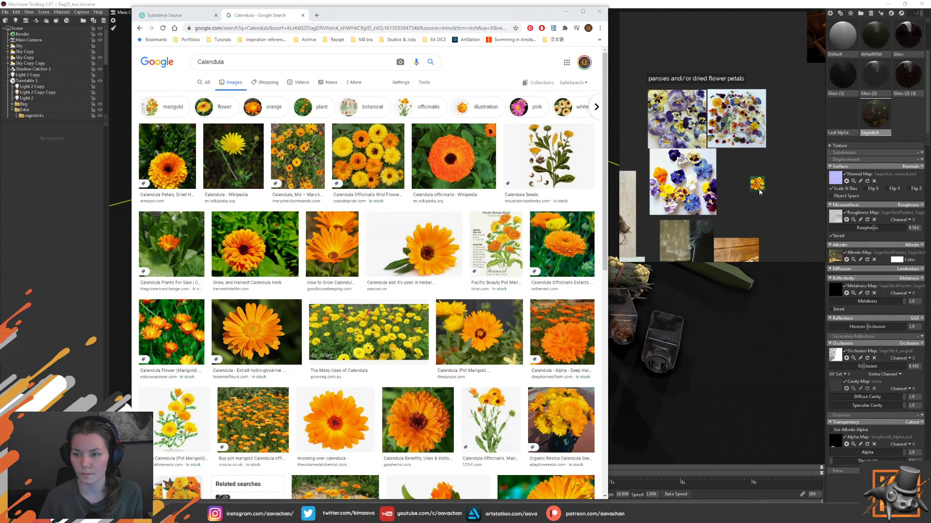
pyautogui.moveTo(759, 192); pyautogui.dragTo(755, 183)
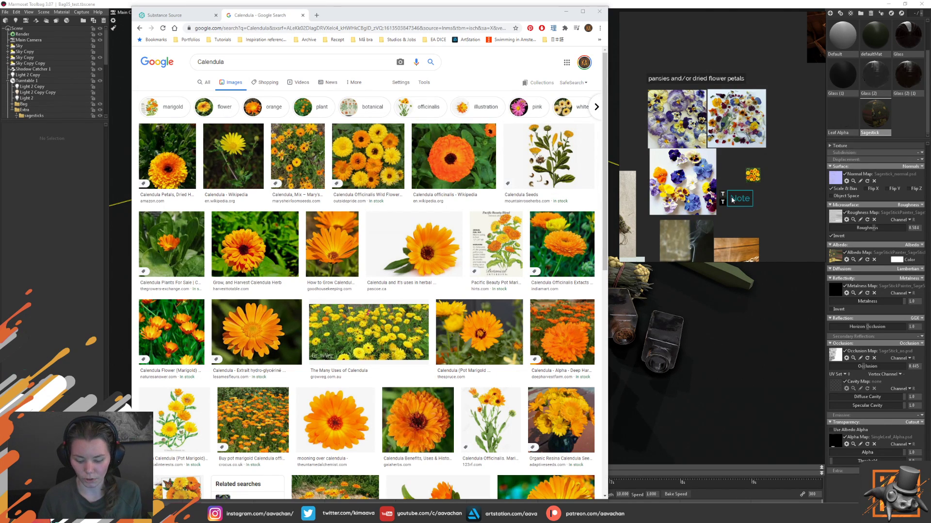
# - Add a 'calendula' text label beside the image and close the Calendula search tab
pyautogui.doubleClick(732, 200)
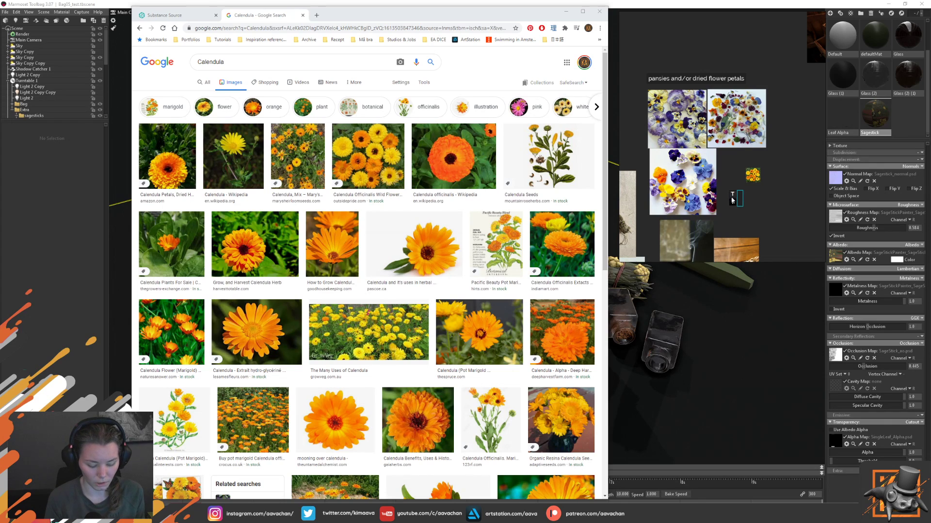
pyautogui.write('ca')
pyautogui.press('BackSpace')
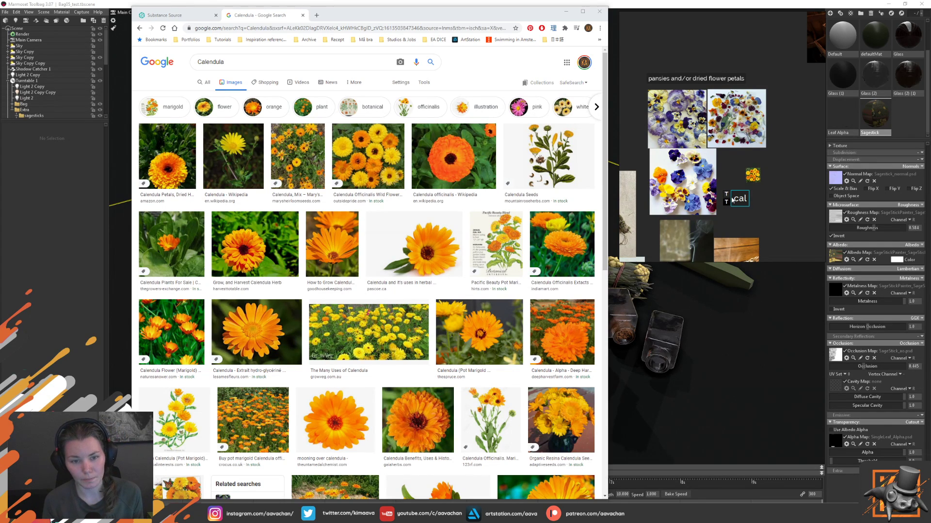
pyautogui.press('BackSpace')
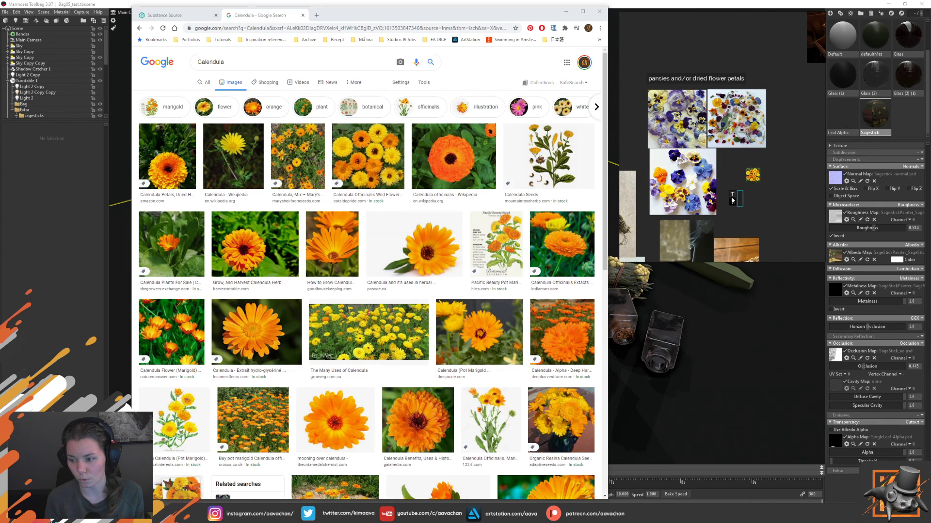
pyautogui.write('ca')
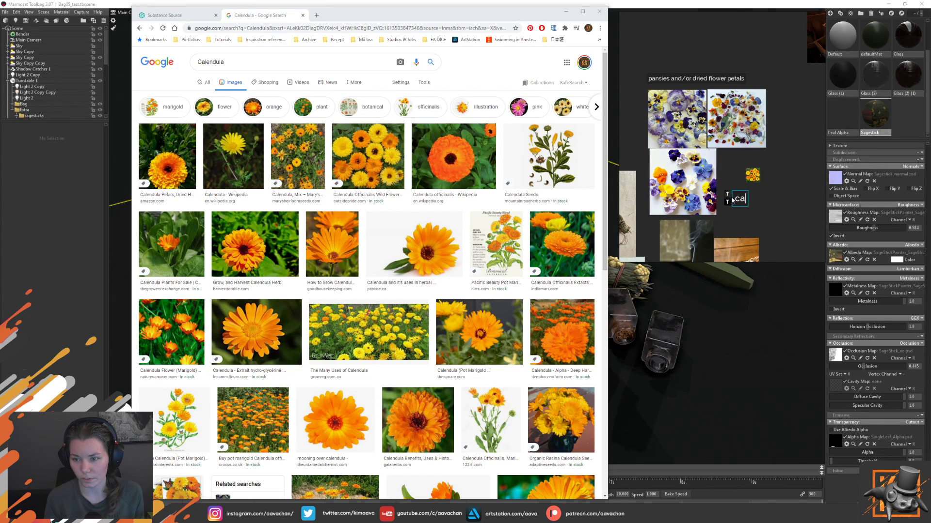
pyautogui.write('l')
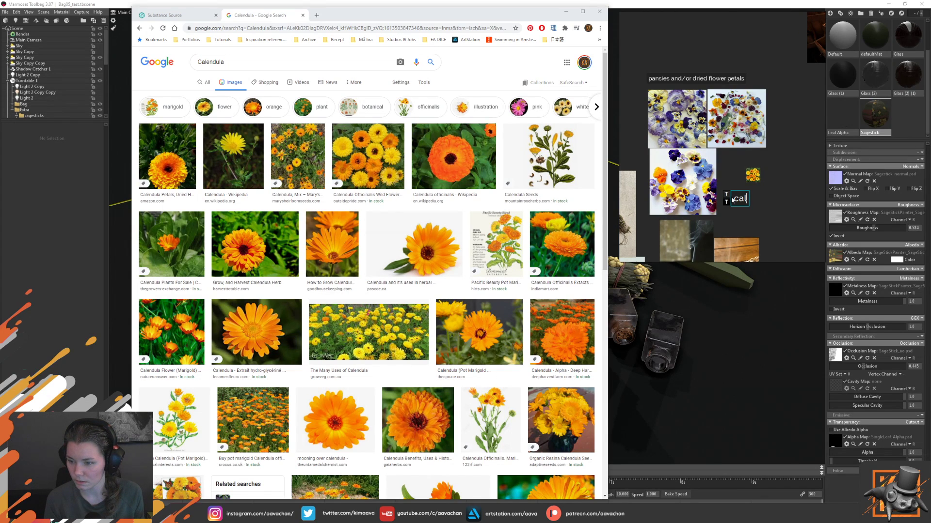
pyautogui.write('endula')
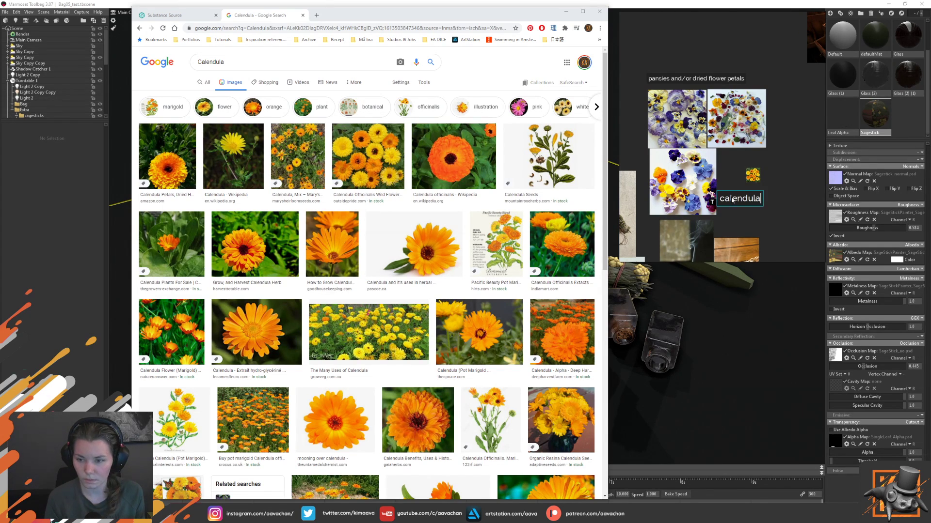
pyautogui.moveTo(748, 202); pyautogui.dragTo(757, 198)
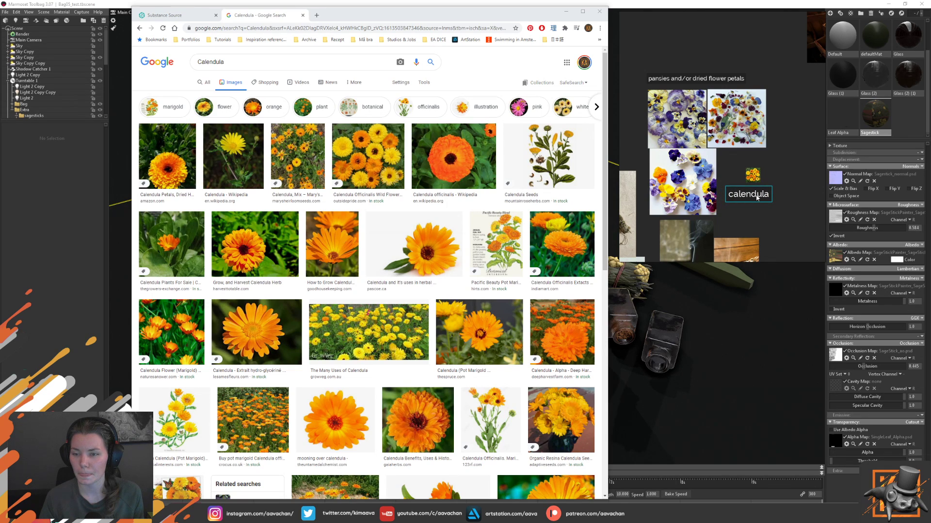
pyautogui.click(303, 16)
# - Return to the Substance Source Flowers atlas listing
pyautogui.click(775, 216)
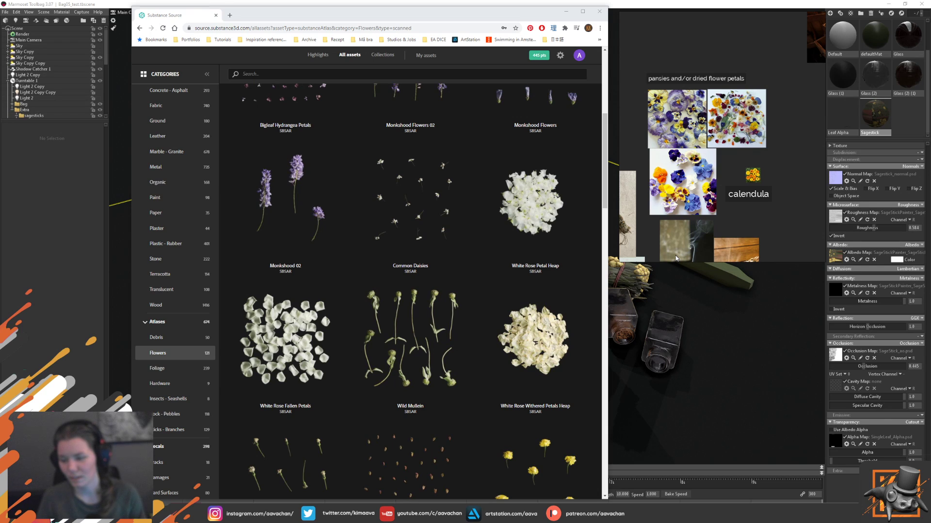
# - Bring the Marmoset backpack scene forward and scrub the turntable back and forth around the bag
pyautogui.hotkey('alt', 'Tab')
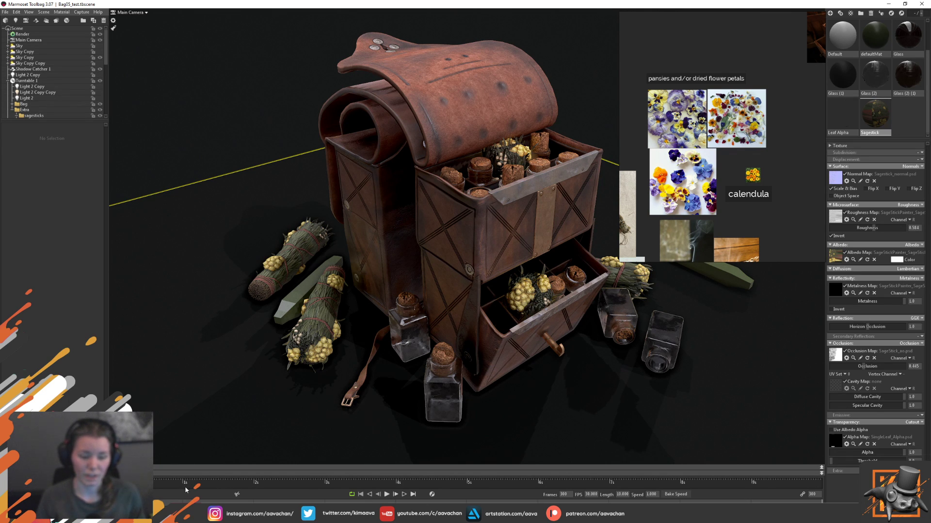
pyautogui.moveTo(218, 490); pyautogui.dragTo(275, 488)
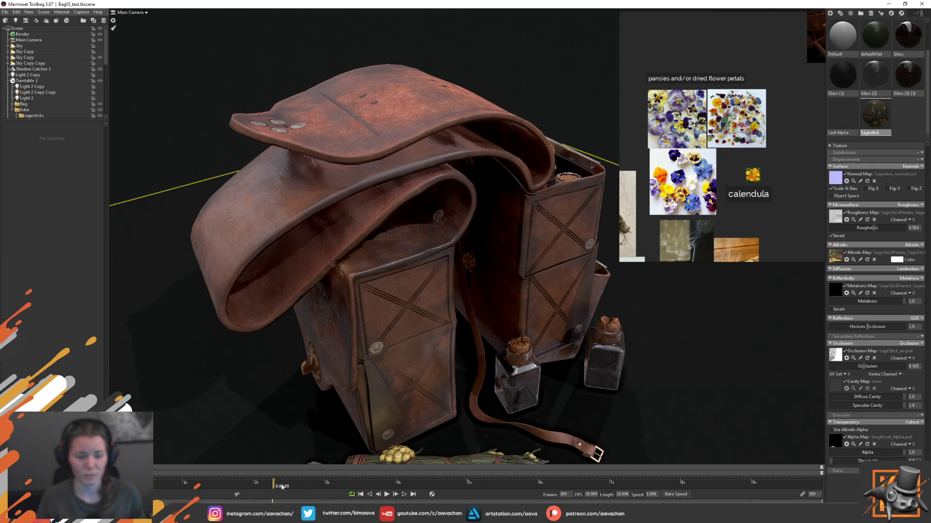
pyautogui.moveTo(274, 483); pyautogui.dragTo(155, 484)
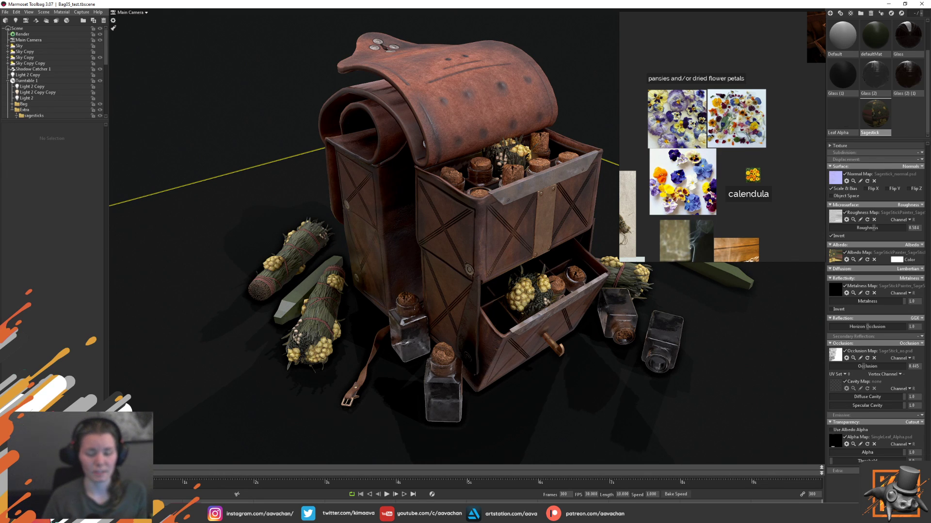
# - Switch to Maya and dolly the perspective view closer to the grey backpack
pyautogui.click(191, 516)
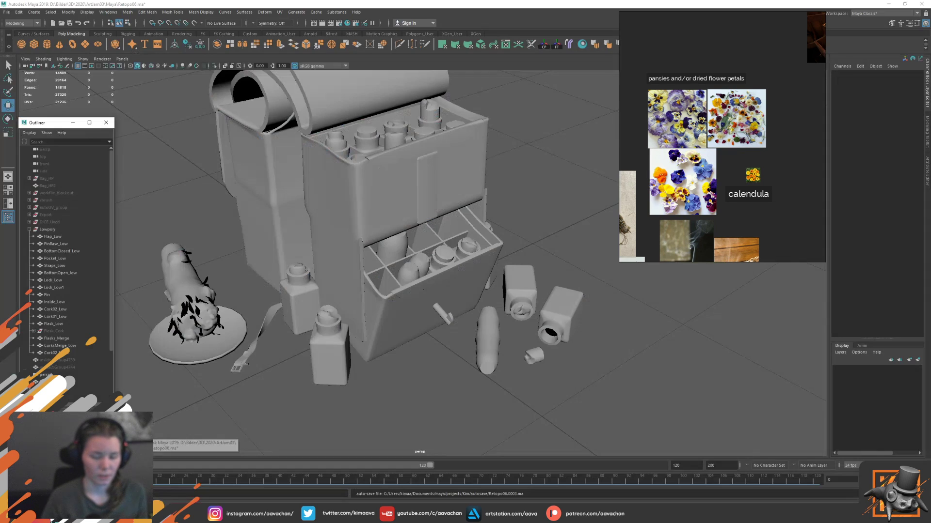
pyautogui.scroll(2, 413, 371)
pyautogui.keyDown('alt'); pyautogui.moveTo(413, 370); pyautogui.dragTo(602, 237, button='middle'); pyautogui.keyUp('alt')
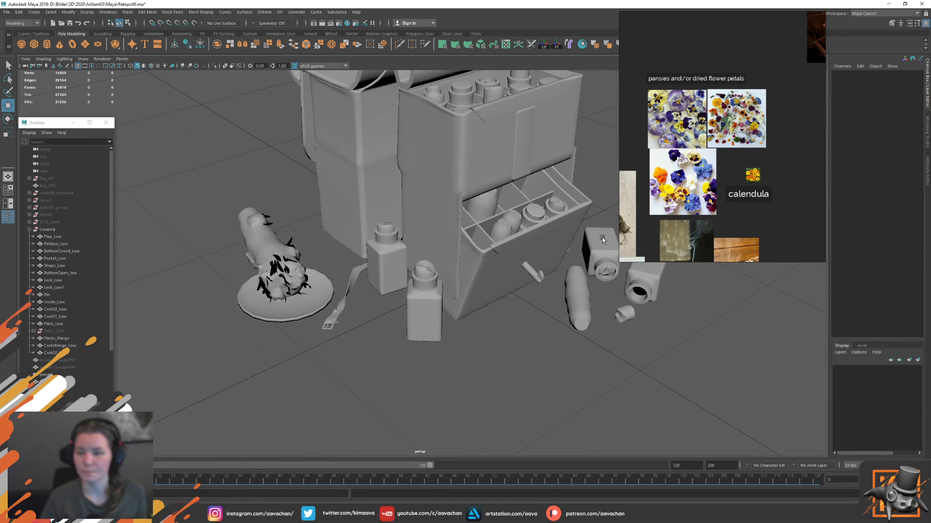
# - Zoom around the pansy and calendula reference board, then return to Substance Source
pyautogui.click(770, 207)
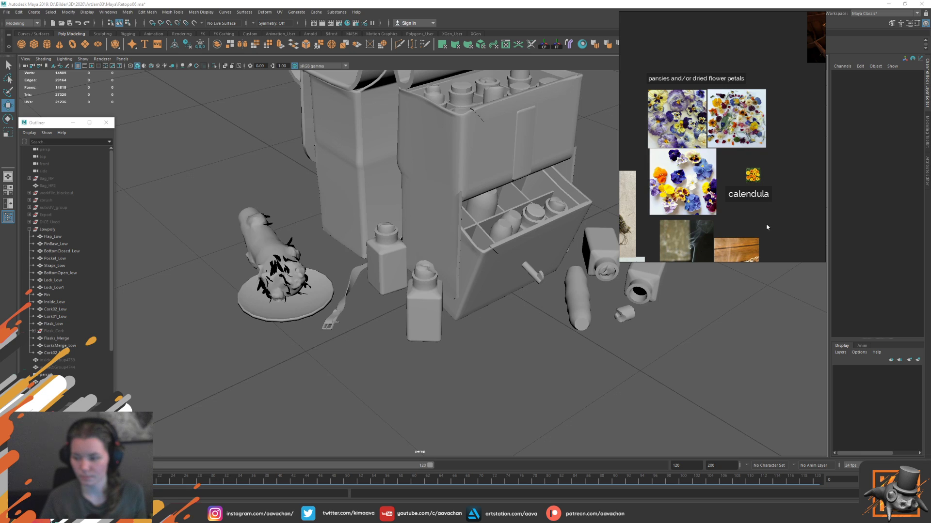
pyautogui.scroll(-4, 753, 223)
pyautogui.scroll(2, 702, 240)
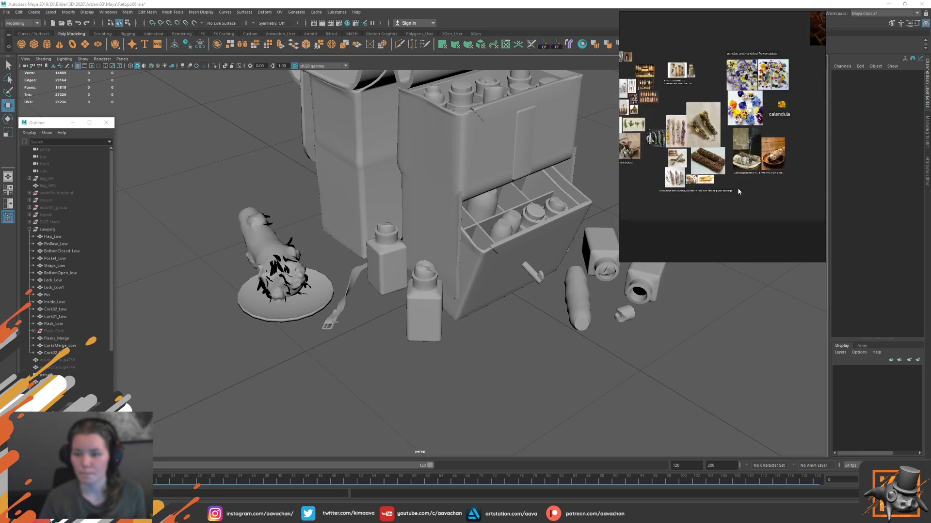
pyautogui.scroll(3, 737, 203)
pyautogui.scroll(3, 766, 153)
pyautogui.scroll(-3, 766, 154)
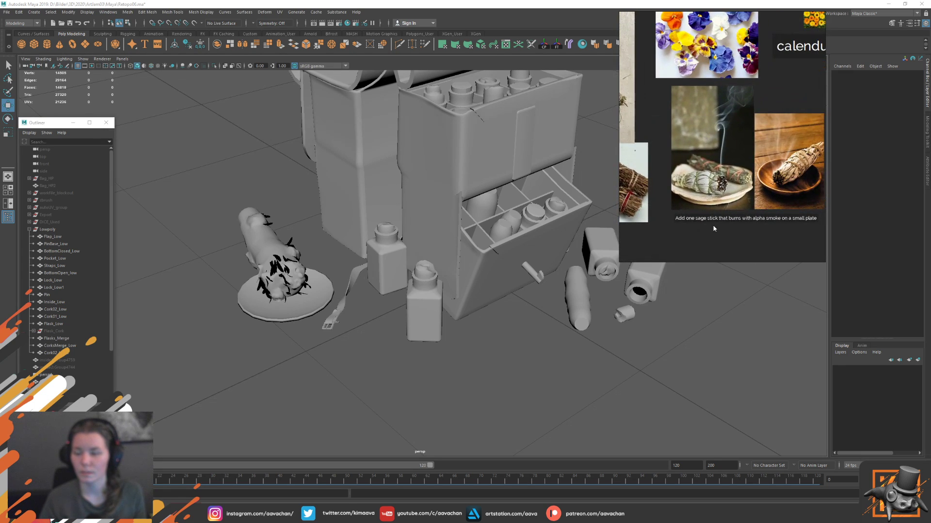
pyautogui.scroll(2, 776, 194)
pyautogui.scroll(1, 795, 195)
pyautogui.scroll(-3, 795, 195)
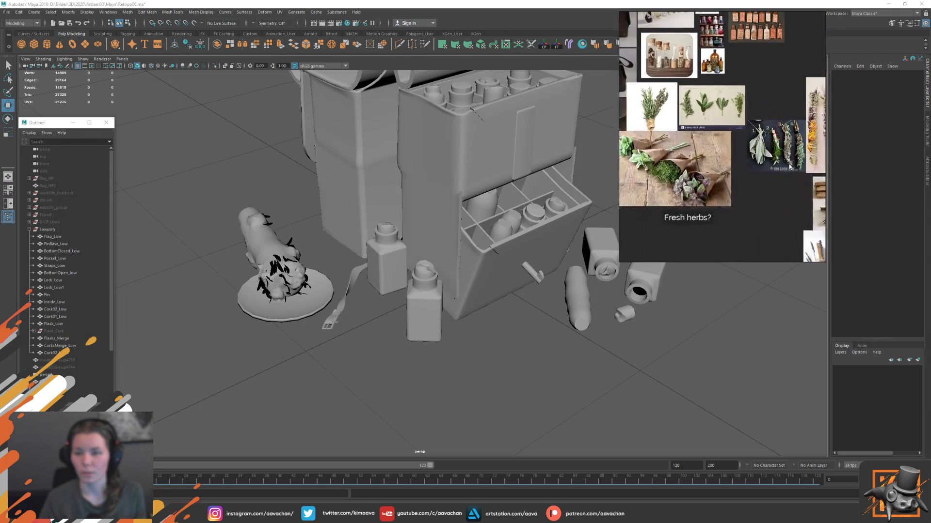
pyautogui.scroll(3, 775, 160)
pyautogui.scroll(1, 747, 149)
pyautogui.scroll(-3, 746, 150)
pyautogui.scroll(2, 679, 218)
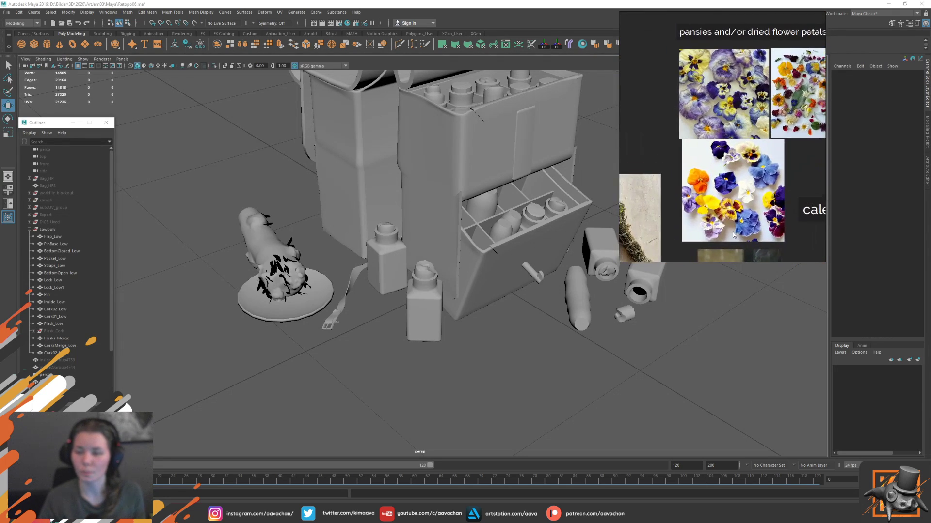
pyautogui.scroll(-2, 678, 218)
pyautogui.scroll(2, 678, 230)
pyautogui.scroll(-1, 678, 230)
pyautogui.scroll(1, 685, 231)
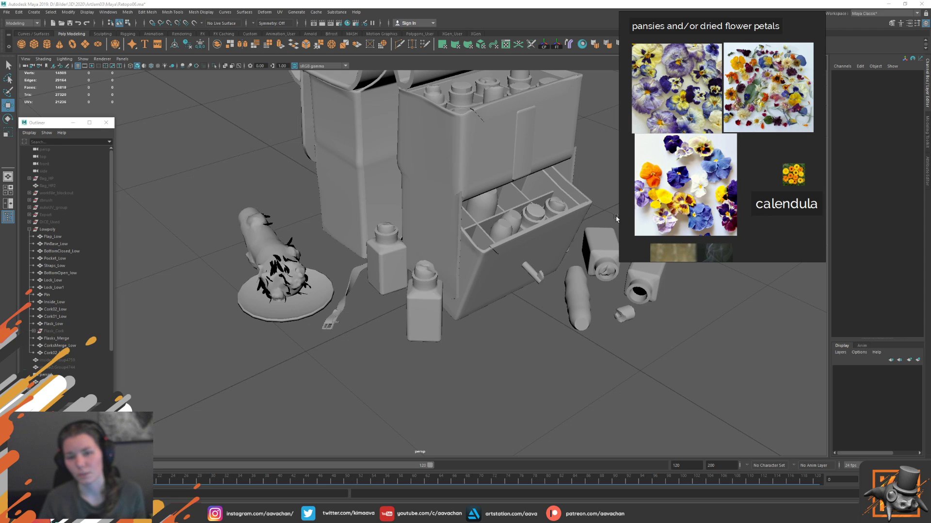
pyautogui.scroll(-2, 720, 199)
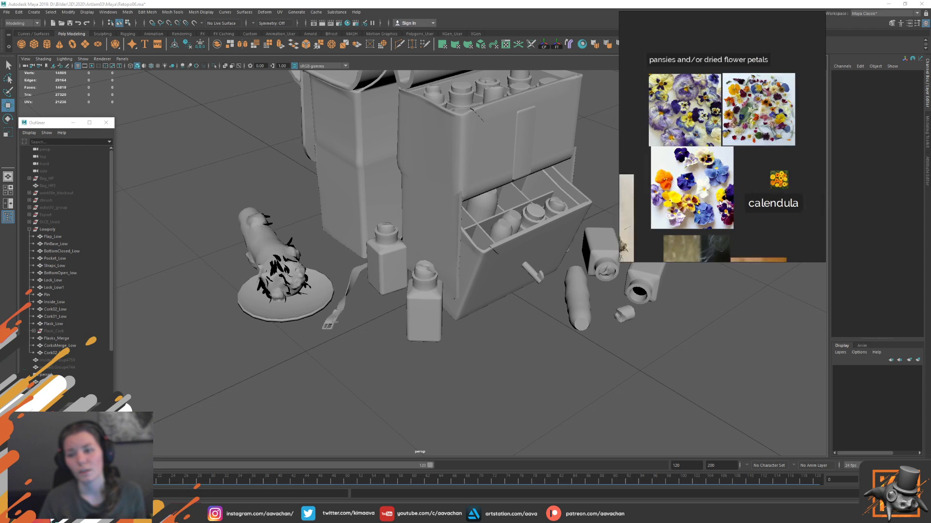
pyautogui.scroll(-1, 719, 199)
pyautogui.scroll(1, 720, 199)
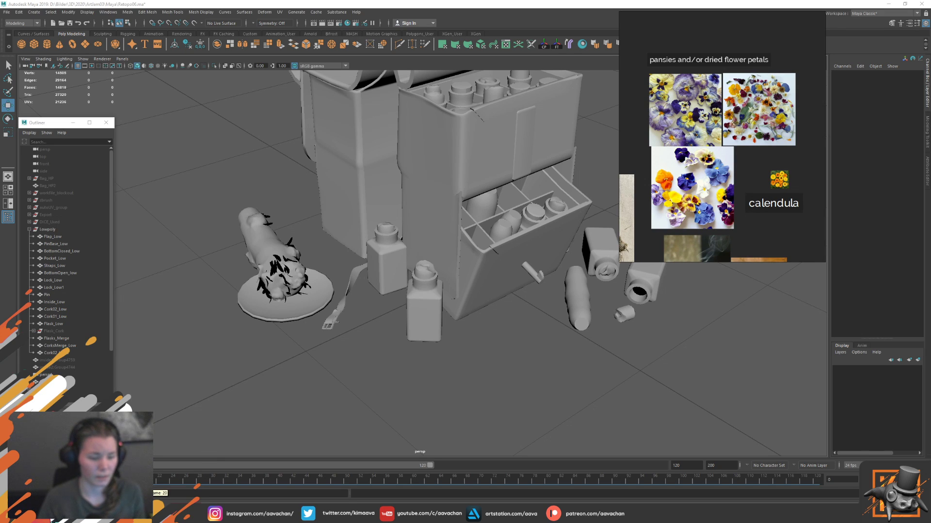
pyautogui.hotkey('alt', 'Tab')
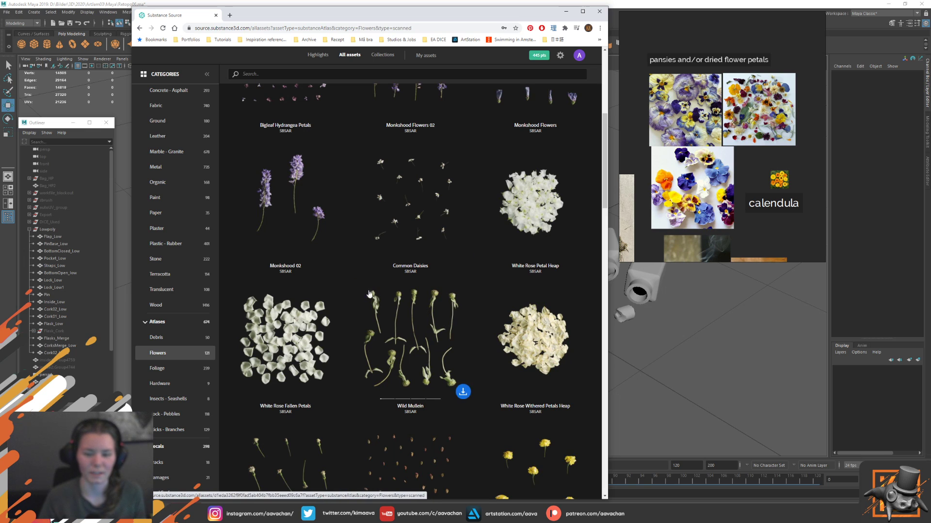
pyautogui.scroll(-4, 383, 280)
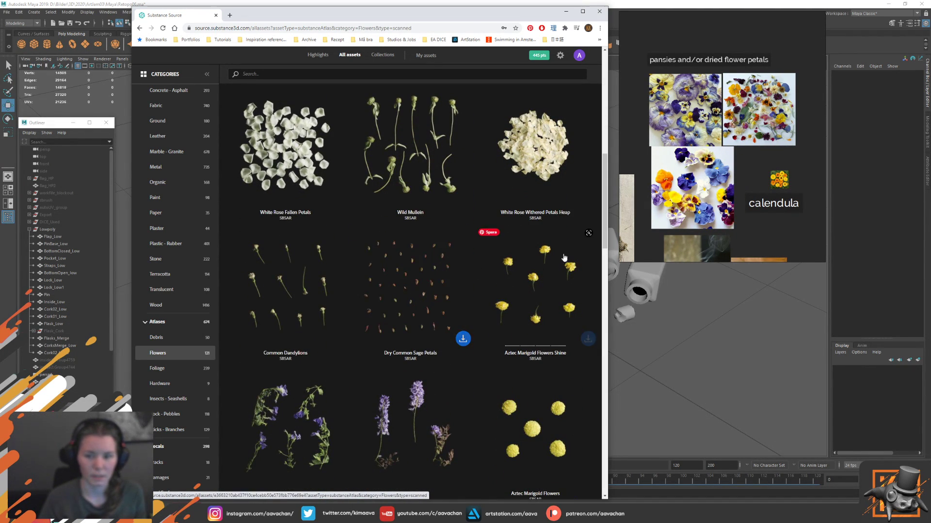
pyautogui.scroll(-4, 487, 339)
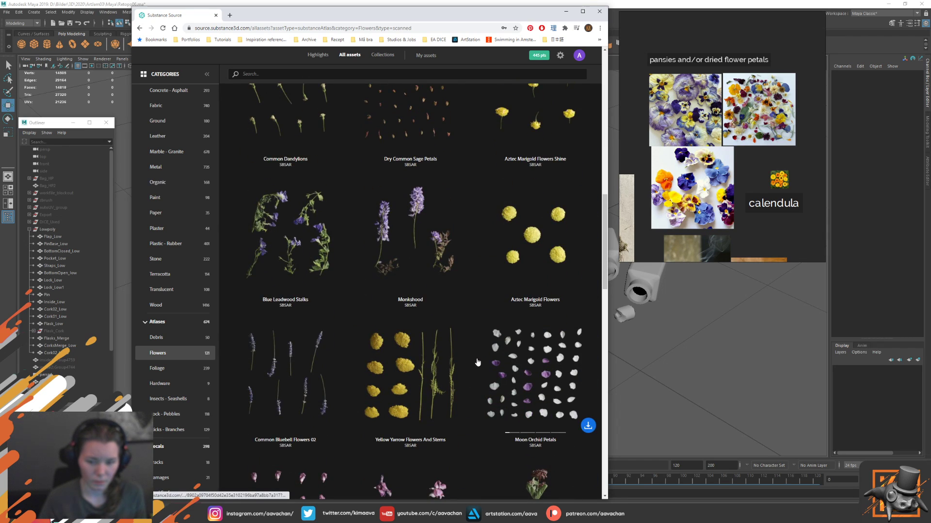
pyautogui.scroll(-4, 466, 390)
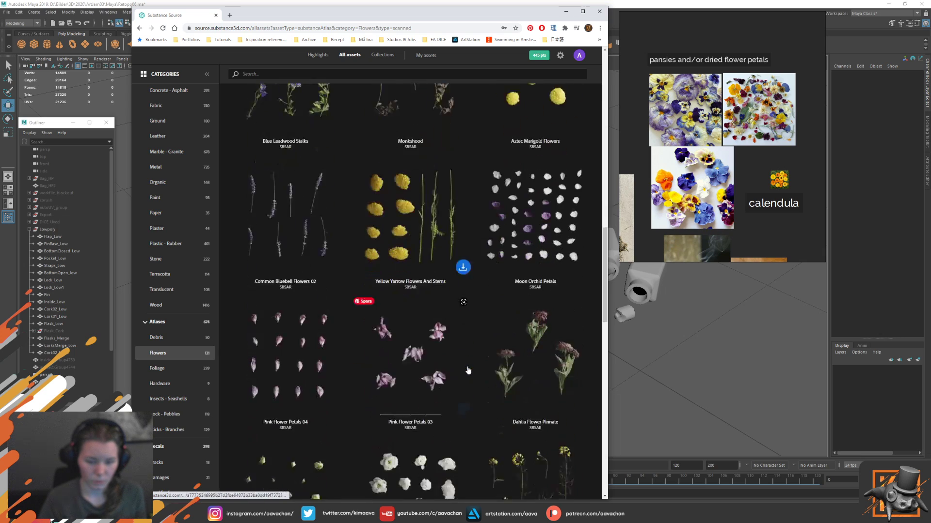
pyautogui.moveTo(285, 320)
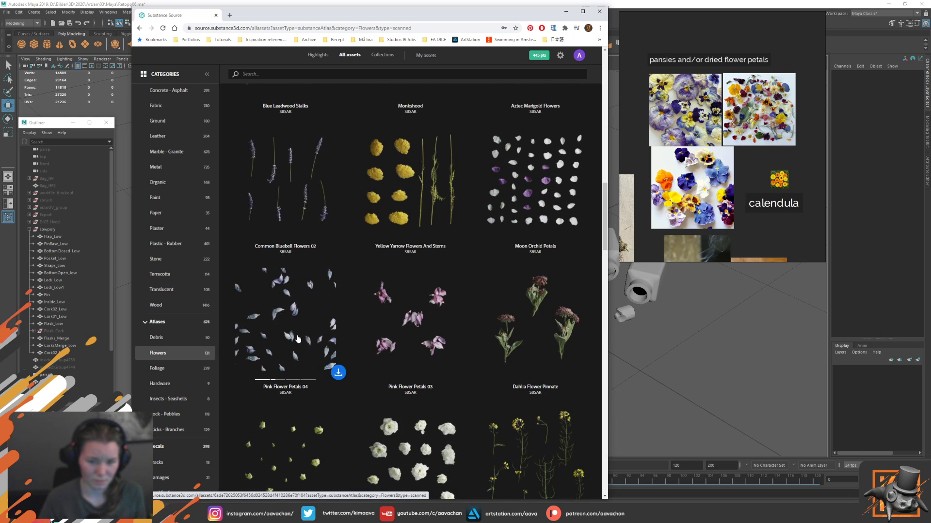
pyautogui.click(427, 343)
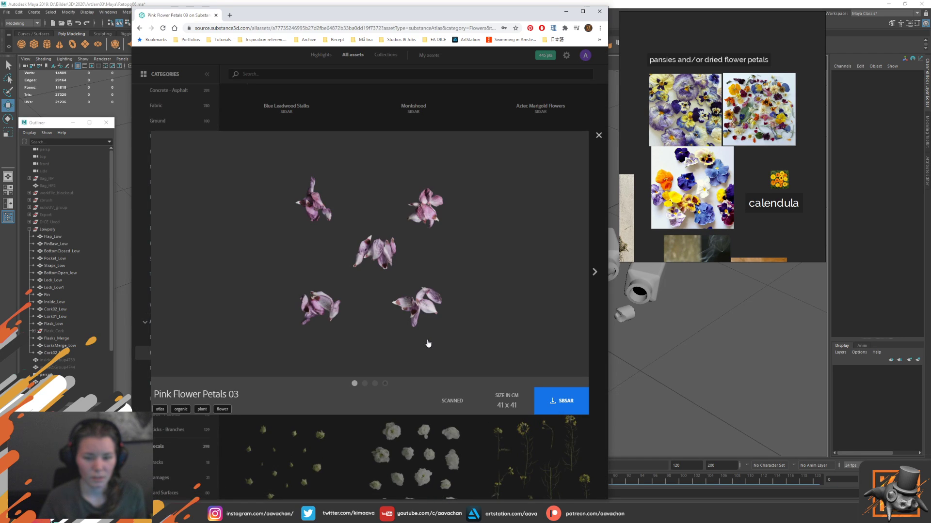
pyautogui.click(593, 273)
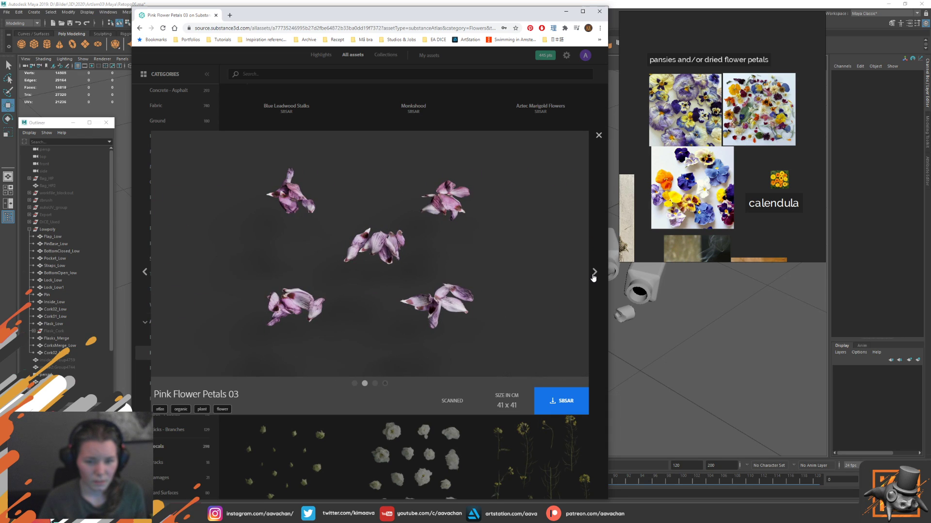
pyautogui.click(594, 273)
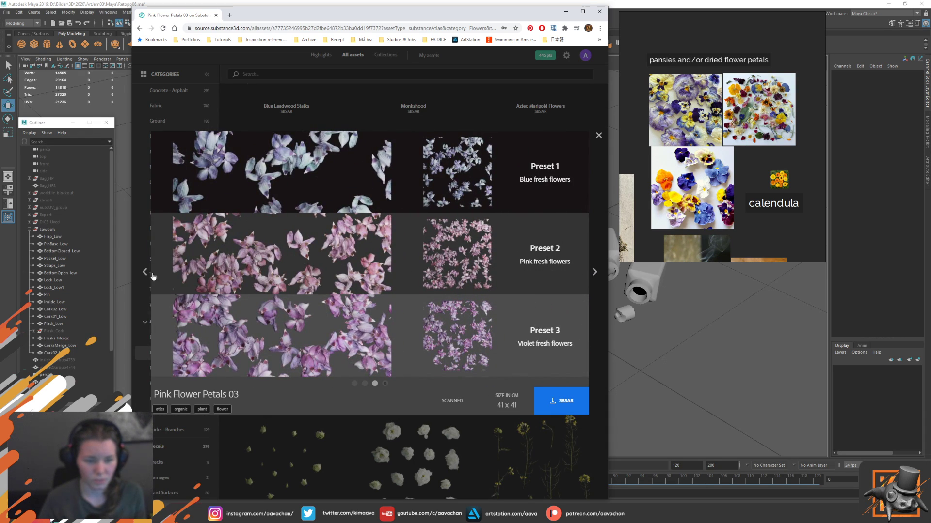
pyautogui.click(145, 272)
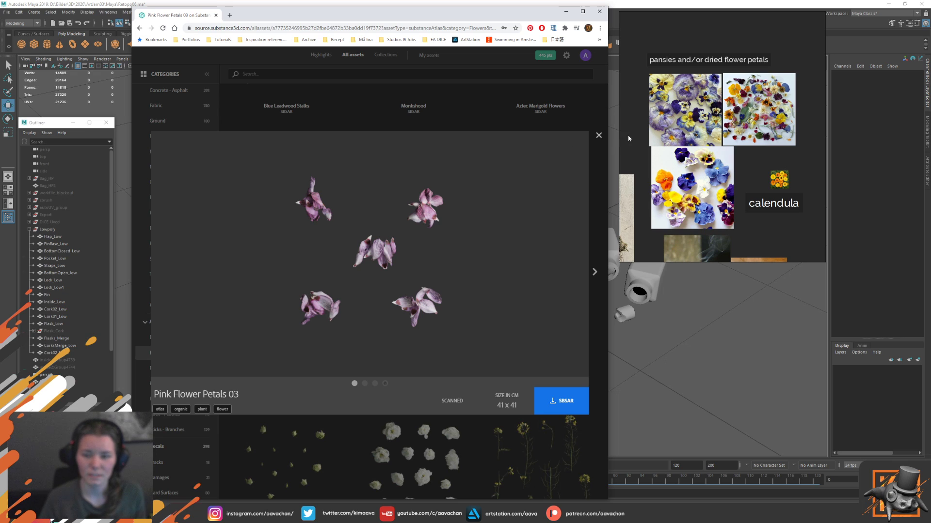
pyautogui.click(599, 136)
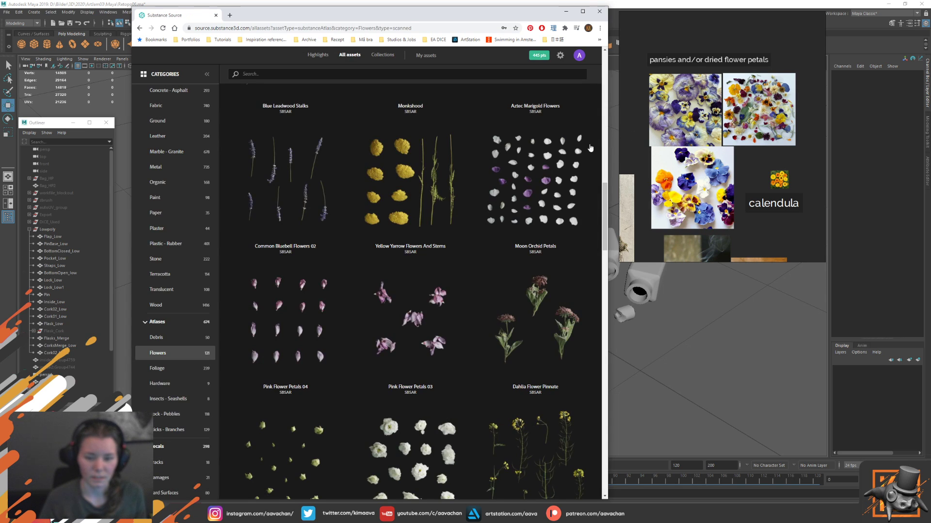
pyautogui.scroll(-2, 538, 291)
pyautogui.scroll(-2, 538, 280)
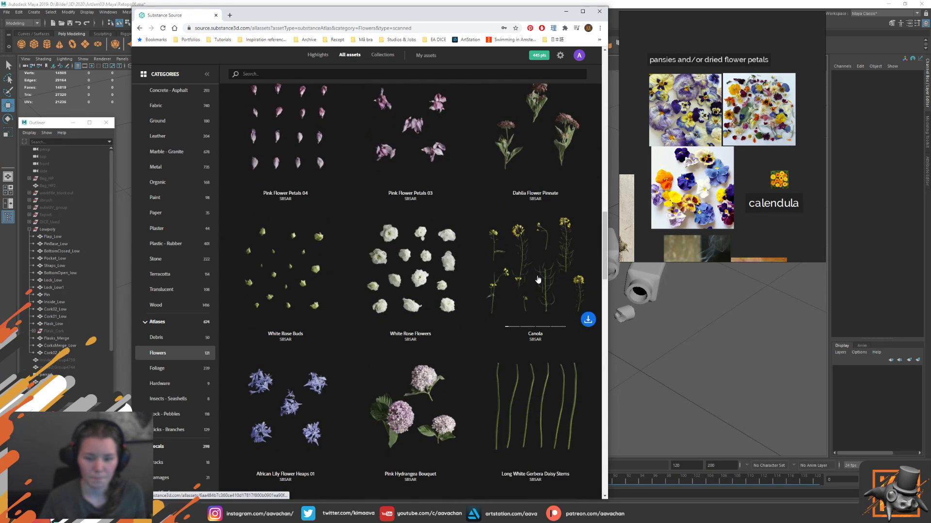
pyautogui.scroll(-2, 538, 280)
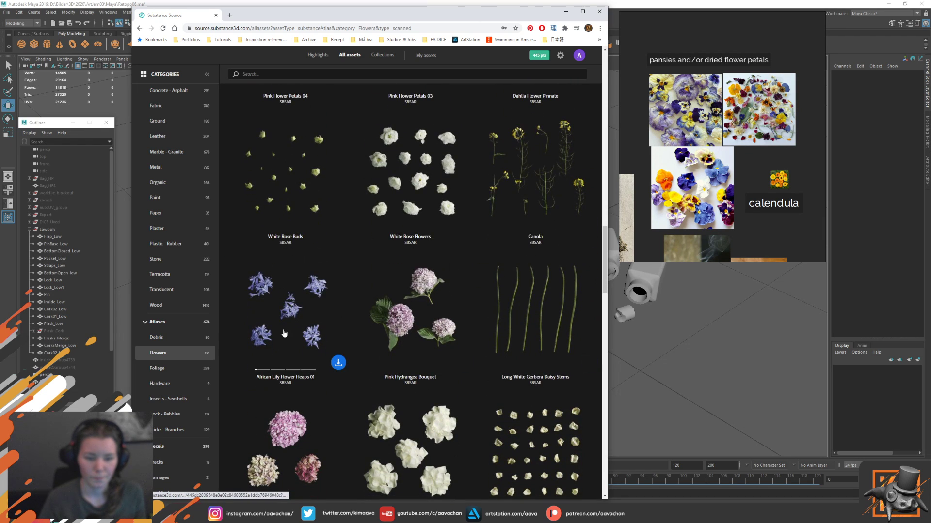
pyautogui.scroll(-4, 446, 281)
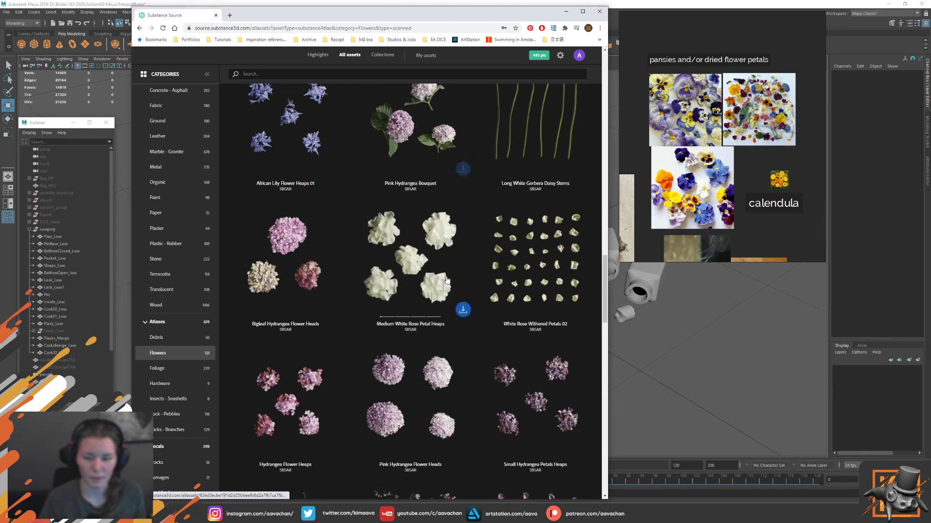
pyautogui.click(526, 280)
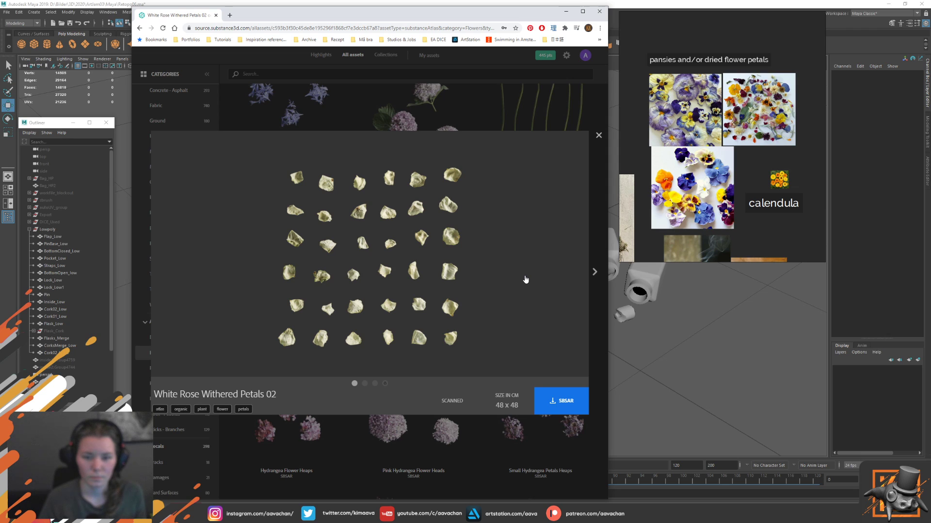
pyautogui.click(525, 280)
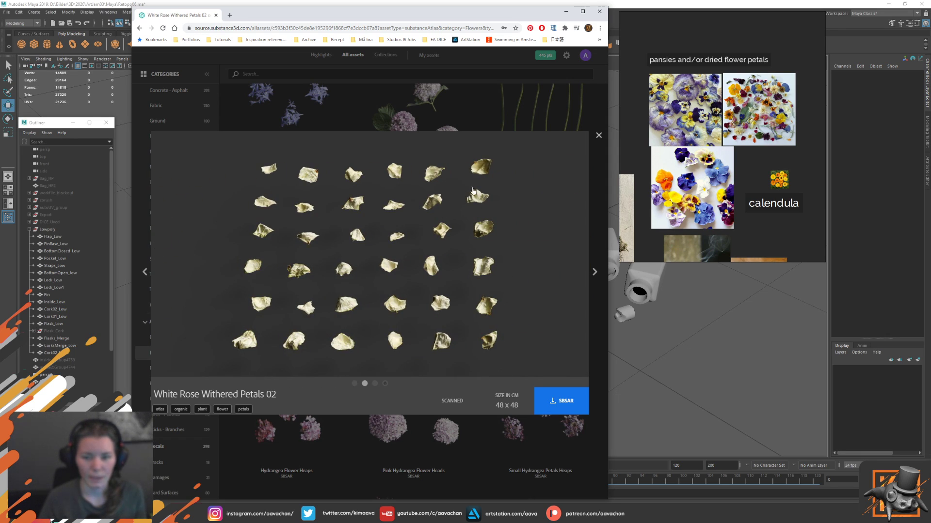
pyautogui.click(493, 265)
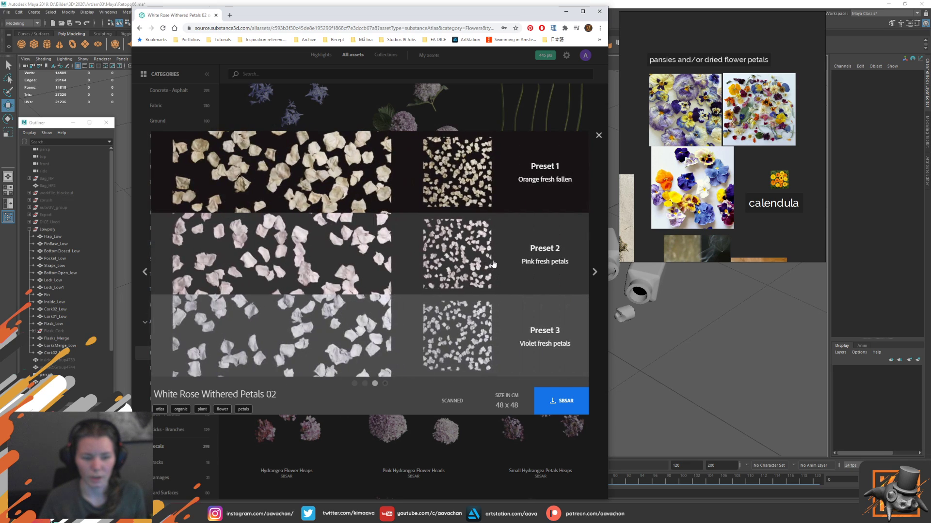
pyautogui.click(598, 135)
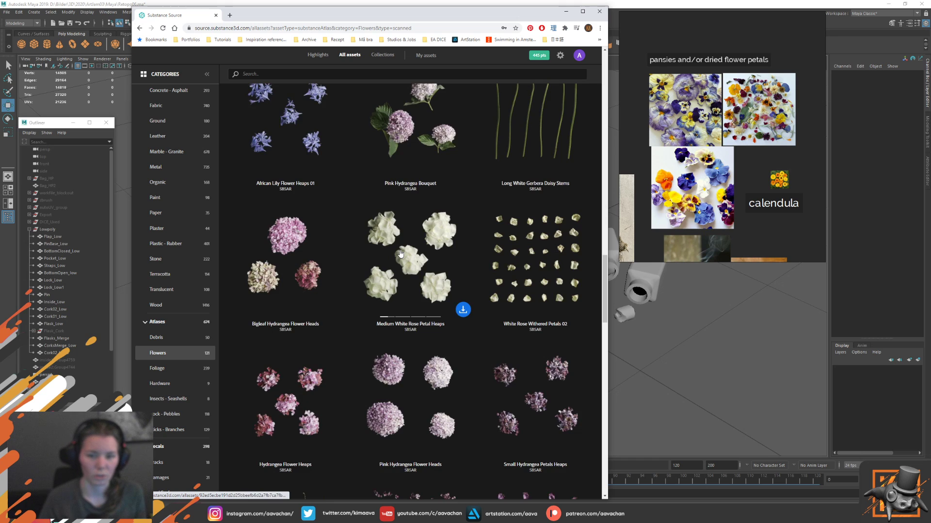
pyautogui.scroll(-4, 393, 271)
pyautogui.scroll(-2, 400, 255)
pyautogui.scroll(-2, 398, 255)
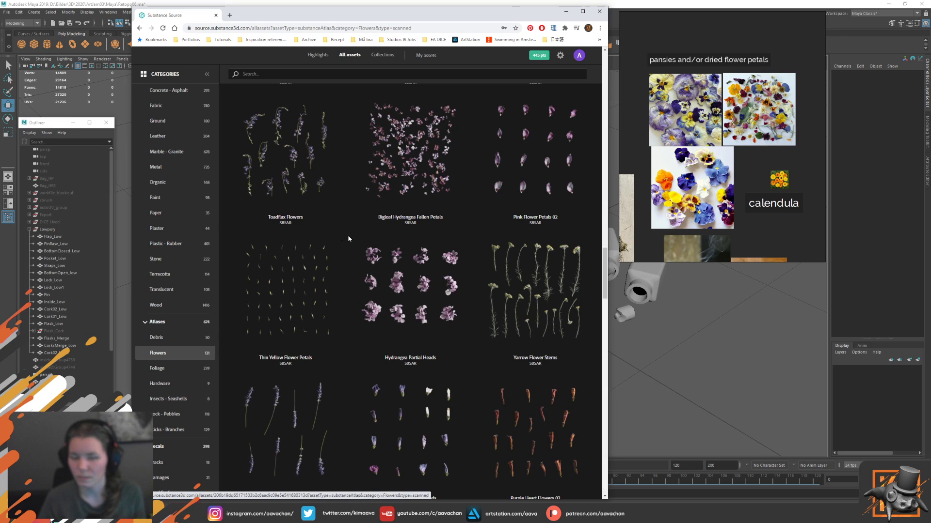
# - Search Substance Source for 'pans', clear it, and search 'marigold' instead
pyautogui.click(270, 76)
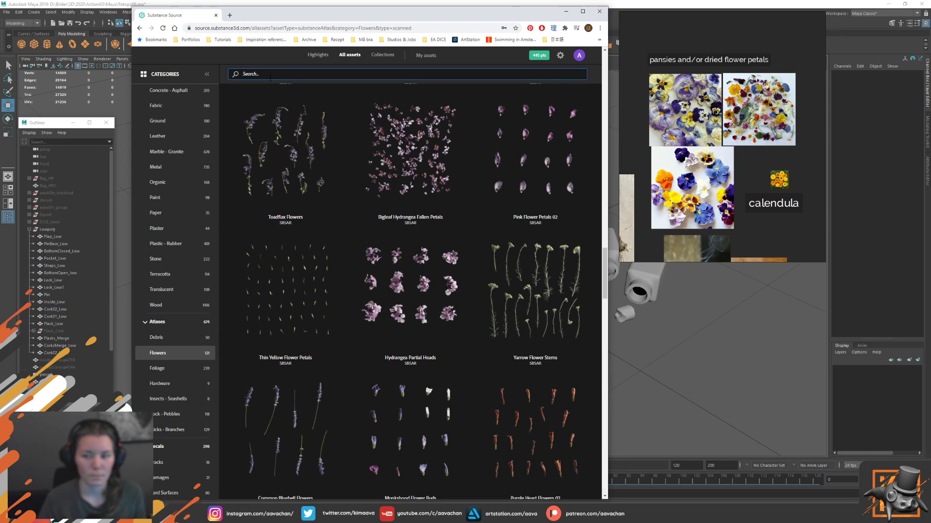
pyautogui.write('pansie')
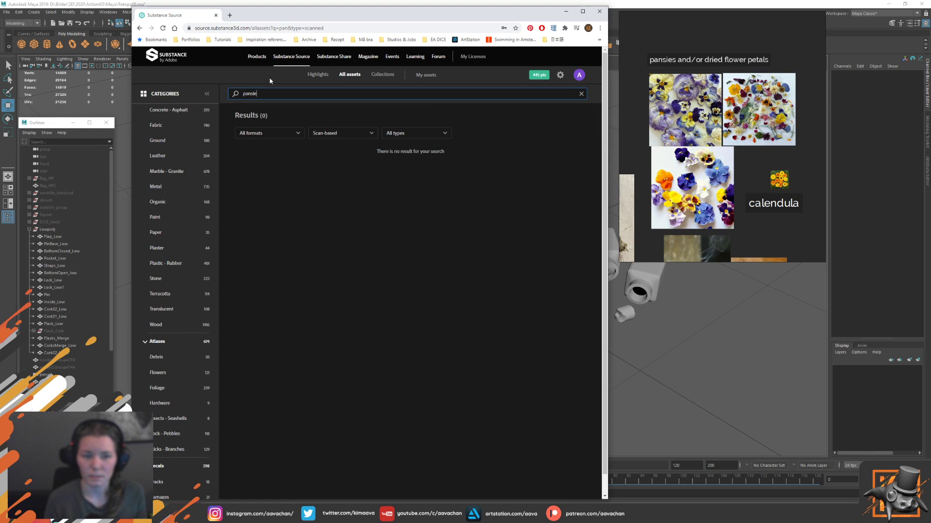
pyautogui.write('s')
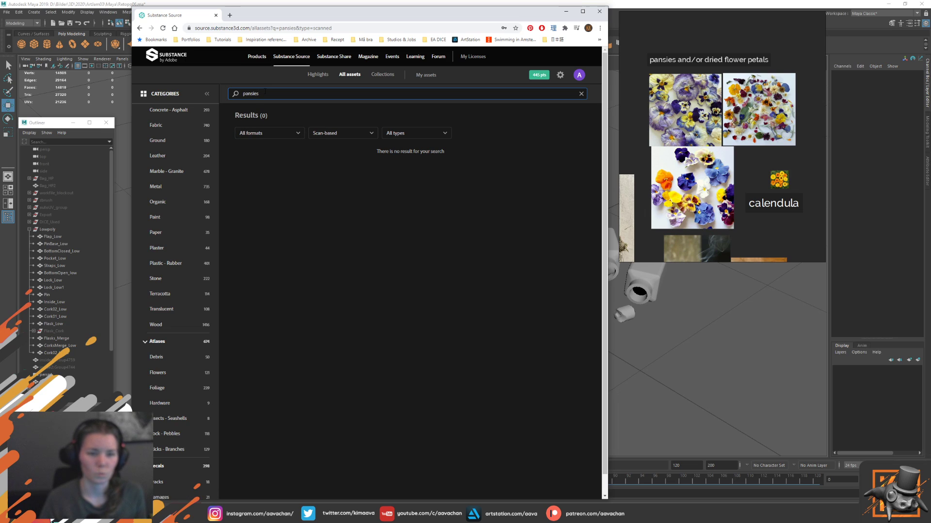
pyautogui.press('BackSpace')
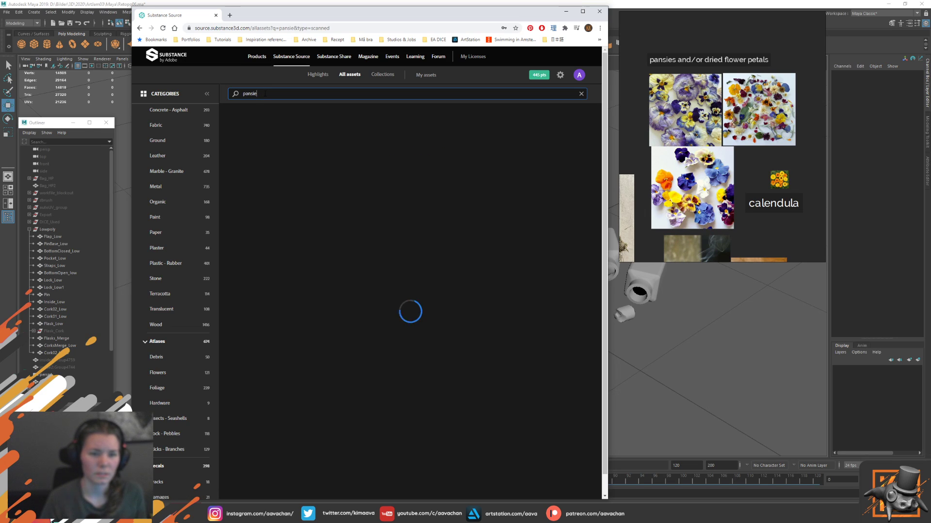
pyautogui.press('BackSpace')
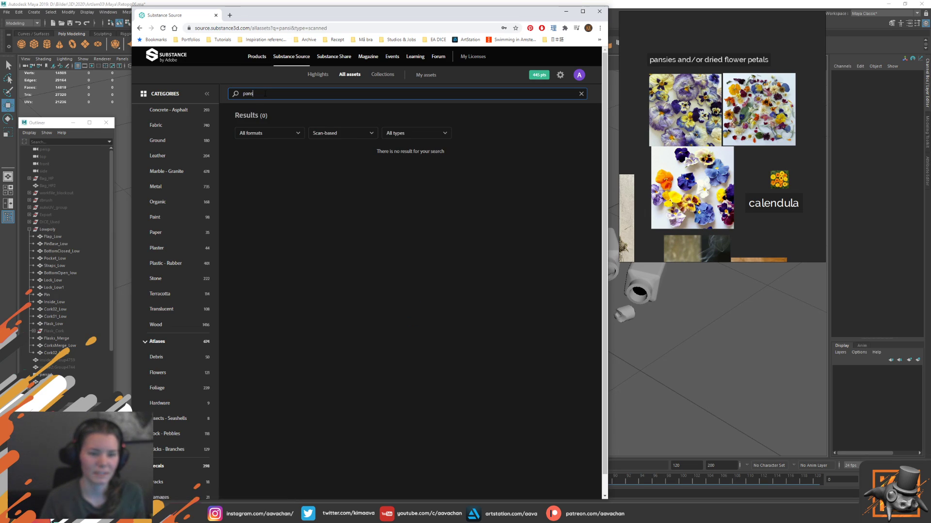
pyautogui.press('BackSpace')
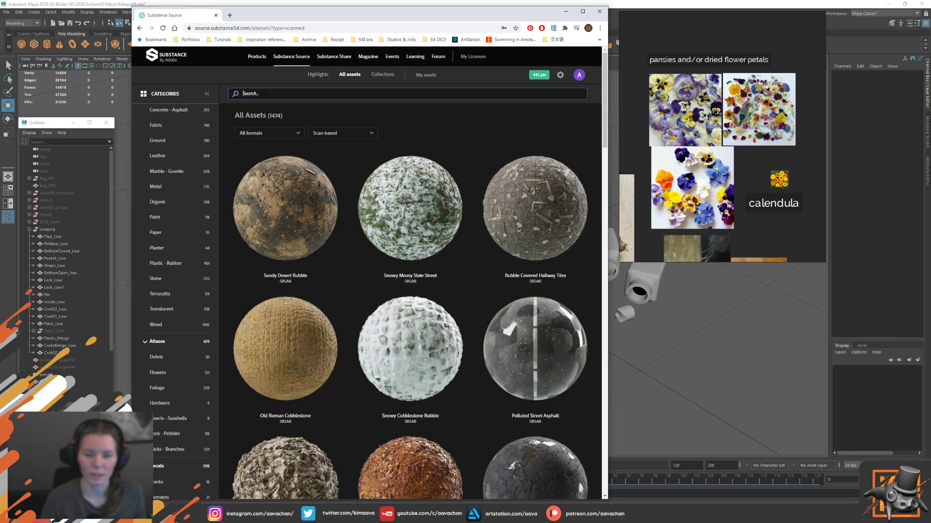
pyautogui.write('mari')
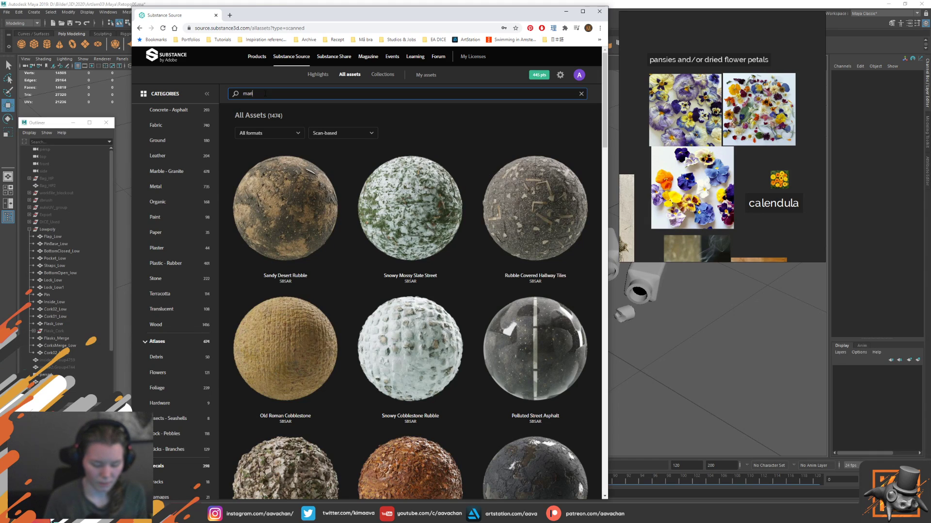
pyautogui.write('gold')
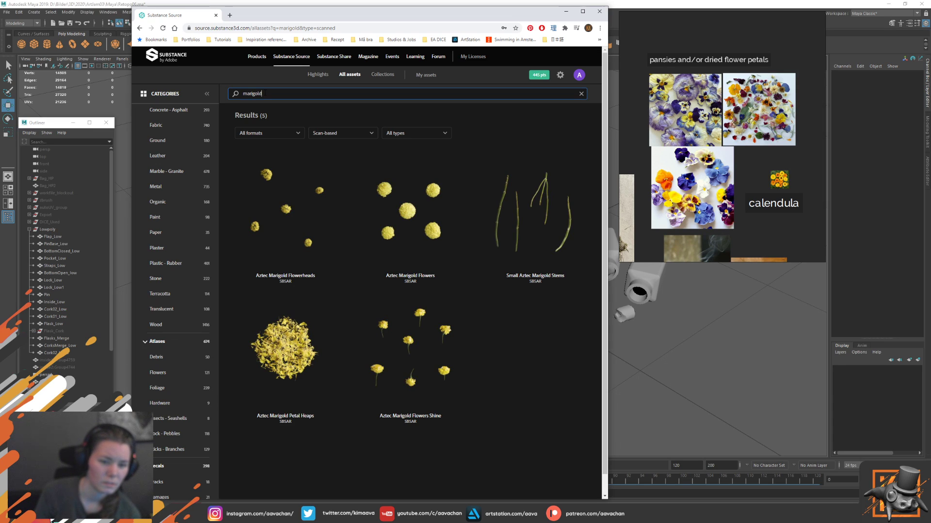
# - Open Aztec Marigold Flowerheads and page through its previews, ending on the first image
pyautogui.click(307, 217)
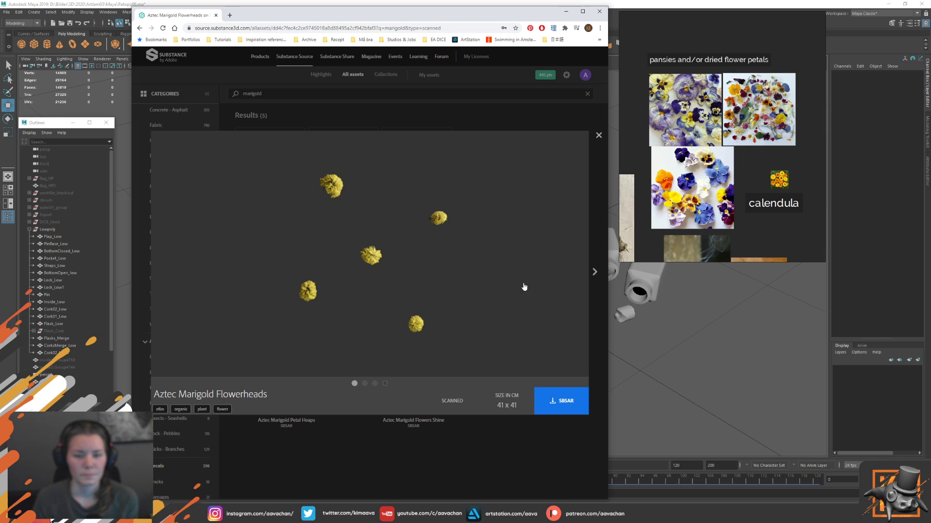
pyautogui.click(594, 272)
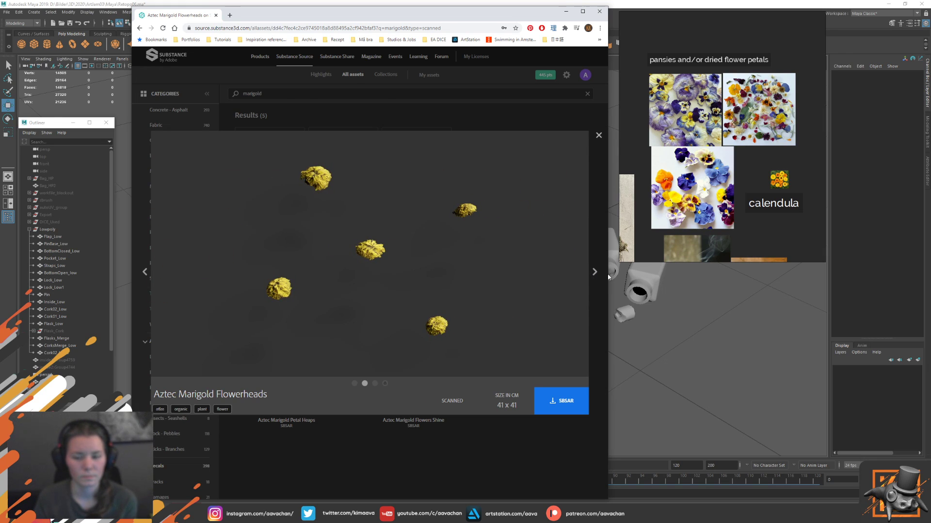
pyautogui.click(597, 276)
pyautogui.click(595, 275)
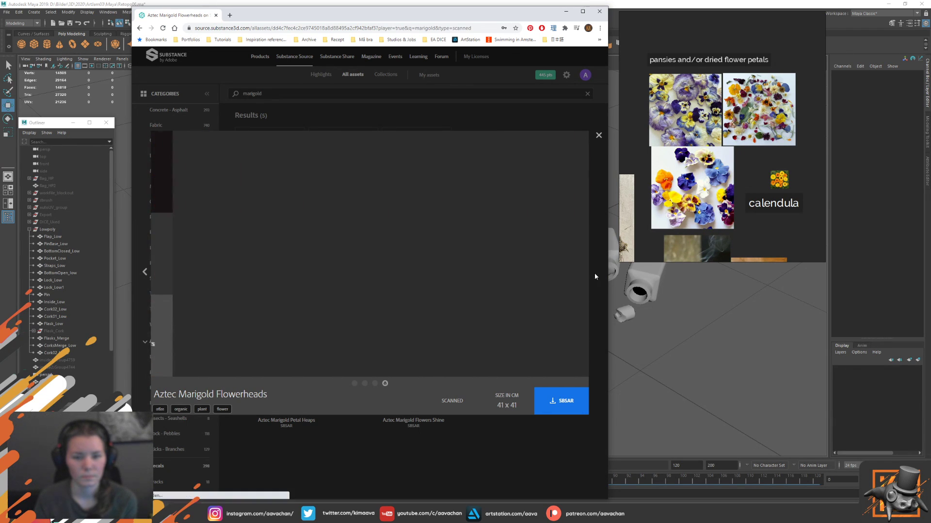
pyautogui.click(148, 278)
pyautogui.click(147, 279)
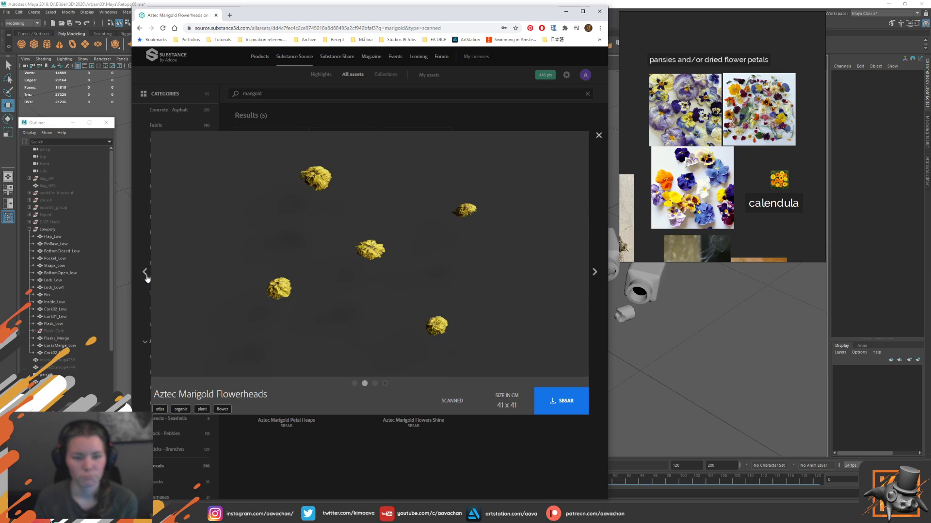
pyautogui.click(147, 275)
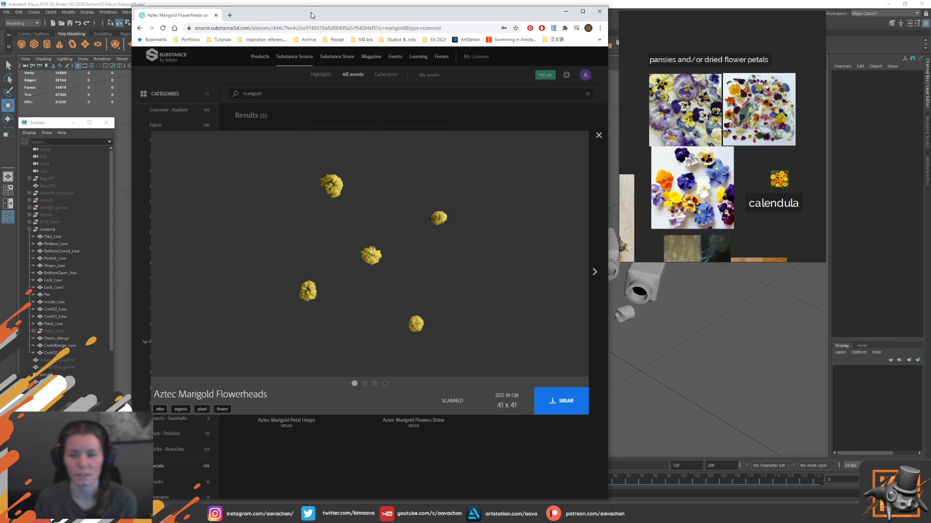
# - Rearrange the Chrome window and PureRef board to reveal Marmoset's material settings
pyautogui.moveTo(310, 12)
pyautogui.mouseDown()
pyautogui.moveTo(629, 24)
pyautogui.moveTo(411, 25)
pyautogui.moveTo(611, 11)
pyautogui.mouseUp()
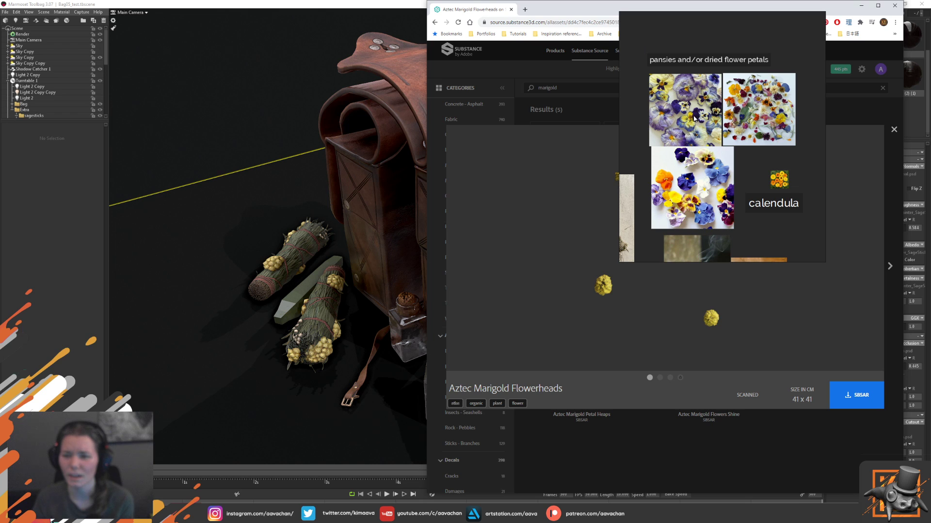
pyautogui.moveTo(700, 45); pyautogui.dragTo(776, 42)
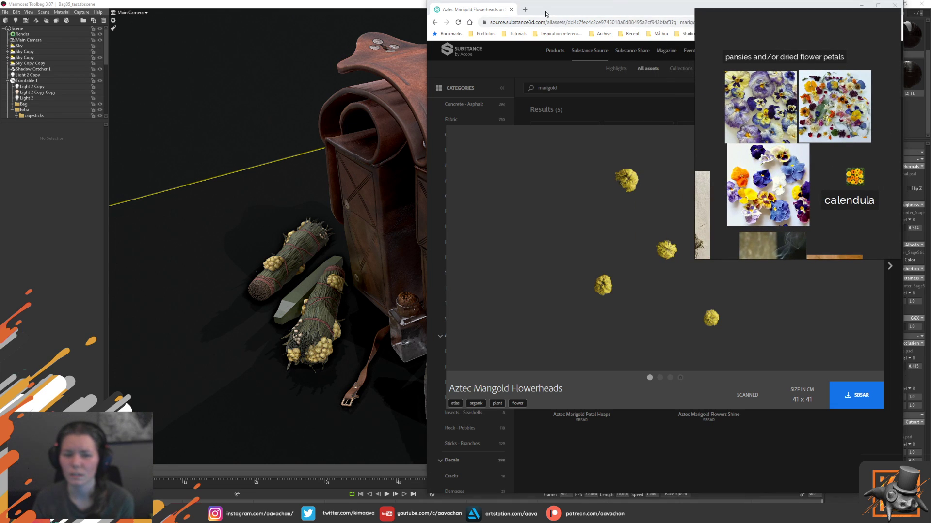
pyautogui.moveTo(544, 16); pyautogui.dragTo(582, 16)
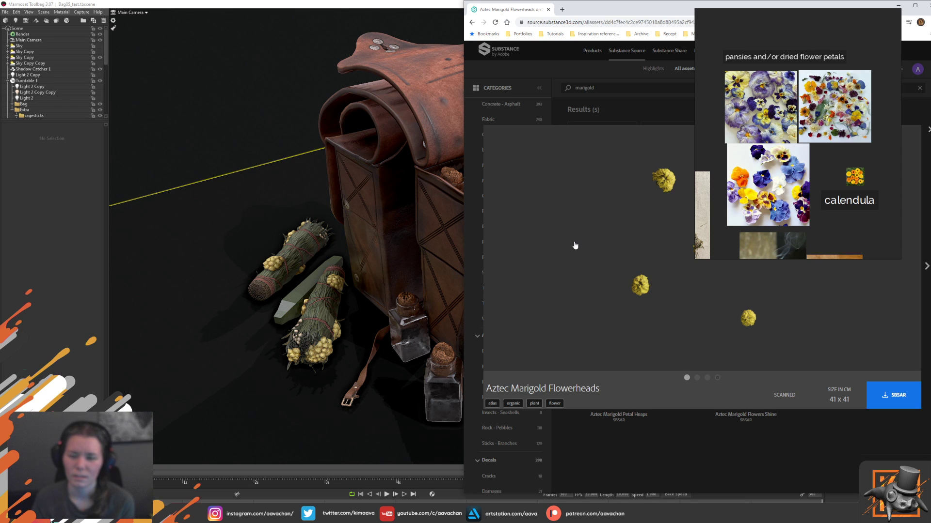
pyautogui.moveTo(603, 10); pyautogui.dragTo(413, 12)
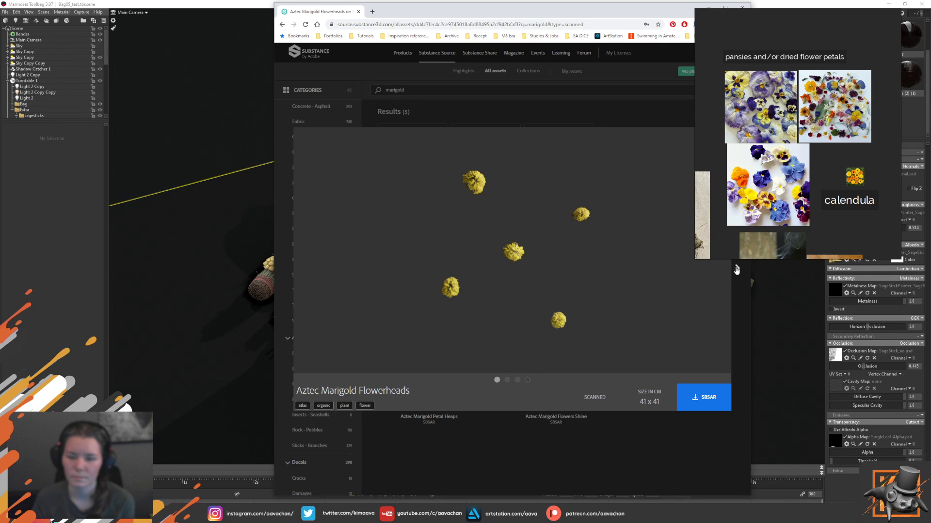
# - View the Flowerheads preset variations, then close its details
pyautogui.click(736, 269)
pyautogui.click(732, 271)
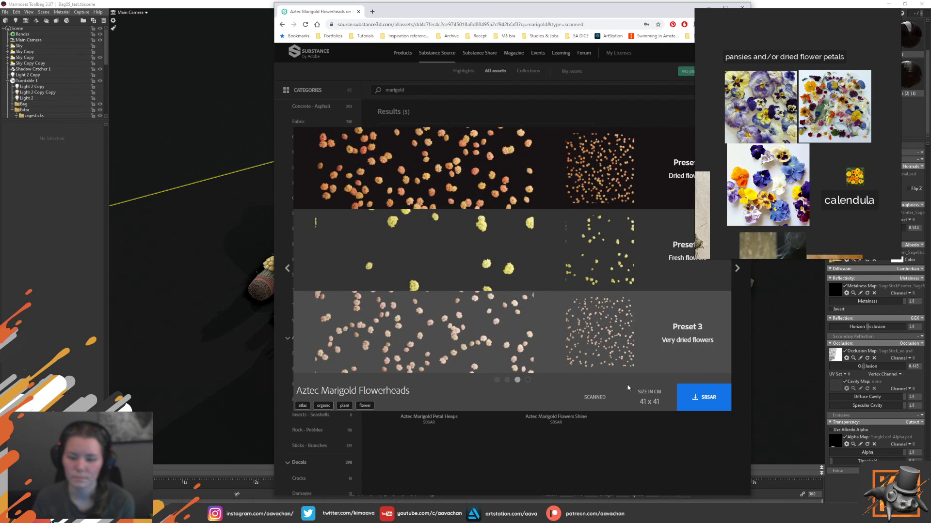
pyautogui.press('Escape')
# - Preview the Aztec Marigold Flowers presets, then return to the marigold results
pyautogui.click(565, 270)
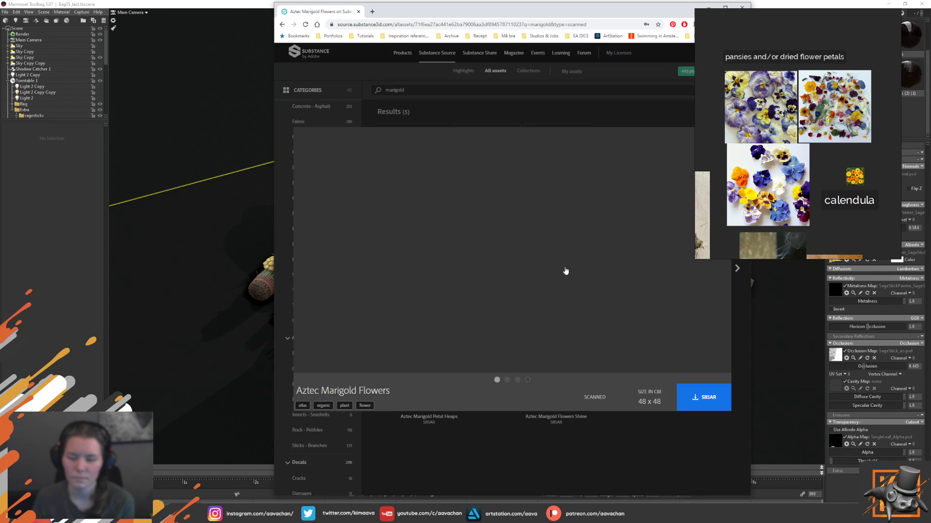
pyautogui.click(738, 275)
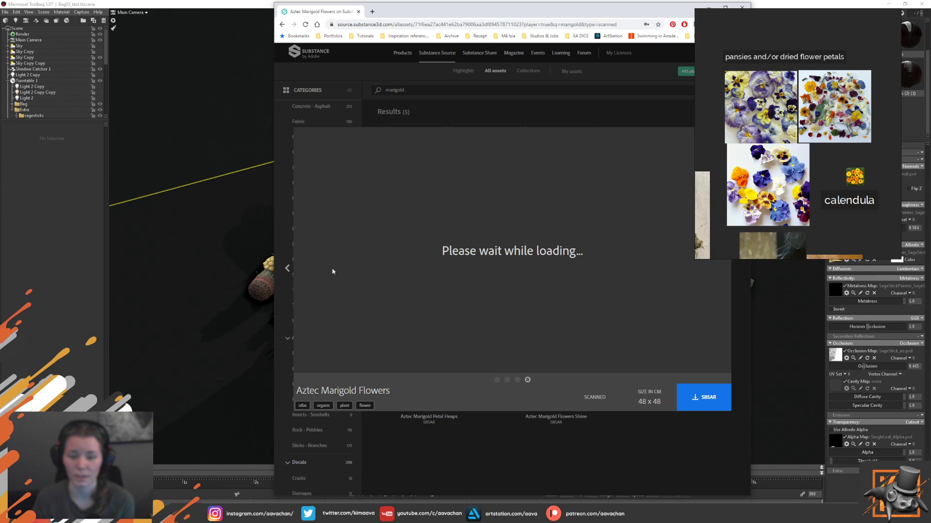
pyautogui.click(286, 269)
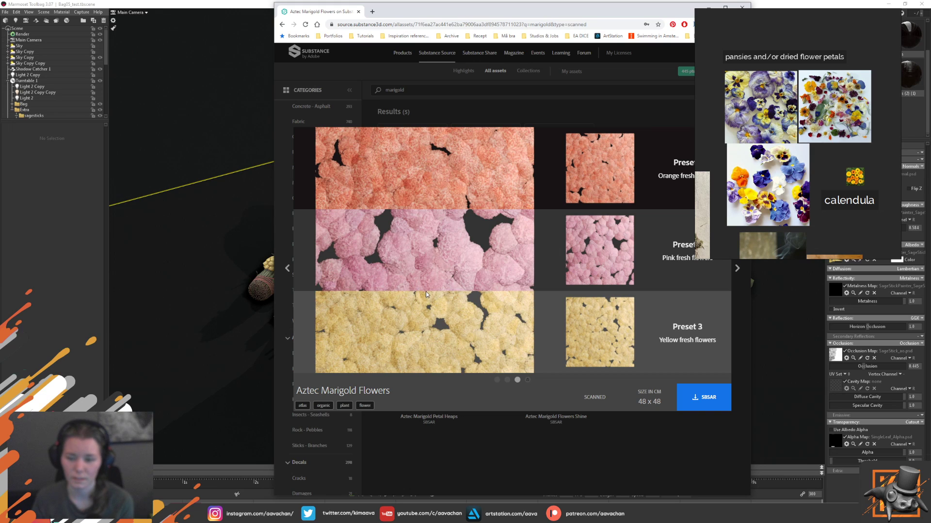
pyautogui.click(638, 468)
pyautogui.moveTo(552, 345)
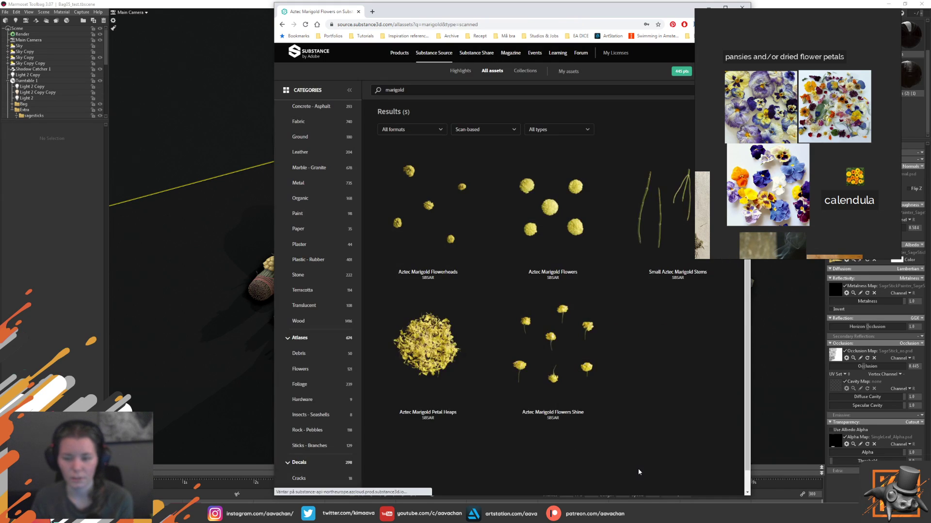
pyautogui.click(560, 331)
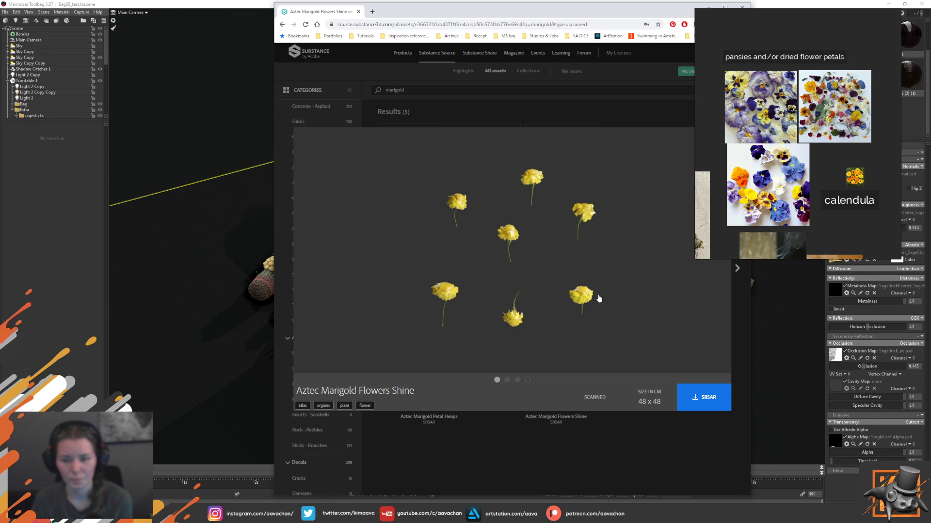
pyautogui.click(585, 261)
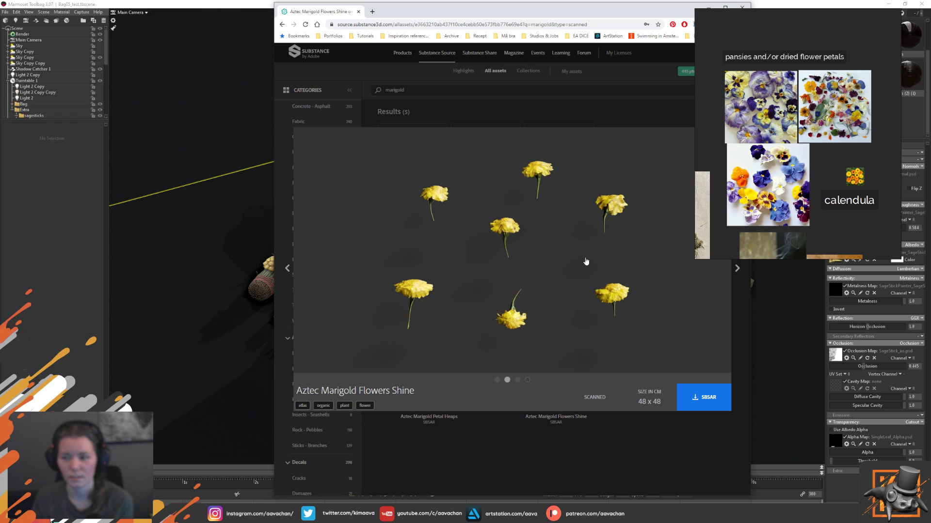
pyautogui.click(612, 220)
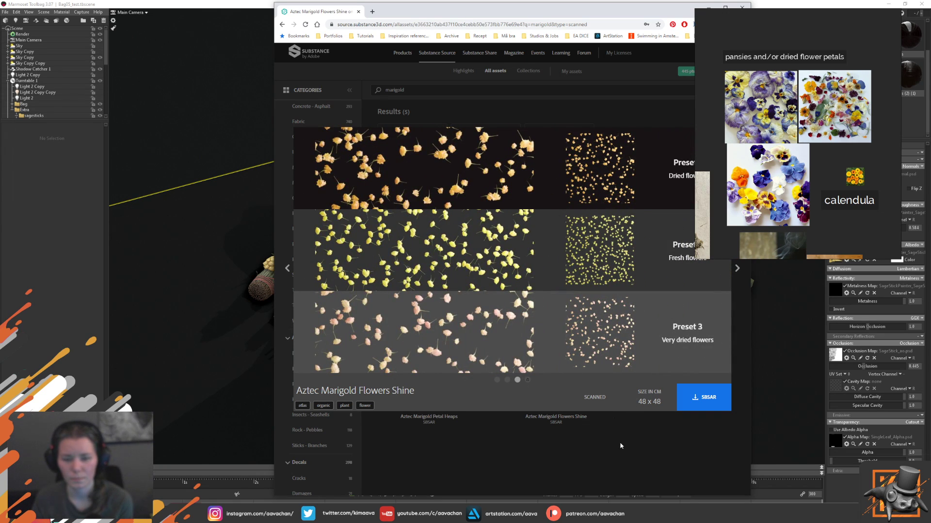
pyautogui.press('Right')
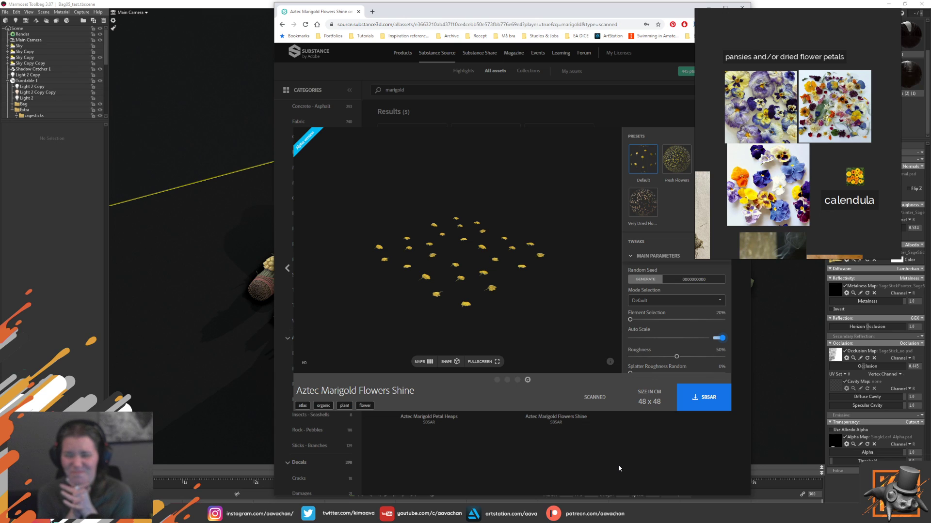
pyautogui.click(606, 471)
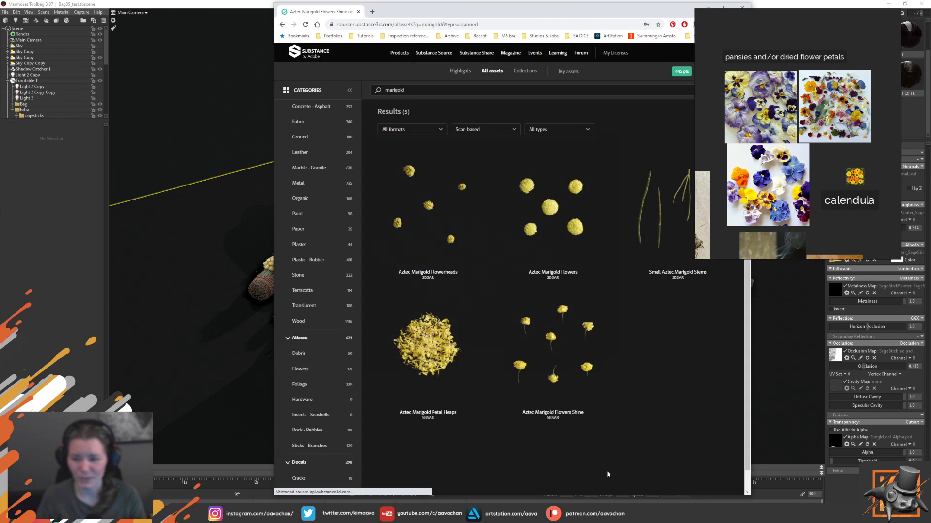
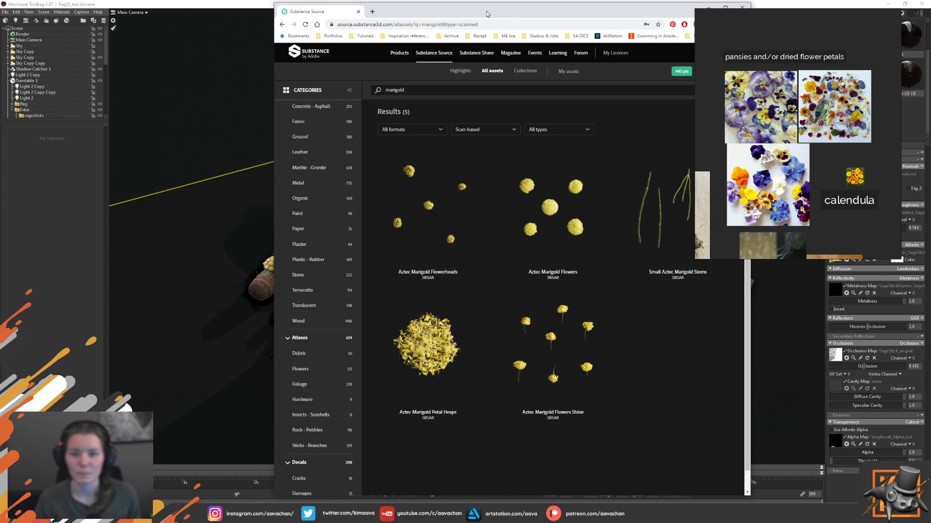
# - Move the browser window aside to reveal the scene
pyautogui.moveTo(488, 13)
pyautogui.mouseDown()
pyautogui.moveTo(577, 426)
pyautogui.moveTo(464, 131)
pyautogui.moveTo(505, 51)
pyautogui.moveTo(431, 14)
pyautogui.mouseUp()
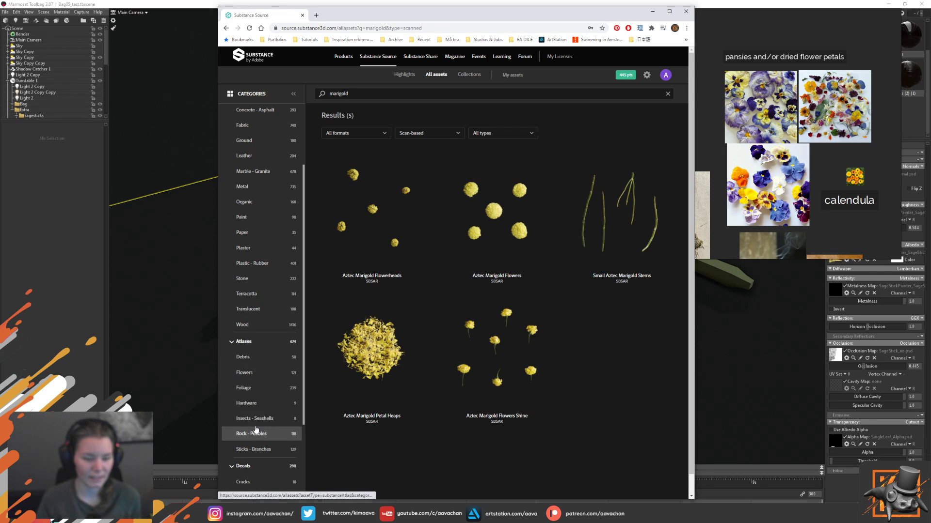
# - Open the Insects - Seashells category and browse the Morio Worms preview images
pyautogui.click(256, 419)
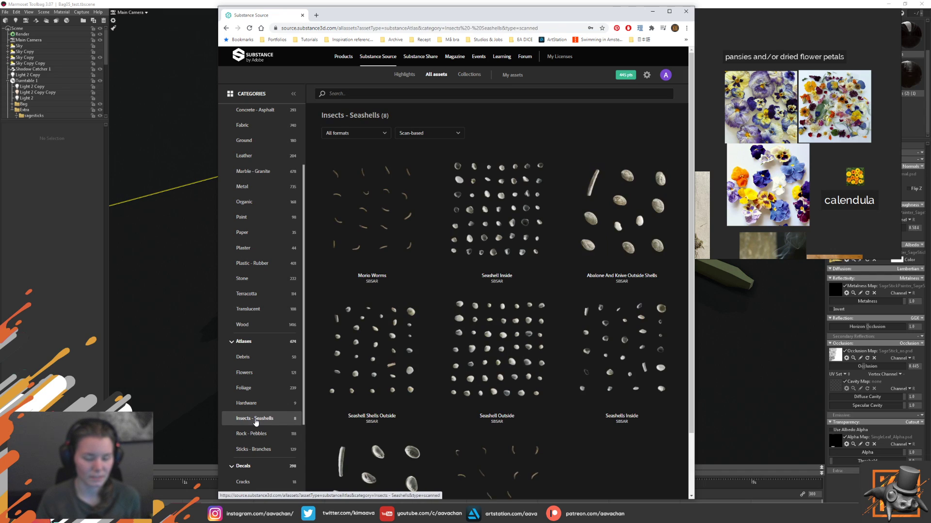
pyautogui.click(391, 191)
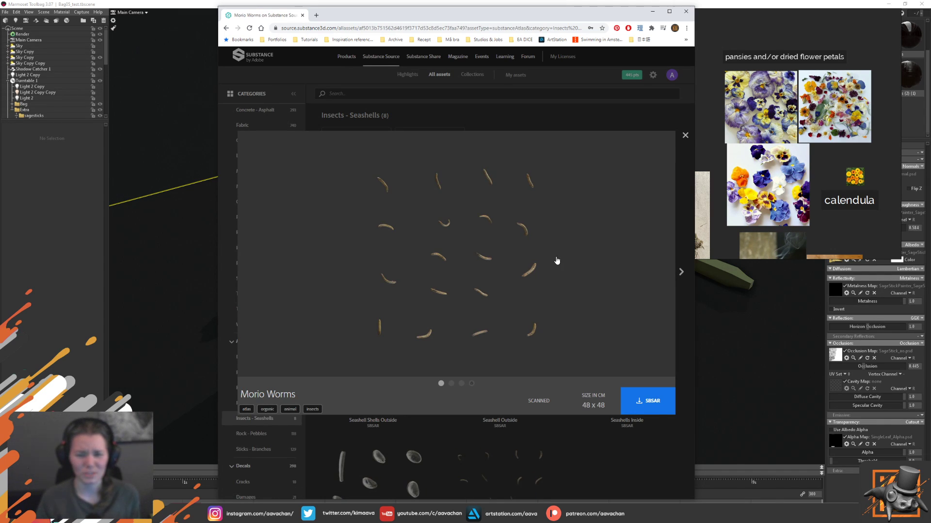
pyautogui.click(522, 324)
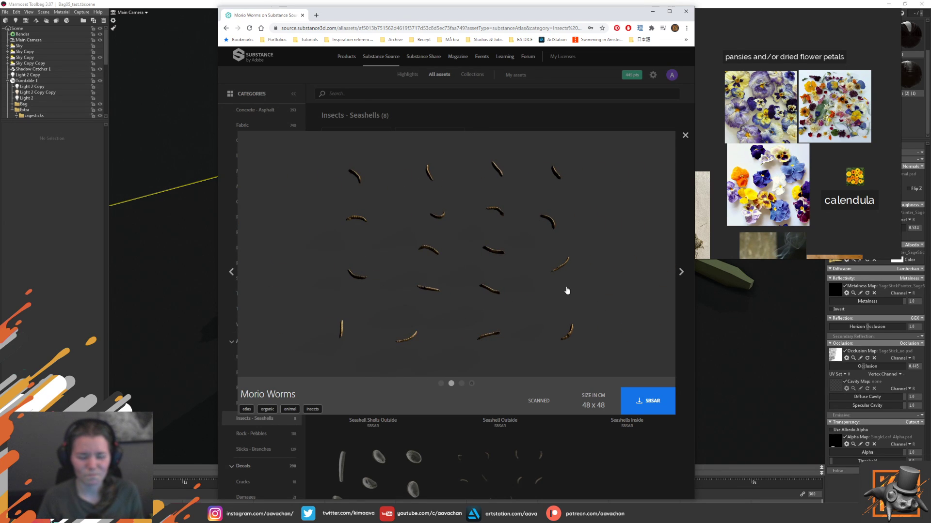
pyautogui.click(624, 284)
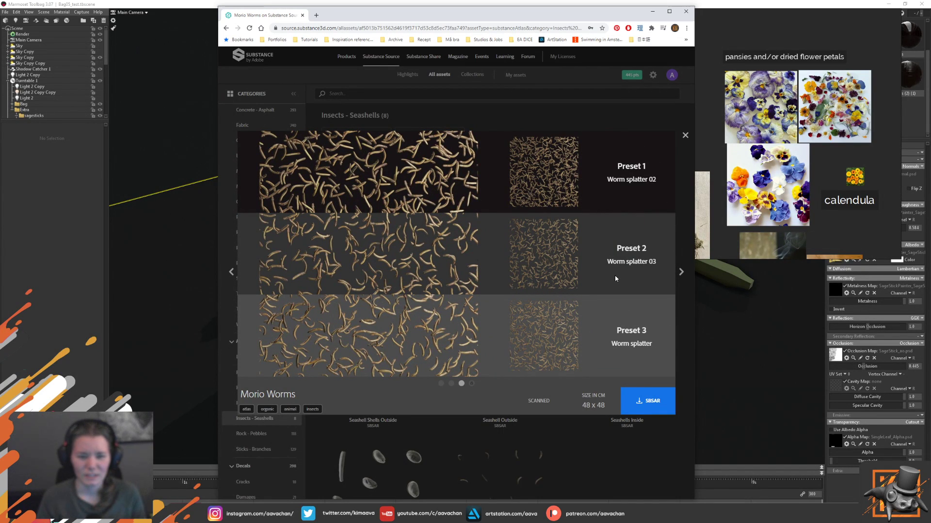
pyautogui.click(613, 278)
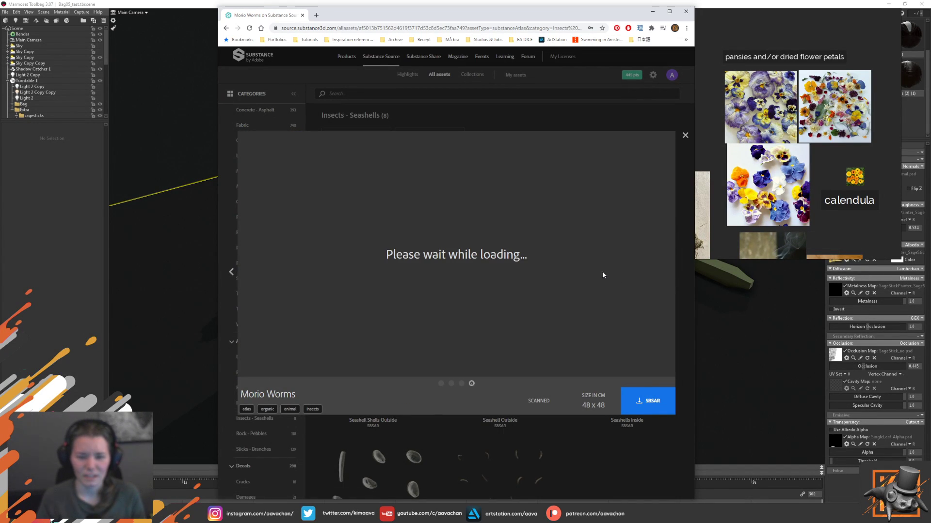
pyautogui.click(684, 137)
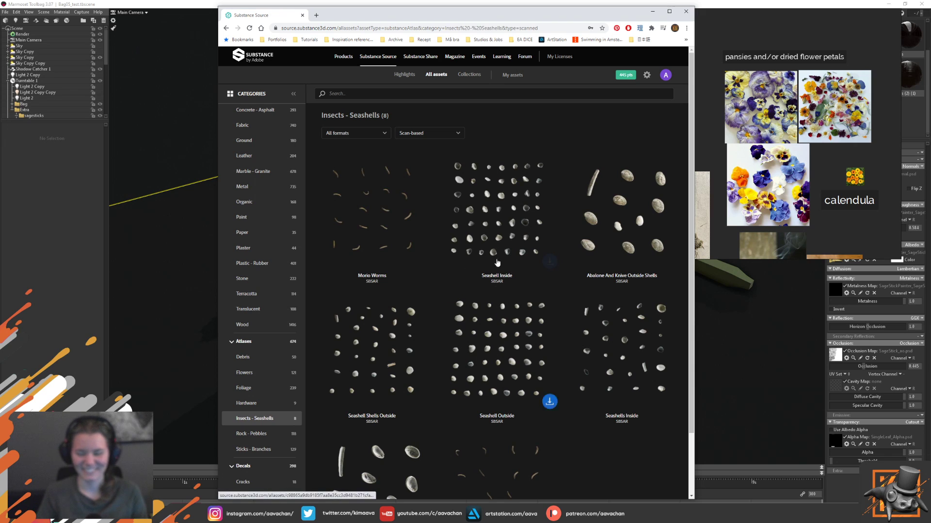
pyautogui.moveTo(497, 211)
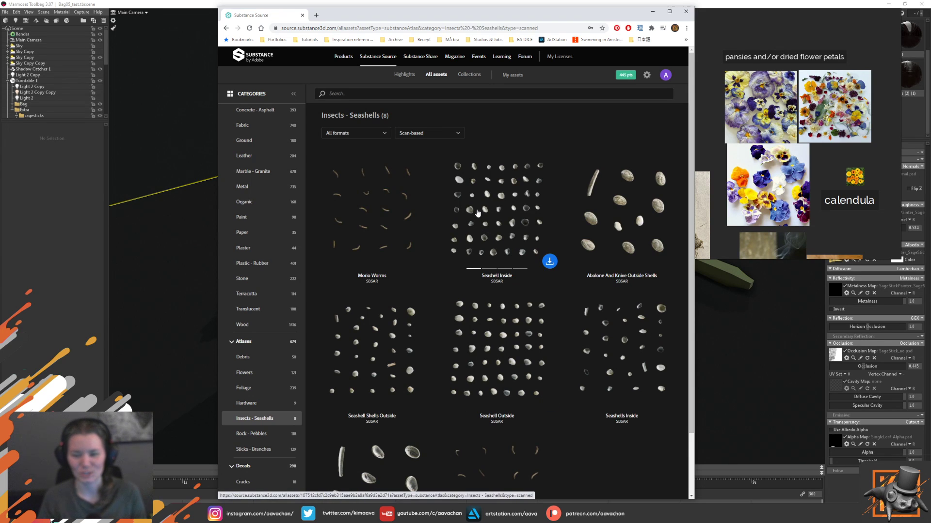
# - Preview the Abalone And Knive Outside Shells atlas, then close it
pyautogui.scroll(-2, 505, 300)
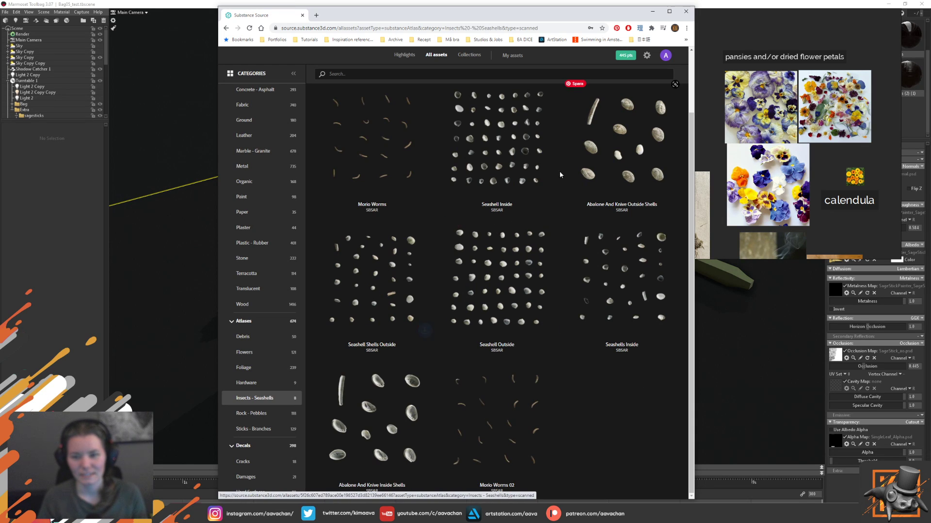
pyautogui.click(609, 139)
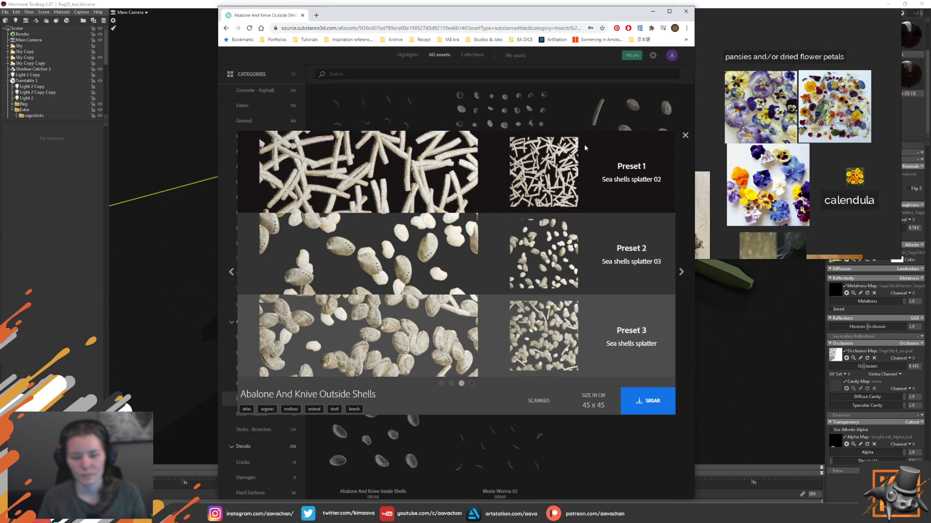
pyautogui.click(685, 136)
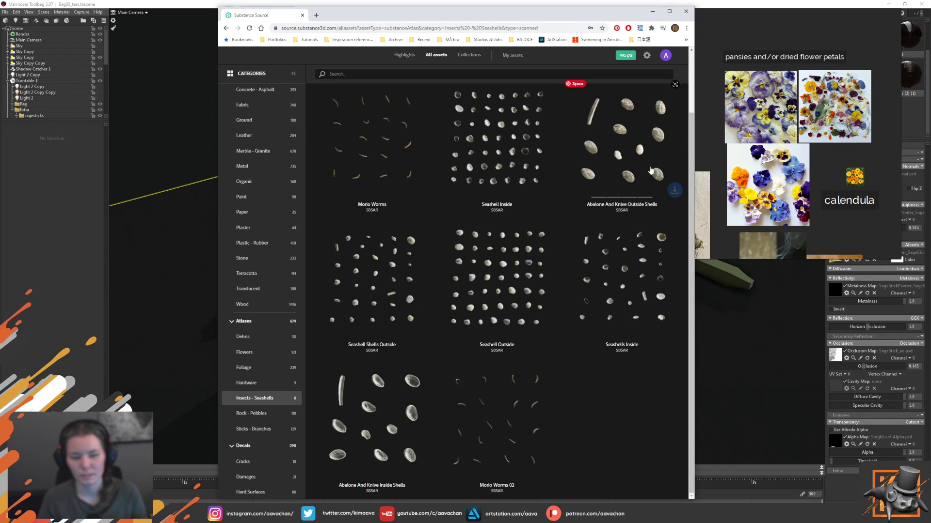
# - Switch to the Sticks - Branches atlas category and scroll through its grid
pyautogui.click(262, 430)
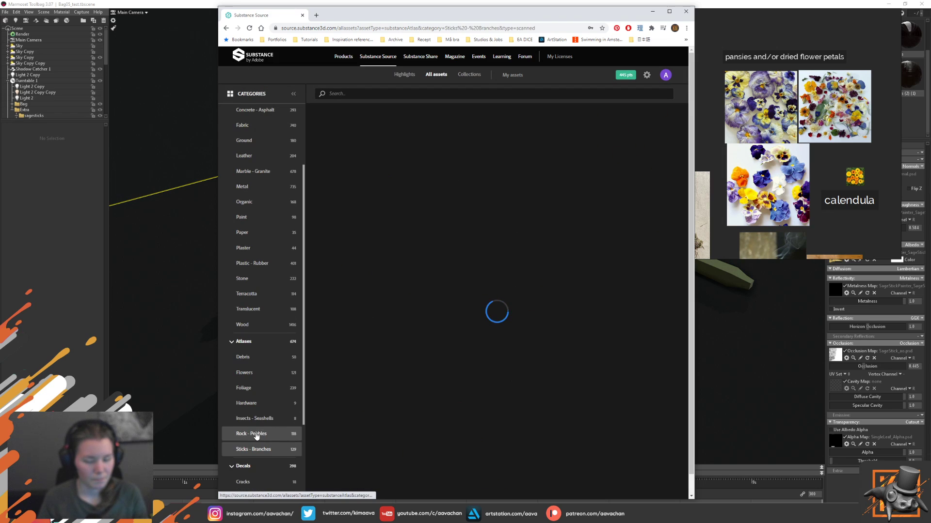
pyautogui.scroll(-4, 491, 329)
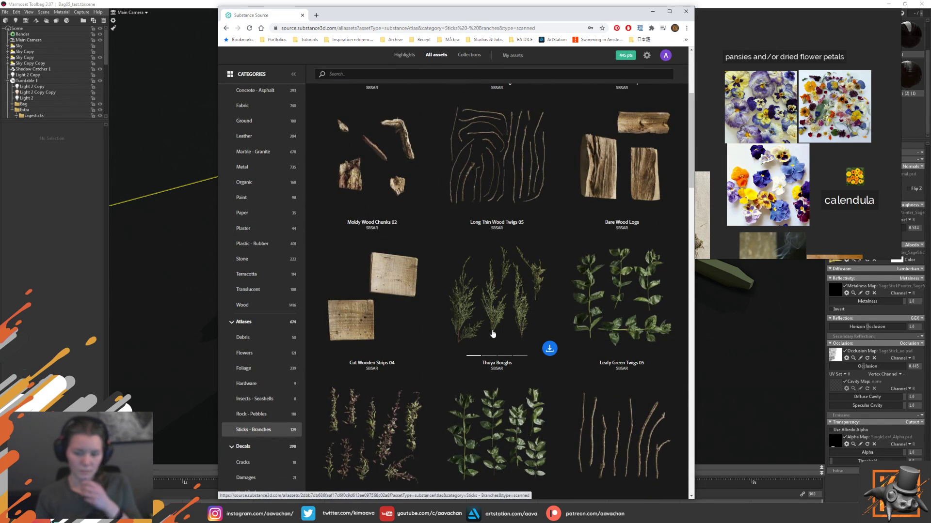
pyautogui.scroll(-5, 492, 333)
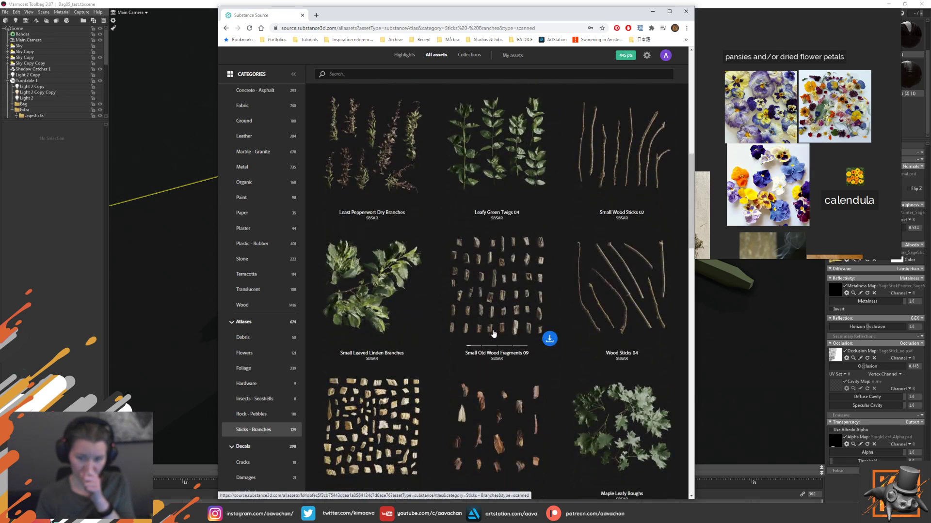
pyautogui.scroll(-5, 493, 334)
pyautogui.scroll(-5, 494, 334)
pyautogui.scroll(-3, 494, 333)
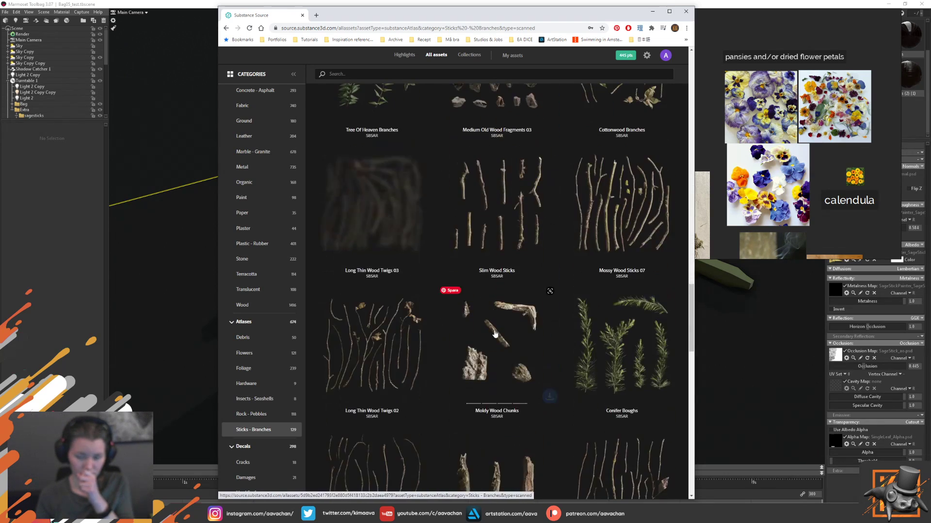
pyautogui.scroll(-3, 495, 334)
pyautogui.scroll(-2, 494, 332)
pyautogui.scroll(6, 494, 325)
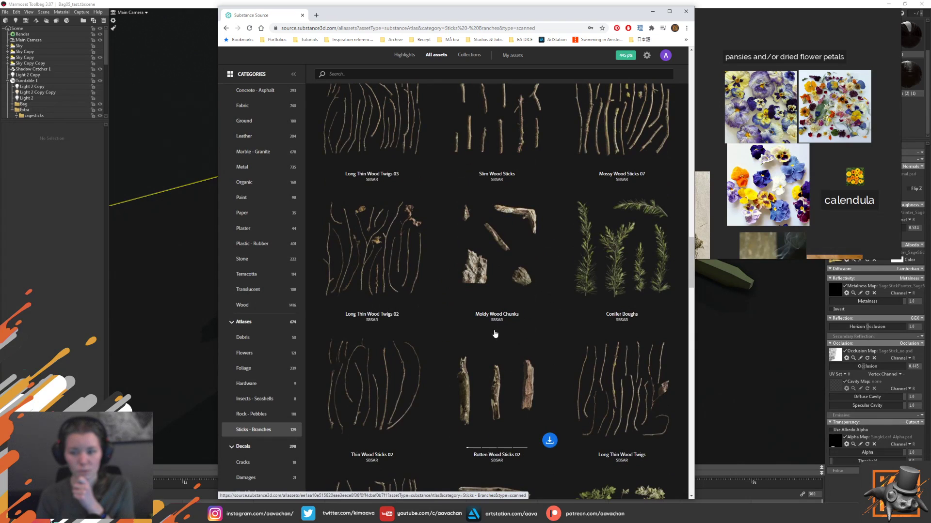
# - Preview the Conifer Boughs atlas through its twig splatter presets, then close it
pyautogui.click(626, 267)
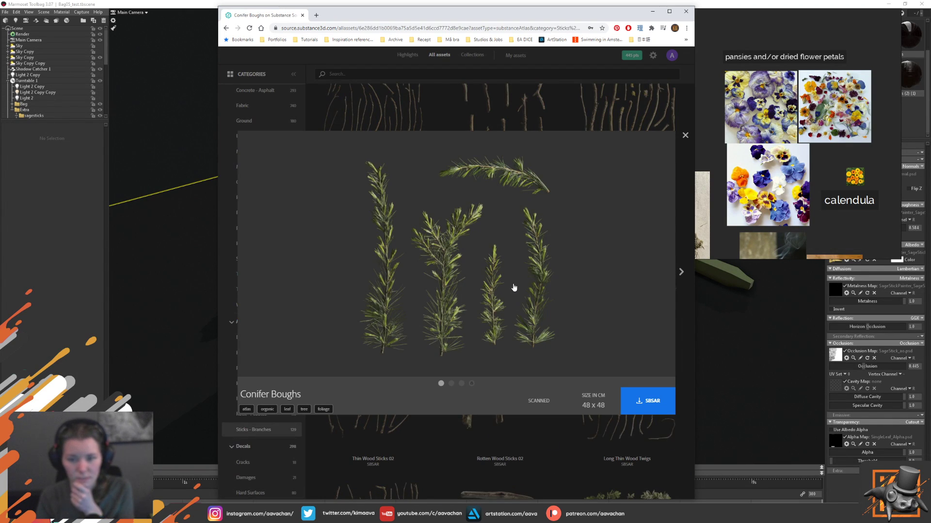
pyautogui.press('Right')
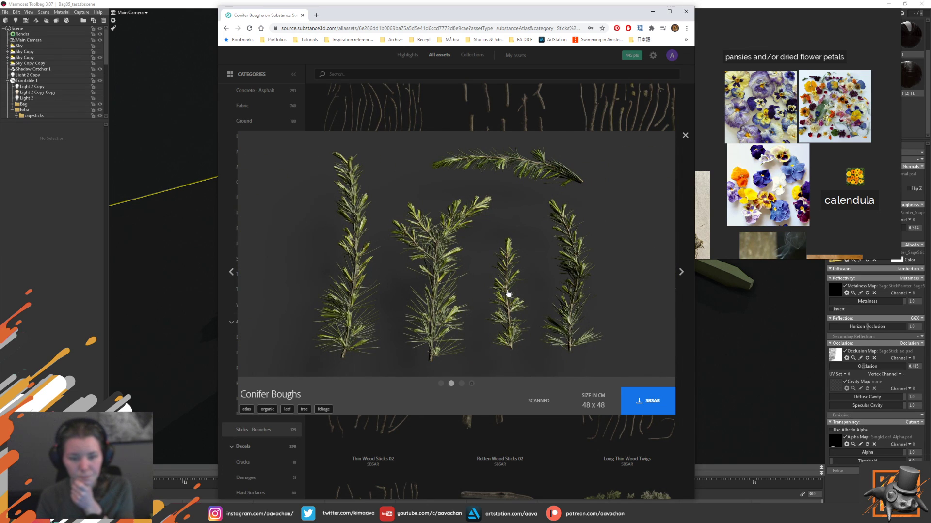
pyautogui.press('Right')
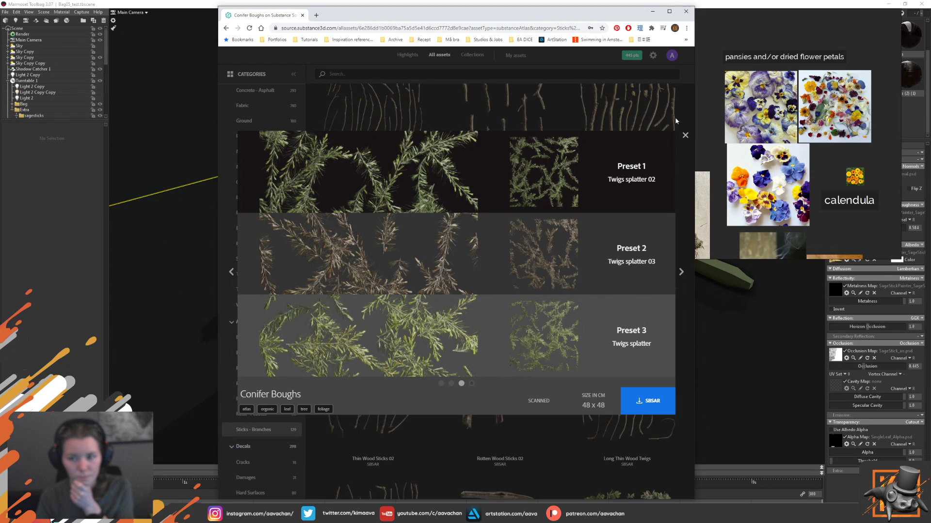
pyautogui.click(685, 136)
# - Open the Boxwood Boughs 04 atlas and step through to its leafy twig presets
pyautogui.scroll(-1, 548, 301)
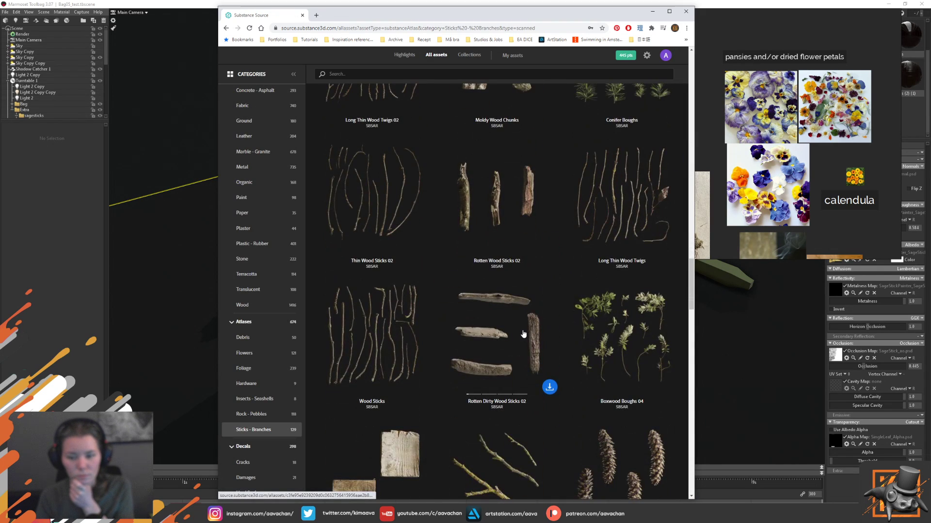
pyautogui.scroll(-3, 523, 334)
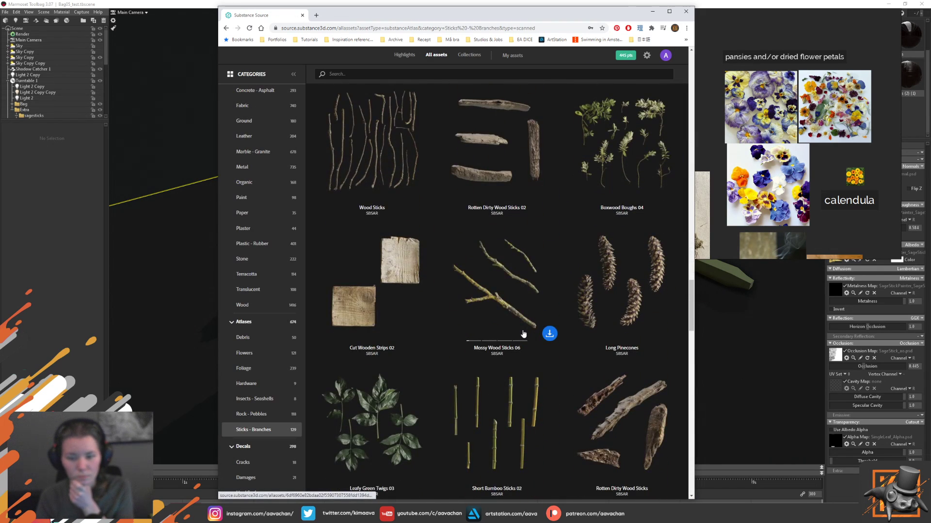
pyautogui.click(622, 151)
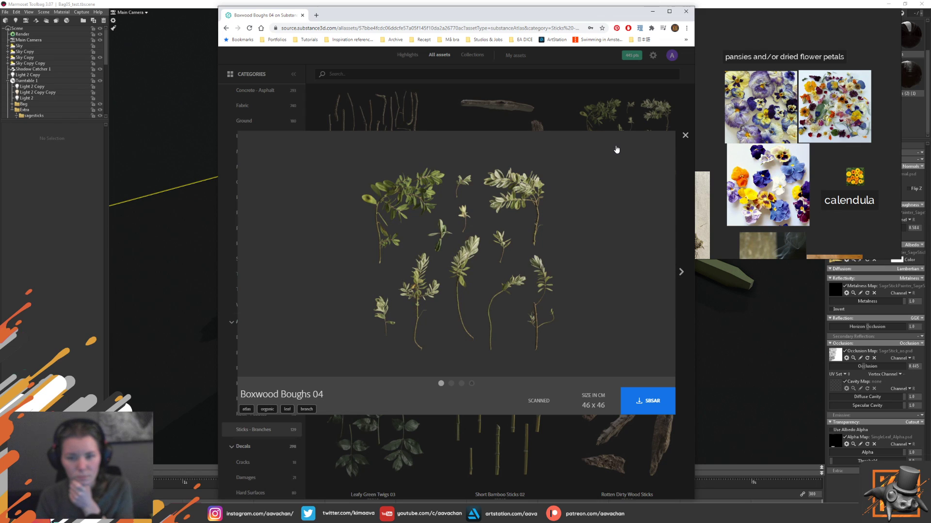
pyautogui.press('Right')
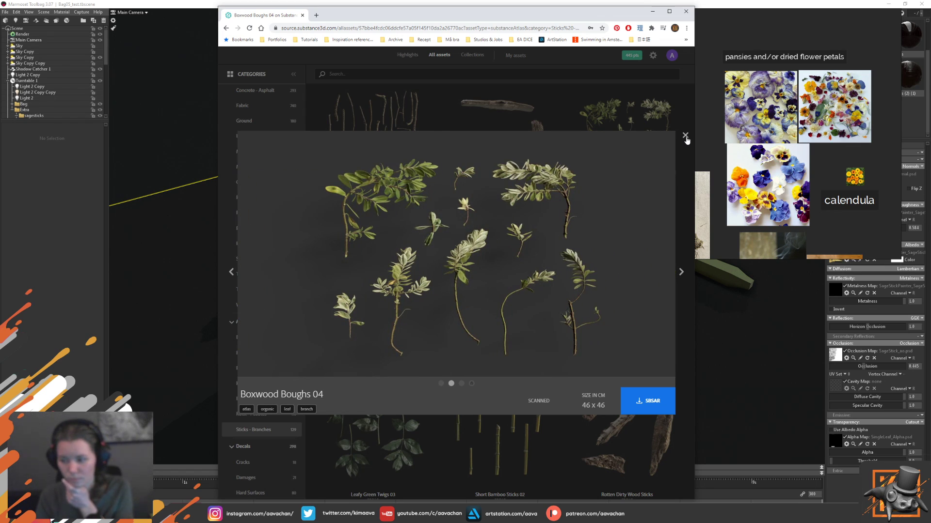
pyautogui.press('Right')
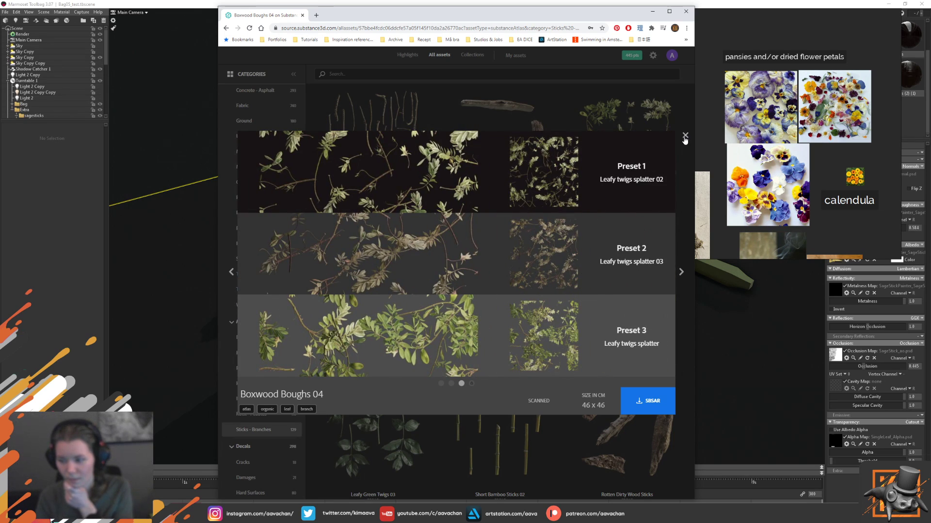
pyautogui.press('Right')
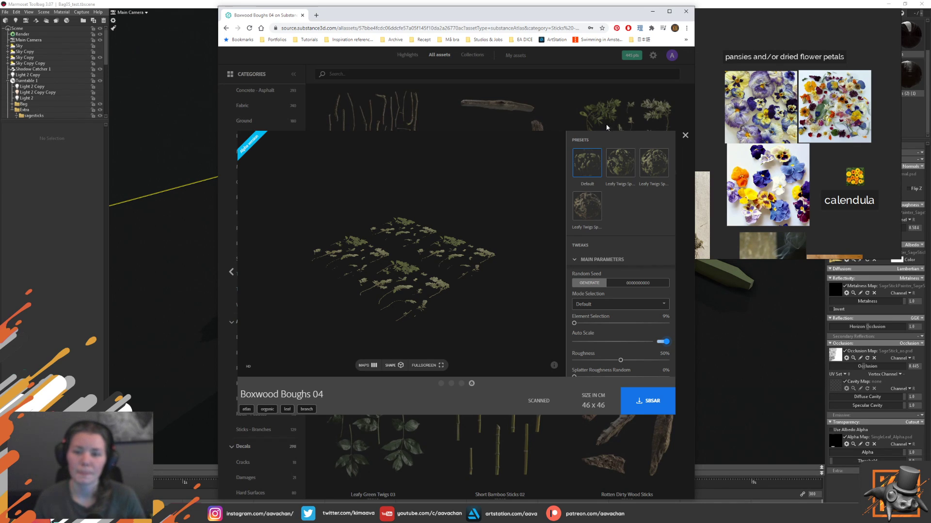
# - Close Boxwood Boughs 04, scroll the Sticks - Branches grid, and switch to the Debris category
pyautogui.click(577, 114)
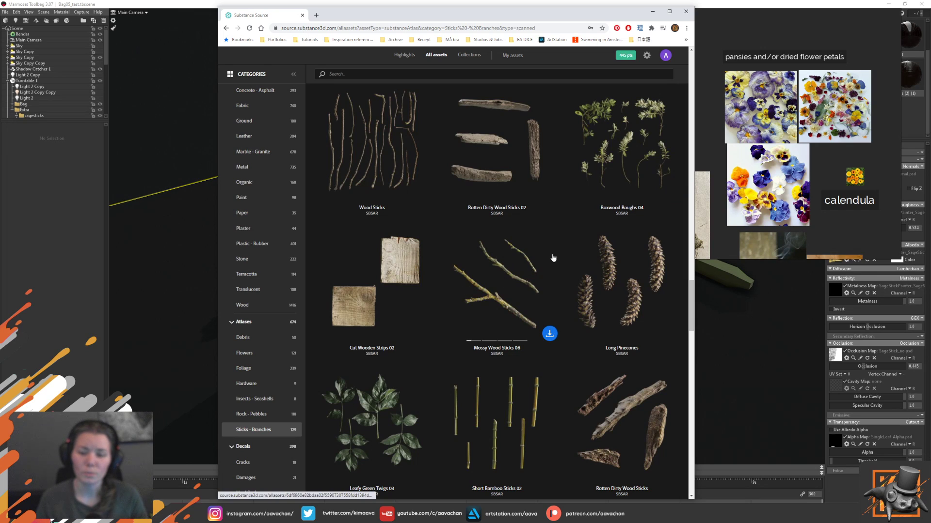
pyautogui.scroll(-6, 449, 242)
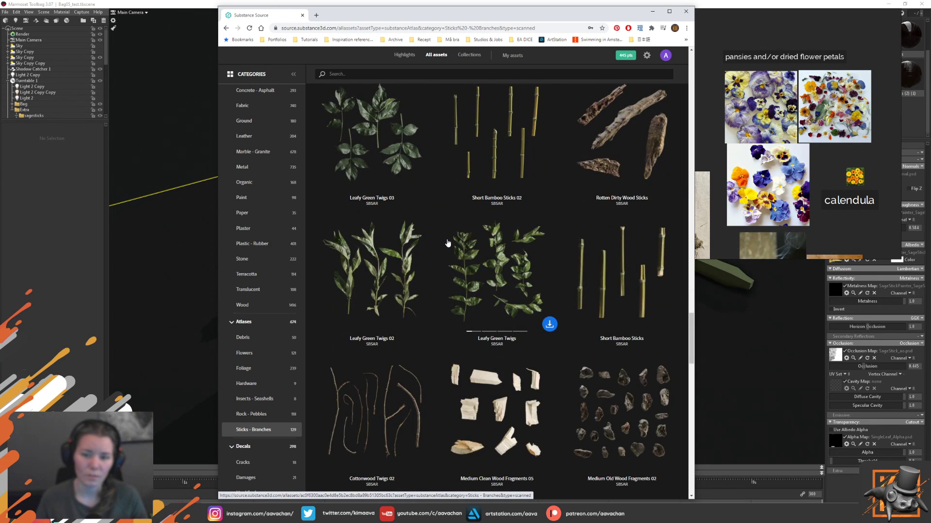
pyautogui.scroll(-4, 447, 242)
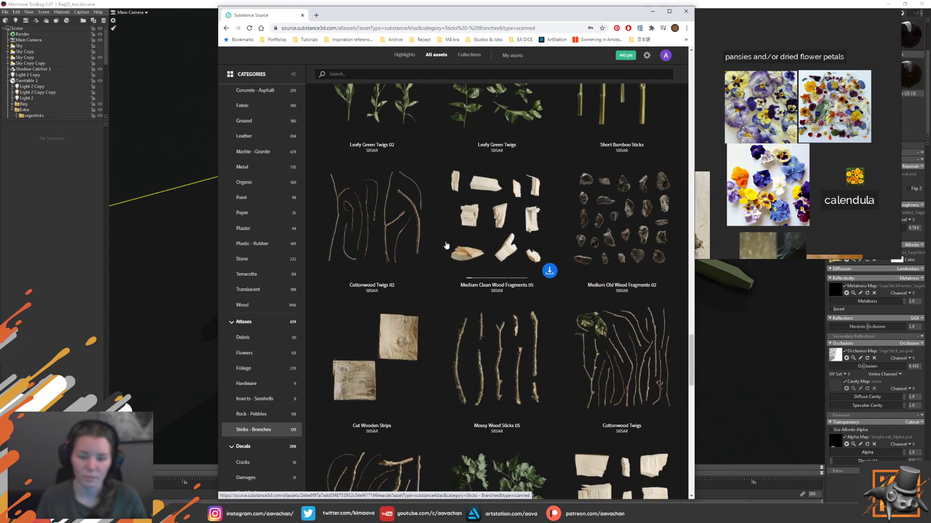
pyautogui.scroll(-4, 445, 243)
pyautogui.scroll(-3, 444, 245)
pyautogui.moveTo(446, 246)
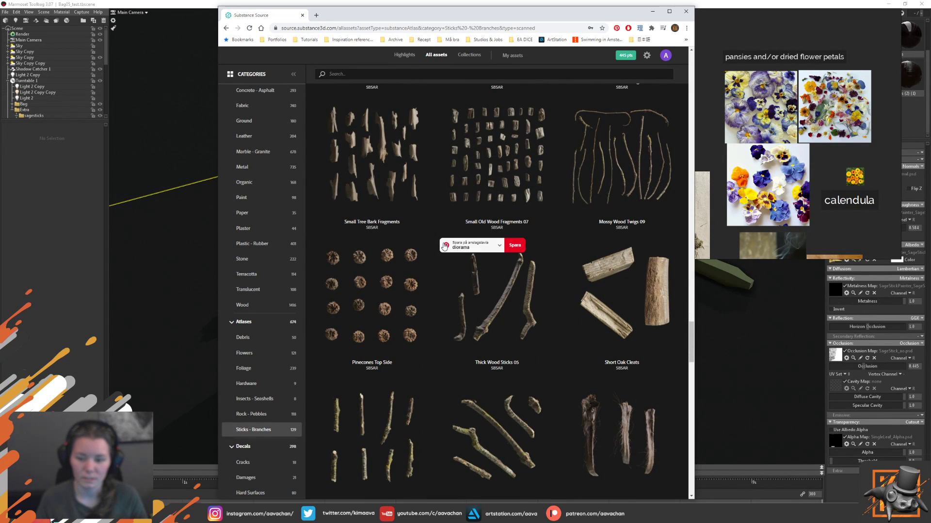
pyautogui.scroll(-5, 543, 274)
pyautogui.scroll(-1, 544, 278)
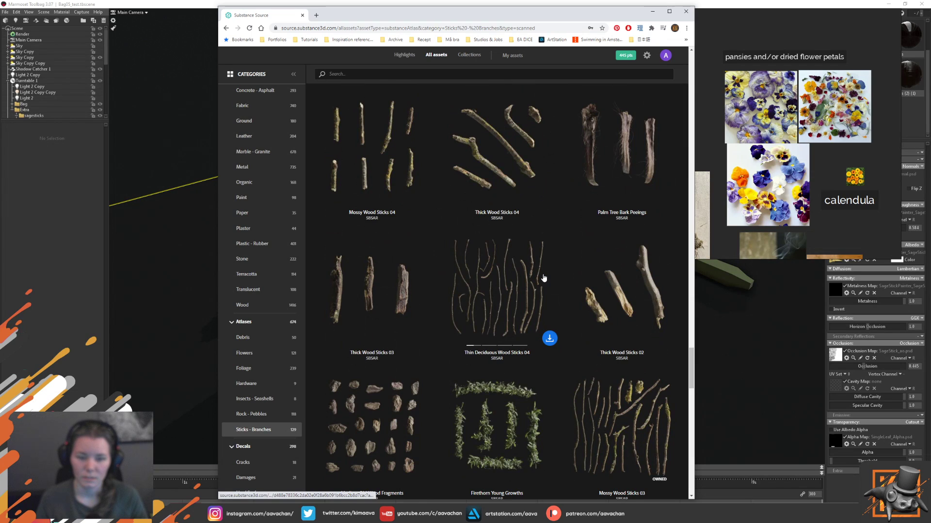
pyautogui.scroll(-3, 544, 278)
pyautogui.scroll(-4, 543, 277)
pyautogui.scroll(-4, 541, 276)
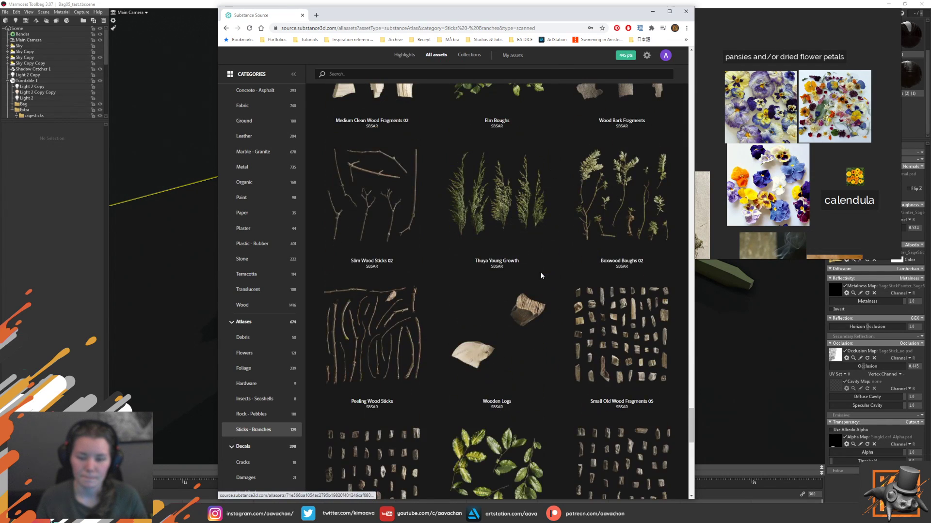
pyautogui.scroll(-4, 541, 275)
pyautogui.scroll(-4, 543, 272)
pyautogui.scroll(-4, 538, 276)
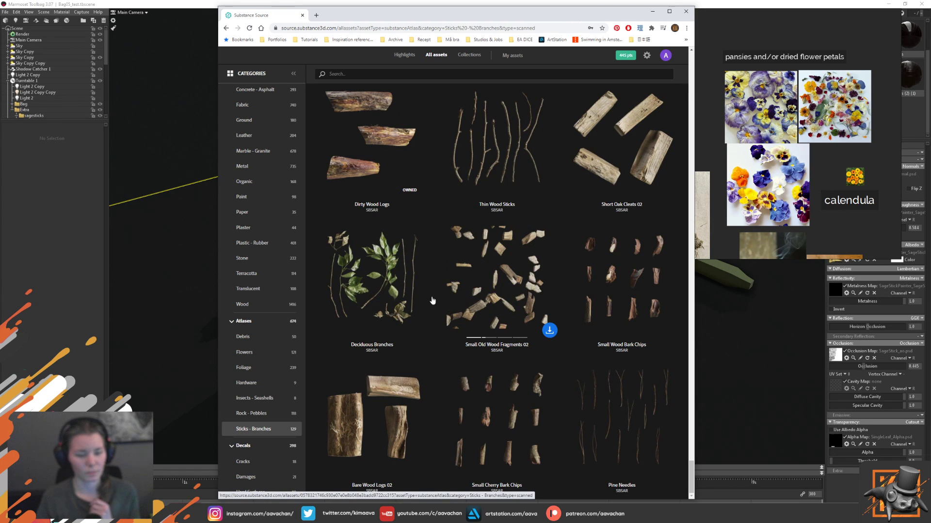
pyautogui.click(257, 340)
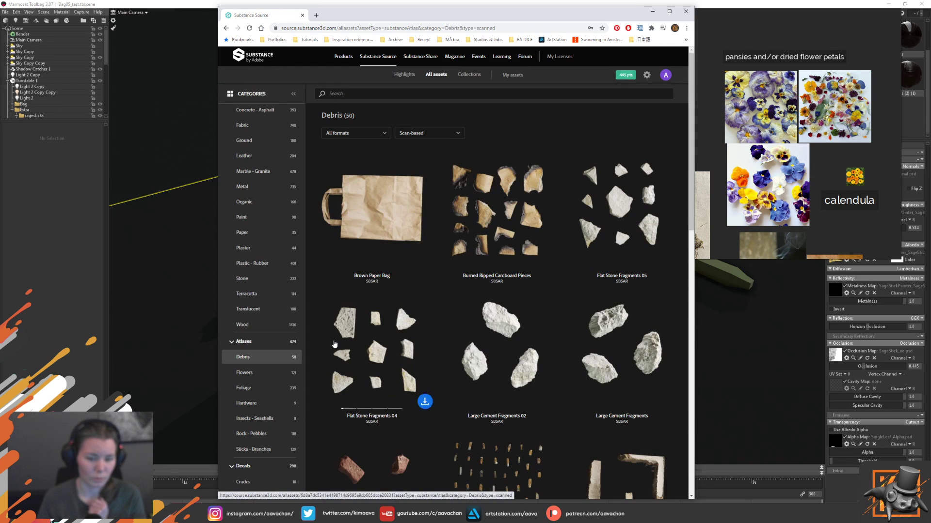
pyautogui.scroll(-5, 523, 320)
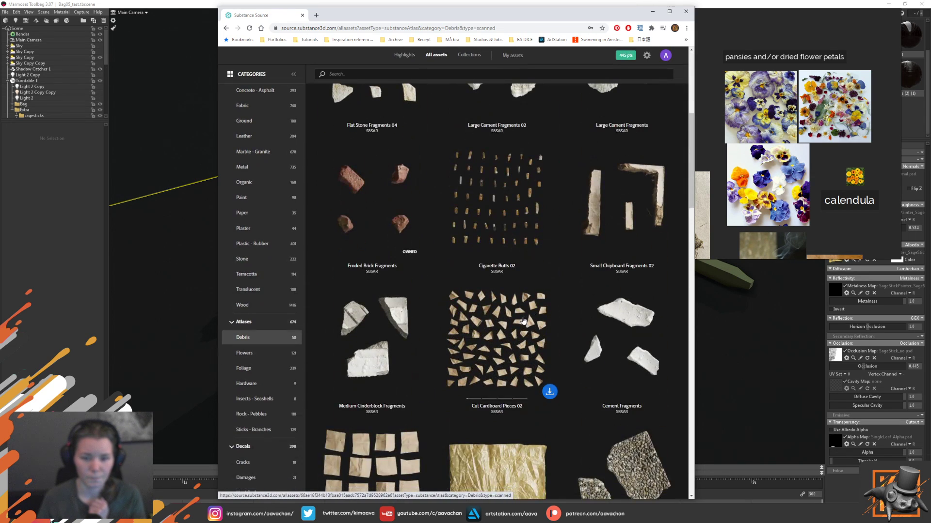
pyautogui.scroll(-6, 524, 320)
pyautogui.scroll(-3, 521, 320)
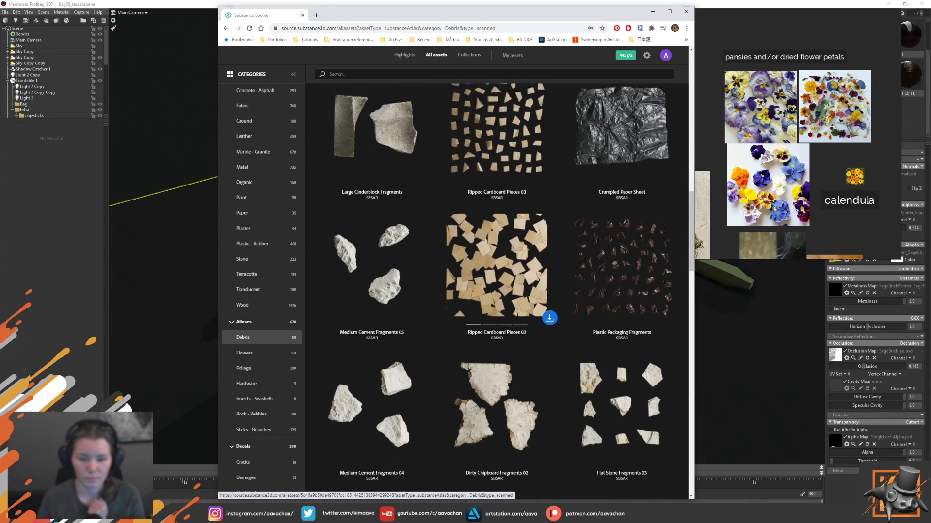
pyautogui.scroll(-3, 517, 319)
pyautogui.scroll(-3, 517, 319)
pyautogui.scroll(-6, 517, 318)
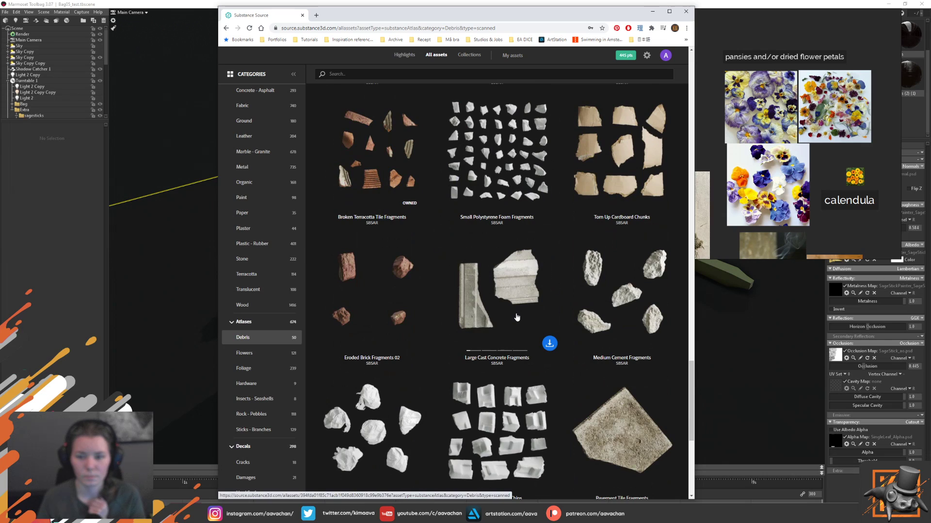
pyautogui.scroll(-4, 515, 317)
pyautogui.scroll(-2, 514, 315)
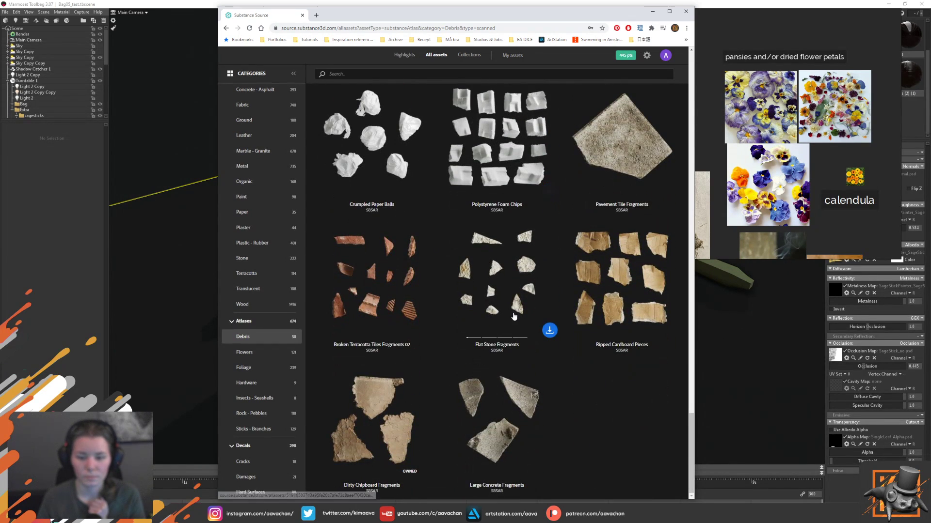
pyautogui.scroll(-5, 513, 315)
pyautogui.scroll(10, 512, 315)
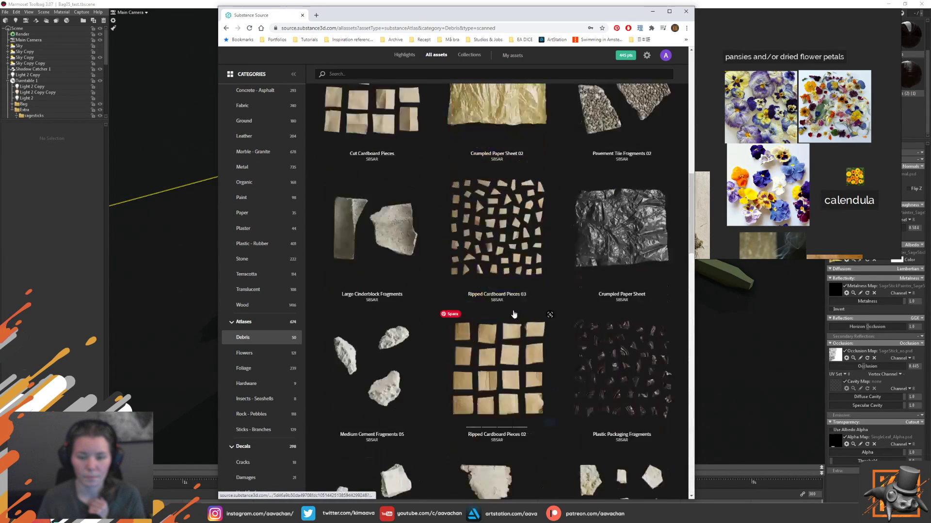
pyautogui.scroll(10, 513, 315)
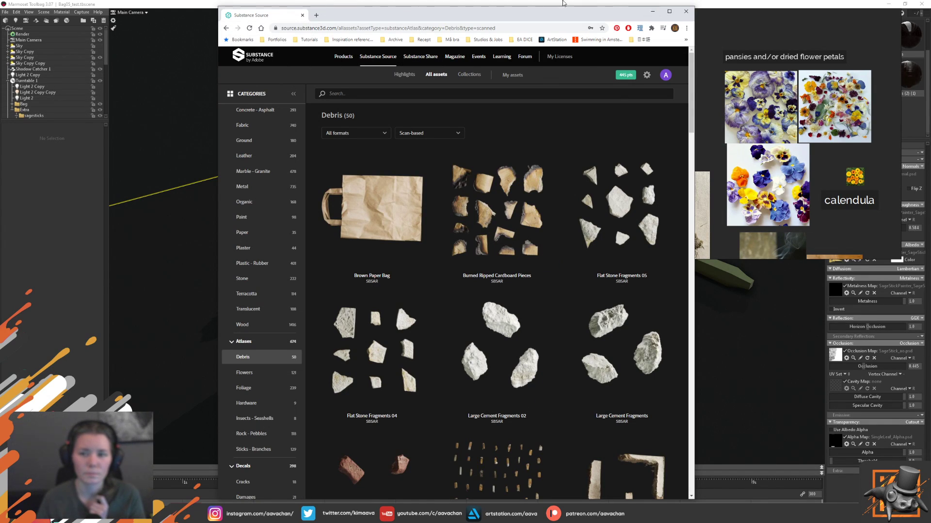
# - Bring the Marmoset backpack scene forward and frame the tube-bottle photo on the reference board
pyautogui.click(213, 3)
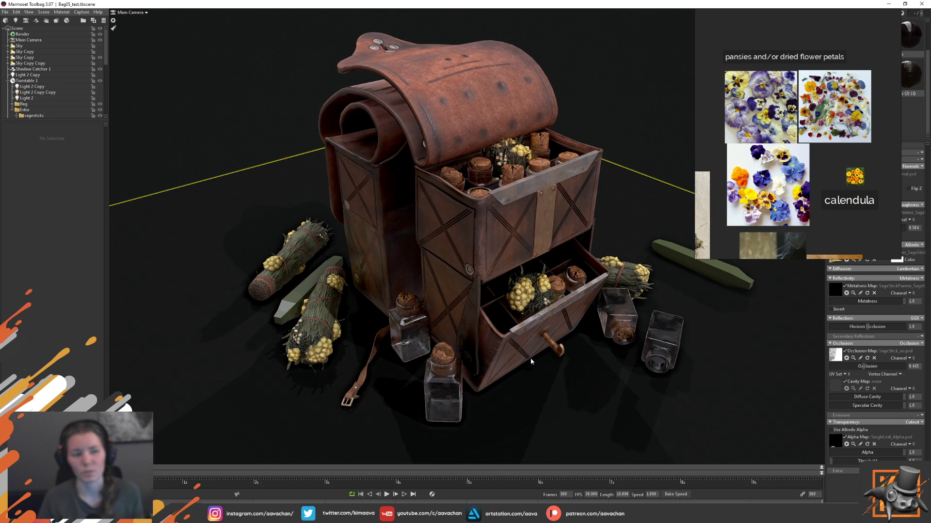
pyautogui.scroll(-5, 841, 191)
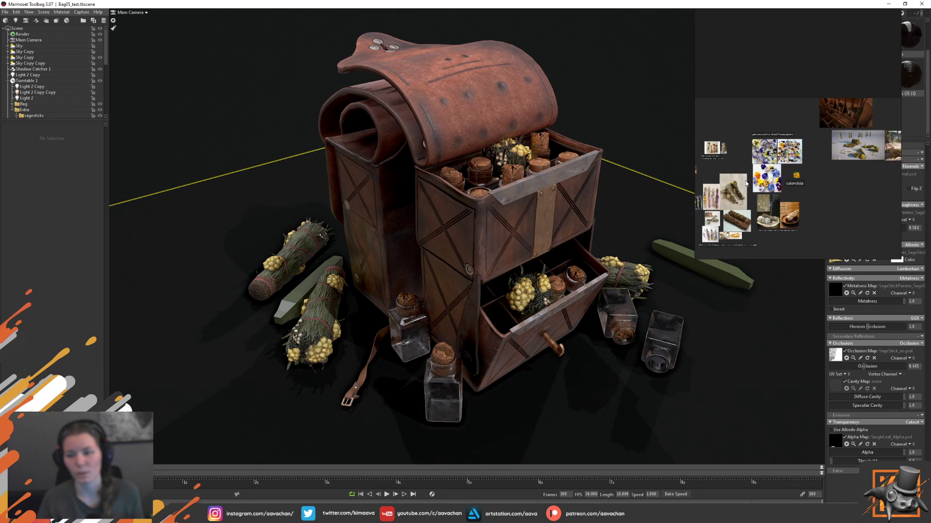
pyautogui.scroll(2, 841, 190)
pyautogui.scroll(3, 817, 117)
pyautogui.scroll(2, 809, 160)
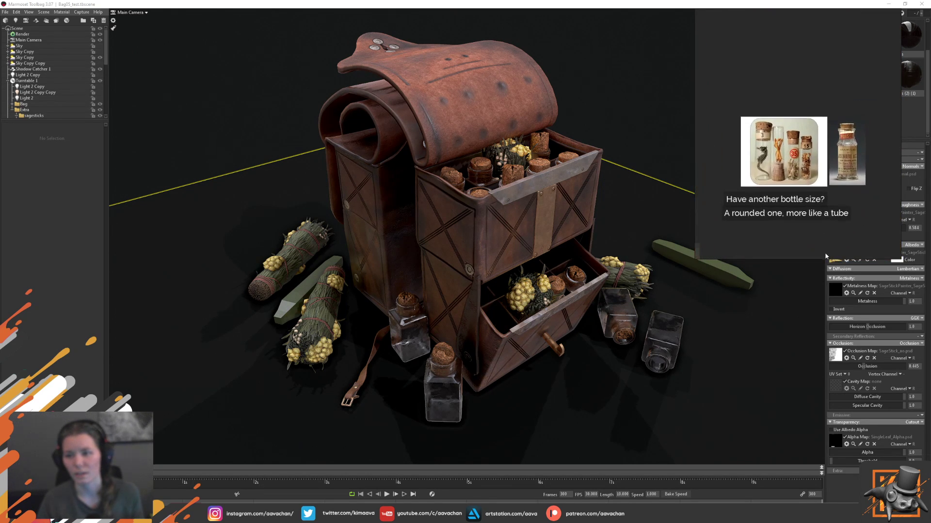
pyautogui.scroll(2, 801, 202)
pyautogui.scroll(3, 802, 202)
pyautogui.moveTo(762, 190); pyautogui.dragTo(809, 215, button='middle')
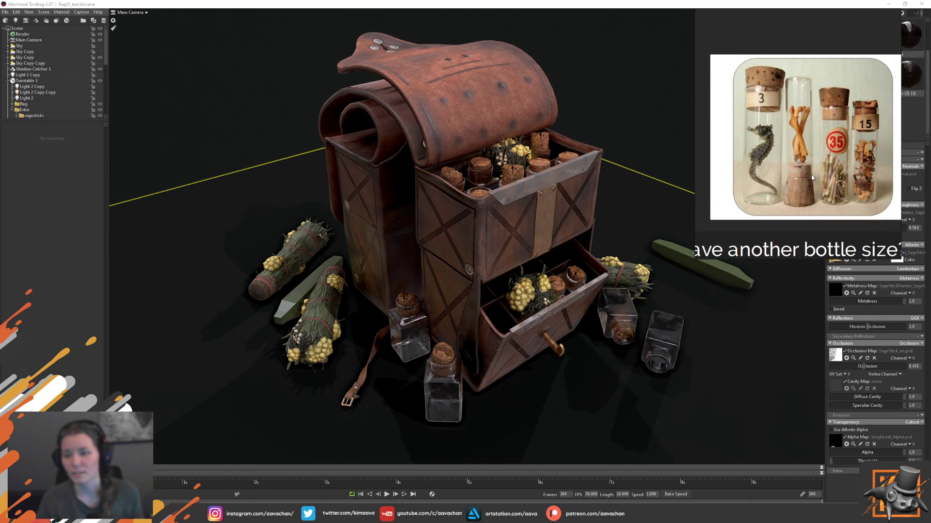
pyautogui.scroll(2, 811, 178)
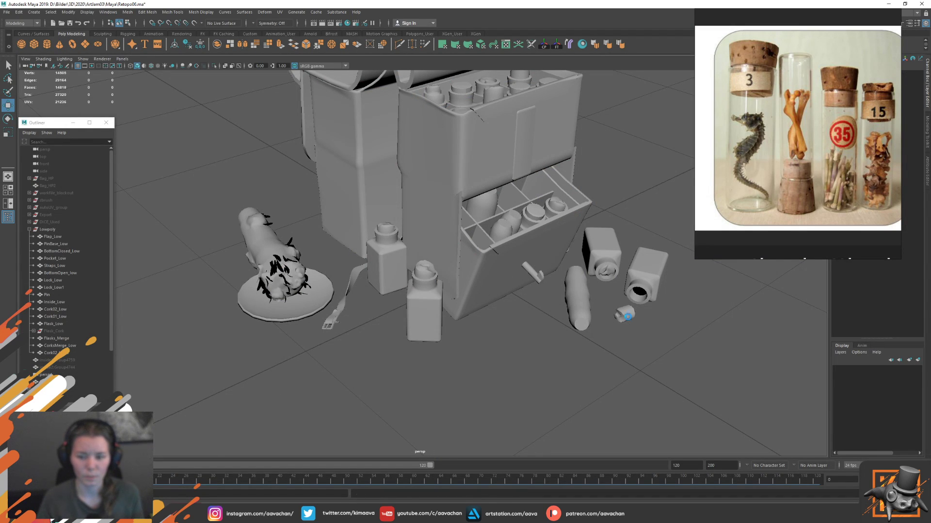
# - Move the small cork beside the open drawer and freeze its transforms
pyautogui.click(627, 318)
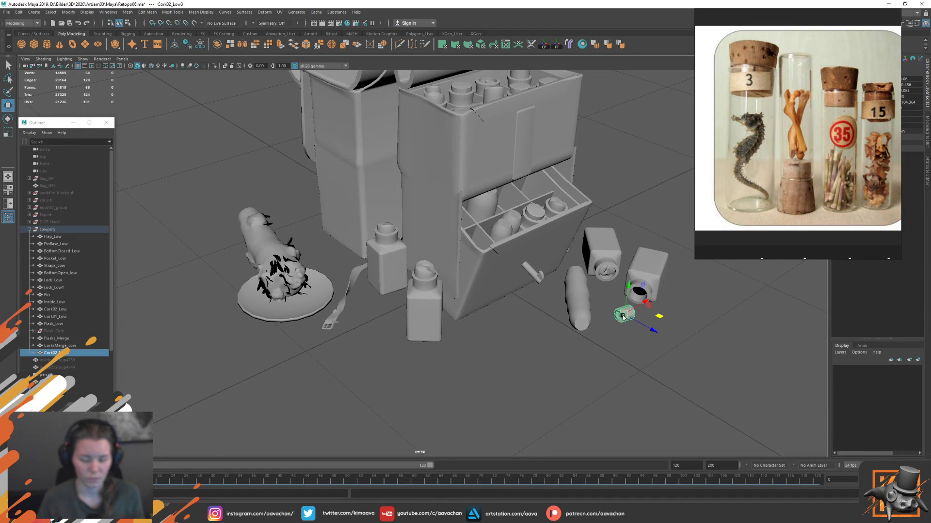
pyautogui.moveTo(626, 315); pyautogui.dragTo(475, 271)
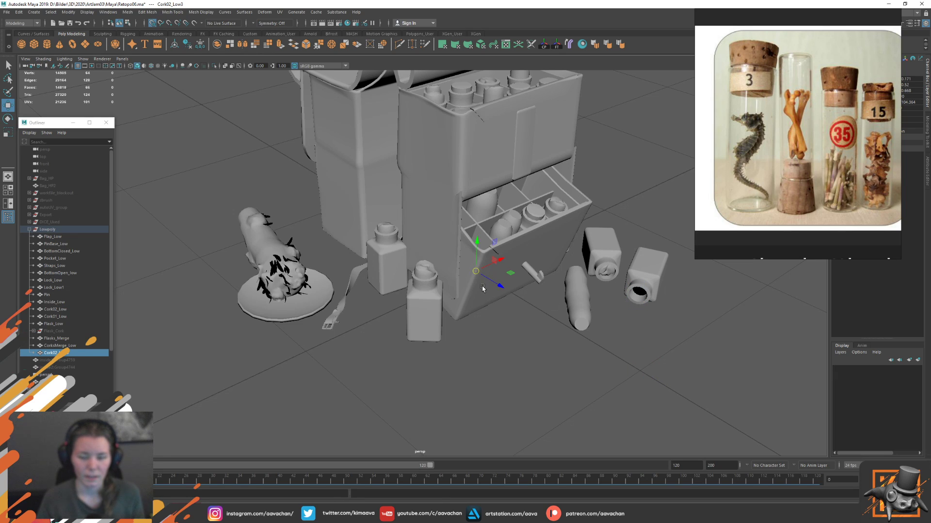
pyautogui.click(556, 47)
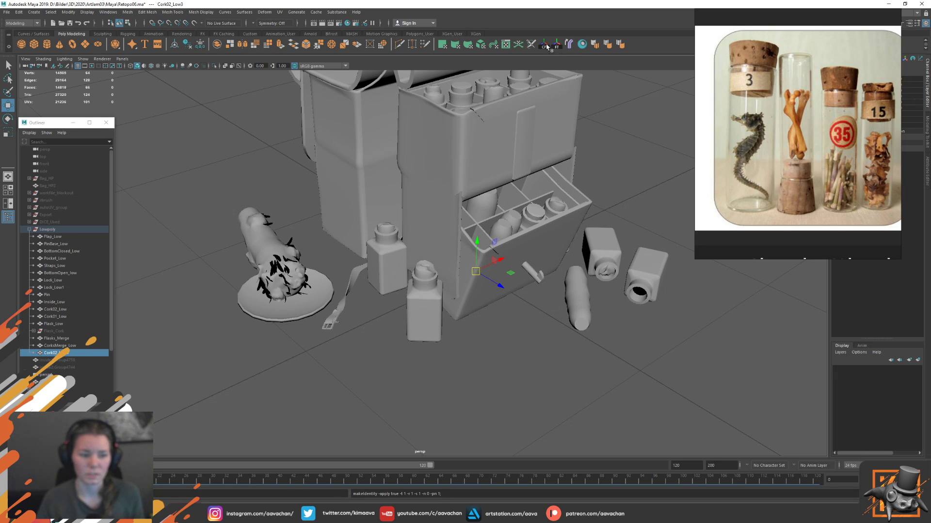
# - Rename the cork Cork_single and move it out of the Lowpoly group
pyautogui.doubleClick(65, 354)
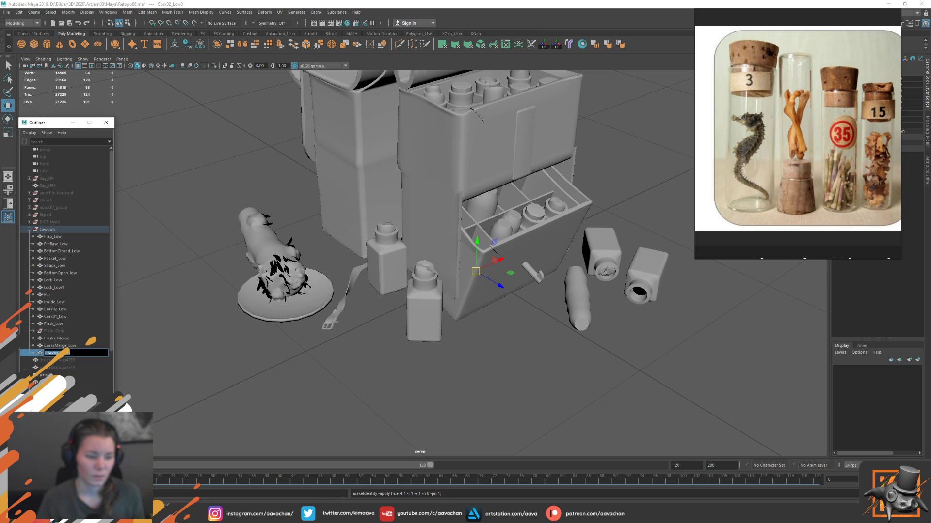
pyautogui.write('cork_')
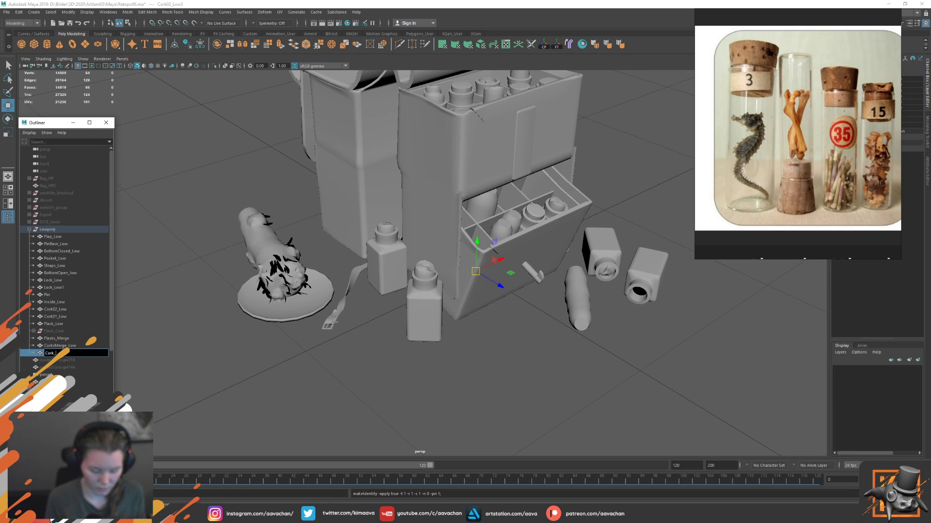
pyautogui.write('inglw')
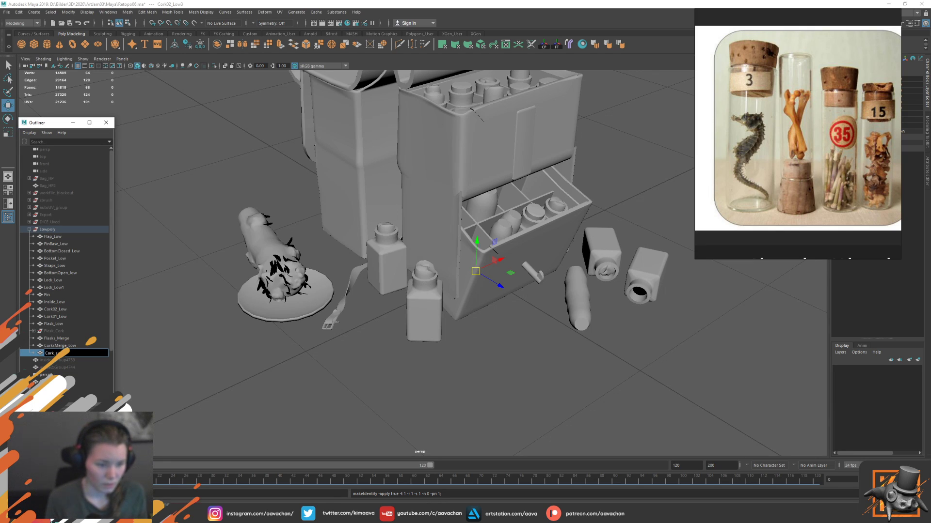
pyautogui.press('Return')
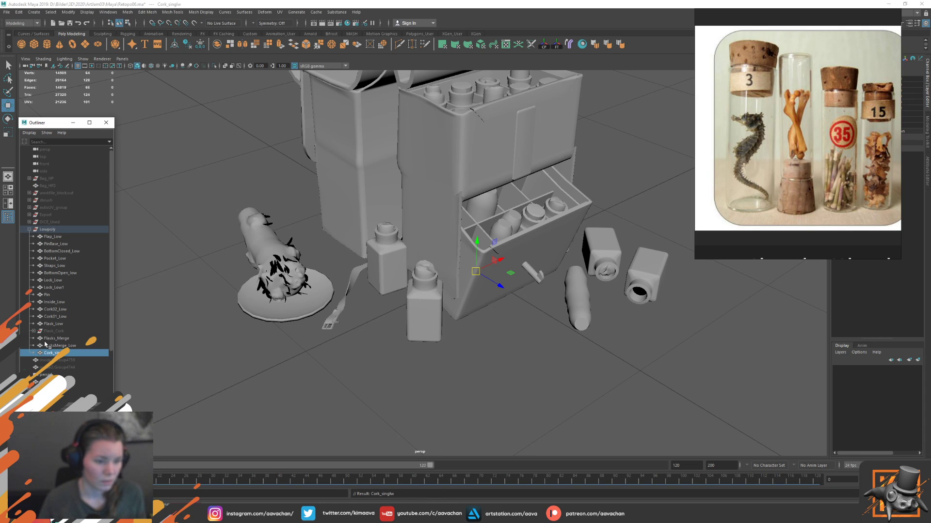
pyautogui.doubleClick(63, 356)
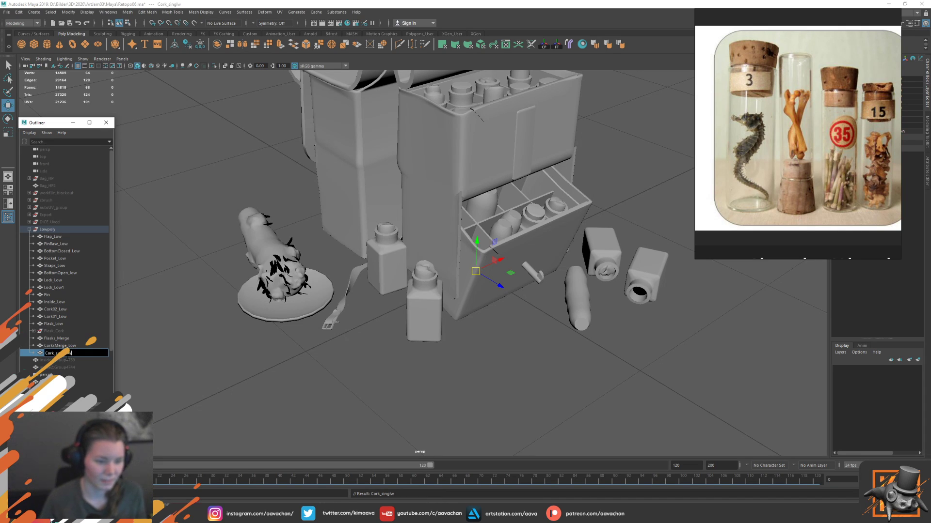
pyautogui.press('Return')
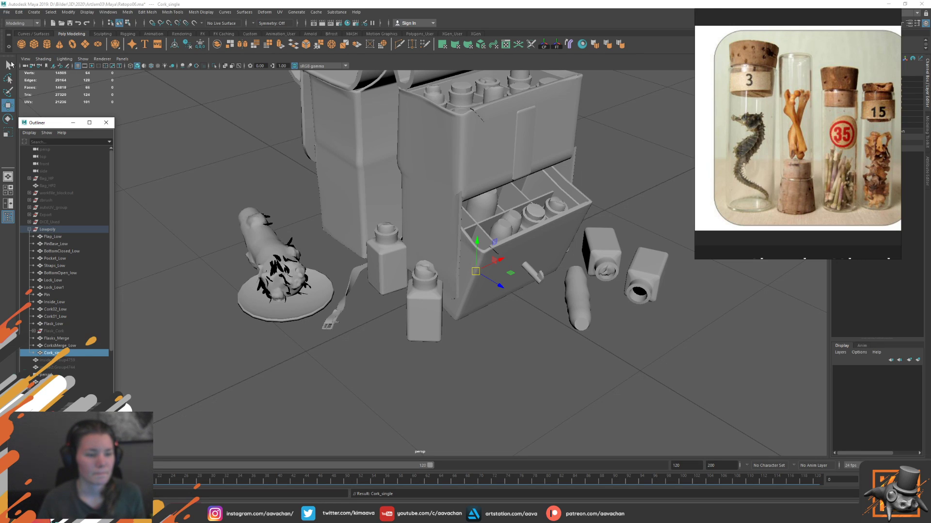
pyautogui.moveTo(57, 356); pyautogui.dragTo(55, 372, button='middle')
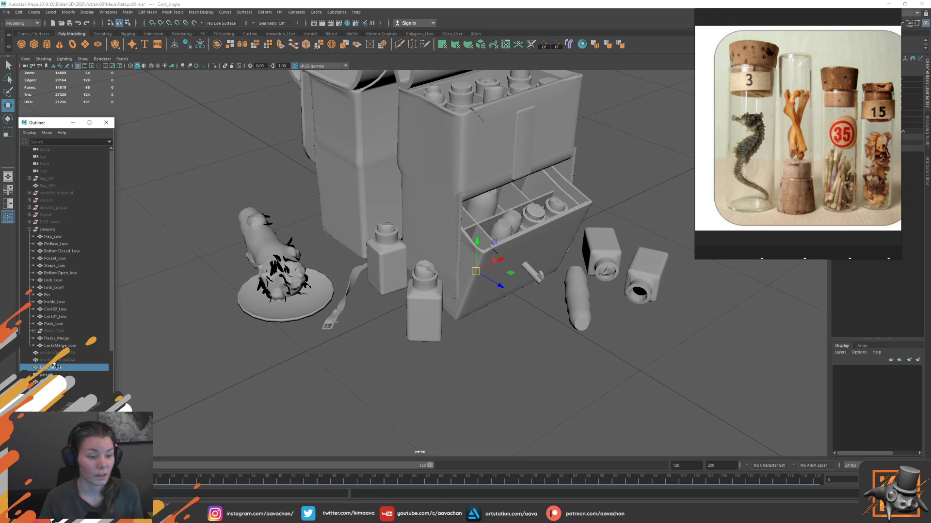
pyautogui.click(9, 12)
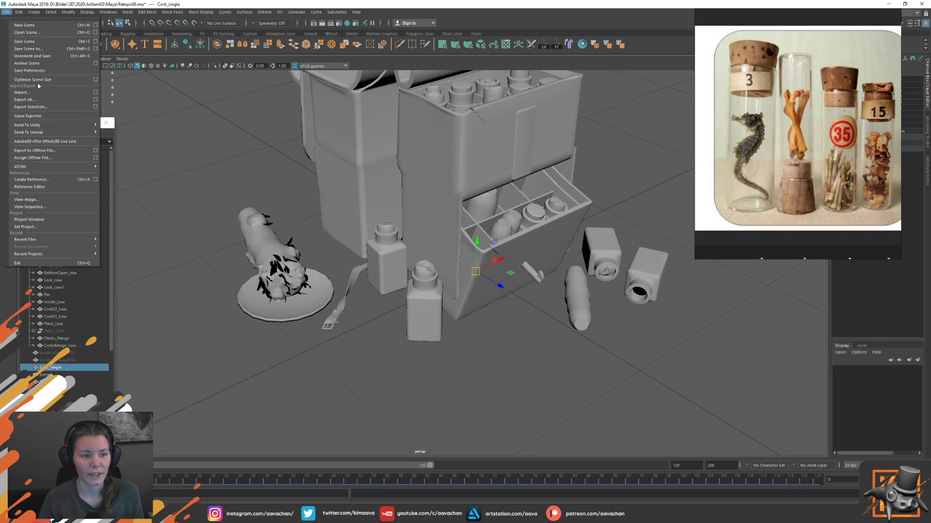
# - Export the selected cork as cork_singles.obj into the Bake folder
pyautogui.click(43, 107)
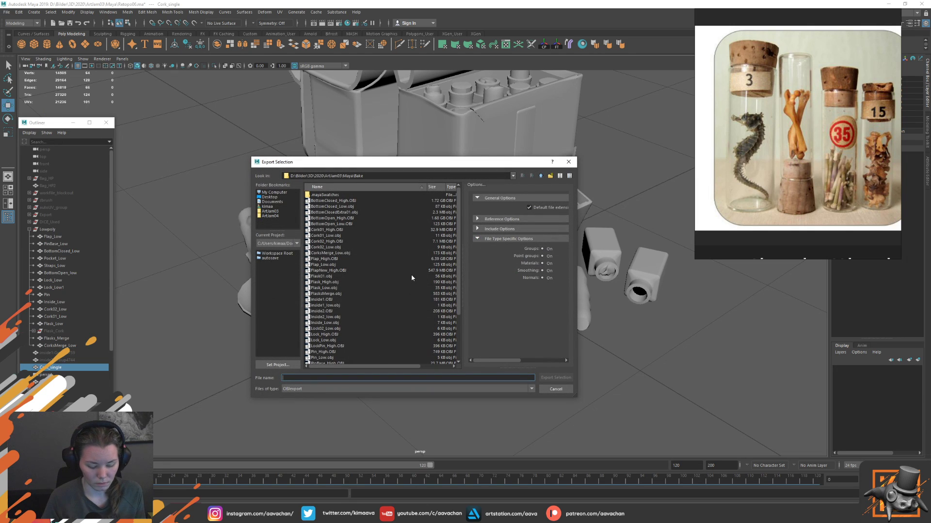
pyautogui.write('cork_singles')
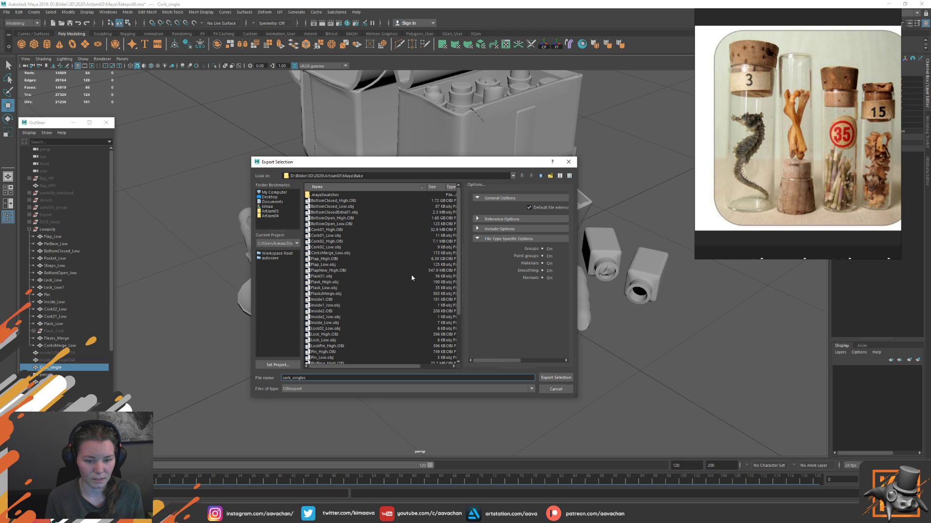
pyautogui.press('Return')
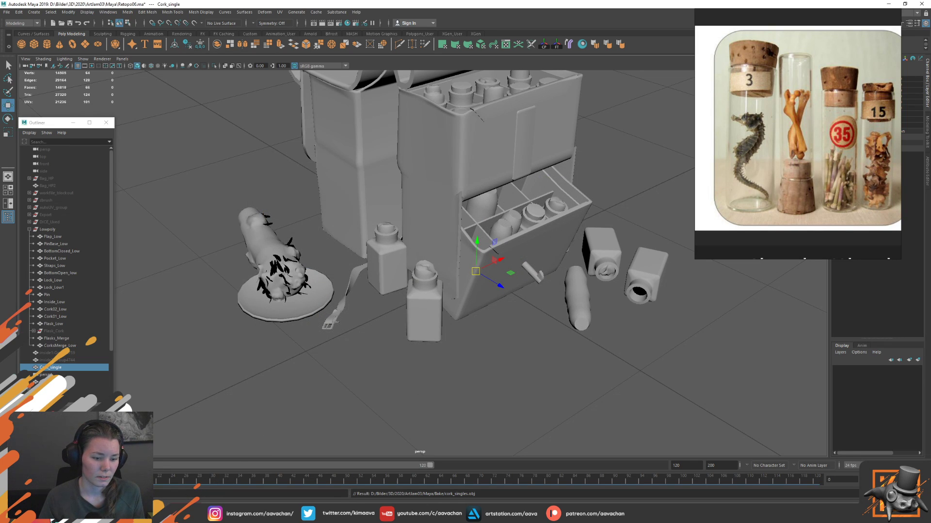
pyautogui.hotkey('alt', 'Tab')
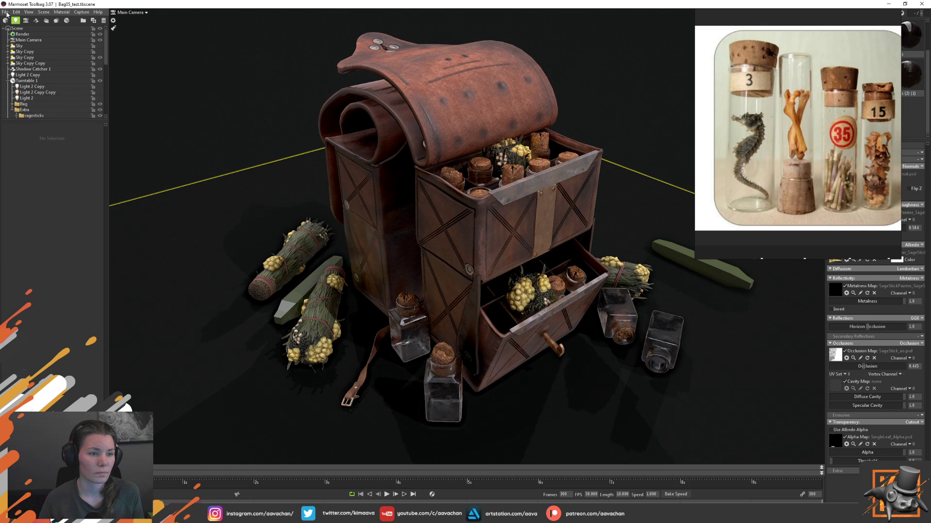
# - Import the exported cork into Marmoset and apply the Cork material to it
pyautogui.click(6, 13)
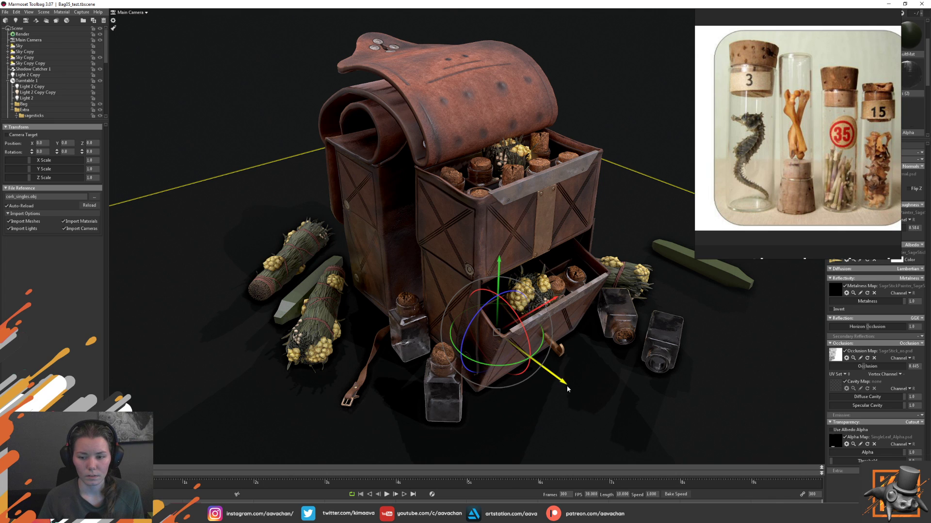
pyautogui.moveTo(567, 389); pyautogui.dragTo(653, 432)
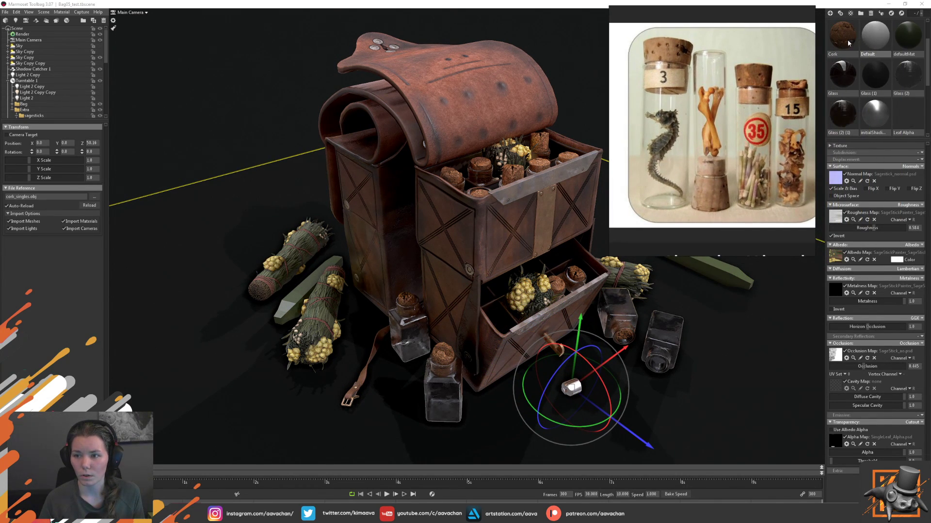
pyautogui.moveTo(848, 43); pyautogui.dragTo(573, 392)
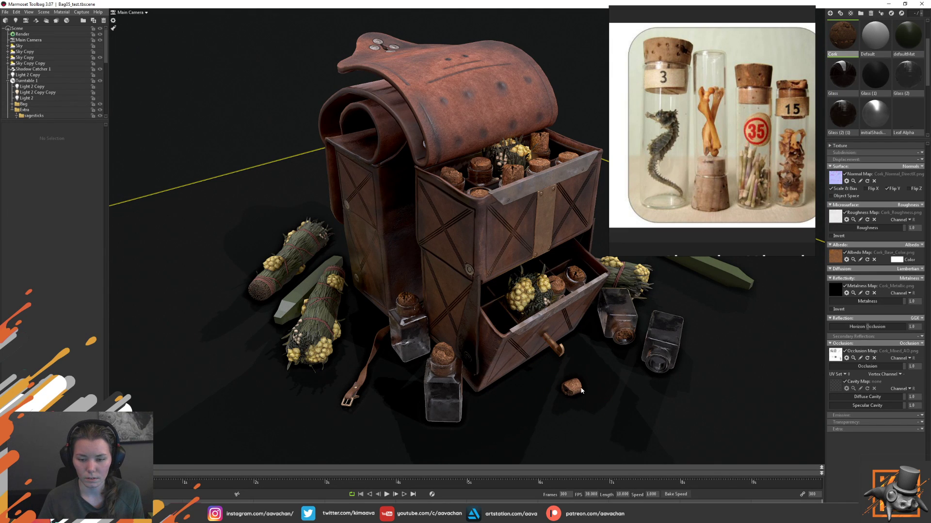
pyautogui.click(580, 389)
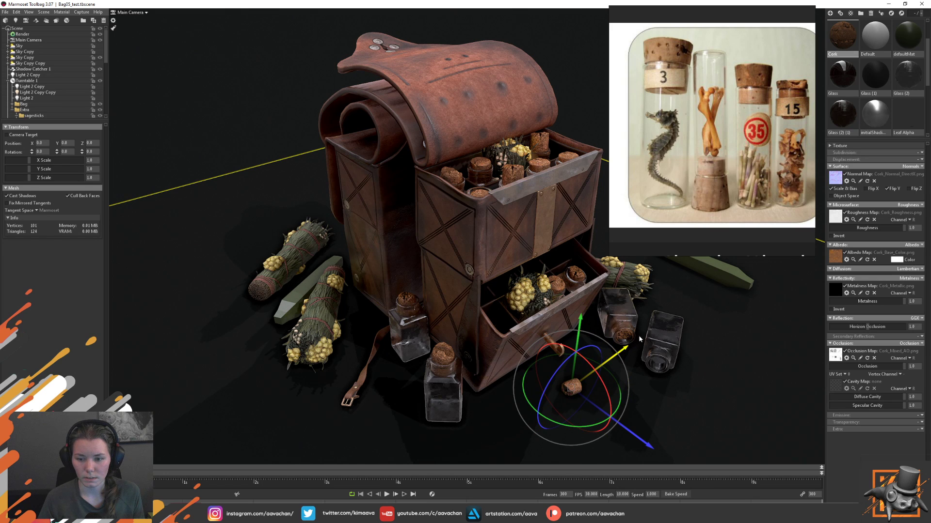
# - Position the cork inside the small glass bottle at the front of the backpack
pyautogui.moveTo(640, 339); pyautogui.dragTo(561, 379)
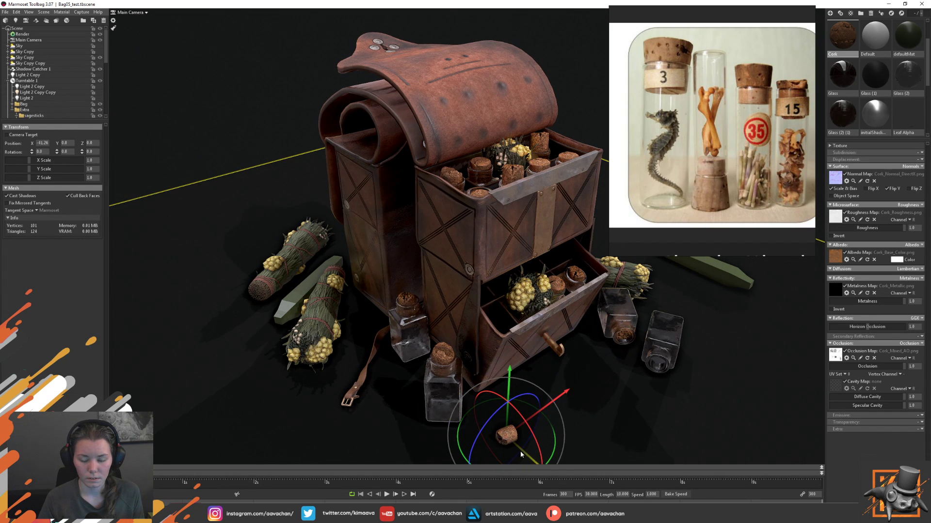
pyautogui.moveTo(522, 454); pyautogui.dragTo(480, 434)
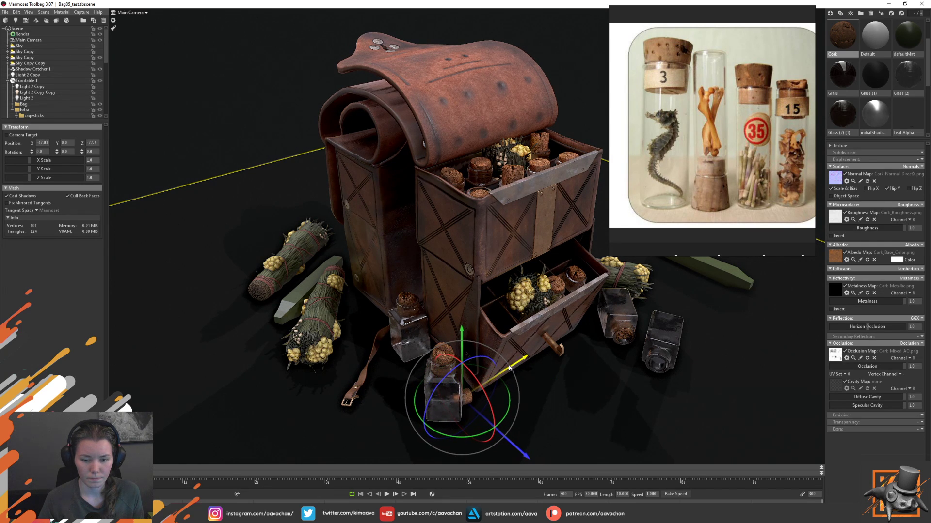
pyautogui.moveTo(509, 368); pyautogui.dragTo(510, 409)
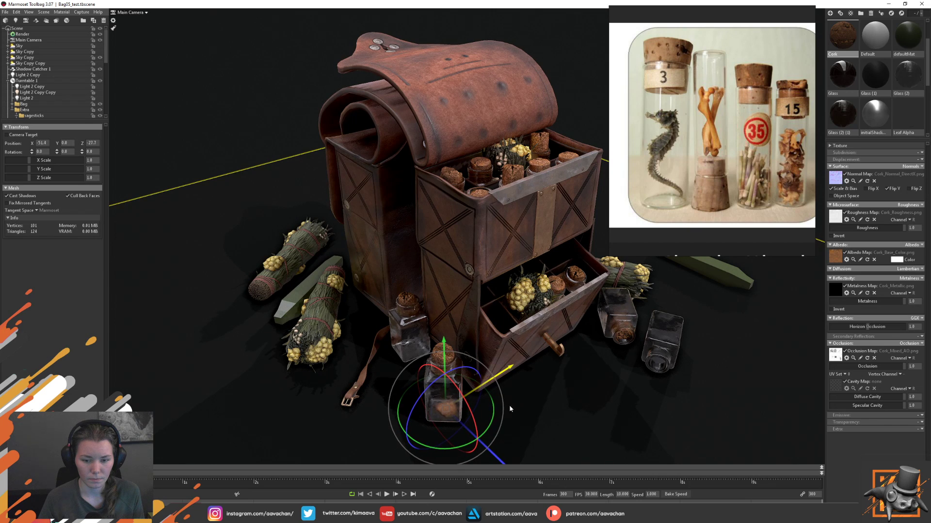
pyautogui.moveTo(495, 458); pyautogui.dragTo(491, 454)
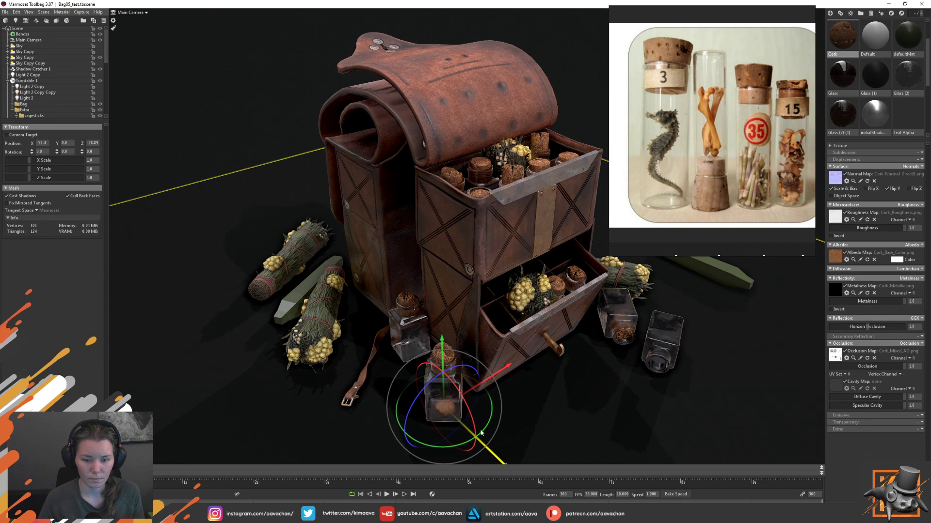
pyautogui.moveTo(441, 344); pyautogui.dragTo(443, 310)
pyautogui.moveTo(443, 310); pyautogui.dragTo(445, 334)
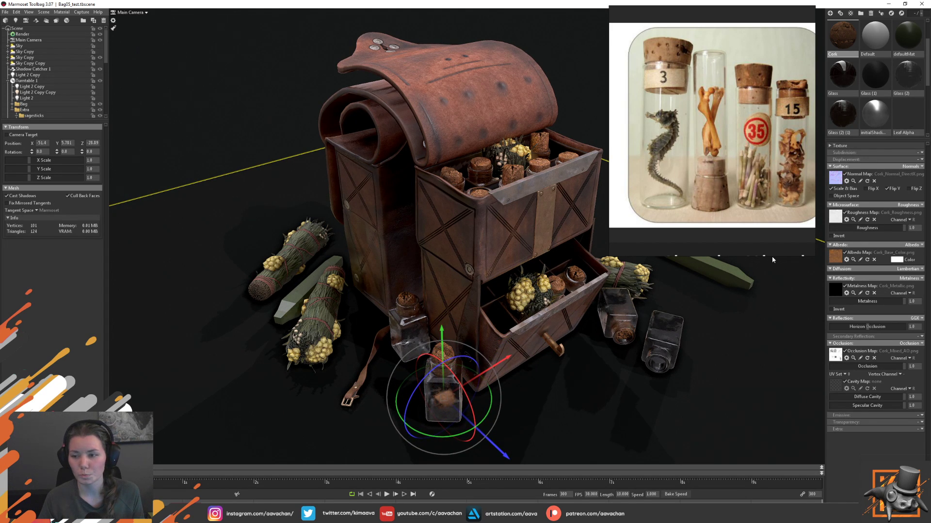
# - Select the Glass (2) material and compare its Roughness Map and Invert toggles
pyautogui.click(910, 85)
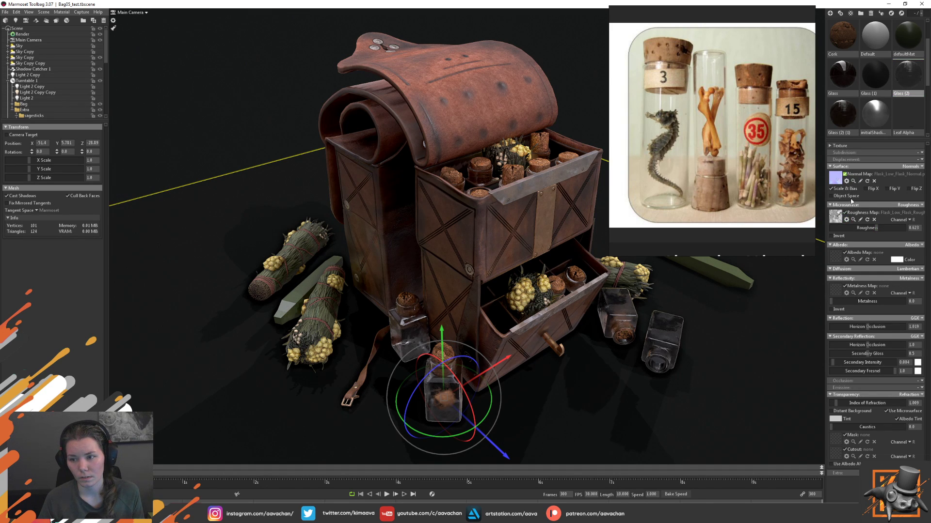
pyautogui.click(848, 213)
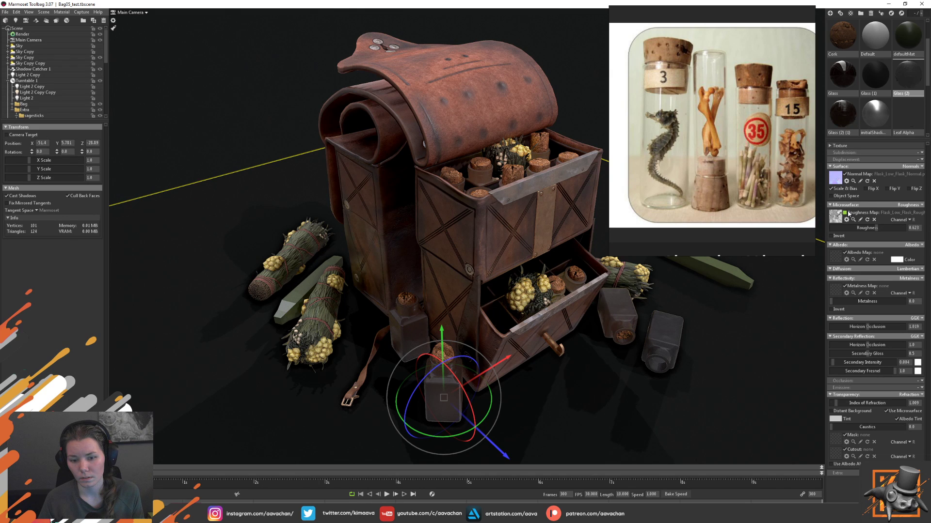
pyautogui.click(848, 213)
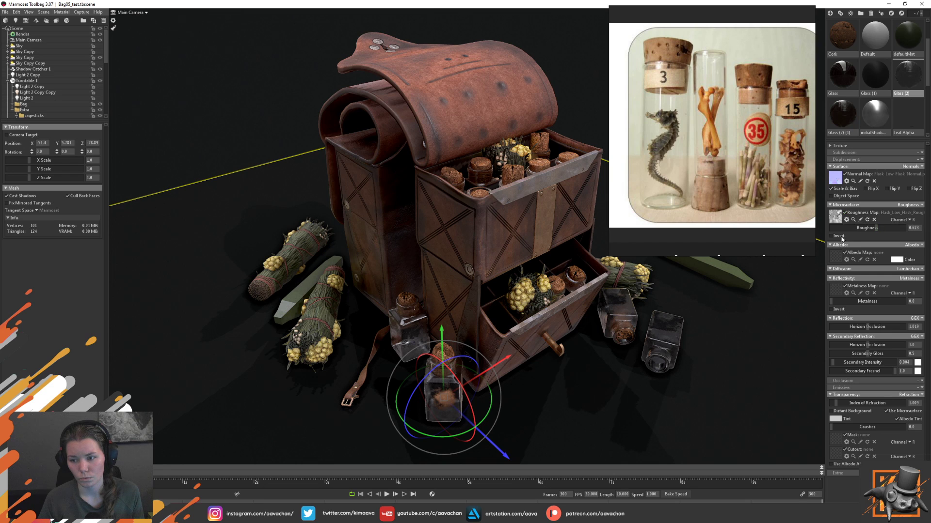
pyautogui.click(845, 236)
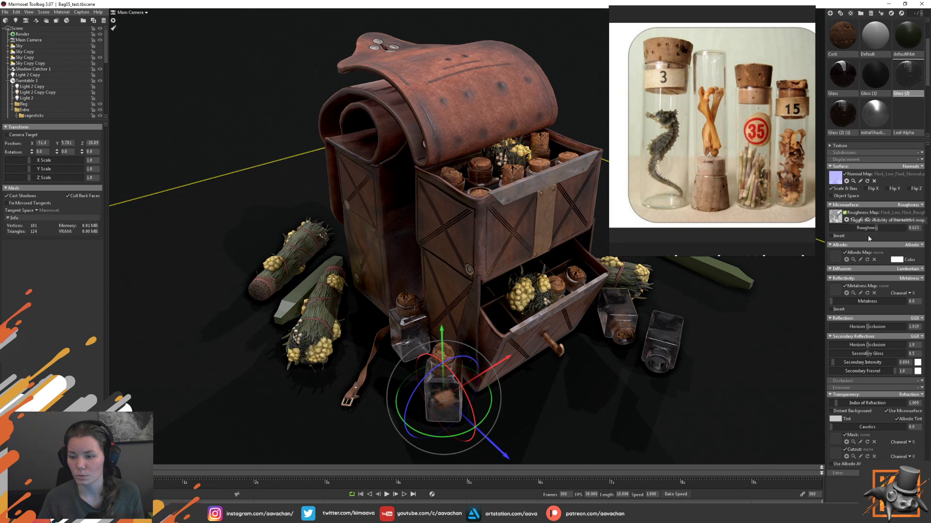
pyautogui.click(845, 212)
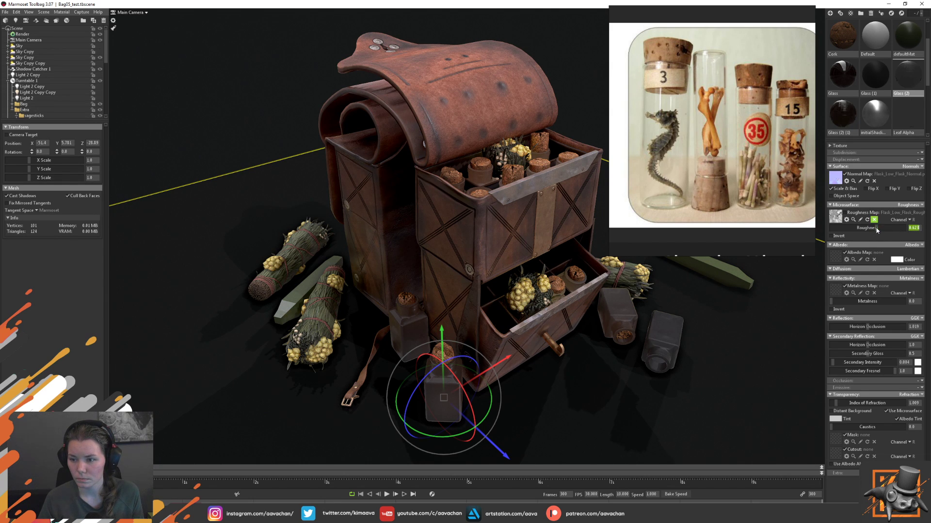
# - Raise the Glass (2) roughness to 0.475, keeping the bottles clear
pyautogui.moveTo(873, 226); pyautogui.dragTo(838, 228)
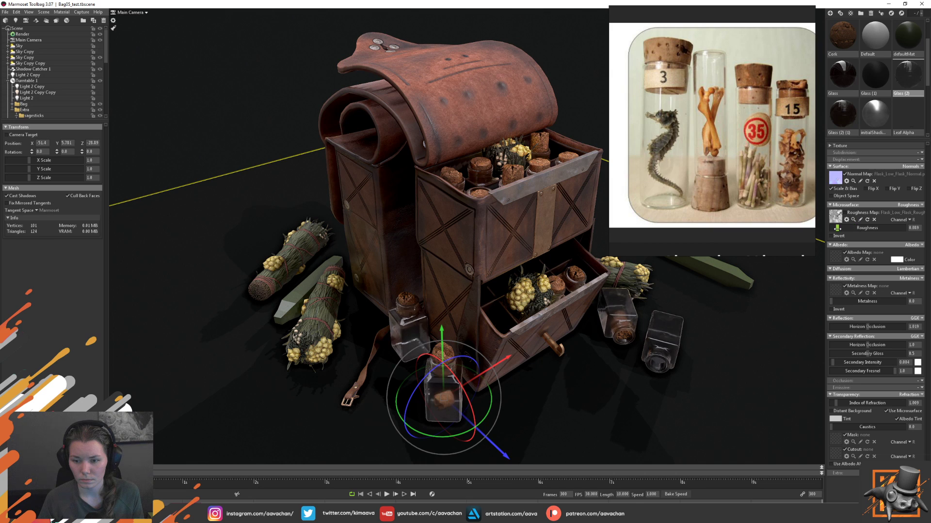
pyautogui.click(275, 136)
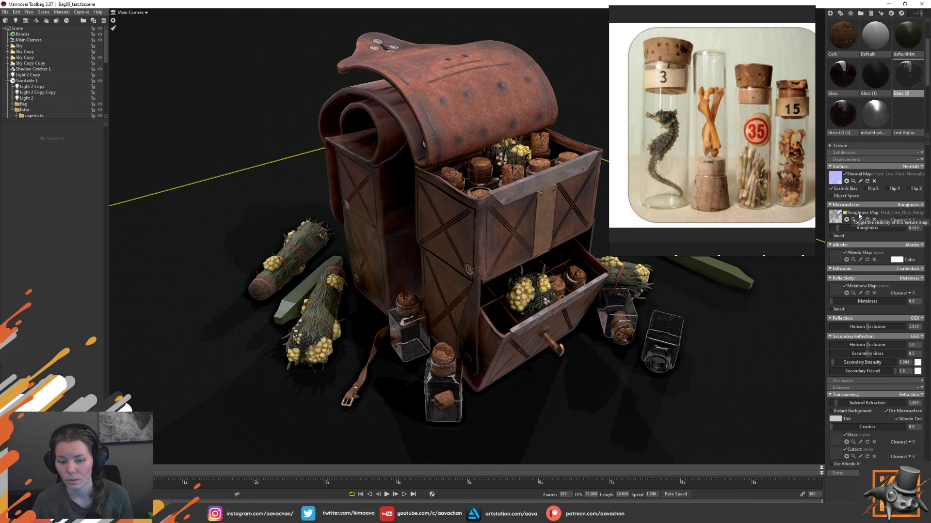
pyautogui.moveTo(838, 228); pyautogui.dragTo(865, 233)
pyautogui.click(898, 228)
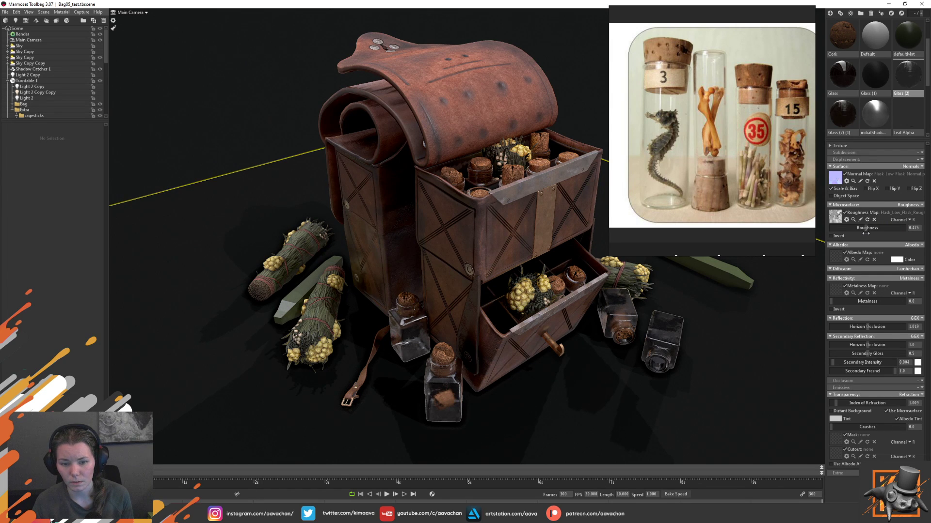
pyautogui.click(845, 213)
pyautogui.click(845, 213)
# - Inspect the cork_singles group and its default child mesh in the scene outliner
pyautogui.scroll(-6, 71, 99)
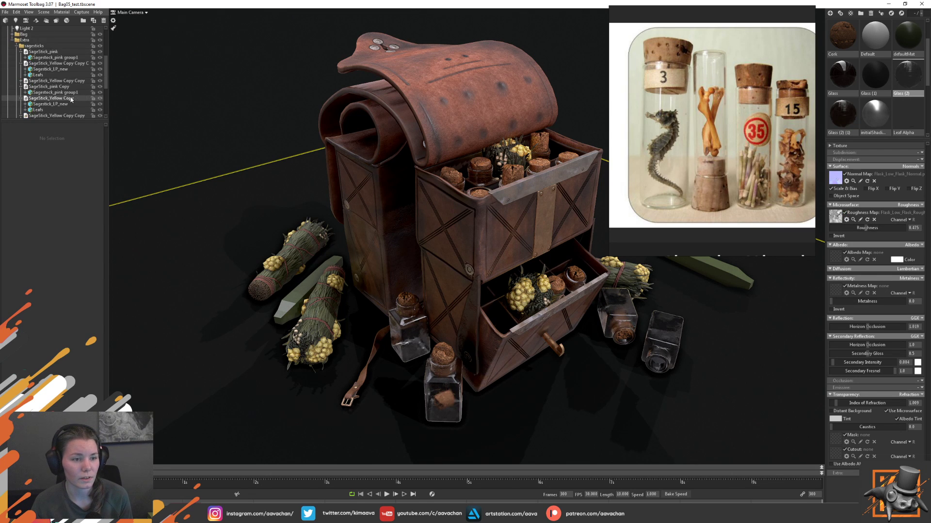
pyautogui.scroll(-4, 68, 104)
pyautogui.click(28, 110)
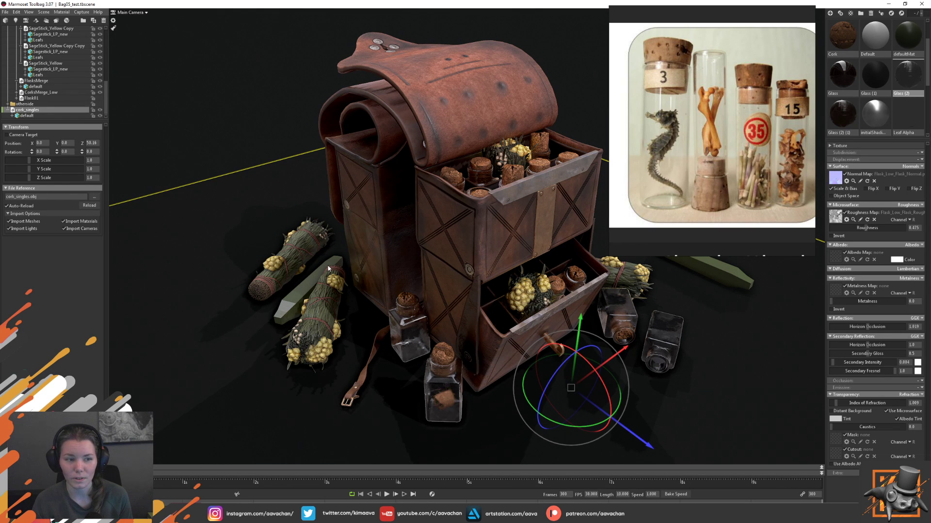
pyautogui.click(27, 115)
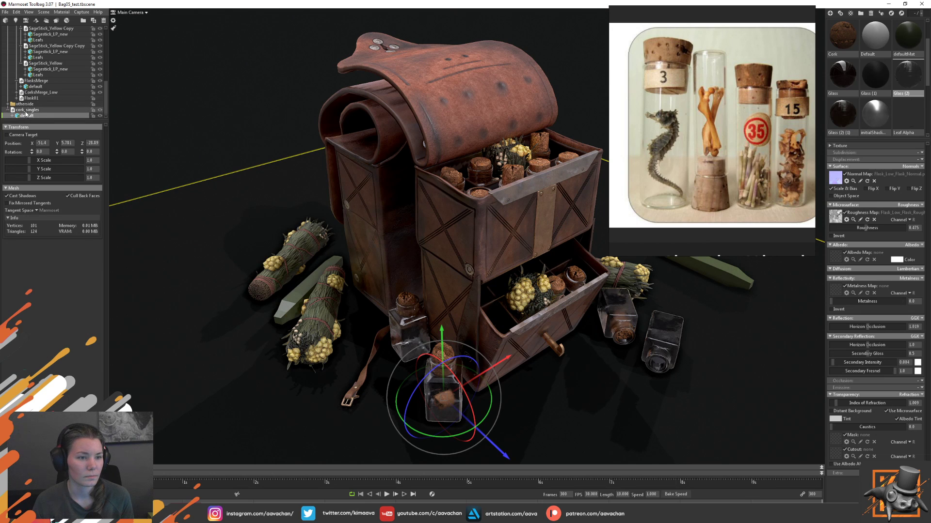
pyautogui.click(26, 110)
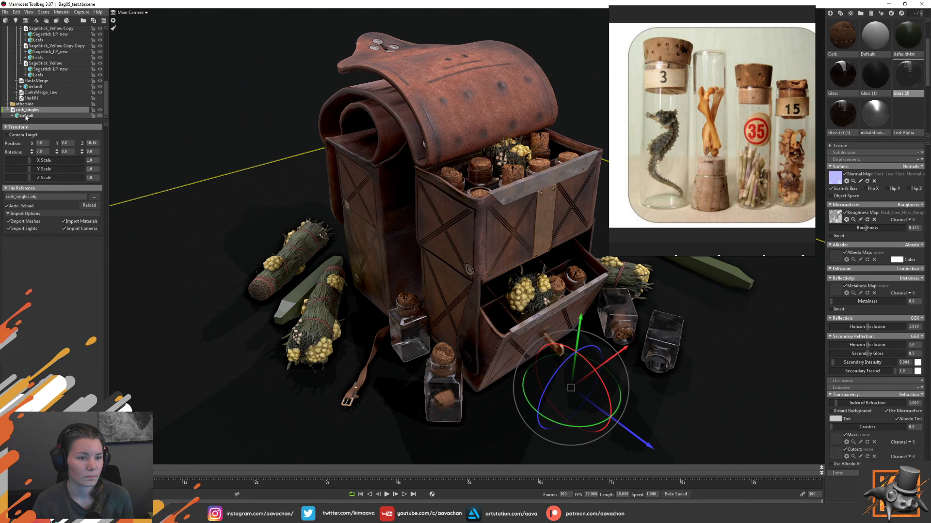
pyautogui.click(27, 116)
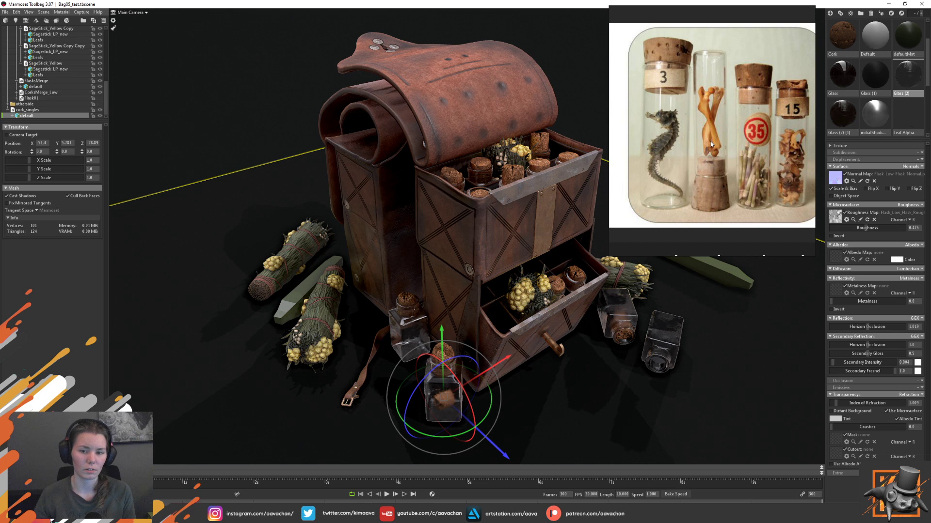
# - Zoom and pan the PureRef board beside Marmoset to inspect the tube bottle references
pyautogui.scroll(-3, 752, 148)
pyautogui.scroll(-2, 754, 160)
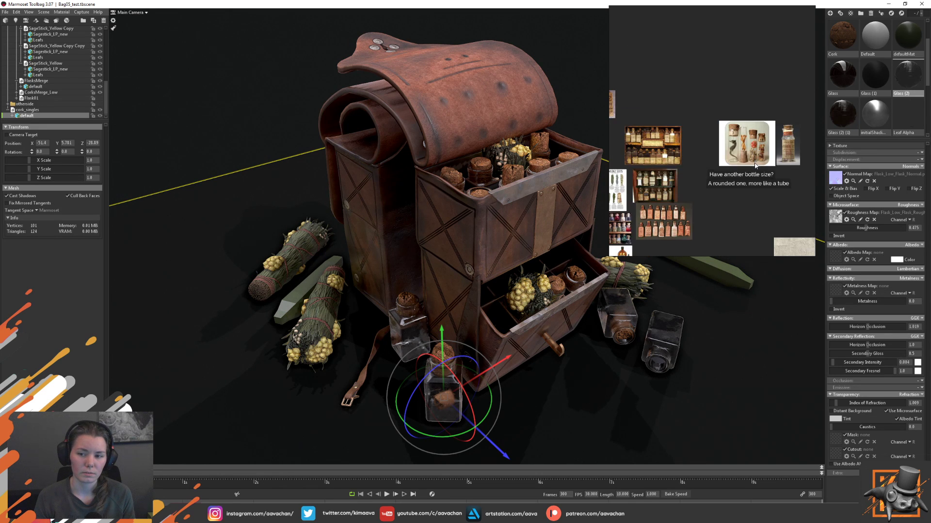
pyautogui.scroll(-2, 756, 168)
pyautogui.scroll(2, 737, 168)
pyautogui.scroll(2, 717, 167)
pyautogui.scroll(2, 707, 163)
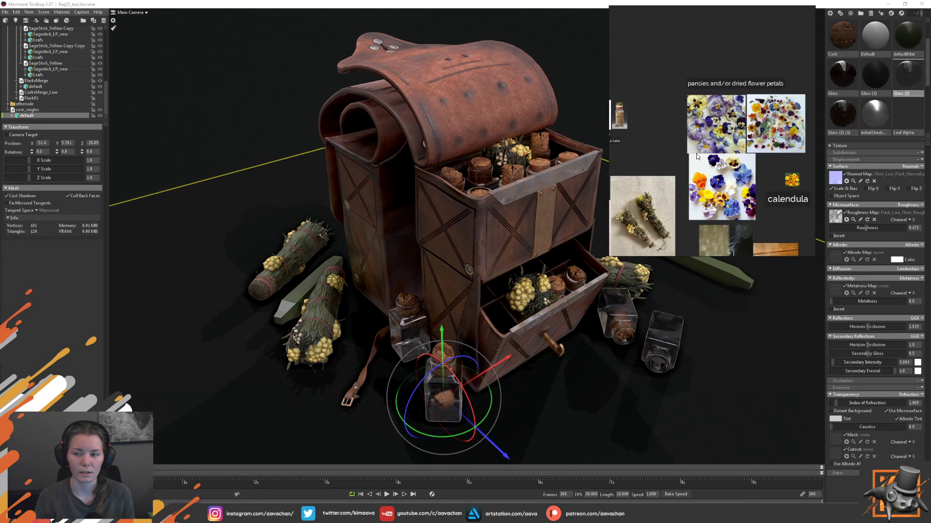
pyautogui.scroll(2, 702, 159)
pyautogui.scroll(-2, 698, 164)
pyautogui.scroll(-2, 693, 170)
pyautogui.scroll(-2, 688, 177)
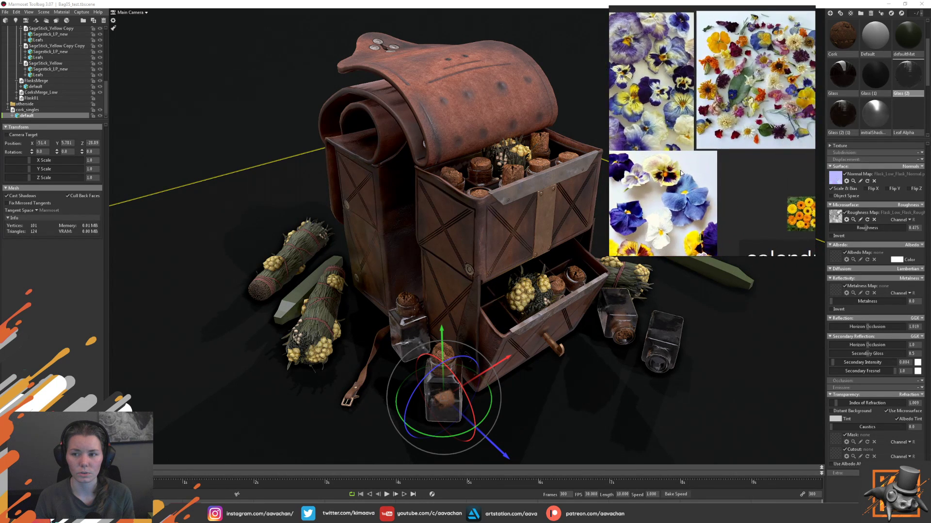
pyautogui.scroll(5, 683, 183)
pyautogui.moveTo(683, 184); pyautogui.dragTo(660, 185, button='middle')
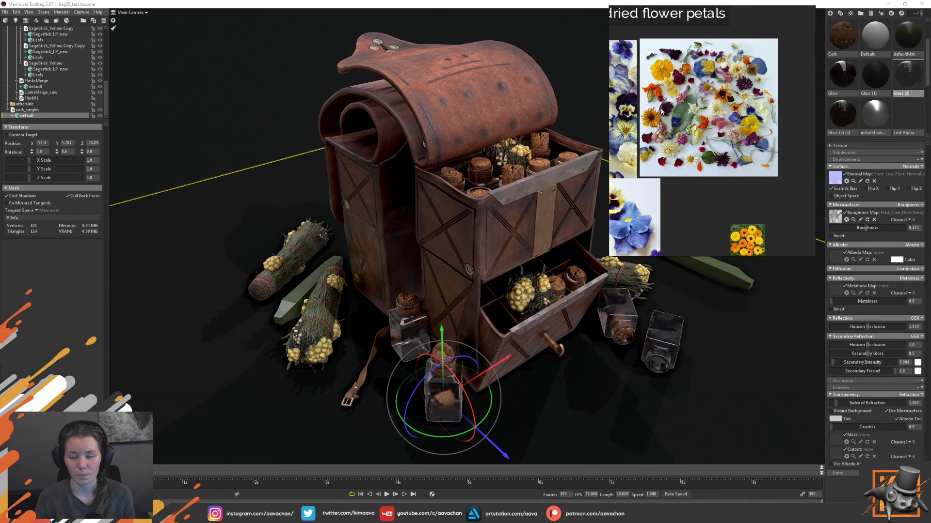
pyautogui.scroll(-2, 713, 144)
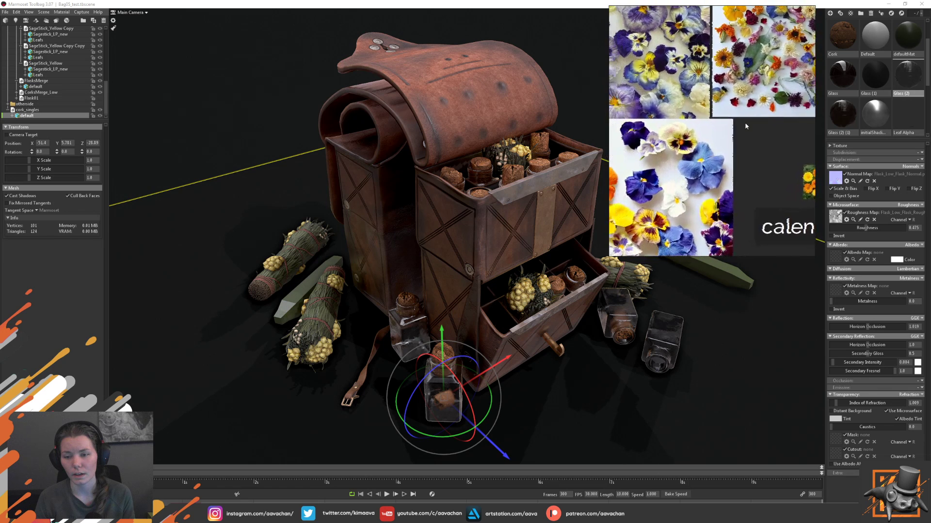
pyautogui.scroll(2, 714, 144)
pyautogui.scroll(2, 733, 153)
pyautogui.scroll(2, 767, 168)
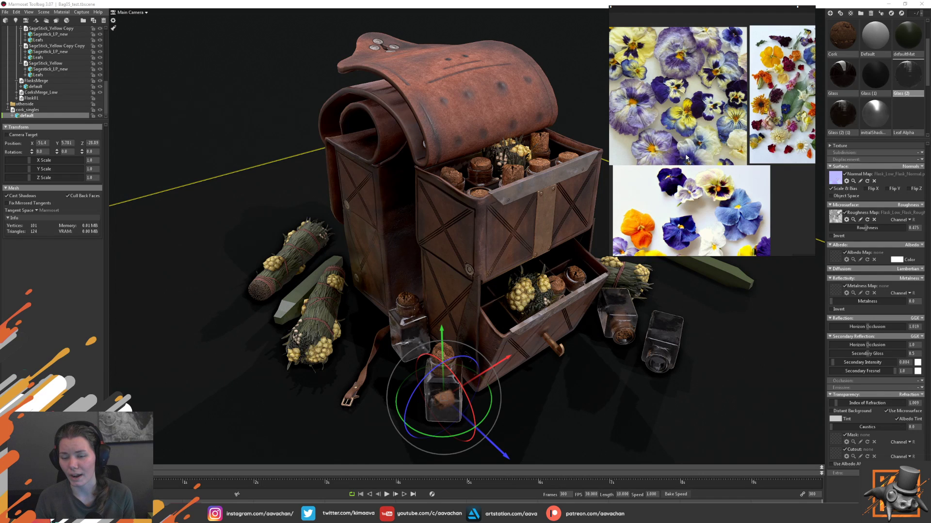
pyautogui.scroll(2, 711, 122)
pyautogui.scroll(2, 710, 109)
pyautogui.scroll(2, 709, 109)
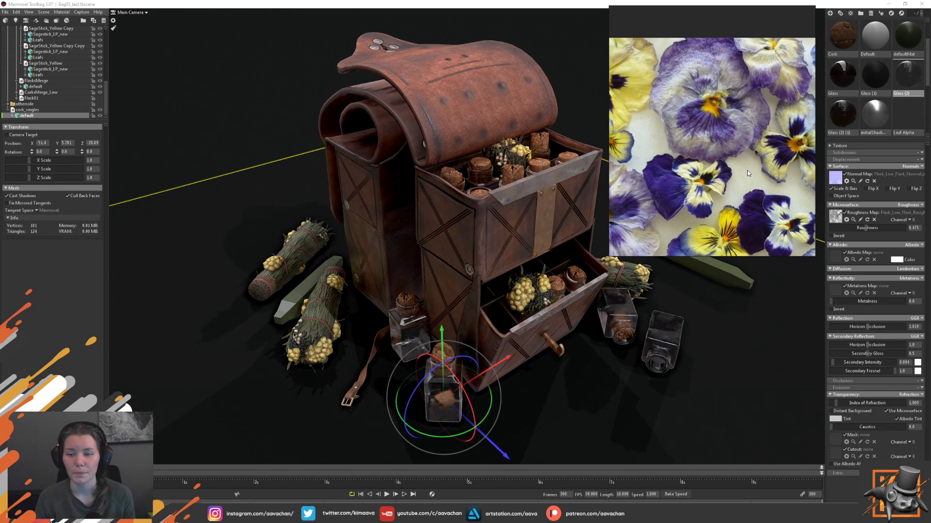
pyautogui.scroll(-3, 746, 170)
pyautogui.scroll(-3, 746, 171)
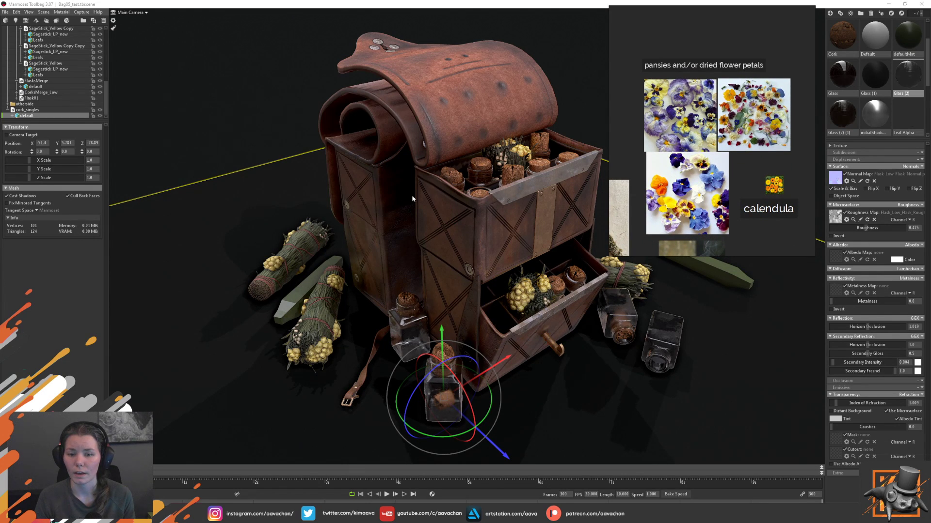
# - Bring the bottle reference photos into view and zoom in to study them
pyautogui.moveTo(630, 121); pyautogui.dragTo(735, 127, button='middle')
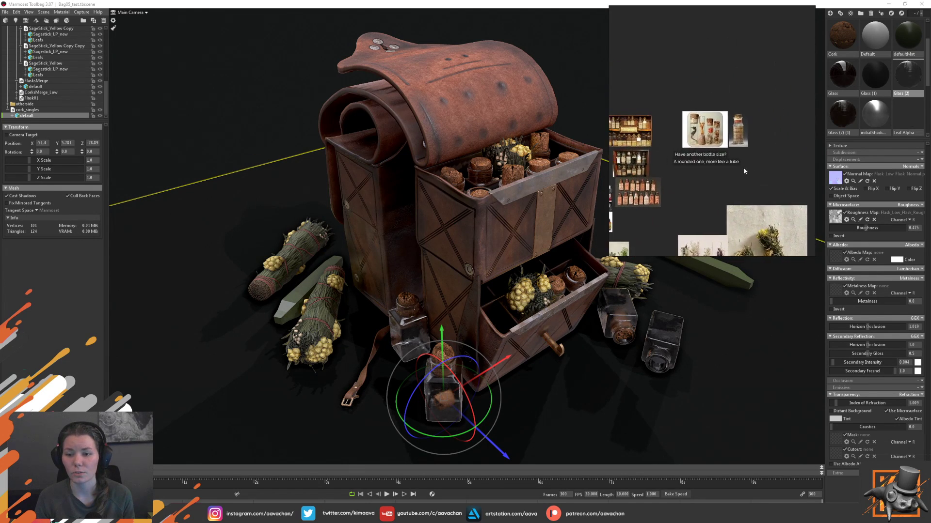
pyautogui.scroll(2, 734, 127)
pyautogui.scroll(2, 728, 135)
pyautogui.scroll(1, 718, 146)
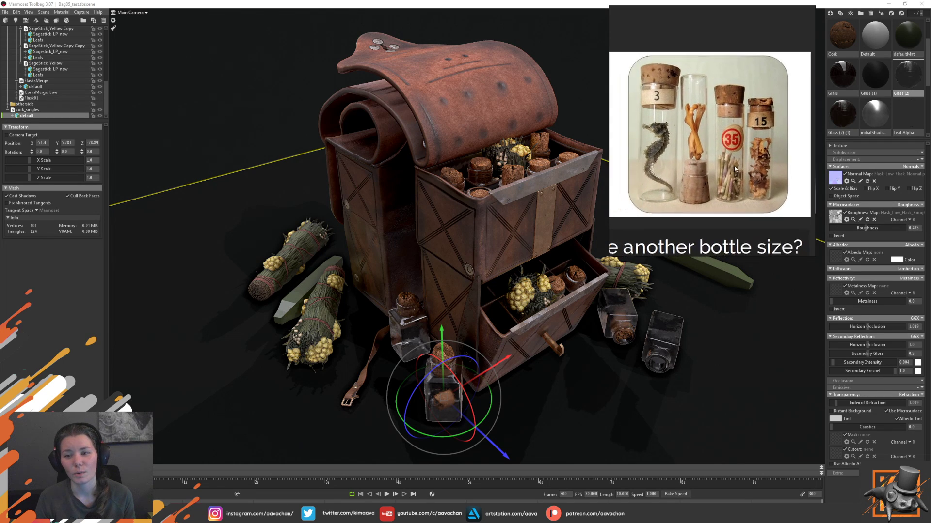
pyautogui.scroll(1, 710, 154)
pyautogui.scroll(1, 711, 154)
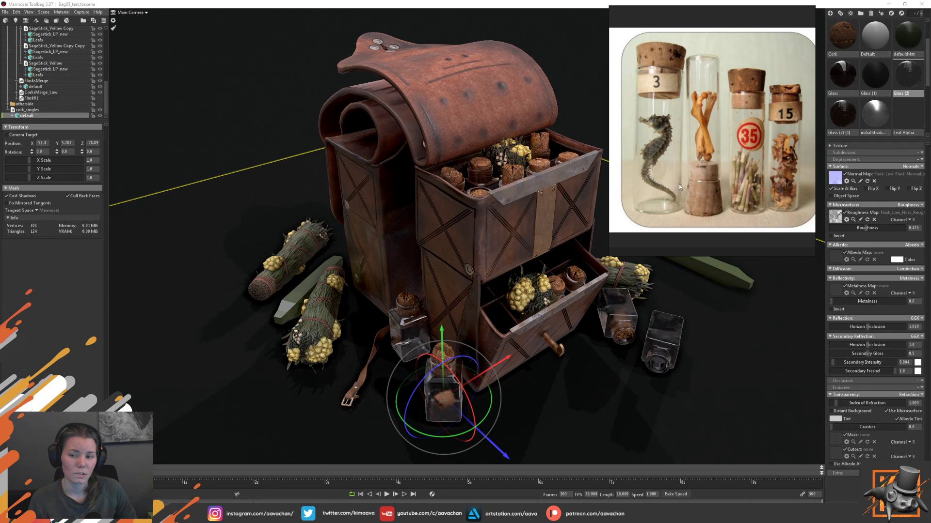
pyautogui.scroll(-3, 679, 184)
pyautogui.scroll(-3, 741, 178)
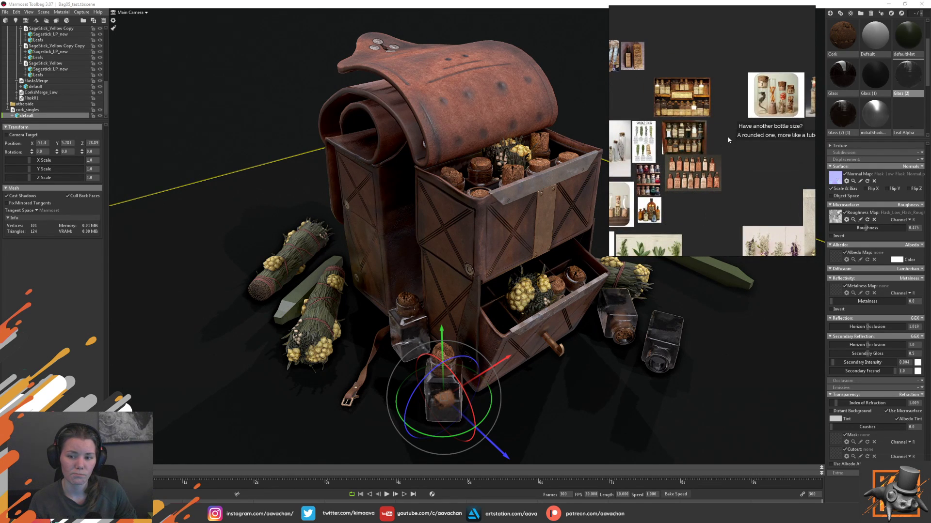
pyautogui.scroll(2, 668, 185)
pyautogui.scroll(2, 668, 185)
pyautogui.scroll(3, 715, 191)
pyautogui.scroll(2, 714, 191)
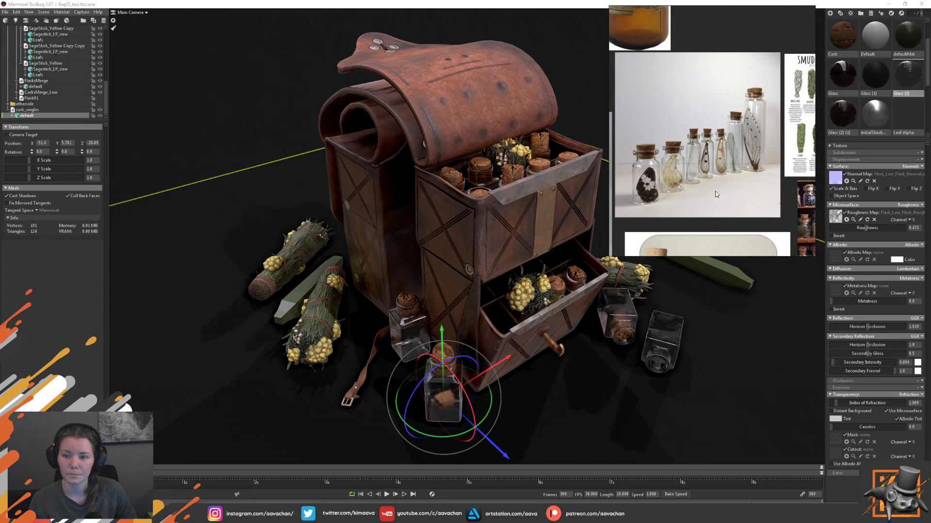
pyautogui.scroll(1, 715, 192)
pyautogui.scroll(-2, 714, 192)
pyautogui.scroll(-2, 717, 203)
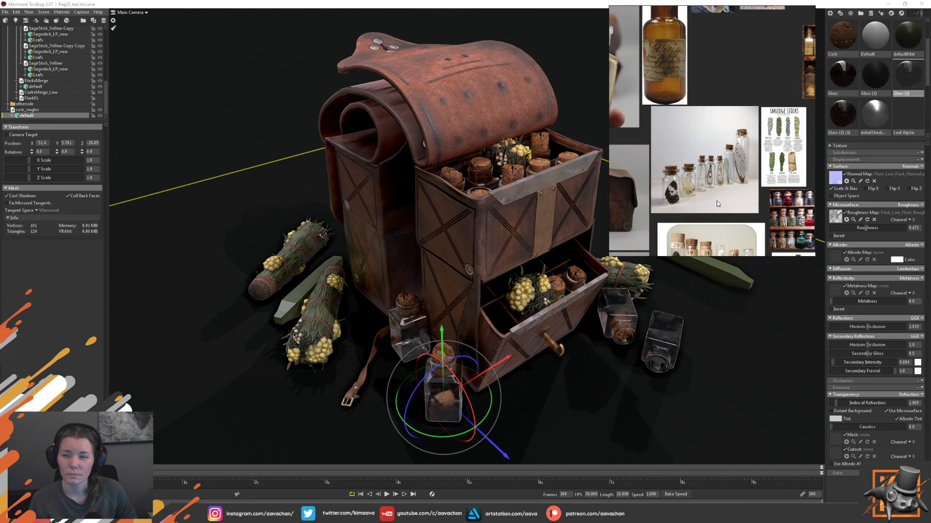
pyautogui.scroll(-1, 718, 204)
pyautogui.scroll(-2, 727, 204)
pyautogui.scroll(3, 728, 204)
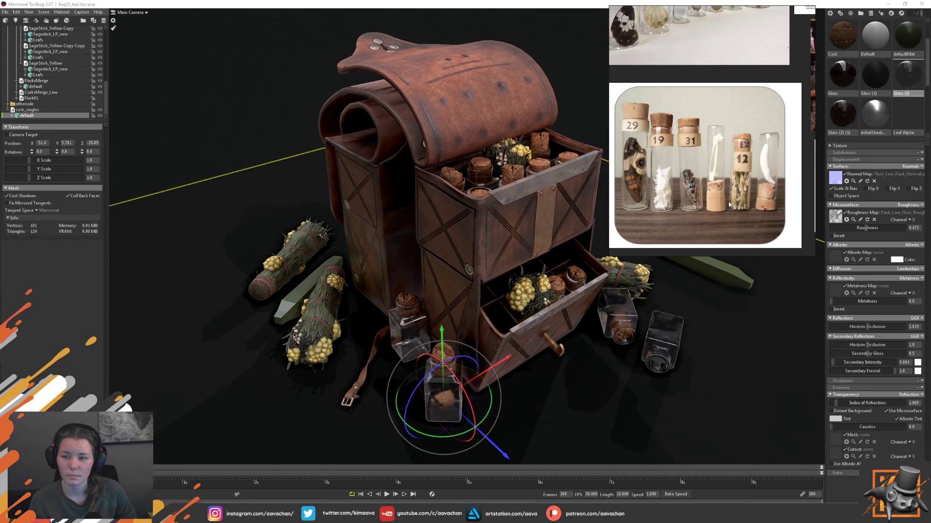
pyautogui.scroll(2, 728, 203)
pyautogui.scroll(-1, 729, 203)
pyautogui.scroll(1, 729, 204)
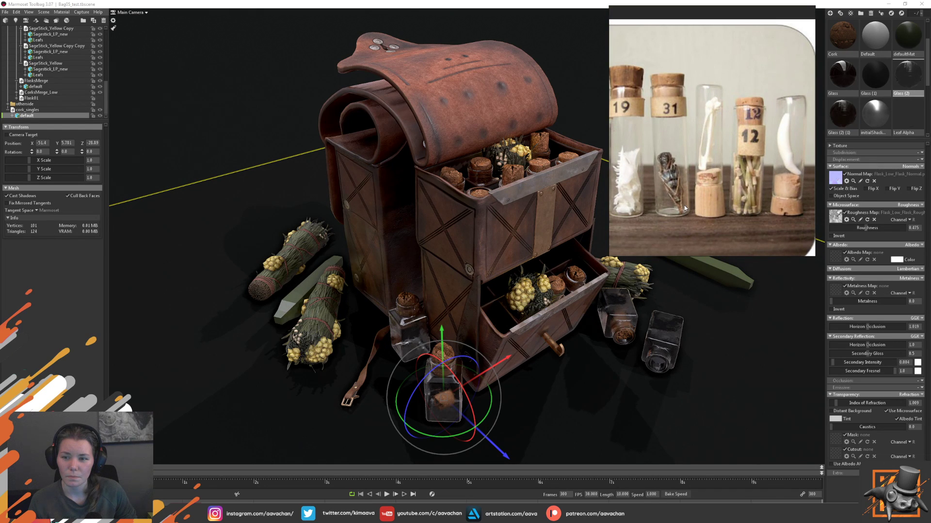
# - Shift the numbered-bottle photo to reveal bottle 29 and zoom around it
pyautogui.moveTo(684, 205); pyautogui.dragTo(725, 202, button='middle')
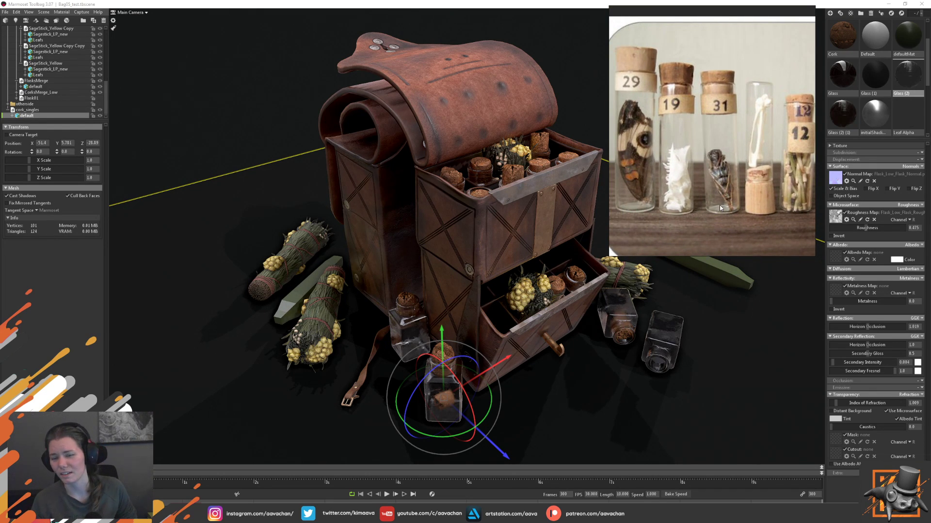
pyautogui.scroll(-1, 742, 170)
pyautogui.scroll(-2, 743, 170)
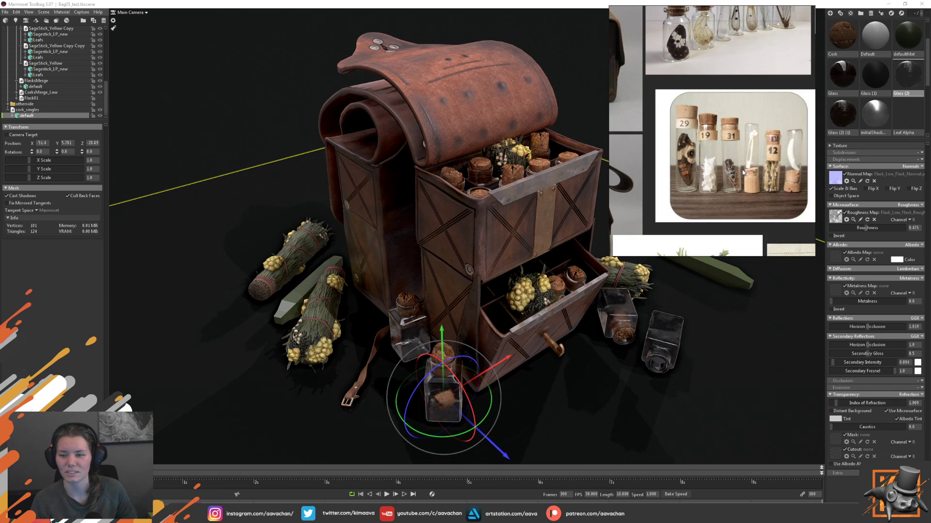
pyautogui.scroll(-1, 722, 160)
pyautogui.scroll(-1, 701, 152)
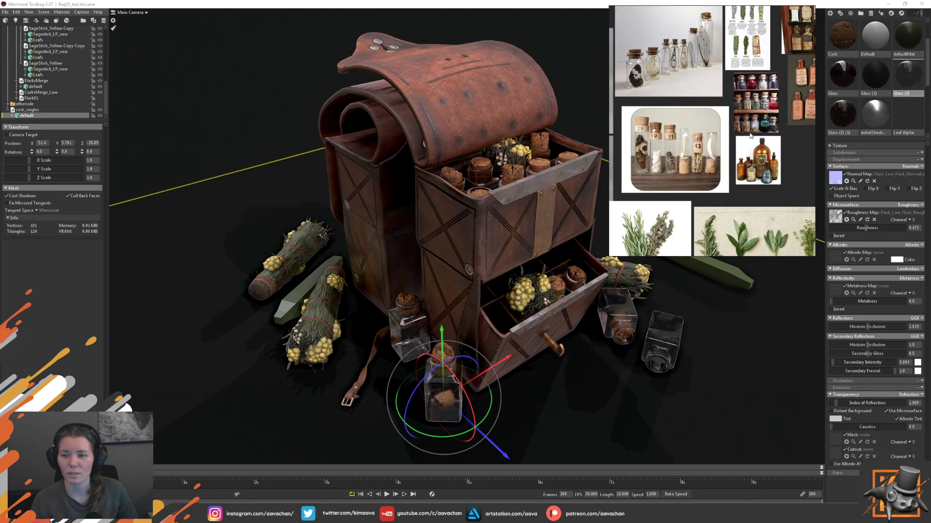
pyautogui.scroll(1, 702, 151)
pyautogui.scroll(-1, 735, 168)
pyautogui.scroll(2, 735, 169)
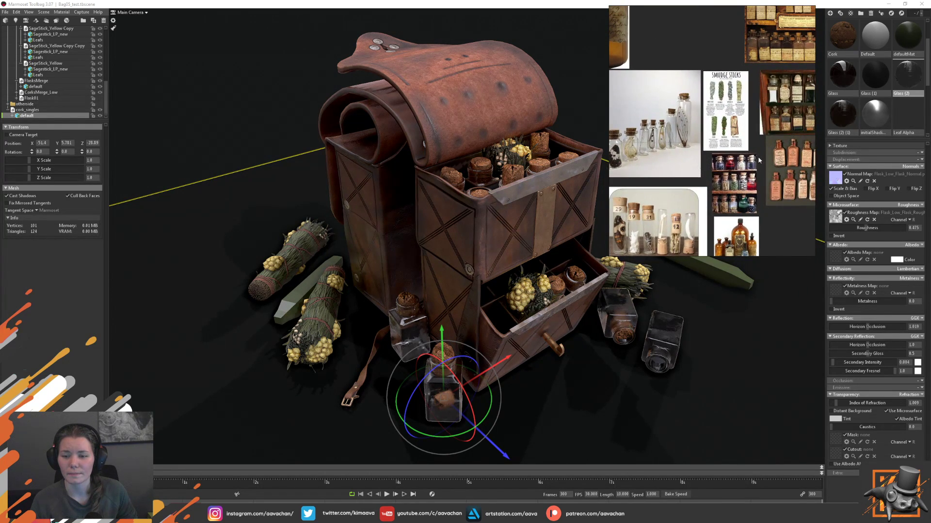
pyautogui.scroll(2, 758, 158)
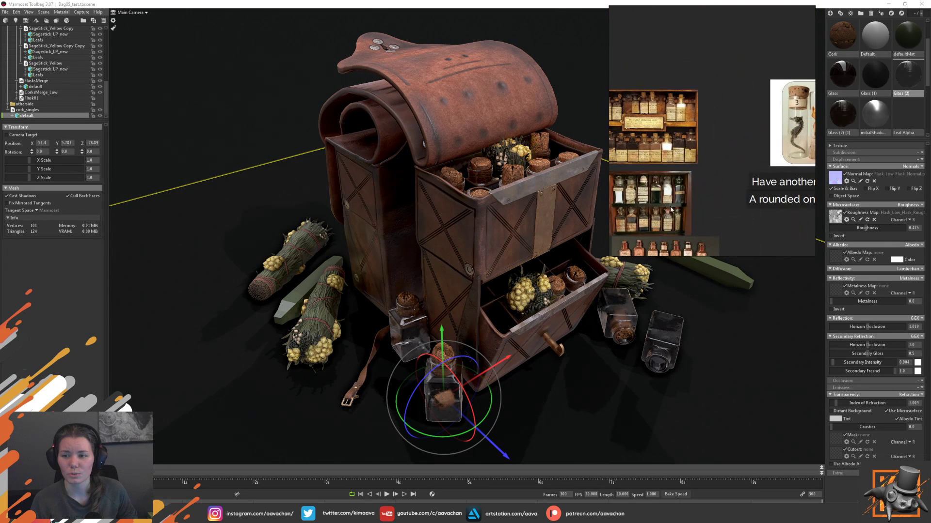
# - Bring the apothecary cabinet photos and bottle-size note into view
pyautogui.moveTo(727, 160)
pyautogui.mouseDown(button='middle')
pyautogui.moveTo(698, 203)
pyautogui.moveTo(785, 184)
pyautogui.mouseUp(button='middle')
pyautogui.scroll(2, 788, 182)
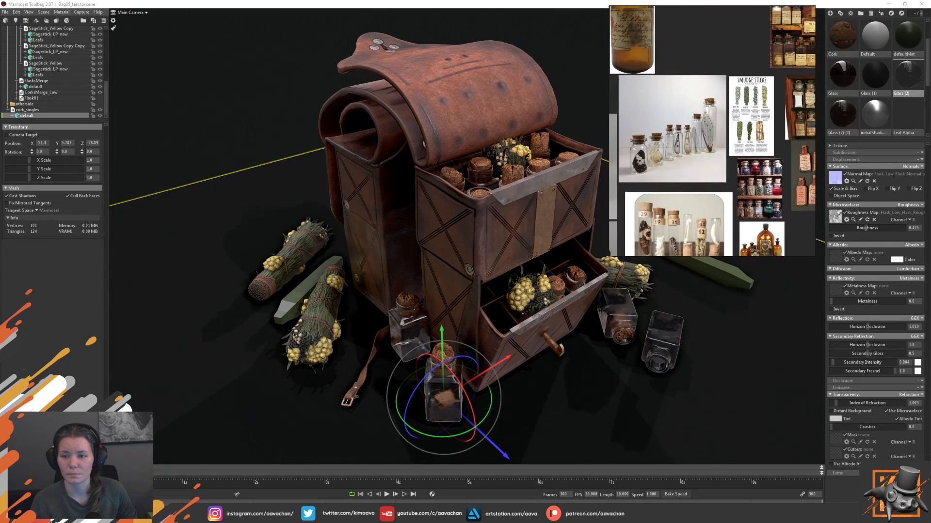
pyautogui.scroll(1, 789, 181)
pyautogui.moveTo(699, 82)
pyautogui.mouseDown(button='middle')
pyautogui.moveTo(713, 112)
pyautogui.moveTo(664, 123)
pyautogui.mouseUp(button='middle')
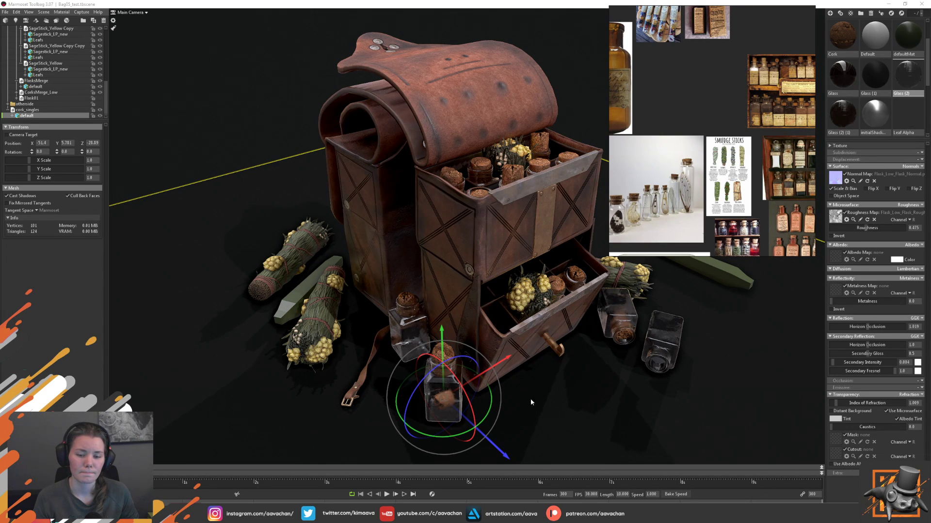
# - Briefly select cork_singles, clear the selection, and pan the board to the seahorse bottle image
pyautogui.click(29, 110)
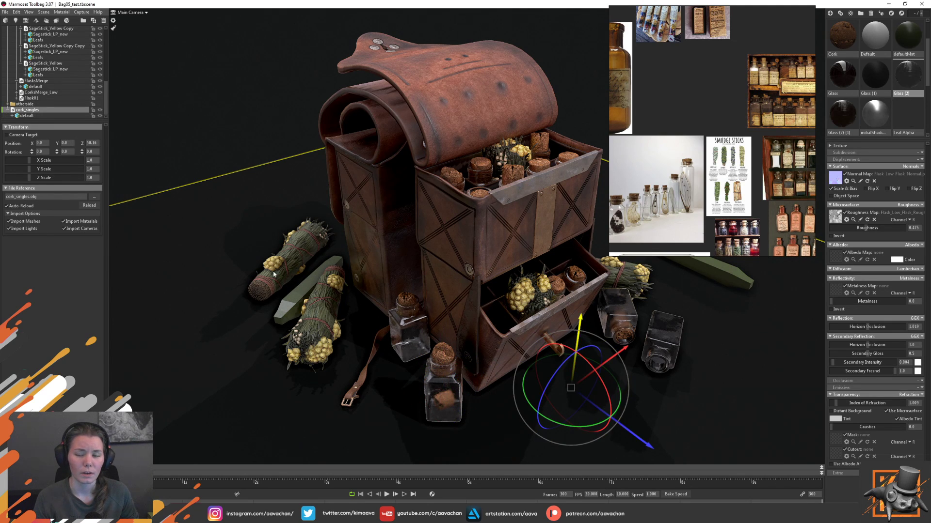
pyautogui.click(211, 126)
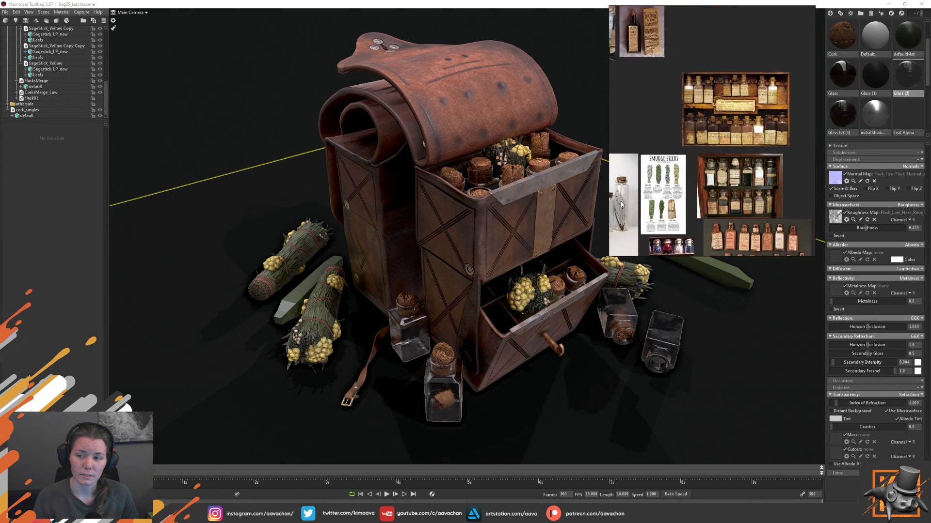
pyautogui.moveTo(701, 182)
pyautogui.mouseDown(button='middle')
pyautogui.moveTo(703, 171)
pyautogui.moveTo(607, 192)
pyautogui.mouseUp(button='middle')
pyautogui.scroll(-2, 607, 192)
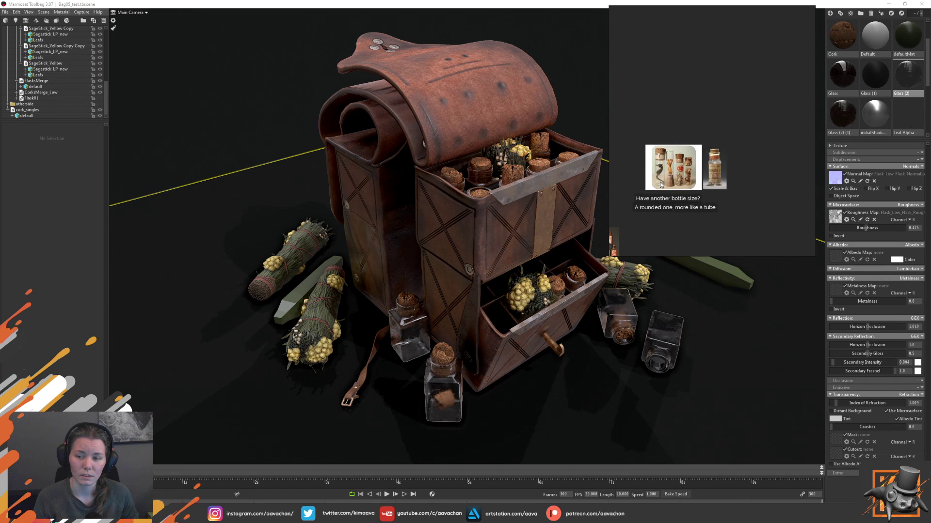
pyautogui.scroll(-1, 651, 205)
pyautogui.scroll(3, 671, 169)
pyautogui.scroll(1, 669, 167)
# - Zoom the reference board onto the pansy and dried petal photos and calendula note
pyautogui.moveTo(669, 167); pyautogui.dragTo(656, 149, button='middle')
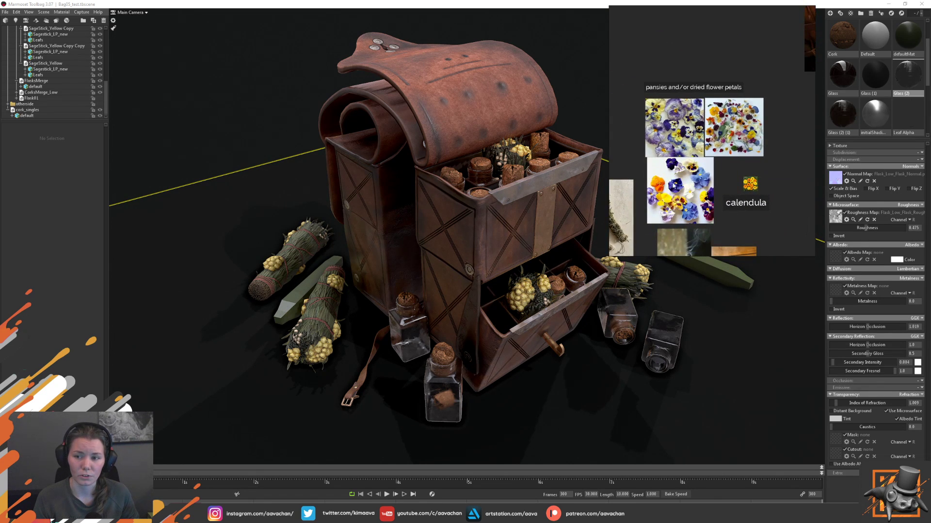
pyautogui.scroll(2, 706, 179)
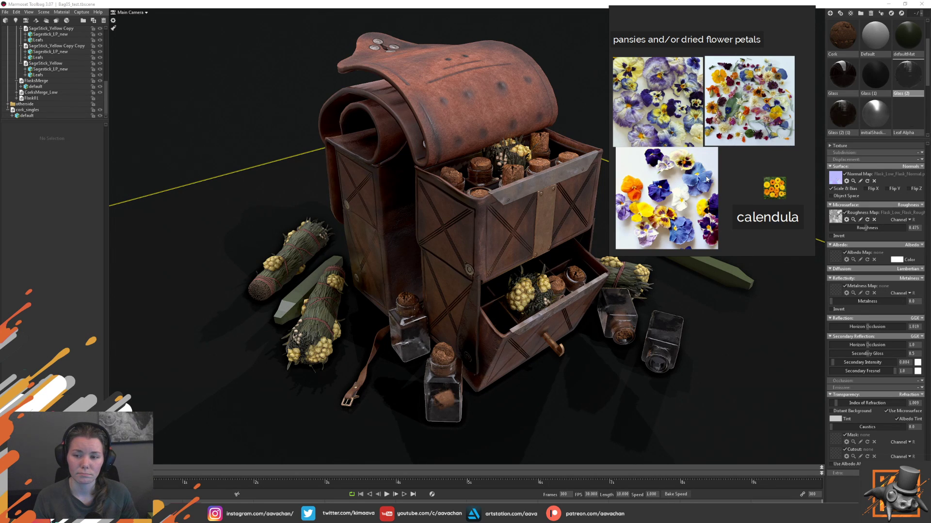
pyautogui.scroll(1, 705, 181)
pyautogui.scroll(1, 698, 188)
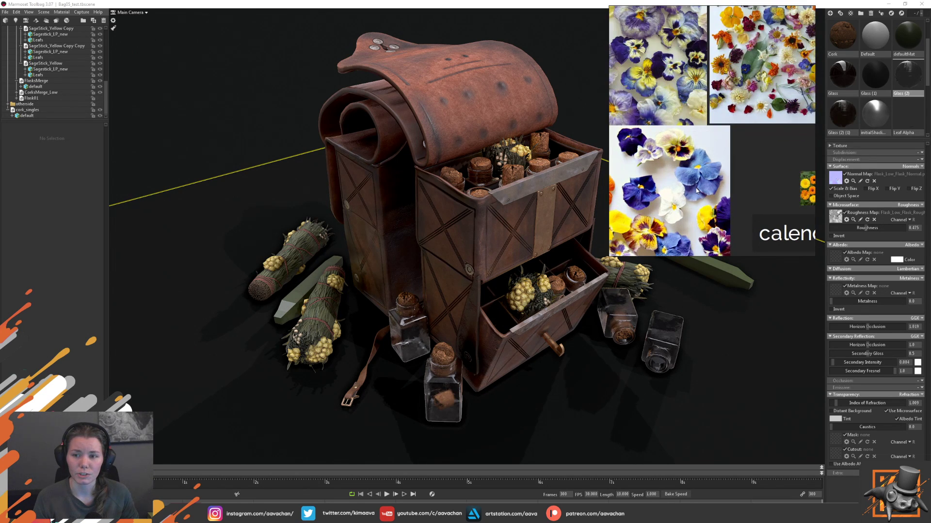
pyautogui.scroll(1, 697, 190)
pyautogui.scroll(-1, 696, 190)
pyautogui.scroll(-1, 696, 190)
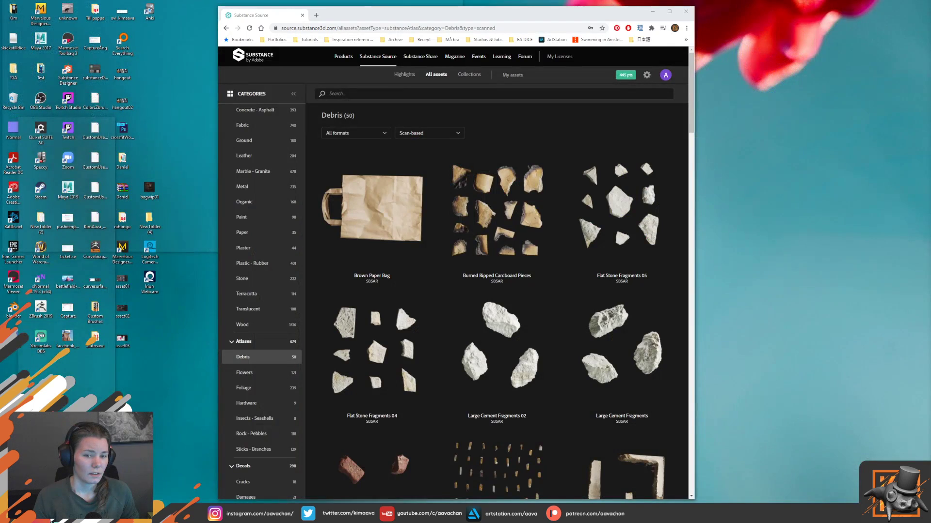
# - Show the Flowers atlas category in Substance Source and scroll through its assets
pyautogui.click(87, 502)
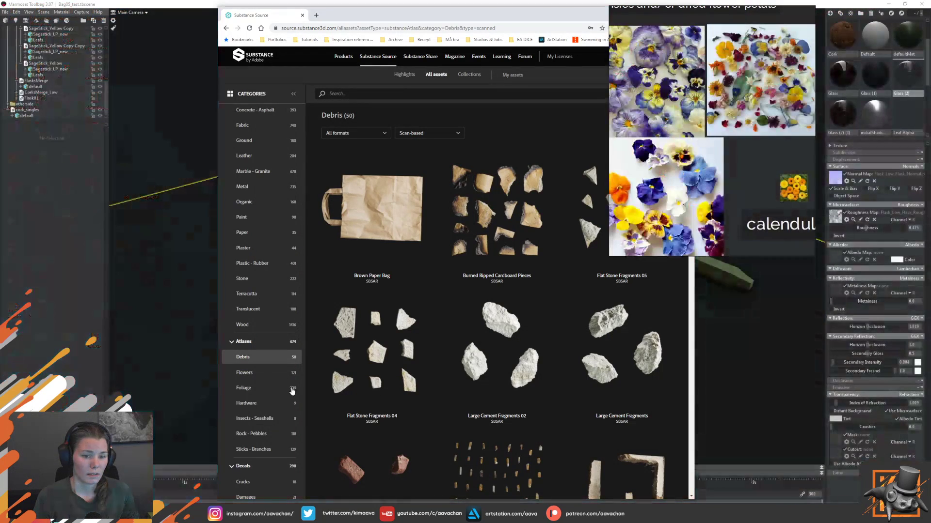
pyautogui.click(248, 374)
pyautogui.scroll(-2, 475, 357)
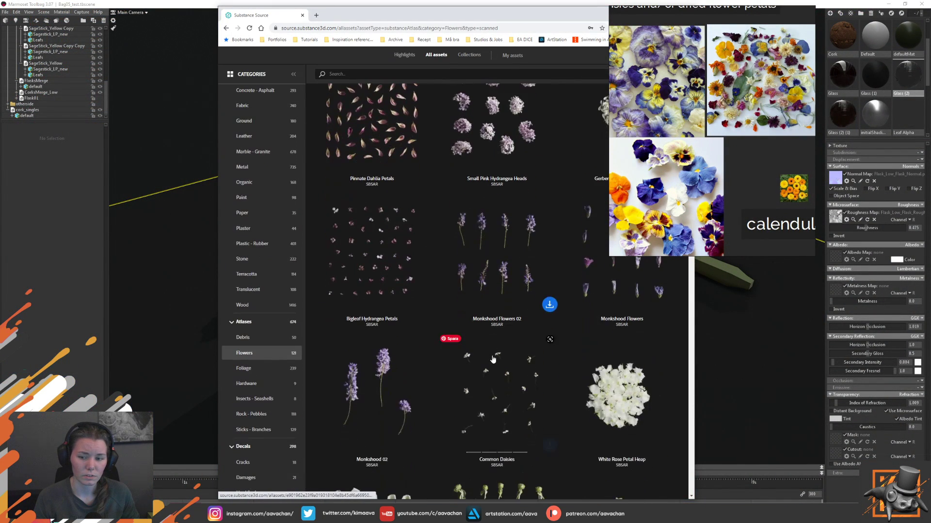
pyautogui.scroll(-5, 480, 358)
pyautogui.scroll(-3, 484, 359)
pyautogui.scroll(-1, 492, 359)
pyautogui.scroll(-5, 492, 359)
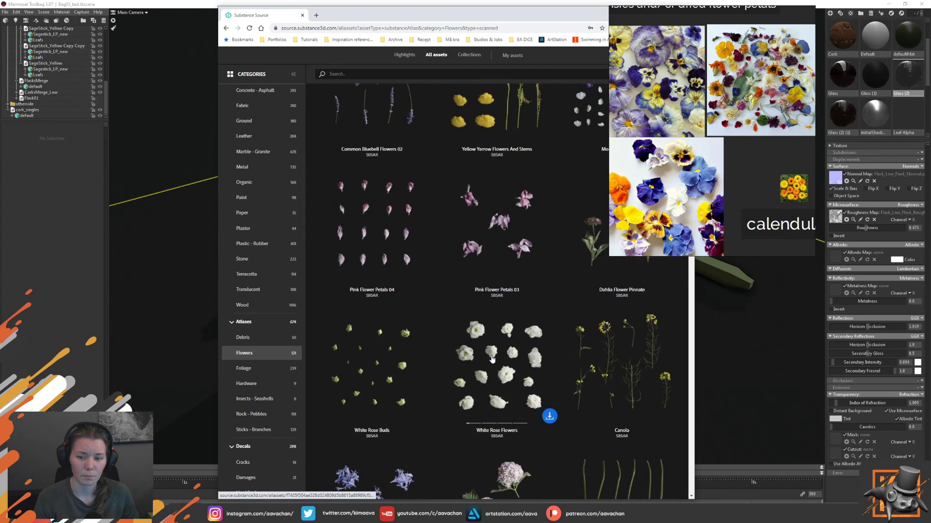
pyautogui.scroll(-4, 557, 330)
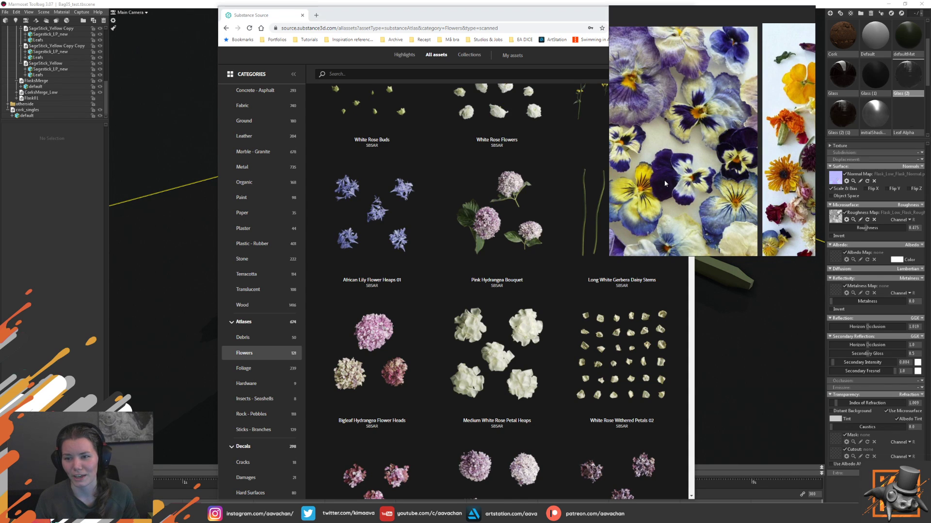
# - Browse the 121 Flowers atlases further, then dismiss the browser to return to Marmoset
pyautogui.scroll(2, 699, 176)
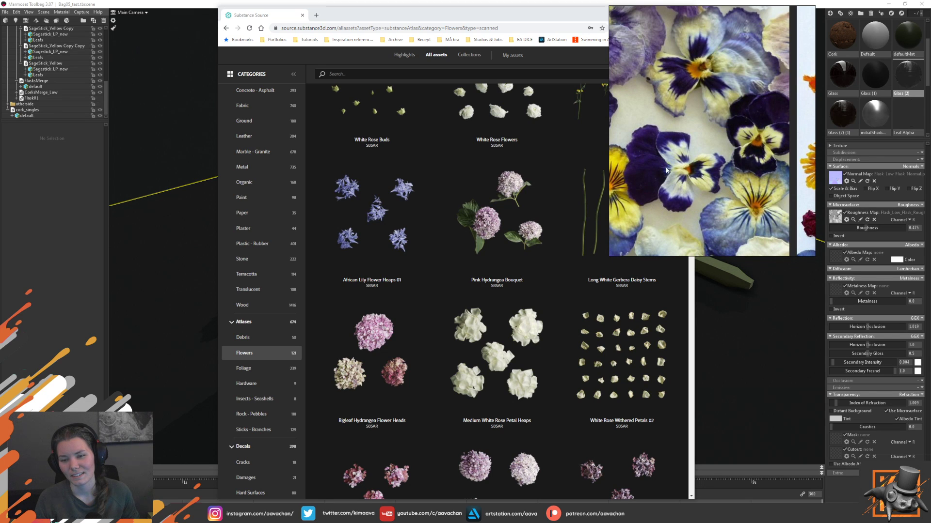
pyautogui.scroll(-3, 707, 189)
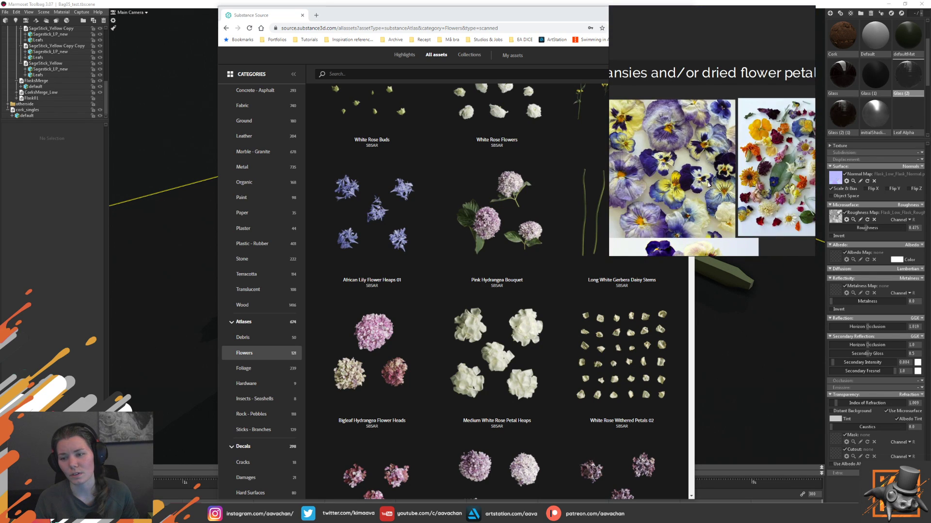
pyautogui.scroll(1, 705, 216)
pyautogui.scroll(1, 706, 217)
pyautogui.scroll(1, 708, 209)
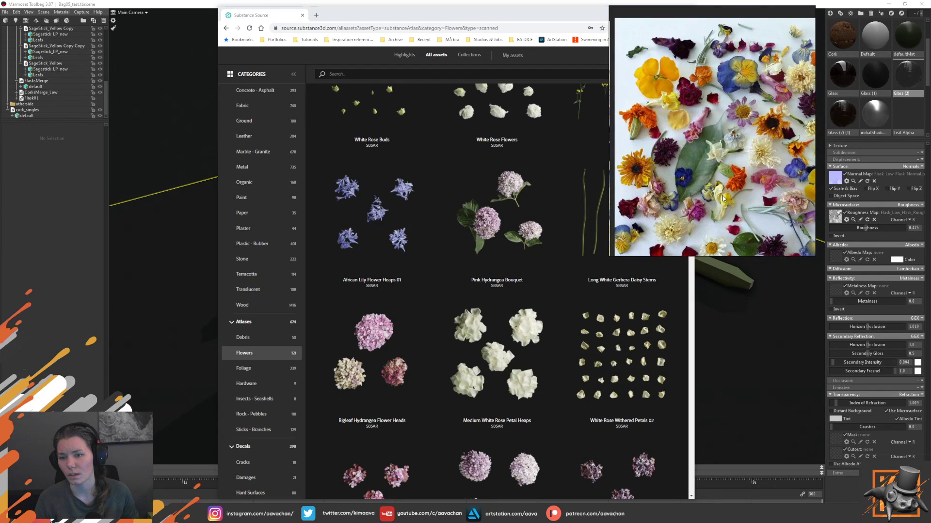
pyautogui.scroll(-2, 732, 194)
pyautogui.scroll(-1, 753, 175)
pyautogui.scroll(1, 732, 185)
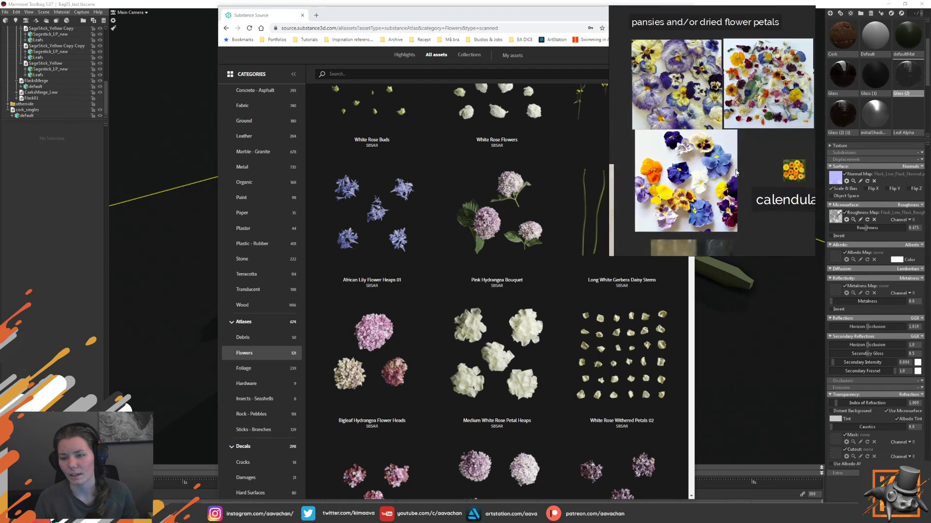
pyautogui.scroll(1, 712, 194)
pyautogui.scroll(1, 692, 201)
pyautogui.scroll(1, 692, 202)
pyautogui.scroll(1, 689, 206)
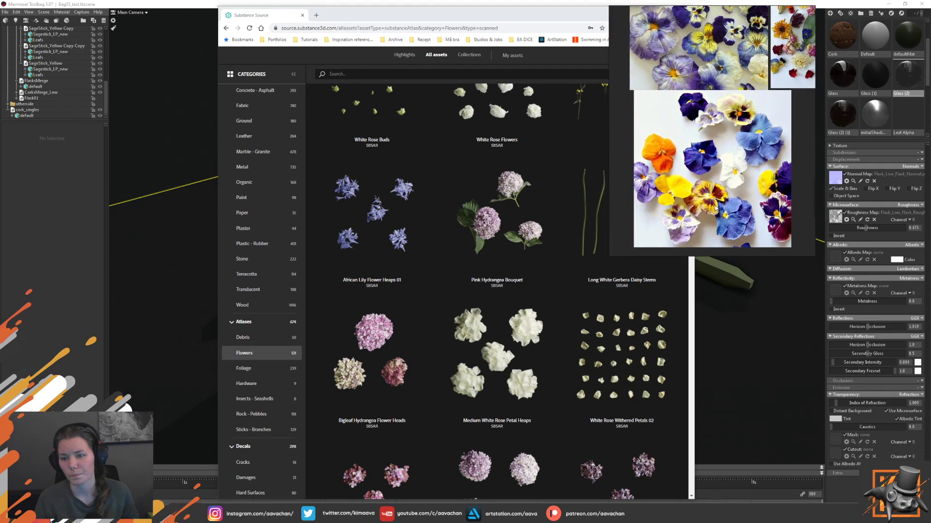
pyautogui.scroll(-1, 684, 213)
pyautogui.scroll(1, 682, 219)
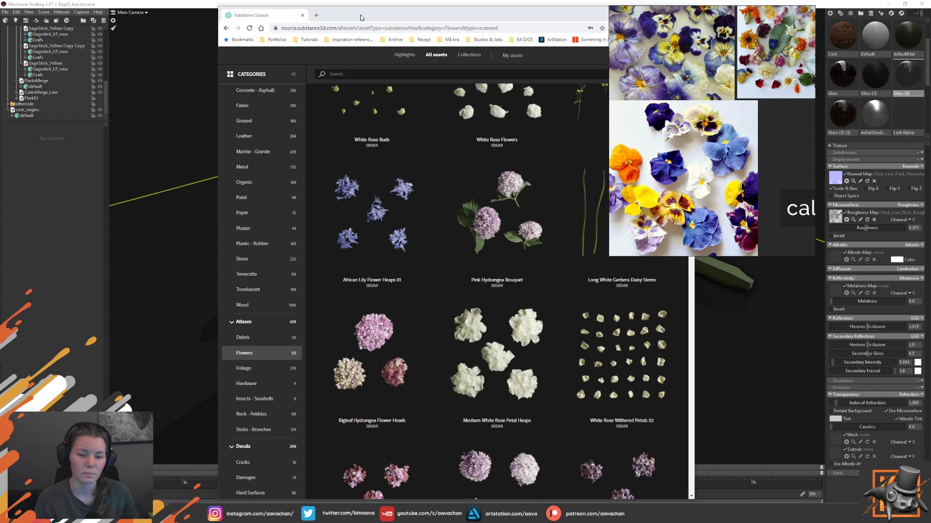
pyautogui.click(176, 139)
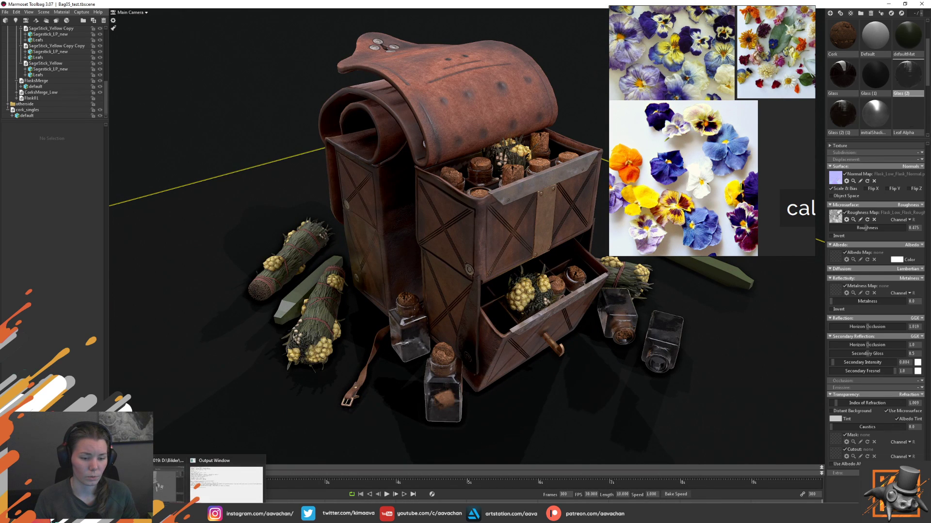
# - Switch to the Maya retopo scene and select the Flasks_Merge bottles object
pyautogui.click(168, 485)
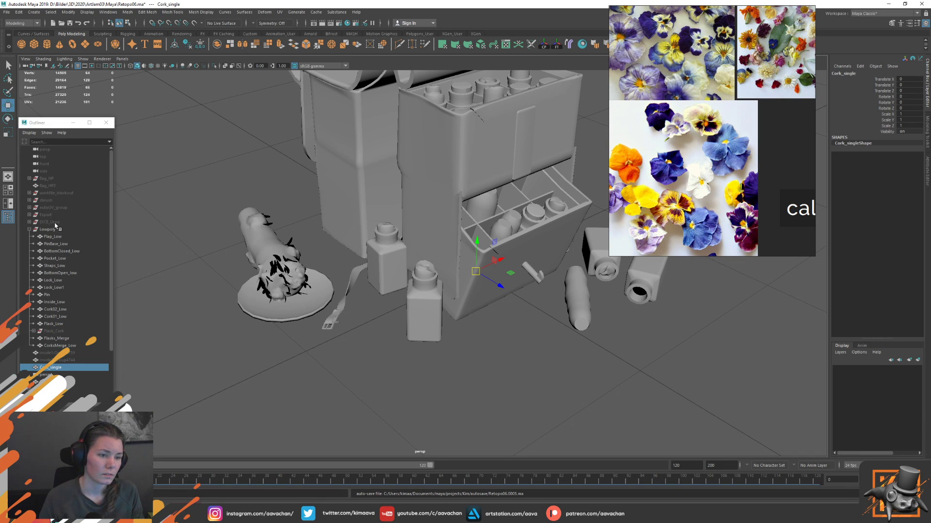
pyautogui.click(425, 313)
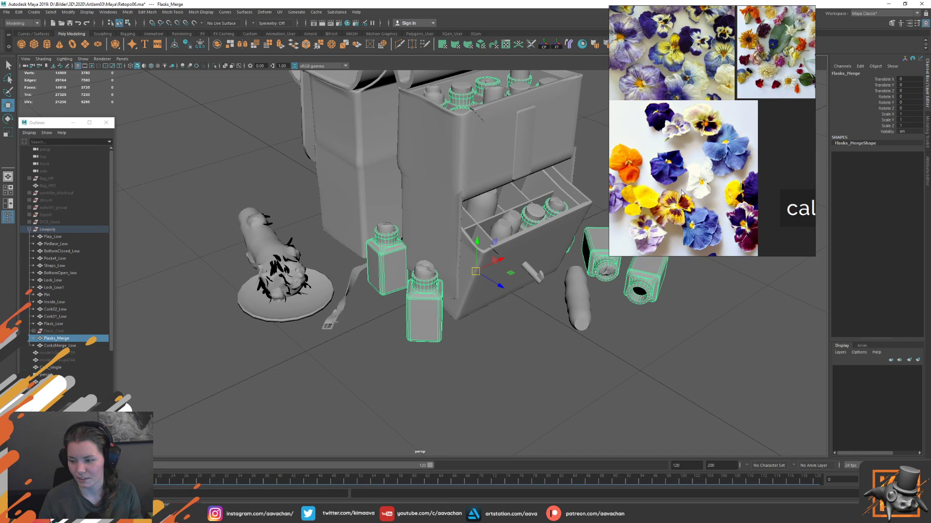
pyautogui.scroll(-2, 682, 192)
pyautogui.scroll(-2, 693, 187)
pyautogui.scroll(-2, 707, 179)
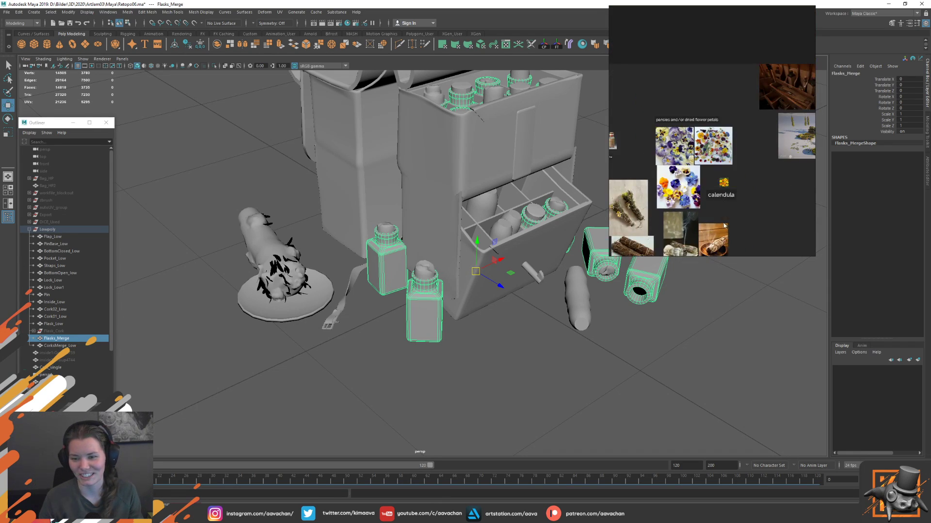
pyautogui.scroll(-2, 770, 150)
pyautogui.scroll(2, 748, 129)
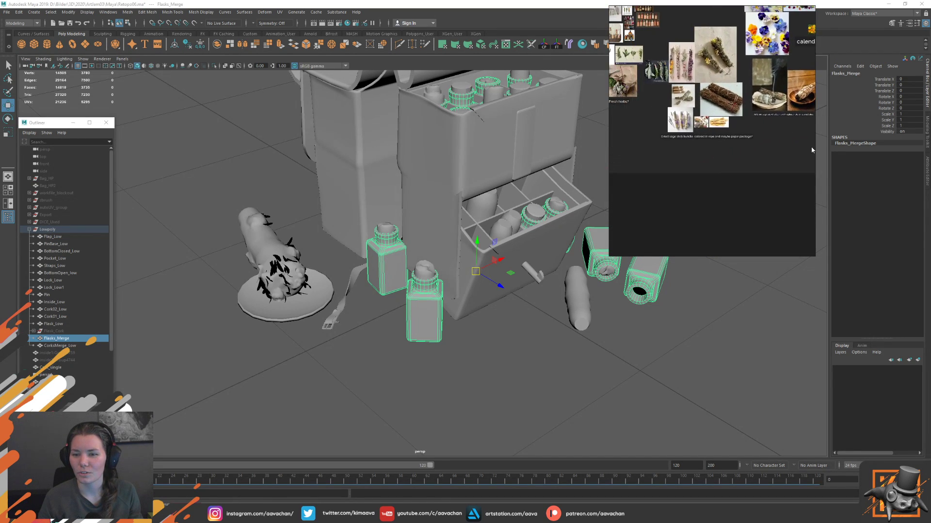
pyautogui.scroll(1, 757, 210)
pyautogui.scroll(-1, 727, 213)
pyautogui.scroll(2, 687, 213)
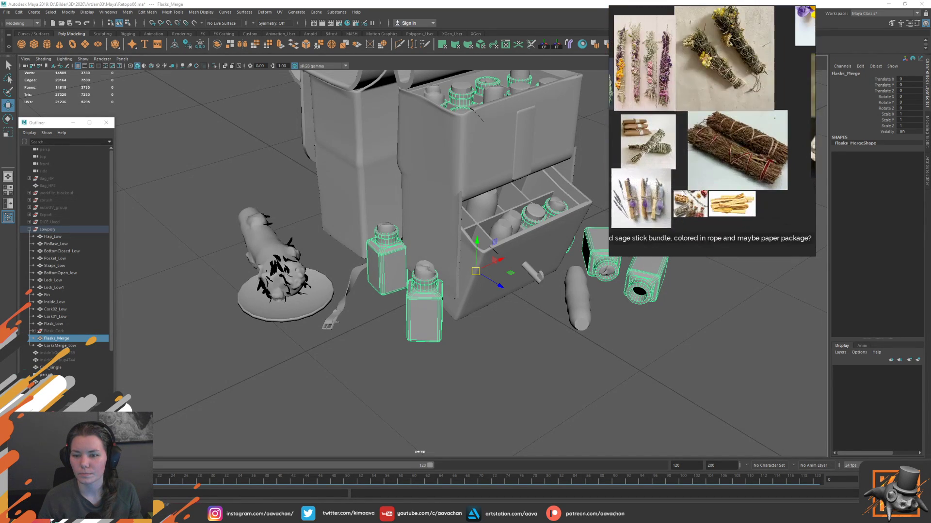
pyautogui.scroll(2, 673, 208)
pyautogui.scroll(1, 650, 209)
pyautogui.scroll(1, 741, 199)
pyautogui.scroll(2, 697, 207)
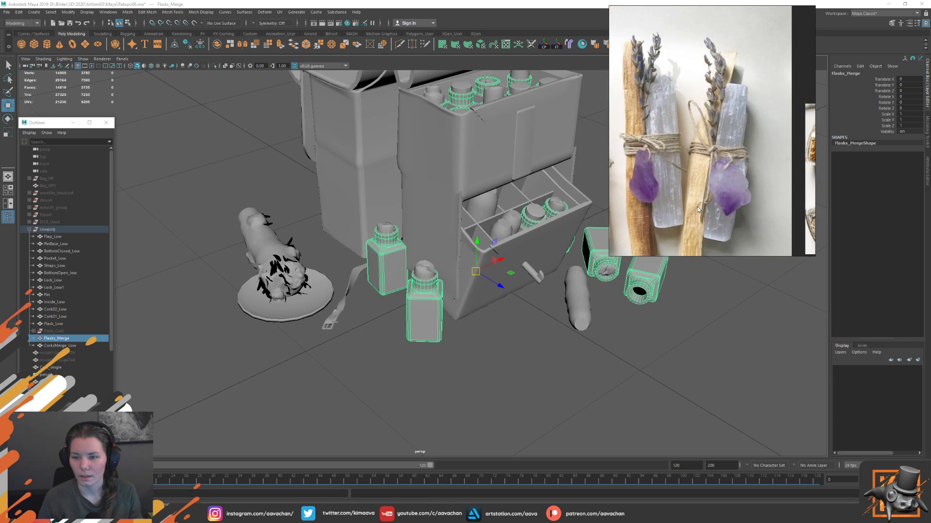
pyautogui.scroll(2, 708, 185)
pyautogui.scroll(-2, 712, 187)
pyautogui.scroll(1, 750, 183)
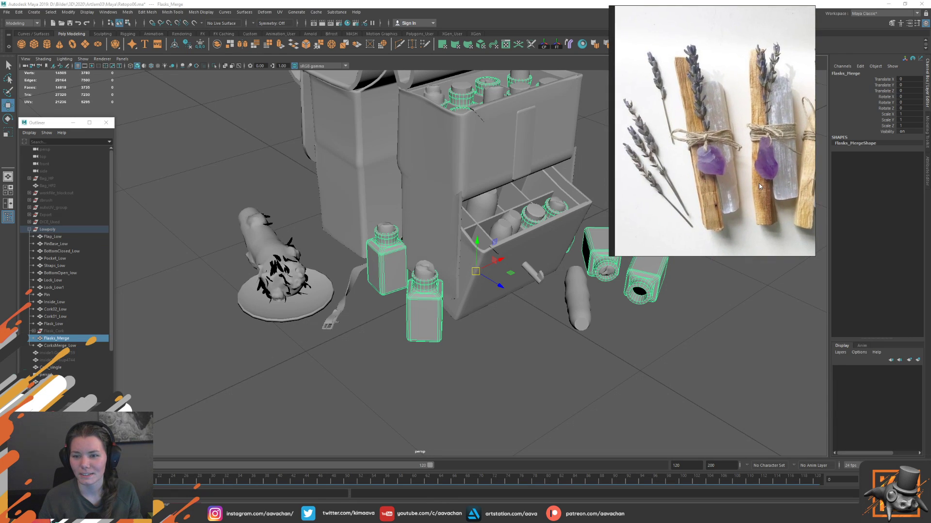
pyautogui.scroll(2, 758, 183)
pyautogui.moveTo(757, 203); pyautogui.dragTo(747, 201, button='middle')
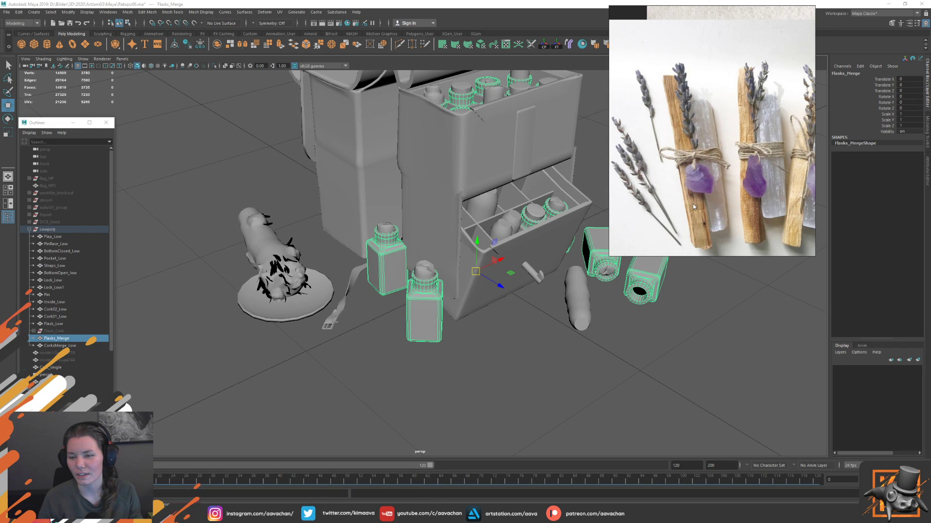
pyautogui.scroll(1, 693, 203)
pyautogui.scroll(1, 697, 189)
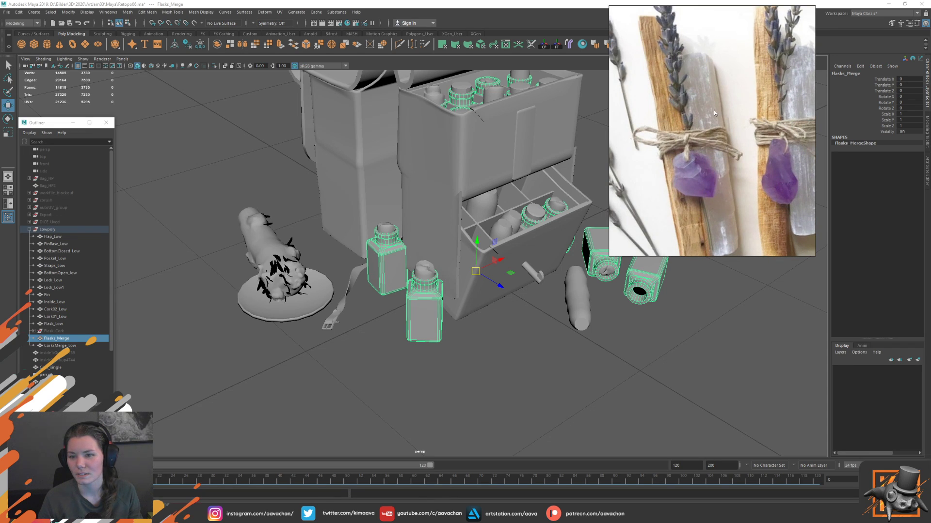
pyautogui.scroll(-2, 707, 189)
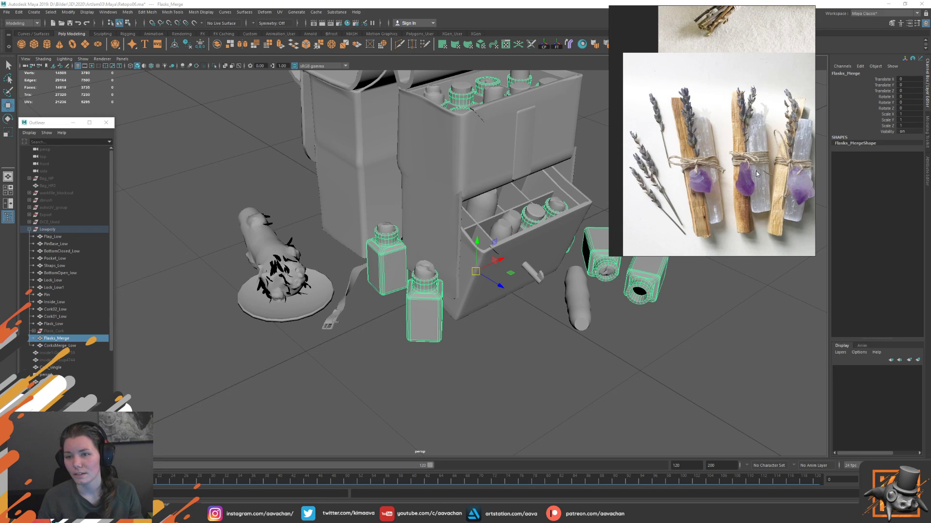
pyautogui.scroll(-1, 775, 143)
pyautogui.scroll(2, 735, 179)
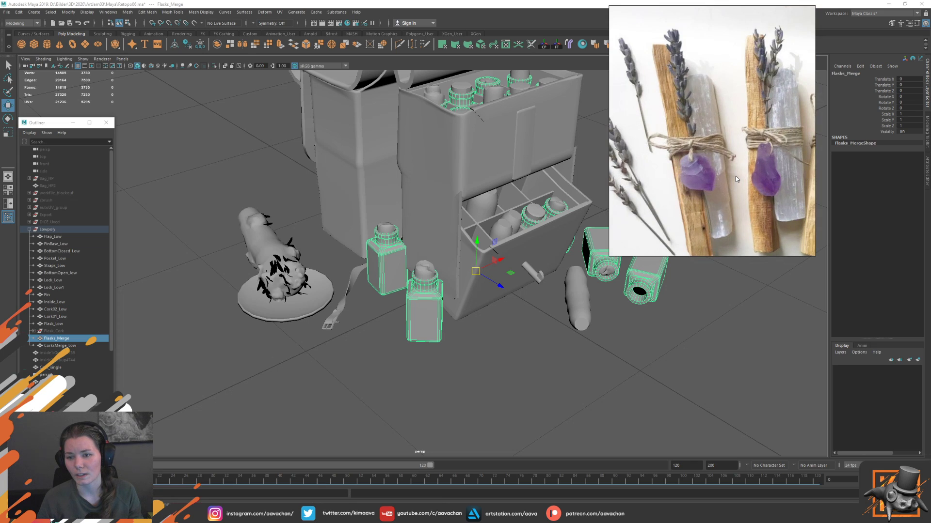
pyautogui.scroll(-1, 735, 178)
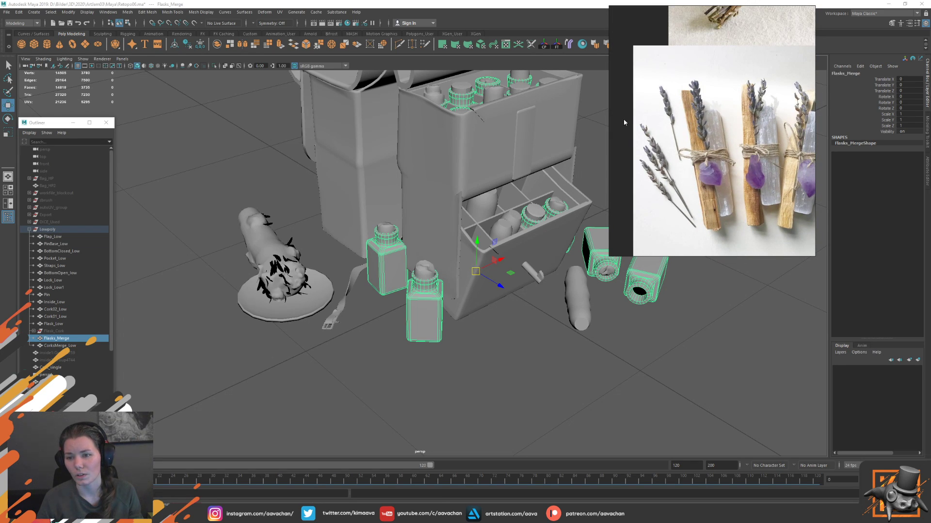
pyautogui.moveTo(695, 176)
pyautogui.mouseDown(button='middle')
pyautogui.moveTo(722, 185)
pyautogui.moveTo(719, 178)
pyautogui.mouseUp(button='middle')
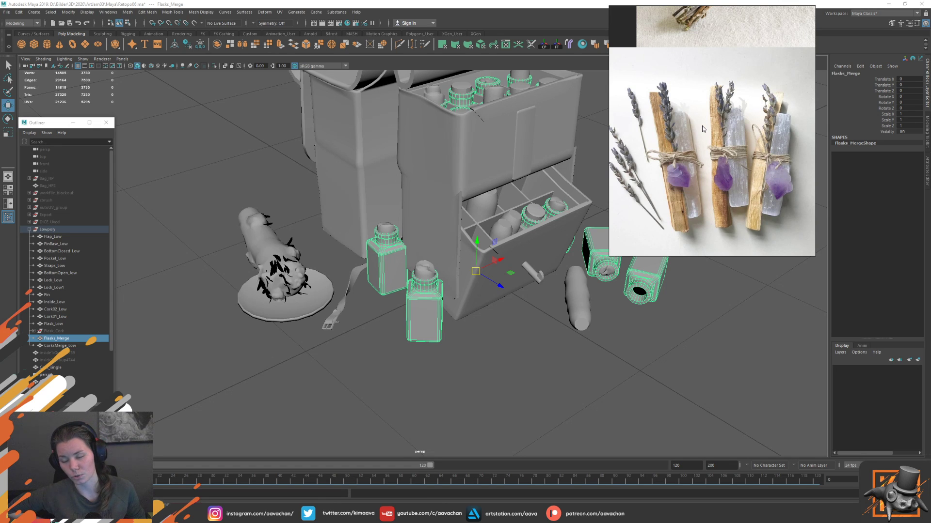
# - Return the reference board to its thumbnail grid and zoom onto the pansy photos
pyautogui.click(702, 126)
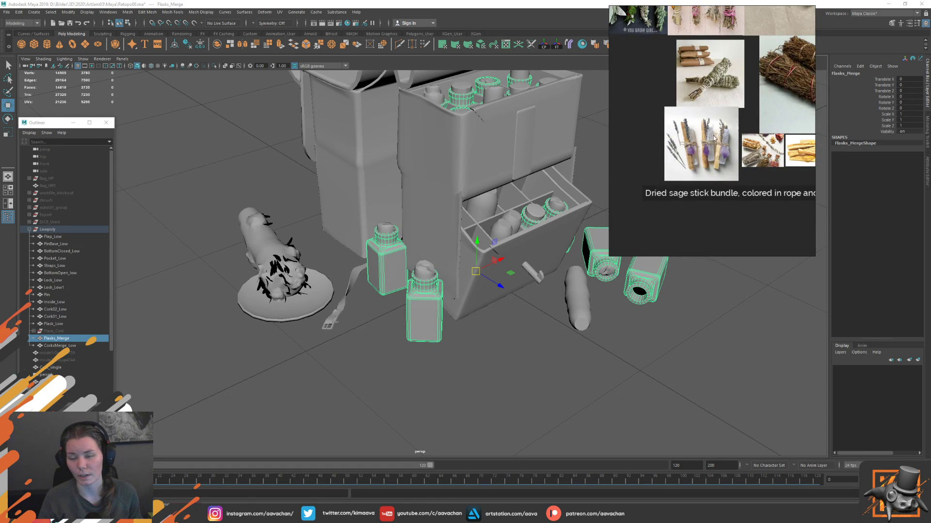
pyautogui.scroll(2, 713, 131)
pyautogui.scroll(2, 711, 116)
pyautogui.scroll(2, 709, 102)
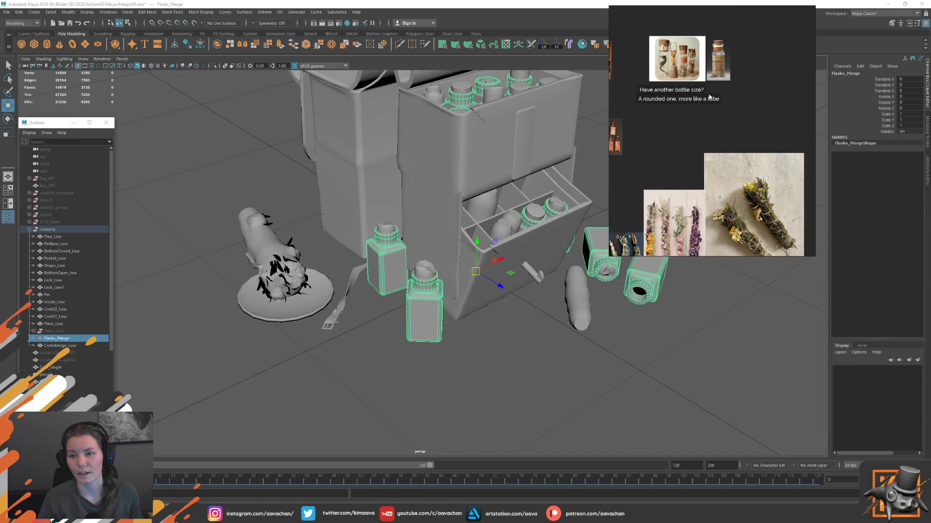
pyautogui.scroll(3, 710, 97)
pyautogui.scroll(3, 718, 121)
pyautogui.keyDown('ctrl'); pyautogui.scroll(2, 727, 136); pyautogui.keyUp('ctrl')
pyautogui.keyDown('ctrl'); pyautogui.scroll(2, 737, 147); pyautogui.keyUp('ctrl')
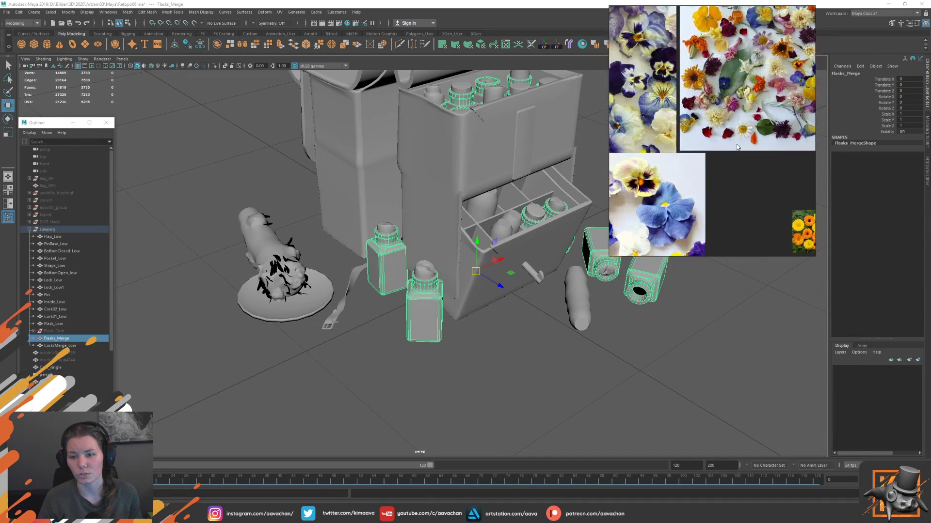
pyautogui.keyDown('ctrl'); pyautogui.scroll(2, 739, 155); pyautogui.keyUp('ctrl')
pyautogui.keyDown('ctrl'); pyautogui.scroll(2, 746, 170); pyautogui.keyUp('ctrl')
pyautogui.keyDown('ctrl'); pyautogui.scroll(1, 753, 183); pyautogui.keyUp('ctrl')
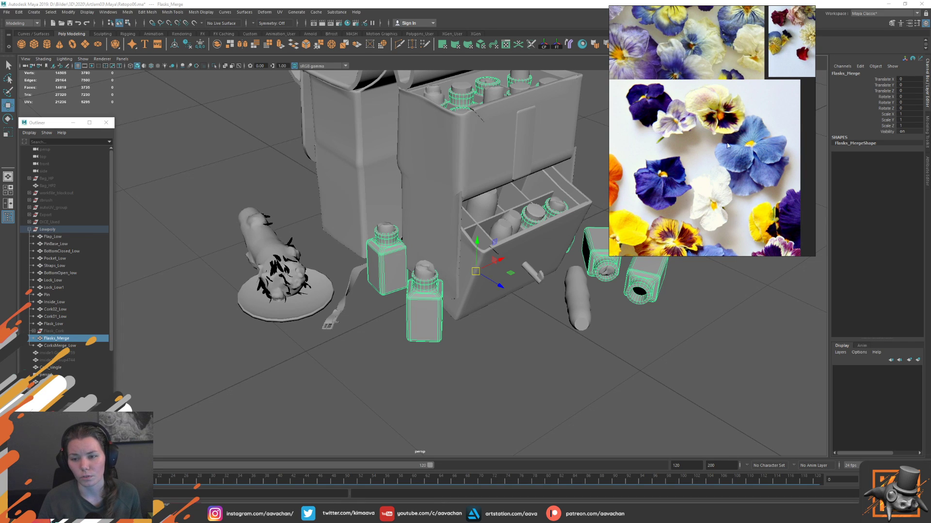
pyautogui.moveTo(683, 65); pyautogui.dragTo(717, 158, button='middle')
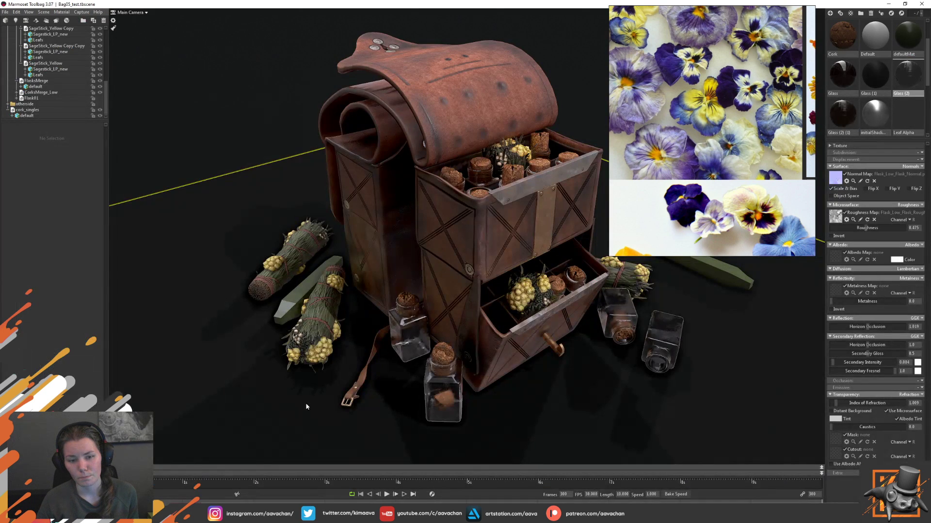
# - Check vertex counts of the bag body, side panel, flap, bottles and a sage stick, then deselect
pyautogui.click(477, 241)
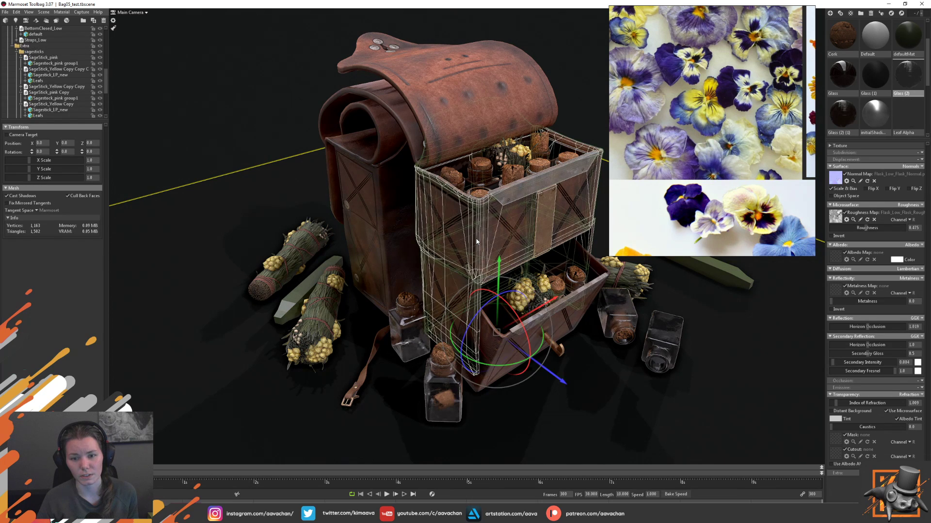
pyautogui.click(393, 199)
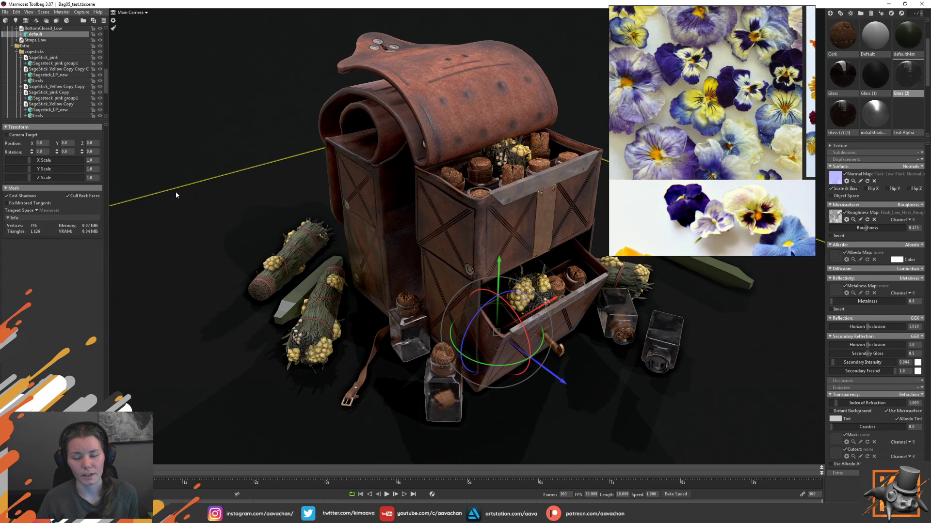
pyautogui.click(463, 129)
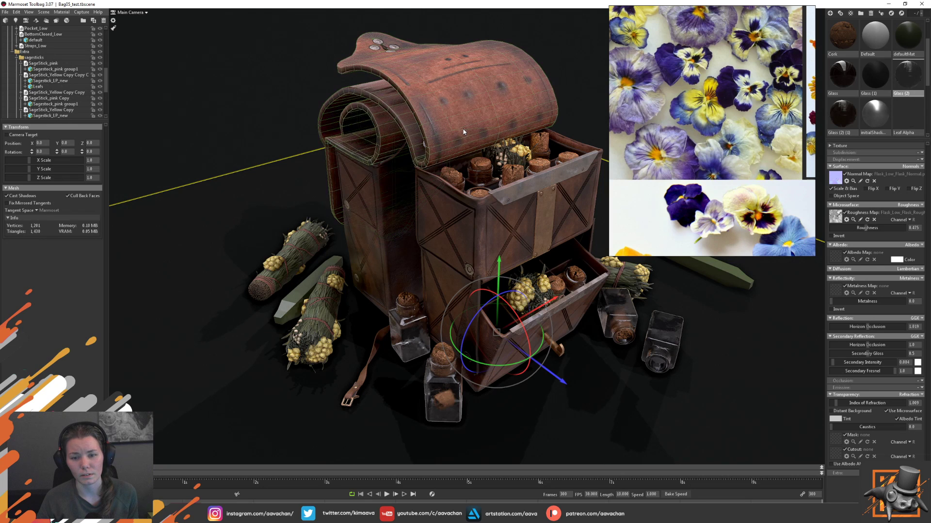
pyautogui.click(406, 324)
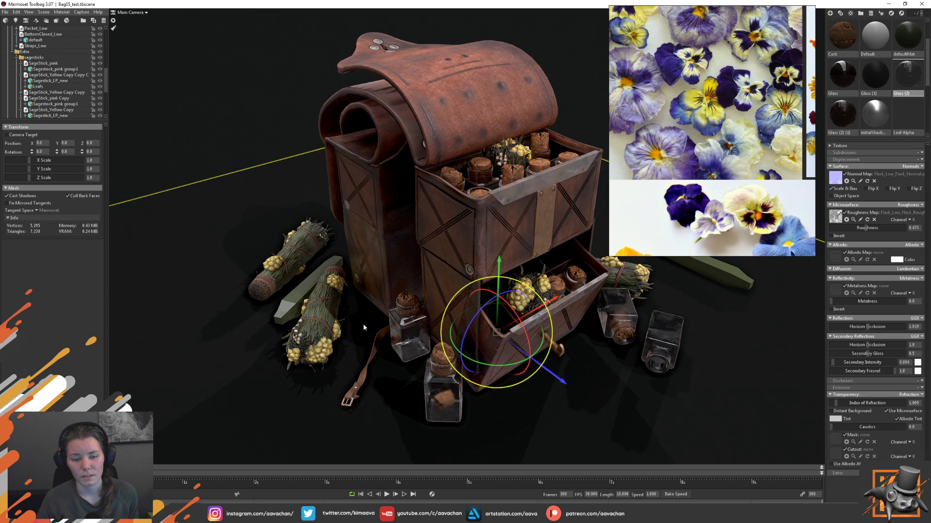
pyautogui.click(312, 317)
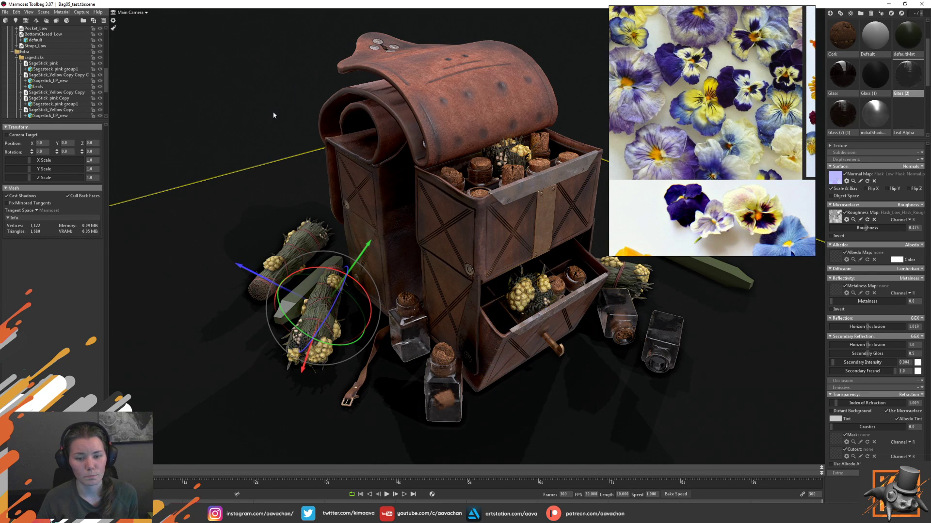
pyautogui.click(272, 112)
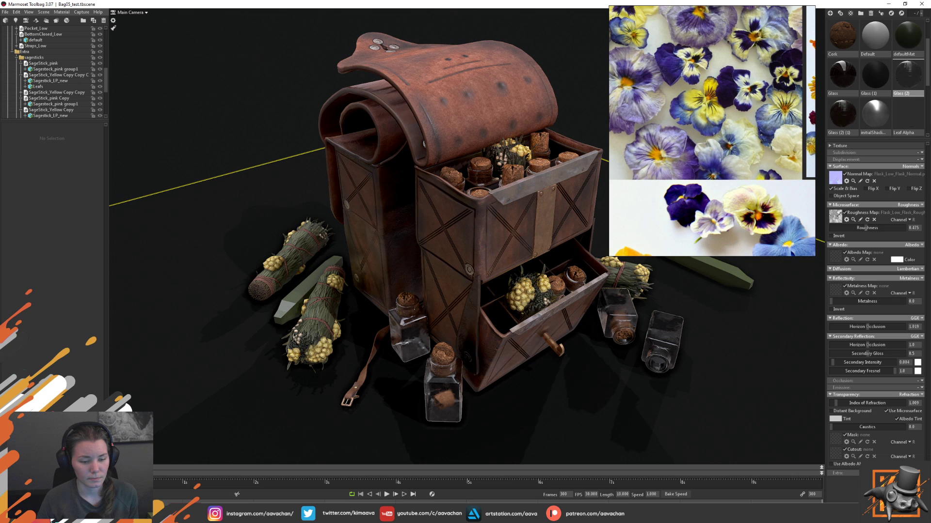
pyautogui.click(228, 477)
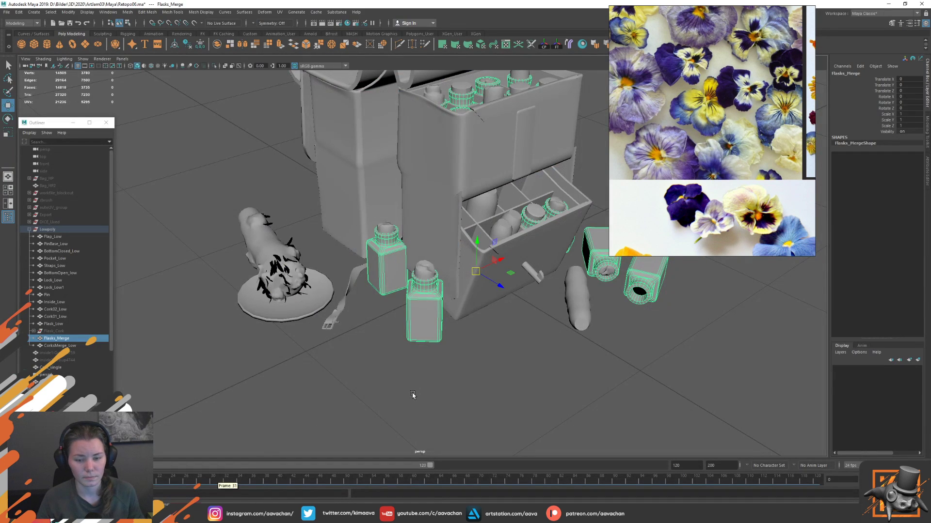
pyautogui.scroll(2, 500, 349)
pyautogui.scroll(4, 461, 370)
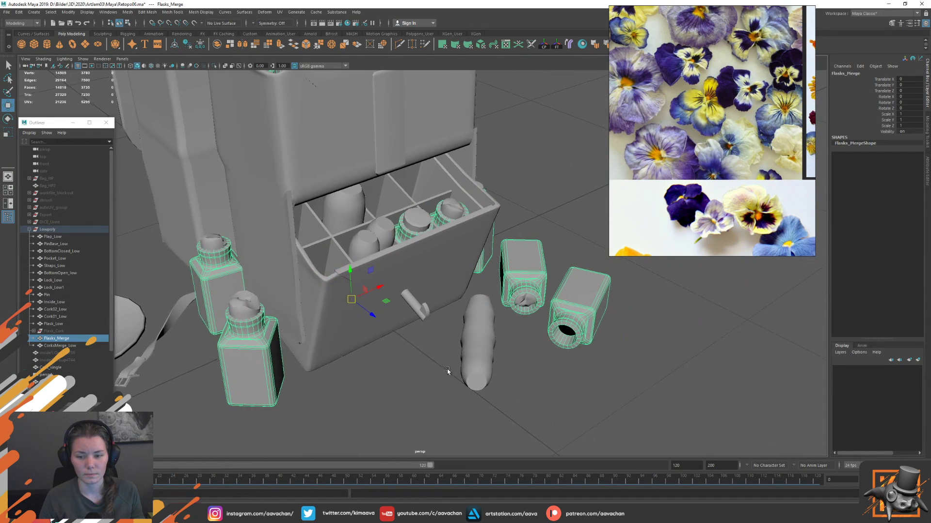
pyautogui.scroll(2, 447, 371)
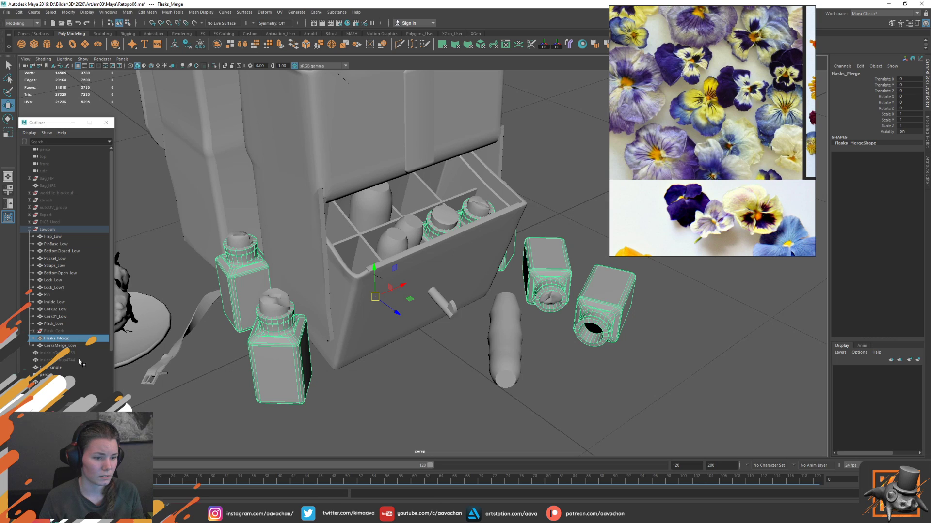
pyautogui.click(76, 332)
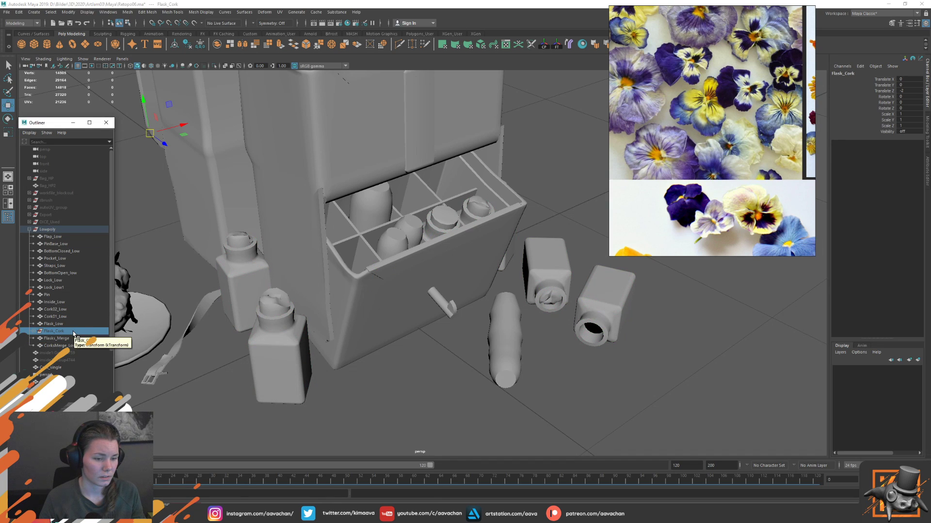
pyautogui.click(62, 353)
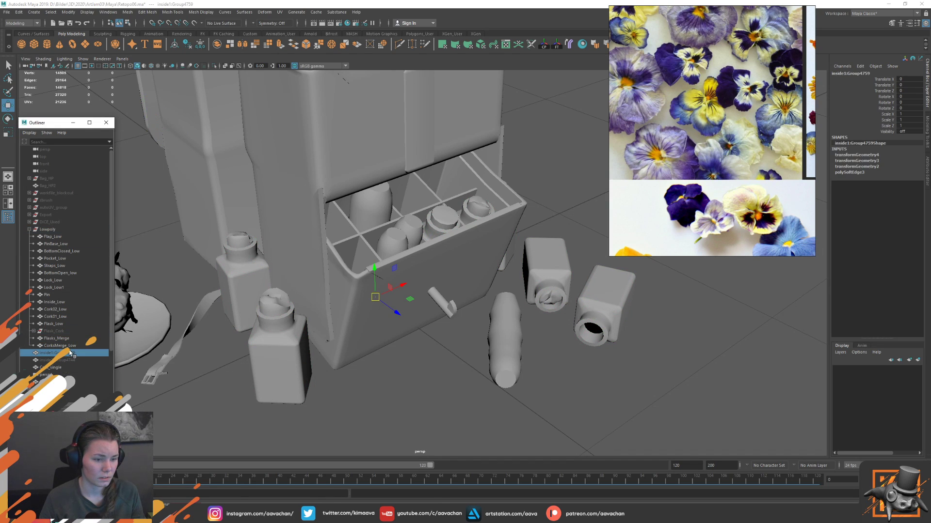
pyautogui.scroll(-3, 72, 355)
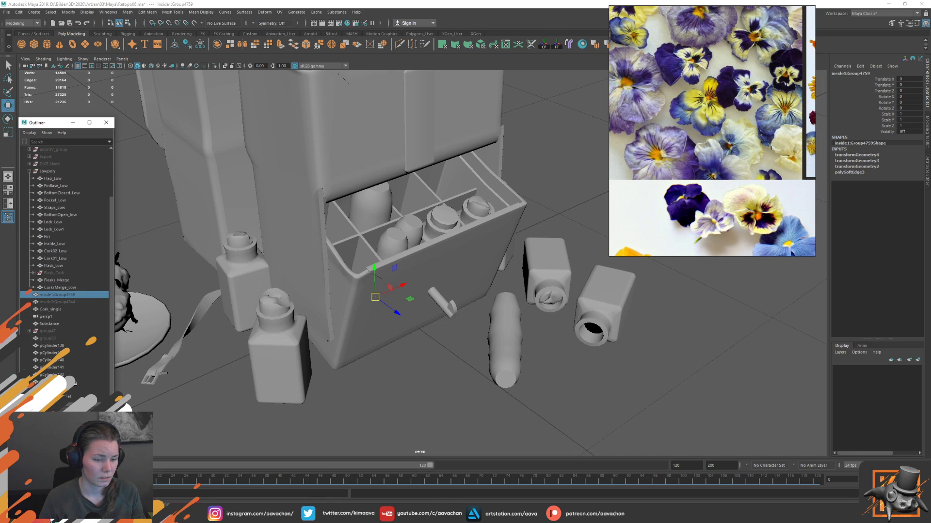
pyautogui.click(54, 338)
pyautogui.hotkey('shift', 'h')
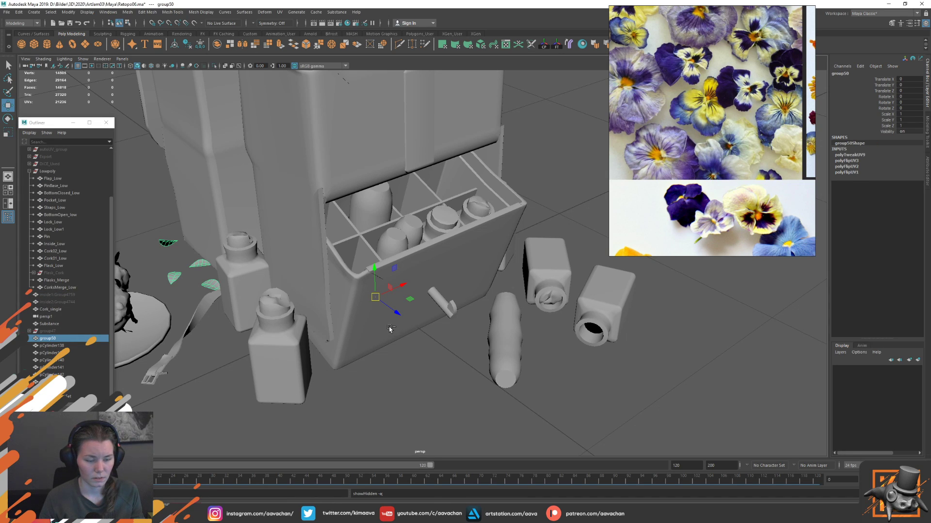
pyautogui.hotkey('ctrl', 'h')
pyautogui.click(65, 332)
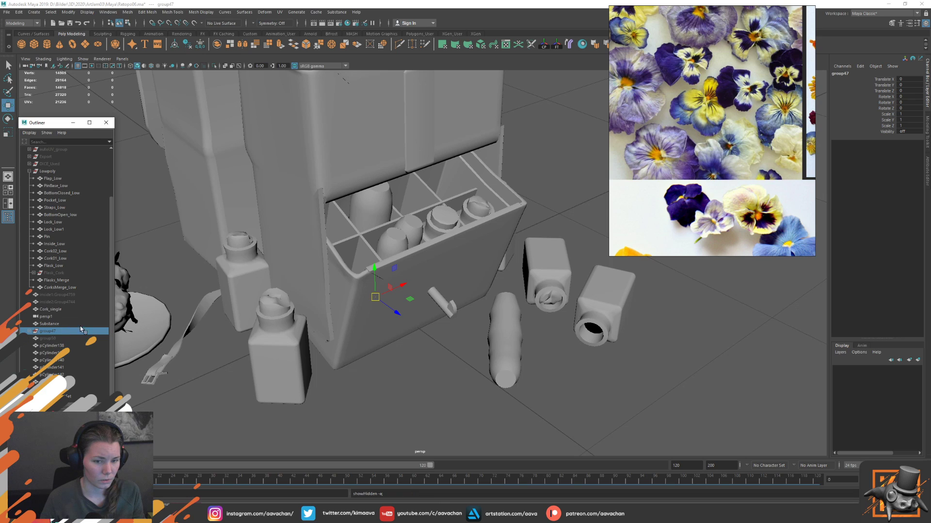
pyautogui.hotkey('shift', 'h')
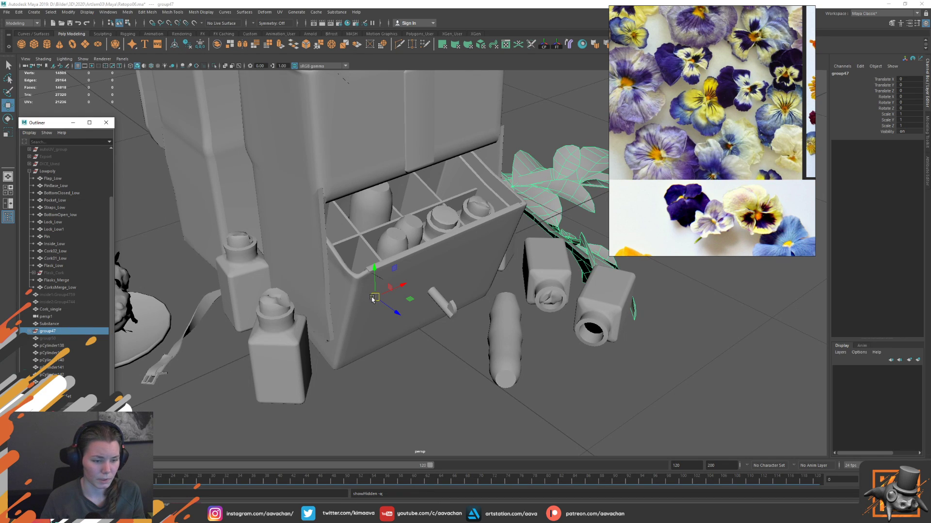
pyautogui.hotkey('ctrl', 'h')
pyautogui.click(73, 301)
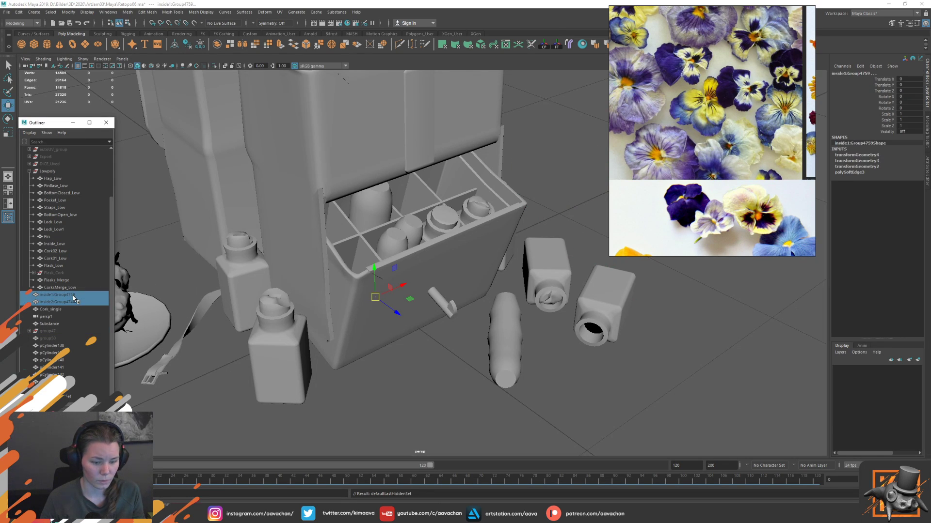
pyautogui.hotkey('shift', 'h')
pyautogui.press('f')
pyautogui.press('4')
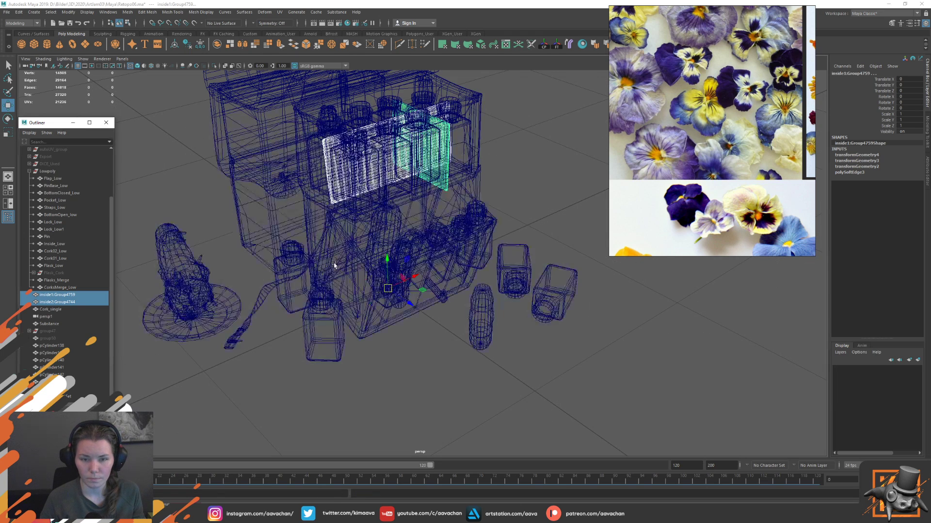
pyautogui.press('5')
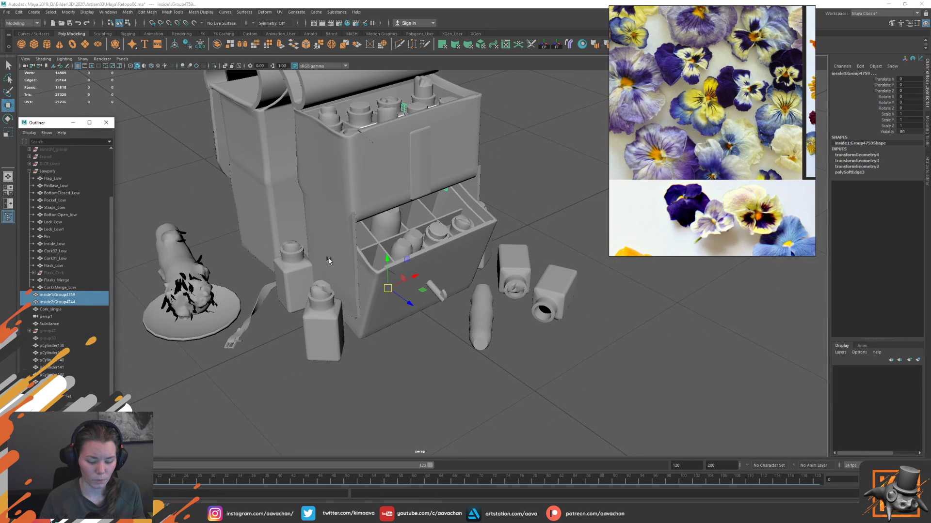
pyautogui.hotkey('ctrl', 'h')
pyautogui.click(53, 273)
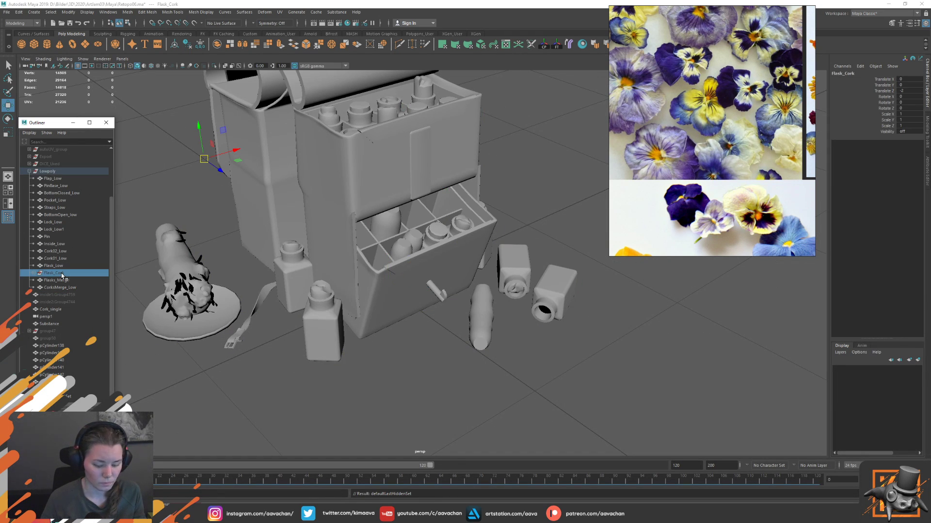
pyautogui.hotkey('shift', 'h')
pyautogui.click(35, 274)
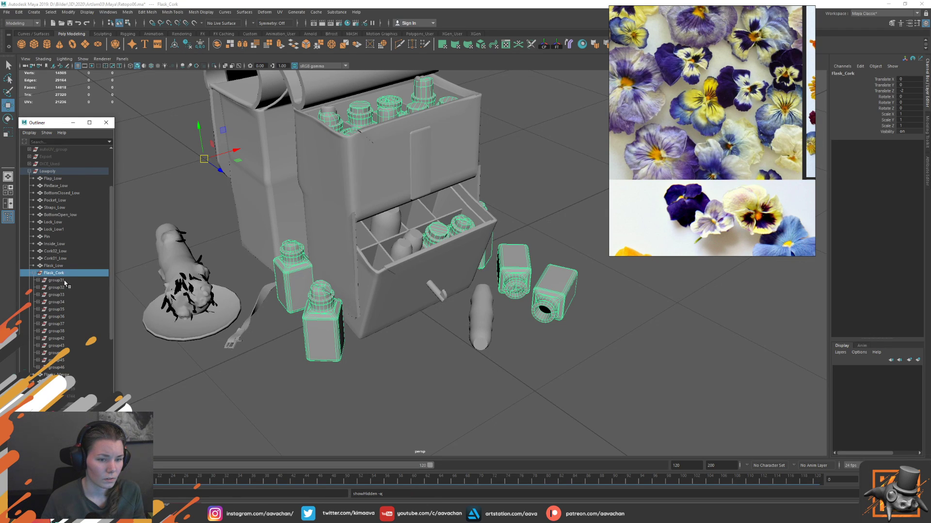
pyautogui.click(55, 280)
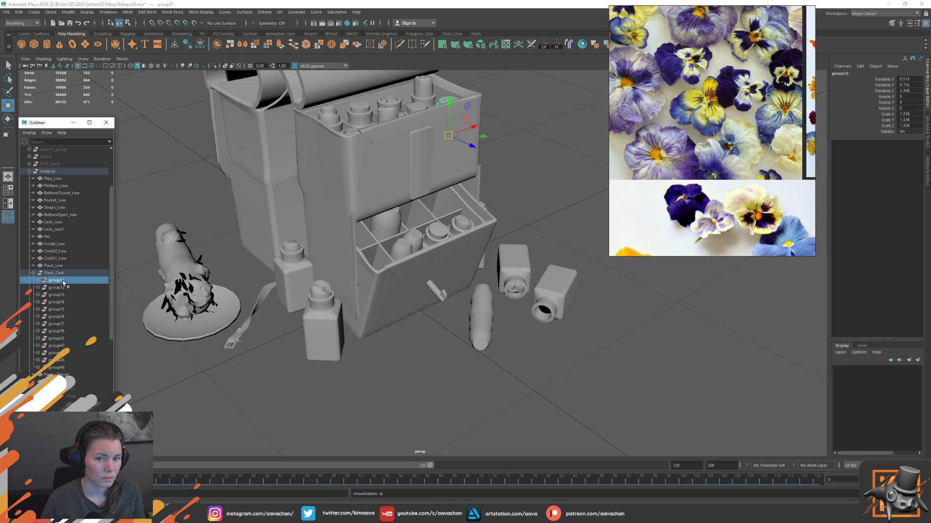
pyautogui.click(38, 280)
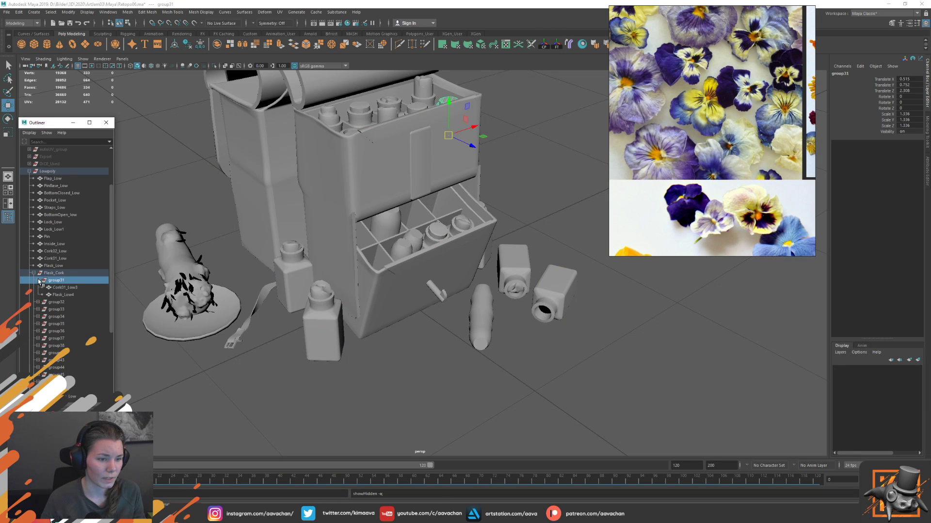
pyautogui.click(33, 273)
pyautogui.click(54, 274)
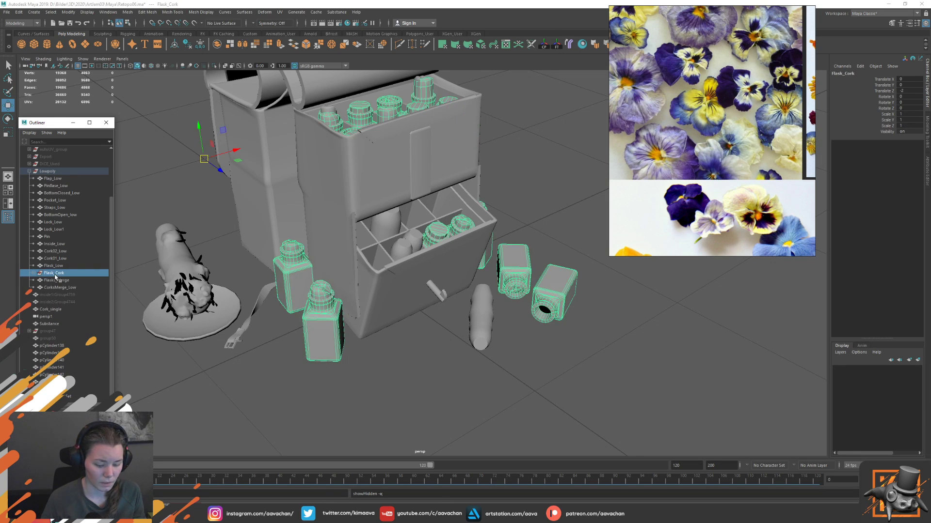
pyautogui.hotkey('ctrl', 'h')
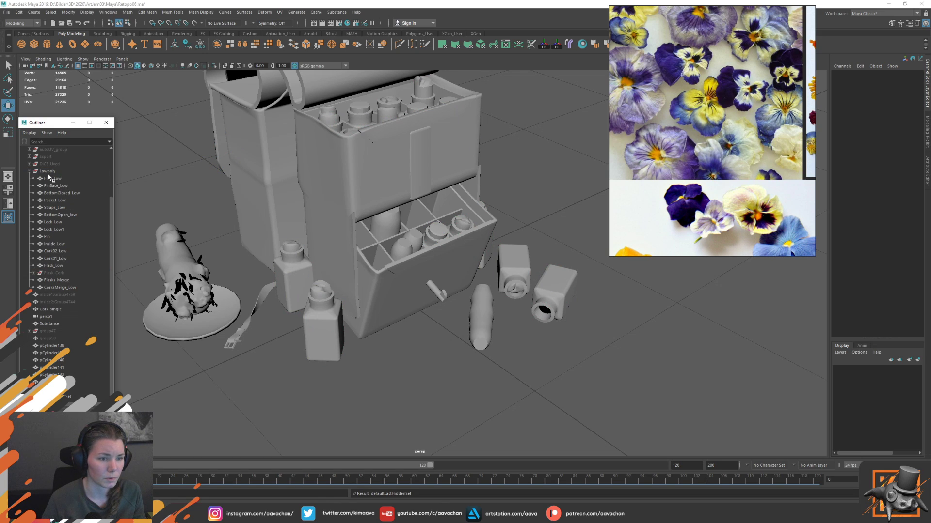
pyautogui.click(54, 185)
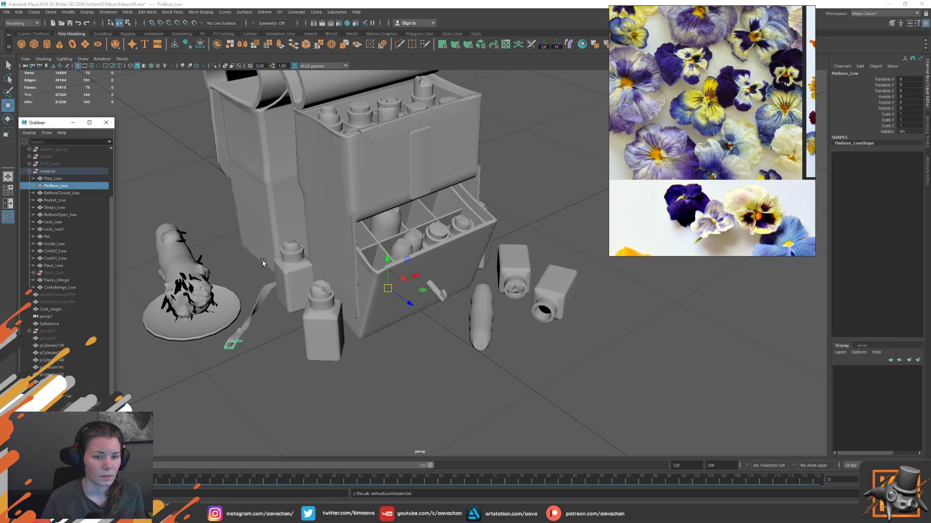
pyautogui.click(292, 270)
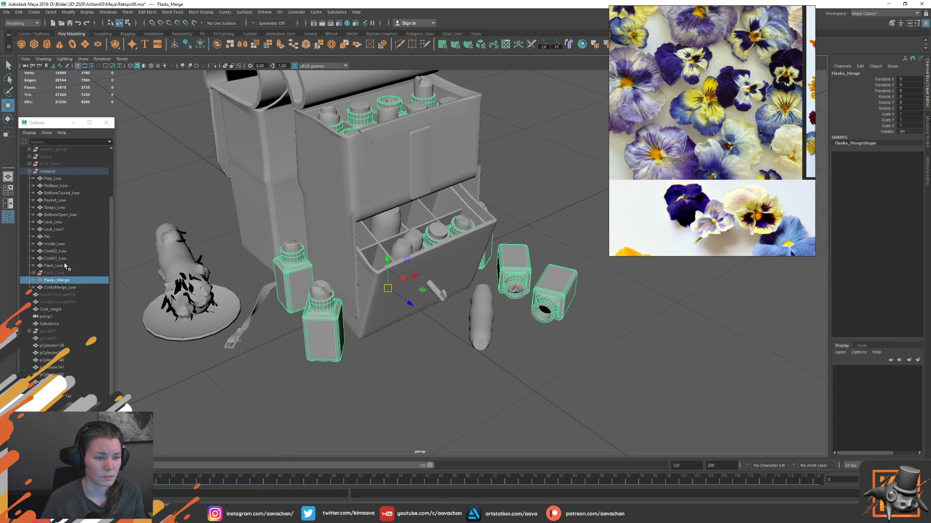
pyautogui.scroll(2, 58, 230)
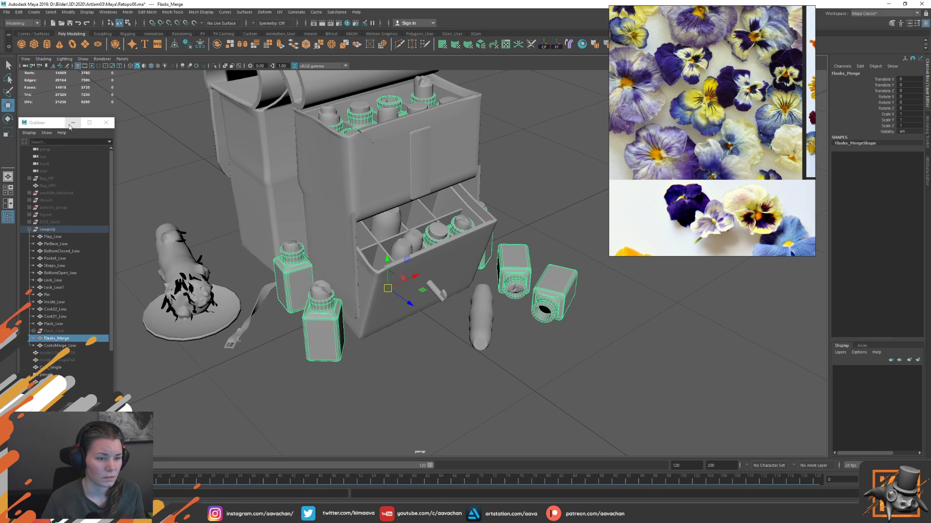
# - Close the scene hierarchy window and undo back through the earlier selections
pyautogui.moveTo(70, 126); pyautogui.dragTo(7, 203)
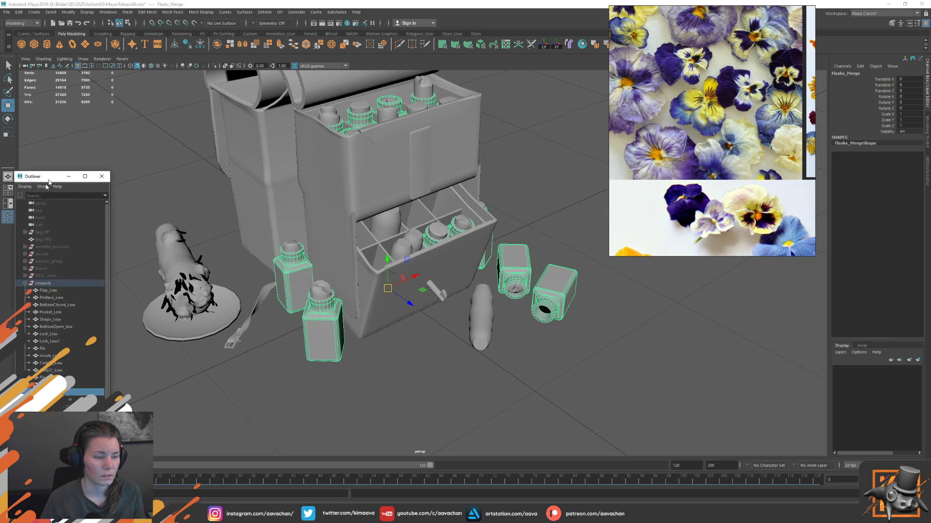
pyautogui.click(8, 217)
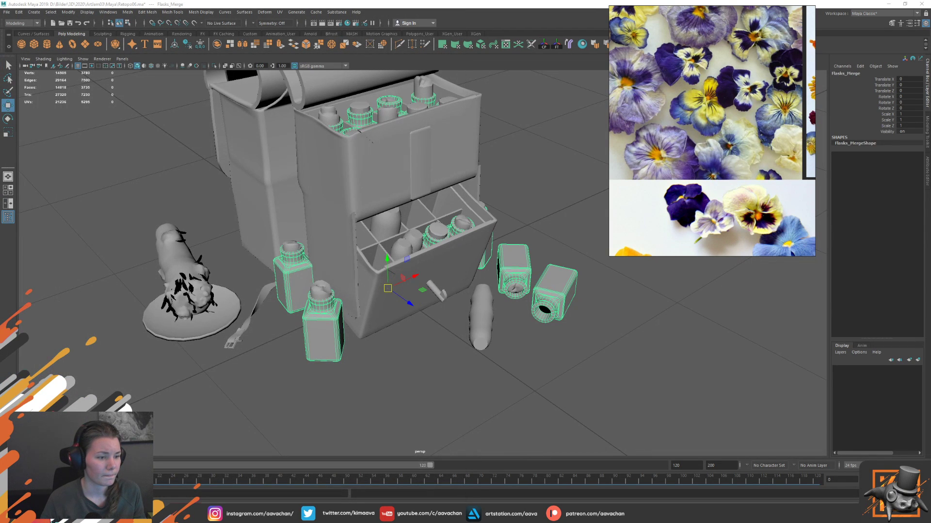
pyautogui.hotkey('ctrl', 'z')
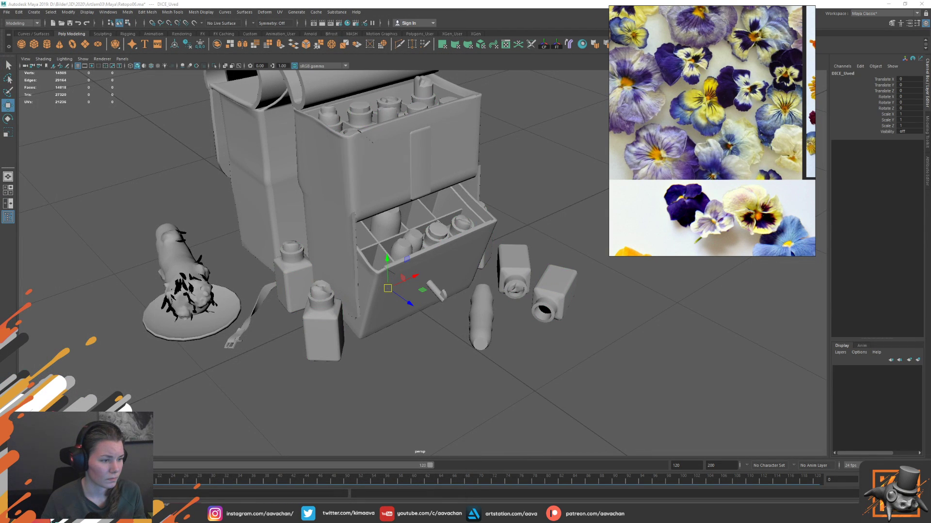
pyautogui.hotkey('ctrl', 'z')
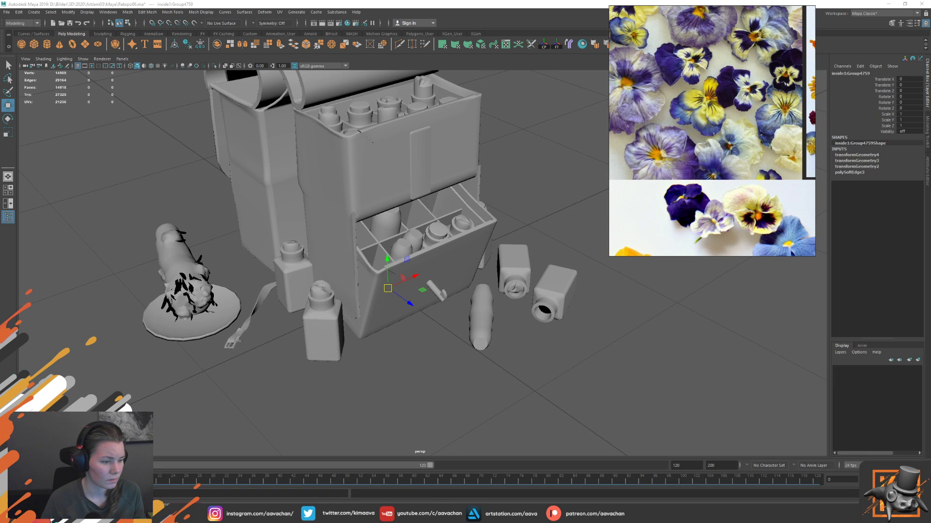
pyautogui.hotkey('ctrl', 'z')
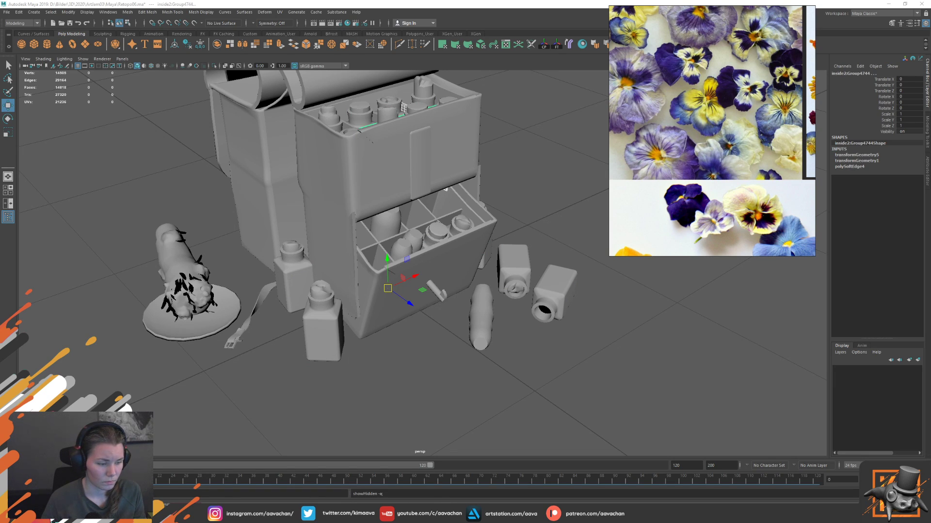
pyautogui.hotkey('ctrl', 'z')
# - Isolate the single Flask_Low bottle and duplicate it as Flask_Low7
pyautogui.hotkey('ctrl', 'z')
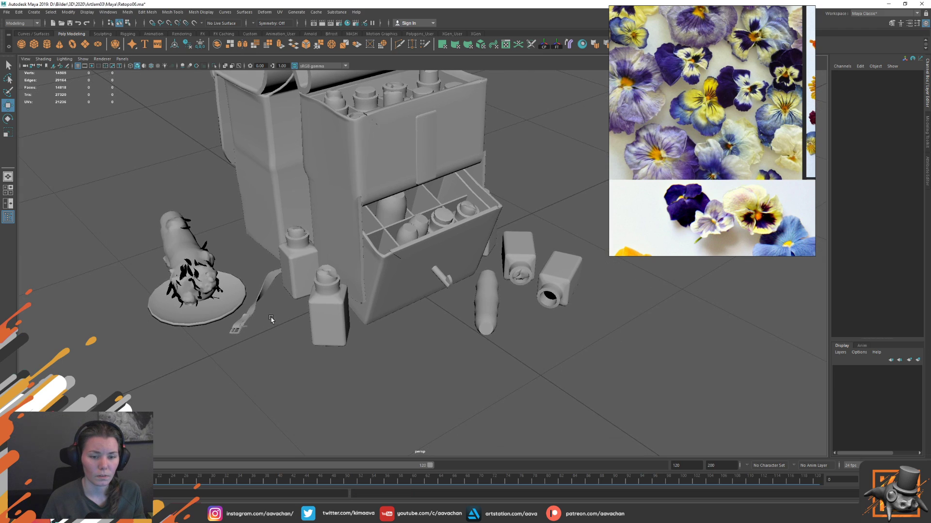
pyautogui.hotkey('ctrl', 'z')
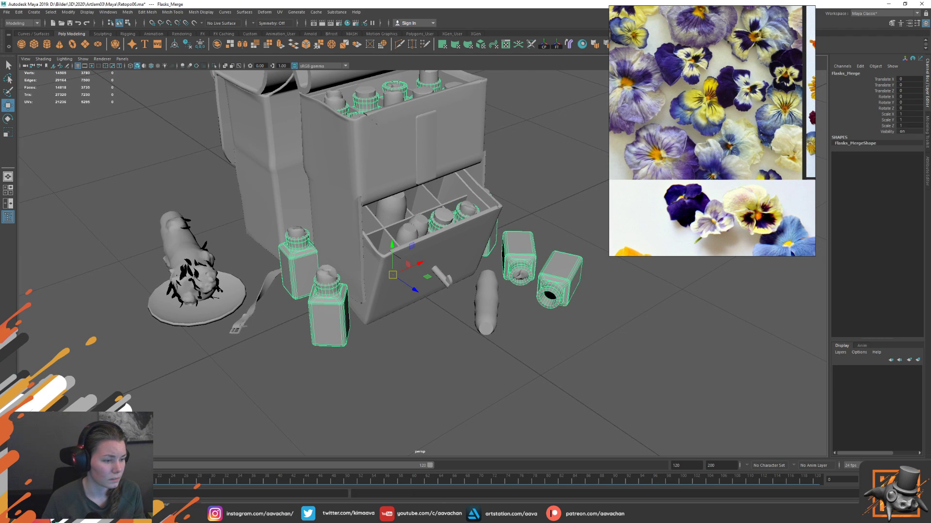
pyautogui.hotkey('ctrl', 'z')
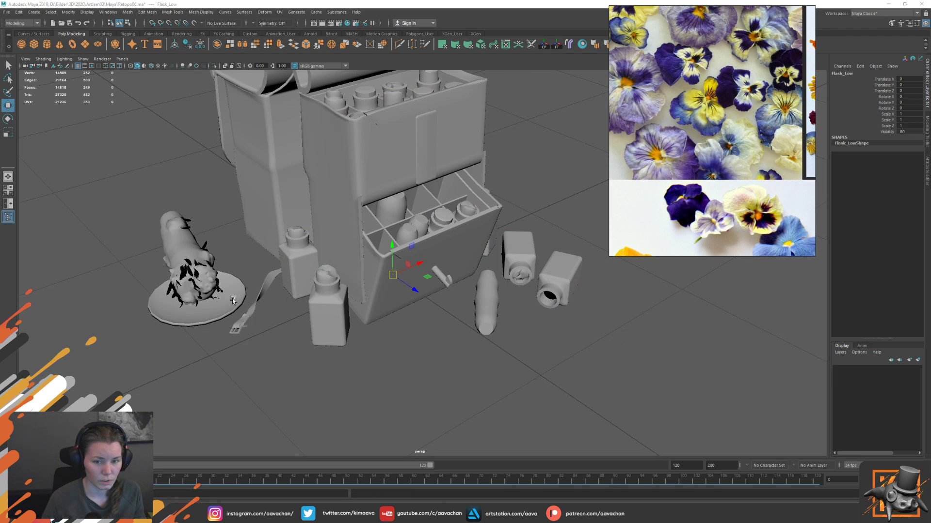
pyautogui.hotkey('ctrl', '1')
pyautogui.hotkey('ctrl', '1')
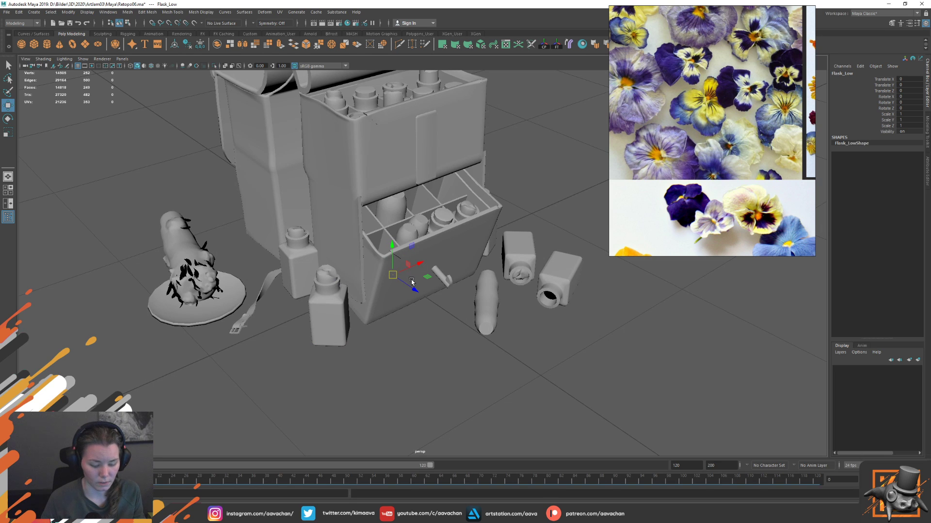
pyautogui.hotkey('ctrl', 'd')
# - Grid-snap the duplicate bottle forward and frame a close front view of the drawers
pyautogui.press('d')
pyautogui.press('x')
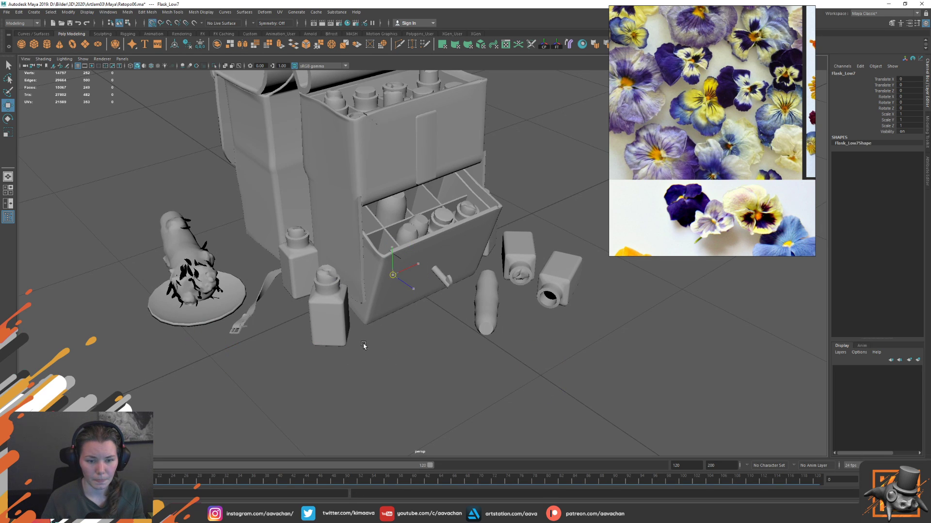
pyautogui.moveTo(364, 345); pyautogui.dragTo(518, 370, button='middle')
pyautogui.moveTo(579, 347)
pyautogui.keyDown('alt'); pyautogui.mouseDown()
pyautogui.moveTo(540, 323)
pyautogui.moveTo(456, 303)
pyautogui.mouseUp(); pyautogui.keyUp('alt')
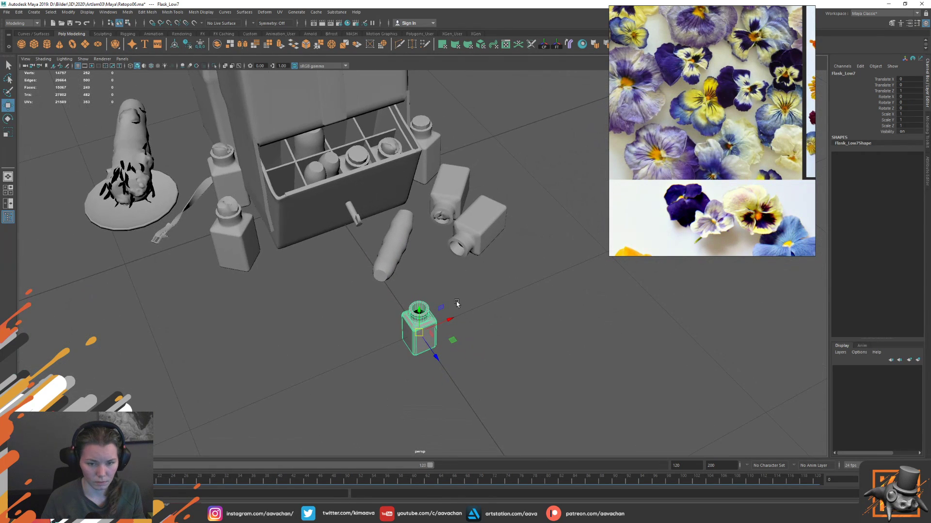
pyautogui.keyDown('alt'); pyautogui.moveTo(456, 303); pyautogui.dragTo(440, 341, button='right'); pyautogui.keyUp('alt')
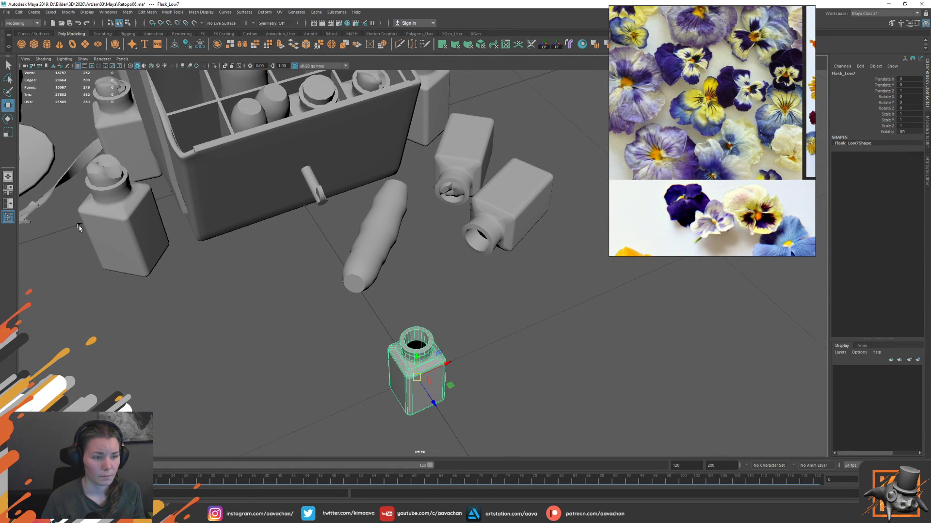
# - Scale the flask uniformly up to 1.266
pyautogui.press('r')
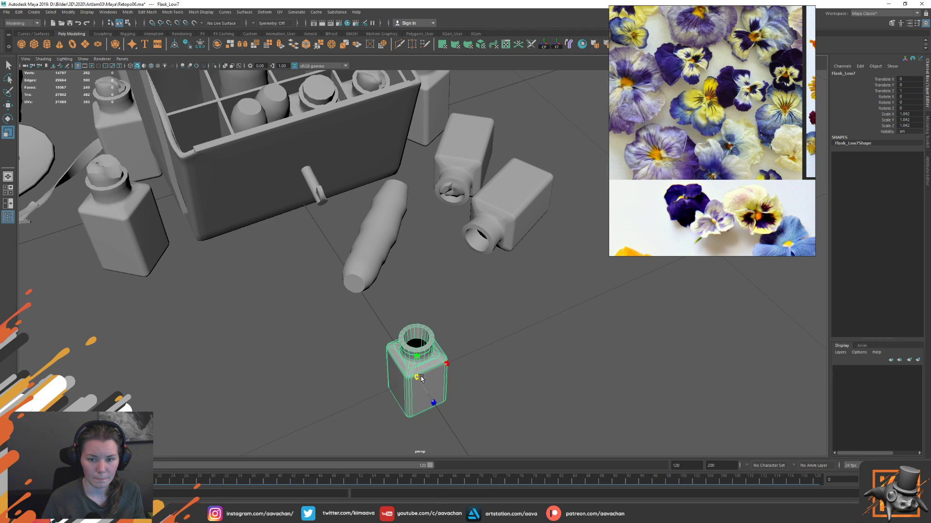
pyautogui.moveTo(417, 377); pyautogui.dragTo(429, 377)
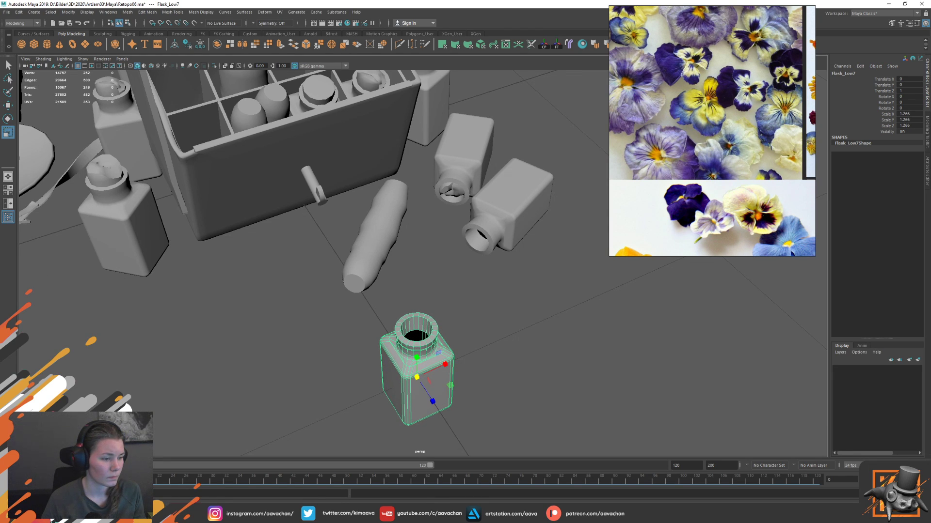
pyautogui.click(167, 304)
# - Unhide all objects and move the single cork into the flask's neck
pyautogui.hotkey('shift', 'h')
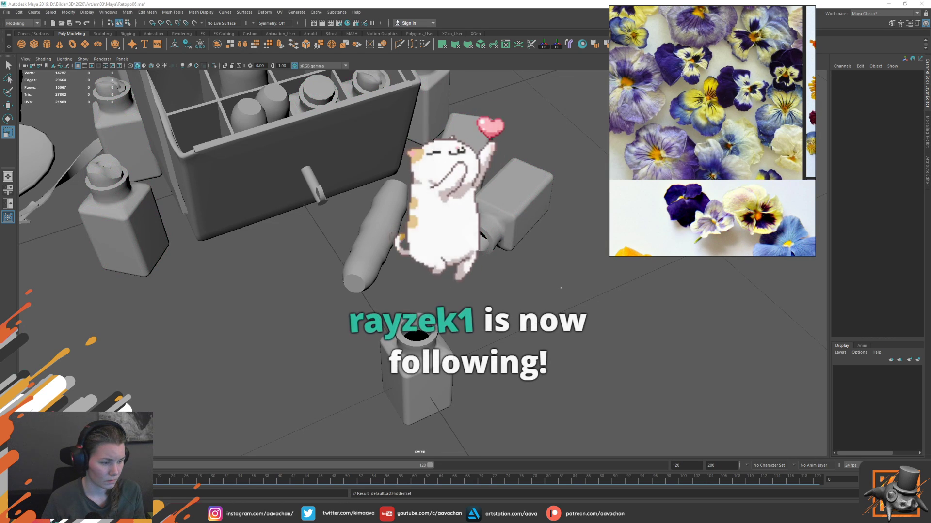
pyautogui.click(314, 187)
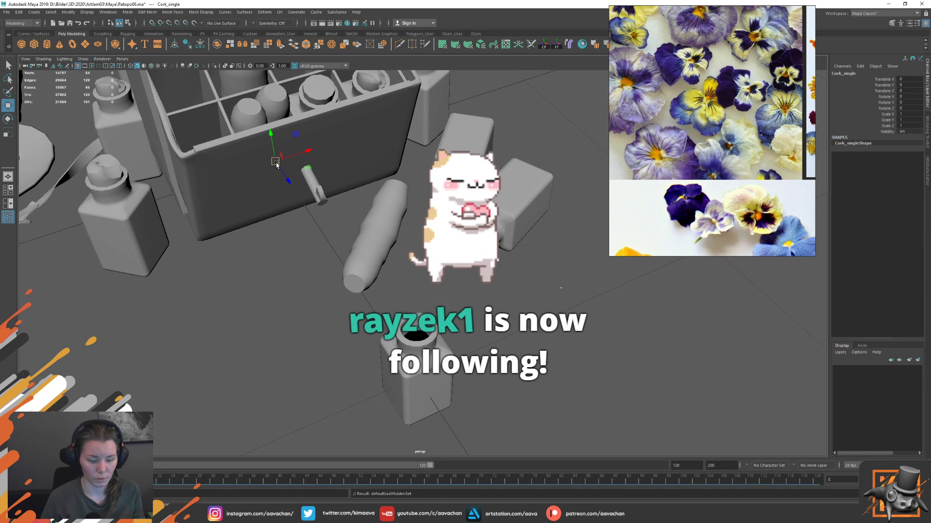
pyautogui.press('w')
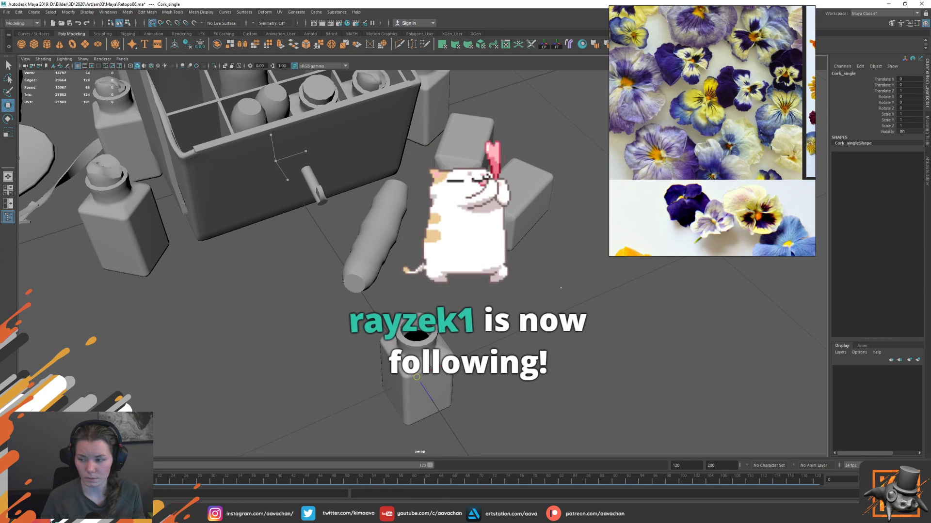
pyautogui.moveTo(275, 161); pyautogui.dragTo(417, 378)
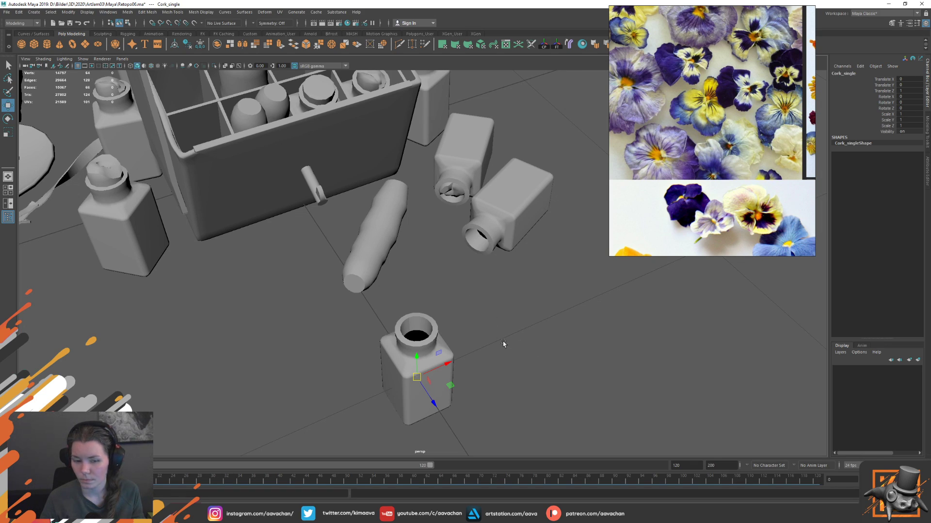
pyautogui.keyDown('alt'); pyautogui.moveTo(504, 343); pyautogui.dragTo(494, 309, button='middle'); pyautogui.keyUp('alt')
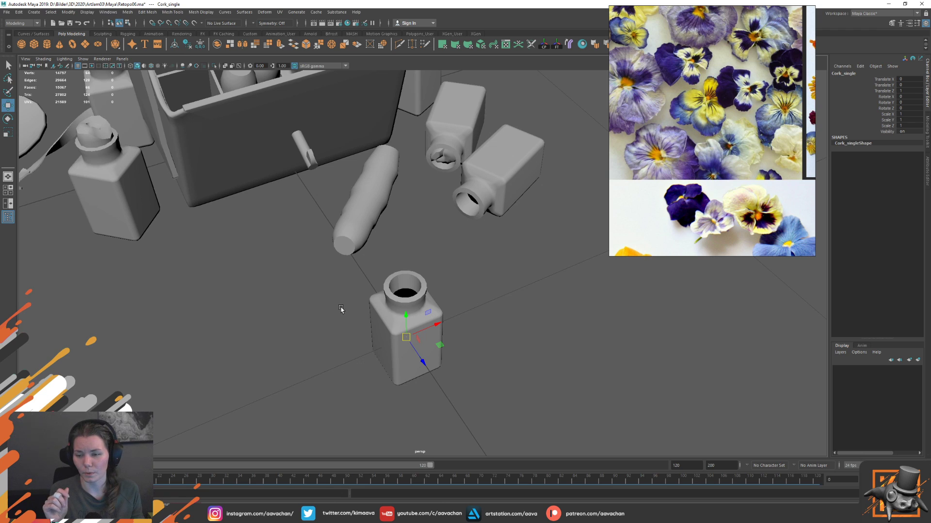
pyautogui.scroll(1, 681, 210)
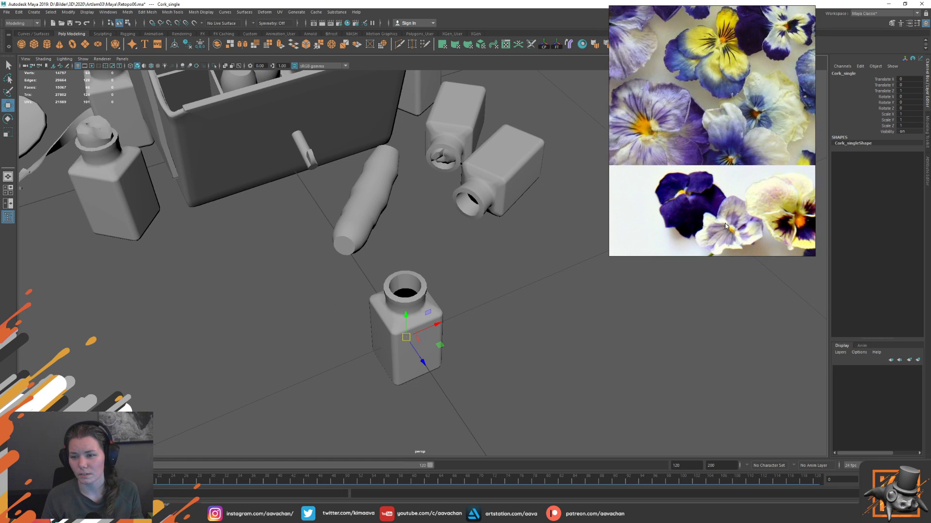
pyautogui.scroll(1, 700, 196)
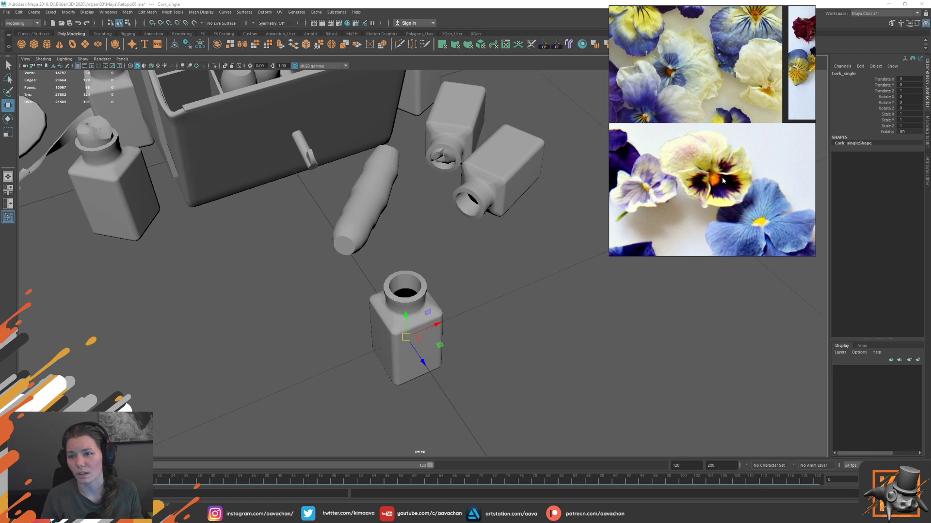
pyautogui.scroll(-2, 723, 181)
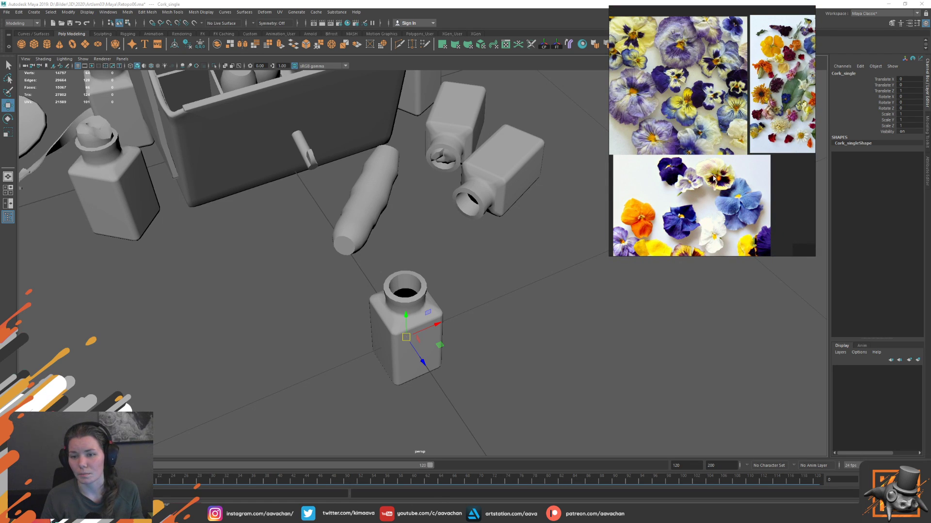
pyautogui.scroll(-1, 712, 182)
pyautogui.scroll(1, 710, 188)
pyautogui.scroll(1, 709, 192)
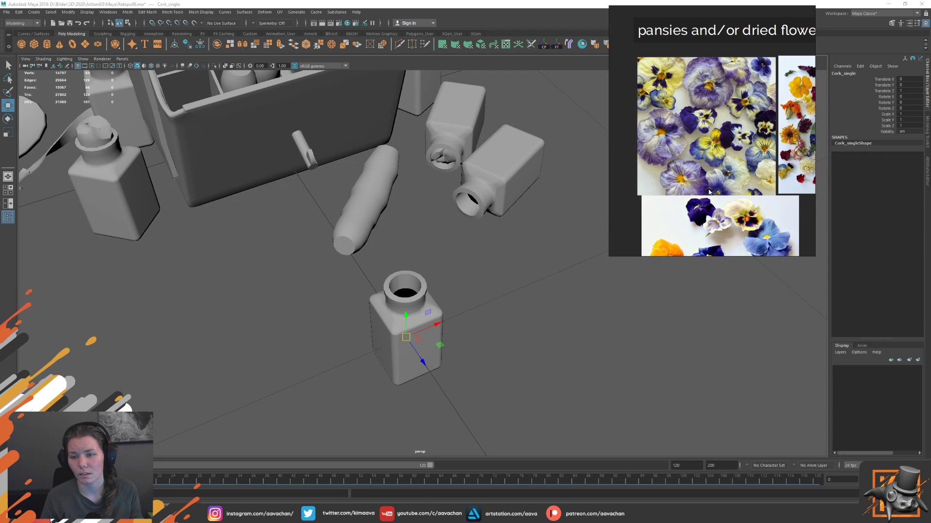
pyautogui.scroll(2, 712, 189)
pyautogui.scroll(1, 724, 185)
pyautogui.scroll(1, 725, 179)
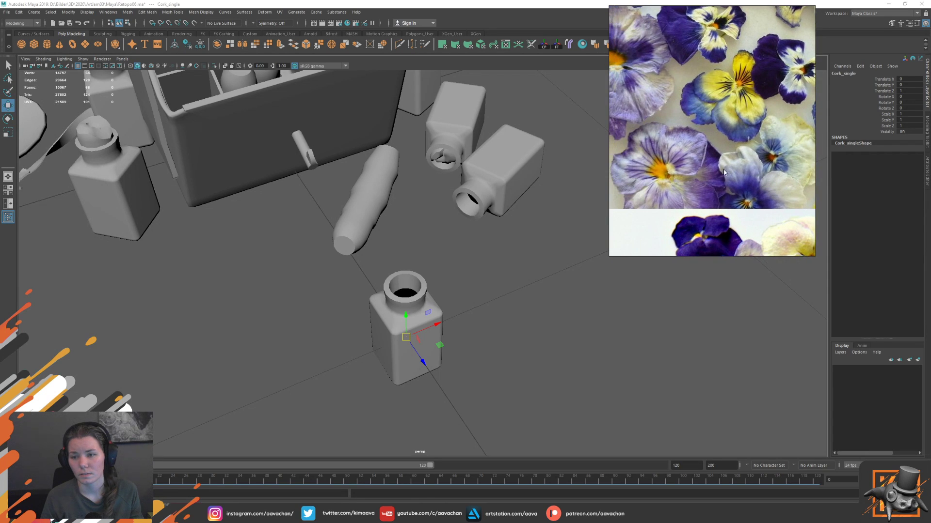
pyautogui.moveTo(723, 172); pyautogui.dragTo(757, 172)
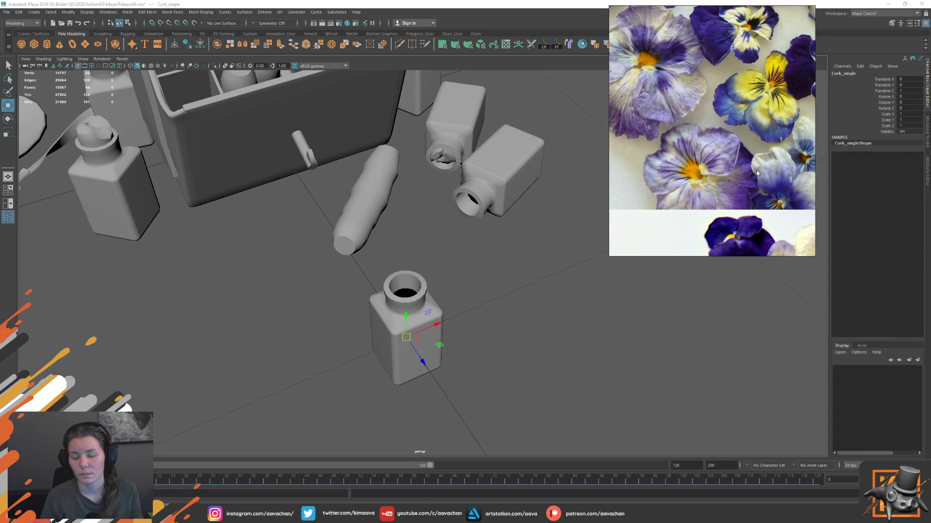
pyautogui.scroll(1, 756, 170)
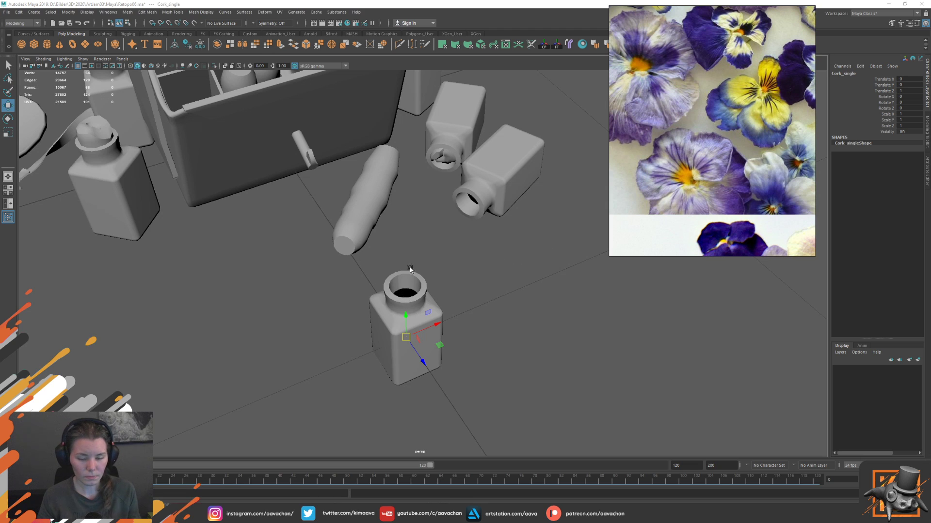
# - Lift Cork_single partly out of the flask neck and tip it sideways
pyautogui.keyDown('alt'); pyautogui.moveTo(421, 282); pyautogui.dragTo(435, 234, button='middle'); pyautogui.keyUp('alt')
pyautogui.moveTo(419, 266); pyautogui.dragTo(418, 209)
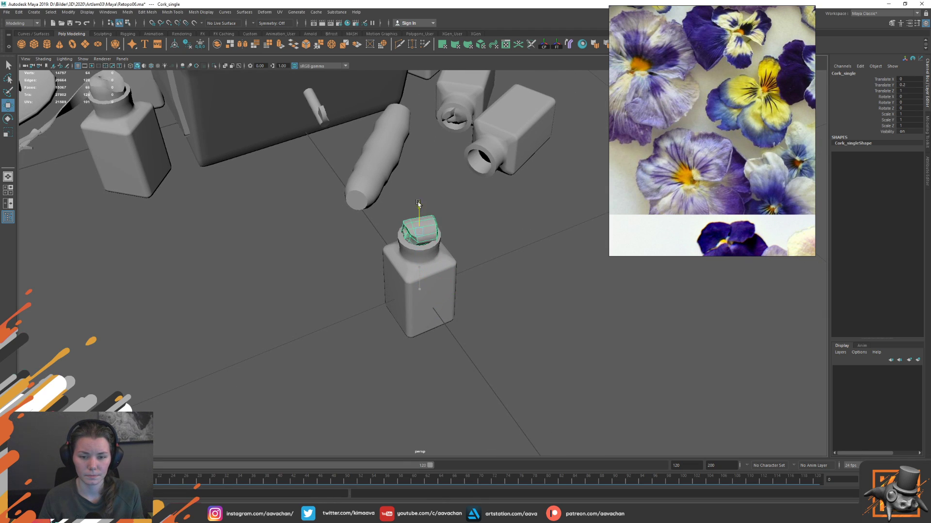
pyautogui.press('e')
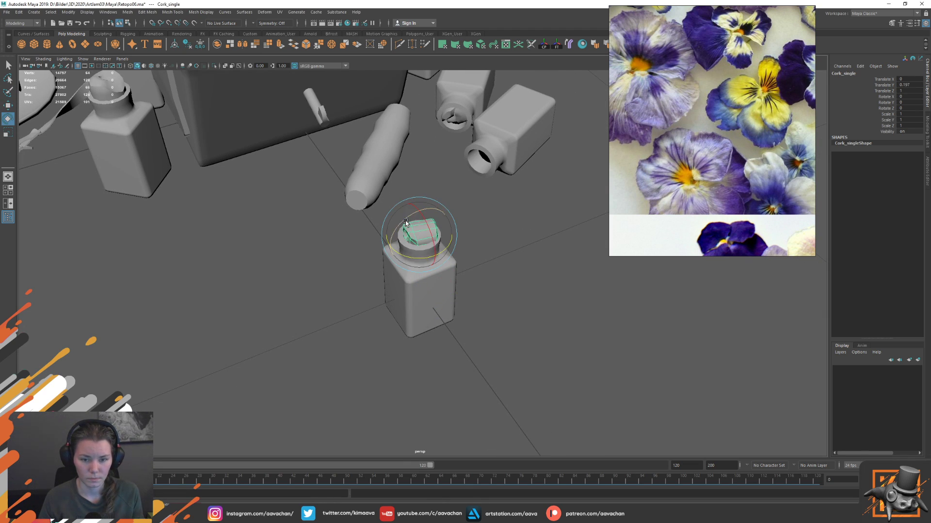
pyautogui.moveTo(406, 222); pyautogui.dragTo(453, 195)
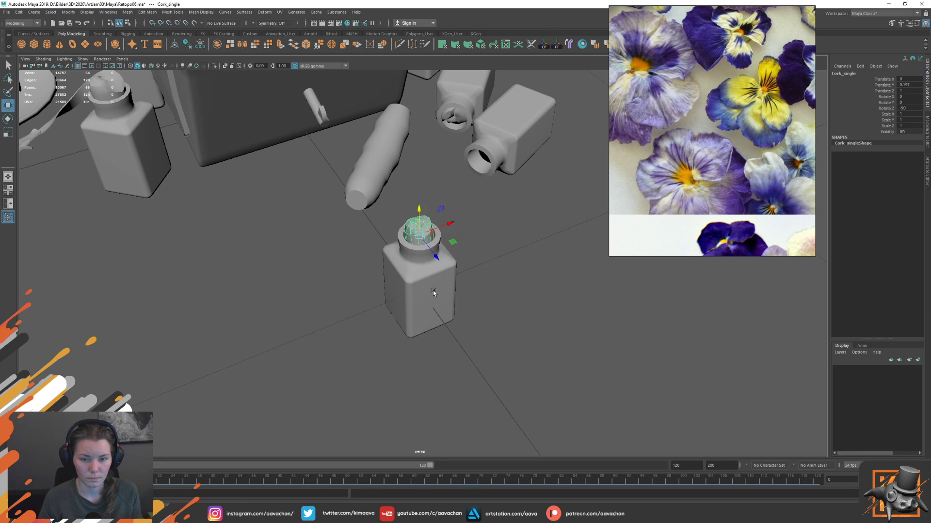
pyautogui.press('w')
# - Turn the cork 15 degrees around its vertical axis
pyautogui.click(437, 247)
pyautogui.click(423, 231)
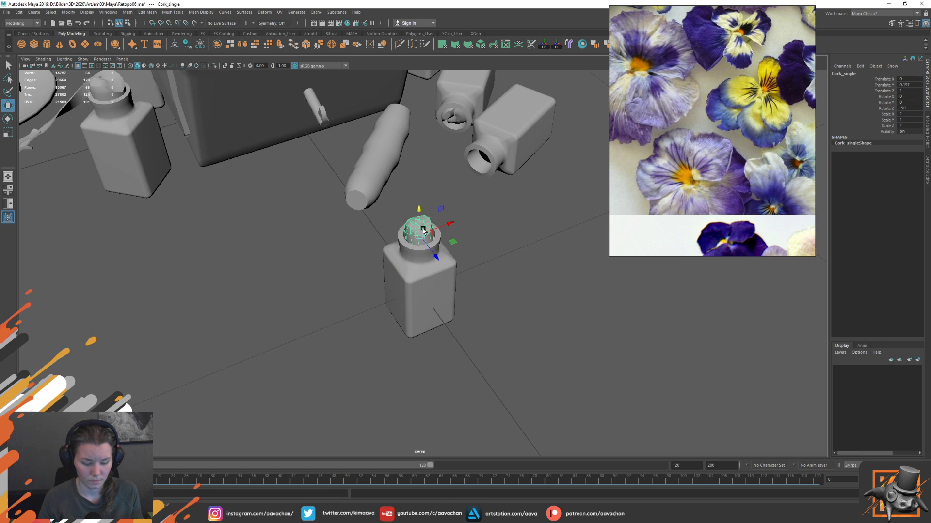
pyautogui.press('f')
pyautogui.click(417, 336)
pyautogui.press('f')
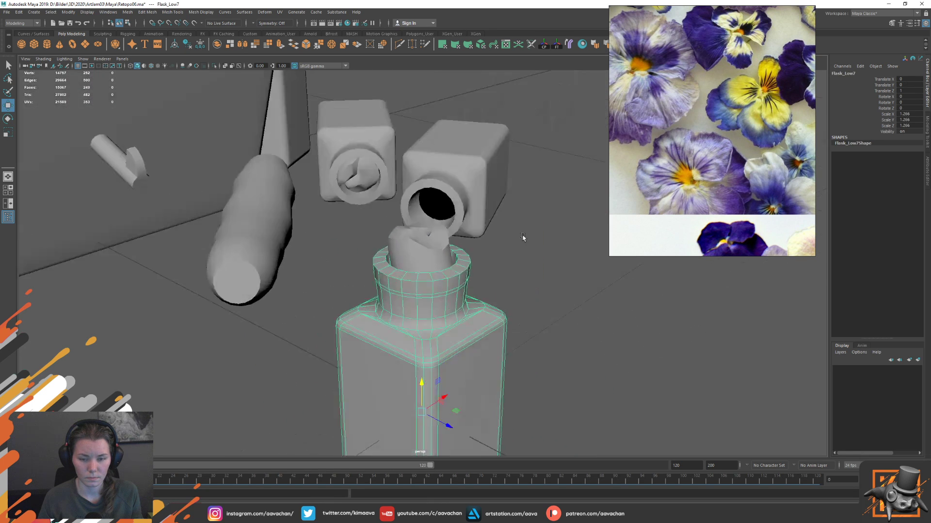
pyautogui.hotkey('ctrl', 'z')
pyautogui.hotkey('ctrl', 'z')
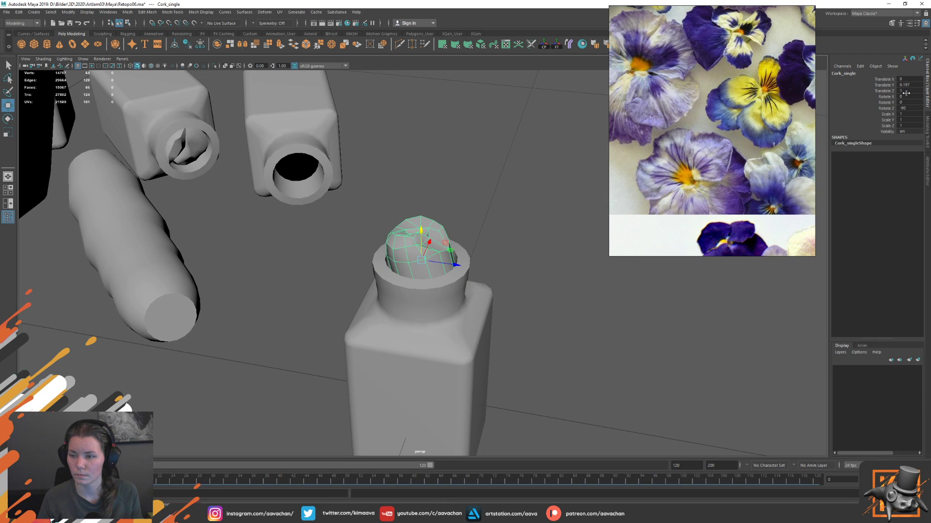
pyautogui.keyDown('alt'); pyautogui.moveTo(528, 210); pyautogui.dragTo(514, 194); pyautogui.keyUp('alt')
pyautogui.press('e')
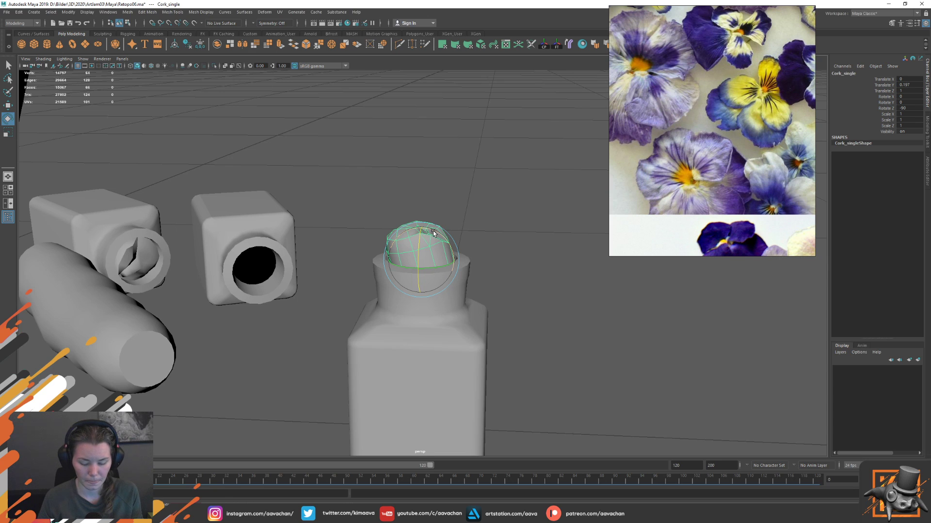
pyautogui.moveTo(434, 233)
pyautogui.mouseDown()
pyautogui.moveTo(458, 225)
pyautogui.moveTo(434, 315)
pyautogui.mouseUp()
pyautogui.press('w')
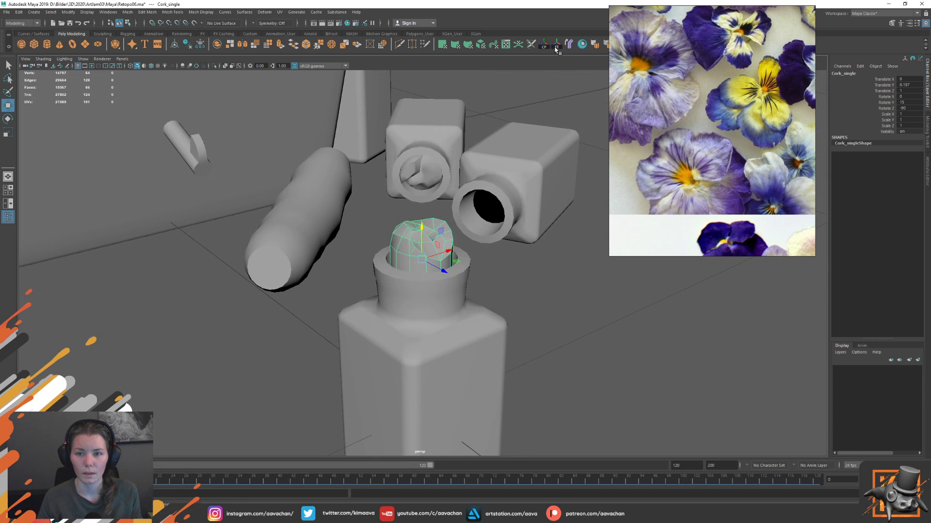
# - Scale Flask_Low7 down to about 1.07 and freeze its transformations
pyautogui.click(421, 411)
pyautogui.press('r')
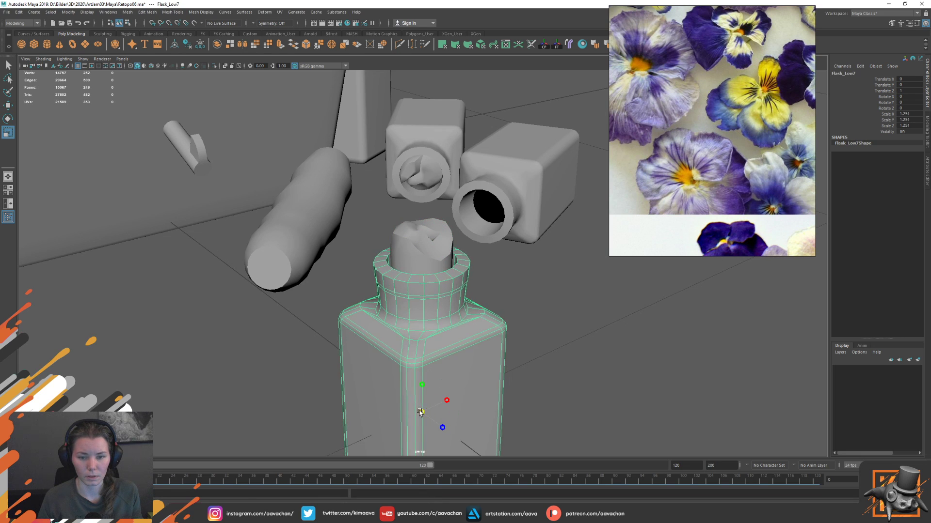
pyautogui.moveTo(419, 412); pyautogui.dragTo(394, 411)
pyautogui.press('w')
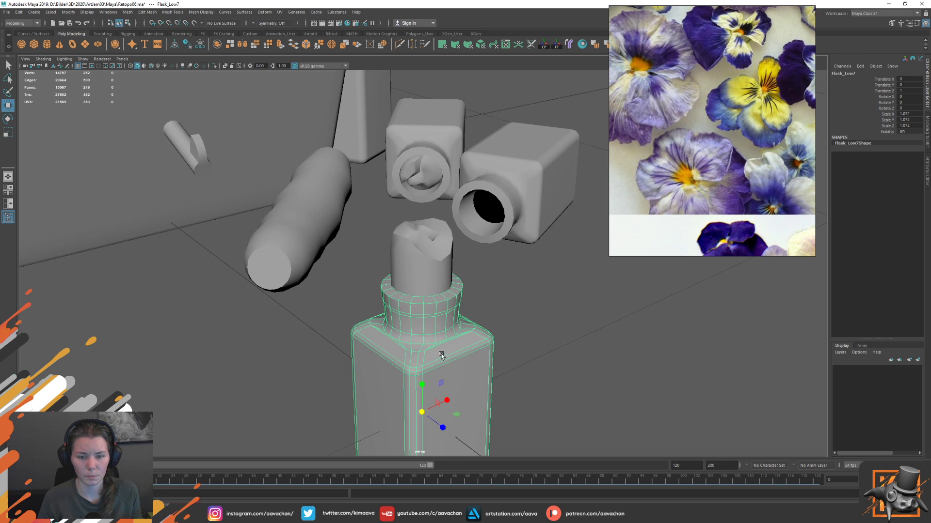
pyautogui.moveTo(441, 355)
pyautogui.keyDown('alt'); pyautogui.mouseDown()
pyautogui.moveTo(534, 321)
pyautogui.moveTo(527, 343)
pyautogui.moveTo(549, 131)
pyautogui.moveTo(528, 266)
pyautogui.mouseUp(); pyautogui.keyUp('alt')
pyautogui.click(556, 45)
pyautogui.scroll(3, 435, 281)
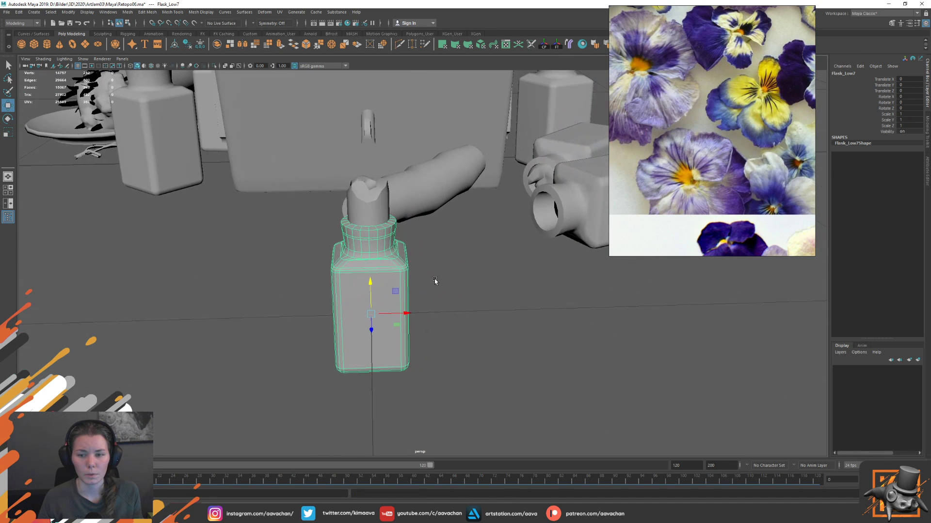
pyautogui.moveTo(435, 281)
pyautogui.keyDown('alt'); pyautogui.mouseDown()
pyautogui.moveTo(447, 269)
pyautogui.moveTo(485, 270)
pyautogui.mouseUp(); pyautogui.keyUp('alt')
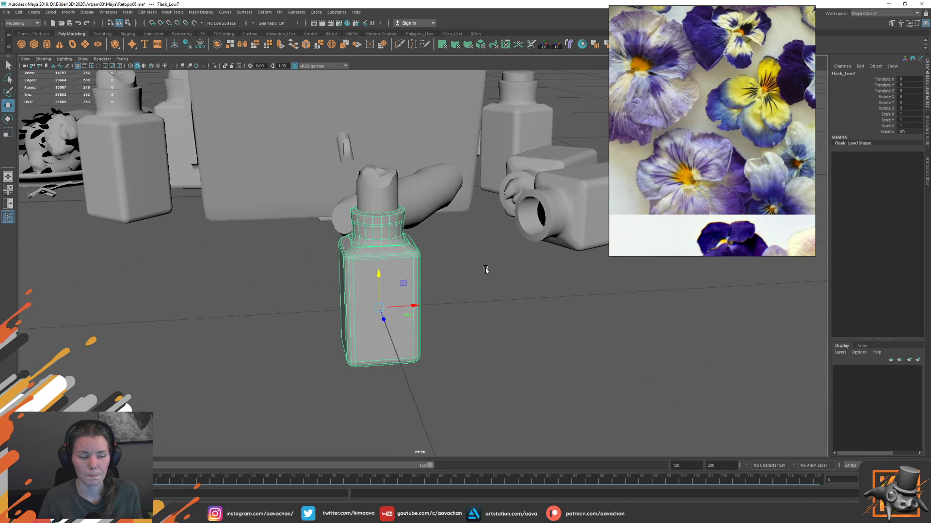
pyautogui.scroll(-3, 712, 146)
pyautogui.moveTo(654, 162)
pyautogui.mouseDown(button='middle')
pyautogui.moveTo(732, 162)
pyautogui.moveTo(750, 140)
pyautogui.mouseUp(button='middle')
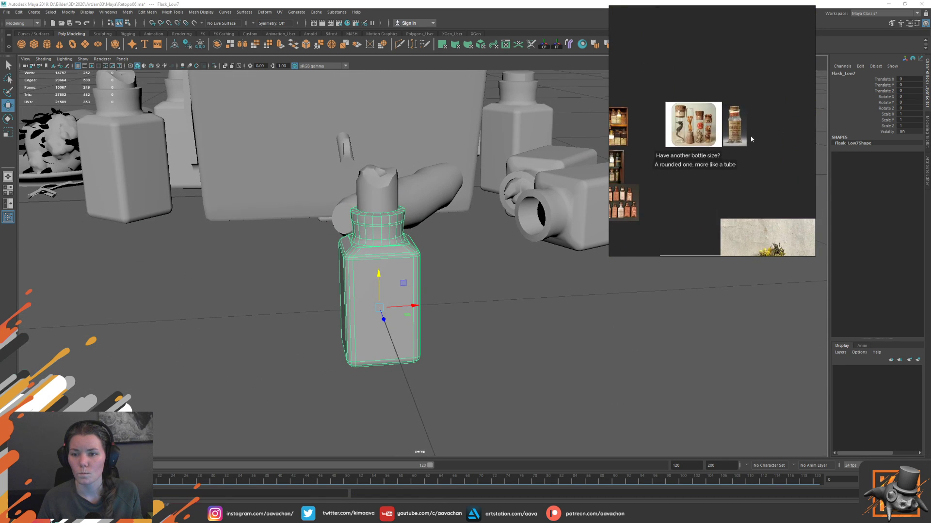
# - Duplicate the square flask and move the copy to the right along X
pyautogui.scroll(1, 750, 139)
pyautogui.scroll(4, 727, 143)
pyautogui.moveTo(680, 149); pyautogui.dragTo(772, 163, button='middle')
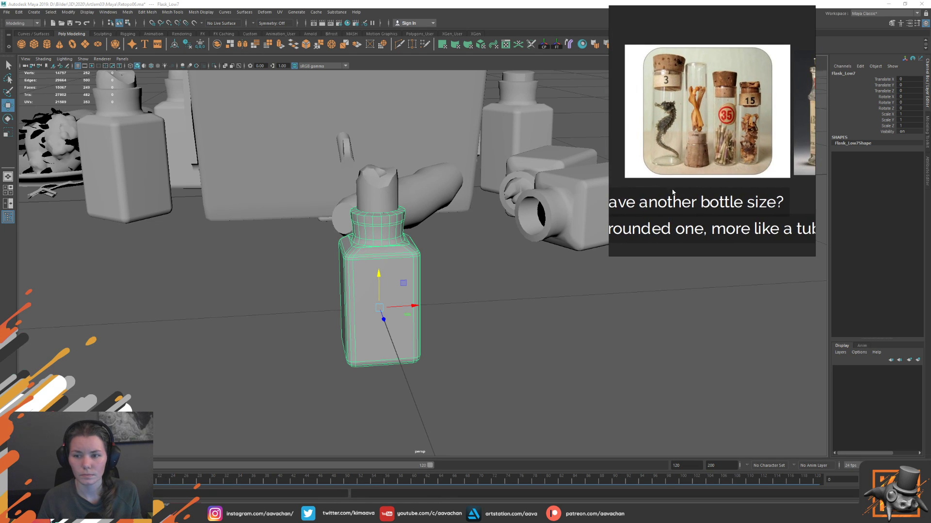
pyautogui.press('f')
pyautogui.keyDown('alt'); pyautogui.moveTo(403, 288); pyautogui.dragTo(401, 263); pyautogui.keyUp('alt')
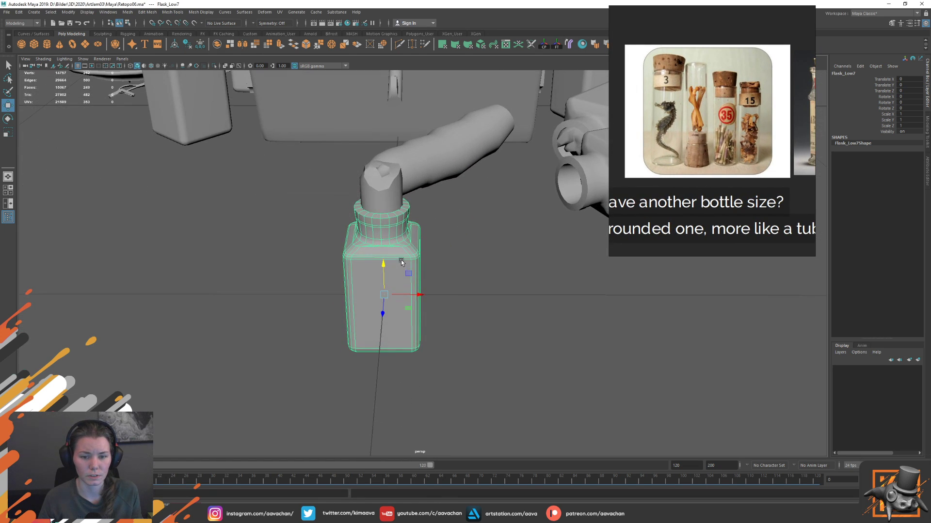
pyautogui.moveTo(401, 254); pyautogui.dragTo(402, 274, button='right')
pyautogui.click(426, 306)
pyautogui.keyDown('alt'); pyautogui.moveTo(426, 305); pyautogui.dragTo(509, 380); pyautogui.keyUp('alt')
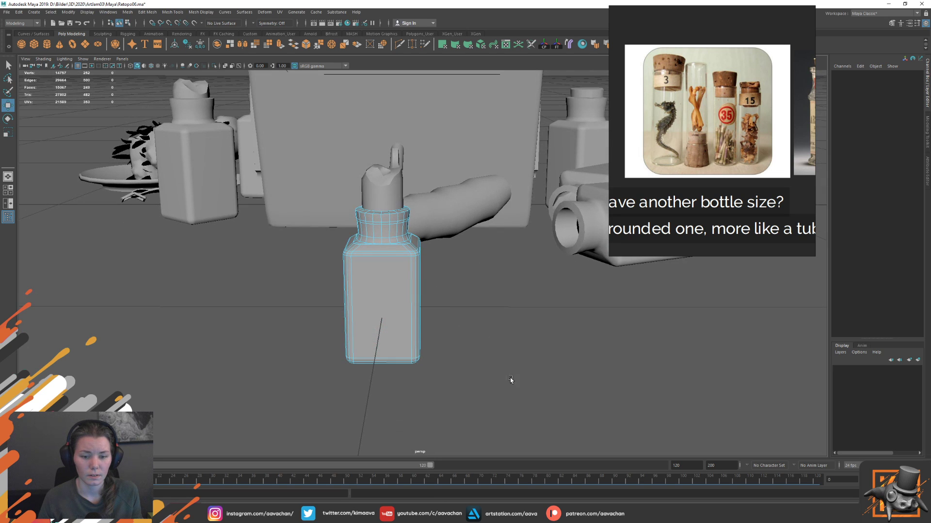
pyautogui.press('F8')
pyautogui.hotkey('ctrl', 'd')
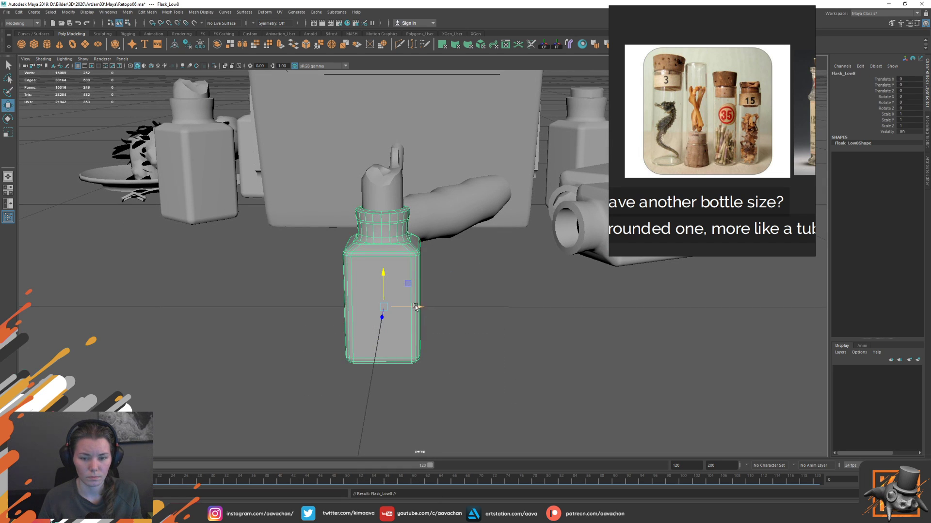
pyautogui.moveTo(415, 307); pyautogui.dragTo(436, 288, button='middle')
# - Delete the left flask's body faces, leaving only its neck ring
pyautogui.click(401, 289)
pyautogui.moveTo(399, 266); pyautogui.dragTo(400, 286, button='right')
pyautogui.moveTo(453, 377); pyautogui.dragTo(302, 299)
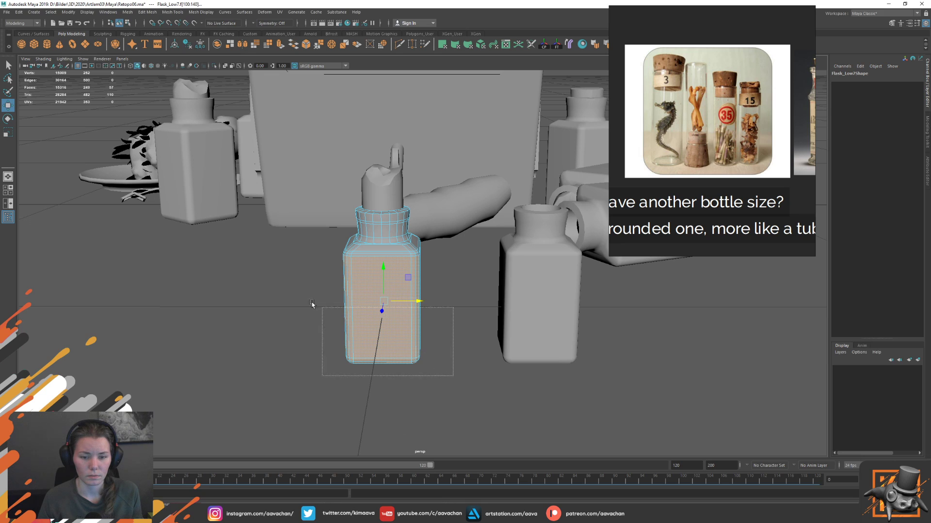
pyautogui.hotkey('shift', '.')
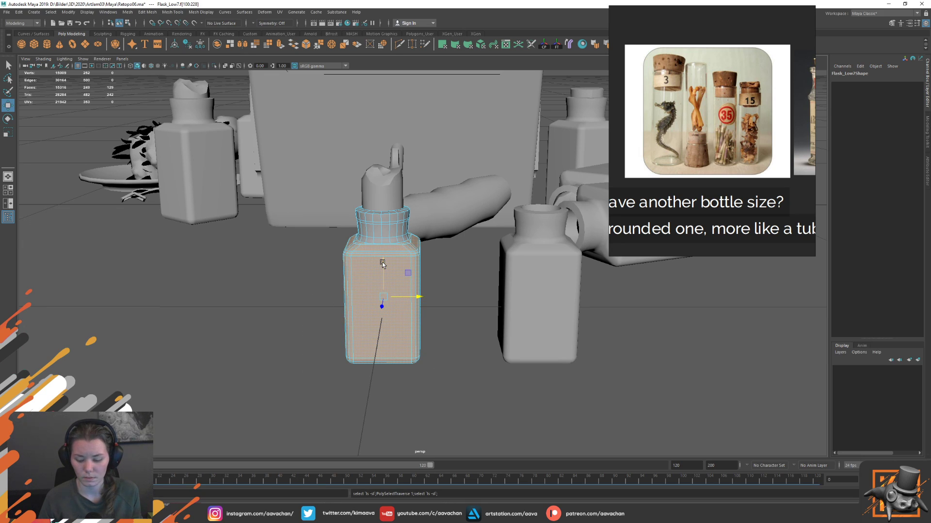
pyautogui.press('Delete')
# - Extrude the neck ring's edge loop outward into a flared brim
pyautogui.scroll(5, 380, 260)
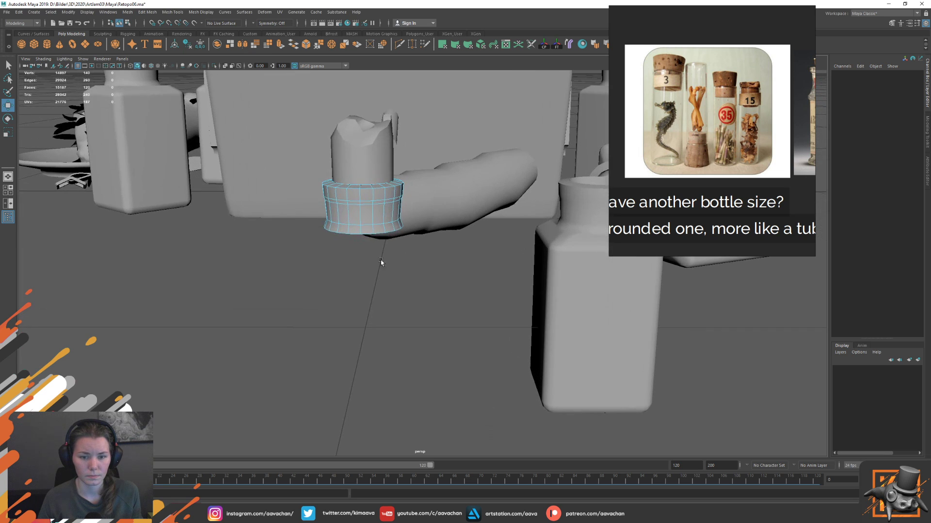
pyautogui.keyDown('alt'); pyautogui.moveTo(380, 260); pyautogui.dragTo(375, 273); pyautogui.keyUp('alt')
pyautogui.moveTo(358, 228)
pyautogui.mouseDown(button='right')
pyautogui.moveTo(383, 216)
pyautogui.moveTo(367, 234)
pyautogui.moveTo(364, 261)
pyautogui.mouseUp(button='right')
pyautogui.doubleClick(365, 243)
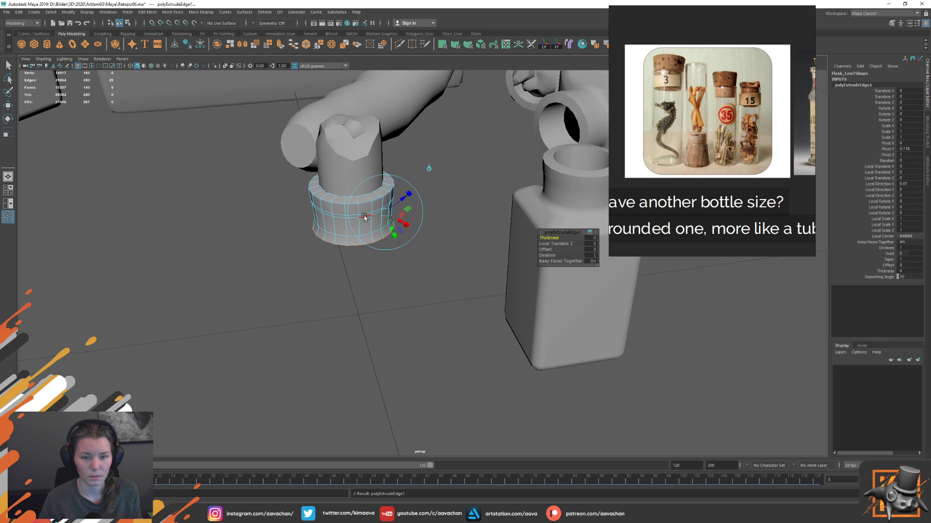
pyautogui.moveTo(353, 213); pyautogui.dragTo(371, 220)
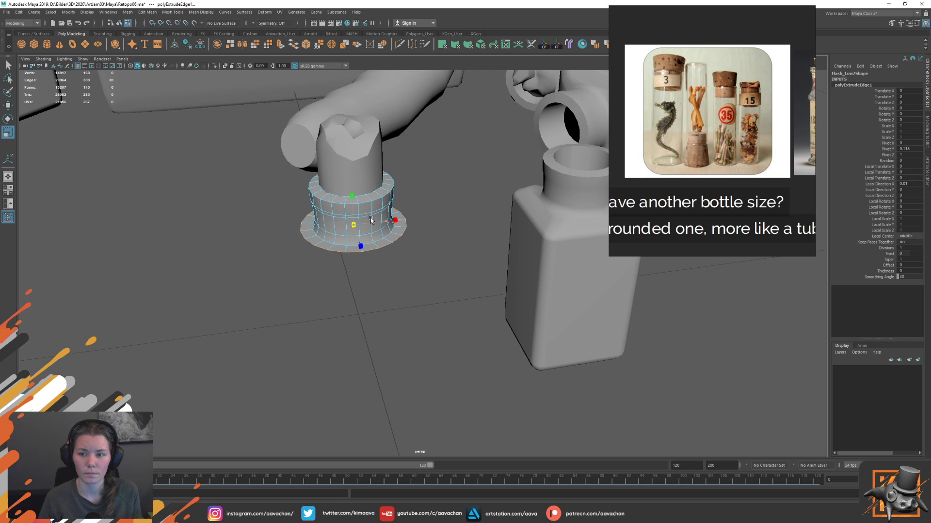
pyautogui.click(371, 220)
# - Reposition and enlarge the tube and jar reference photos for a better view
pyautogui.moveTo(750, 122)
pyautogui.mouseDown(button='middle')
pyautogui.moveTo(681, 130)
pyautogui.moveTo(730, 132)
pyautogui.moveTo(804, 112)
pyautogui.mouseUp(button='middle')
pyautogui.scroll(-3, 729, 131)
pyautogui.scroll(3, 760, 134)
pyautogui.scroll(3, 681, 214)
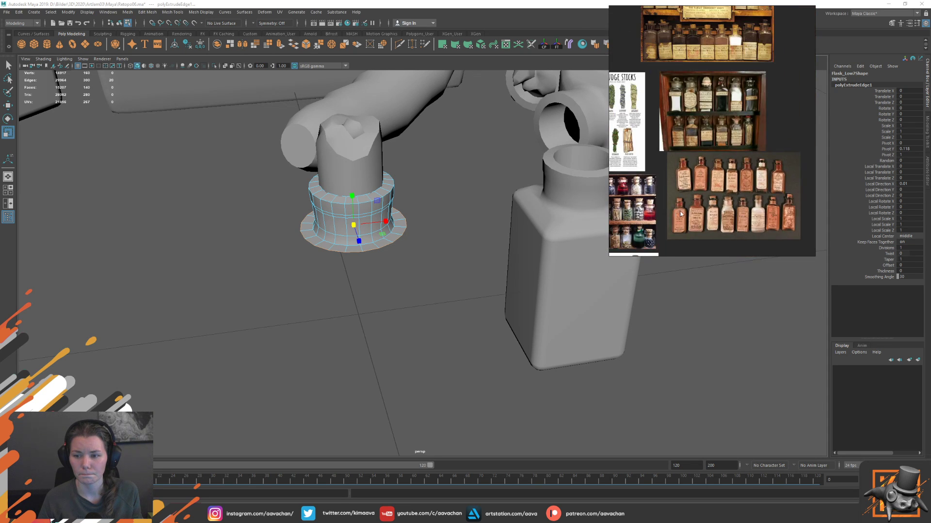
pyautogui.scroll(-3, 680, 214)
pyautogui.scroll(2, 772, 146)
pyautogui.scroll(1, 746, 170)
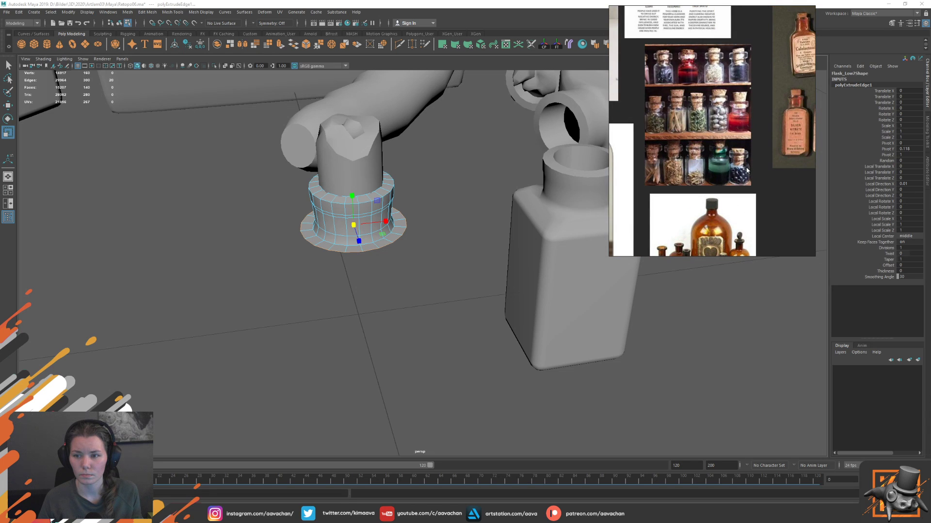
pyautogui.scroll(-3, 747, 169)
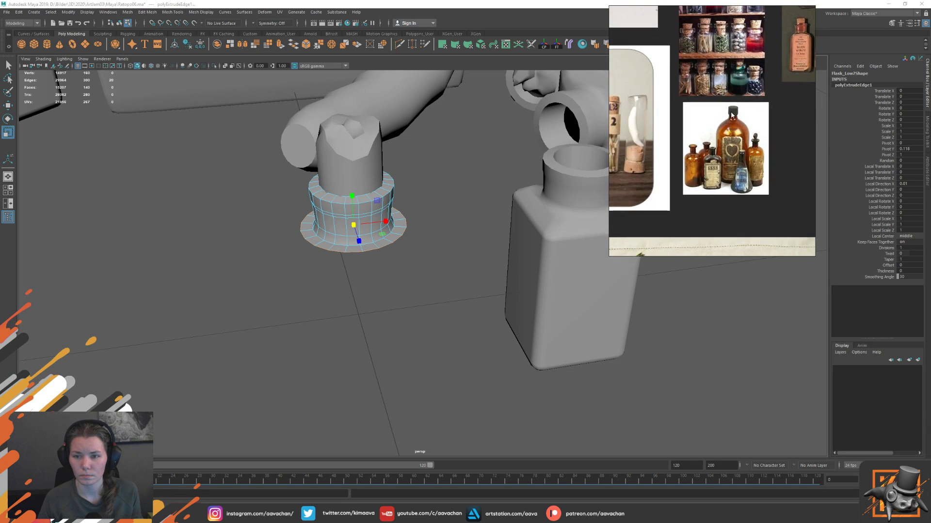
pyautogui.scroll(2, 771, 194)
pyautogui.scroll(1, 771, 193)
pyautogui.moveTo(771, 194)
pyautogui.mouseDown(button='middle')
pyautogui.moveTo(793, 169)
pyautogui.moveTo(755, 190)
pyautogui.mouseUp(button='middle')
pyautogui.scroll(1, 755, 190)
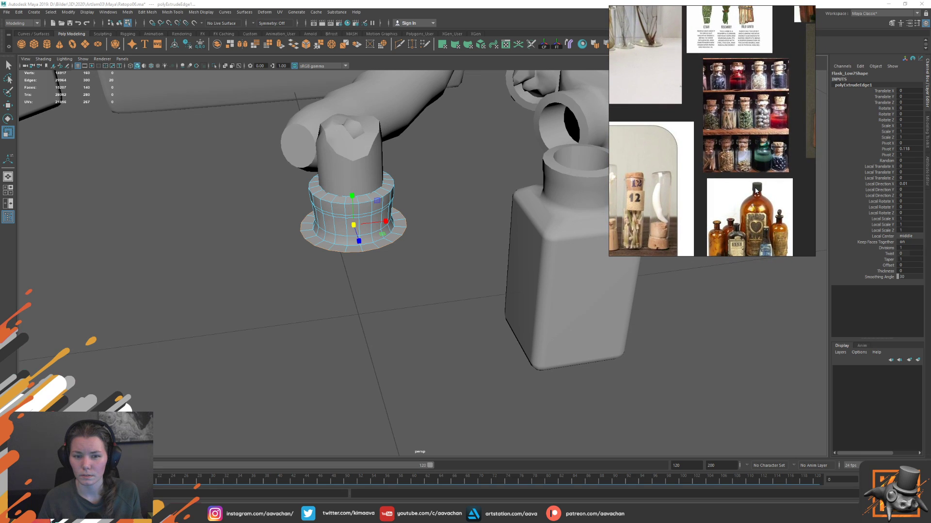
pyautogui.moveTo(720, 190); pyautogui.dragTo(707, 189, button='middle')
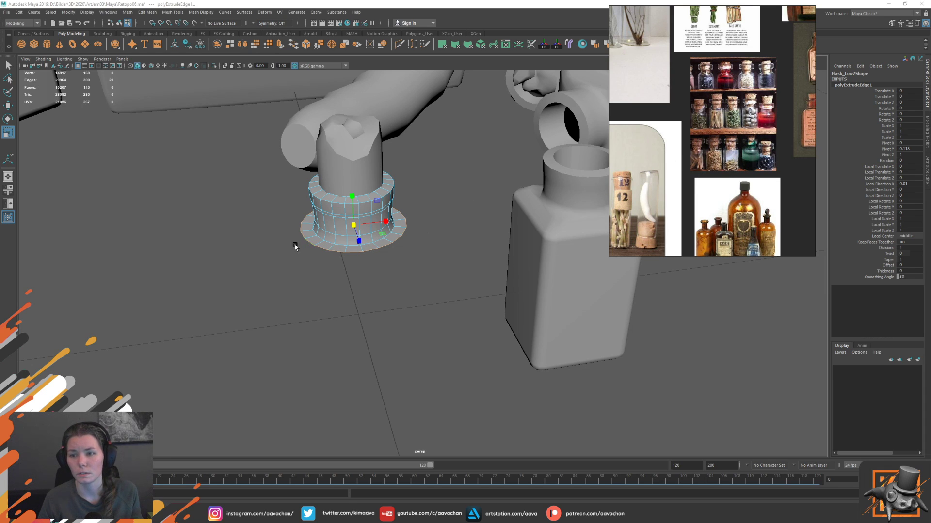
# - Lower the brim edge slightly and duplicate the brimmed neck ring
pyautogui.keyDown('alt'); pyautogui.moveTo(294, 247); pyautogui.dragTo(312, 261); pyautogui.keyUp('alt')
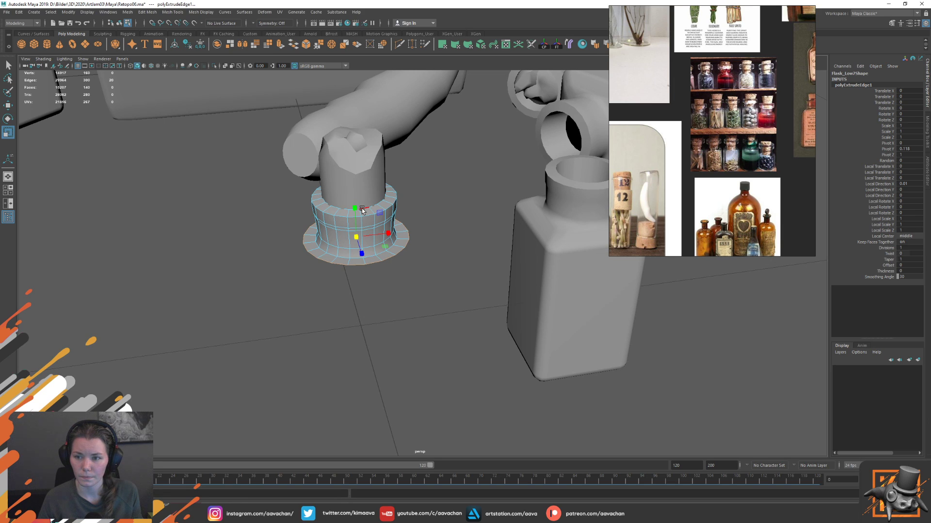
pyautogui.press('w')
pyautogui.moveTo(354, 208); pyautogui.dragTo(354, 212)
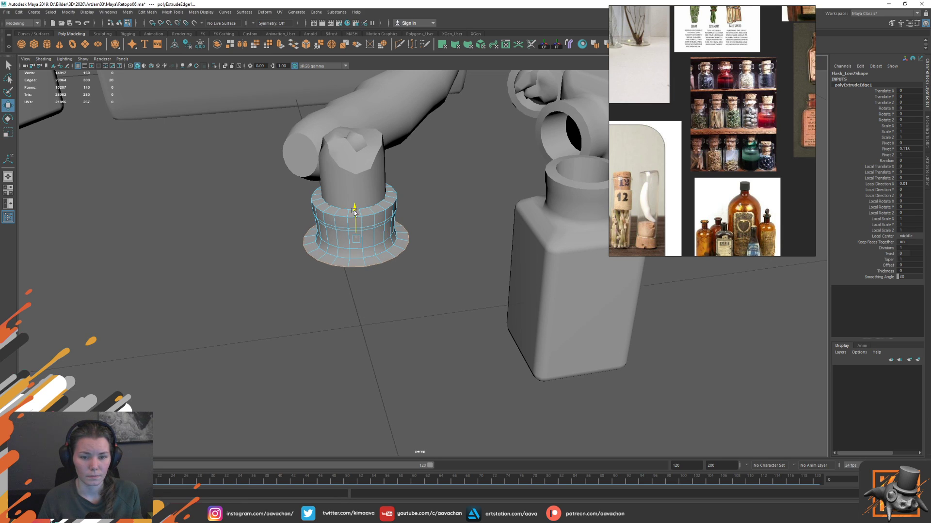
pyautogui.press('F8')
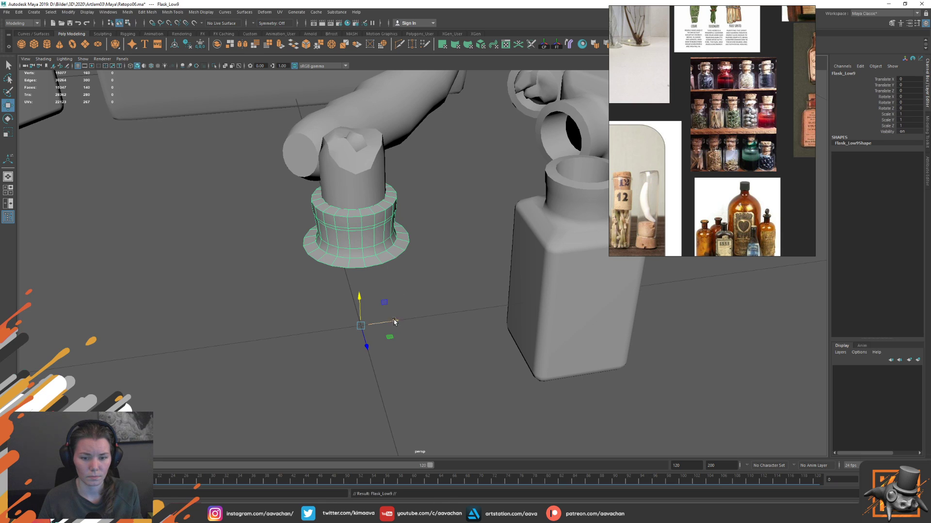
pyautogui.hotkey('ctrl', 'd')
# - Extrude the ring's bottom rim edge downward to form the bottle body
pyautogui.rightClick(358, 245)
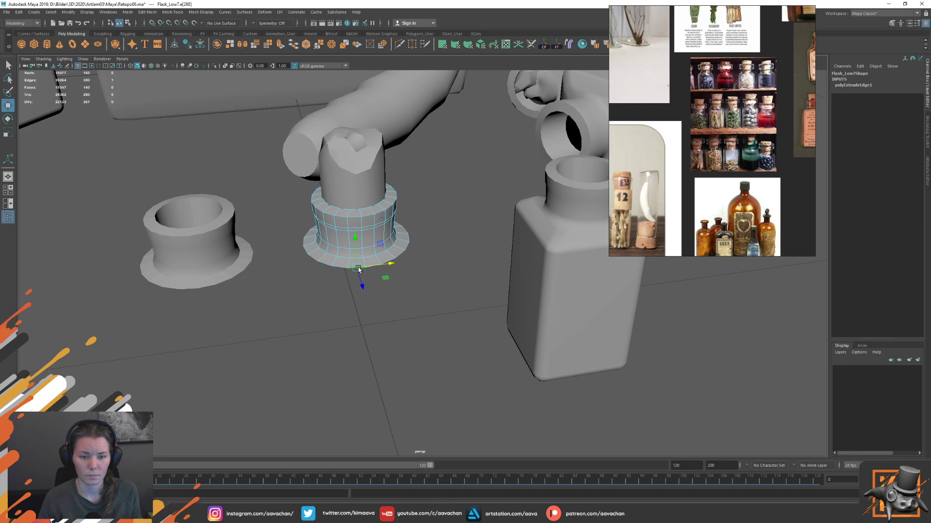
pyautogui.click(358, 267)
pyautogui.keyDown('shift'); pyautogui.moveTo(359, 269); pyautogui.dragTo(361, 256, button='right'); pyautogui.keyUp('shift')
pyautogui.press('w')
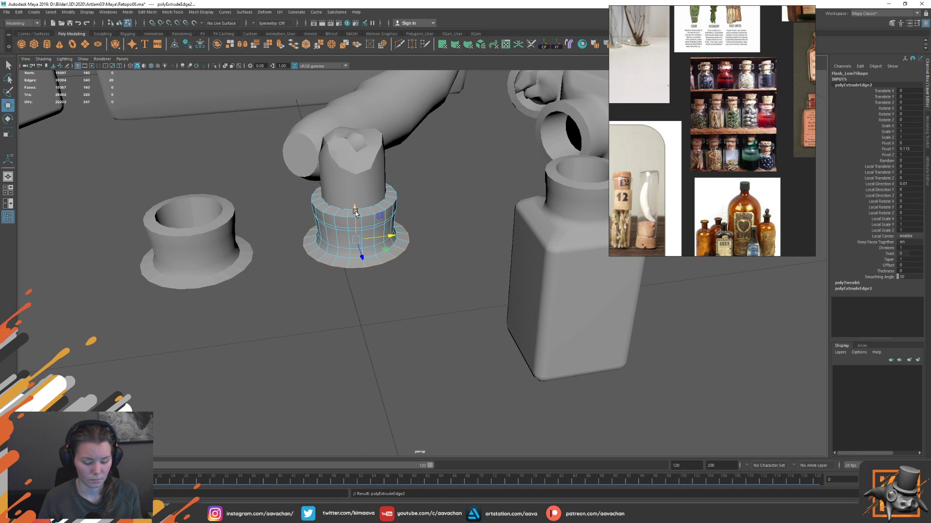
pyautogui.hotkey('ctrl', 'z')
pyautogui.moveTo(356, 213)
pyautogui.mouseDown()
pyautogui.moveTo(357, 290)
pyautogui.moveTo(360, 273)
pyautogui.mouseUp()
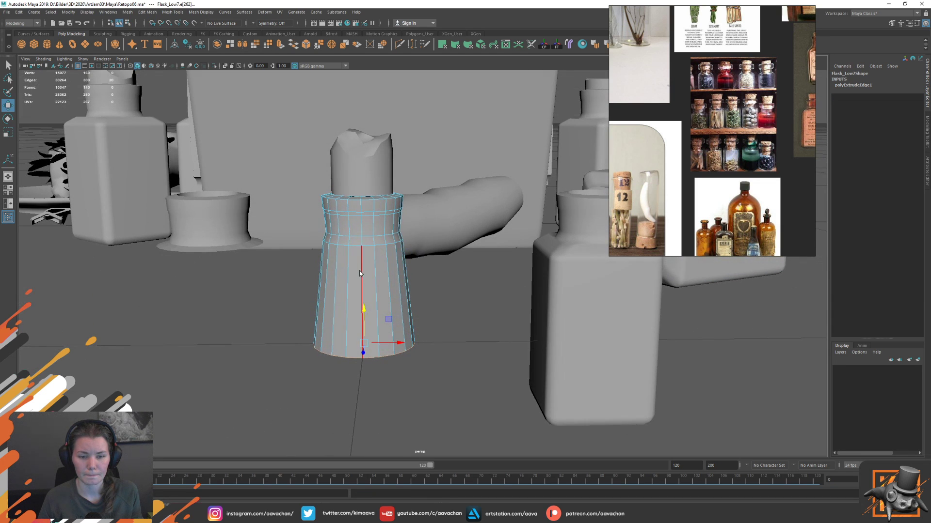
# - Scale the neck-base edge loop outward into a stepped shoulder
pyautogui.doubleClick(364, 249)
pyautogui.press('r')
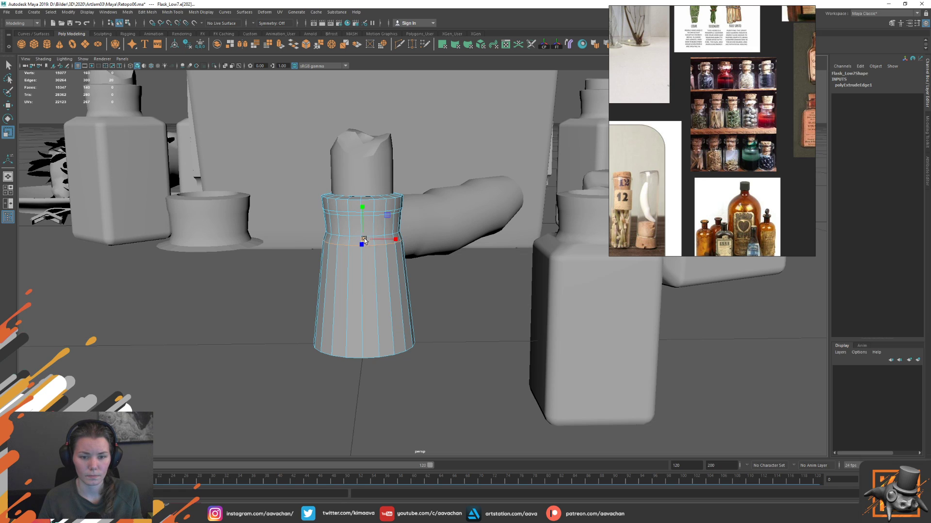
pyautogui.moveTo(365, 240); pyautogui.dragTo(378, 236)
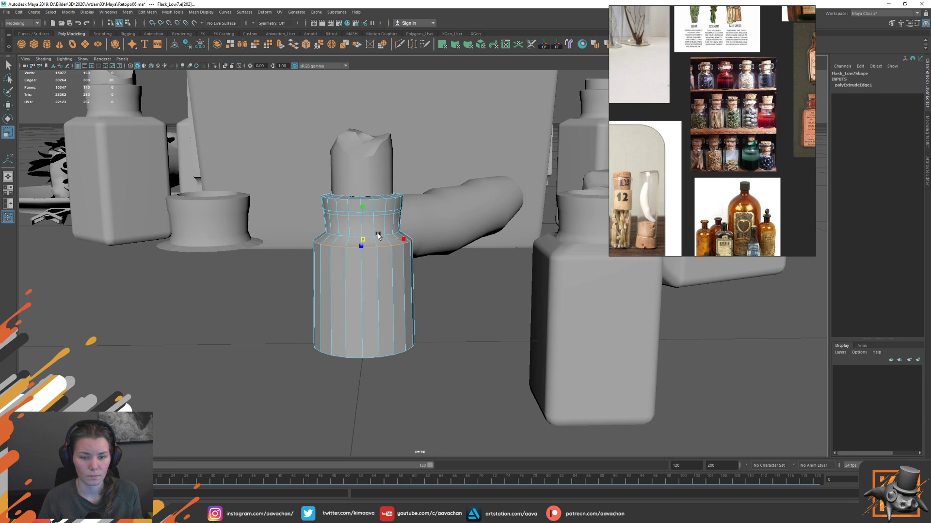
pyautogui.doubleClick(362, 356)
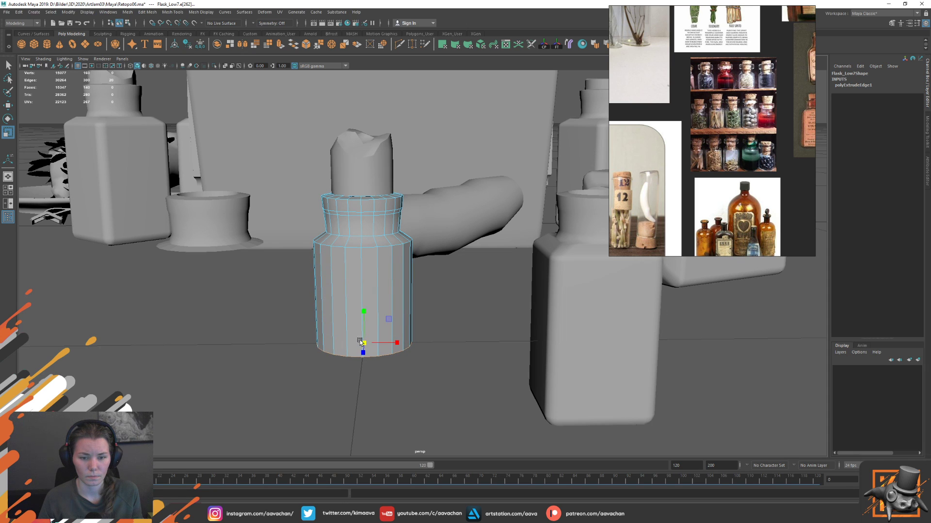
pyautogui.moveTo(360, 342)
pyautogui.keyDown('alt'); pyautogui.mouseDown()
pyautogui.moveTo(393, 286)
pyautogui.moveTo(341, 293)
pyautogui.mouseUp(); pyautogui.keyUp('alt')
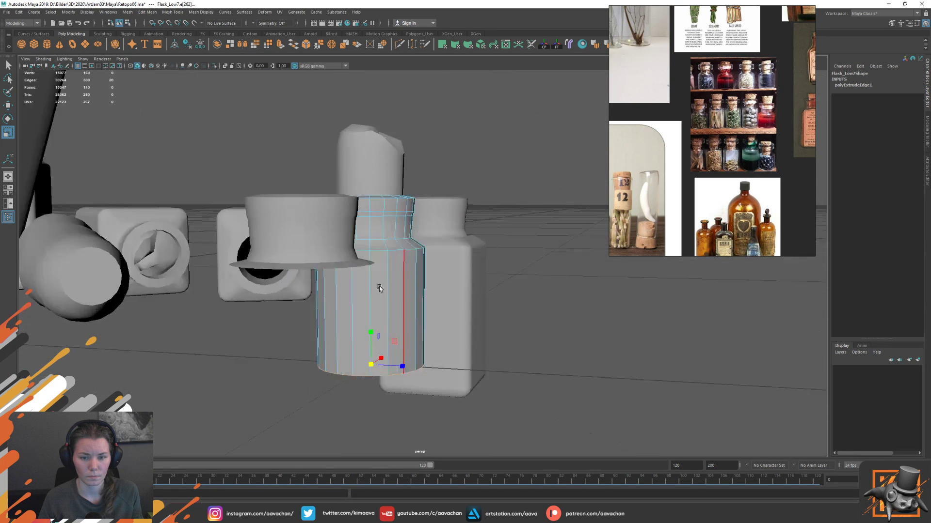
pyautogui.press('w')
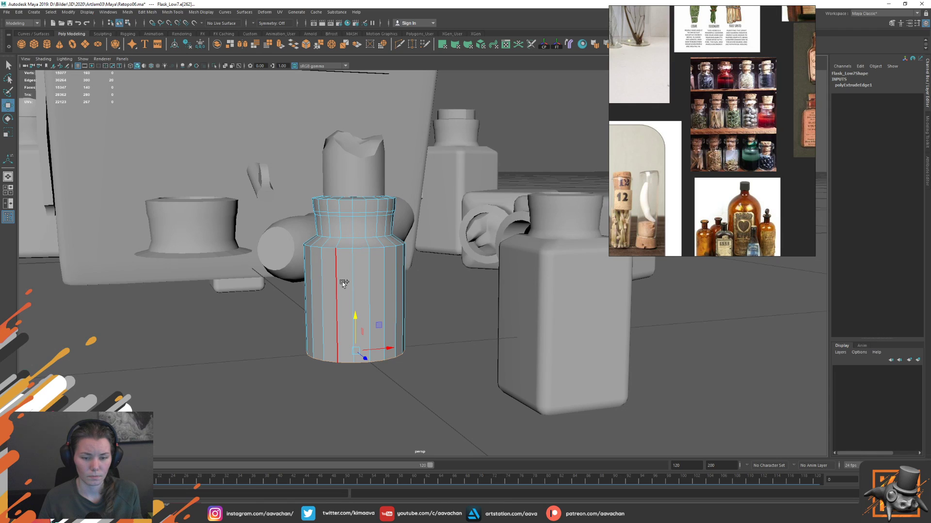
pyautogui.keyDown('shift'); pyautogui.rightClick(344, 283); pyautogui.keyUp('shift')
pyautogui.press('q')
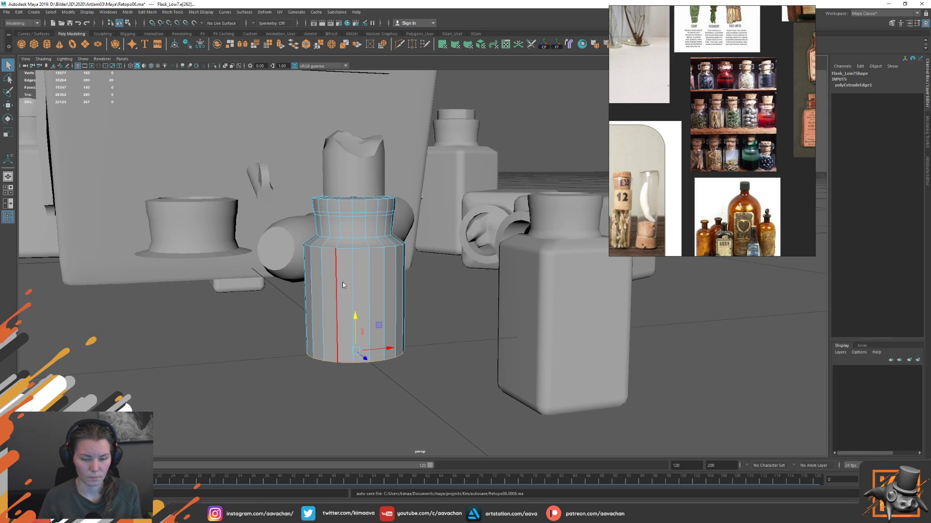
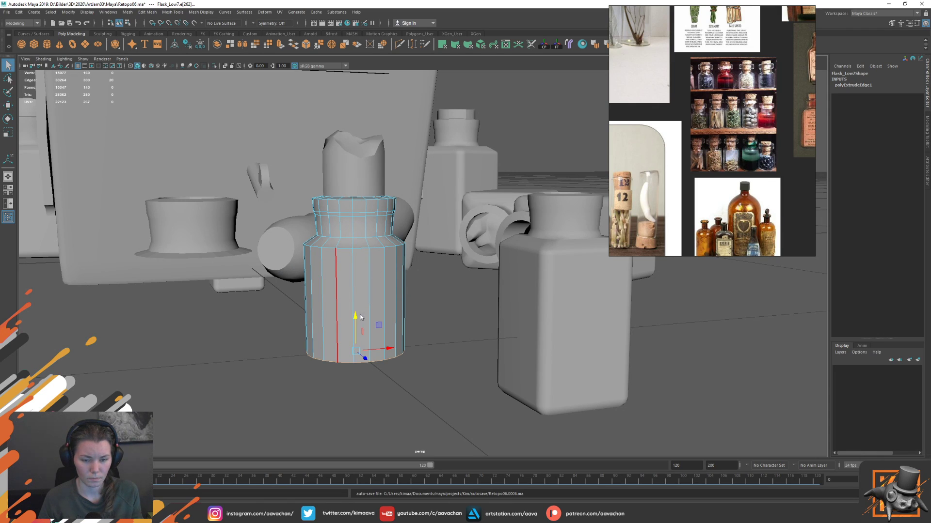
# - Extrude the flask's open bottom rim edges and inset them toward the centre
pyautogui.keyDown('alt'); pyautogui.moveTo(360, 318); pyautogui.dragTo(211, 464); pyautogui.keyUp('alt')
pyautogui.press('w')
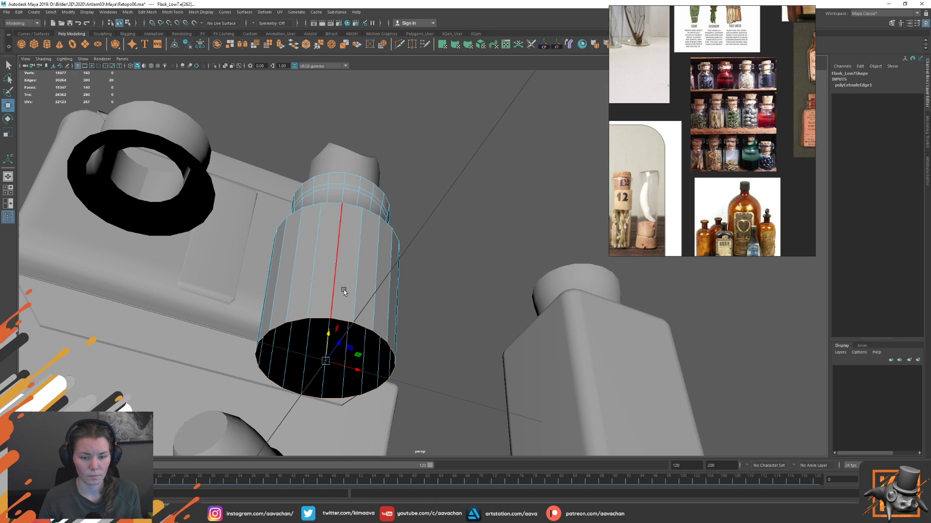
pyautogui.keyDown('shift'); pyautogui.rightClick(343, 319); pyautogui.keyUp('shift')
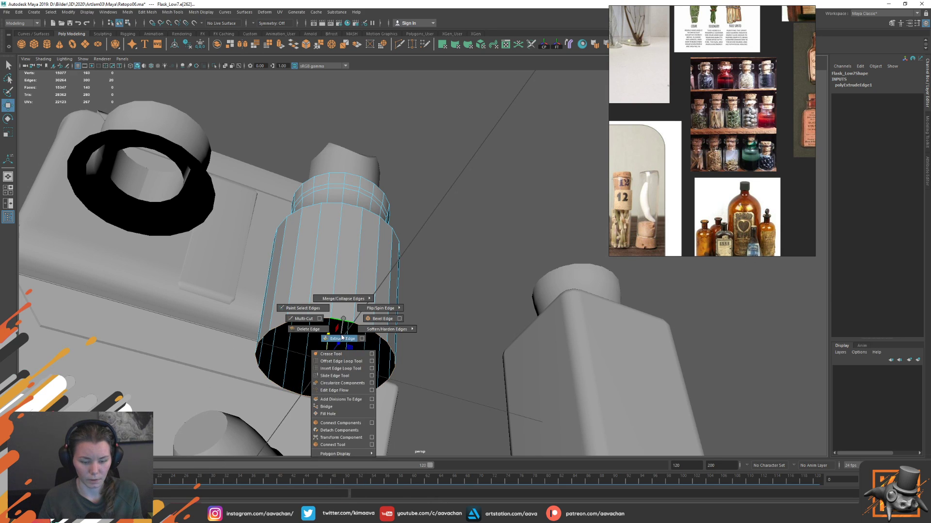
pyautogui.keyDown('shift'); pyautogui.moveTo(343, 320); pyautogui.dragTo(343, 338, button='right'); pyautogui.keyUp('shift')
pyautogui.moveTo(318, 363); pyautogui.dragTo(309, 362)
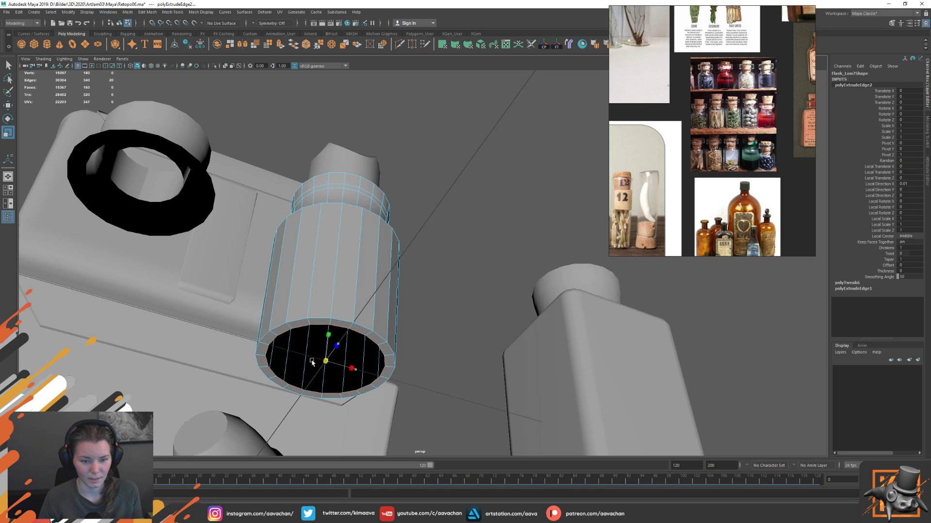
# - Convert the rim edge loop to vertices and merge them into one centre point
pyautogui.doubleClick(336, 274)
pyautogui.keyDown('ctrl'); pyautogui.rightClick(336, 274); pyautogui.keyUp('ctrl')
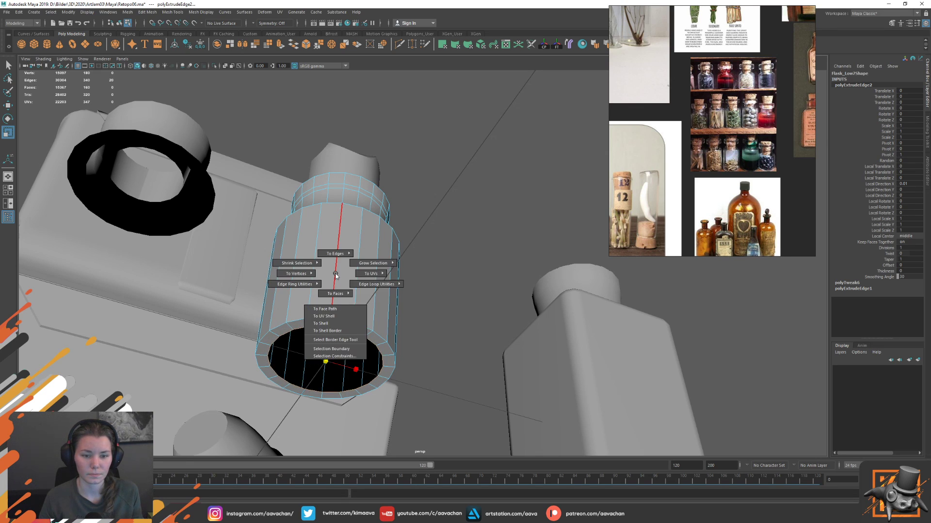
pyautogui.keyDown('ctrl'); pyautogui.moveTo(336, 275); pyautogui.dragTo(257, 273, button='right'); pyautogui.keyUp('ctrl')
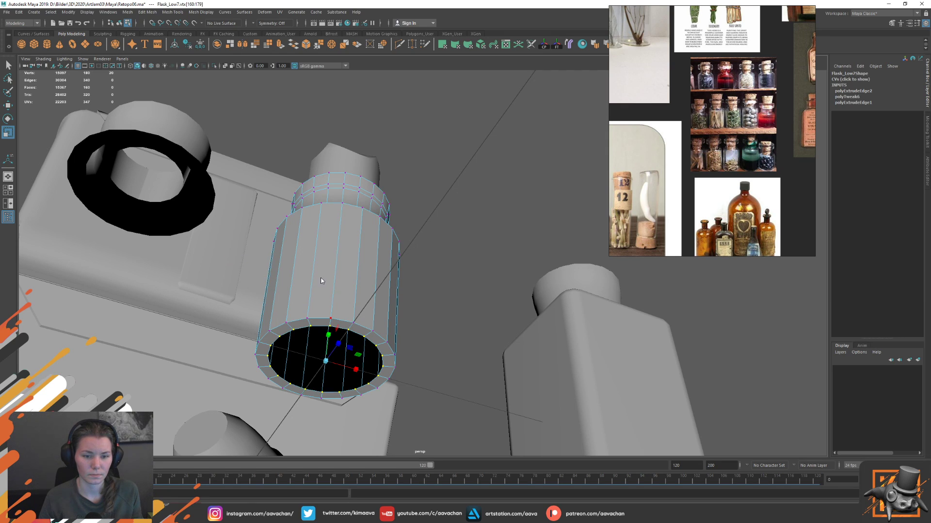
pyautogui.keyDown('shift'); pyautogui.moveTo(329, 287); pyautogui.dragTo(321, 254, button='right'); pyautogui.keyUp('shift')
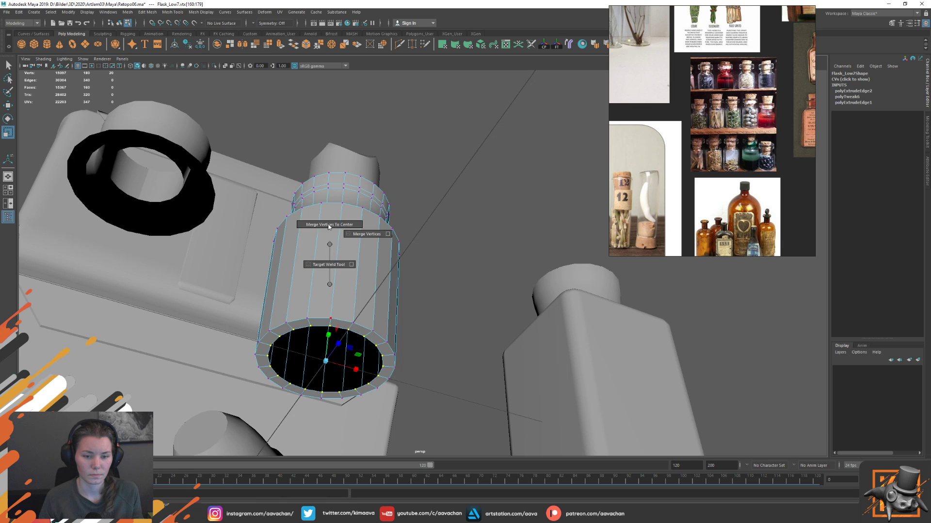
# - Select the cap's border edge loop and bevel it
pyautogui.press('F8')
pyautogui.moveTo(310, 304); pyautogui.dragTo(322, 270, button='right')
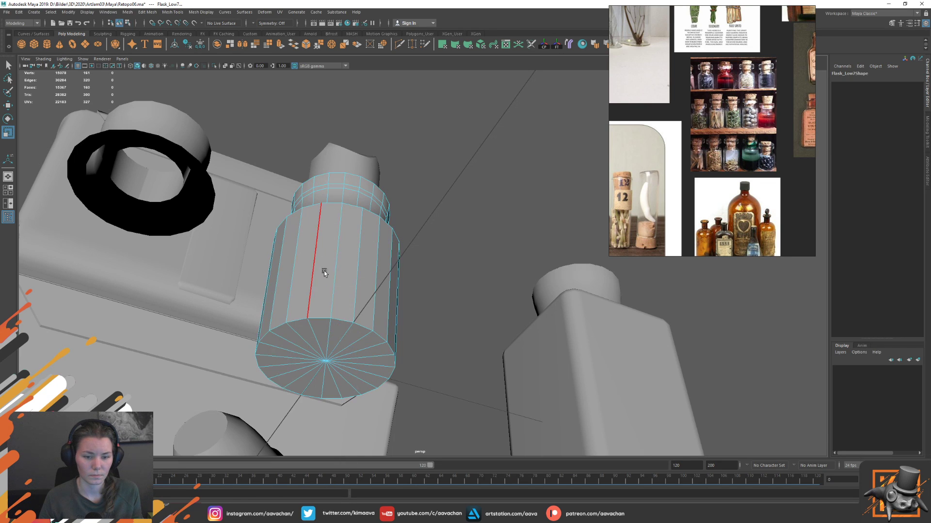
pyautogui.doubleClick(320, 319)
pyautogui.moveTo(320, 320)
pyautogui.keyDown('shift'); pyautogui.mouseDown(button='right')
pyautogui.moveTo(339, 340)
pyautogui.moveTo(360, 319)
pyautogui.mouseUp(button='right'); pyautogui.keyUp('shift')
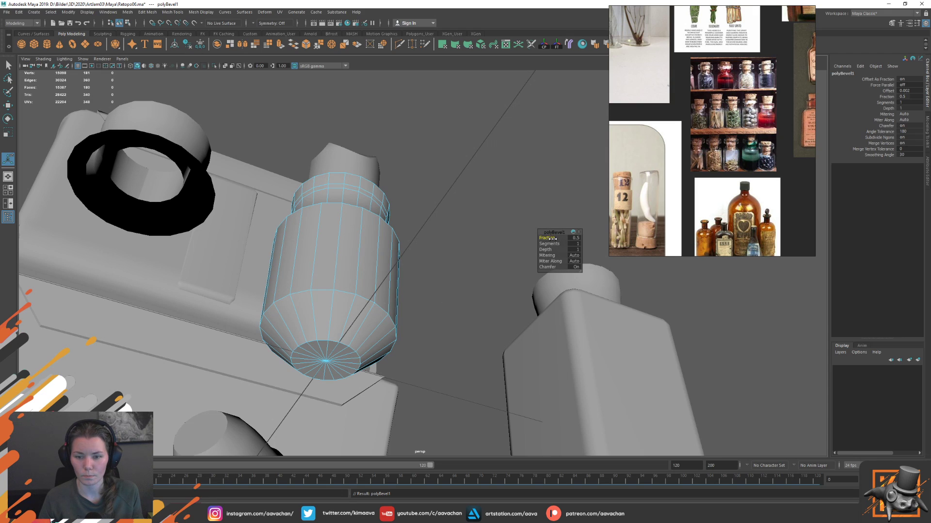
# - Set the cap border bevel to fraction 0.1 with 3 segments
pyautogui.moveTo(547, 238)
pyautogui.mouseDown()
pyautogui.moveTo(534, 238)
pyautogui.moveTo(558, 243)
pyautogui.mouseUp()
pyautogui.keyDown('alt'); pyautogui.moveTo(396, 278); pyautogui.dragTo(374, 309); pyautogui.keyUp('alt')
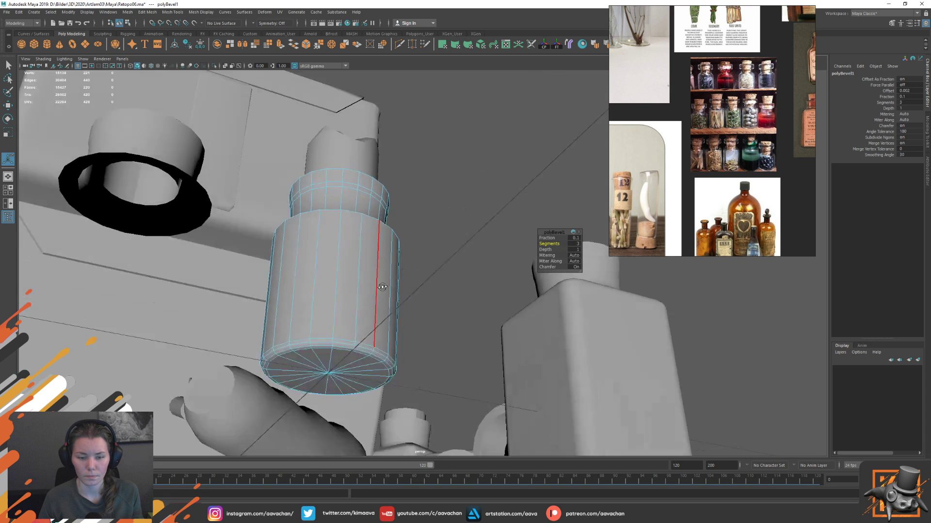
pyautogui.moveTo(374, 310); pyautogui.dragTo(364, 270, button='right')
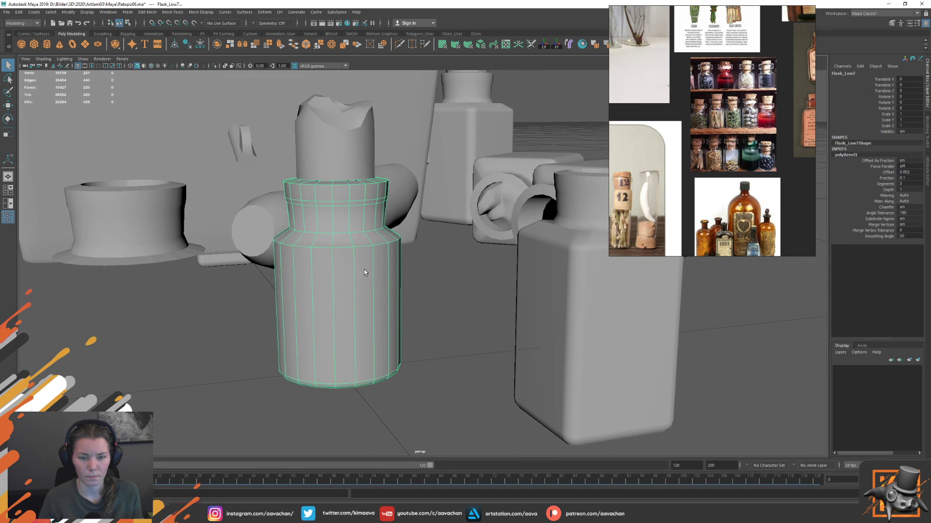
pyautogui.keyDown('alt'); pyautogui.moveTo(327, 289); pyautogui.dragTo(337, 317); pyautogui.keyUp('alt')
# - Bevel the flask's shoulder edge loop with a narrow 0.1 fraction
pyautogui.moveTo(338, 317)
pyautogui.mouseDown(button='right')
pyautogui.moveTo(334, 292)
pyautogui.moveTo(373, 292)
pyautogui.mouseUp(button='right')
pyautogui.doubleClick(334, 292)
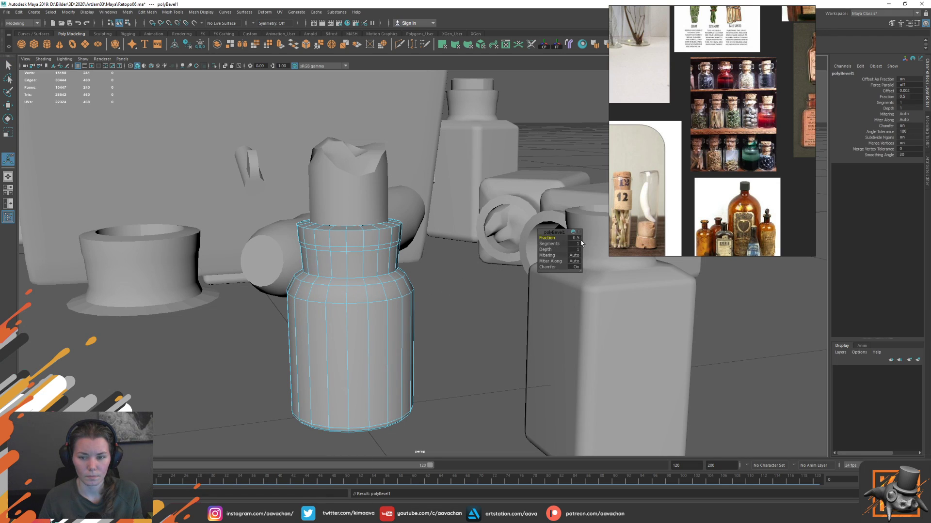
pyautogui.moveTo(552, 238); pyautogui.dragTo(549, 238)
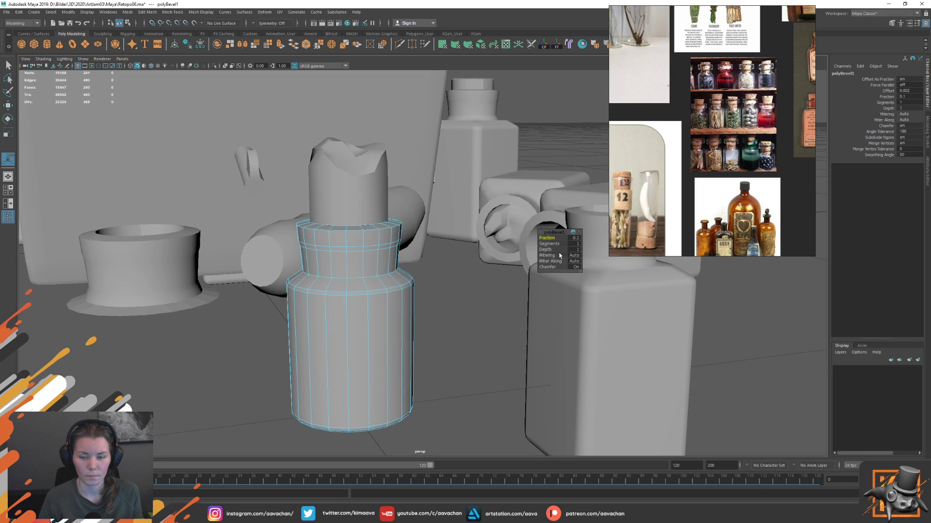
pyautogui.press('q')
pyautogui.press('F8')
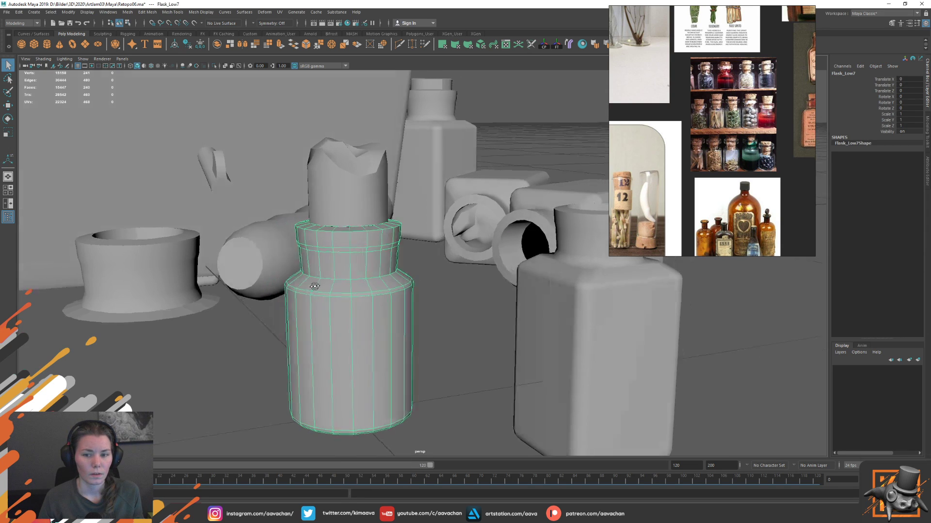
pyautogui.keyDown('alt'); pyautogui.moveTo(339, 273); pyautogui.dragTo(339, 247); pyautogui.keyUp('alt')
pyautogui.press('F10')
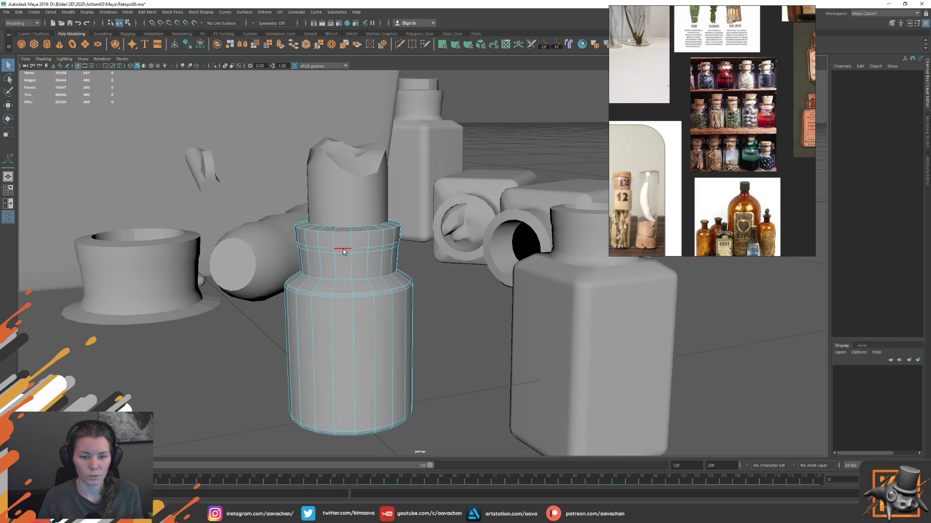
# - Select the neck edge loop, then deselect and inspect the flask's shading
pyautogui.doubleClick(342, 249)
pyautogui.press('r')
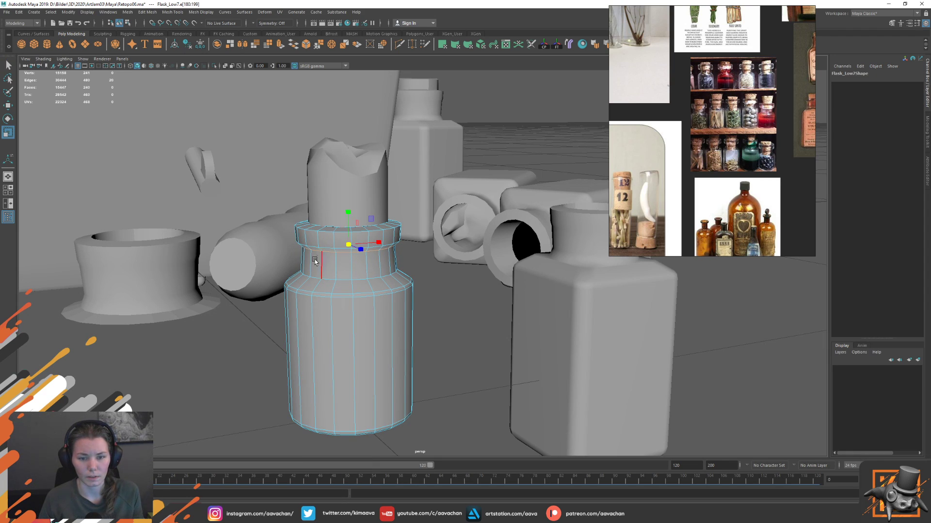
pyautogui.press('F8')
pyautogui.click(442, 322)
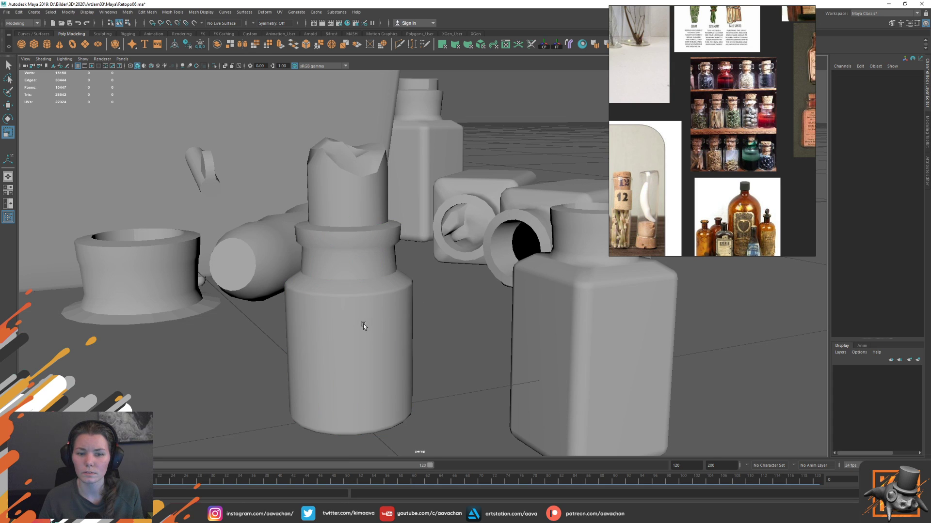
pyautogui.click(363, 325)
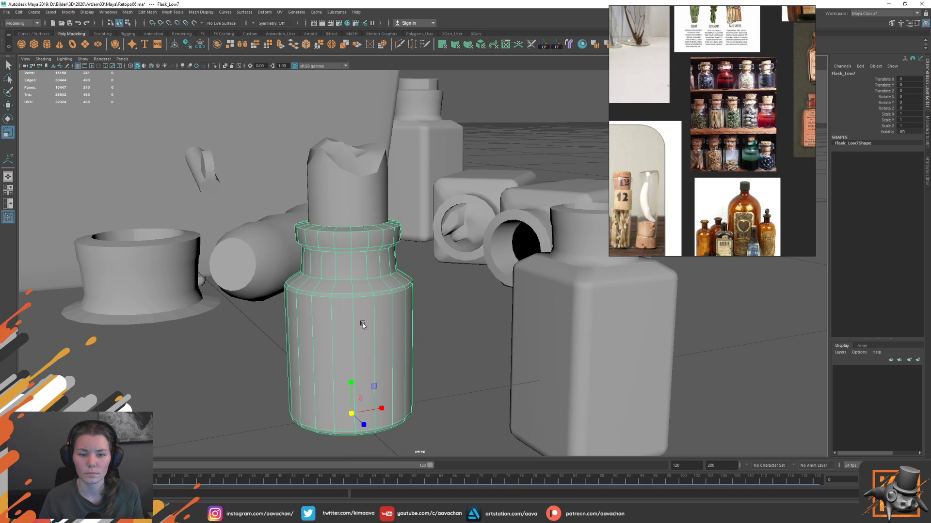
pyautogui.moveTo(384, 338)
pyautogui.keyDown('alt'); pyautogui.mouseDown(button='right')
pyautogui.moveTo(280, 269)
pyautogui.moveTo(352, 313)
pyautogui.mouseUp(button='right'); pyautogui.keyUp('alt')
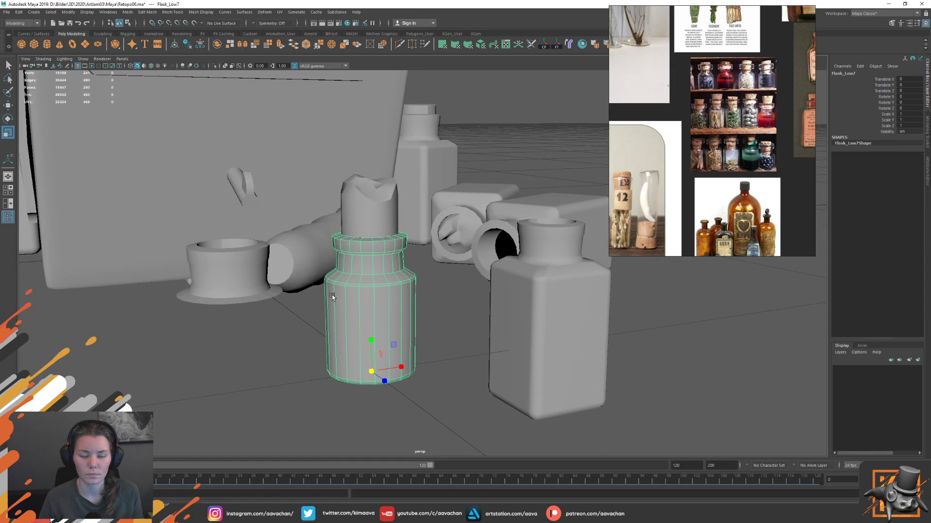
pyautogui.moveTo(333, 296)
pyautogui.keyDown('alt'); pyautogui.mouseDown()
pyautogui.moveTo(340, 289)
pyautogui.moveTo(358, 306)
pyautogui.mouseUp(); pyautogui.keyUp('alt')
# - Soften all of the flask body's edges and return to object mode
pyautogui.moveTo(359, 306); pyautogui.dragTo(339, 318, button='right')
pyautogui.doubleClick(387, 327)
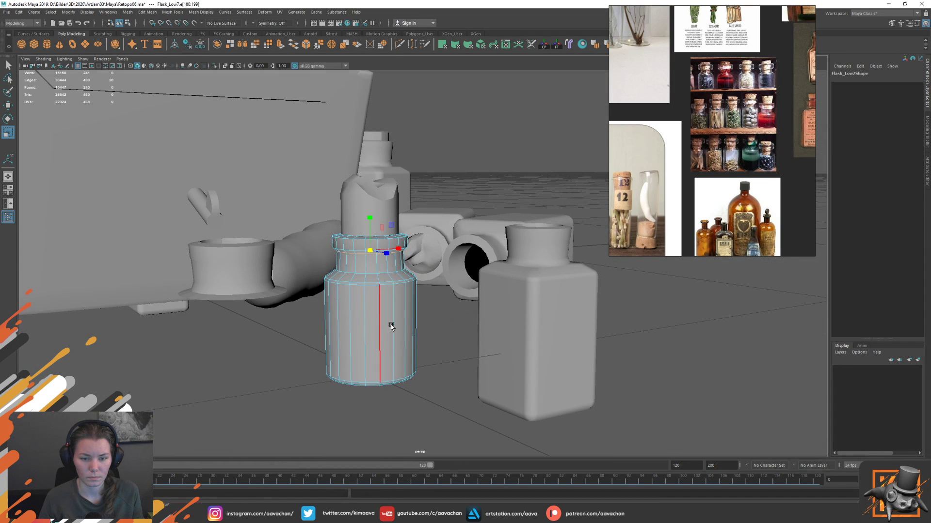
pyautogui.moveTo(468, 400); pyautogui.dragTo(274, 264)
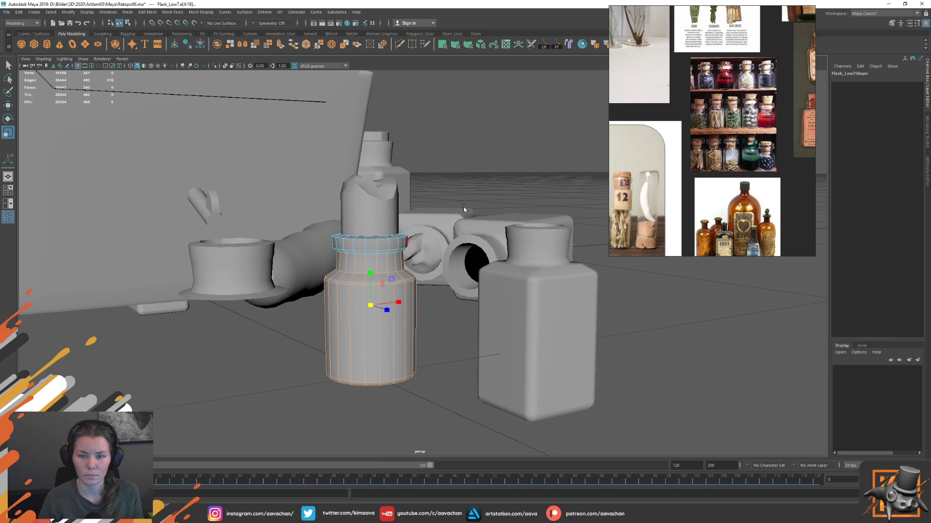
pyautogui.moveTo(640, 58); pyautogui.dragTo(659, 152)
pyautogui.click(607, 44)
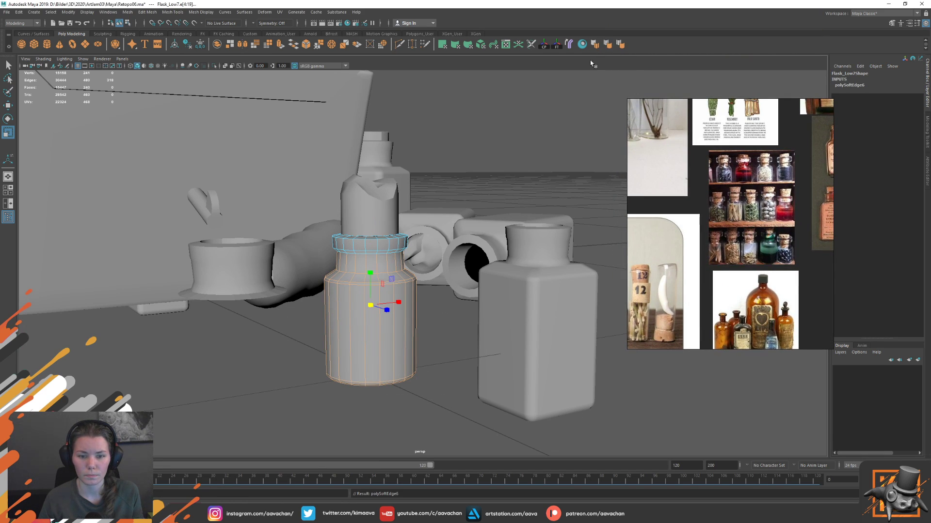
pyautogui.press('F8')
pyautogui.click(388, 297)
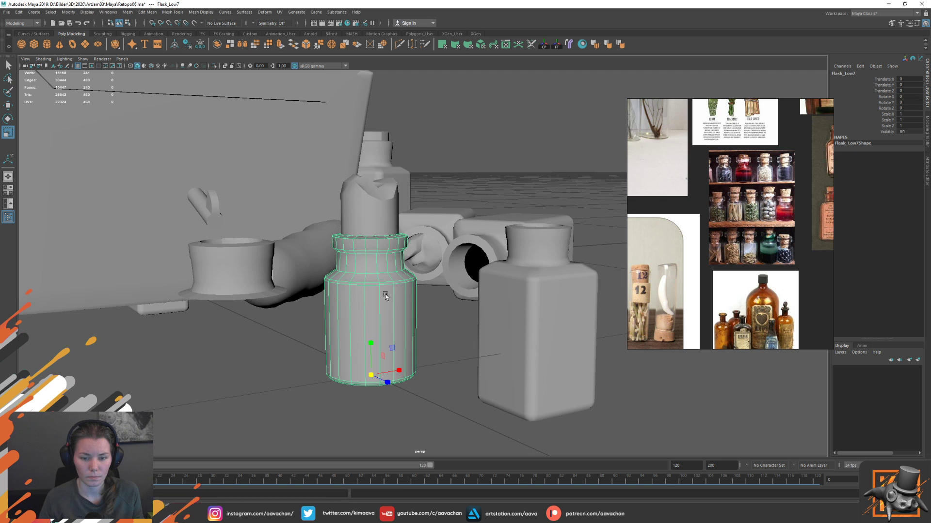
# - Frame a front view of the box and bottles and select the flask
pyautogui.press('w')
pyautogui.scroll(-5, 401, 300)
pyautogui.keyDown('alt'); pyautogui.moveTo(401, 300); pyautogui.dragTo(418, 268); pyautogui.keyUp('alt')
pyautogui.scroll(2, 418, 268)
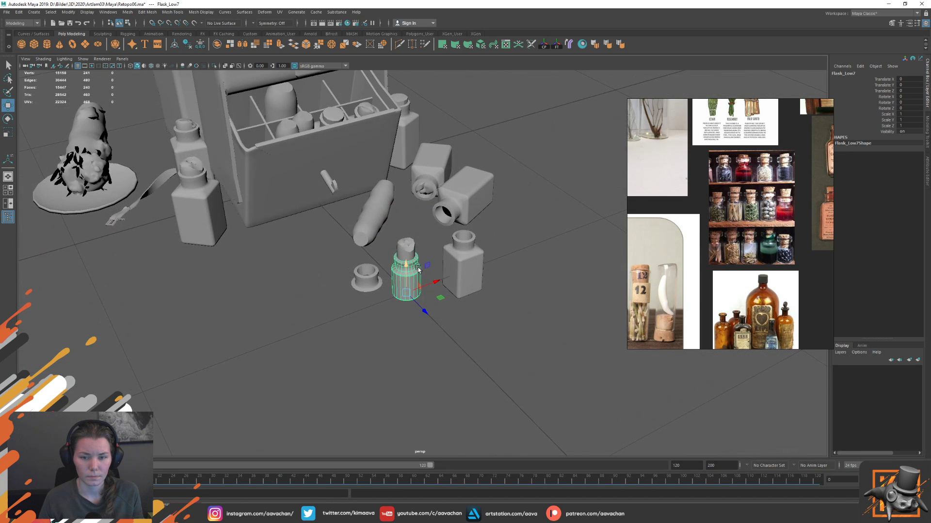
pyautogui.scroll(2, 425, 290)
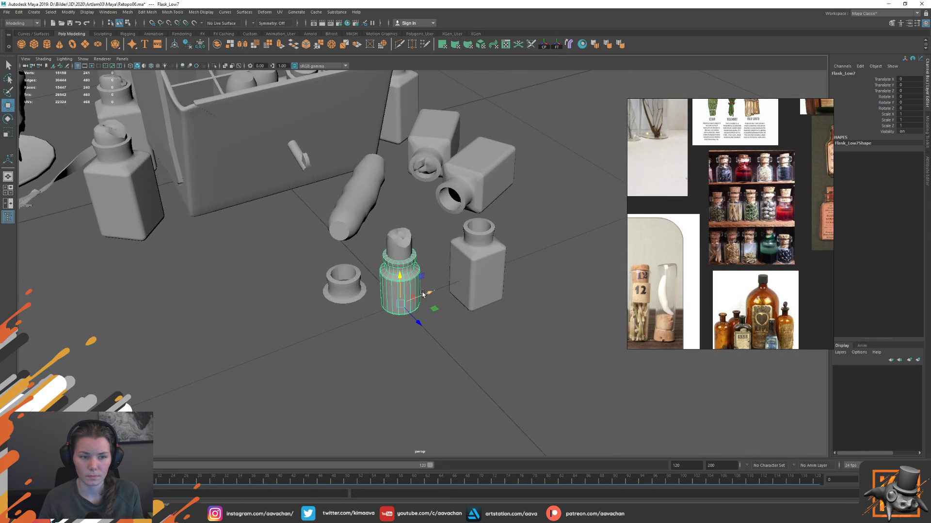
pyautogui.moveTo(416, 286)
pyautogui.keyDown('alt'); pyautogui.mouseDown()
pyautogui.moveTo(467, 270)
pyautogui.moveTo(345, 270)
pyautogui.moveTo(432, 277)
pyautogui.moveTo(504, 226)
pyautogui.mouseUp(); pyautogui.keyUp('alt')
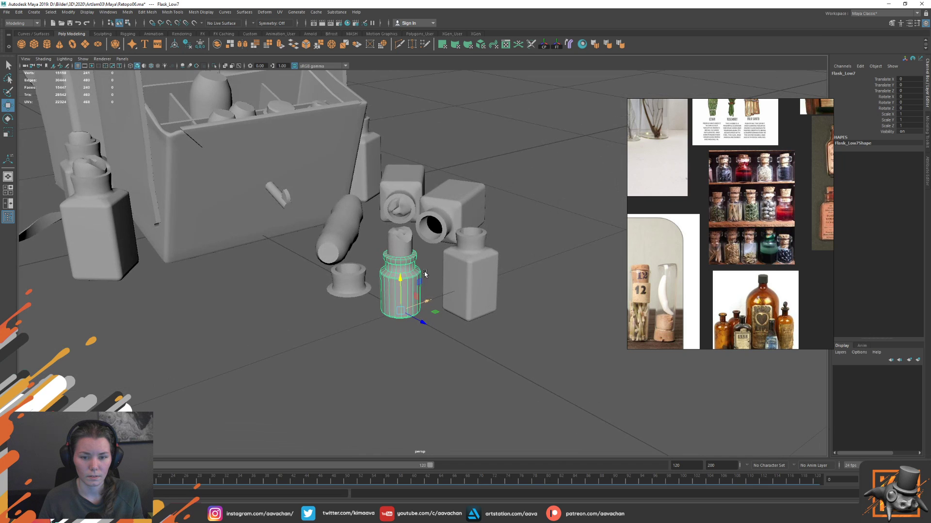
pyautogui.click(508, 223)
pyautogui.moveTo(431, 306)
pyautogui.keyDown('alt'); pyautogui.mouseDown()
pyautogui.moveTo(477, 304)
pyautogui.moveTo(491, 274)
pyautogui.moveTo(493, 320)
pyautogui.moveTo(492, 297)
pyautogui.mouseUp(); pyautogui.keyUp('alt')
pyautogui.click(478, 304)
# - Raise the neighbouring bottle and cork, and drag the flask's bottom vertex ring down
pyautogui.click(413, 276)
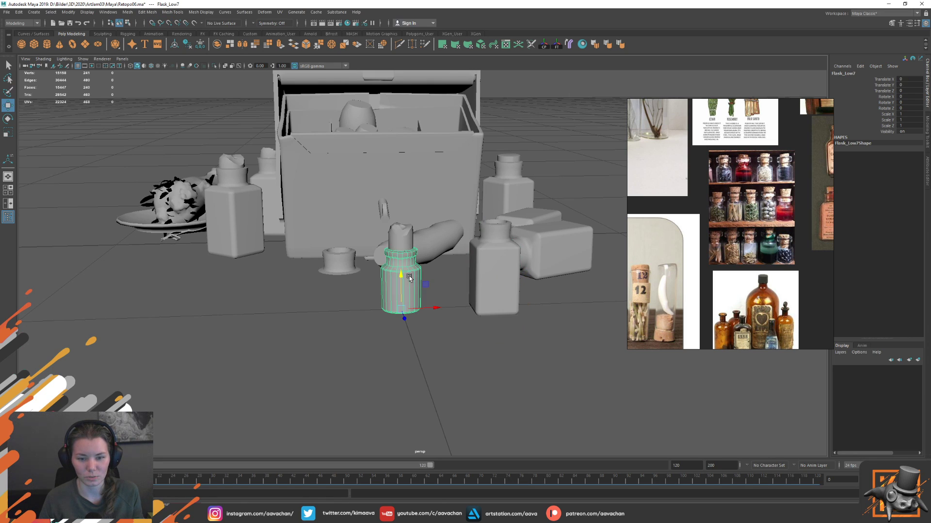
pyautogui.keyDown('shift'); pyautogui.click(409, 237); pyautogui.keyUp('shift')
pyautogui.moveTo(401, 207); pyautogui.dragTo(403, 188)
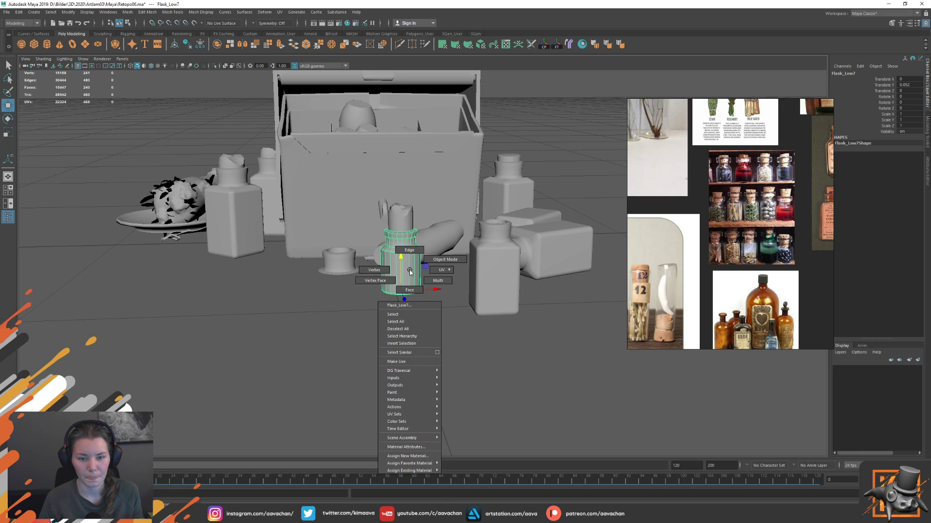
pyautogui.moveTo(406, 261); pyautogui.dragTo(368, 279, button='right')
pyautogui.moveTo(402, 255); pyautogui.dragTo(402, 273, button='middle')
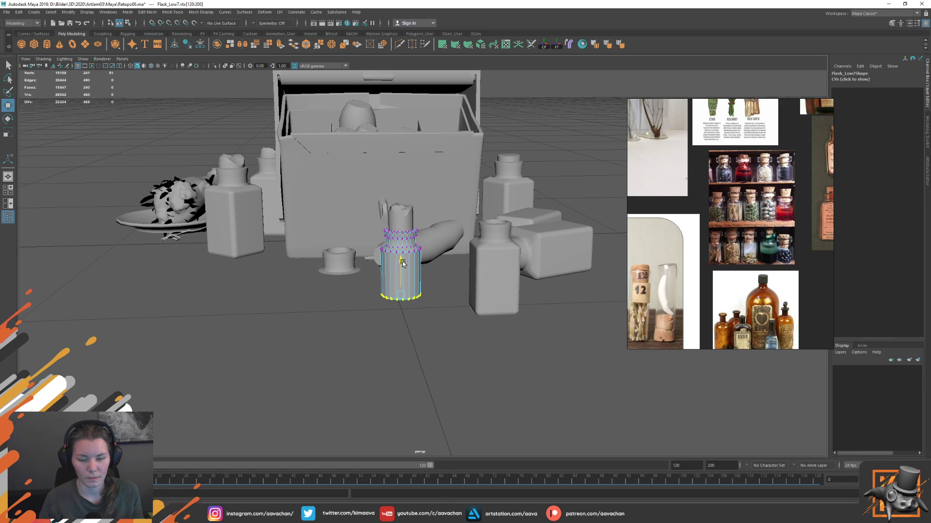
pyautogui.press('space')
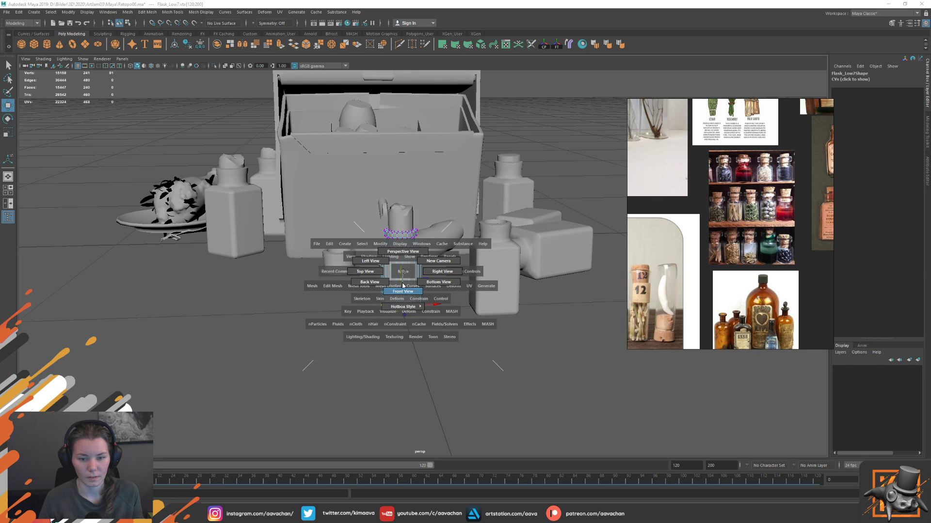
pyautogui.moveTo(403, 273); pyautogui.dragTo(402, 285)
pyautogui.press('f')
pyautogui.scroll(-3, 389, 291)
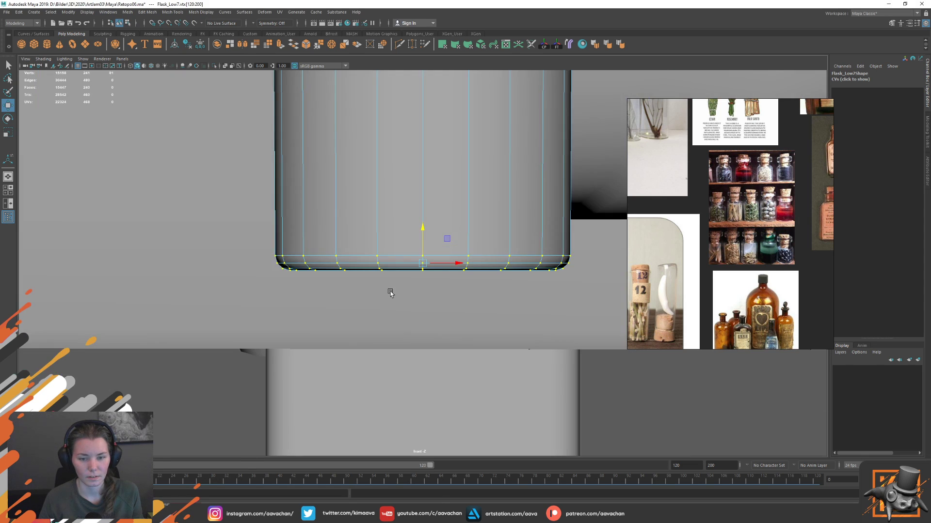
pyautogui.scroll(-2, 393, 305)
pyautogui.scroll(-2, 407, 309)
pyautogui.scroll(-2, 404, 301)
pyautogui.scroll(-2, 398, 291)
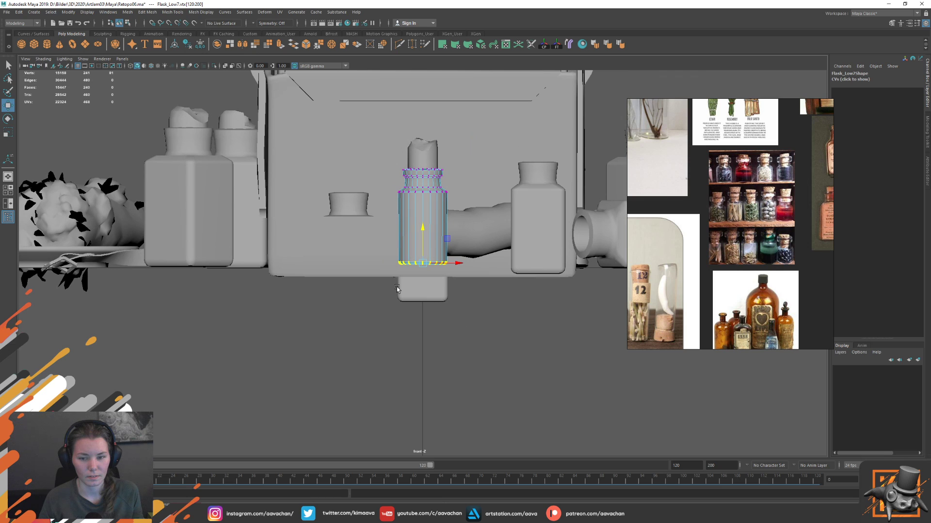
pyautogui.press('4')
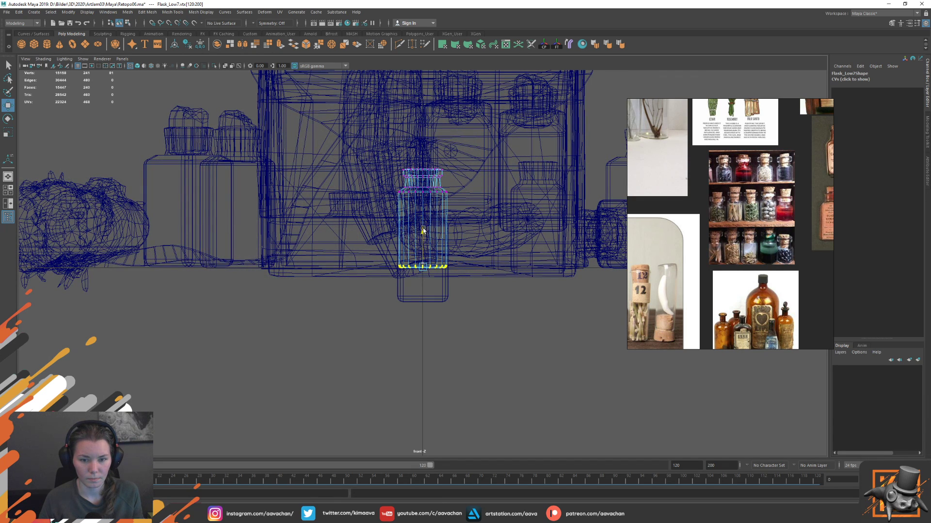
pyautogui.press('5')
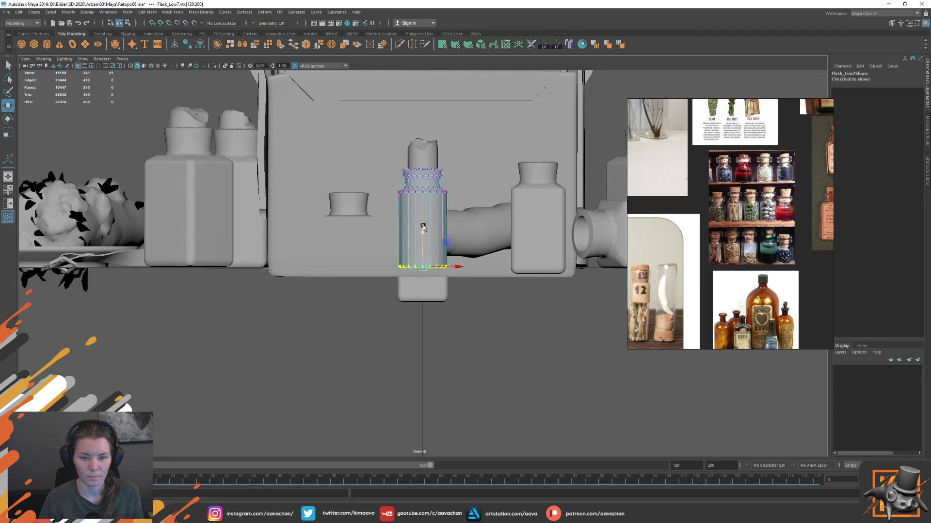
pyautogui.press('F8')
pyautogui.moveTo(423, 227)
pyautogui.mouseDown()
pyautogui.moveTo(336, 258)
pyautogui.moveTo(569, 100)
pyautogui.mouseUp()
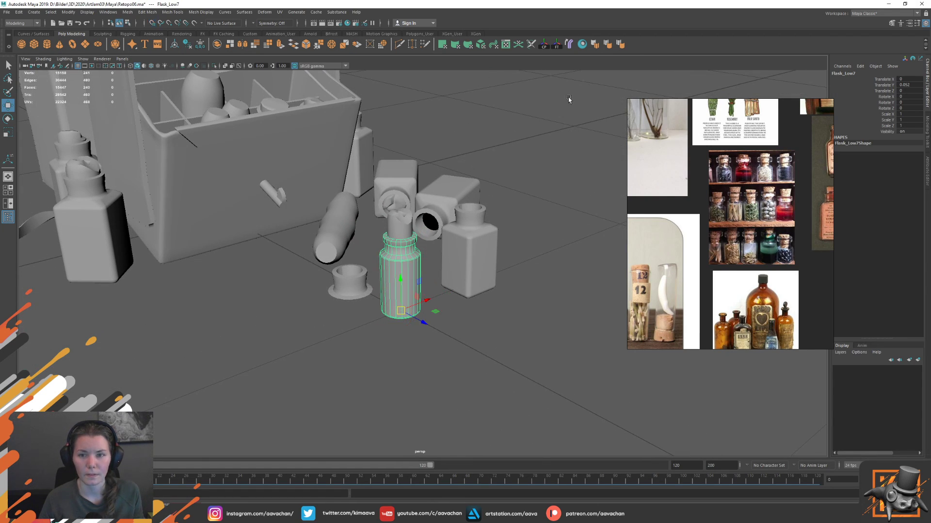
pyautogui.click(515, 253)
pyautogui.keyDown('alt'); pyautogui.moveTo(507, 318); pyautogui.dragTo(501, 315); pyautogui.keyUp('alt')
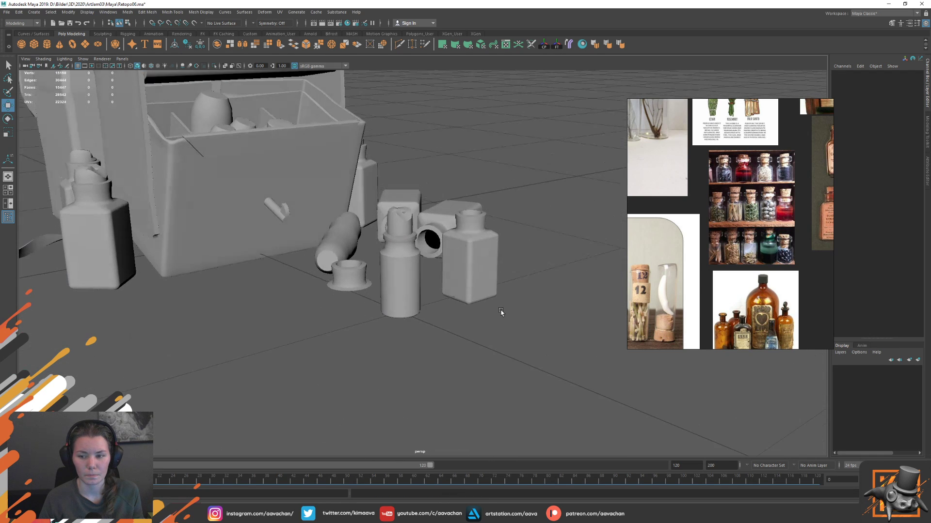
pyautogui.click(396, 296)
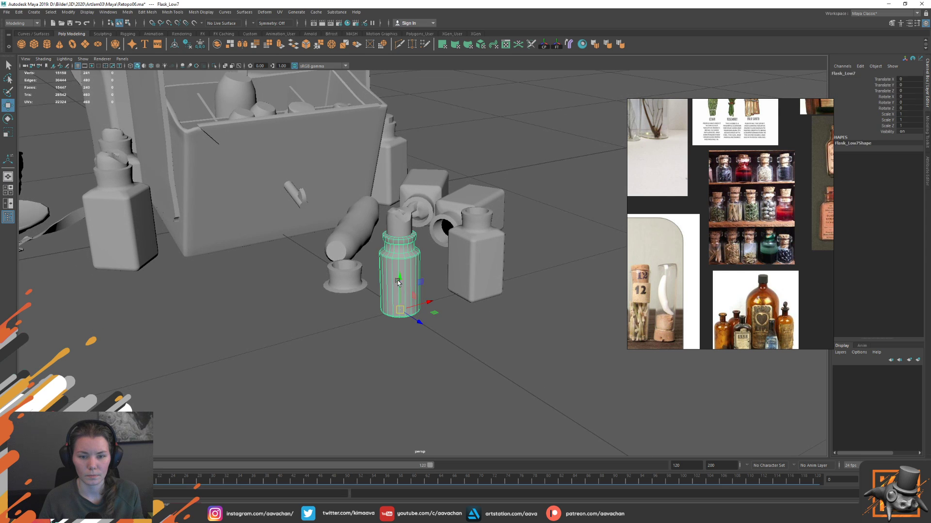
pyautogui.press('f')
pyautogui.keyDown('alt'); pyautogui.moveTo(413, 297); pyautogui.dragTo(386, 261); pyautogui.keyUp('alt')
pyautogui.moveTo(385, 262); pyautogui.dragTo(340, 183, button='right')
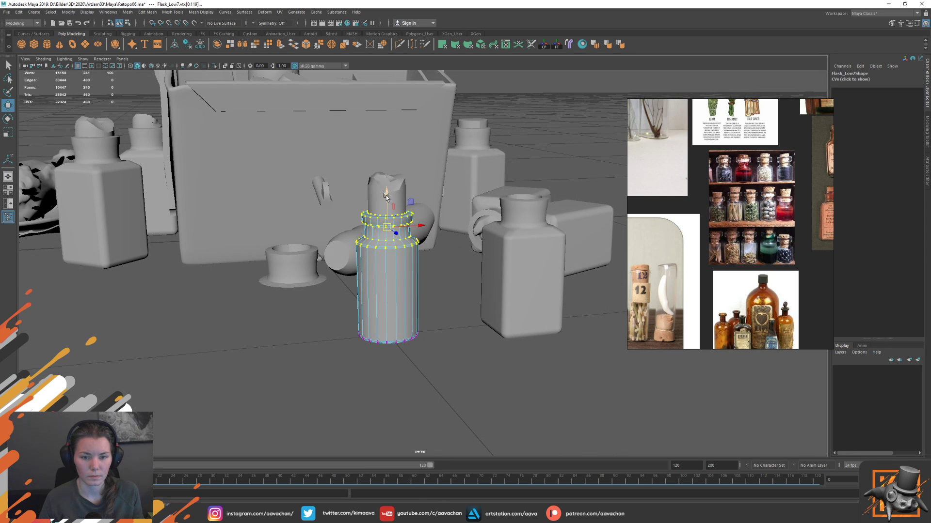
# - Move the cork down to seat it on the central flask's neck
pyautogui.hotkey('ctrl', 'shift', 'i')
pyautogui.press('F8')
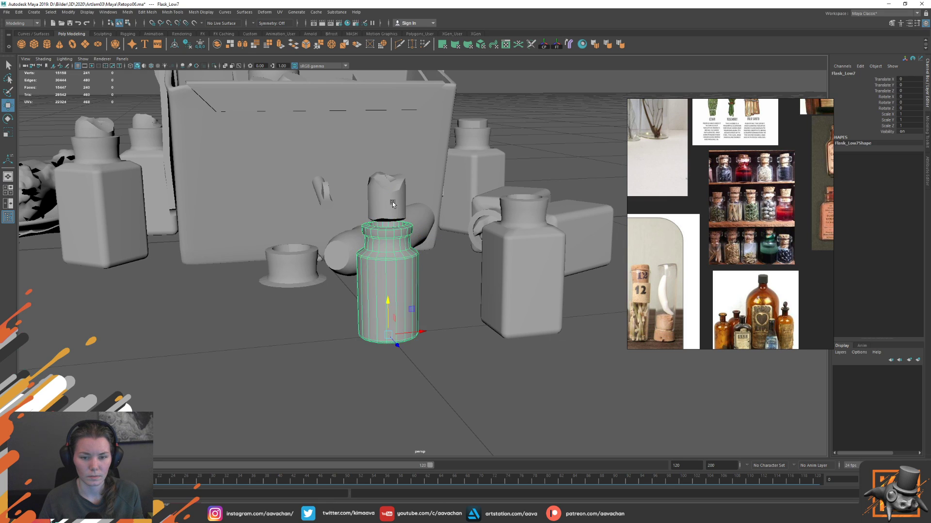
pyautogui.click(385, 194)
pyautogui.moveTo(386, 164); pyautogui.dragTo(387, 198)
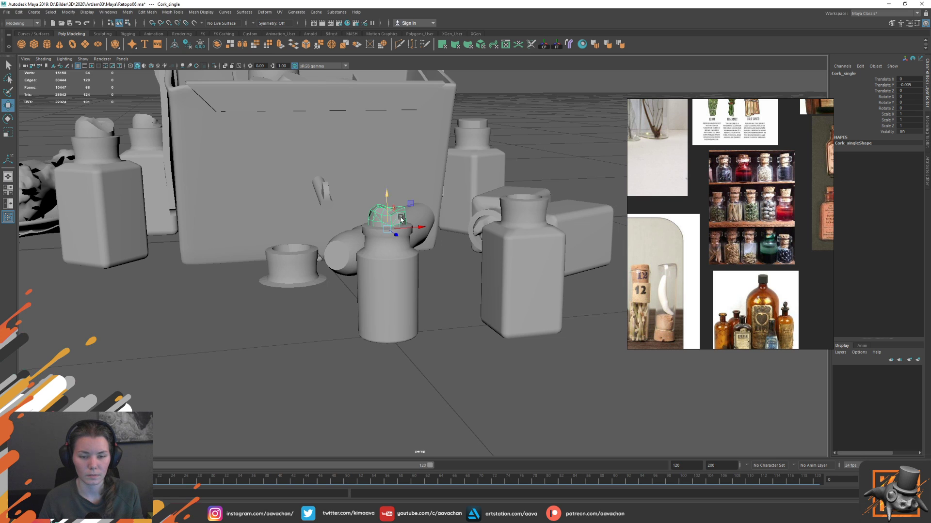
pyautogui.click(441, 305)
# - Zoom and orbit around the box to bring the bottle group closer
pyautogui.keyDown('alt'); pyautogui.moveTo(441, 305); pyautogui.dragTo(354, 209, button='right'); pyautogui.keyUp('alt')
pyautogui.keyDown('alt'); pyautogui.moveTo(354, 210); pyautogui.dragTo(339, 213); pyautogui.keyUp('alt')
pyautogui.moveTo(339, 213)
pyautogui.keyDown('alt'); pyautogui.mouseDown(button='right')
pyautogui.moveTo(514, 276)
pyautogui.moveTo(436, 272)
pyautogui.mouseUp(button='right'); pyautogui.keyUp('alt')
pyautogui.keyDown('alt'); pyautogui.moveTo(436, 272); pyautogui.dragTo(397, 277); pyautogui.keyUp('alt')
pyautogui.keyDown('alt'); pyautogui.moveTo(398, 276); pyautogui.dragTo(417, 280, button='right'); pyautogui.keyUp('alt')
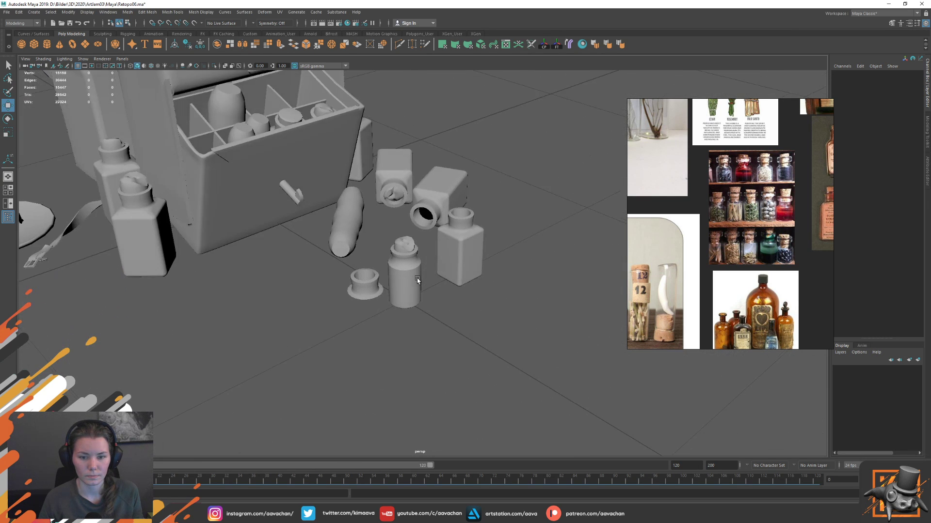
pyautogui.moveTo(290, 289)
pyautogui.keyDown('alt'); pyautogui.mouseDown(button='right')
pyautogui.moveTo(450, 303)
pyautogui.moveTo(414, 278)
pyautogui.mouseUp(button='right'); pyautogui.keyUp('alt')
# - Select and frame the small flared cup, trying an edge extrusion that gets undone
pyautogui.click(451, 298)
pyautogui.press('f')
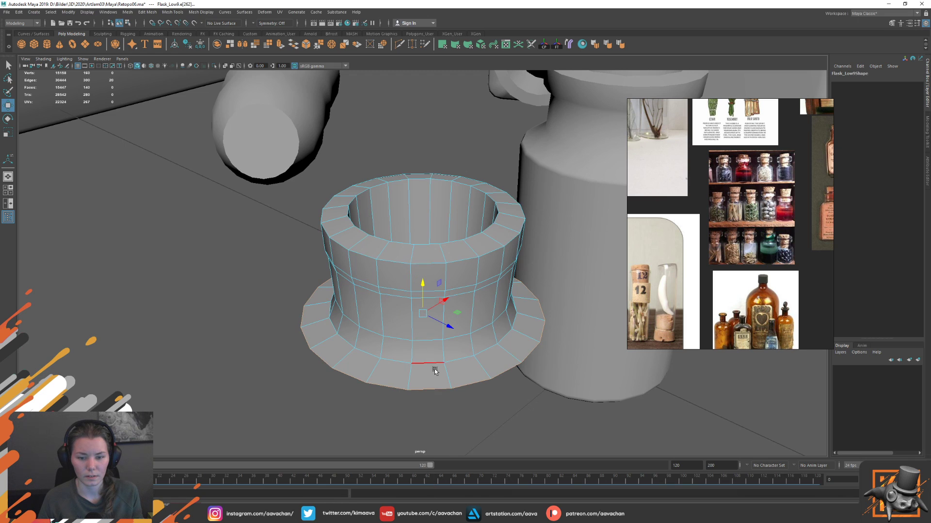
pyautogui.keyDown('alt'); pyautogui.moveTo(454, 348); pyautogui.dragTo(442, 326, button='right'); pyautogui.keyUp('alt')
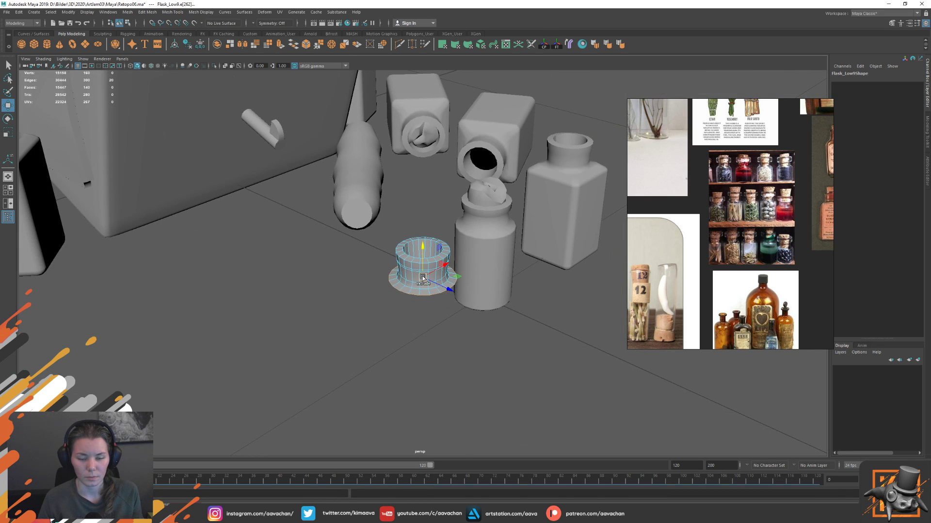
pyautogui.hotkey('ctrl', 'e')
pyautogui.moveTo(427, 258); pyautogui.dragTo(427, 302)
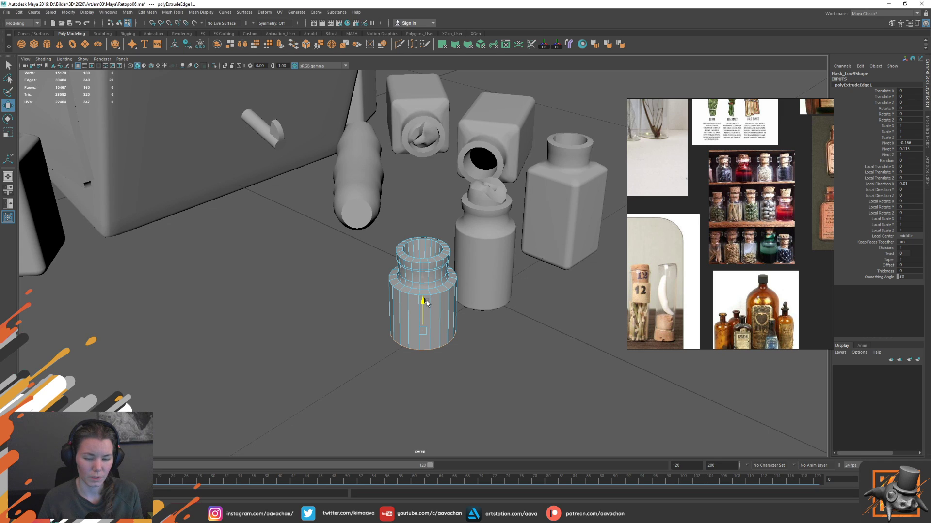
pyautogui.hotkey('ctrl', 'z')
pyautogui.hotkey('ctrl', 'z')
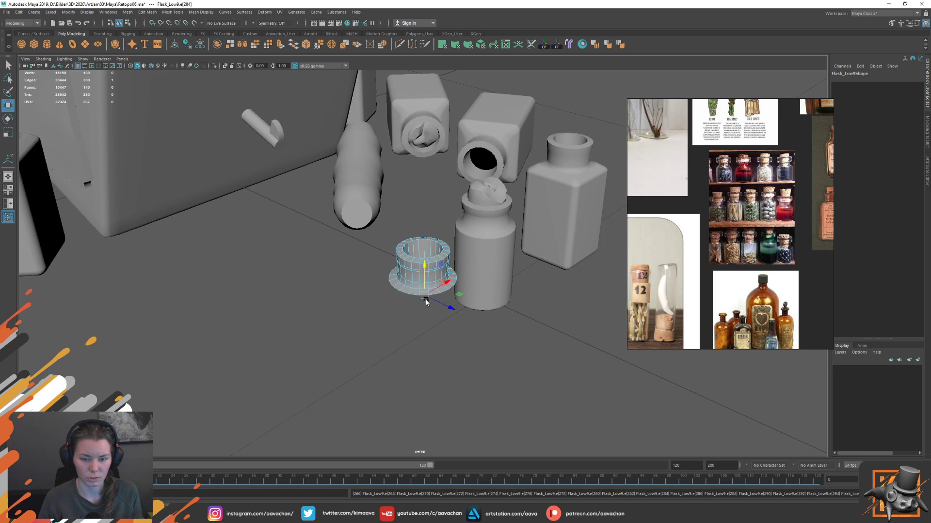
# - Remove the cup's flared base faces and lift the cup upward
pyautogui.moveTo(405, 294); pyautogui.dragTo(406, 306, button='right')
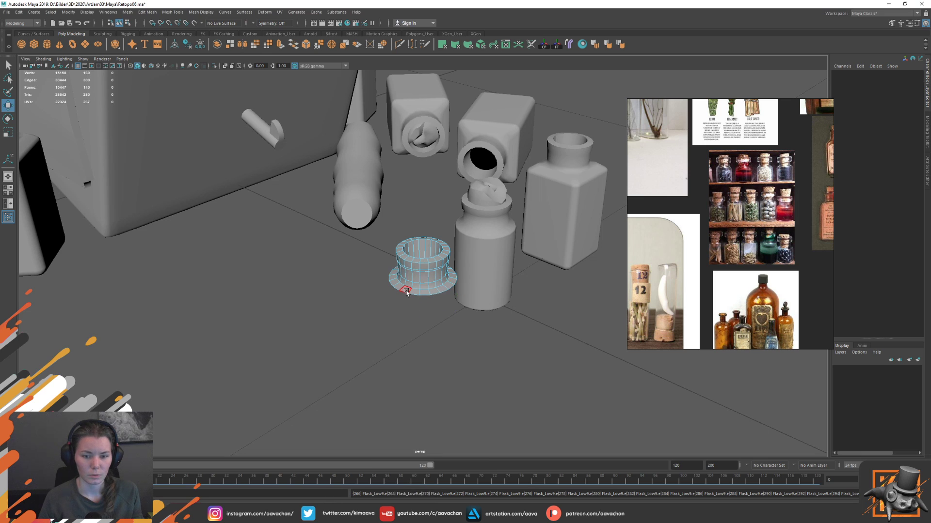
pyautogui.click(415, 294)
pyautogui.hotkey('ctrl', 'z')
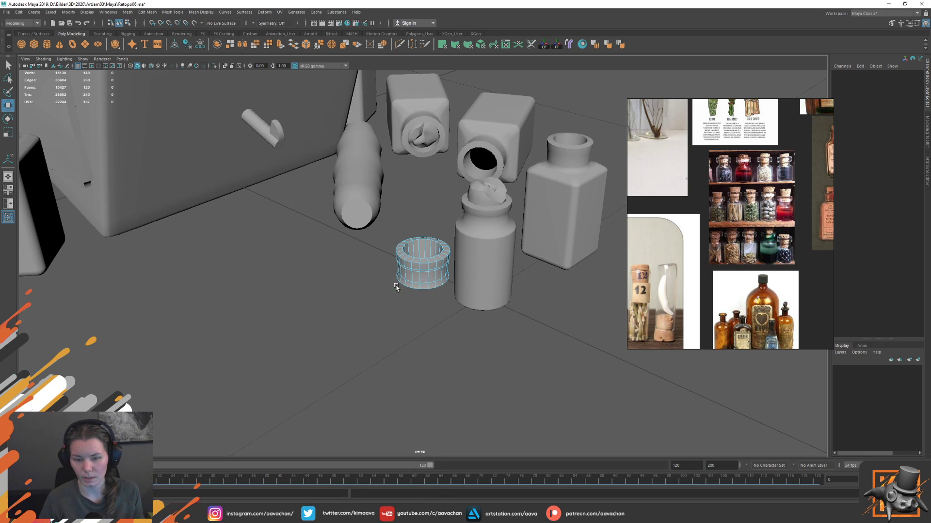
pyautogui.hotkey('ctrl', 'z')
pyautogui.moveTo(446, 245)
pyautogui.keyDown('alt'); pyautogui.mouseDown()
pyautogui.moveTo(427, 300)
pyautogui.moveTo(419, 248)
pyautogui.mouseUp(); pyautogui.keyUp('alt')
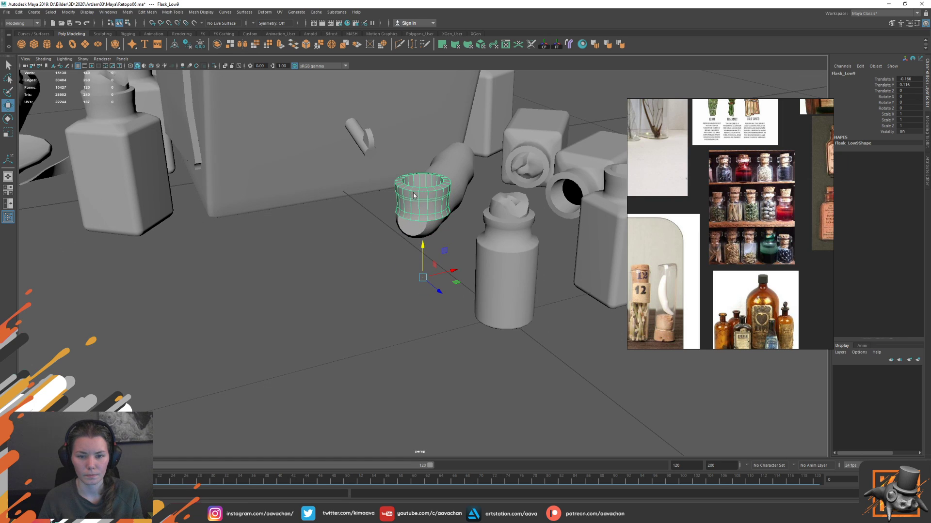
# - Extrude the cup's bottom edge ring and stretch it down into a tall cylinder
pyautogui.moveTo(413, 195); pyautogui.dragTo(420, 220, button='right')
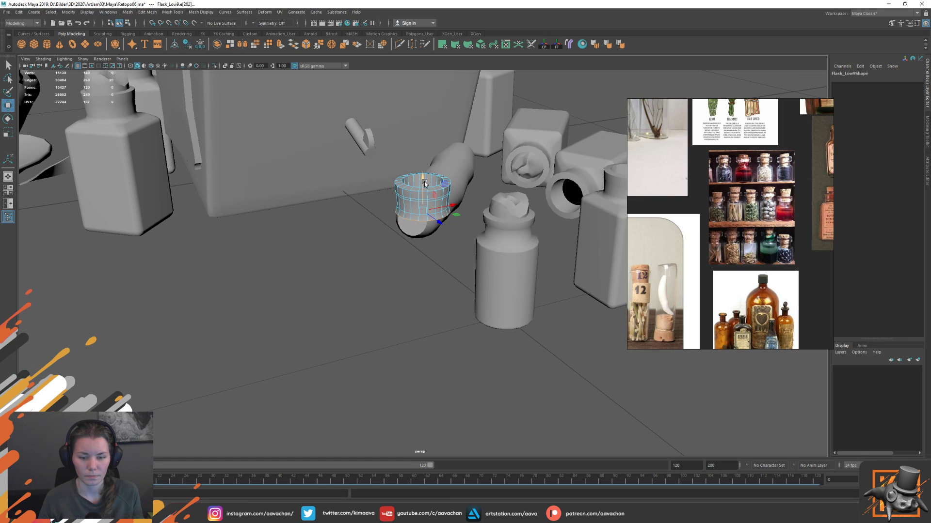
pyautogui.press('r')
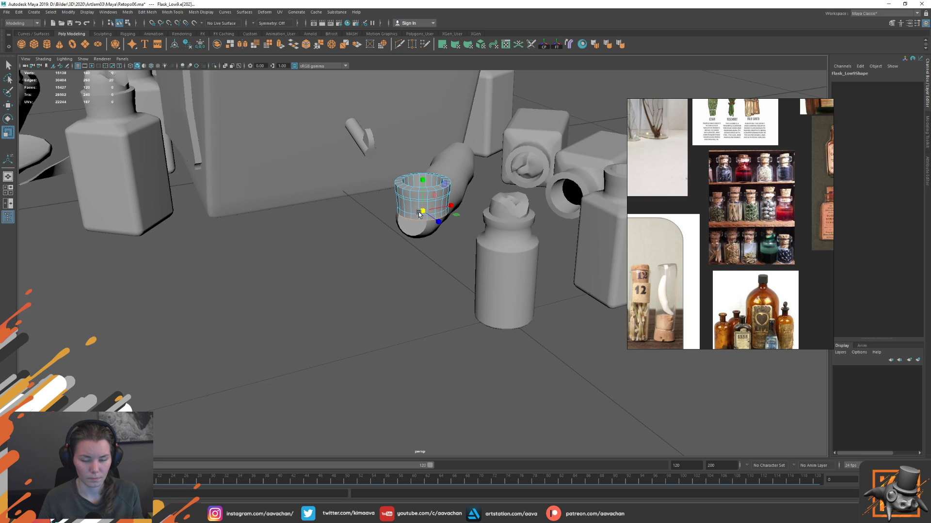
pyautogui.keyDown('shift'); pyautogui.moveTo(420, 214); pyautogui.dragTo(412, 217, button='right'); pyautogui.keyUp('shift')
pyautogui.moveTo(422, 180)
pyautogui.mouseDown()
pyautogui.moveTo(422, 324)
pyautogui.moveTo(422, 312)
pyautogui.mouseUp()
# - Extrude the tube's bottom edge ring once more and return to object mode
pyautogui.rightClick(420, 311)
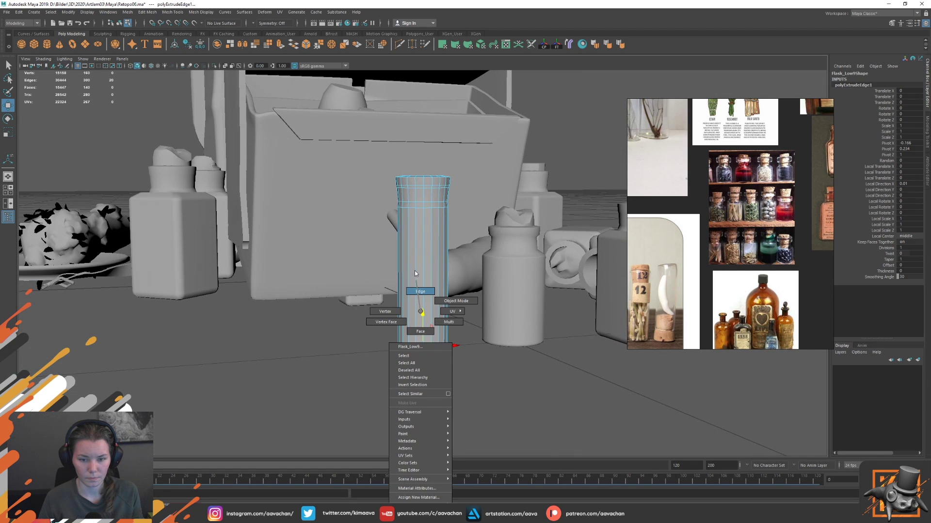
pyautogui.hotkey('ctrl', 'e')
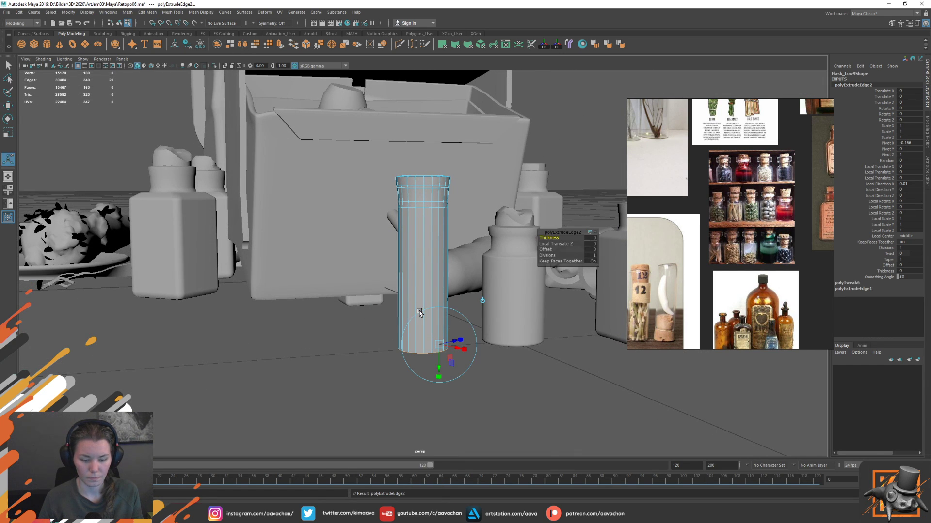
pyautogui.moveTo(413, 315)
pyautogui.keyDown('shift'); pyautogui.mouseDown(button='right')
pyautogui.moveTo(367, 319)
pyautogui.moveTo(415, 269)
pyautogui.mouseUp(button='right'); pyautogui.keyUp('shift')
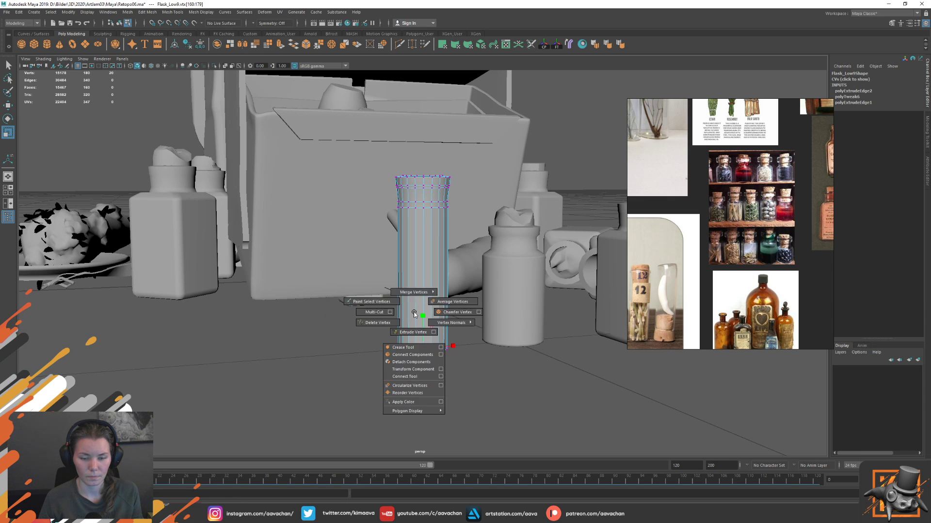
pyautogui.keyDown('alt'); pyautogui.moveTo(422, 304); pyautogui.dragTo(451, 275); pyautogui.keyUp('alt')
pyautogui.press('w')
pyautogui.press('F8')
# - Look down onto the tube and raise the edge loop near its top
pyautogui.scroll(3, 448, 272)
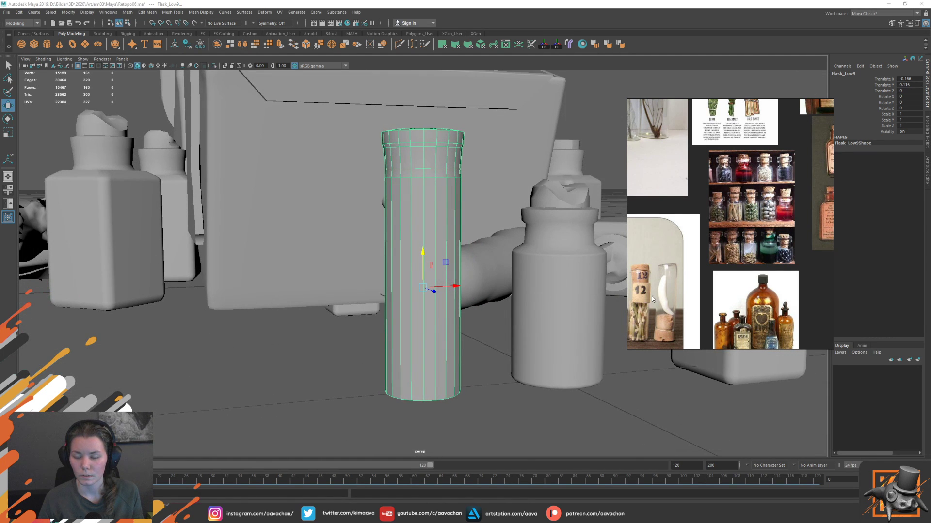
pyautogui.scroll(2, 652, 296)
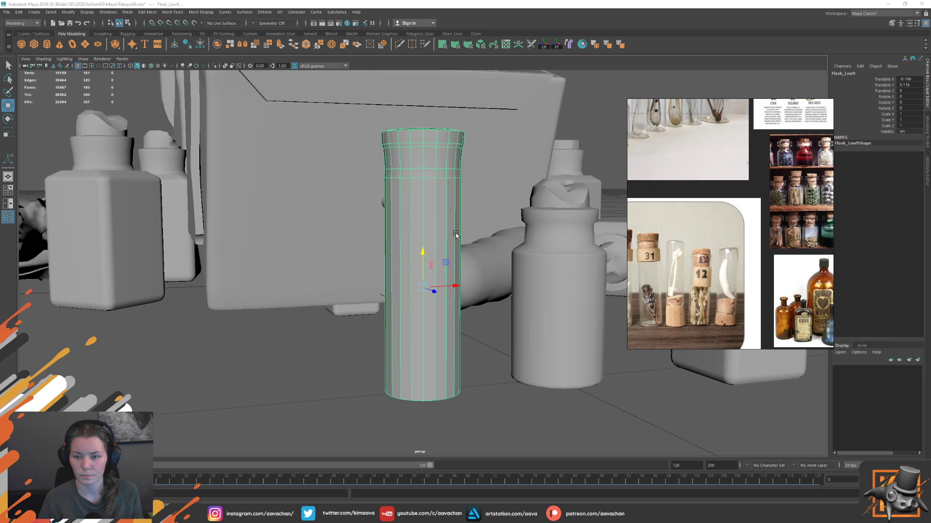
pyautogui.moveTo(456, 235)
pyautogui.keyDown('alt'); pyautogui.mouseDown()
pyautogui.moveTo(423, 243)
pyautogui.moveTo(415, 255)
pyautogui.moveTo(391, 222)
pyautogui.mouseUp(); pyautogui.keyUp('alt')
pyautogui.scroll(2, 393, 248)
pyautogui.scroll(2, 392, 248)
pyautogui.scroll(-2, 416, 256)
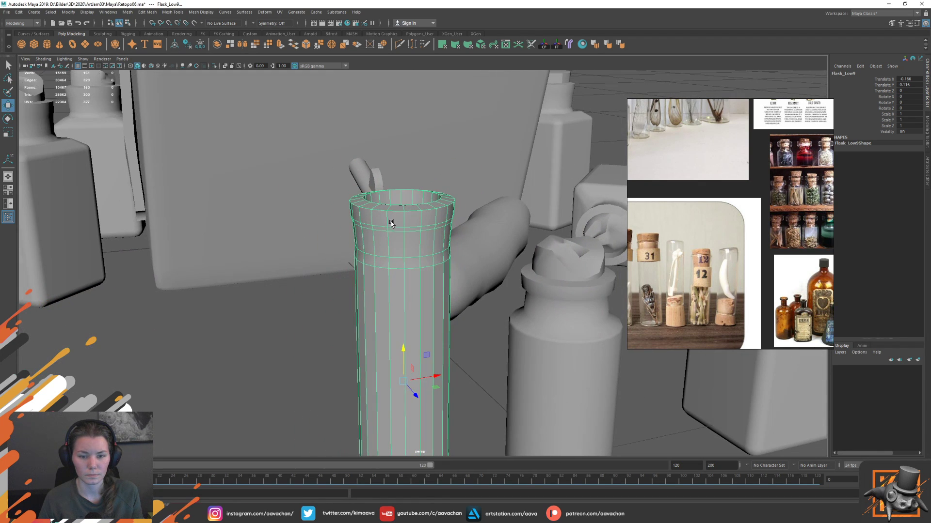
pyautogui.moveTo(391, 222); pyautogui.dragTo(394, 228, button='right')
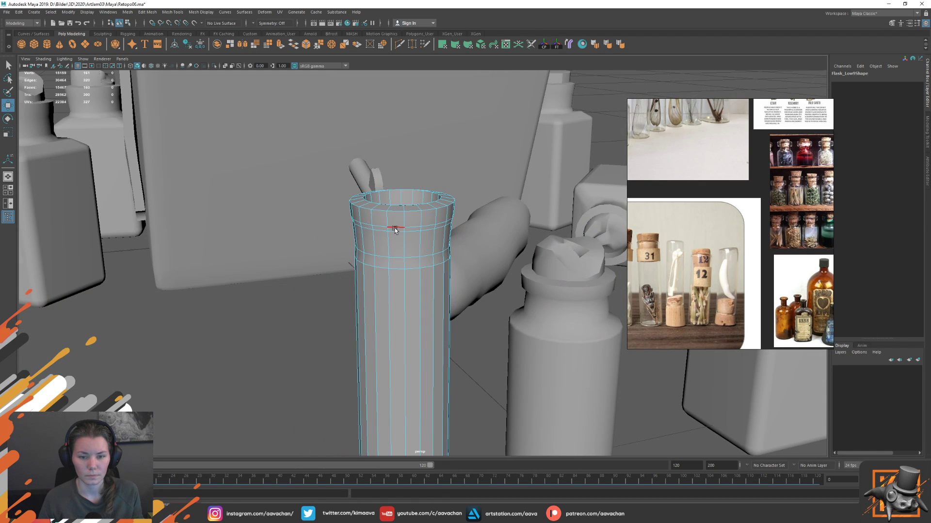
pyautogui.doubleClick(395, 231)
pyautogui.moveTo(399, 188); pyautogui.dragTo(393, 190)
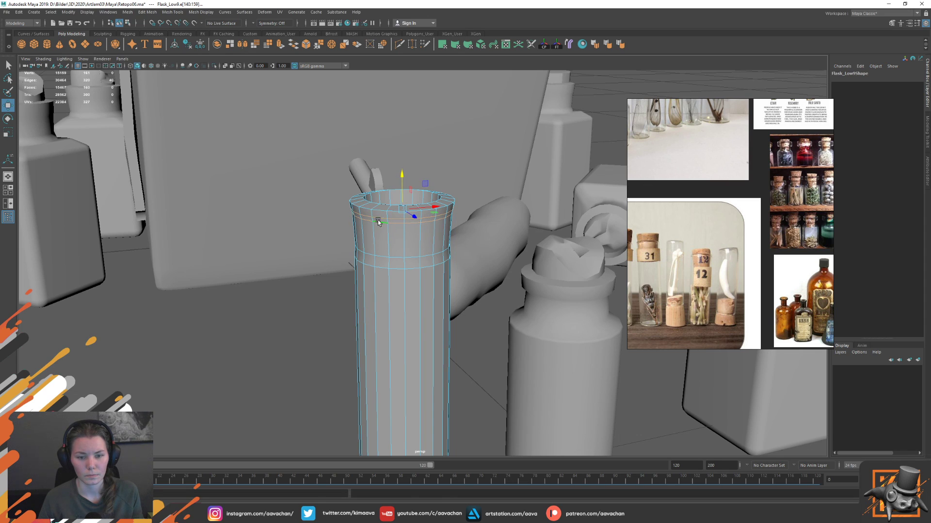
# - Select the edge loop just below the tube's top rim
pyautogui.doubleClick(400, 213)
pyautogui.press('r')
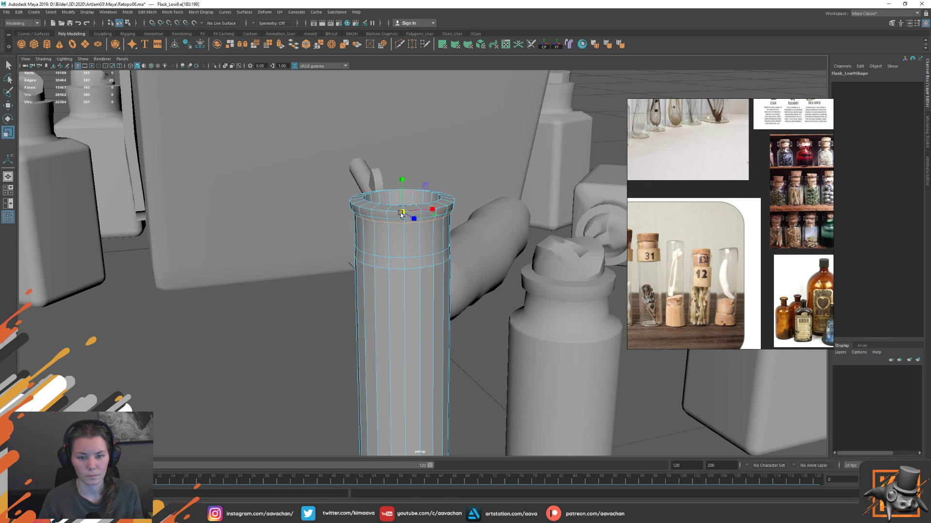
pyautogui.hotkey('ctrl', 'z')
pyautogui.press('w')
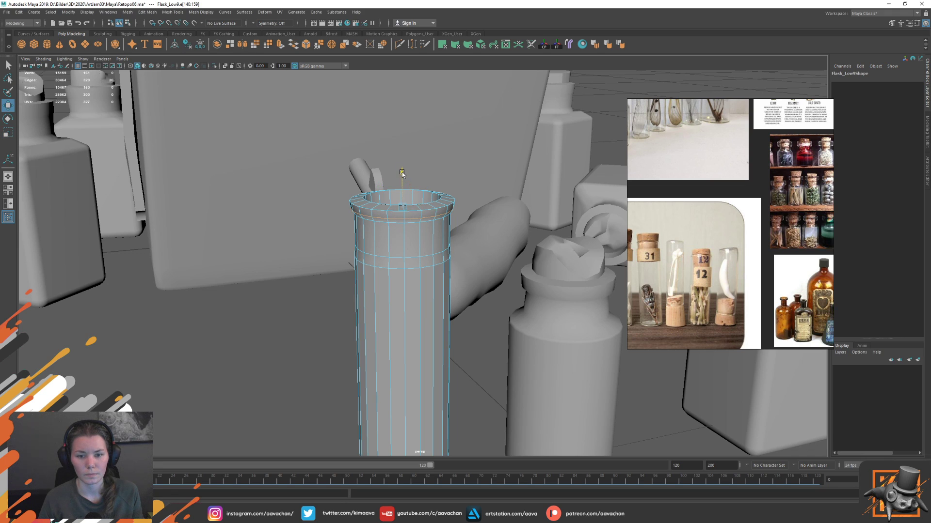
pyautogui.moveTo(402, 216); pyautogui.dragTo(421, 198, button='right')
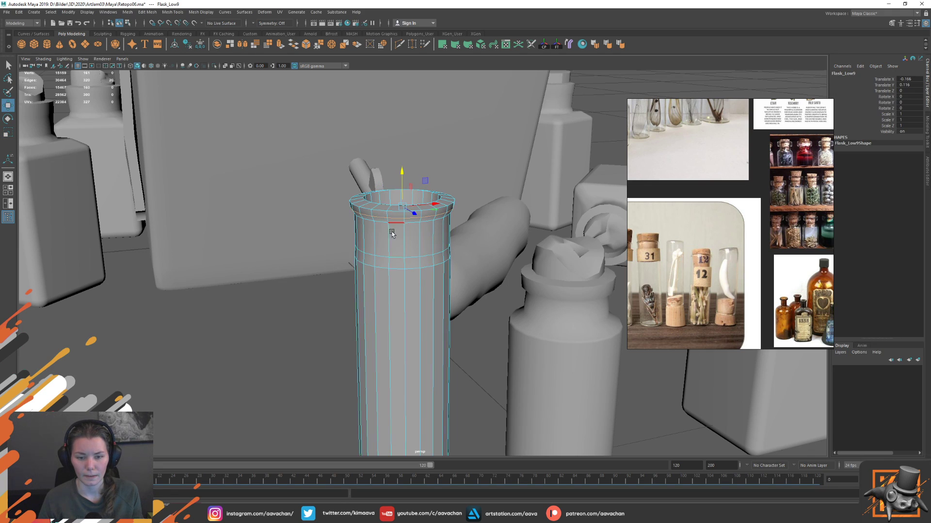
pyautogui.click(392, 268)
pyautogui.doubleClick(393, 269)
# - Delete another edge loop near the flask's rim
pyautogui.keyDown('shift'); pyautogui.moveTo(393, 268); pyautogui.dragTo(390, 258, button='right'); pyautogui.keyUp('shift')
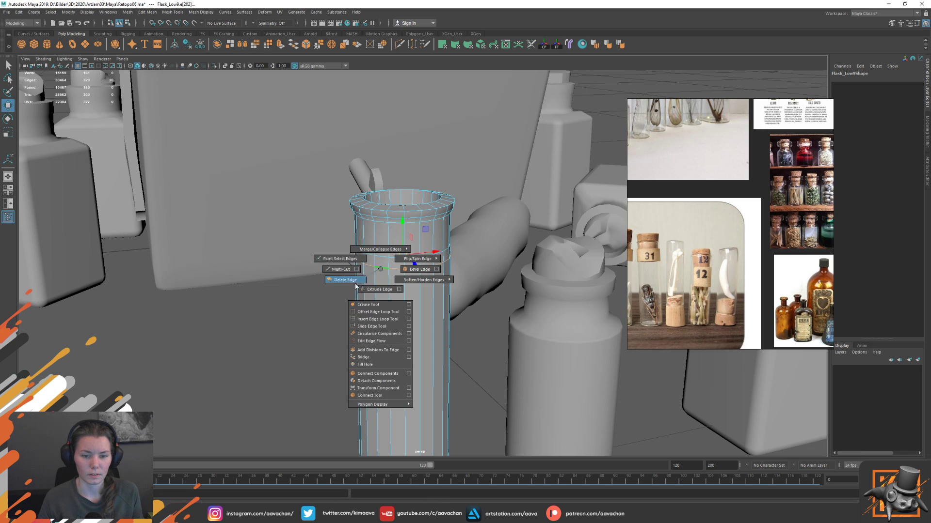
pyautogui.hotkey('ctrl', 'Delete')
pyautogui.press('F8')
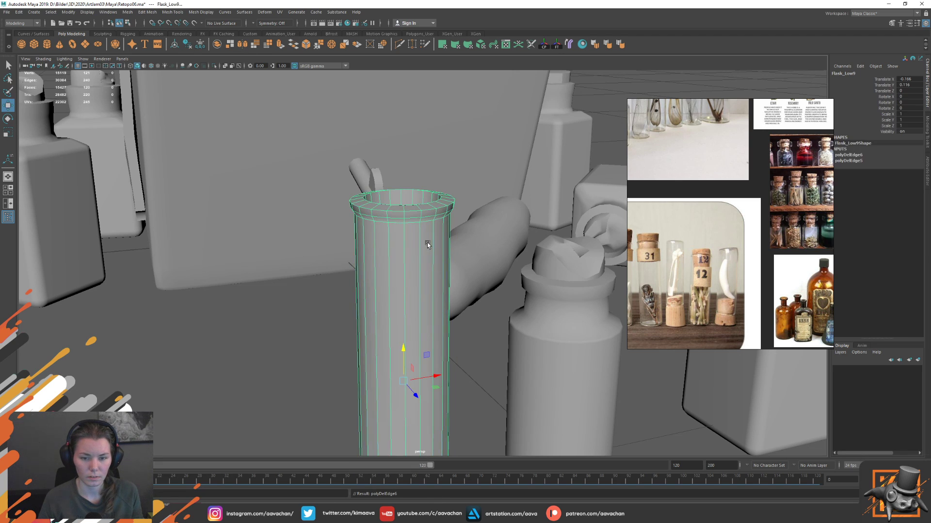
pyautogui.keyDown('alt'); pyautogui.moveTo(426, 242); pyautogui.dragTo(410, 272); pyautogui.keyUp('alt')
pyautogui.scroll(2, 409, 271)
pyautogui.scroll(2, 409, 272)
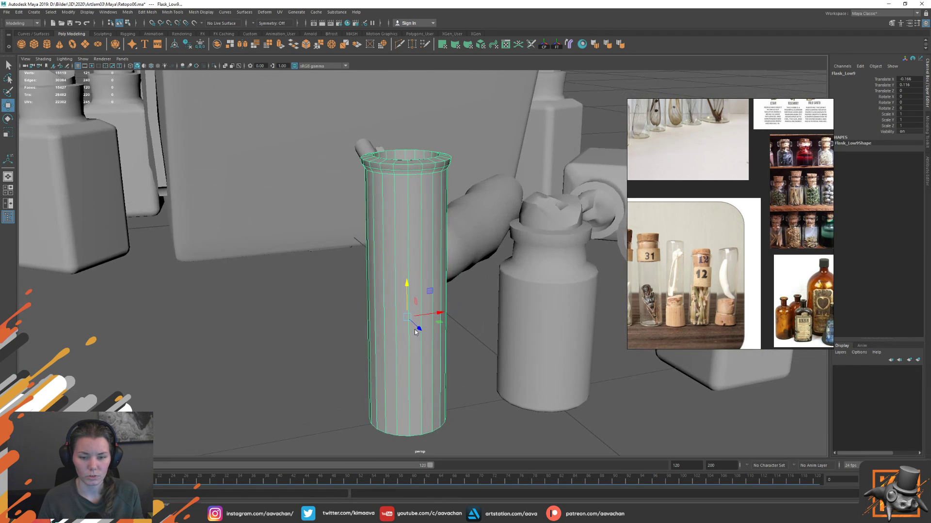
# - Soften the edges around the flask's base
pyautogui.press('F8')
pyautogui.moveTo(327, 343); pyautogui.dragTo(495, 420)
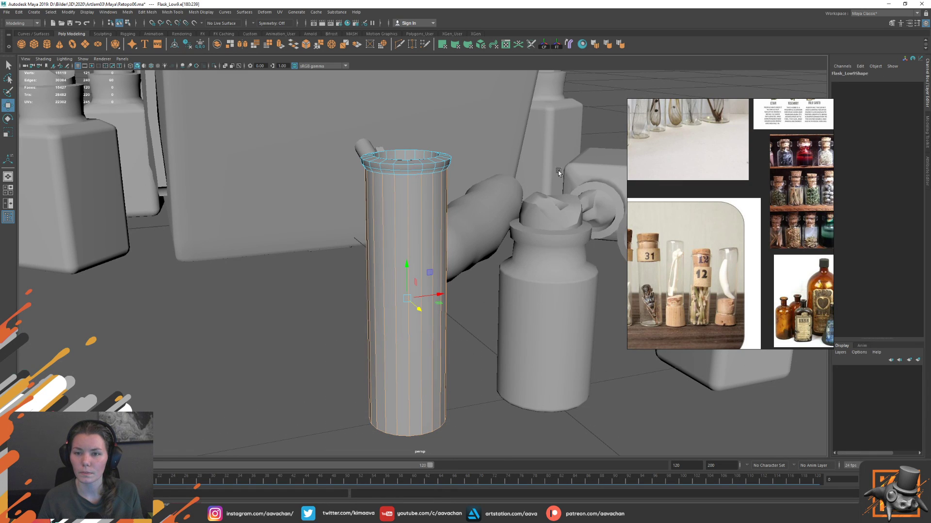
pyautogui.click(608, 47)
# - Bevel the flask's bottom edges with a narrow 0.1 fraction
pyautogui.keyDown('alt'); pyautogui.moveTo(417, 349); pyautogui.dragTo(421, 318); pyautogui.keyUp('alt')
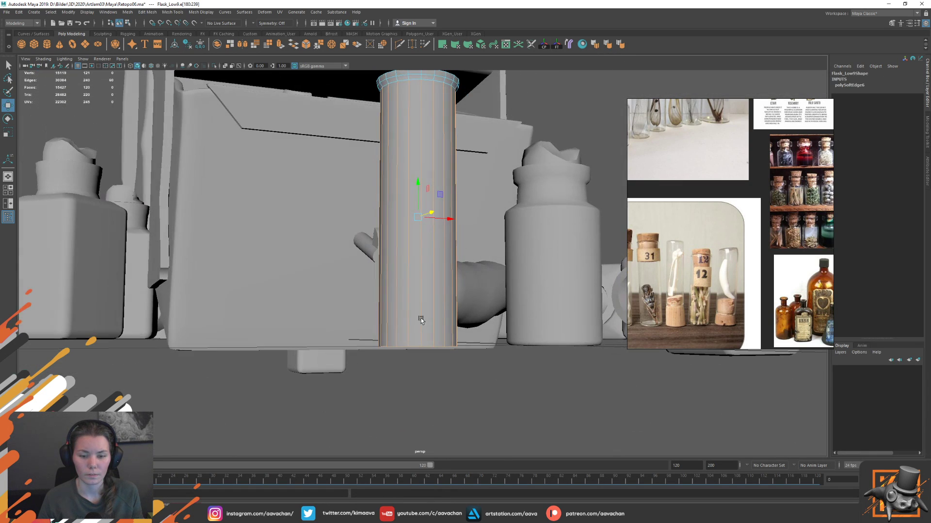
pyautogui.keyDown('shift'); pyautogui.moveTo(429, 340); pyautogui.dragTo(458, 327, button='right'); pyautogui.keyUp('shift')
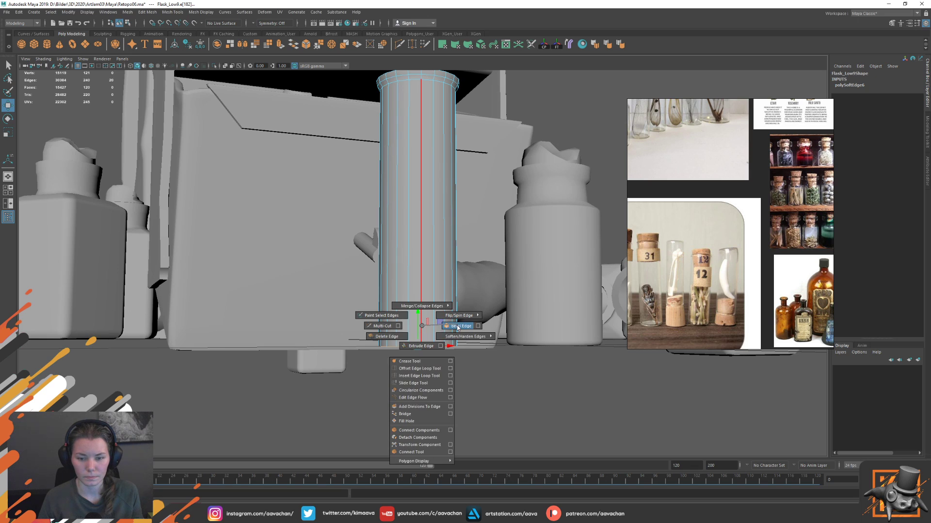
pyautogui.moveTo(549, 238); pyautogui.dragTo(547, 238)
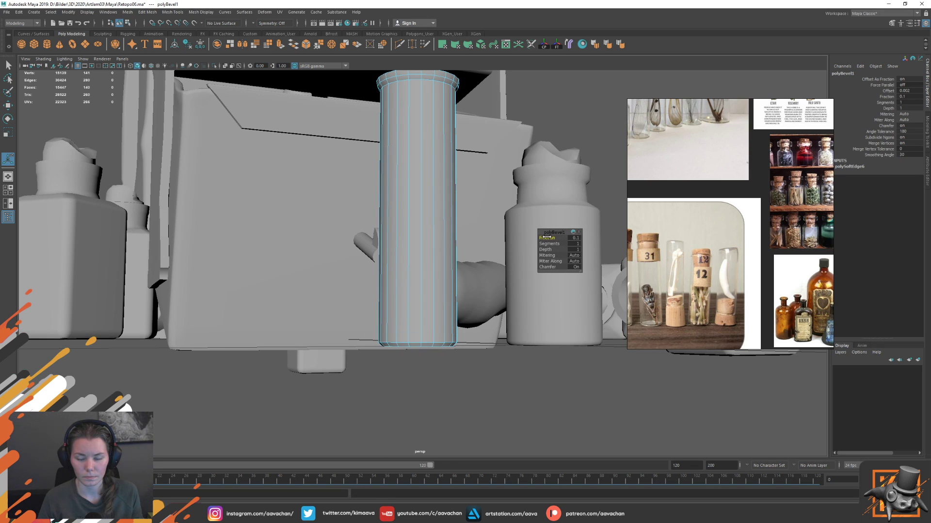
pyautogui.keyDown('alt'); pyautogui.moveTo(416, 260); pyautogui.dragTo(429, 256); pyautogui.keyUp('alt')
pyautogui.press('q')
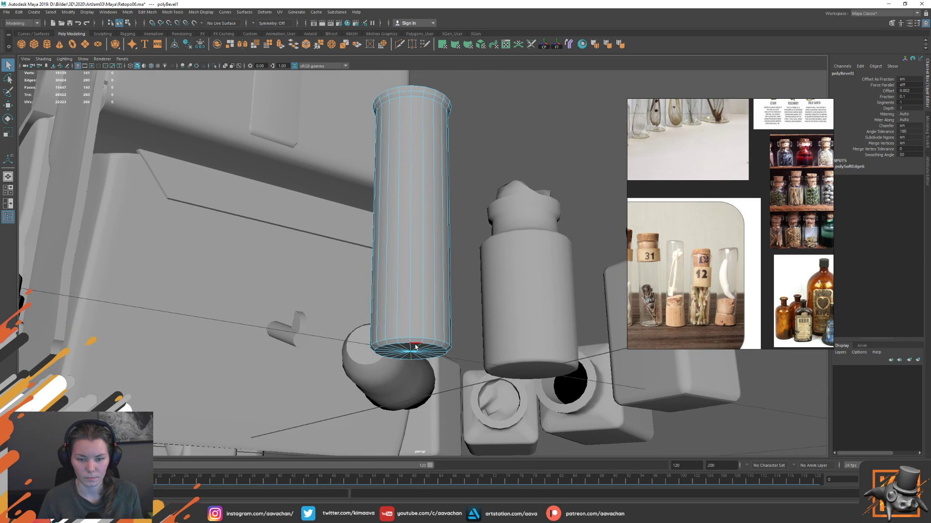
# - Soften the bottom edge ring and zoom out to the whole scene
pyautogui.doubleClick(415, 346)
pyautogui.click(608, 45)
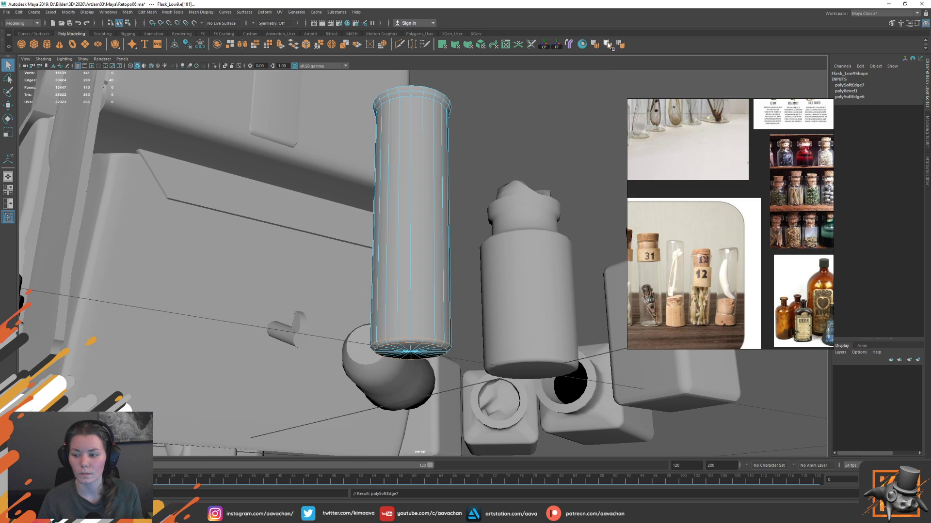
pyautogui.moveTo(422, 203); pyautogui.dragTo(466, 162, button='right')
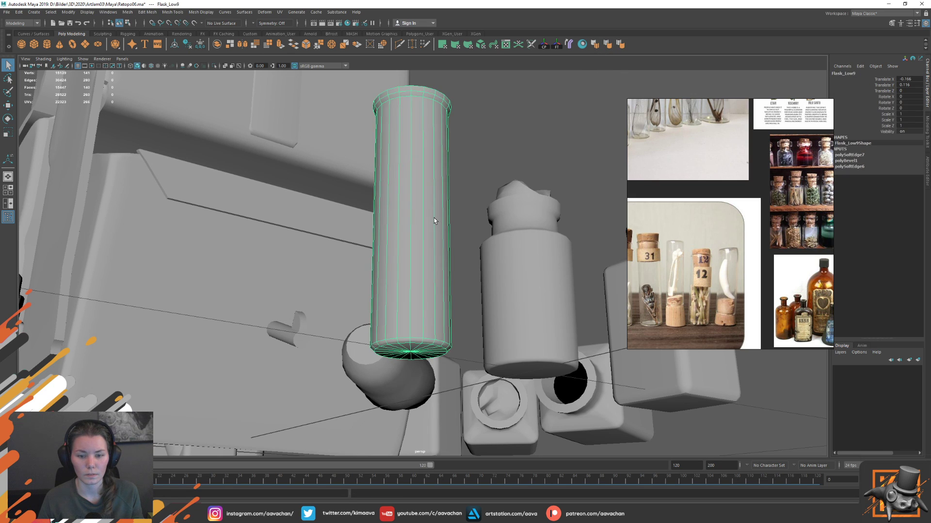
pyautogui.scroll(-5, 435, 217)
pyautogui.keyDown('alt'); pyautogui.moveTo(435, 217); pyautogui.dragTo(457, 190); pyautogui.keyUp('alt')
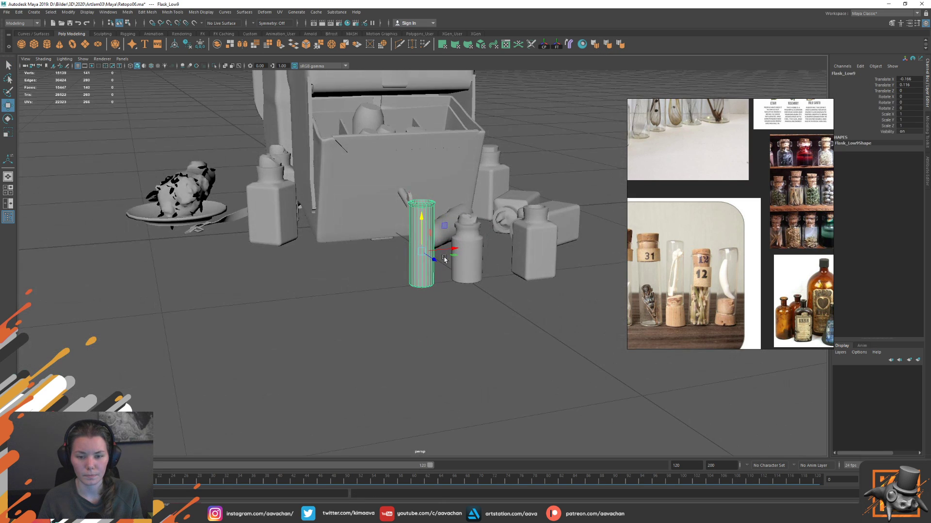
# - Set the flask's pivot at its base and select the merged Flasks_Merge object
pyautogui.press('w')
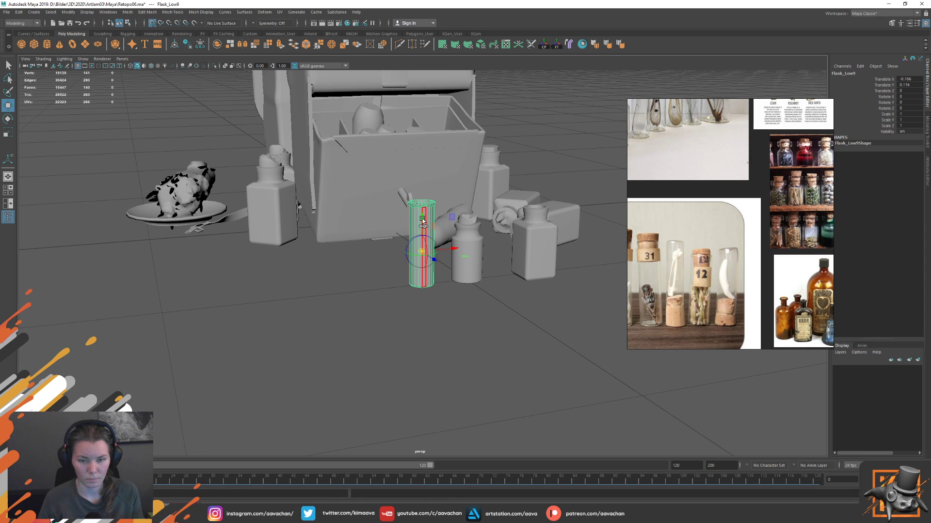
pyautogui.moveTo(423, 219)
pyautogui.mouseDown()
pyautogui.moveTo(422, 286)
pyautogui.moveTo(443, 283)
pyautogui.mouseUp()
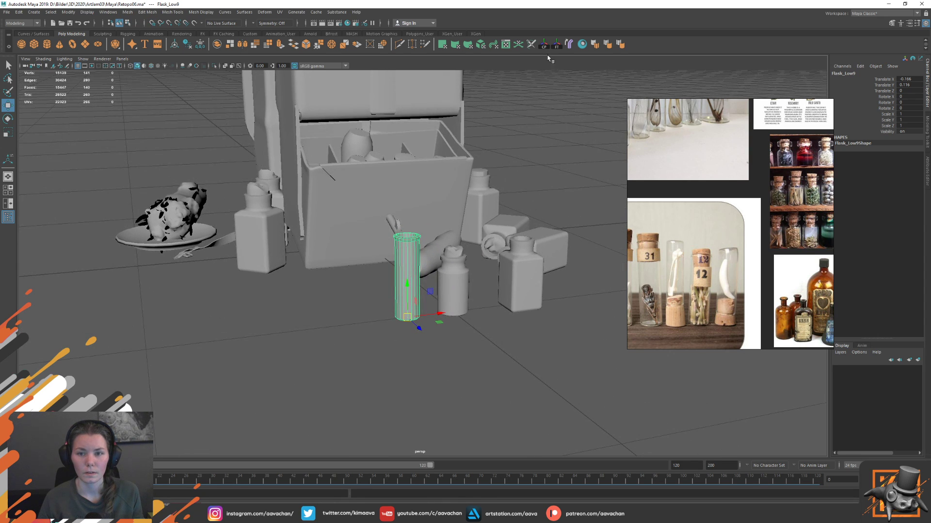
pyautogui.scroll(-5, 449, 215)
pyautogui.moveTo(449, 214)
pyautogui.keyDown('alt'); pyautogui.mouseDown()
pyautogui.moveTo(444, 329)
pyautogui.moveTo(379, 316)
pyautogui.mouseUp(); pyautogui.keyUp('alt')
pyautogui.scroll(3, 444, 330)
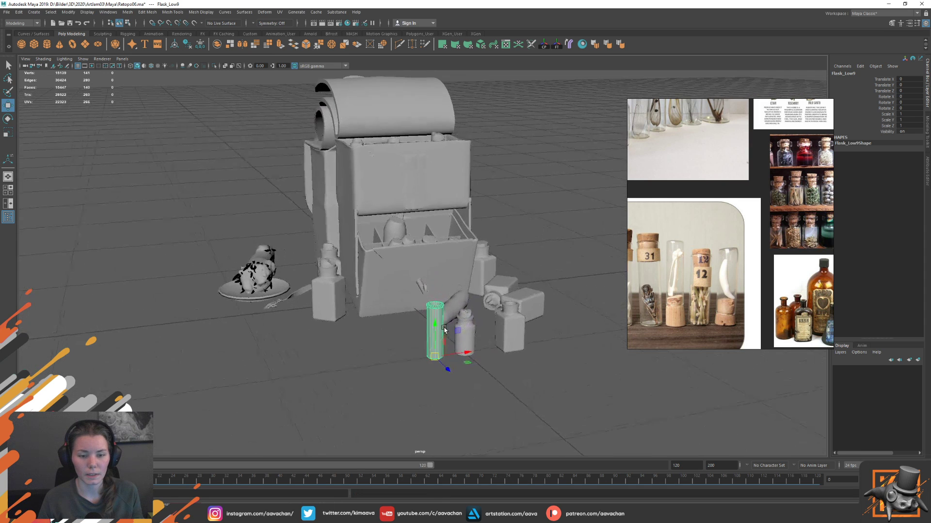
pyautogui.scroll(1, 379, 317)
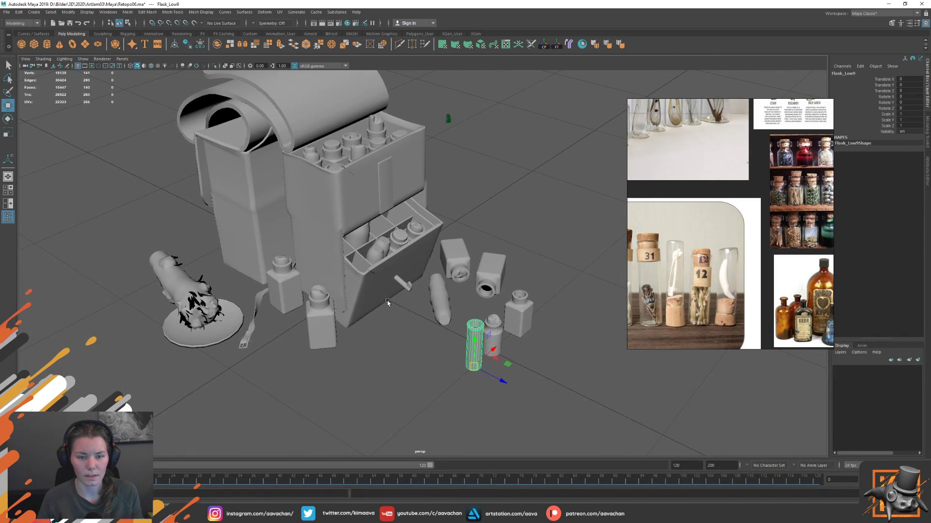
pyautogui.scroll(1, 380, 317)
pyautogui.click(456, 267)
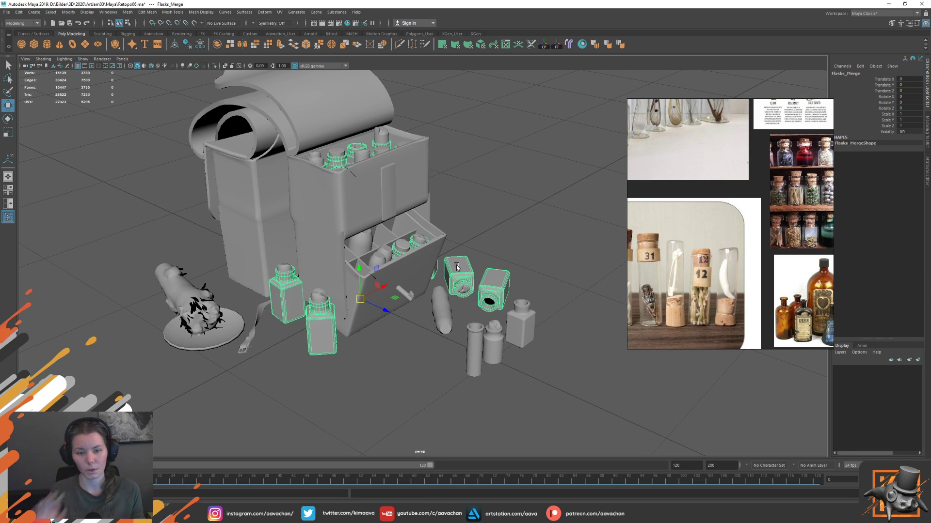
# - Compare with the textured bag scene in Marmoset Toolbag, then return to Maya
pyautogui.hotkey('alt', 'Tab')
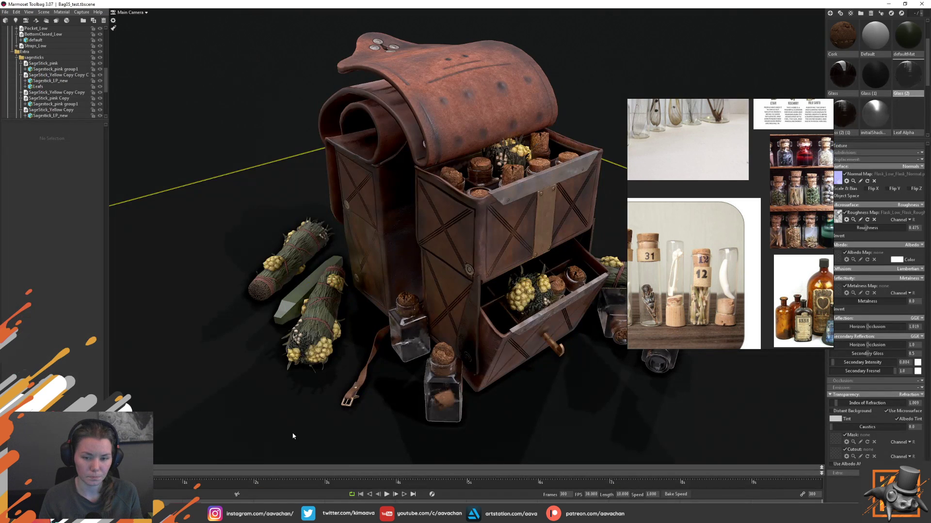
pyautogui.click(410, 343)
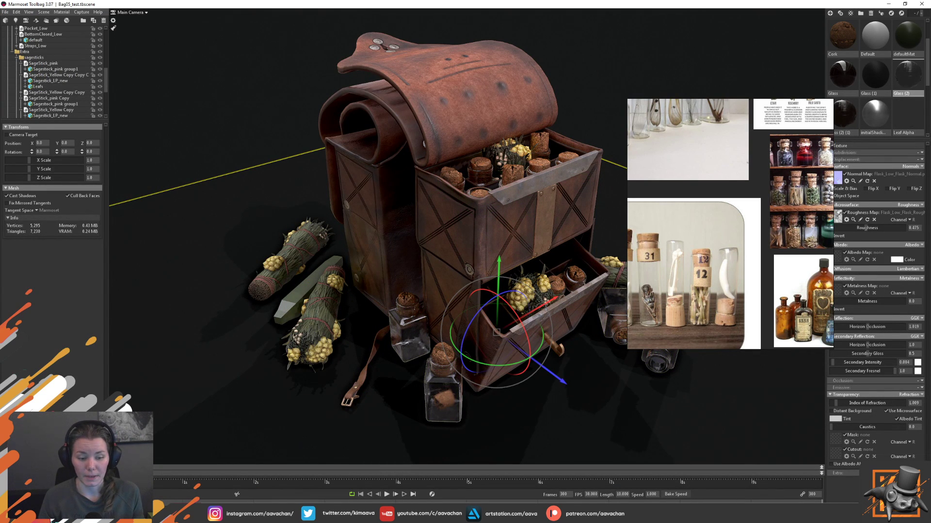
pyautogui.hotkey('alt', 'Tab')
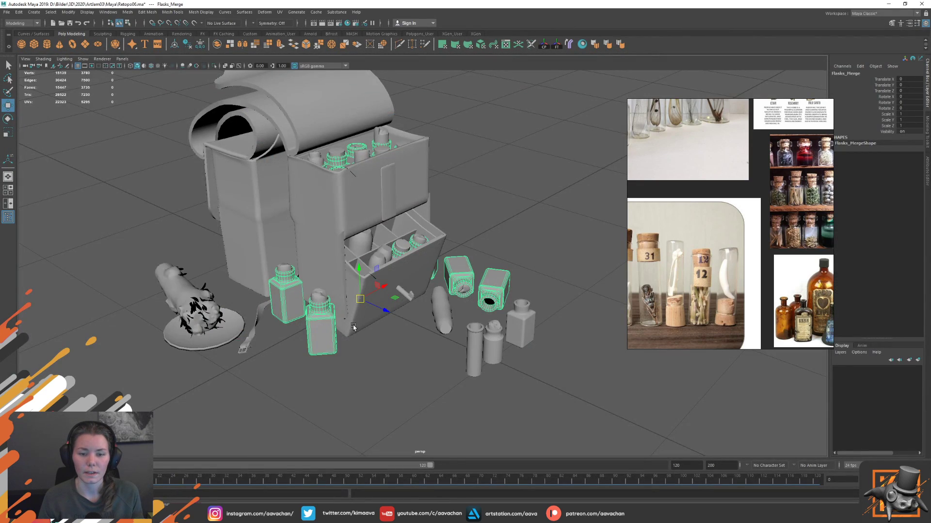
# - Bring the view close to the bag's drawer and select the small flask Flask_Low7
pyautogui.keyDown('alt'); pyautogui.moveTo(353, 328); pyautogui.dragTo(464, 360); pyautogui.keyUp('alt')
pyautogui.scroll(5, 371, 367)
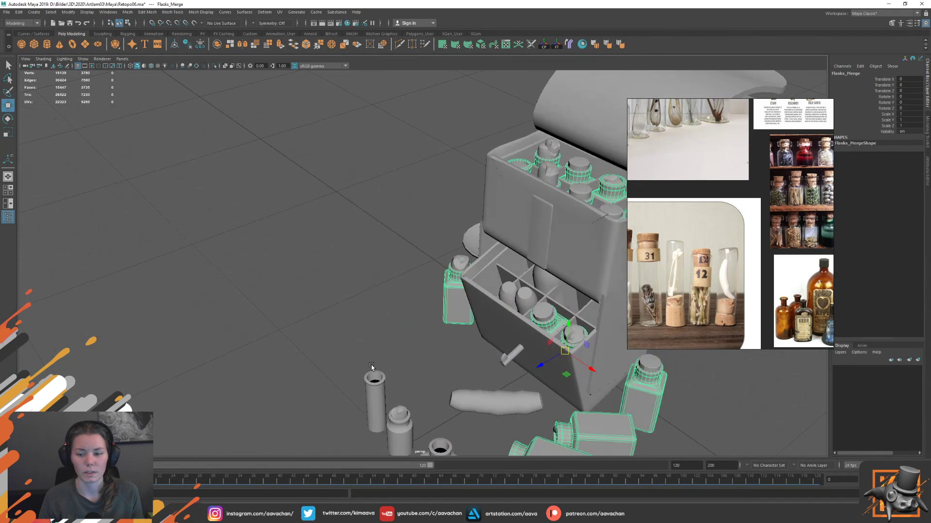
pyautogui.keyDown('alt'); pyautogui.moveTo(371, 367); pyautogui.dragTo(187, 307); pyautogui.keyUp('alt')
pyautogui.moveTo(324, 314)
pyautogui.keyDown('alt'); pyautogui.mouseDown()
pyautogui.moveTo(437, 313)
pyautogui.moveTo(443, 370)
pyautogui.moveTo(479, 371)
pyautogui.moveTo(395, 310)
pyautogui.moveTo(386, 345)
pyautogui.mouseUp(); pyautogui.keyUp('alt')
pyautogui.keyDown('alt'); pyautogui.moveTo(435, 365); pyautogui.dragTo(465, 357); pyautogui.keyUp('alt')
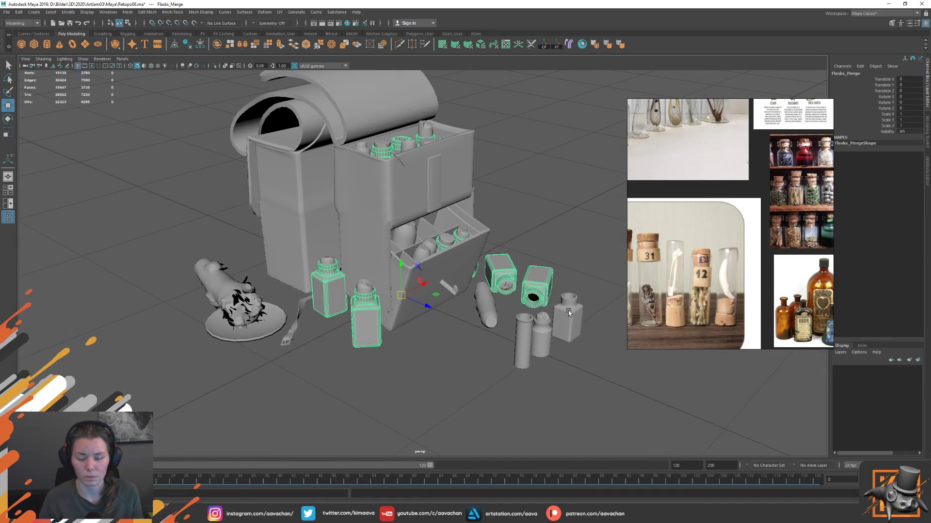
pyautogui.keyDown('alt'); pyautogui.moveTo(485, 360); pyautogui.dragTo(434, 336, button='middle'); pyautogui.keyUp('alt')
pyautogui.moveTo(467, 281)
pyautogui.keyDown('alt'); pyautogui.mouseDown(button='right')
pyautogui.moveTo(476, 345)
pyautogui.moveTo(487, 349)
pyautogui.mouseUp(button='right'); pyautogui.keyUp('alt')
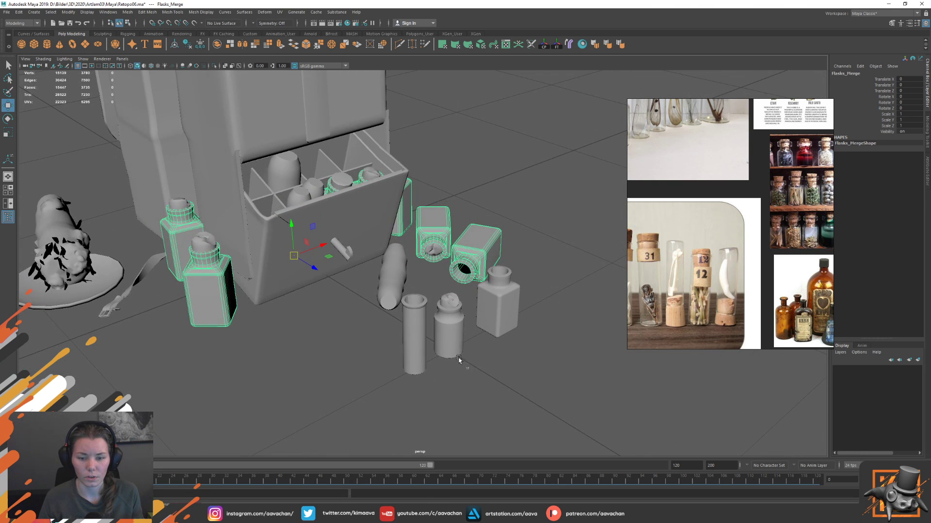
pyautogui.click(442, 294)
# - Orbit around the bag to the merged flasks object and select it, undoing a stray action
pyautogui.moveTo(358, 327)
pyautogui.keyDown('alt'); pyautogui.mouseDown()
pyautogui.moveTo(395, 351)
pyautogui.moveTo(386, 348)
pyautogui.mouseUp(); pyautogui.keyUp('alt')
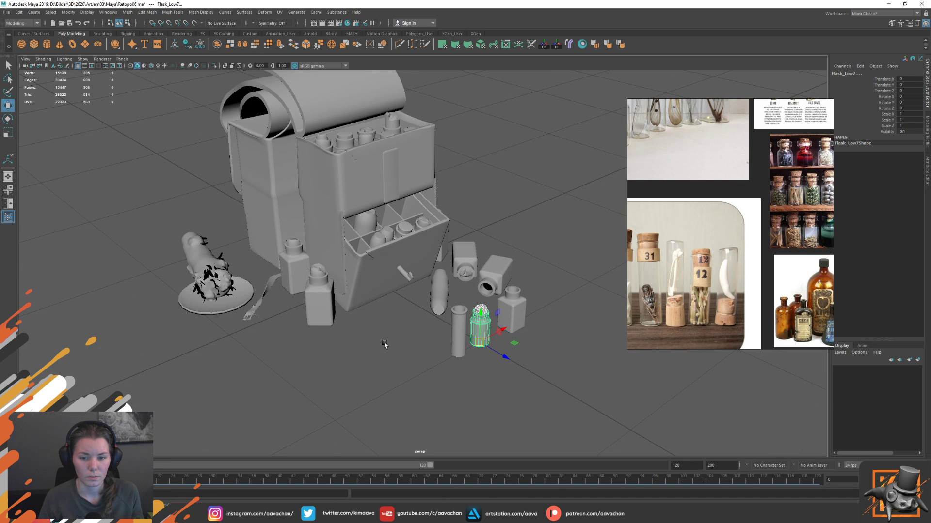
pyautogui.keyDown('alt'); pyautogui.moveTo(485, 352); pyautogui.dragTo(405, 362); pyautogui.keyUp('alt')
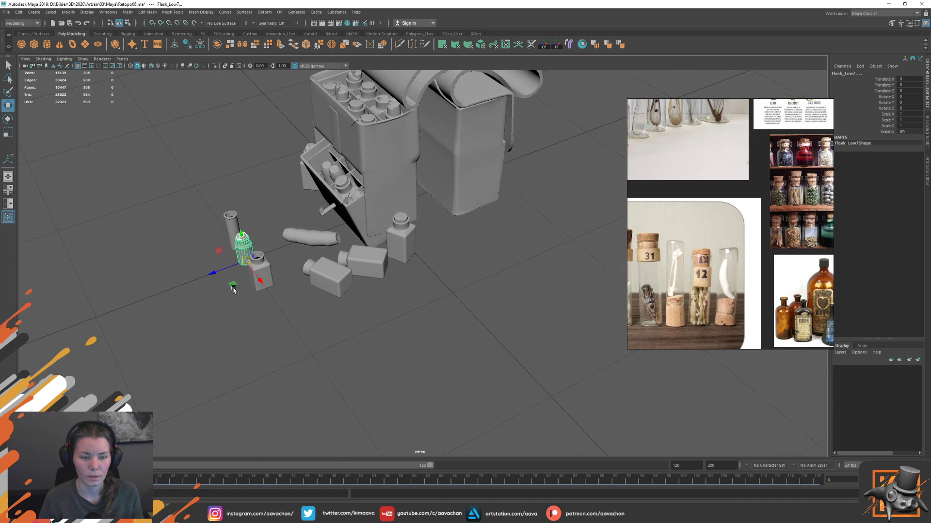
pyautogui.keyDown('alt'); pyautogui.moveTo(232, 287); pyautogui.dragTo(471, 334); pyautogui.keyUp('alt')
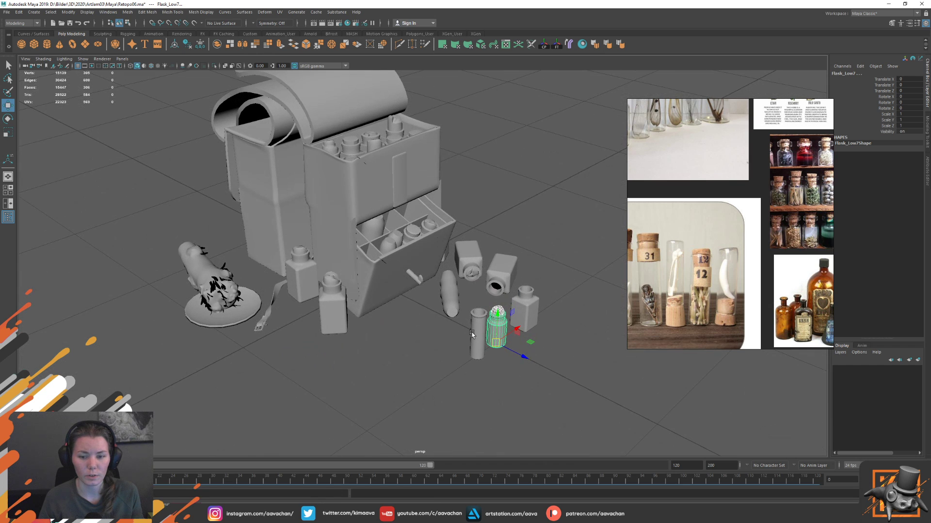
pyautogui.click(328, 304)
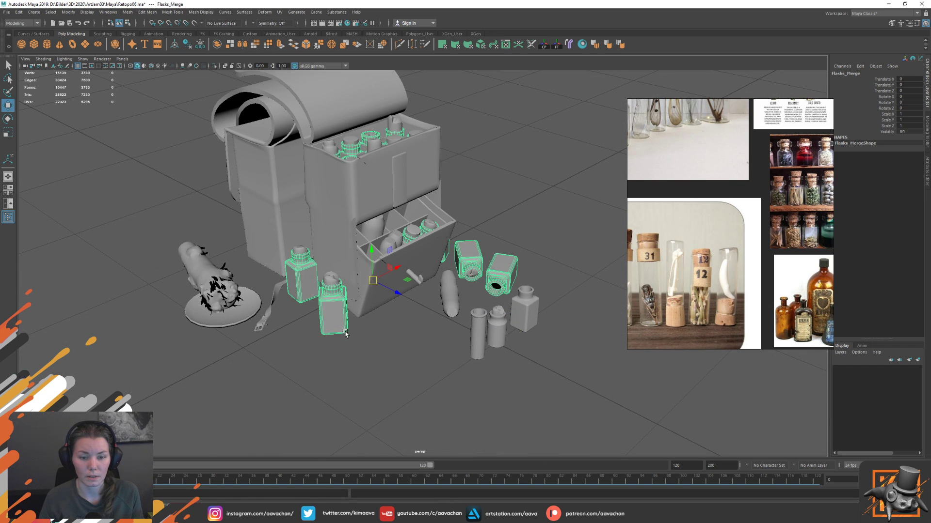
pyautogui.keyDown('alt'); pyautogui.moveTo(346, 334); pyautogui.dragTo(365, 324); pyautogui.keyUp('alt')
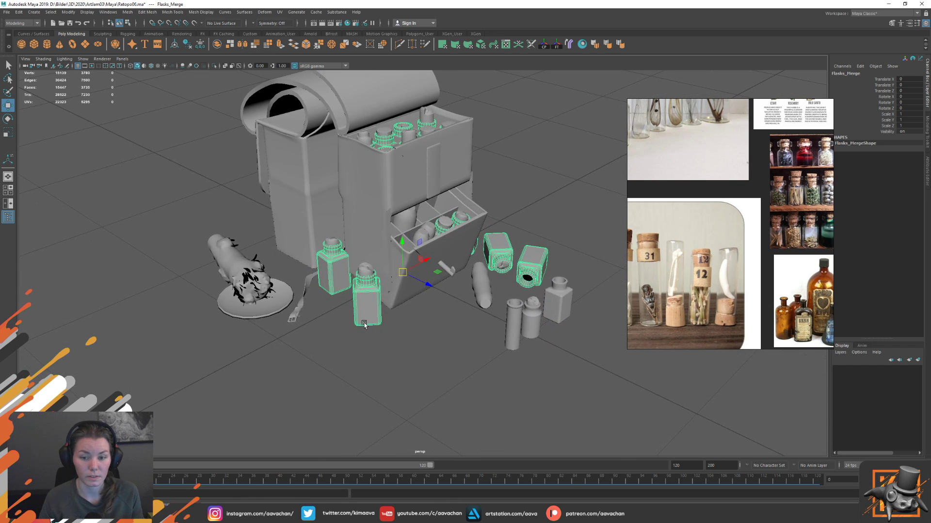
pyautogui.rightClick(366, 297)
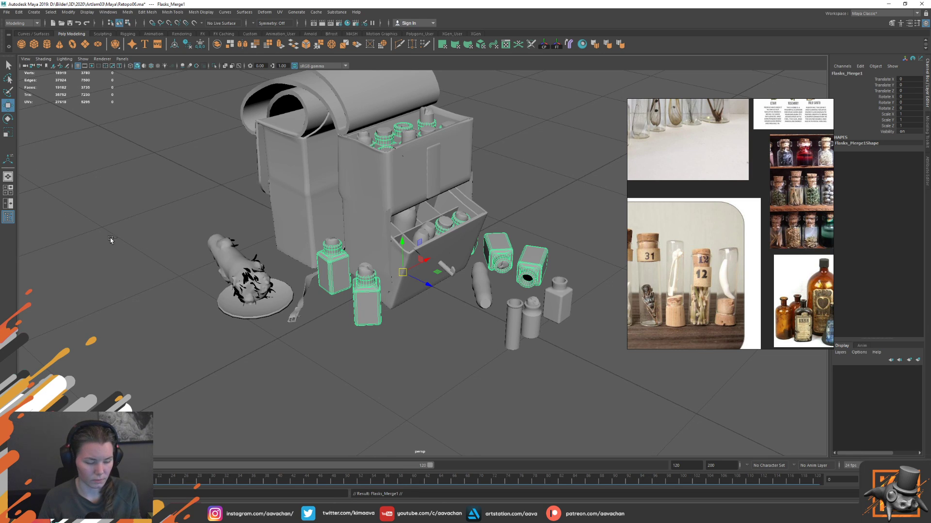
pyautogui.hotkey('ctrl', 'z')
# - Delete one flask's faces from the Flasks_Merge mesh and return to object selection
pyautogui.click(360, 292)
pyautogui.rightClick(360, 292)
pyautogui.click(364, 312)
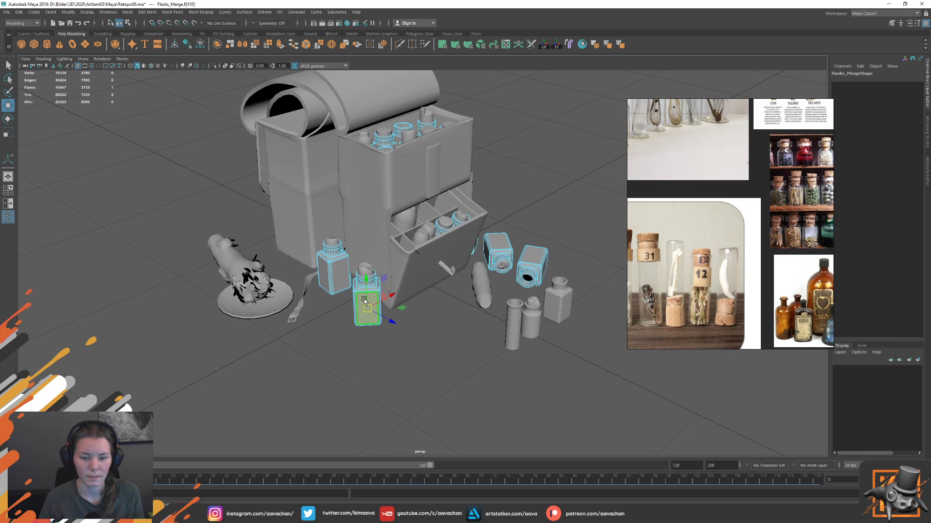
pyautogui.press('Delete')
pyautogui.scroll(3, 434, 339)
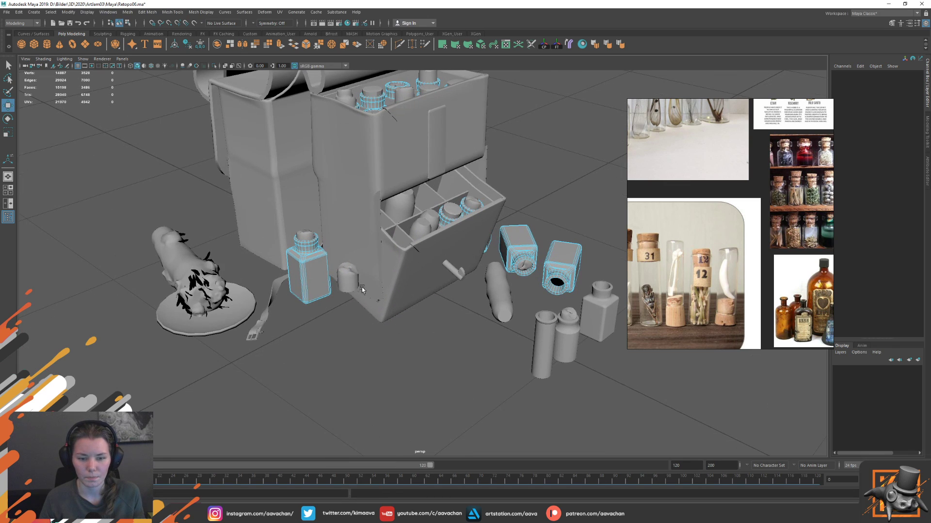
pyautogui.rightClick(362, 287)
# - Move the spare flask Flask_Low10 to stand in front of the bag's drawer
pyautogui.click(401, 276)
pyautogui.click(575, 346)
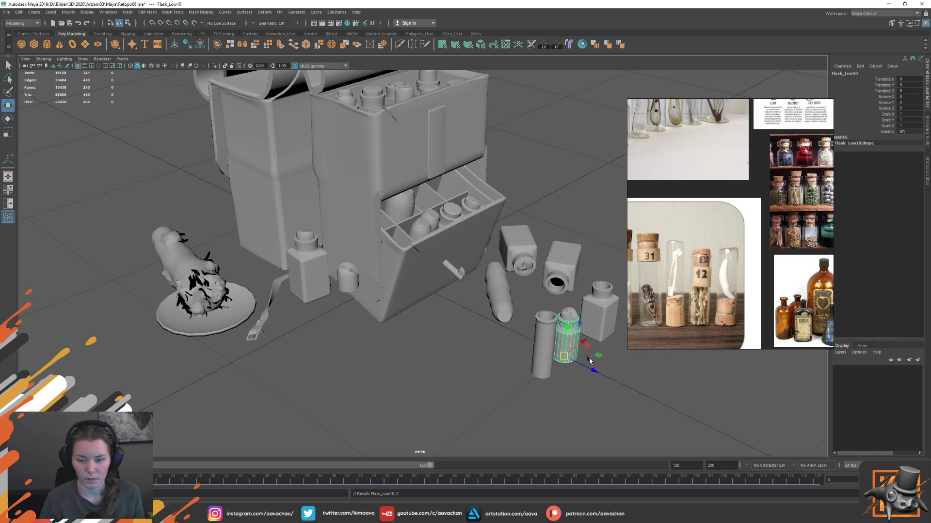
pyautogui.moveTo(590, 361); pyautogui.dragTo(384, 334)
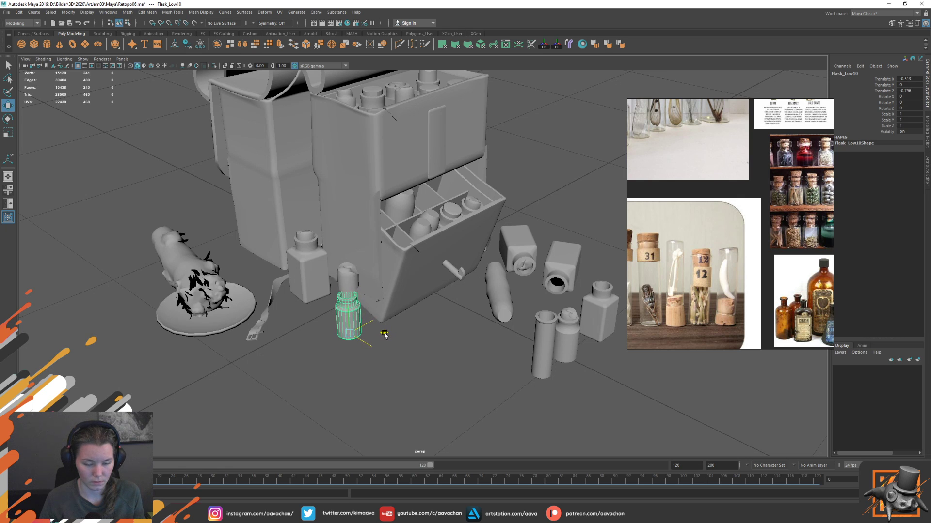
pyautogui.keyDown('alt'); pyautogui.moveTo(338, 360); pyautogui.dragTo(442, 310); pyautogui.keyUp('alt')
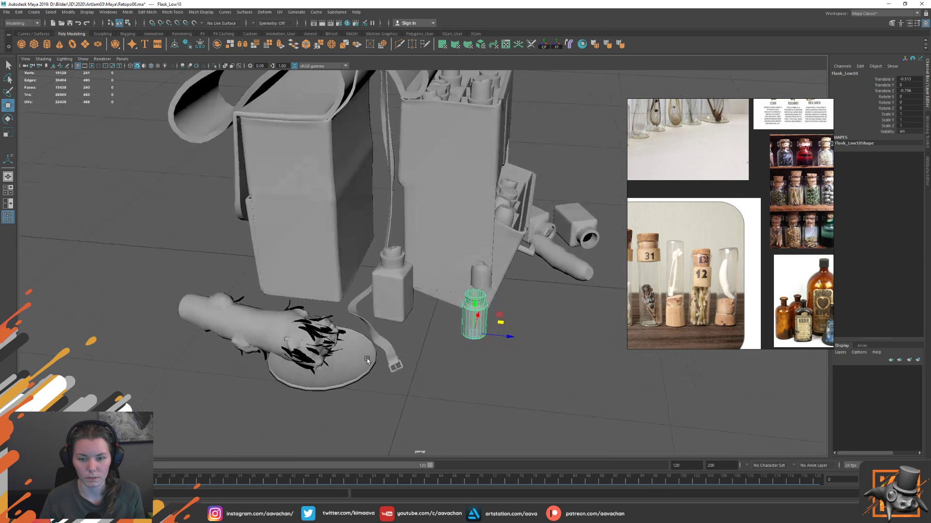
pyautogui.click(447, 297)
# - Select one cork's faces in CorksMerge_Low and lower them onto the flask's neck
pyautogui.keyDown('ctrl'); pyautogui.moveTo(448, 297); pyautogui.dragTo(457, 317, button='right'); pyautogui.keyUp('ctrl')
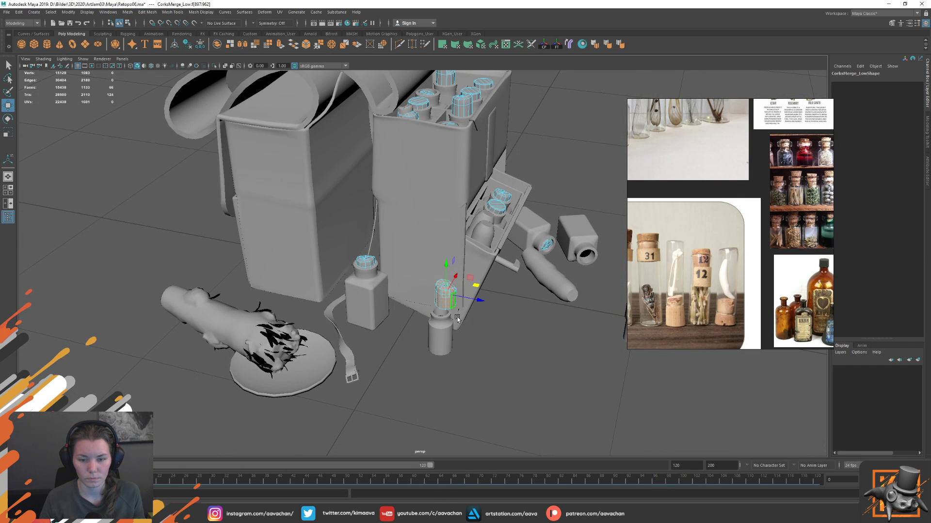
pyautogui.press('f')
pyautogui.scroll(-5, 441, 315)
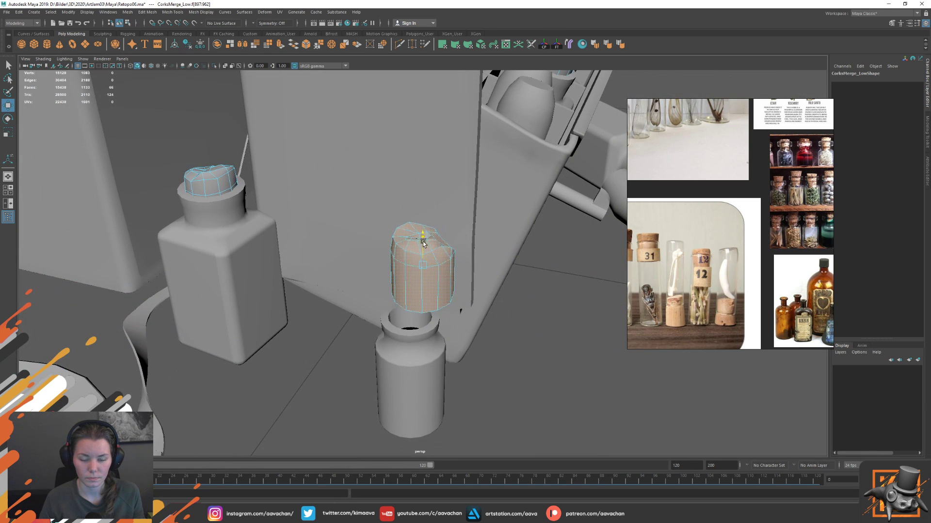
pyautogui.moveTo(423, 243)
pyautogui.mouseDown()
pyautogui.moveTo(425, 309)
pyautogui.moveTo(433, 280)
pyautogui.moveTo(463, 296)
pyautogui.mouseUp()
# - Check the cork in wireframe and shrink it slightly to fit the flask's neck
pyautogui.press('r')
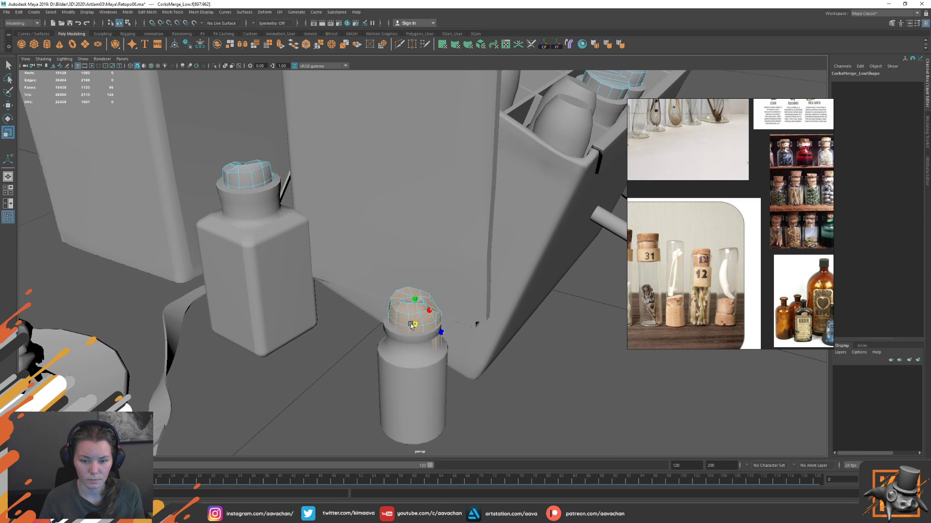
pyautogui.press('w')
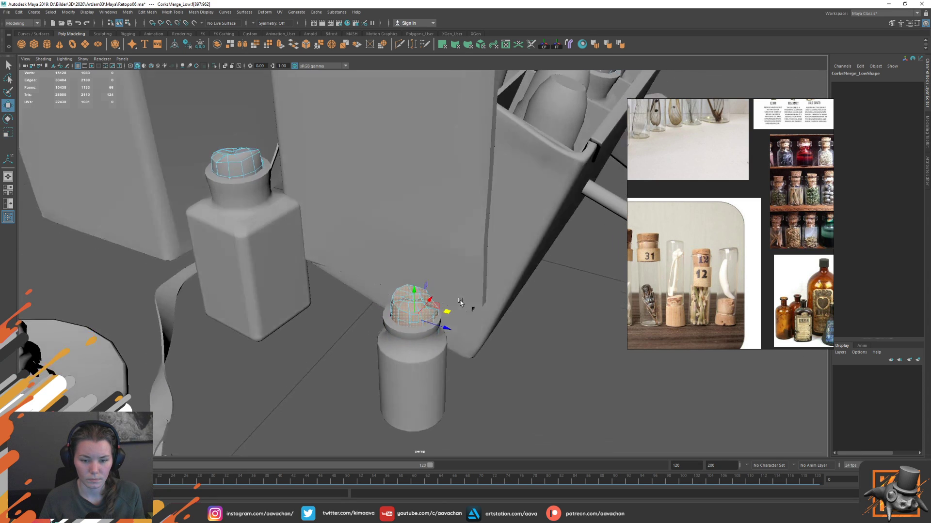
pyautogui.moveTo(407, 326)
pyautogui.keyDown('alt'); pyautogui.mouseDown()
pyautogui.moveTo(450, 296)
pyautogui.moveTo(449, 324)
pyautogui.moveTo(419, 266)
pyautogui.moveTo(450, 251)
pyautogui.moveTo(536, 253)
pyautogui.moveTo(494, 271)
pyautogui.moveTo(488, 301)
pyautogui.moveTo(473, 213)
pyautogui.mouseUp(); pyautogui.keyUp('alt')
pyautogui.press('e')
pyautogui.press('4')
pyautogui.press('w')
pyautogui.press('5')
pyautogui.press('r')
pyautogui.press('f')
pyautogui.scroll(-2, 421, 300)
pyautogui.press('w')
# - Return to object mode and select the cork sitting on the flask
pyautogui.press('F8')
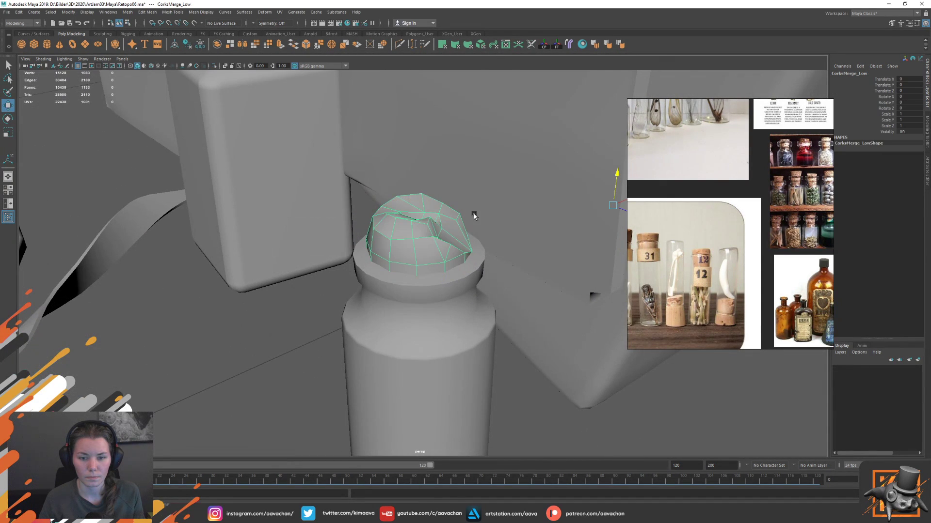
pyautogui.scroll(-10, 465, 310)
pyautogui.click(486, 332)
pyautogui.keyDown('alt'); pyautogui.moveTo(486, 332); pyautogui.dragTo(315, 319); pyautogui.keyUp('alt')
pyautogui.click(546, 302)
# - Move the cork and Flask_Low11 together left beside the other small bottle
pyautogui.keyDown('shift'); pyautogui.click(547, 325); pyautogui.keyUp('shift')
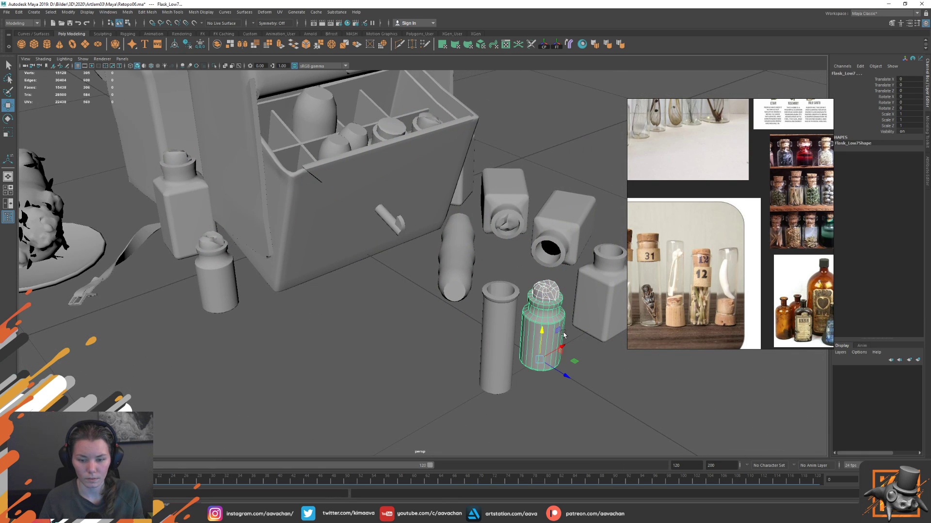
pyautogui.moveTo(580, 361); pyautogui.dragTo(297, 314, button='middle')
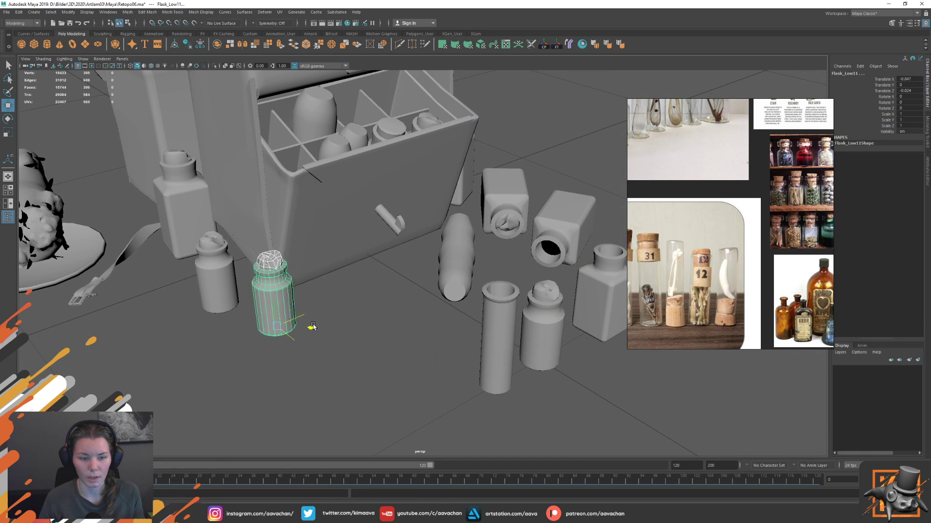
pyautogui.keyDown('alt'); pyautogui.moveTo(297, 314); pyautogui.dragTo(308, 348); pyautogui.keyUp('alt')
pyautogui.keyDown('alt'); pyautogui.moveTo(308, 348); pyautogui.dragTo(333, 329); pyautogui.keyUp('alt')
pyautogui.moveTo(336, 330); pyautogui.dragTo(329, 327, button='middle')
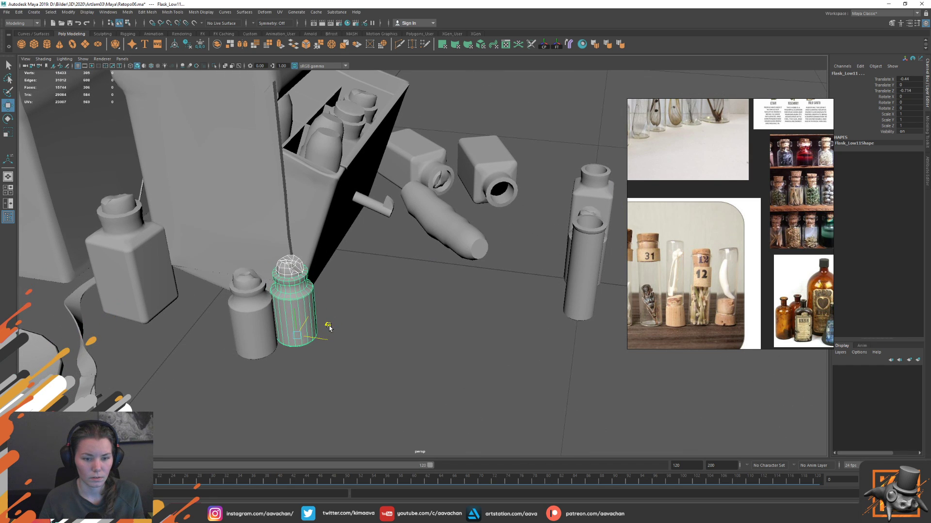
# - Zoom out over the whole scene and select the cork inside the bag's box
pyautogui.click(375, 334)
pyautogui.scroll(-5, 368, 351)
pyautogui.moveTo(367, 350)
pyautogui.keyDown('alt'); pyautogui.mouseDown()
pyautogui.moveTo(377, 330)
pyautogui.moveTo(369, 311)
pyautogui.moveTo(338, 318)
pyautogui.moveTo(354, 332)
pyautogui.mouseUp(); pyautogui.keyUp('alt')
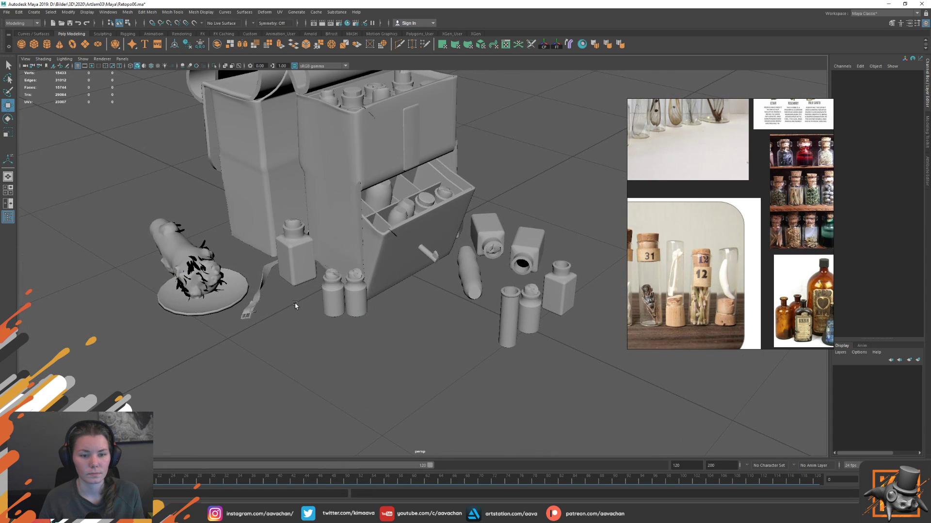
pyautogui.keyDown('alt'); pyautogui.moveTo(295, 304); pyautogui.dragTo(439, 324); pyautogui.keyUp('alt')
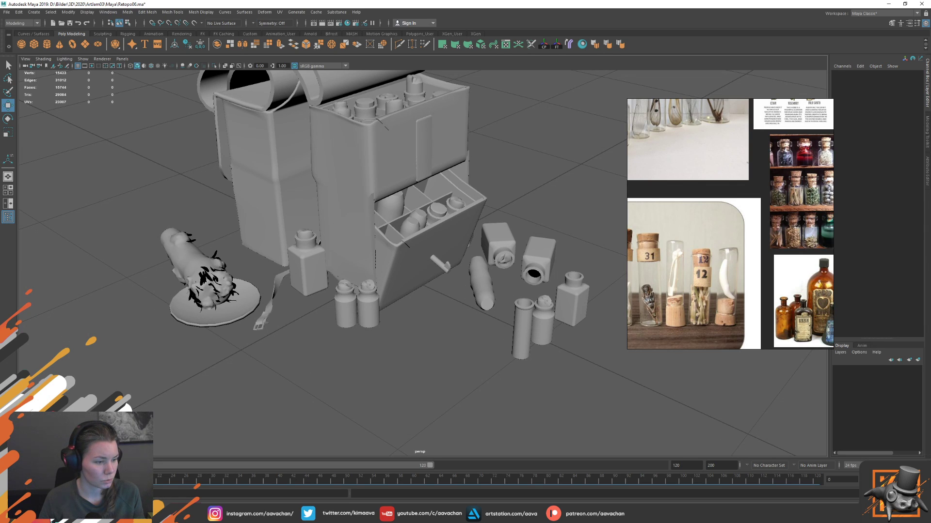
pyautogui.click(340, 104)
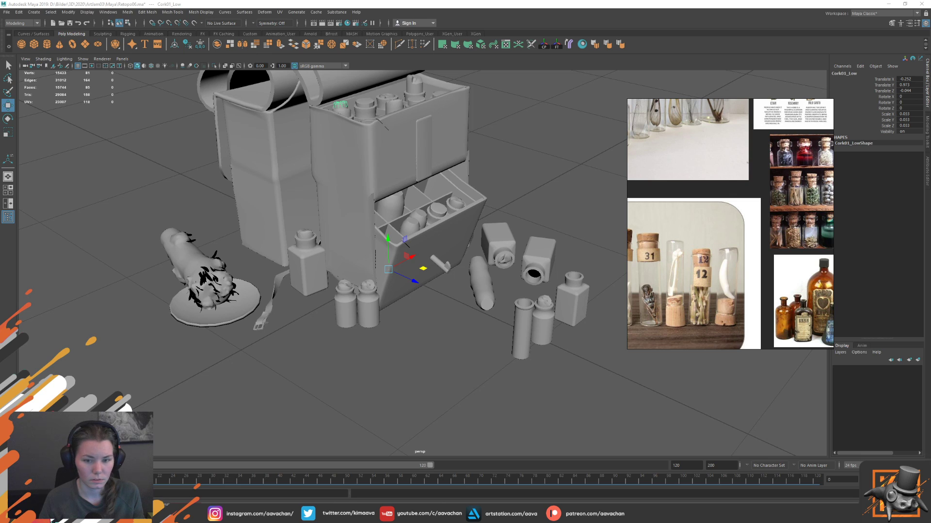
# - Isolate Cork01_Low on its own and undo a test move of it
pyautogui.press('Right')
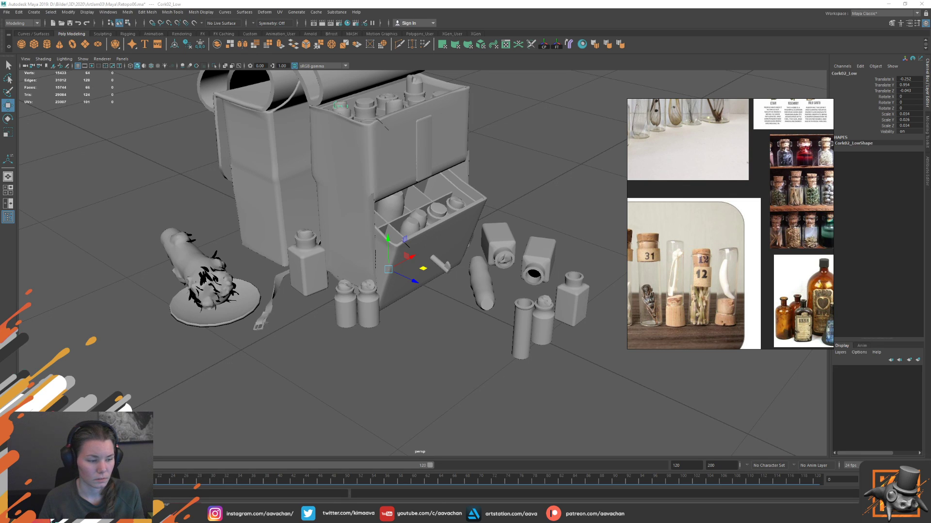
pyautogui.hotkey('ctrl', '1')
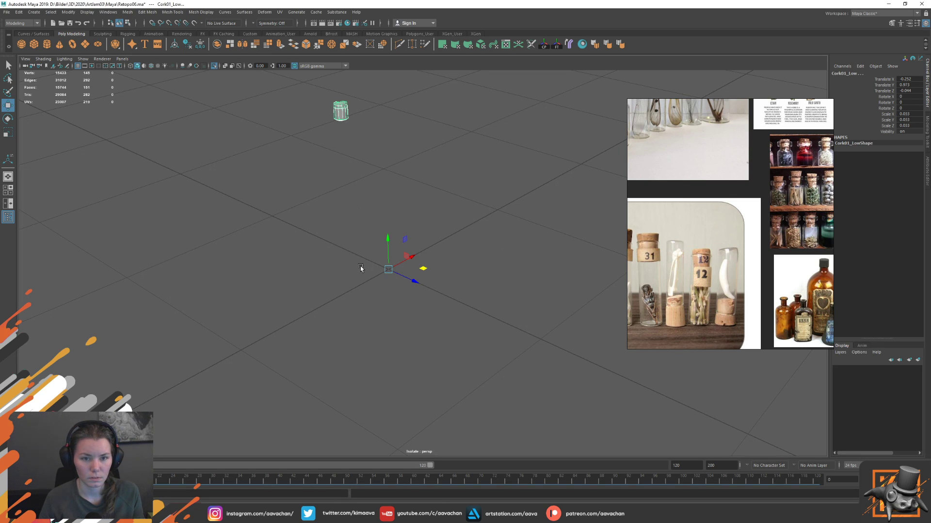
pyautogui.press('Right')
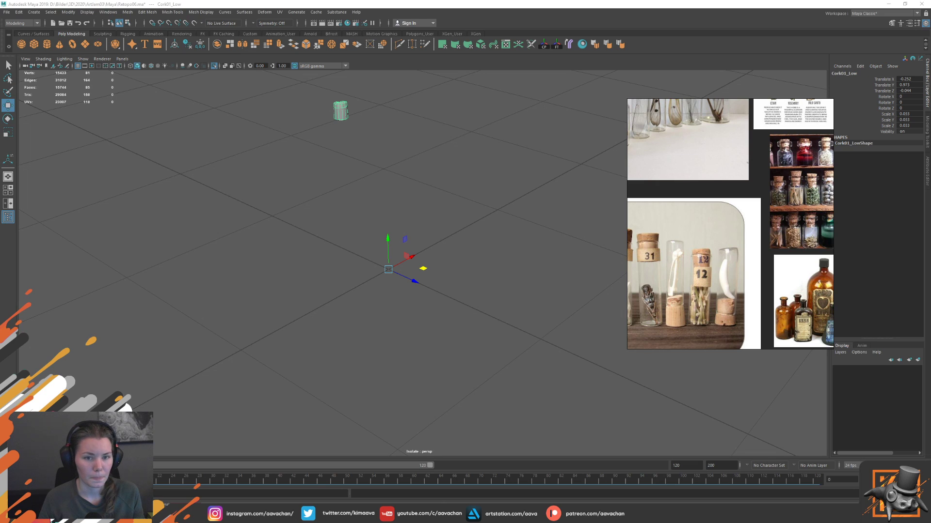
pyautogui.moveTo(410, 281); pyautogui.dragTo(477, 301)
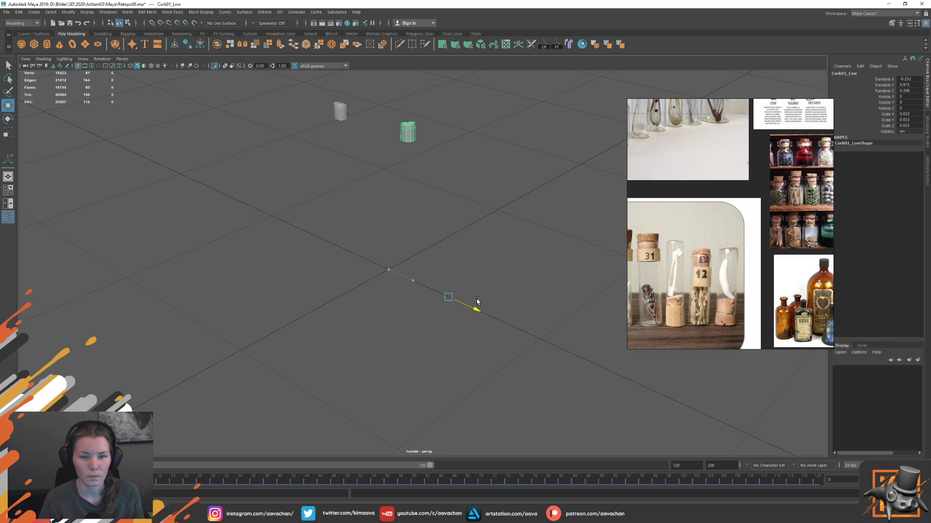
pyautogui.hotkey('ctrl', 'z')
pyautogui.press('f')
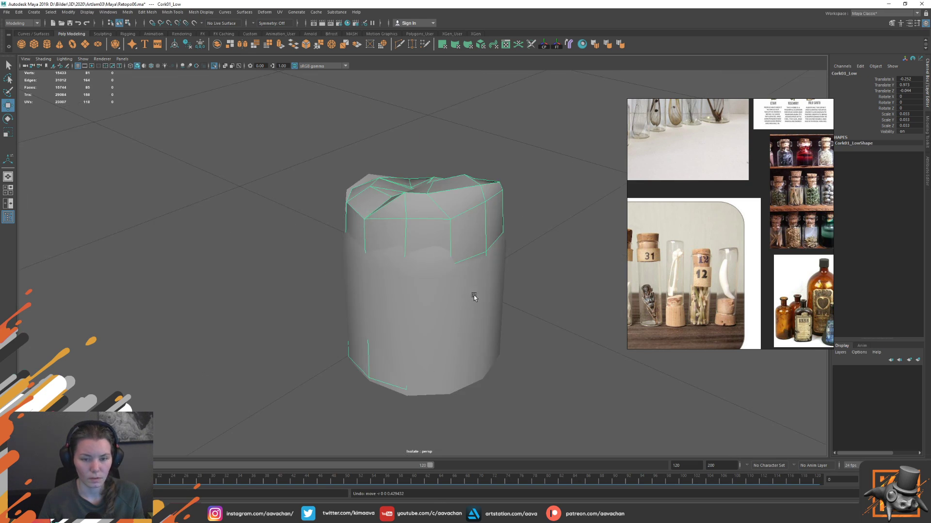
# - Duplicate Cork01_Low, centre the new cork's pivot, and show the whole scene again
pyautogui.press('Right')
pyautogui.press('Right')
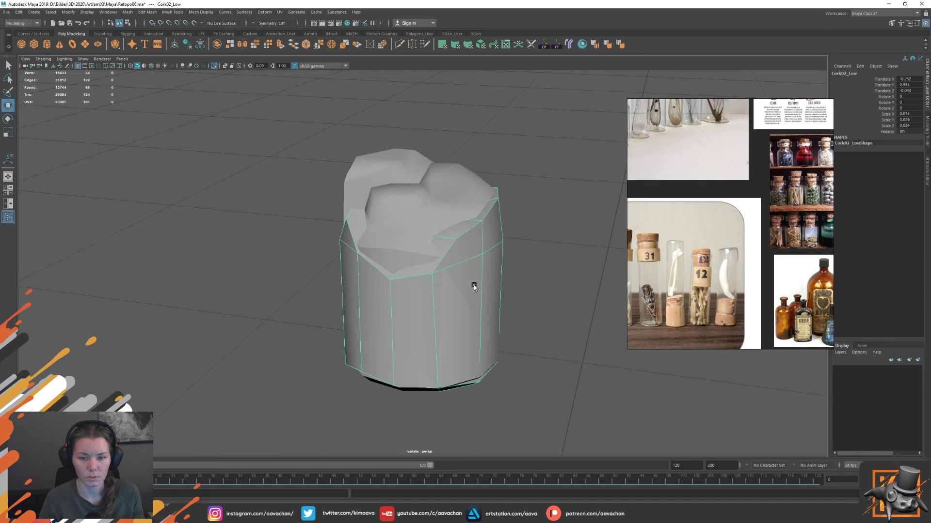
pyautogui.press('Left')
pyautogui.scroll(-5, 310, 313)
pyautogui.scroll(-3, 303, 303)
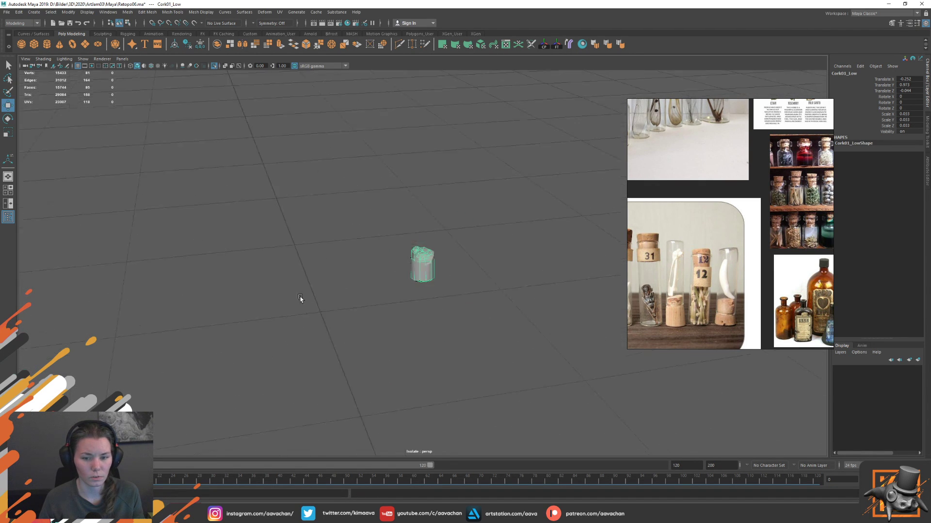
pyautogui.scroll(-3, 407, 303)
pyautogui.scroll(-2, 446, 327)
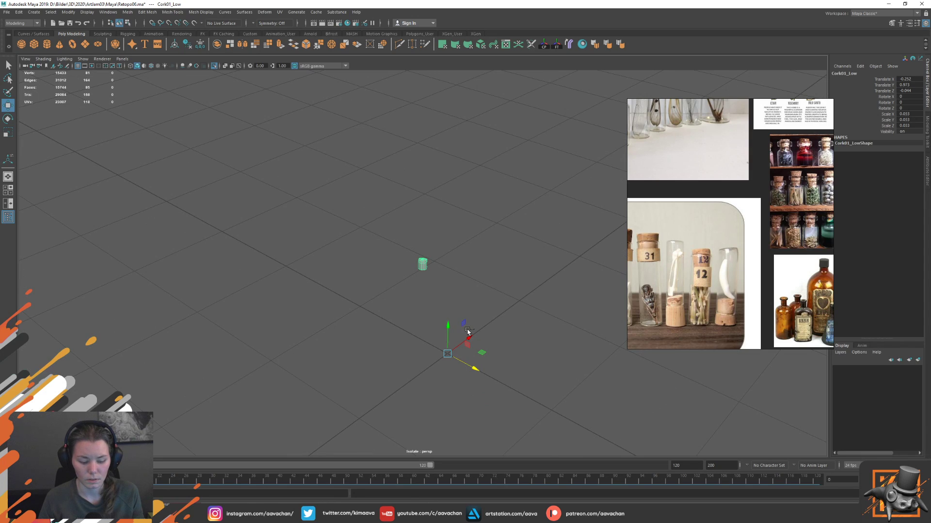
pyautogui.hotkey('ctrl', 'd')
pyautogui.click(546, 47)
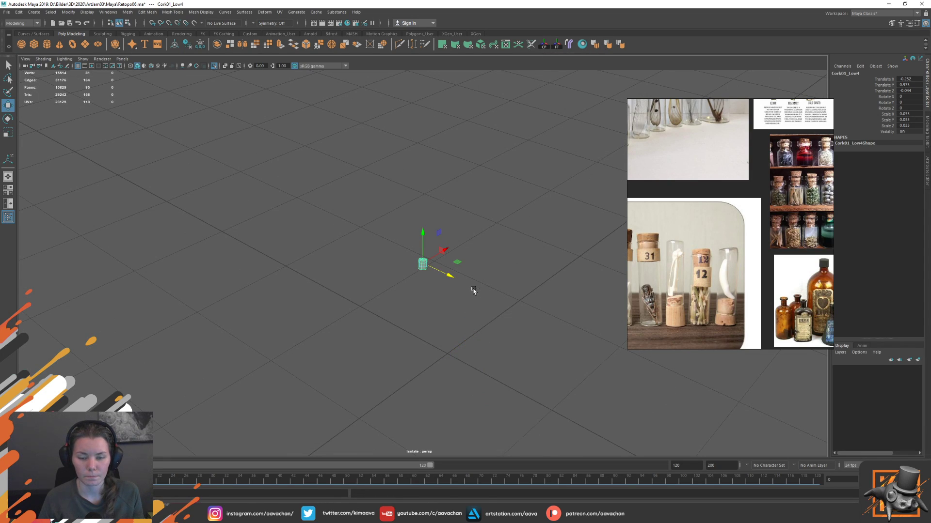
pyautogui.hotkey('ctrl', '1')
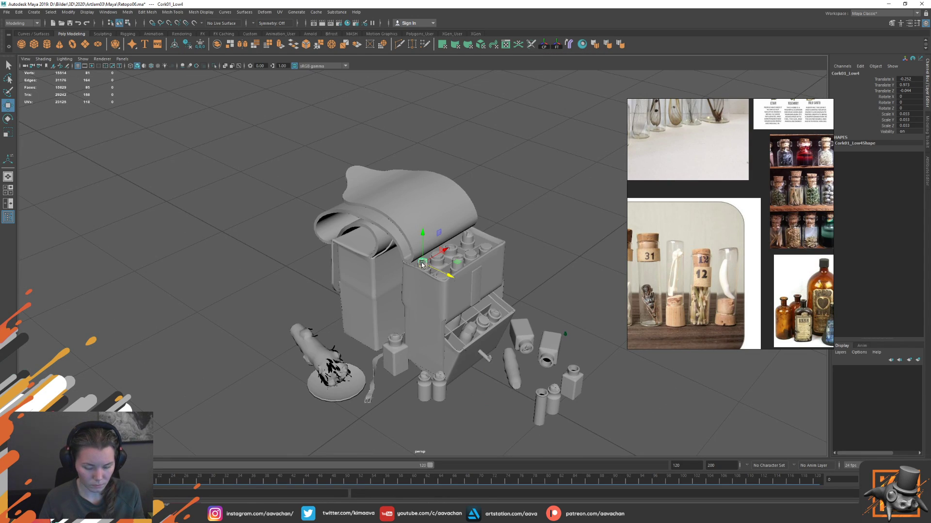
# - Move the new cork Cork01_Low4 down and raise it onto the tall flask's neck
pyautogui.moveTo(422, 264); pyautogui.dragTo(532, 424)
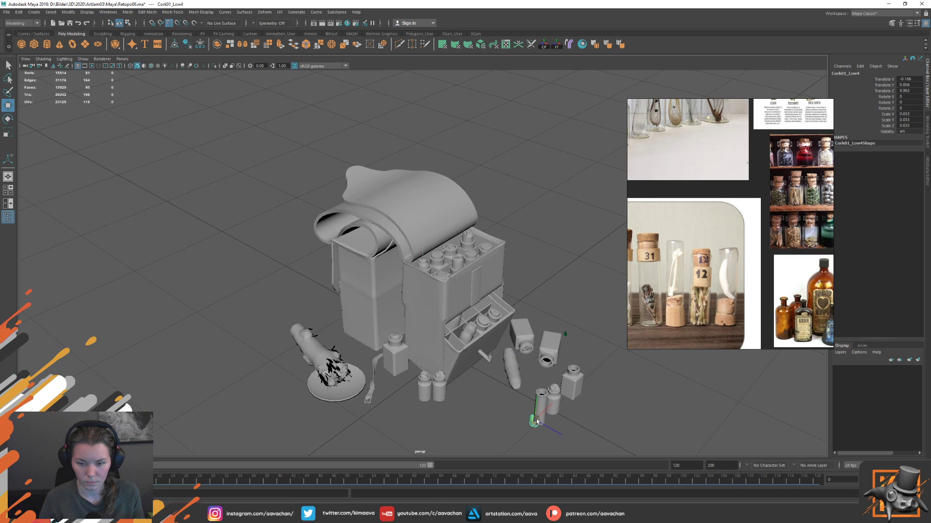
pyautogui.press('f')
pyautogui.moveTo(540, 424)
pyautogui.keyDown('alt'); pyautogui.mouseDown(button='right')
pyautogui.moveTo(490, 386)
pyautogui.moveTo(461, 318)
pyautogui.moveTo(465, 356)
pyautogui.mouseUp(button='right'); pyautogui.keyUp('alt')
pyautogui.keyDown('alt'); pyautogui.moveTo(473, 367); pyautogui.dragTo(474, 387, button='middle'); pyautogui.keyUp('alt')
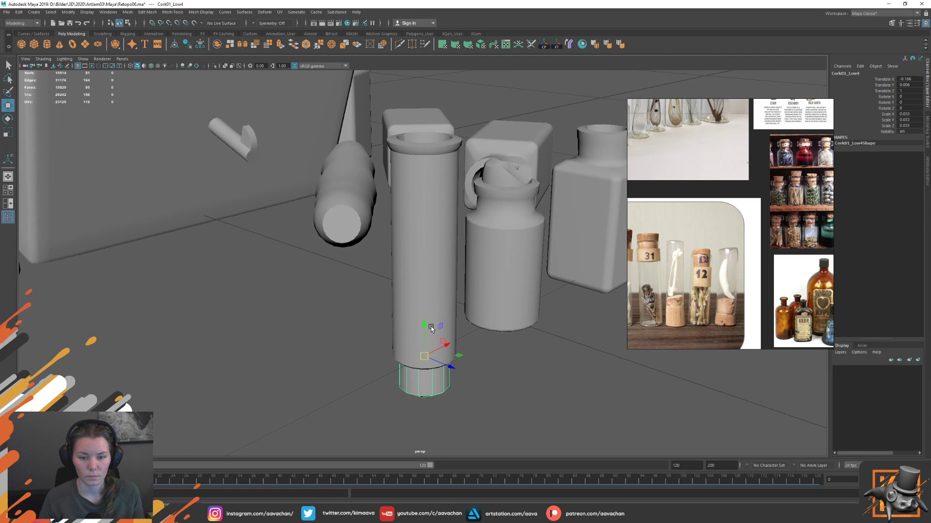
pyautogui.moveTo(423, 320); pyautogui.dragTo(416, 113)
pyautogui.press('f')
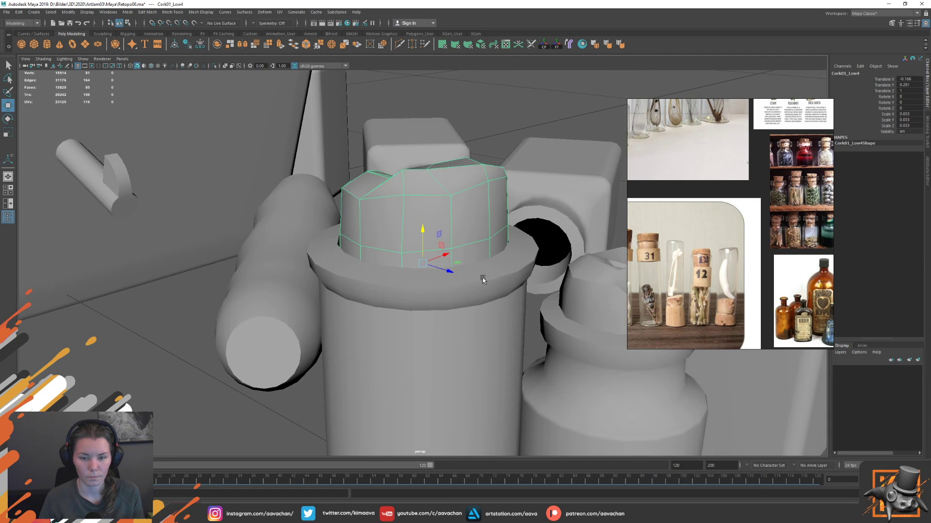
pyautogui.scroll(-5, 403, 257)
# - Flip the cork -180 degrees on Z and fine-tune its height in the flask's neck
pyautogui.press('e')
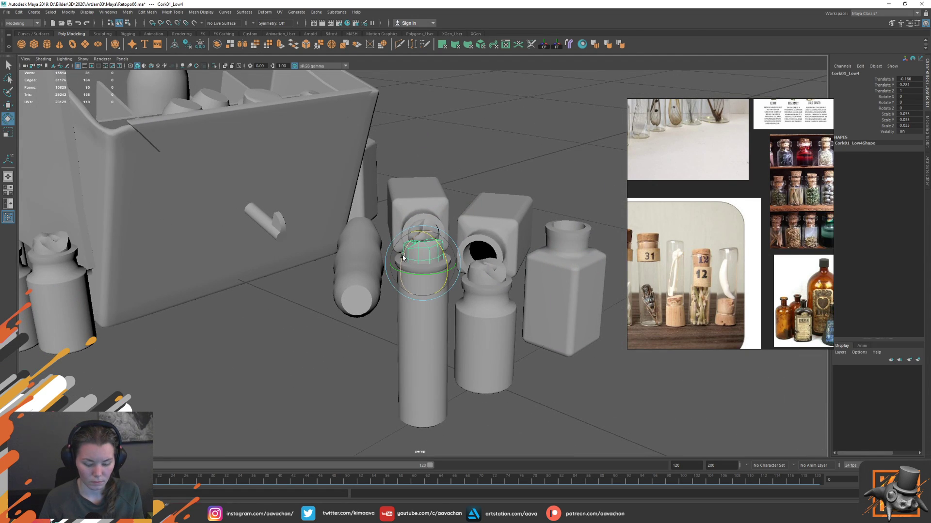
pyautogui.moveTo(402, 257); pyautogui.dragTo(495, 164)
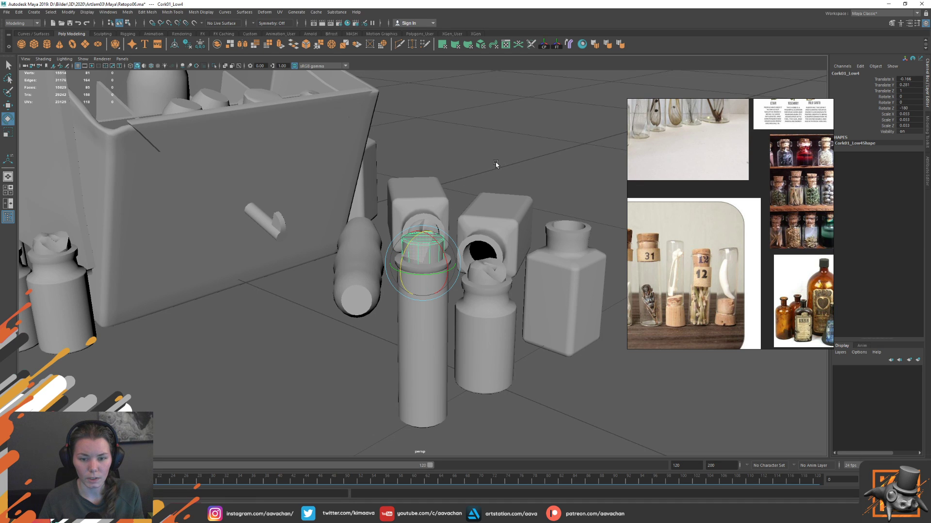
pyautogui.press('w')
pyautogui.scroll(2, 382, 293)
pyautogui.scroll(1, 381, 293)
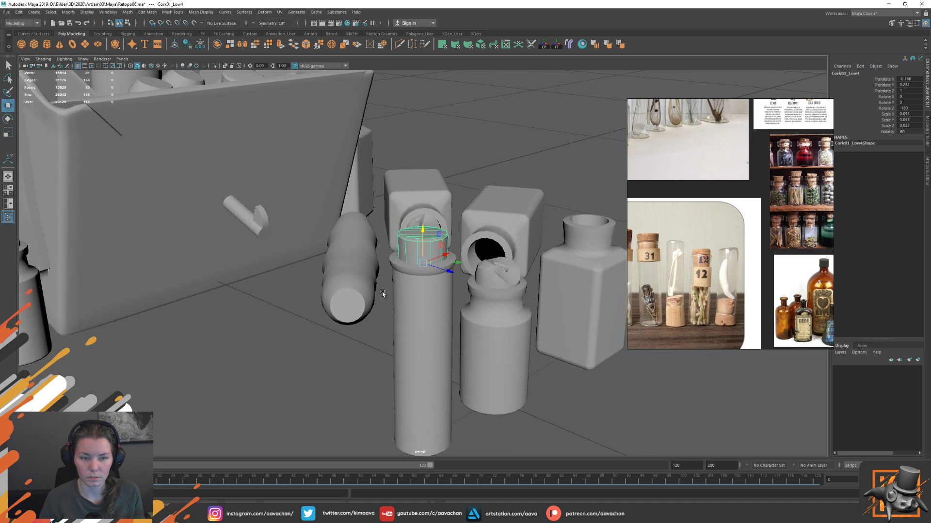
pyautogui.moveTo(382, 292)
pyautogui.keyDown('alt'); pyautogui.mouseDown()
pyautogui.moveTo(453, 312)
pyautogui.moveTo(383, 330)
pyautogui.moveTo(382, 288)
pyautogui.mouseUp(); pyautogui.keyUp('alt')
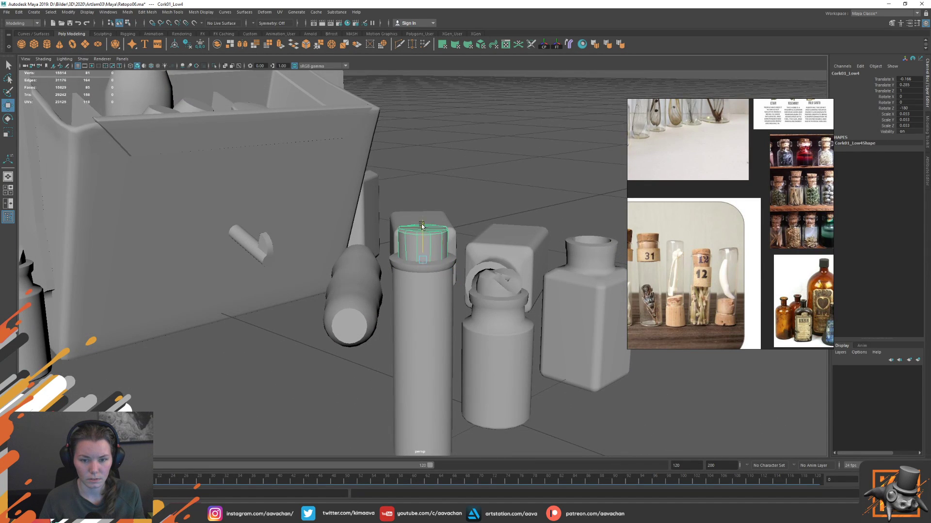
pyautogui.moveTo(421, 226)
pyautogui.mouseDown()
pyautogui.moveTo(421, 202)
pyautogui.moveTo(421, 226)
pyautogui.mouseUp()
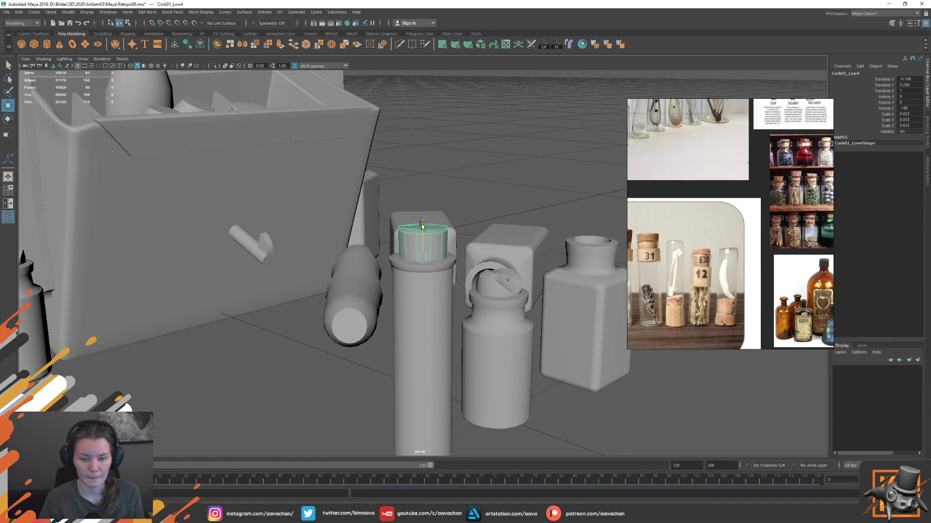
pyautogui.scroll(-5, 334, 316)
pyautogui.scroll(-3, 324, 316)
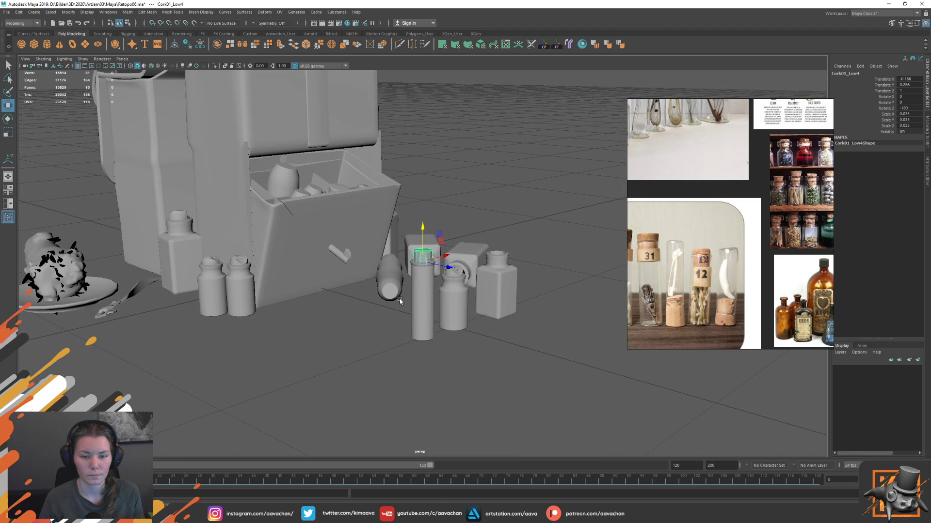
pyautogui.click(424, 306)
pyautogui.moveTo(302, 280)
pyautogui.keyDown('alt'); pyautogui.mouseDown()
pyautogui.moveTo(360, 286)
pyautogui.moveTo(381, 320)
pyautogui.mouseUp(); pyautogui.keyUp('alt')
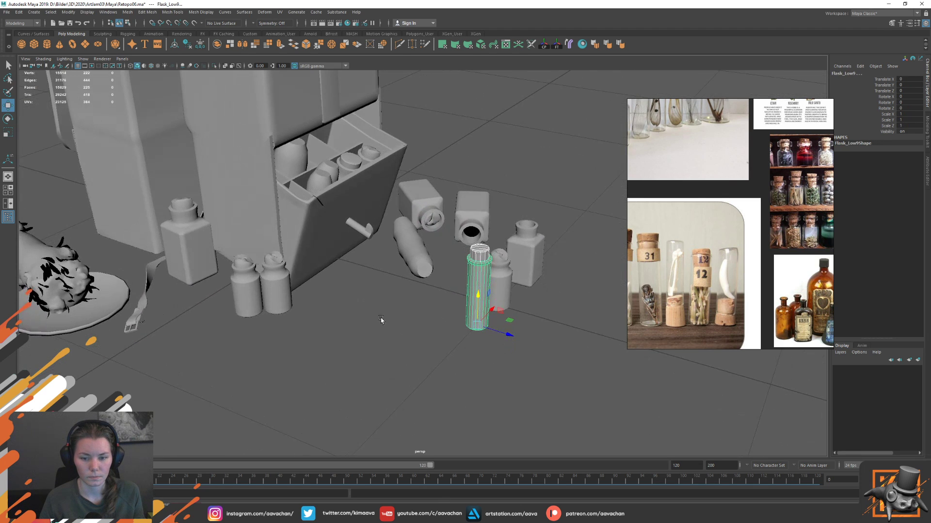
# - Duplicate Flask_Low9 and place the copy beside the small jars
pyautogui.hotkey('ctrl', 'd')
pyautogui.moveTo(515, 326)
pyautogui.mouseDown()
pyautogui.moveTo(289, 289)
pyautogui.moveTo(484, 339)
pyautogui.moveTo(434, 339)
pyautogui.moveTo(407, 300)
pyautogui.moveTo(406, 345)
pyautogui.moveTo(379, 334)
pyautogui.mouseUp()
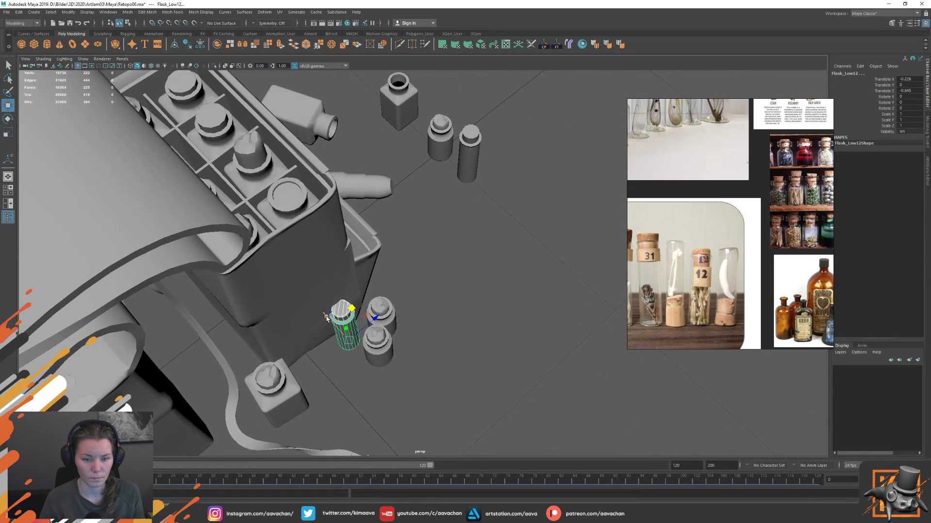
pyautogui.moveTo(327, 316); pyautogui.dragTo(360, 323)
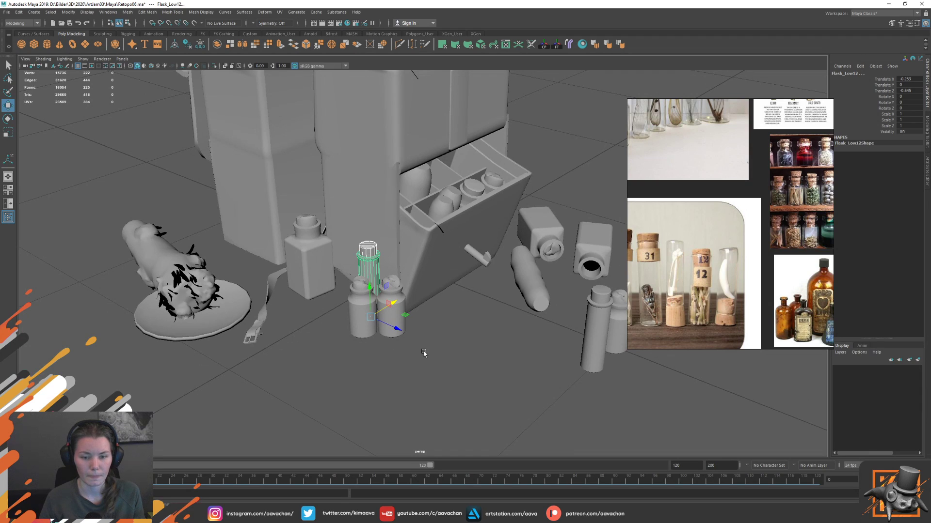
pyautogui.click(424, 352)
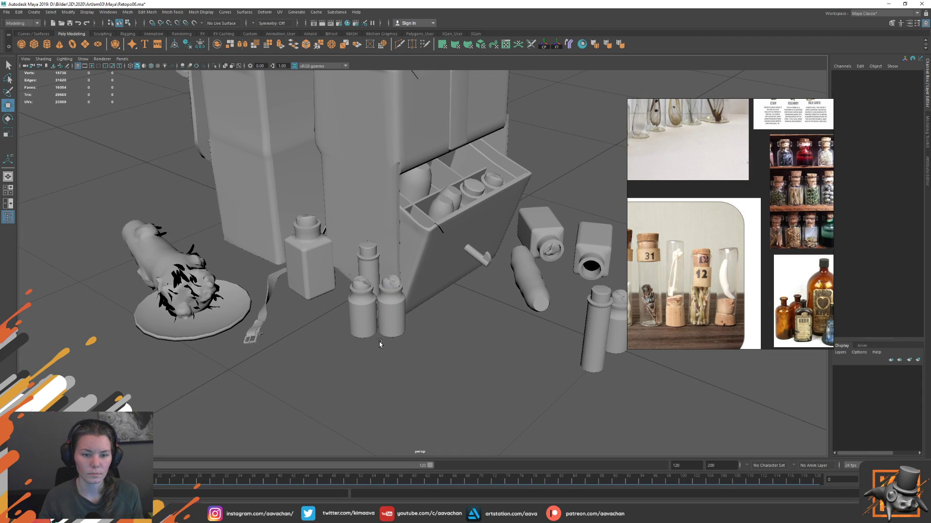
# - Duplicate the tall flask again and move the copy next to the lying bottle
pyautogui.moveTo(425, 353)
pyautogui.keyDown('alt'); pyautogui.mouseDown()
pyautogui.moveTo(461, 265)
pyautogui.moveTo(464, 289)
pyautogui.moveTo(478, 266)
pyautogui.mouseUp(); pyautogui.keyUp('alt')
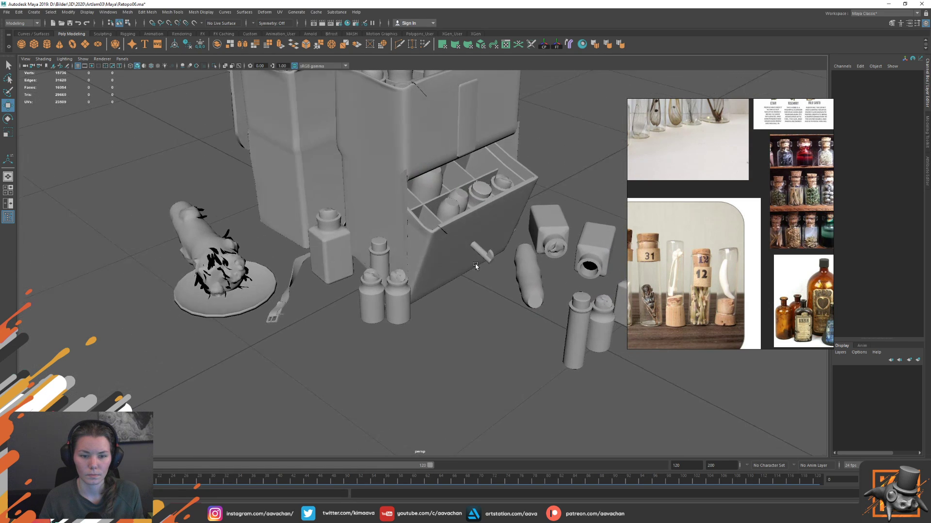
pyautogui.keyDown('alt'); pyautogui.moveTo(494, 338); pyautogui.dragTo(409, 329); pyautogui.keyUp('alt')
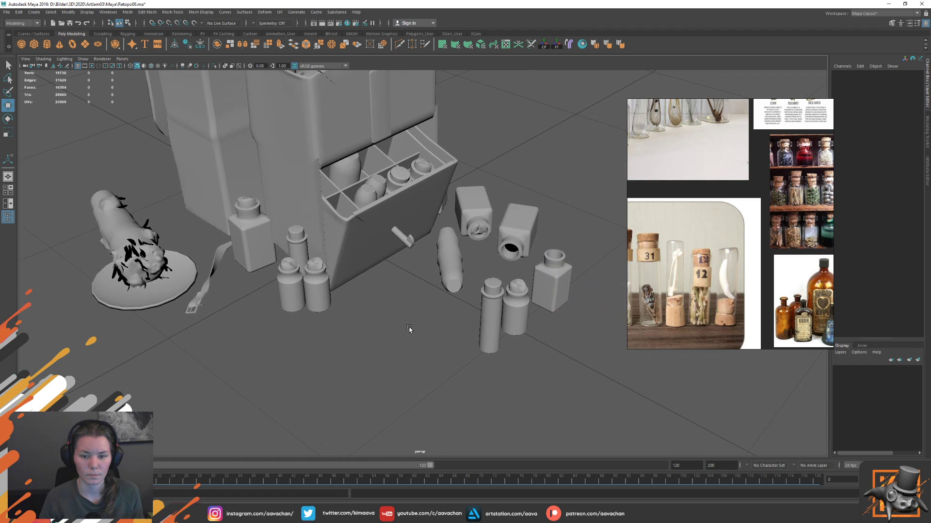
pyautogui.keyDown('alt'); pyautogui.moveTo(504, 171); pyautogui.dragTo(672, 286); pyautogui.keyUp('alt')
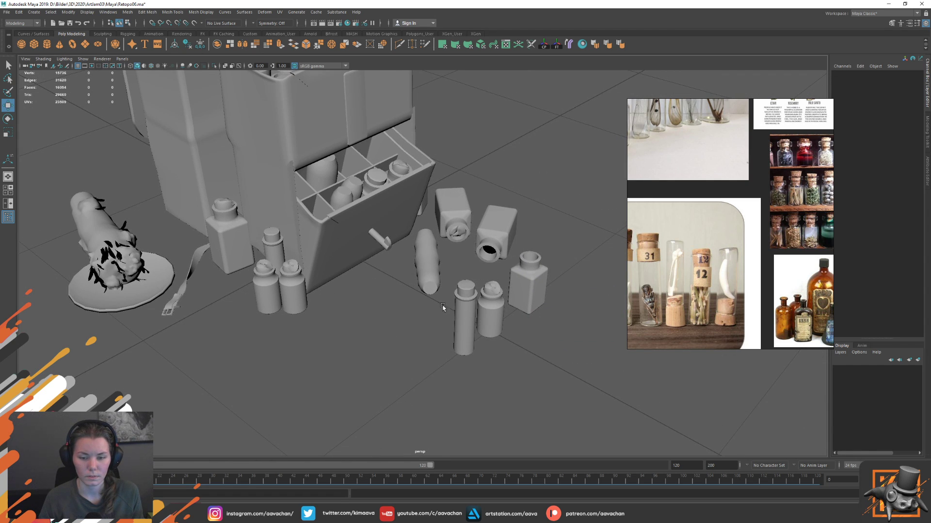
pyautogui.keyDown('alt'); pyautogui.moveTo(443, 308); pyautogui.dragTo(473, 300); pyautogui.keyUp('alt')
pyautogui.click(466, 313)
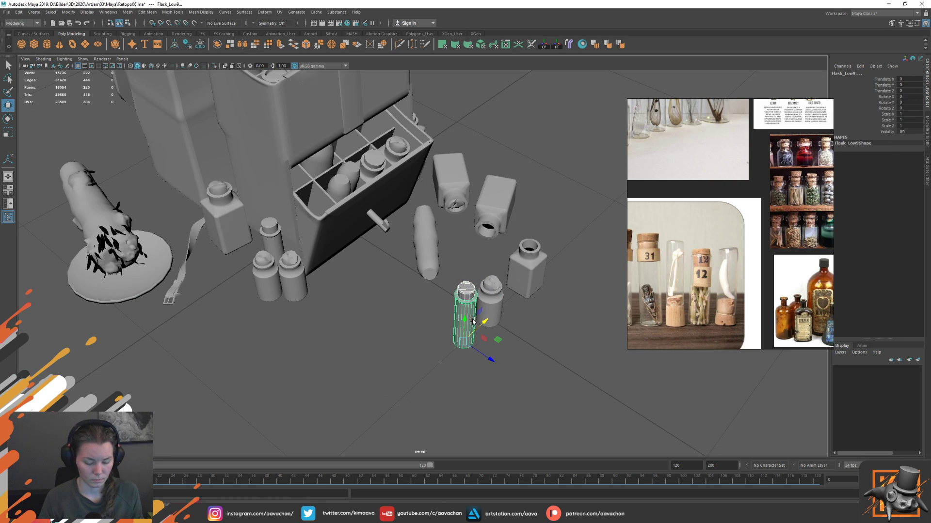
pyautogui.hotkey('ctrl', 'd')
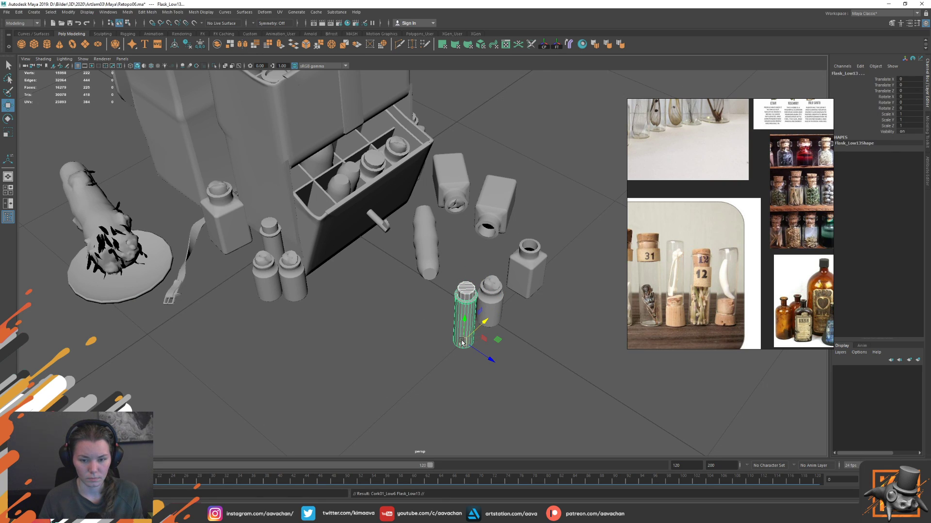
pyautogui.moveTo(479, 349); pyautogui.dragTo(439, 324)
pyautogui.click(426, 260)
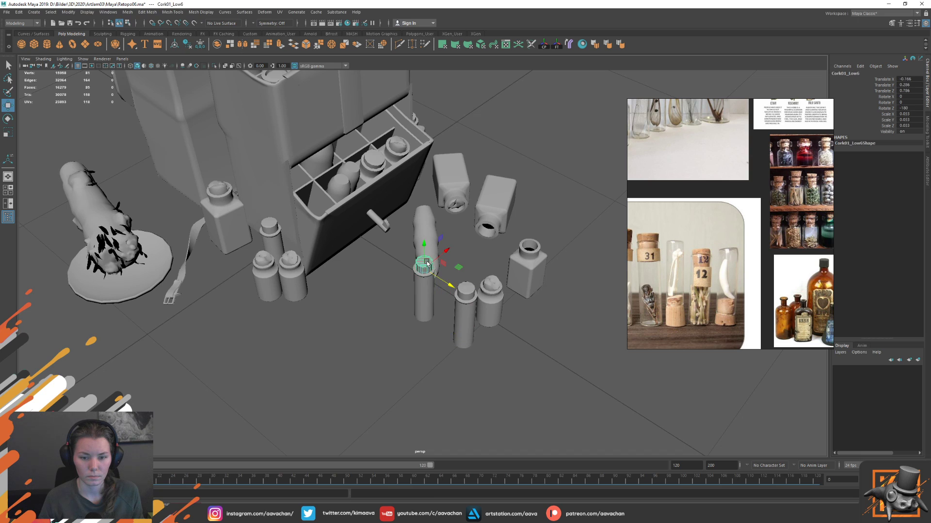
# - Flip the newest flask's cork around its X axis
pyautogui.press('e')
pyautogui.moveTo(433, 251); pyautogui.dragTo(489, 335)
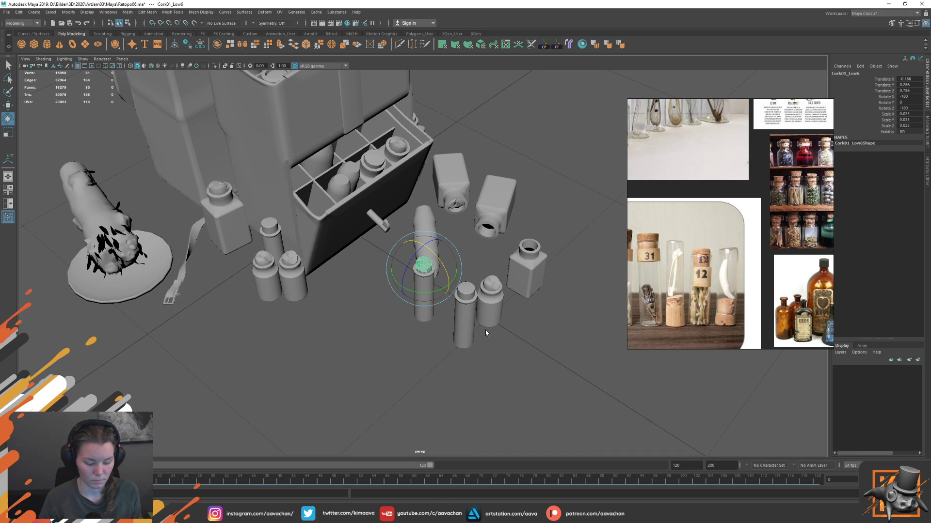
pyautogui.press('q')
pyautogui.press('f')
pyautogui.scroll(-5, 378, 254)
# - Move the new flask up against the drawer's front corner
pyautogui.click(432, 298)
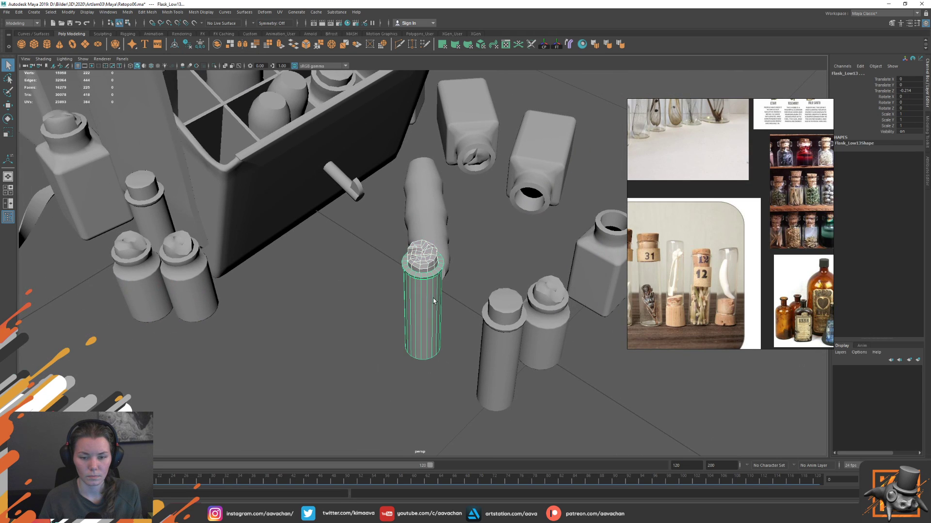
pyautogui.press('w')
pyautogui.moveTo(457, 348); pyautogui.dragTo(279, 254)
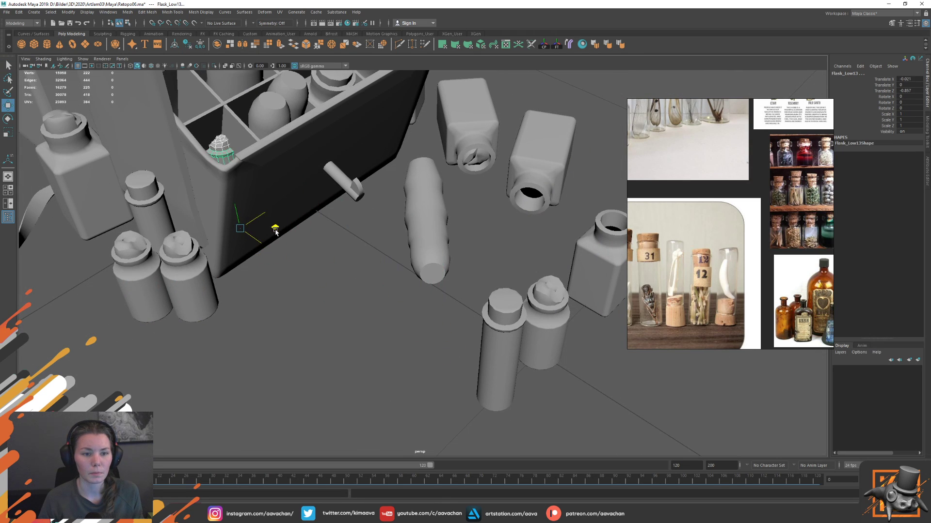
pyautogui.press('f')
pyautogui.scroll(-5, 420, 323)
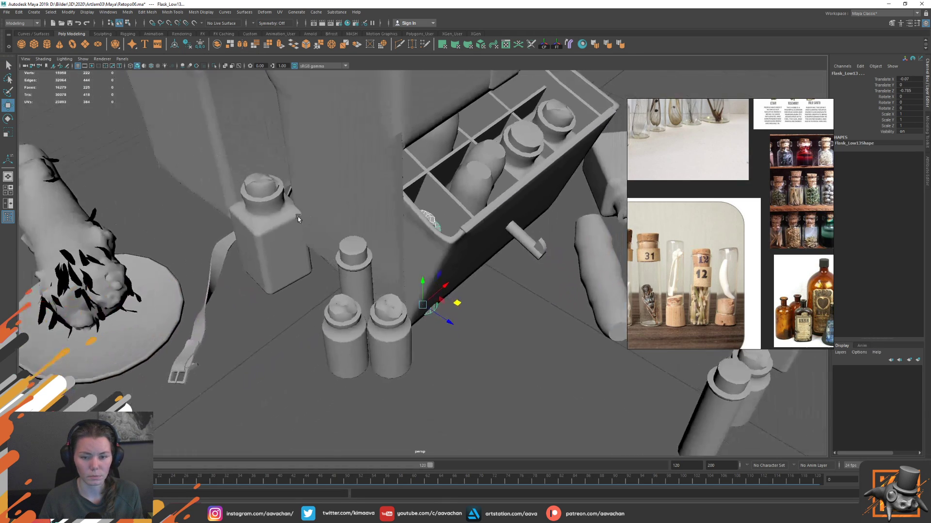
pyautogui.keyDown('alt'); pyautogui.moveTo(298, 217); pyautogui.dragTo(480, 265); pyautogui.keyUp('alt')
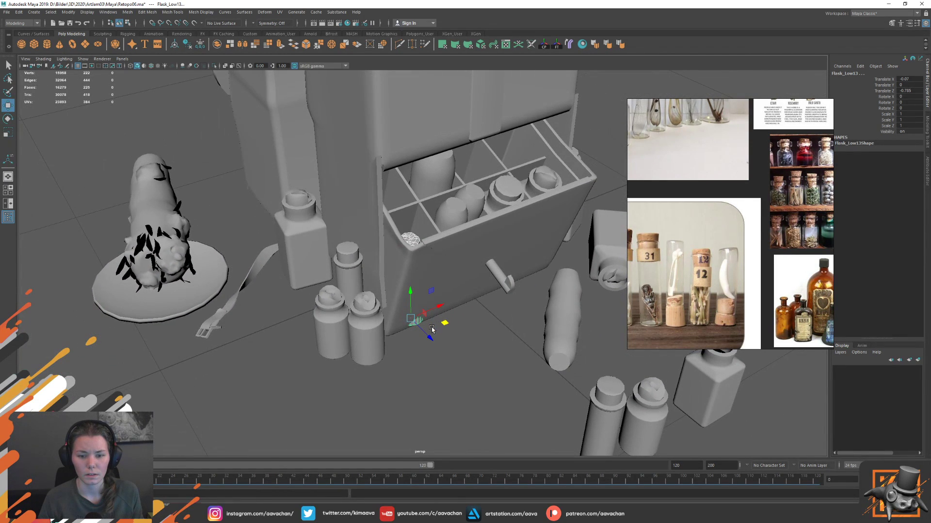
pyautogui.moveTo(444, 323)
pyautogui.mouseDown()
pyautogui.moveTo(441, 297)
pyautogui.moveTo(447, 304)
pyautogui.moveTo(420, 311)
pyautogui.mouseUp()
pyautogui.press('r')
pyautogui.hotkey('ctrl', 'z')
# - Group the flask with its cork, centre the pivot, scale to 1.383, then tilt and shift it
pyautogui.hotkey('ctrl', 'g')
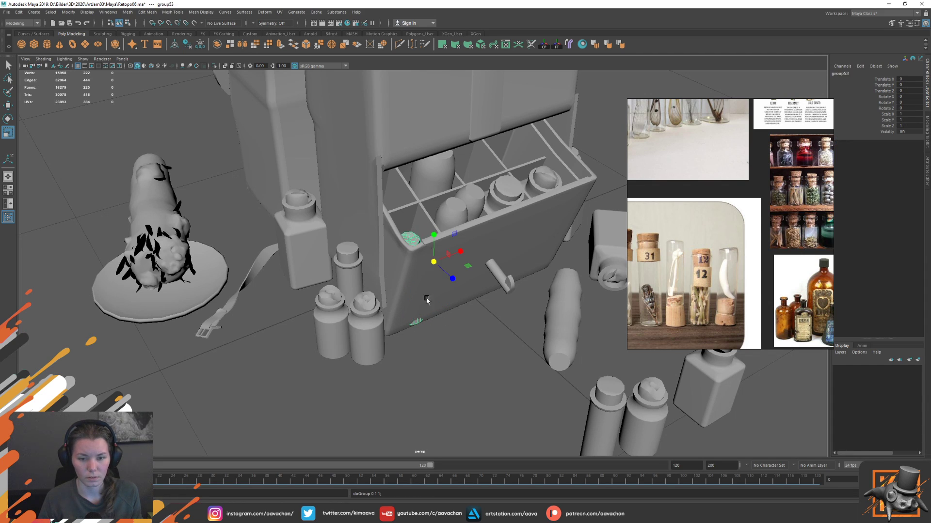
pyautogui.click(545, 45)
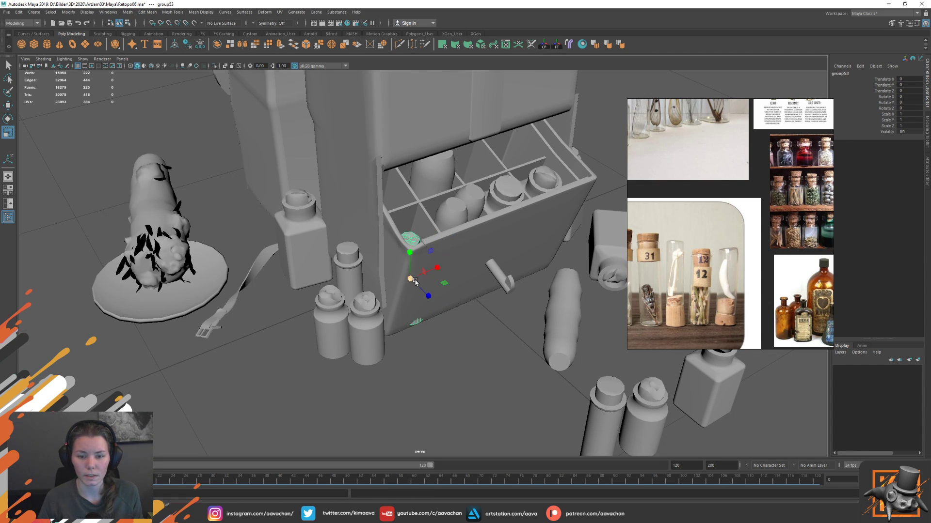
pyautogui.moveTo(415, 282); pyautogui.dragTo(441, 238)
pyautogui.press('w')
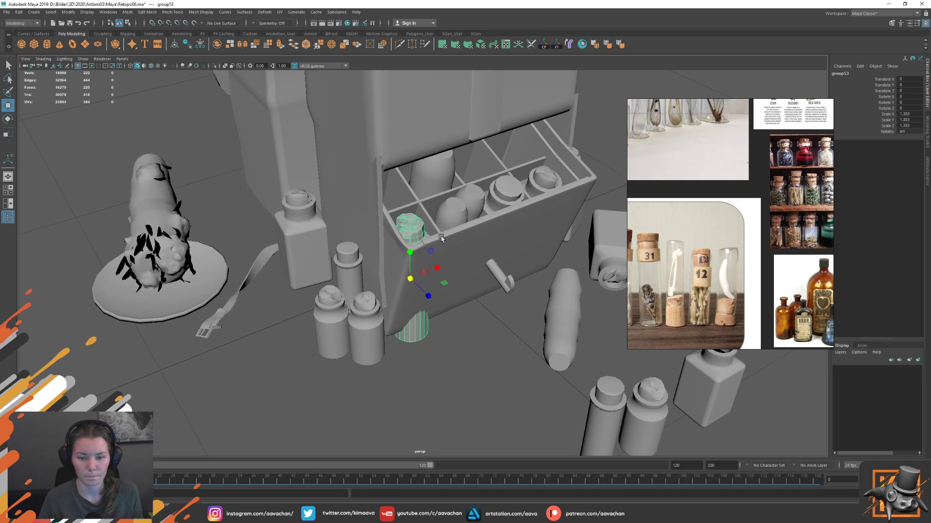
pyautogui.press('e')
pyautogui.moveTo(438, 284); pyautogui.dragTo(430, 299)
pyautogui.press('w')
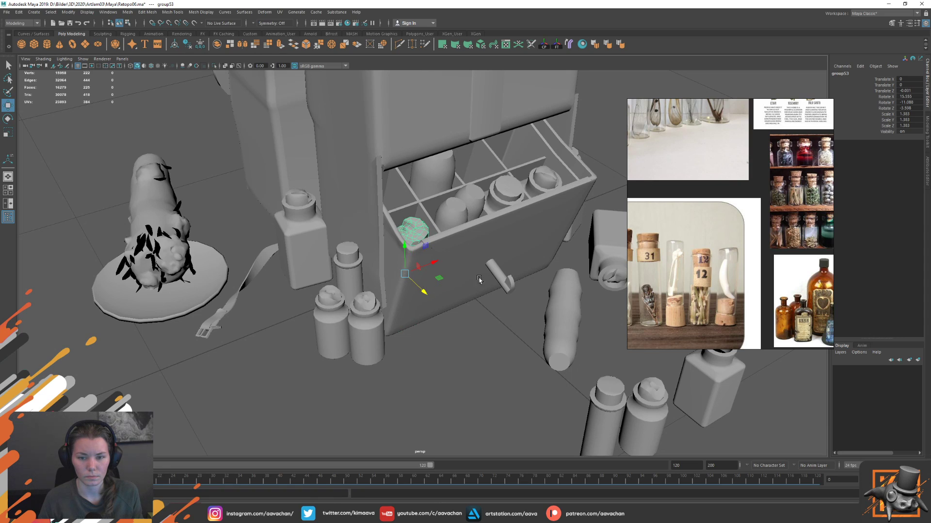
pyautogui.moveTo(480, 280)
pyautogui.keyDown('alt'); pyautogui.mouseDown()
pyautogui.moveTo(467, 281)
pyautogui.moveTo(493, 270)
pyautogui.moveTo(416, 227)
pyautogui.moveTo(412, 242)
pyautogui.moveTo(435, 259)
pyautogui.moveTo(545, 194)
pyautogui.moveTo(531, 284)
pyautogui.moveTo(439, 238)
pyautogui.moveTo(392, 230)
pyautogui.moveTo(407, 247)
pyautogui.moveTo(431, 234)
pyautogui.moveTo(401, 226)
pyautogui.mouseUp(); pyautogui.keyUp('alt')
# - Select group53 and, checking in wireframe, set it down into a back drawer compartment
pyautogui.rightClick(416, 228)
pyautogui.click(419, 225)
pyautogui.press('4')
pyautogui.press('e')
pyautogui.press('w')
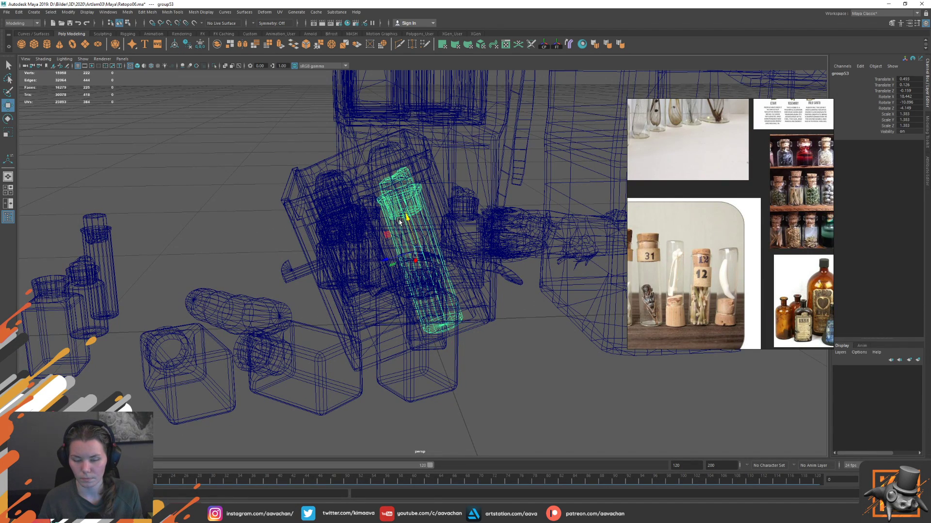
pyautogui.press('5')
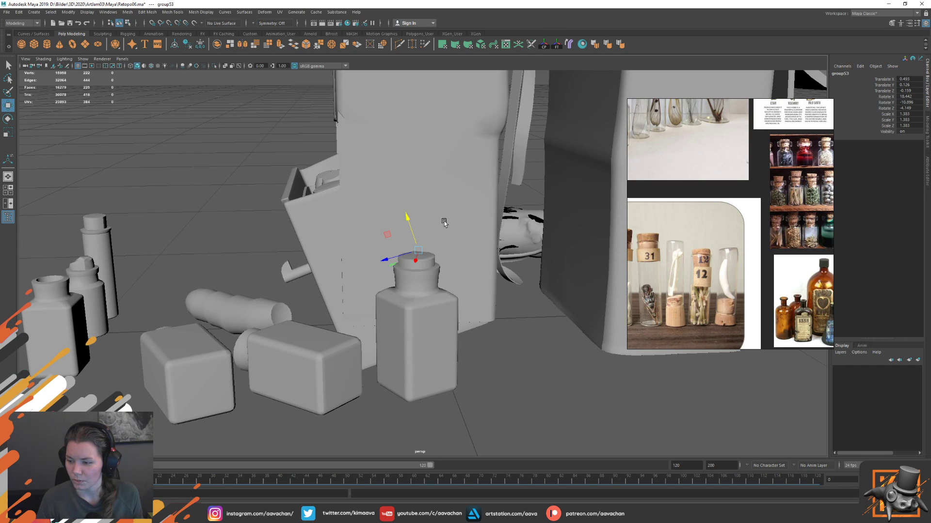
pyautogui.moveTo(464, 223)
pyautogui.keyDown('alt'); pyautogui.mouseDown()
pyautogui.moveTo(411, 259)
pyautogui.moveTo(441, 282)
pyautogui.mouseUp(); pyautogui.keyUp('alt')
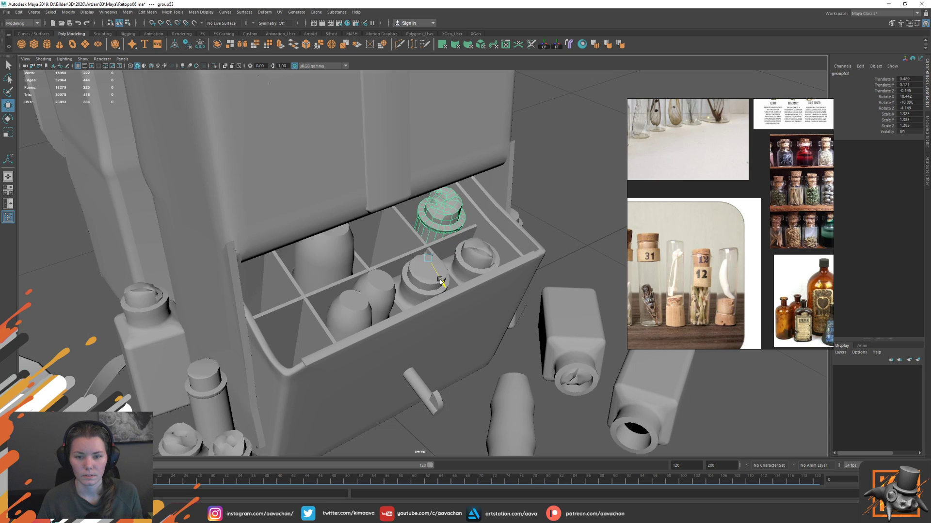
# - Duplicate the corked flask group as group55, shrink the copy slightly and tilt its cork further
pyautogui.moveTo(515, 270)
pyautogui.keyDown('alt'); pyautogui.mouseDown()
pyautogui.moveTo(456, 278)
pyautogui.moveTo(501, 282)
pyautogui.moveTo(528, 269)
pyautogui.moveTo(490, 263)
pyautogui.moveTo(391, 286)
pyautogui.moveTo(396, 274)
pyautogui.mouseUp(); pyautogui.keyUp('alt')
pyautogui.hotkey('ctrl', 'd')
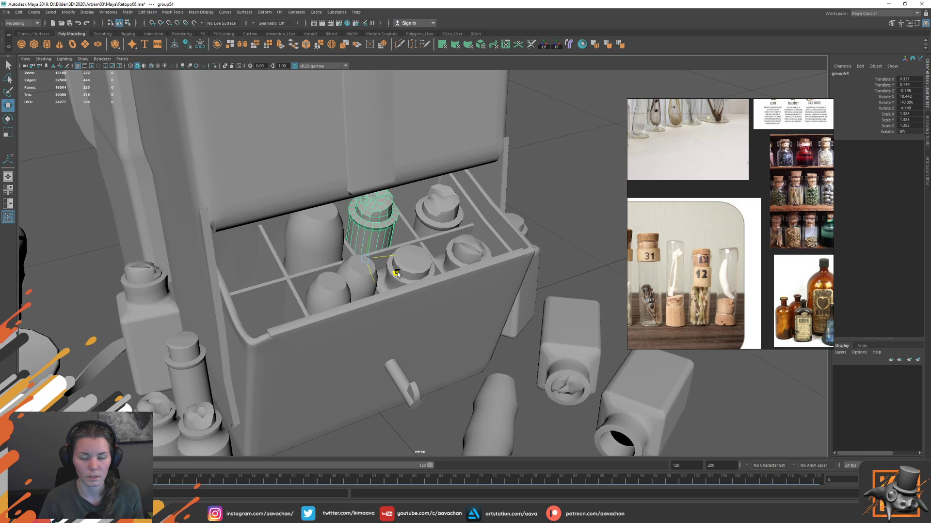
pyautogui.press('r')
pyautogui.moveTo(365, 259)
pyautogui.mouseDown()
pyautogui.moveTo(351, 262)
pyautogui.moveTo(368, 276)
pyautogui.moveTo(370, 257)
pyautogui.moveTo(334, 248)
pyautogui.moveTo(318, 275)
pyautogui.moveTo(284, 284)
pyautogui.mouseUp()
pyautogui.press('e')
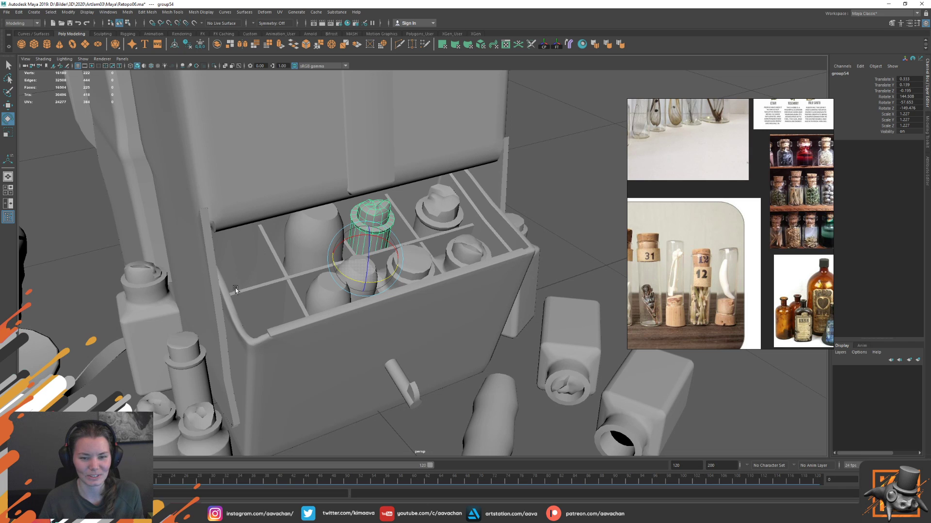
pyautogui.moveTo(368, 281); pyautogui.dragTo(336, 266)
pyautogui.press('w')
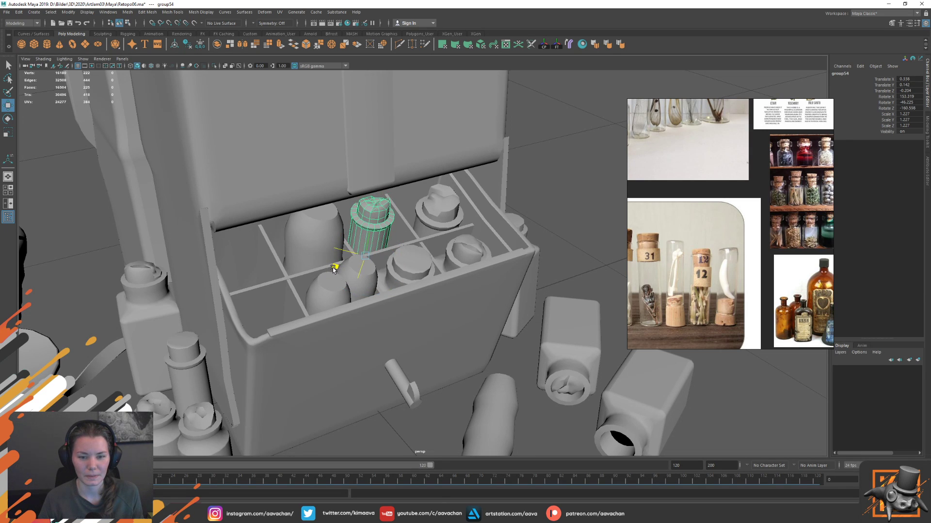
pyautogui.moveTo(410, 274)
pyautogui.keyDown('alt'); pyautogui.mouseDown()
pyautogui.moveTo(367, 234)
pyautogui.moveTo(403, 253)
pyautogui.mouseUp(); pyautogui.keyUp('alt')
# - Duplicate the tilted cork and set the copy down on a front drawer bottle
pyautogui.hotkey('ctrl', 'd')
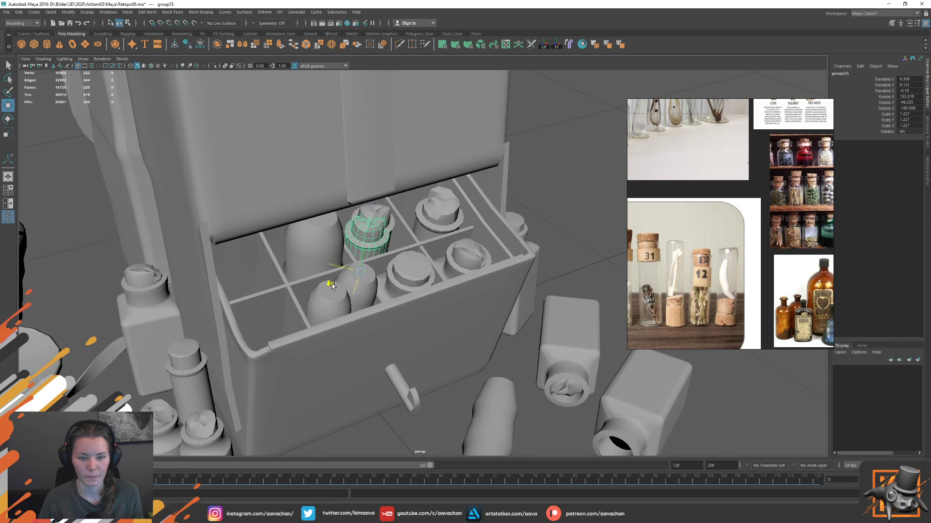
pyautogui.moveTo(342, 274)
pyautogui.mouseDown()
pyautogui.moveTo(331, 296)
pyautogui.moveTo(393, 271)
pyautogui.moveTo(346, 303)
pyautogui.mouseUp()
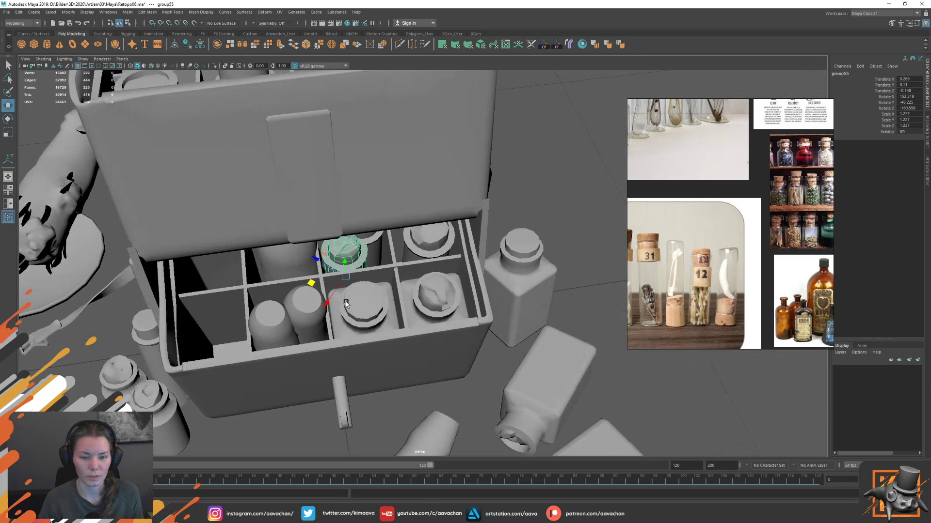
pyautogui.keyDown('alt'); pyautogui.moveTo(346, 303); pyautogui.dragTo(415, 329, button='right'); pyautogui.keyUp('alt')
pyautogui.moveTo(293, 289)
pyautogui.mouseDown()
pyautogui.moveTo(285, 294)
pyautogui.moveTo(315, 268)
pyautogui.moveTo(377, 271)
pyautogui.moveTo(358, 275)
pyautogui.mouseUp()
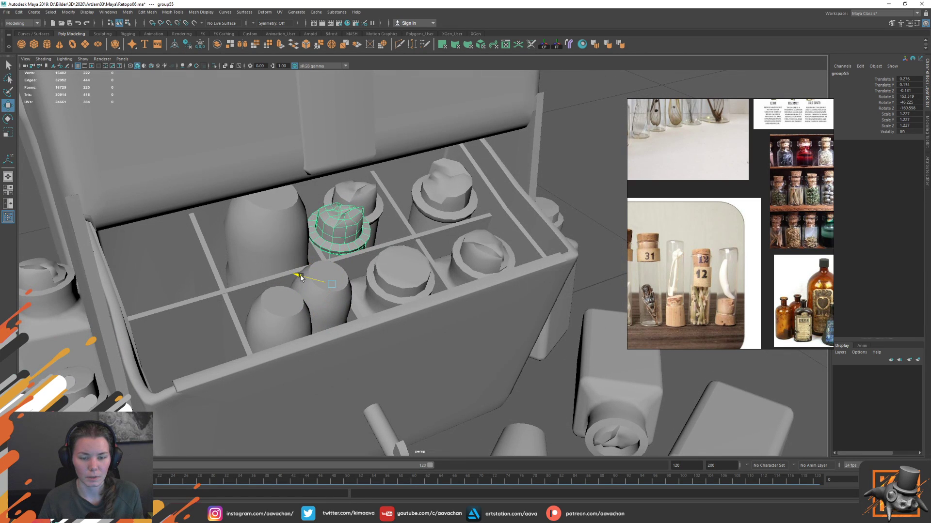
# - Rotate Cork01_Low6 upright and sink it into the back bottle's neck
pyautogui.click(349, 224)
pyautogui.press('e')
pyautogui.moveTo(351, 219); pyautogui.dragTo(347, 209)
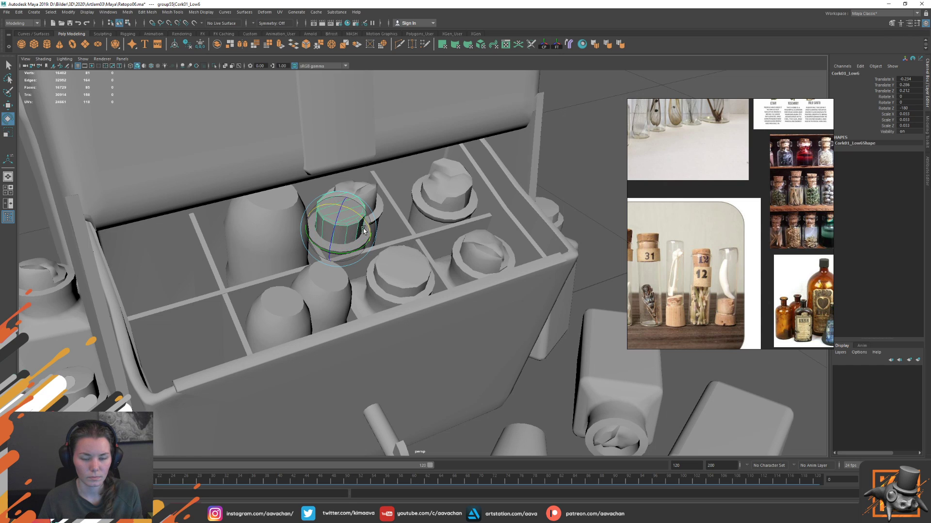
pyautogui.press('w')
pyautogui.moveTo(340, 249); pyautogui.dragTo(333, 269)
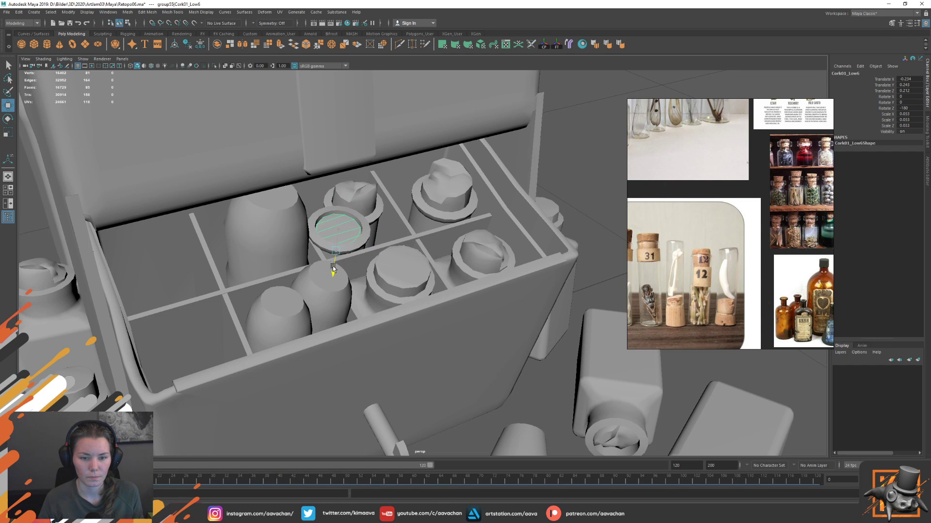
# - Deselect, zoom out to view the whole bag scene, and switch to Marmoset Toolbag
pyautogui.click(506, 201)
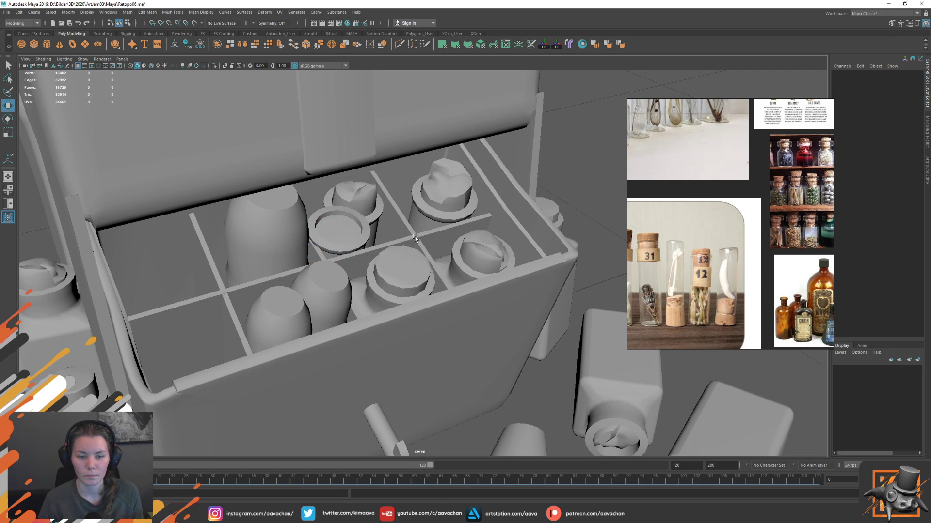
pyautogui.scroll(-5, 402, 244)
pyautogui.keyDown('alt'); pyautogui.moveTo(403, 244); pyautogui.dragTo(393, 269); pyautogui.keyUp('alt')
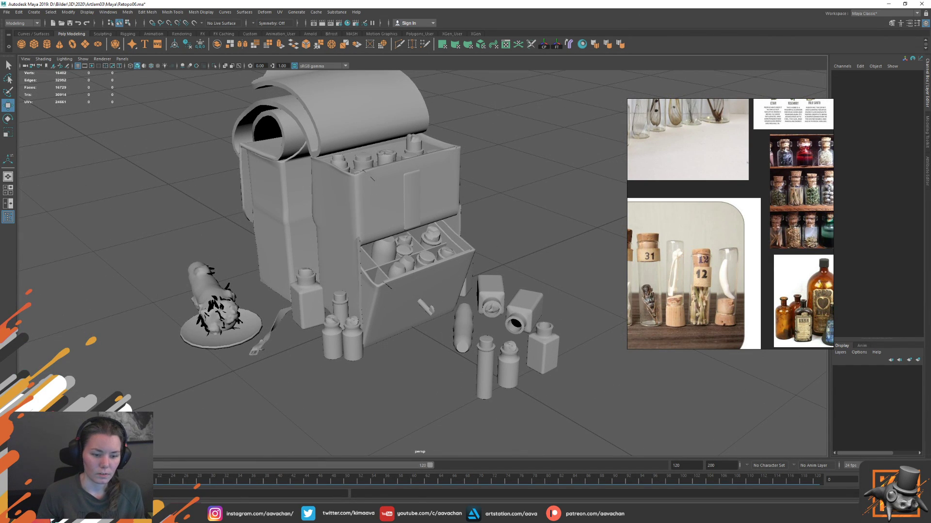
pyautogui.hotkey('alt', 'Tab')
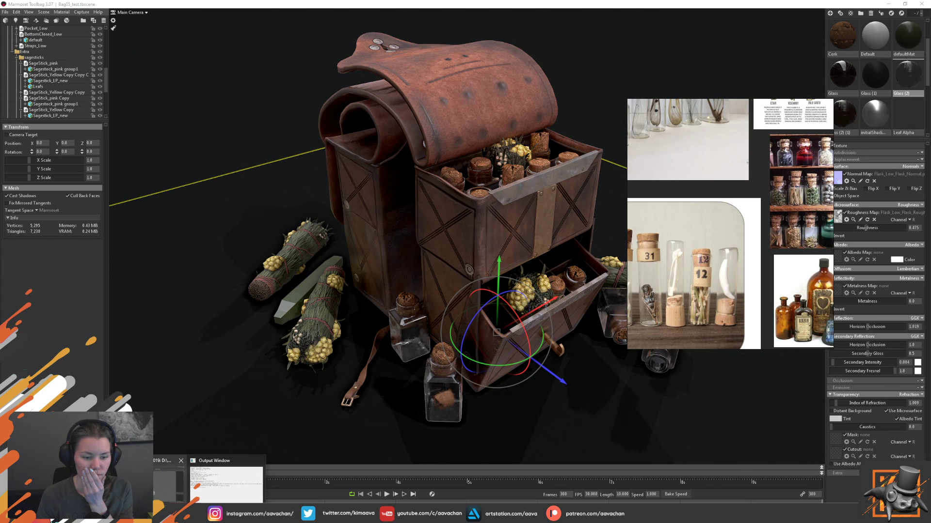
# - Go back from the textured Marmoset preview to the grey Maya bag scene via the taskbar
pyautogui.click(179, 474)
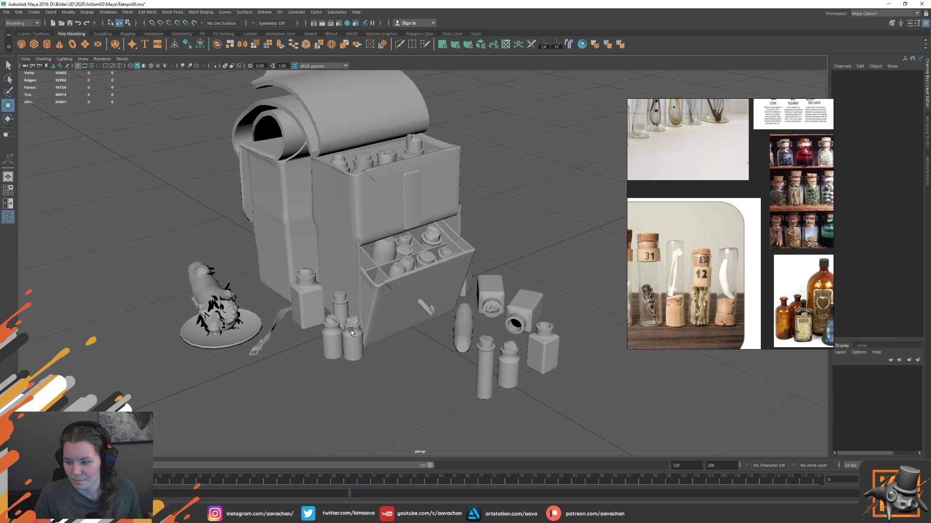
pyautogui.press('q')
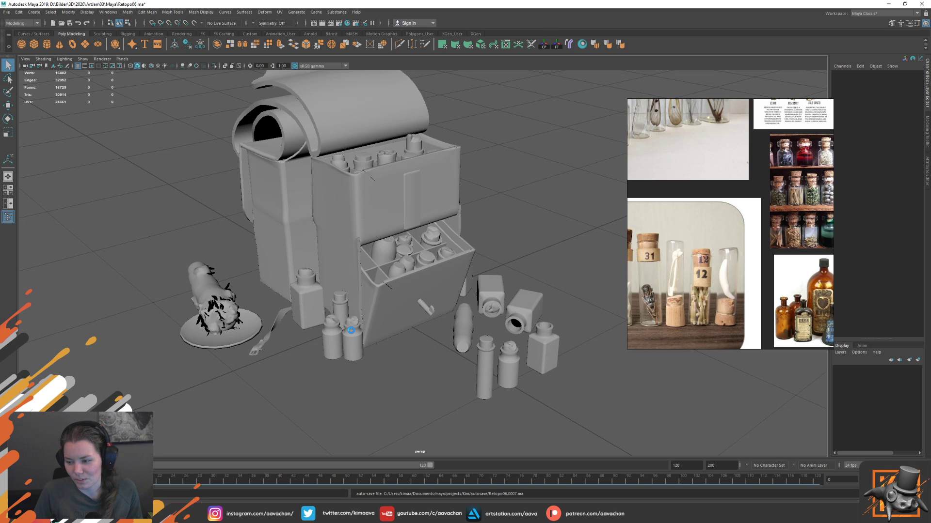
pyautogui.press('w')
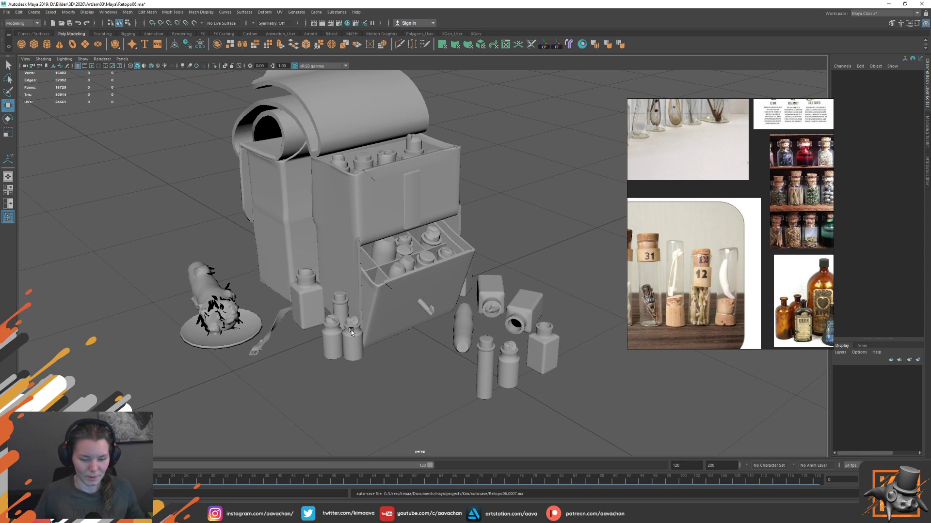
pyautogui.scroll(2, 351, 330)
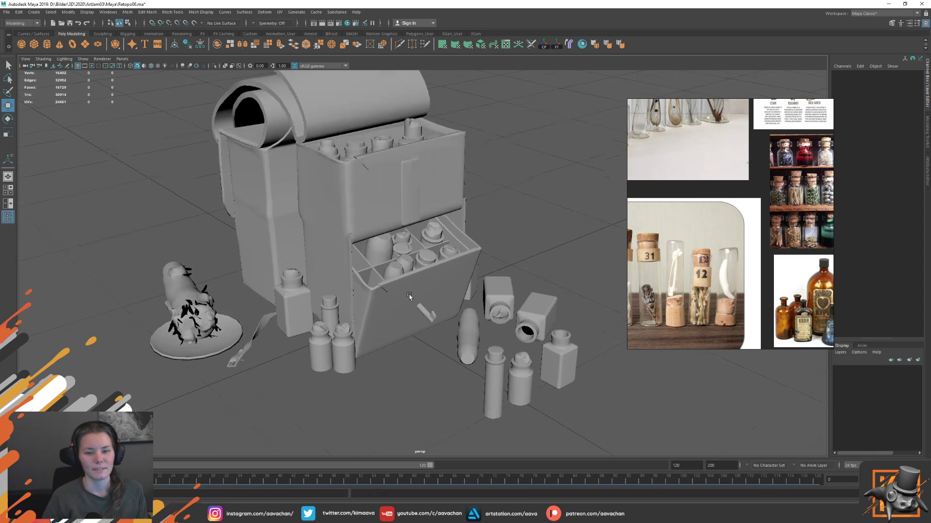
pyautogui.scroll(3, 409, 302)
pyautogui.scroll(2, 409, 302)
pyautogui.scroll(2, 387, 247)
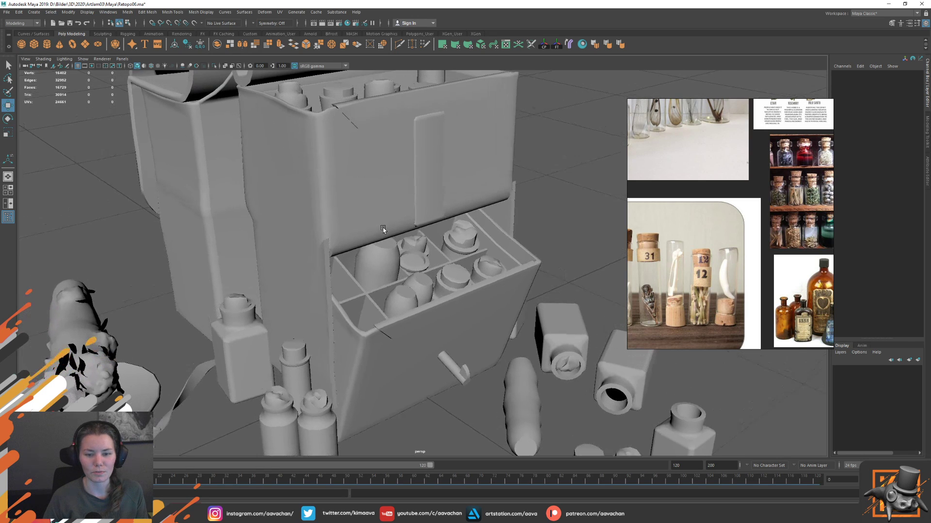
pyautogui.scroll(1, 388, 247)
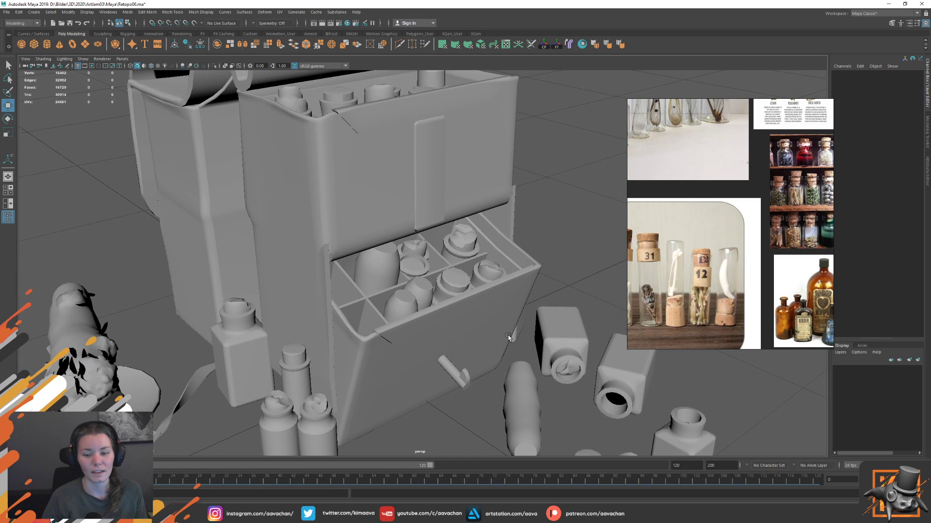
pyautogui.scroll(-5, 508, 337)
pyautogui.moveTo(418, 290)
pyautogui.keyDown('alt'); pyautogui.mouseDown()
pyautogui.moveTo(436, 318)
pyautogui.moveTo(424, 271)
pyautogui.mouseUp(); pyautogui.keyUp('alt')
pyautogui.scroll(4, 435, 318)
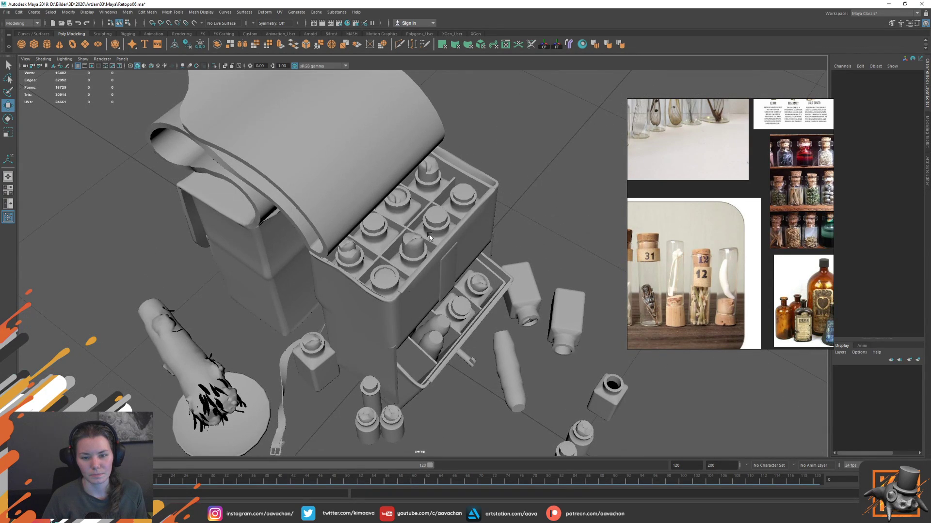
# - Delete one flask in the top tray from the Flasks_Merge mesh
pyautogui.click(429, 236)
pyautogui.keyDown('alt'); pyautogui.moveTo(484, 234); pyautogui.dragTo(471, 228); pyautogui.keyUp('alt')
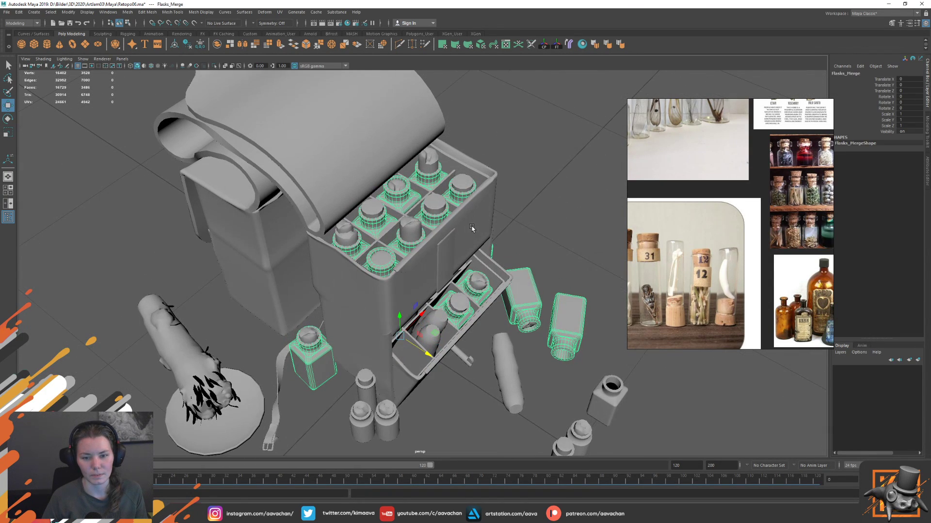
pyautogui.moveTo(523, 165); pyautogui.dragTo(521, 147, button='right')
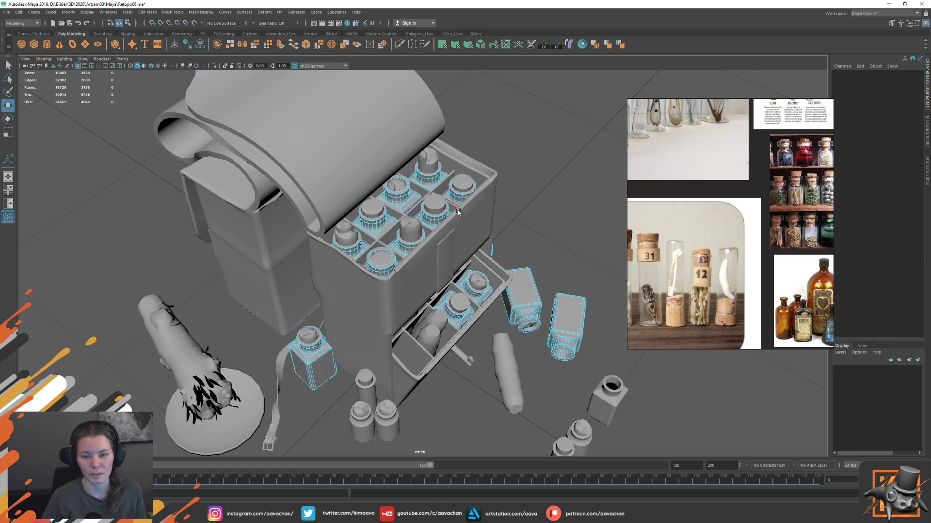
pyautogui.click(438, 214)
pyautogui.press('Delete')
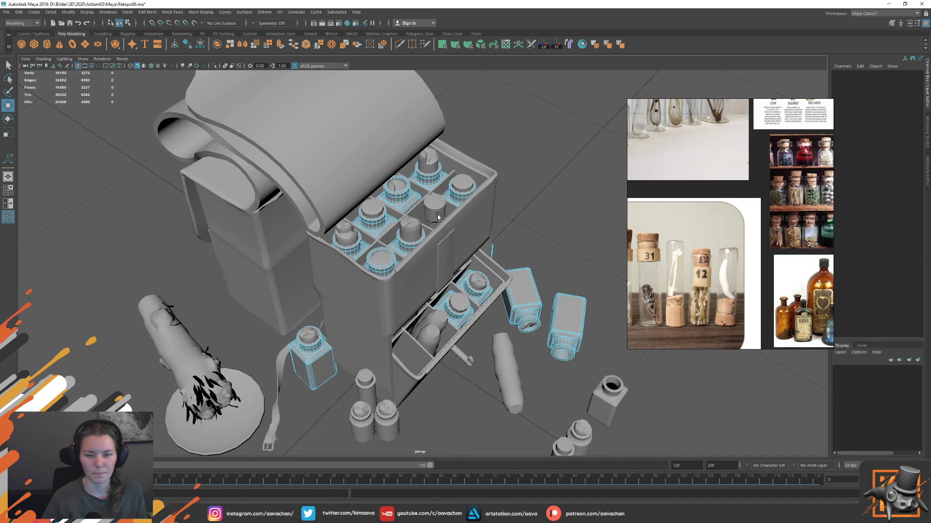
pyautogui.press('F8')
# - Group the loose corked bottle as group56, center its pivot, and move it into the top tray
pyautogui.moveTo(581, 369)
pyautogui.keyDown('alt'); pyautogui.mouseDown()
pyautogui.moveTo(592, 347)
pyautogui.moveTo(567, 378)
pyautogui.mouseUp(); pyautogui.keyUp('alt')
pyautogui.click(557, 389)
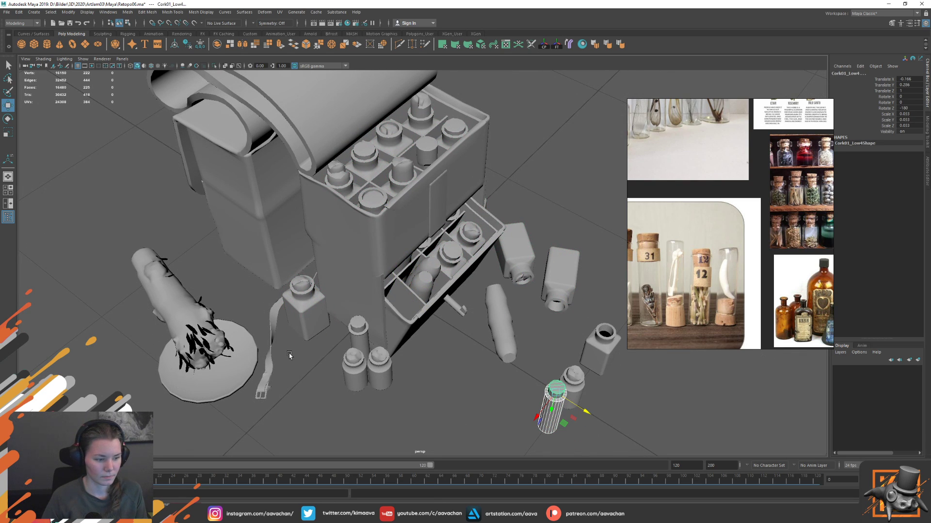
pyautogui.hotkey('ctrl', 'g')
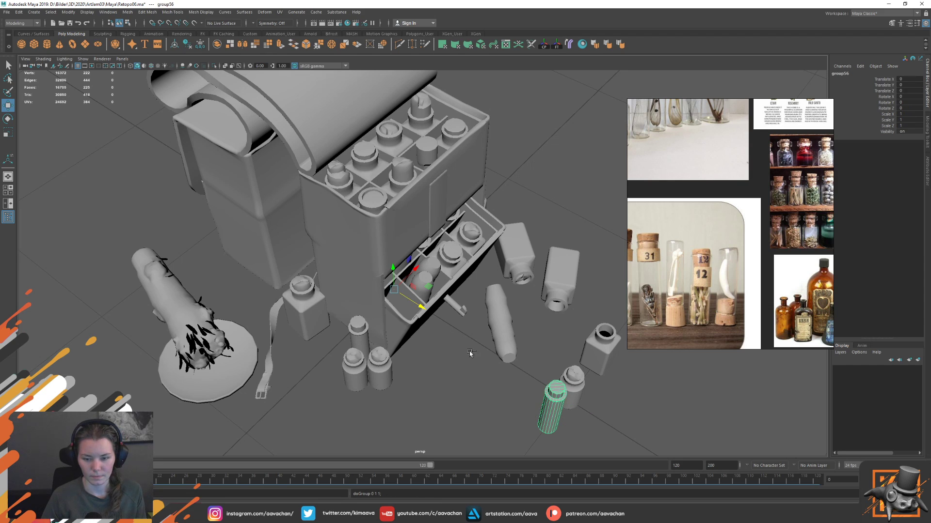
pyautogui.click(549, 47)
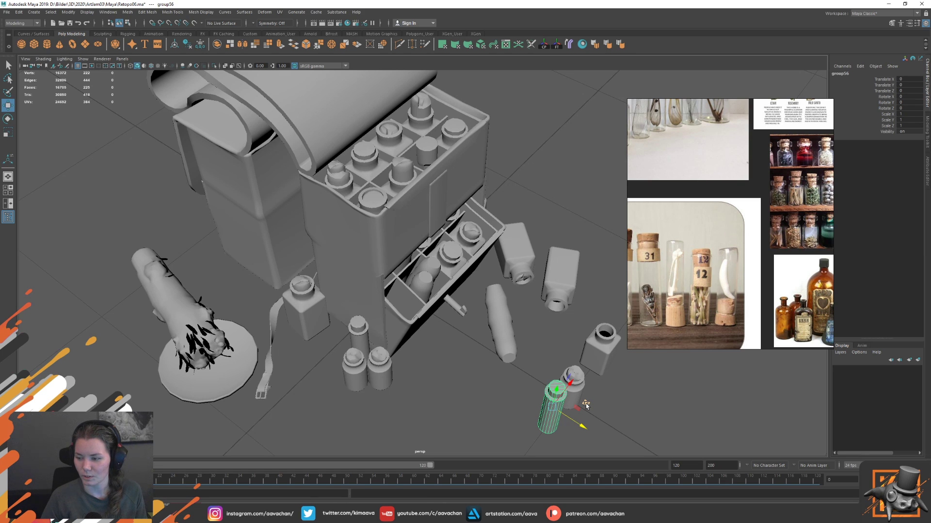
pyautogui.moveTo(586, 405)
pyautogui.mouseDown()
pyautogui.moveTo(435, 251)
pyautogui.moveTo(413, 146)
pyautogui.mouseUp()
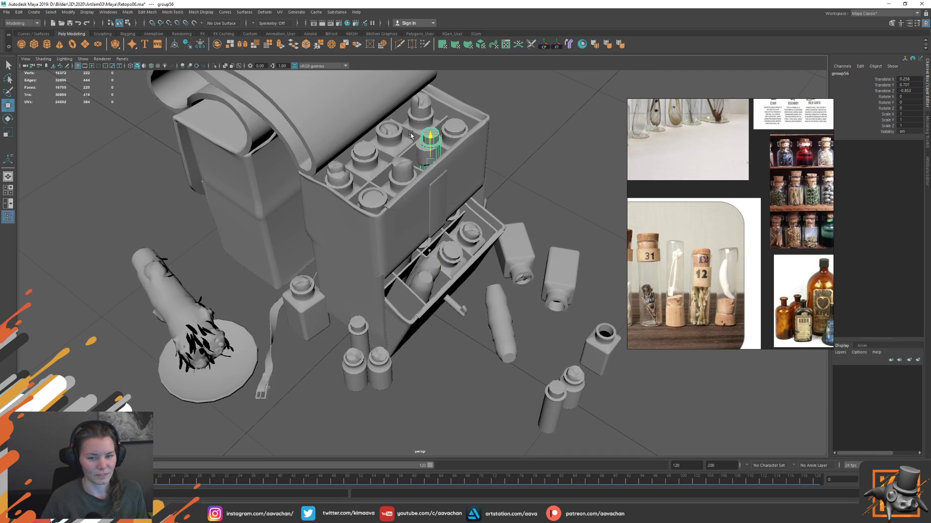
pyautogui.scroll(3, 436, 160)
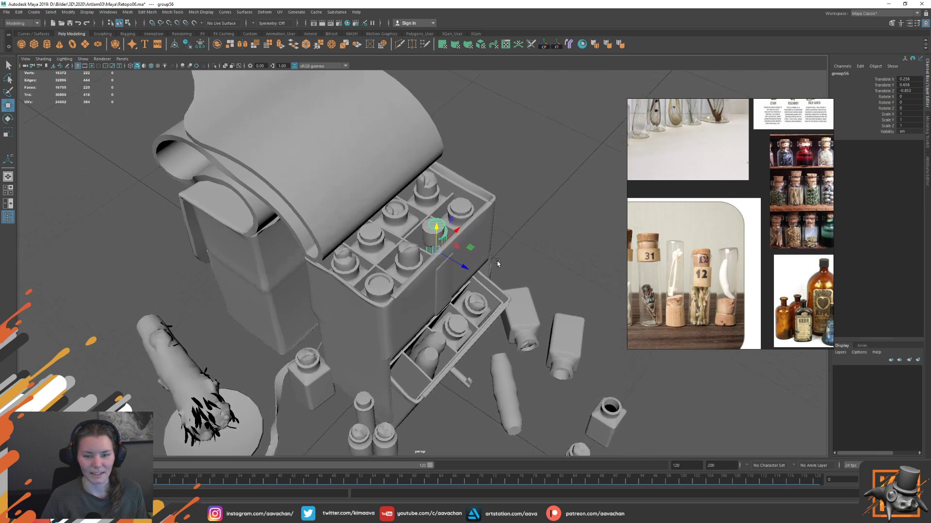
pyautogui.scroll(3, 496, 261)
pyautogui.scroll(3, 473, 269)
# - Delete one cork's faces from CorksMerge_Low and compare briefly with Marmoset Toolbag
pyautogui.moveTo(432, 249); pyautogui.dragTo(427, 271, button='right')
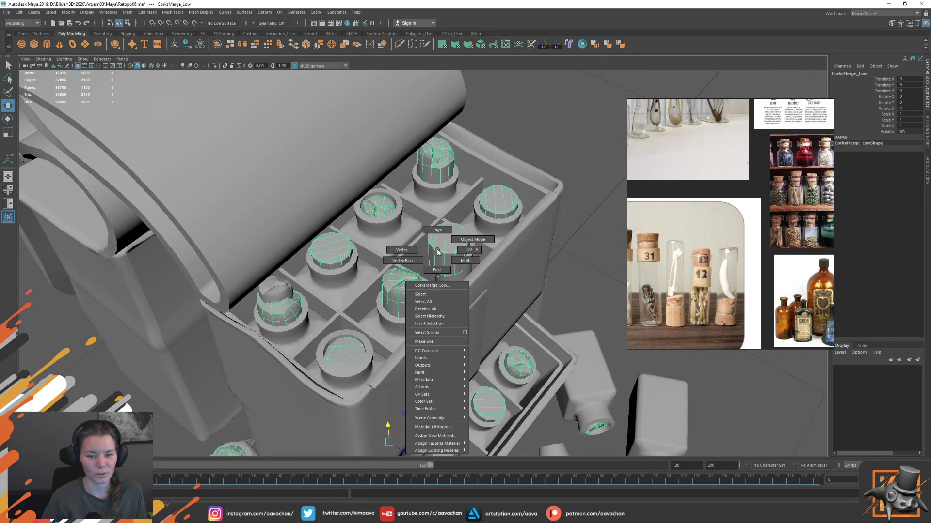
pyautogui.moveTo(422, 228); pyautogui.dragTo(440, 259)
pyautogui.press('Delete')
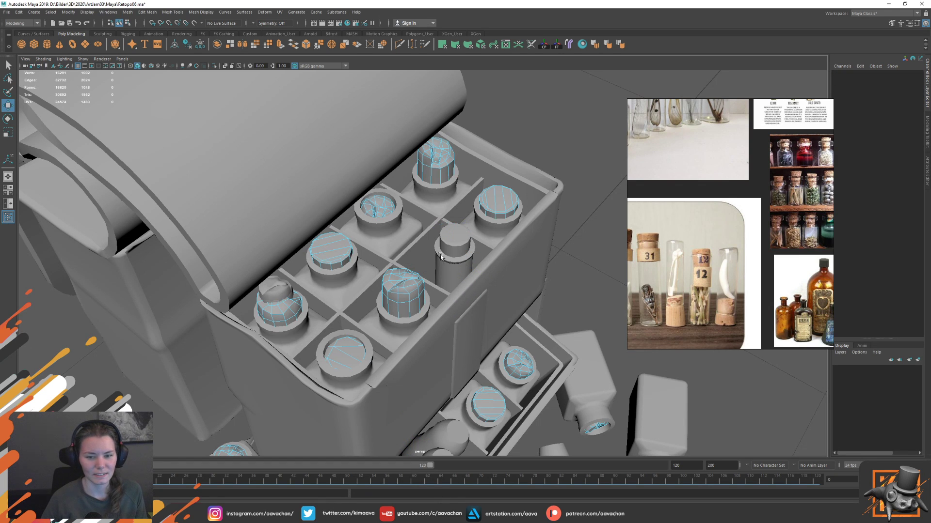
pyautogui.press('F8')
pyautogui.scroll(-5, 310, 349)
pyautogui.hotkey('alt', 'Tab')
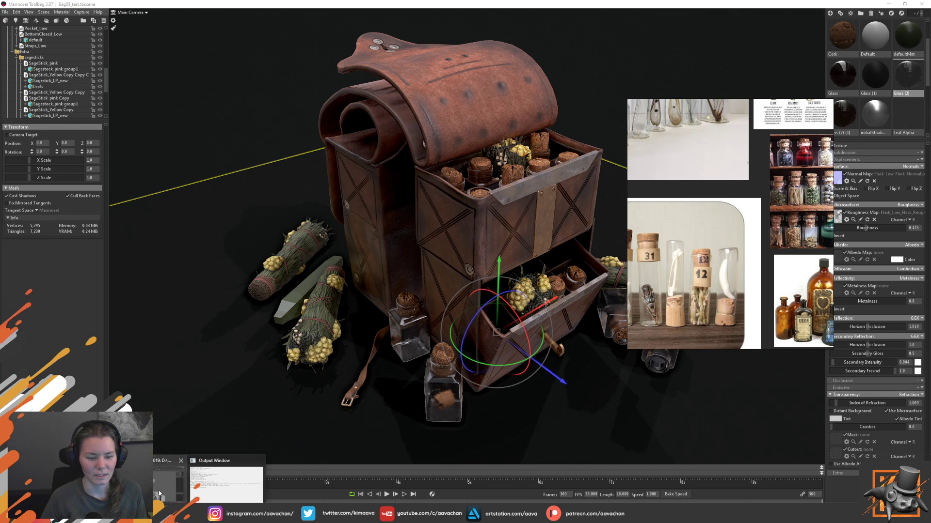
pyautogui.hotkey('alt', 'Tab')
# - Select group56 and move the corked flask into another slot of the bottle box
pyautogui.click(454, 255)
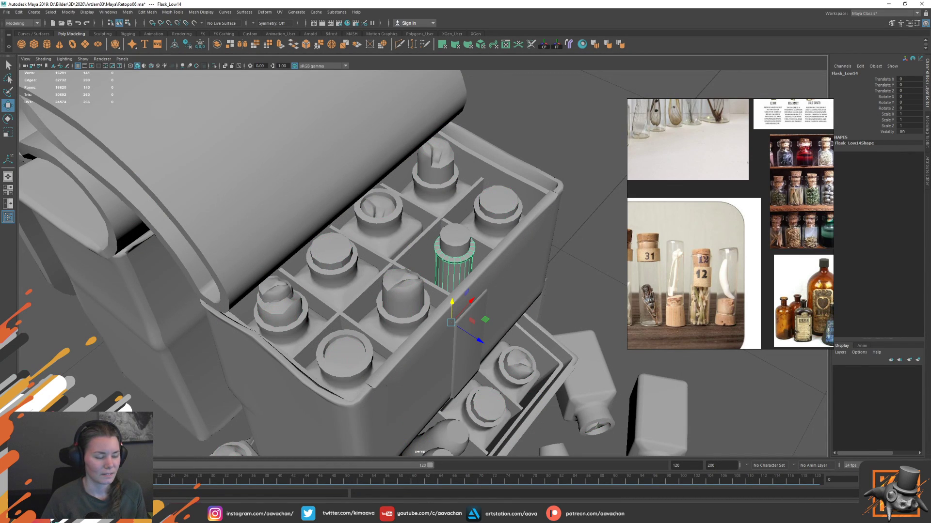
pyautogui.press('Up')
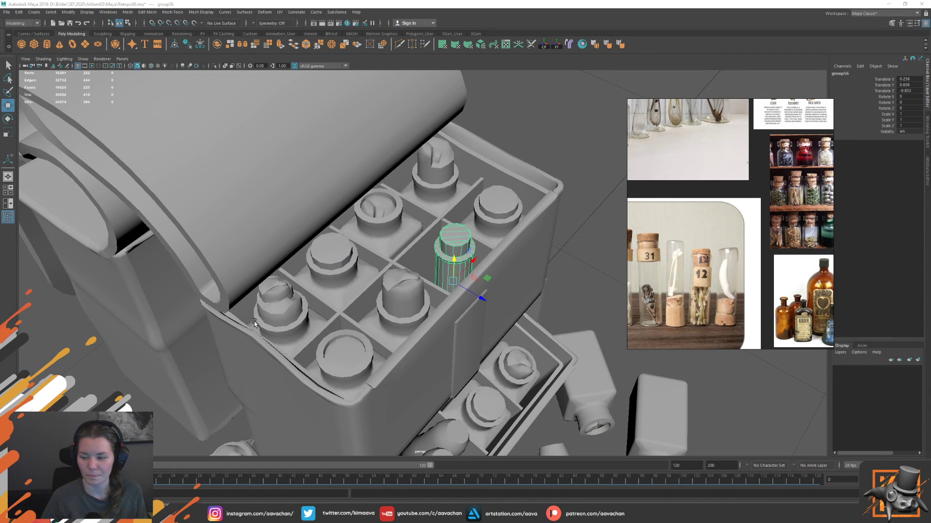
pyautogui.moveTo(263, 314)
pyautogui.keyDown('alt'); pyautogui.mouseDown()
pyautogui.moveTo(287, 356)
pyautogui.moveTo(329, 361)
pyautogui.mouseUp(); pyautogui.keyUp('alt')
pyautogui.moveTo(460, 363)
pyautogui.mouseDown()
pyautogui.moveTo(446, 217)
pyautogui.moveTo(447, 240)
pyautogui.moveTo(504, 235)
pyautogui.mouseUp()
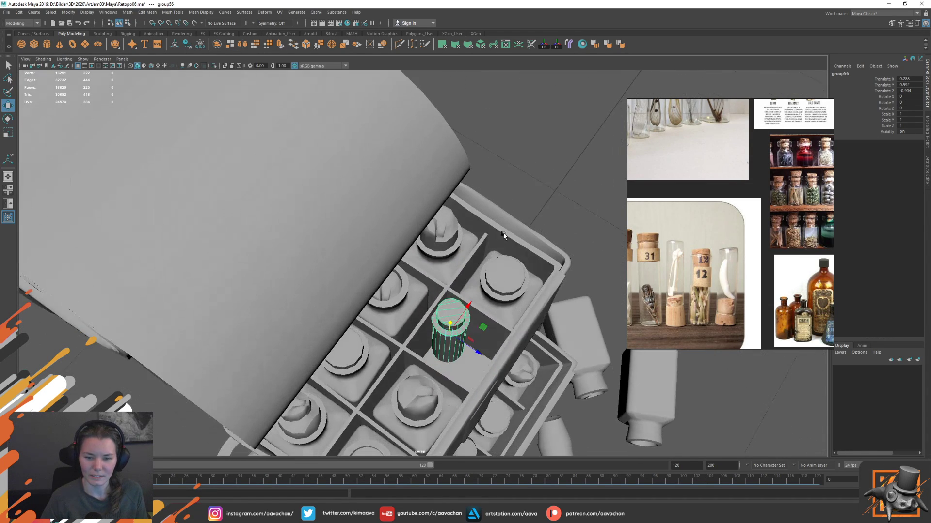
pyautogui.moveTo(478, 356)
pyautogui.mouseDown()
pyautogui.moveTo(482, 321)
pyautogui.moveTo(469, 315)
pyautogui.moveTo(501, 330)
pyautogui.moveTo(501, 315)
pyautogui.moveTo(541, 292)
pyautogui.mouseUp()
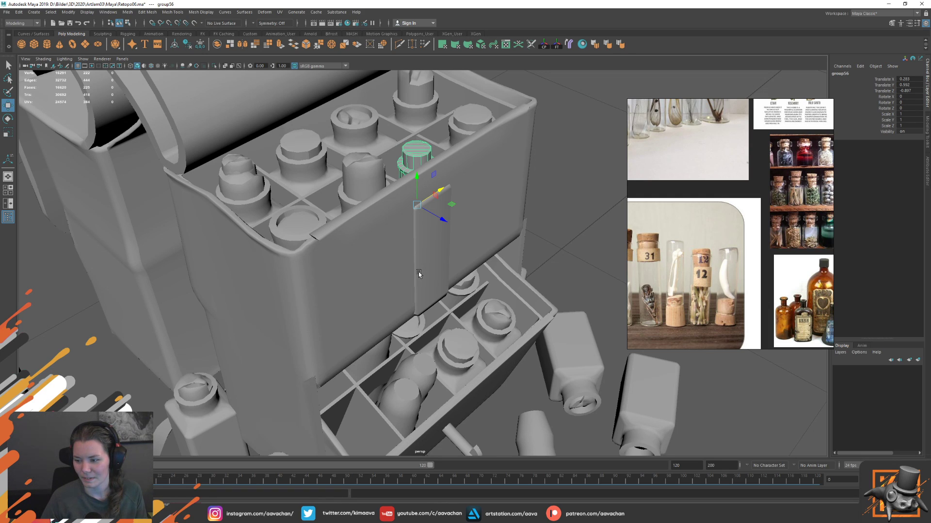
# - Review the bottle box arrangement and compare it against the Marmoset Toolbag scene
pyautogui.scroll(-2, 482, 311)
pyautogui.scroll(-3, 480, 306)
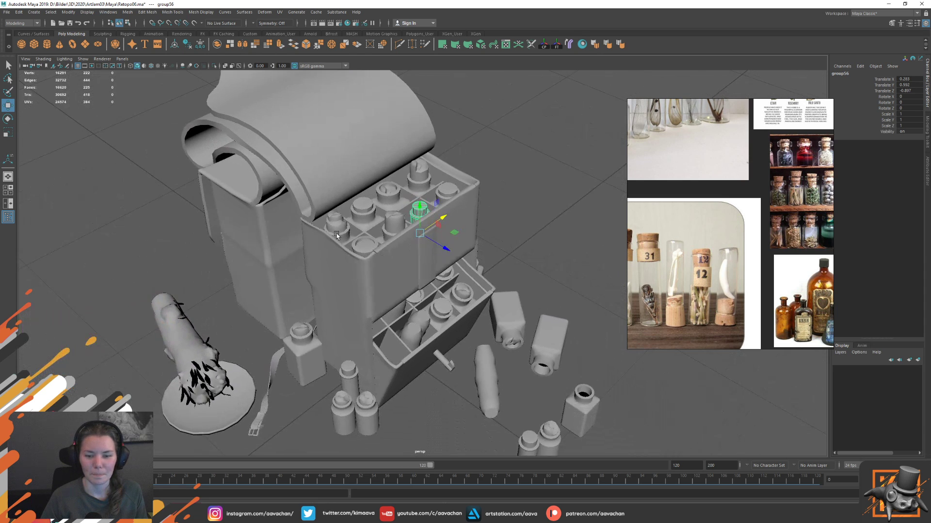
pyautogui.scroll(5, 457, 273)
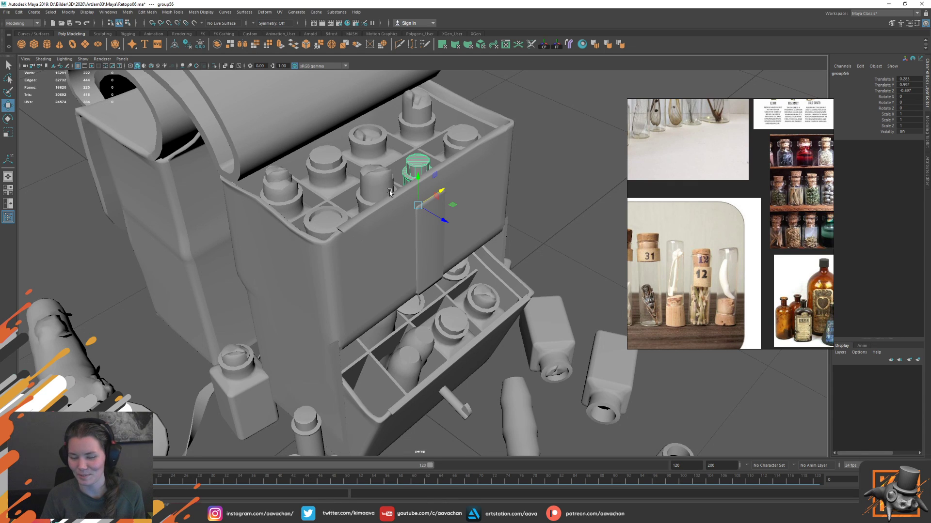
pyautogui.scroll(-1, 455, 306)
pyautogui.scroll(-1, 436, 291)
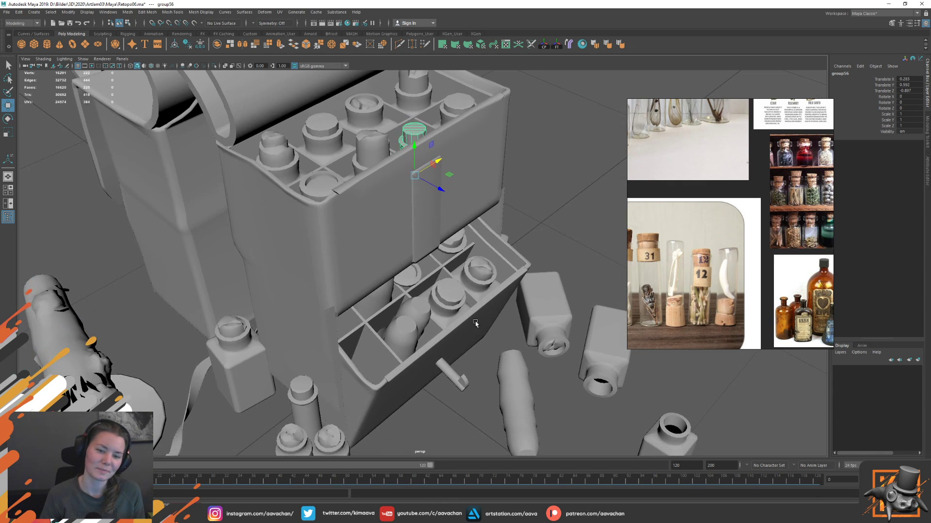
pyautogui.scroll(-2, 409, 266)
pyautogui.scroll(-1, 409, 266)
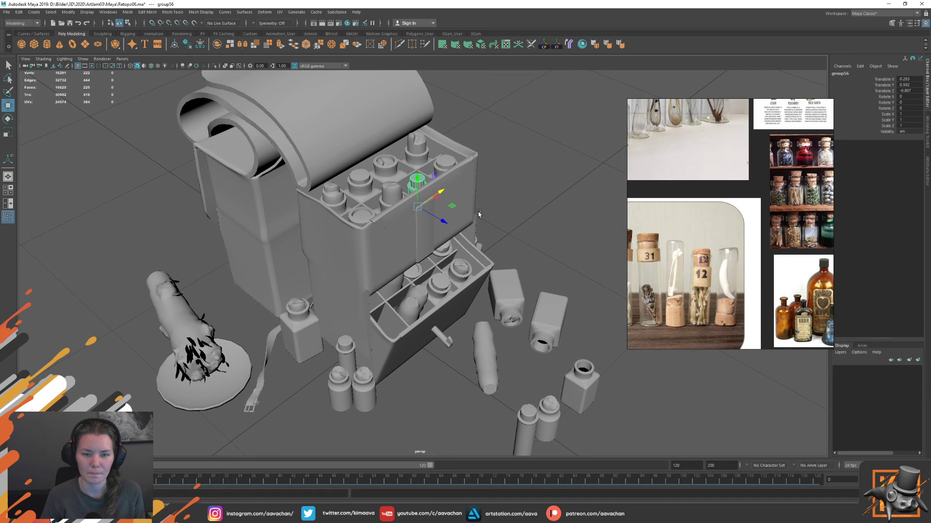
pyautogui.keyDown('alt'); pyautogui.moveTo(503, 214); pyautogui.dragTo(503, 216); pyautogui.keyUp('alt')
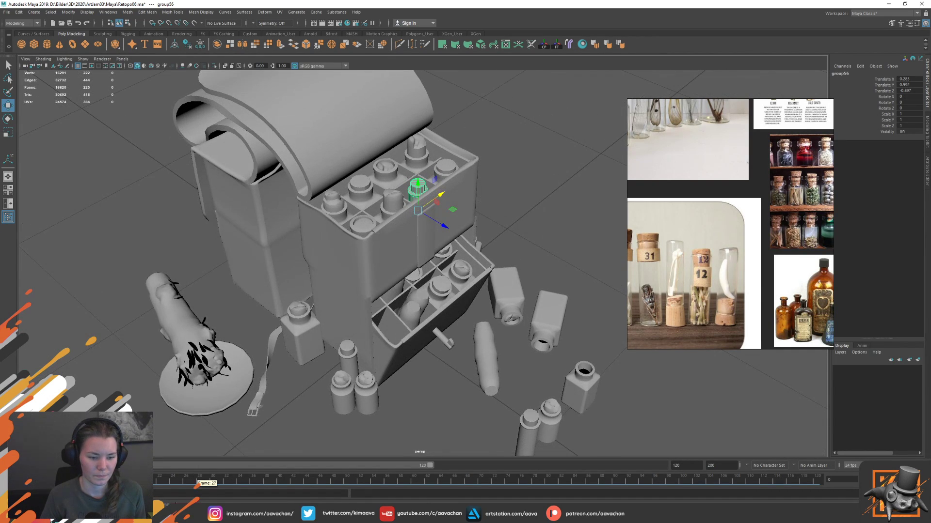
pyautogui.hotkey('alt', 'Tab')
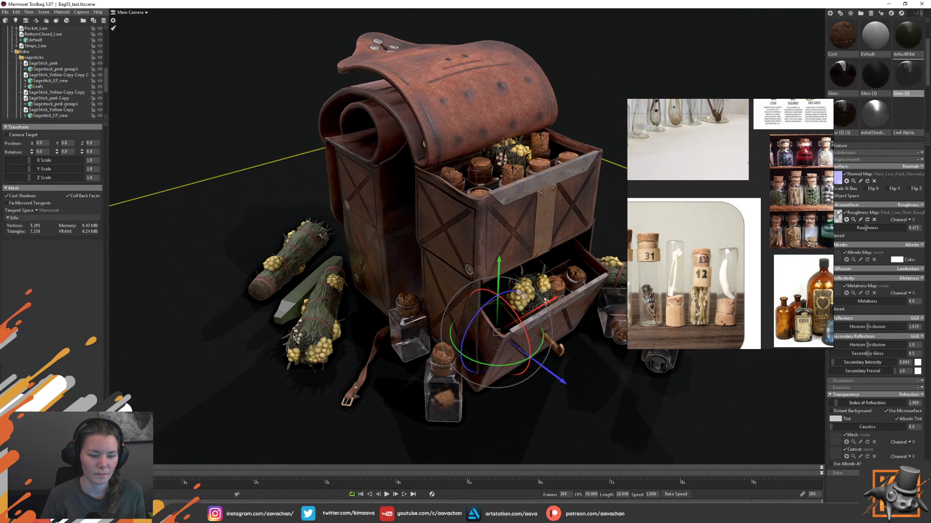
pyautogui.hotkey('alt', 'Tab')
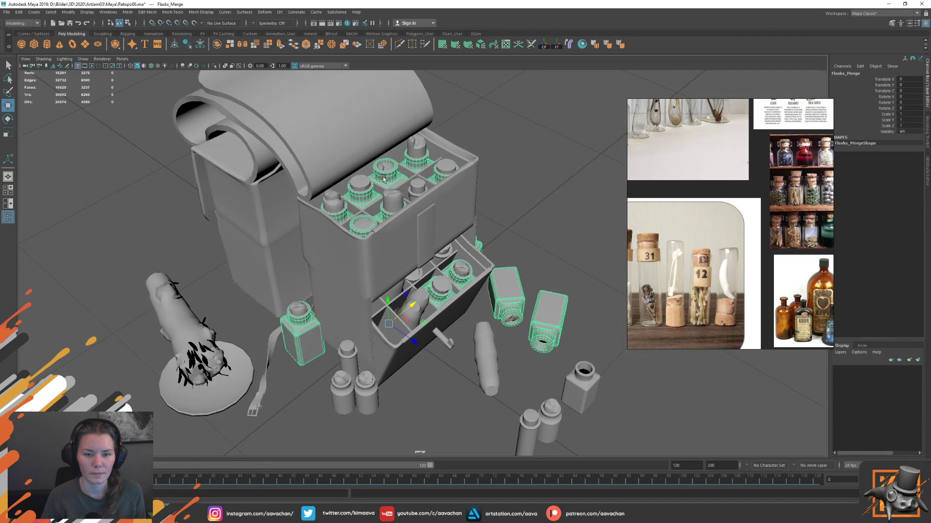
# - Undo the Flasks_Merge and CorksMerge_Low combines and clear the selection
pyautogui.moveTo(383, 178); pyautogui.dragTo(388, 178, button='right')
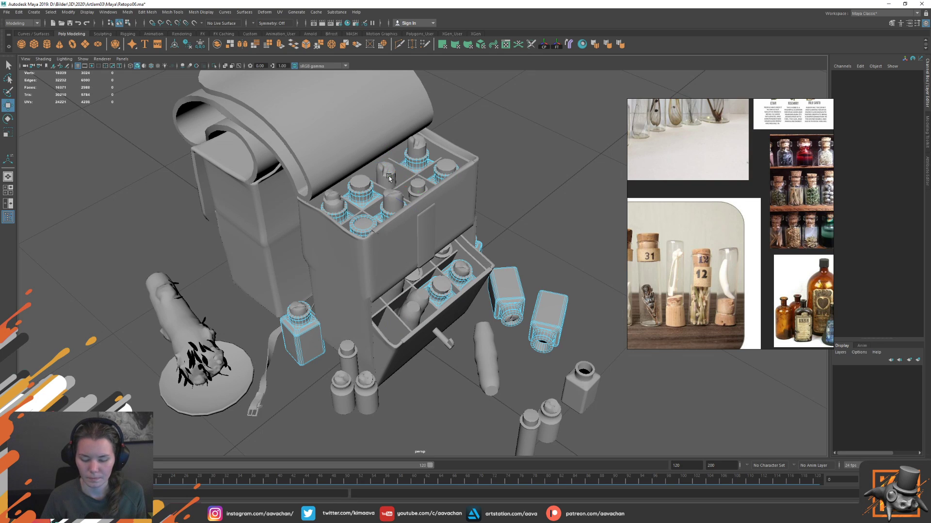
pyautogui.click(388, 178)
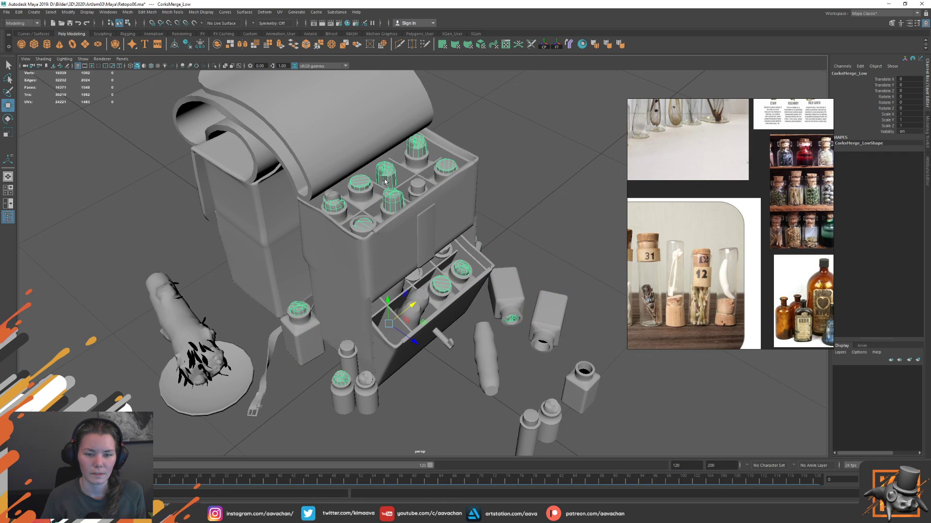
pyautogui.press('F11')
pyautogui.doubleClick(385, 174)
pyautogui.press('Delete')
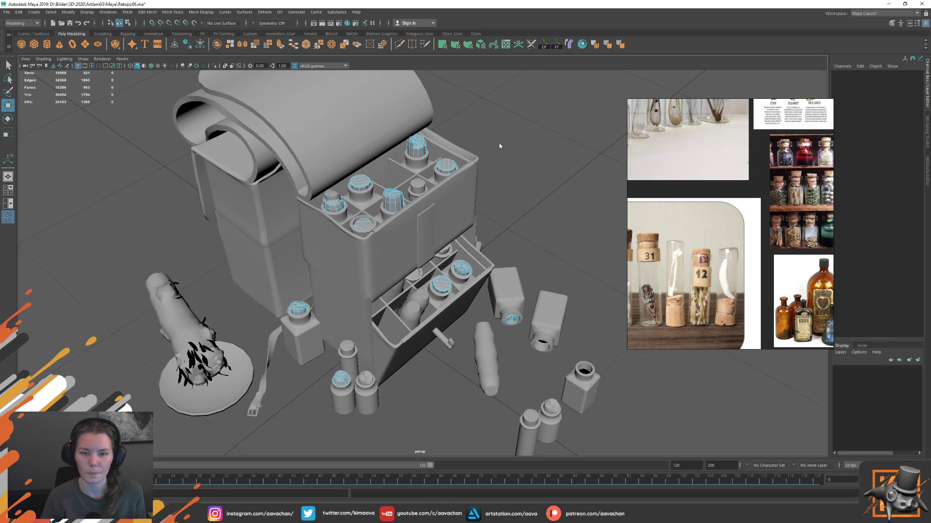
pyautogui.press('F8')
pyautogui.click(536, 201)
# - Orbit closer and select the cork on the tall front bottle
pyautogui.keyDown('alt'); pyautogui.moveTo(522, 224); pyautogui.dragTo(504, 241); pyautogui.keyUp('alt')
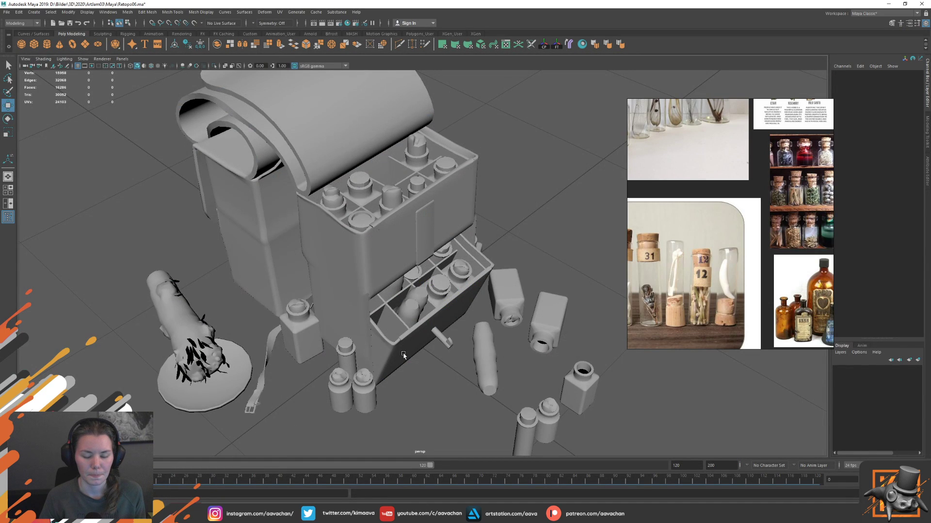
pyautogui.keyDown('alt'); pyautogui.moveTo(432, 341); pyautogui.dragTo(469, 330); pyautogui.keyUp('alt')
pyautogui.scroll(2, 469, 330)
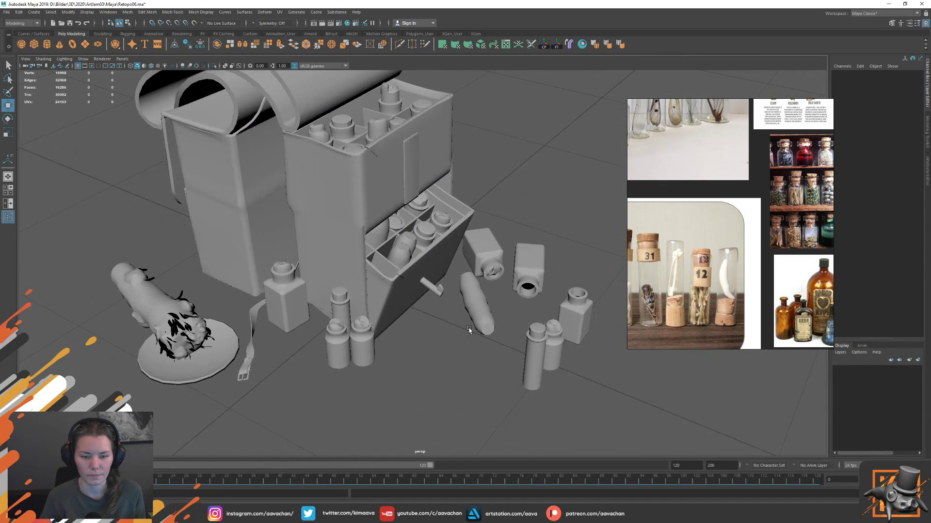
pyautogui.click(536, 335)
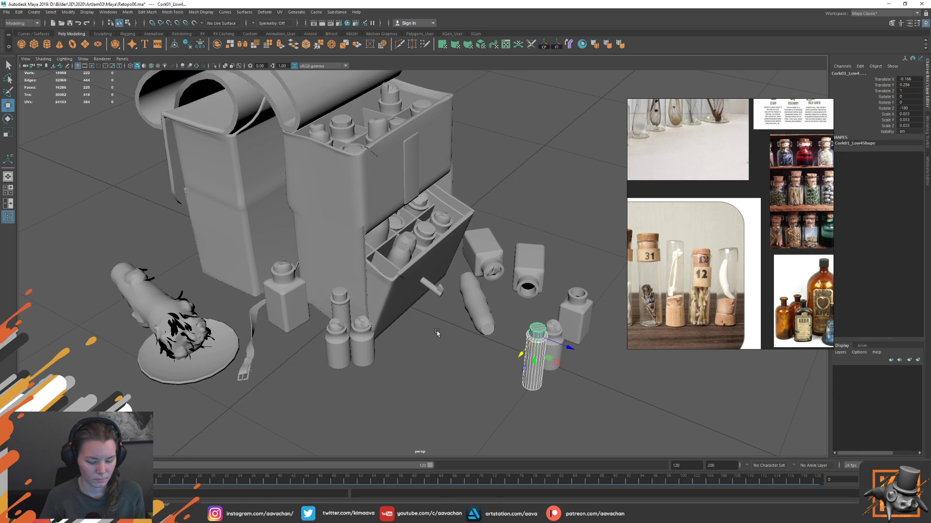
# - Group the corked bottle, center its pivot, and place a duplicate against the bag's side
pyautogui.hotkey('ctrl', 'g')
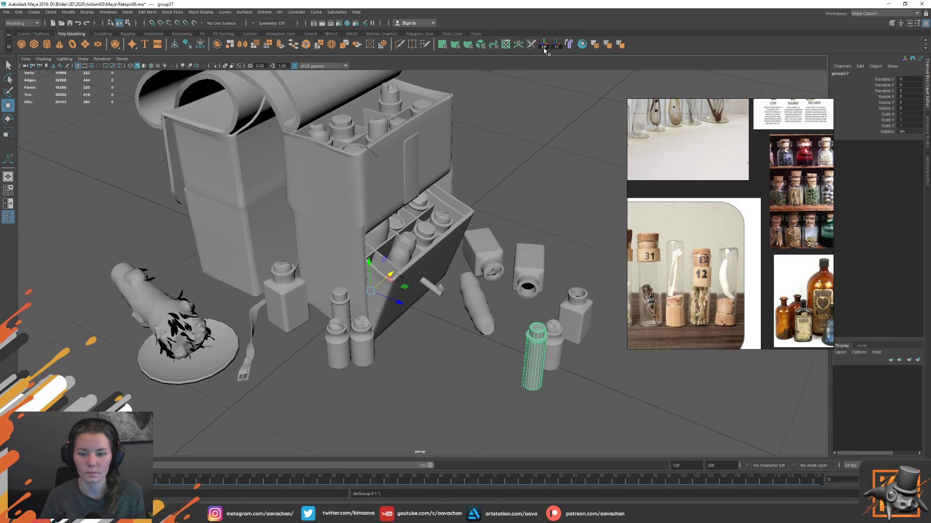
pyautogui.click(544, 49)
pyautogui.hotkey('ctrl', 'd')
pyautogui.moveTo(555, 344)
pyautogui.mouseDown()
pyautogui.moveTo(578, 296)
pyautogui.moveTo(625, 238)
pyautogui.mouseUp()
pyautogui.keyDown('alt'); pyautogui.moveTo(581, 295); pyautogui.dragTo(514, 293, button='middle'); pyautogui.keyUp('alt')
pyautogui.moveTo(581, 270); pyautogui.dragTo(456, 220)
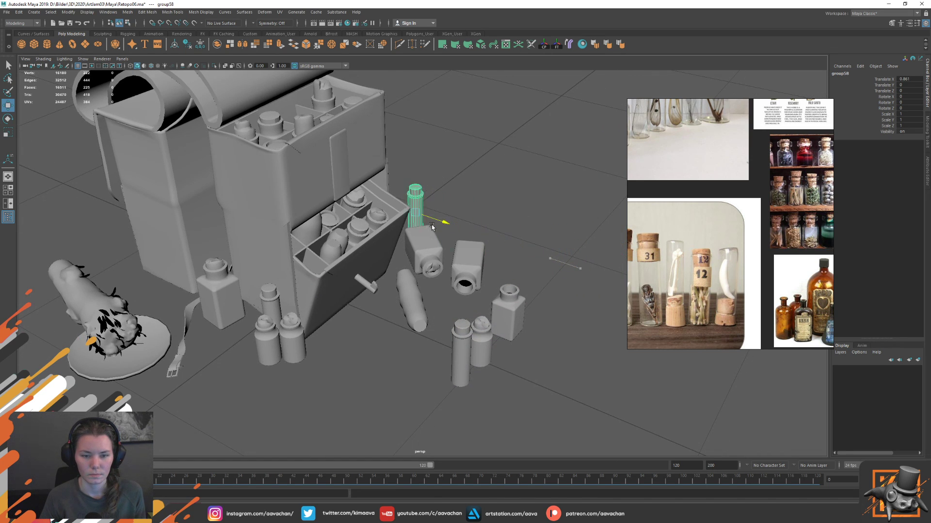
pyautogui.keyDown('alt'); pyautogui.moveTo(472, 254); pyautogui.dragTo(281, 286); pyautogui.keyUp('alt')
pyautogui.scroll(2, 276, 286)
pyautogui.scroll(2, 272, 286)
pyautogui.moveTo(272, 286)
pyautogui.keyDown('alt'); pyautogui.mouseDown(button='middle')
pyautogui.moveTo(381, 304)
pyautogui.moveTo(499, 257)
pyautogui.mouseUp(button='middle'); pyautogui.keyUp('alt')
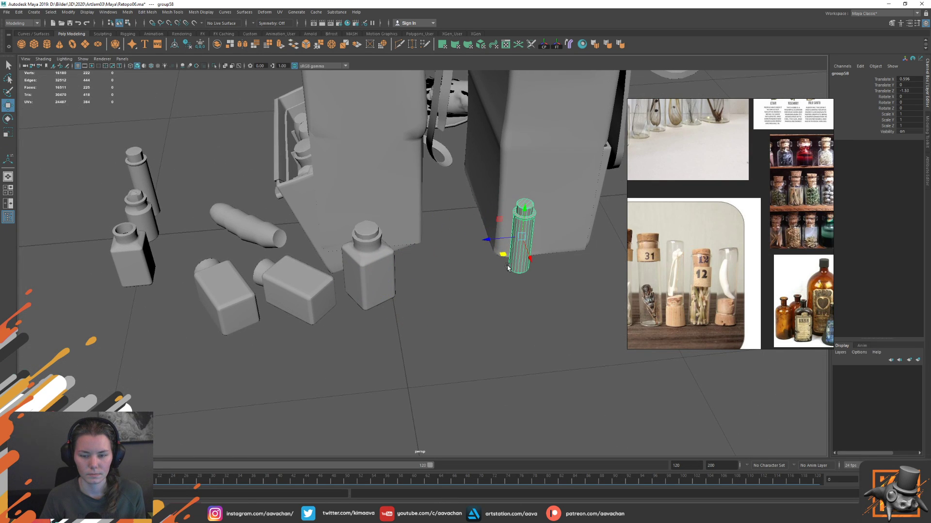
pyautogui.moveTo(499, 257)
pyautogui.keyDown('alt'); pyautogui.mouseDown()
pyautogui.moveTo(500, 307)
pyautogui.moveTo(421, 298)
pyautogui.mouseUp(); pyautogui.keyUp('alt')
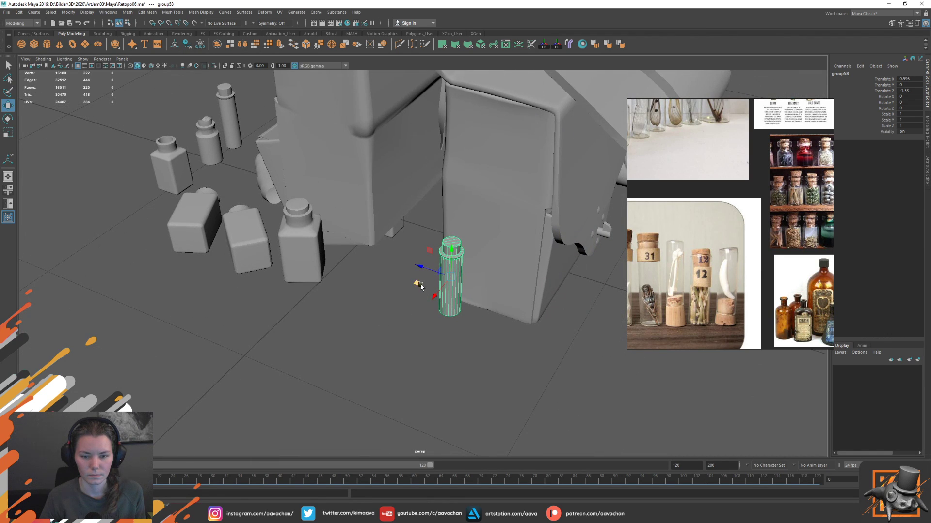
# - Place a second copy beside the first and flip its cork 180° in X
pyautogui.hotkey('ctrl', 'd')
pyautogui.moveTo(421, 286); pyautogui.dragTo(390, 283, button='middle')
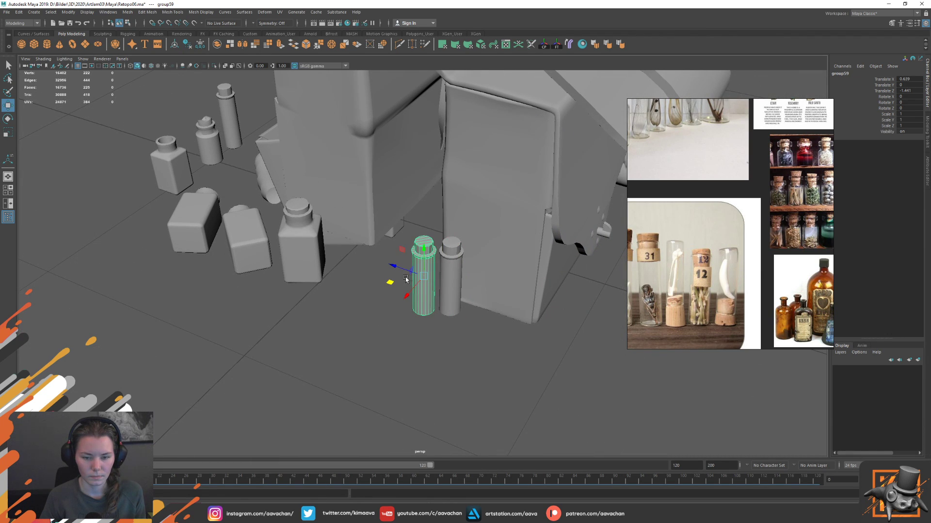
pyautogui.moveTo(390, 282); pyautogui.dragTo(394, 276)
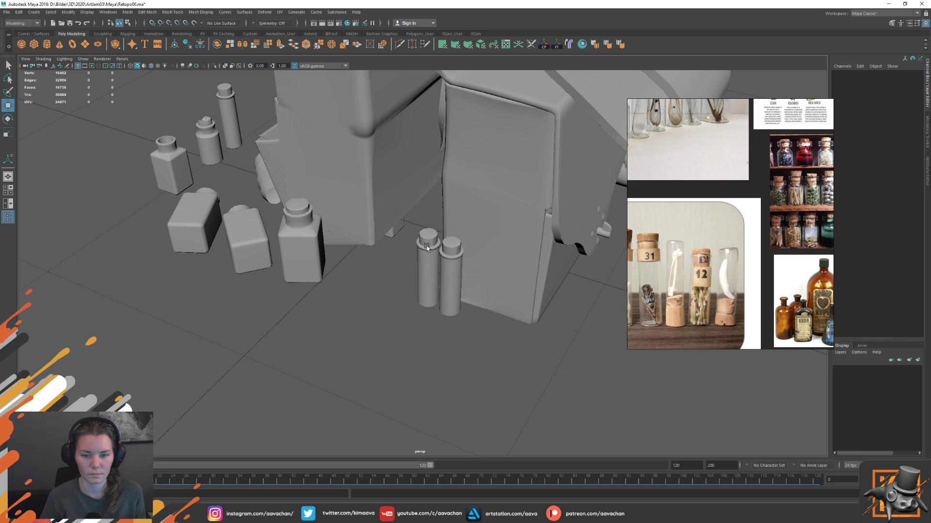
pyautogui.click(428, 234)
pyautogui.press('e')
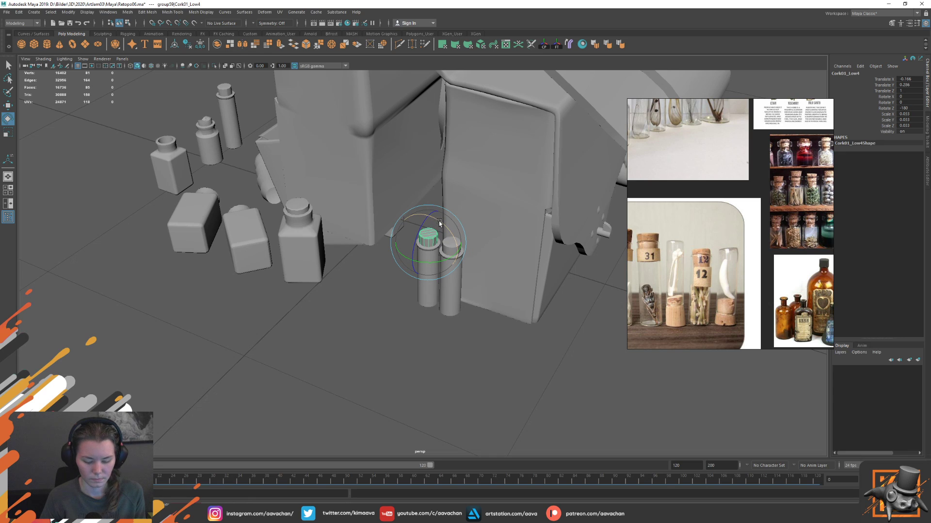
pyautogui.moveTo(439, 223); pyautogui.dragTo(462, 317)
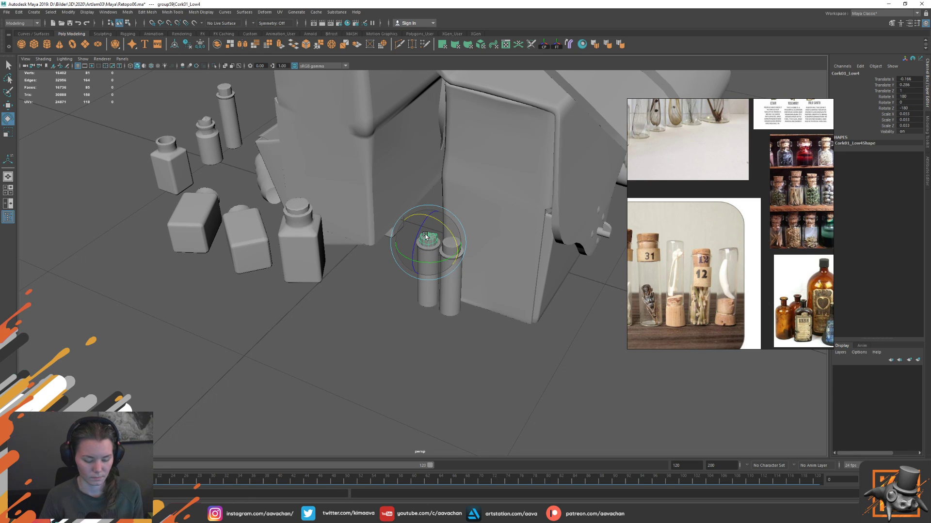
pyautogui.moveTo(448, 262)
pyautogui.mouseDown()
pyautogui.moveTo(421, 263)
pyautogui.moveTo(439, 202)
pyautogui.moveTo(430, 221)
pyautogui.mouseUp()
pyautogui.press('w')
# - Lower the right bottle's cork in Y, then select the flask in front of the bag
pyautogui.click(453, 249)
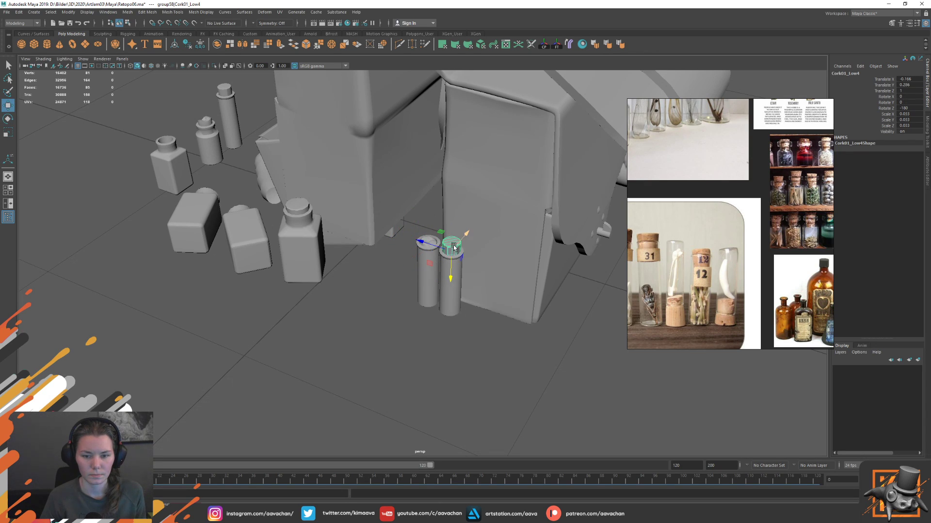
pyautogui.moveTo(452, 275); pyautogui.dragTo(451, 275)
pyautogui.moveTo(451, 277); pyautogui.dragTo(450, 284)
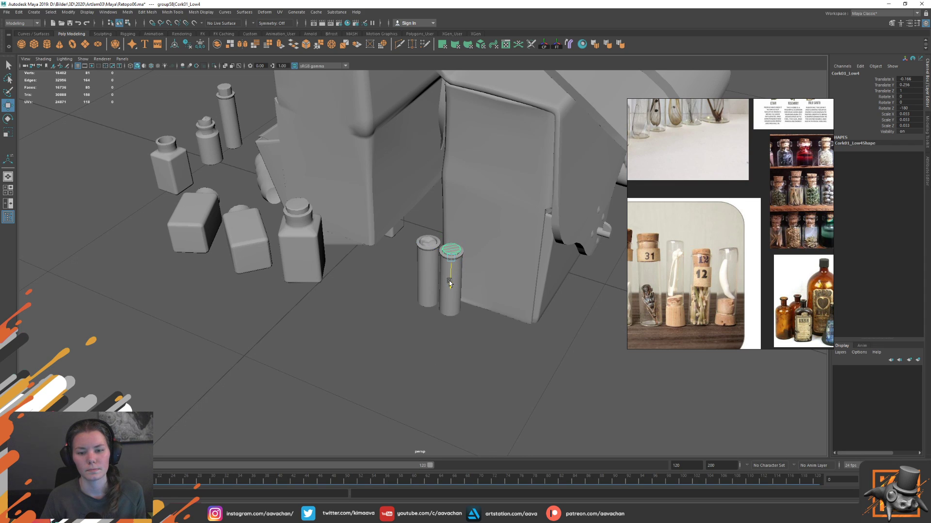
pyautogui.click(415, 332)
pyautogui.moveTo(415, 332)
pyautogui.keyDown('alt'); pyautogui.mouseDown()
pyautogui.moveTo(312, 303)
pyautogui.moveTo(264, 304)
pyautogui.moveTo(352, 306)
pyautogui.moveTo(385, 255)
pyautogui.mouseUp(); pyautogui.keyUp('alt')
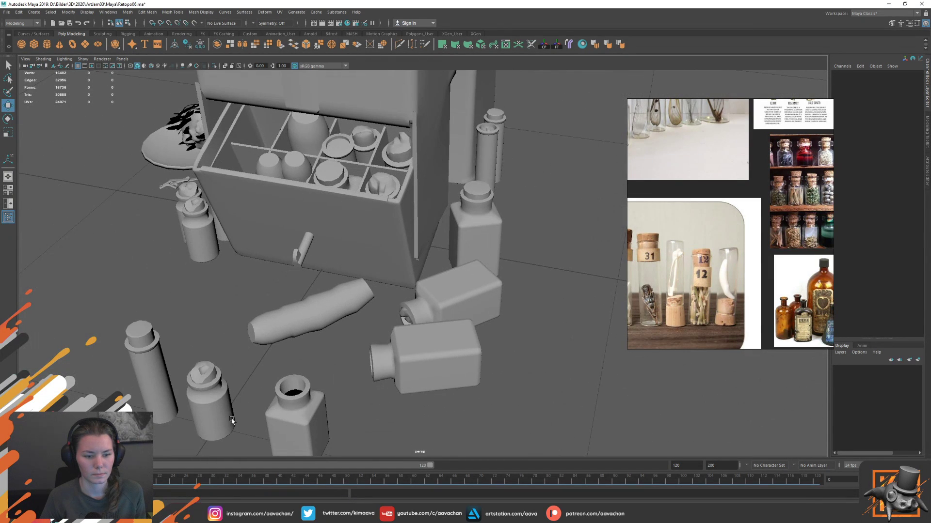
pyautogui.click(207, 393)
pyautogui.moveTo(208, 393)
pyautogui.keyDown('alt'); pyautogui.mouseDown()
pyautogui.moveTo(252, 319)
pyautogui.moveTo(333, 332)
pyautogui.mouseUp(); pyautogui.keyUp('alt')
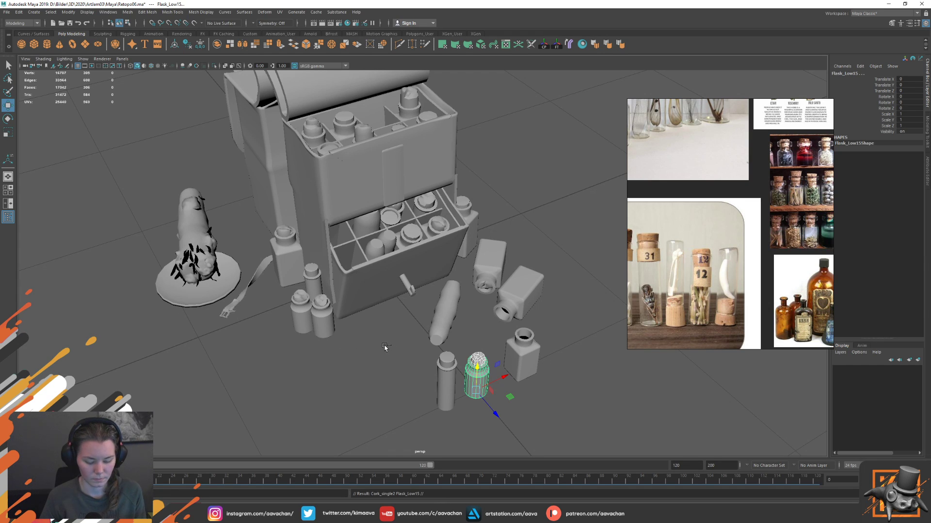
# - Group the slim flask as group59, center its pivot, and move it beside the two cylinders
pyautogui.hotkey('ctrl', 'g')
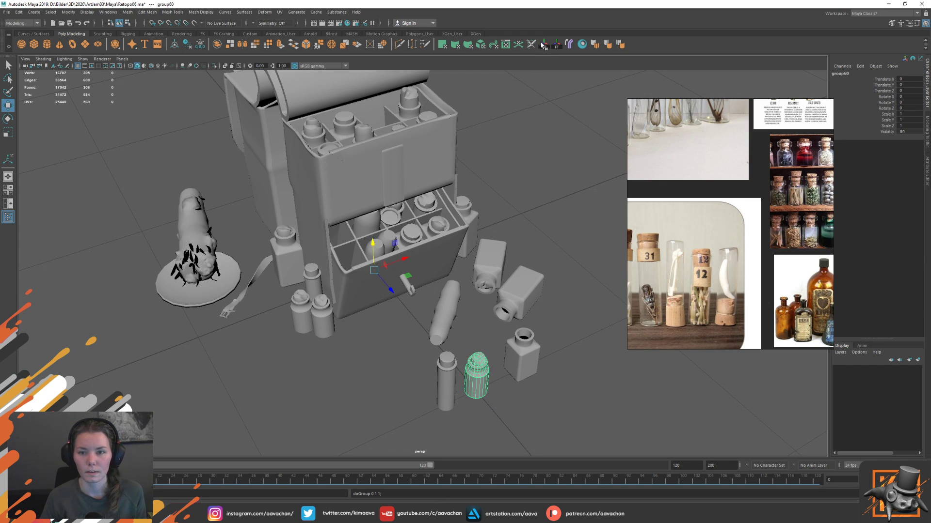
pyautogui.click(542, 45)
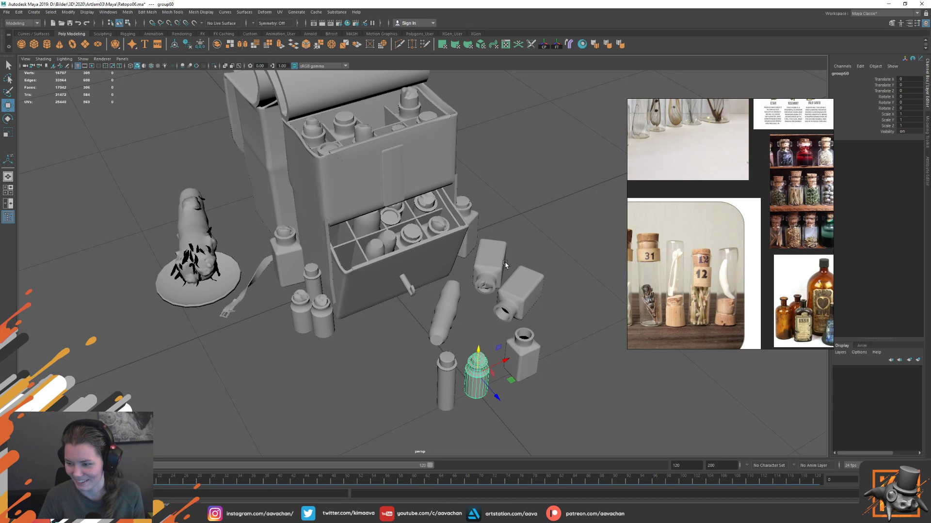
pyautogui.keyDown('alt'); pyautogui.moveTo(505, 264); pyautogui.dragTo(475, 230, button='middle'); pyautogui.keyUp('alt')
pyautogui.moveTo(482, 345); pyautogui.dragTo(509, 184)
pyautogui.keyDown('alt'); pyautogui.moveTo(509, 184); pyautogui.dragTo(492, 300); pyautogui.keyUp('alt')
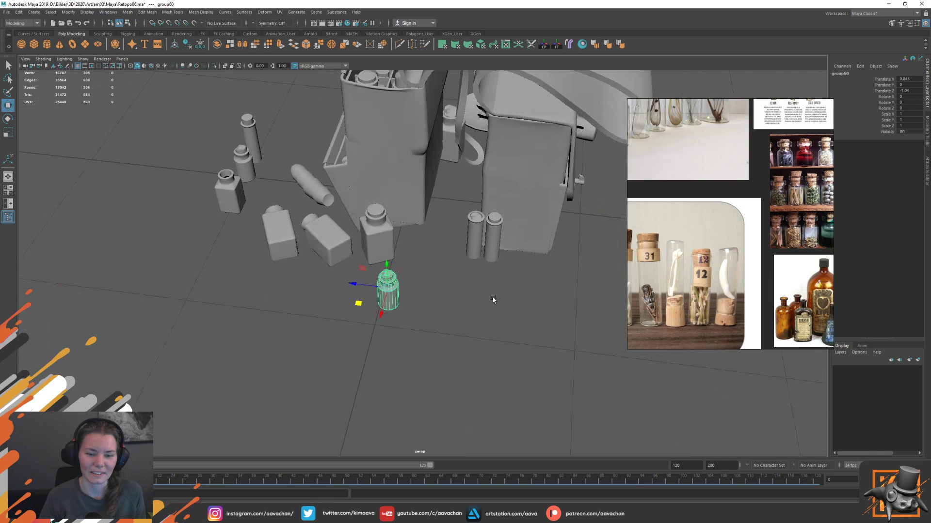
pyautogui.moveTo(359, 304)
pyautogui.mouseDown()
pyautogui.moveTo(460, 274)
pyautogui.moveTo(451, 262)
pyautogui.moveTo(476, 257)
pyautogui.moveTo(485, 266)
pyautogui.moveTo(421, 322)
pyautogui.moveTo(431, 324)
pyautogui.mouseUp()
# - Reselect the whole slim flask group and nudge it into place
pyautogui.click(473, 233)
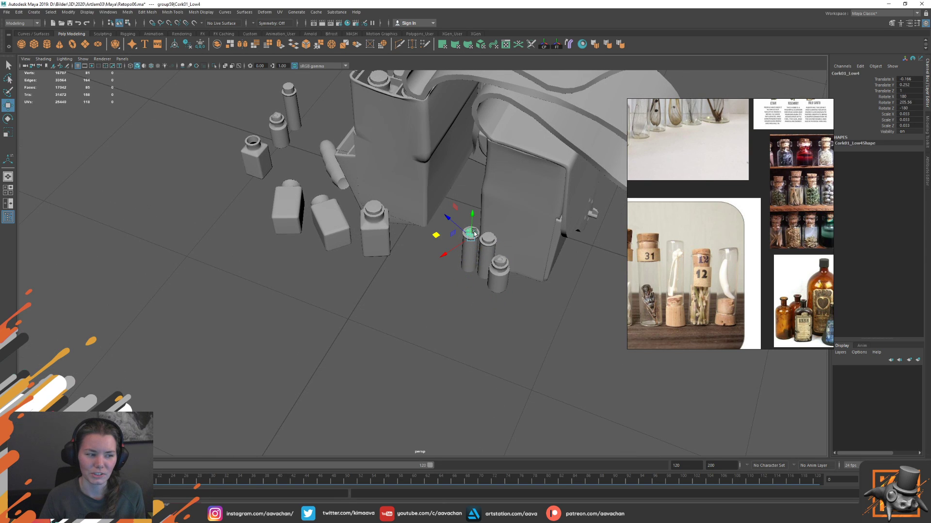
pyautogui.click(474, 260)
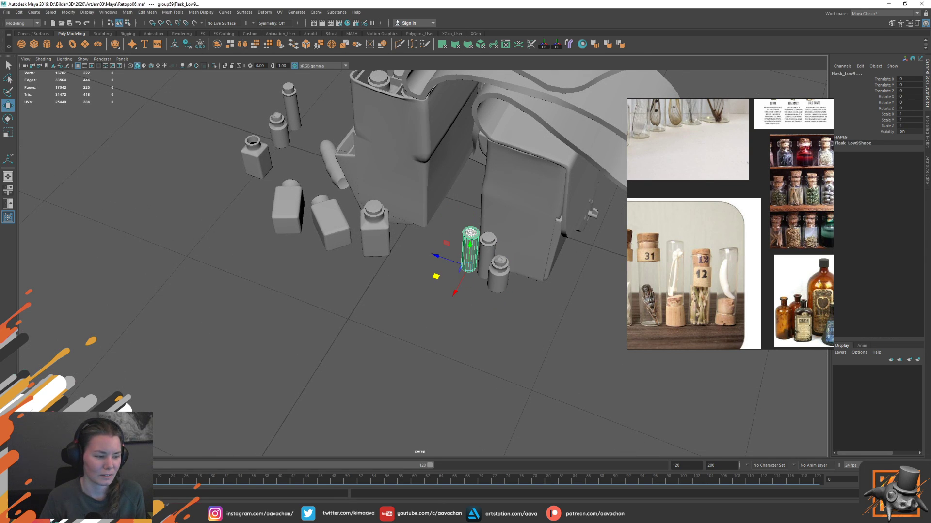
pyautogui.press('Up')
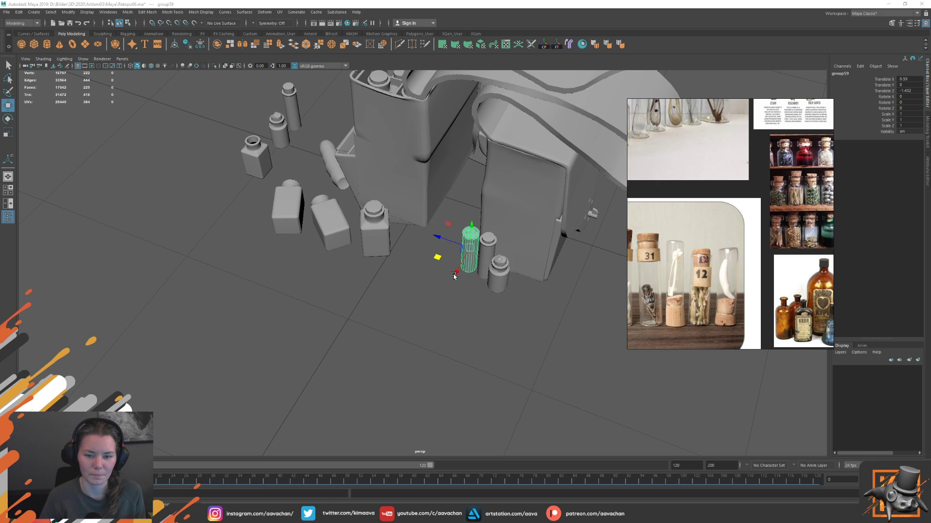
pyautogui.moveTo(452, 274); pyautogui.dragTo(455, 270)
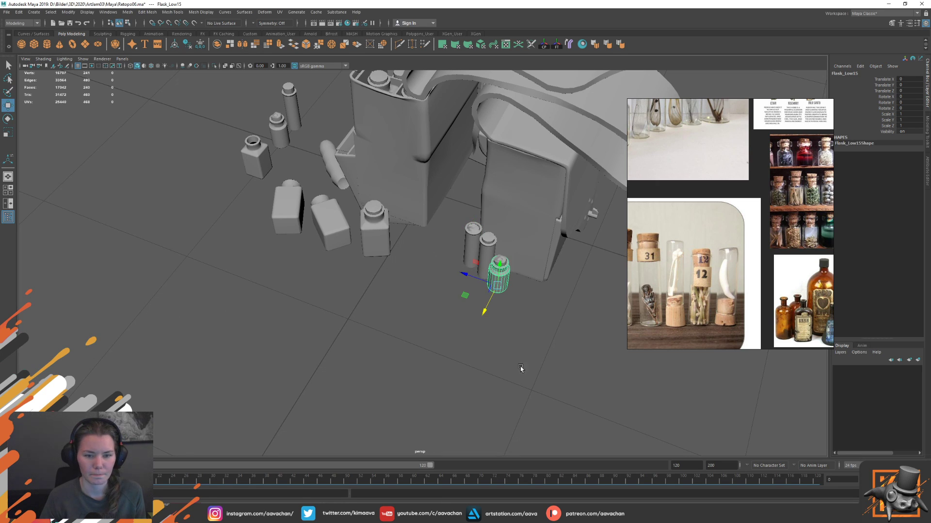
# - Select Flasks_Merge and pick all faces of the square bottle
pyautogui.click(504, 362)
pyautogui.moveTo(376, 344)
pyautogui.keyDown('alt'); pyautogui.mouseDown()
pyautogui.moveTo(436, 326)
pyautogui.moveTo(395, 325)
pyautogui.moveTo(436, 328)
pyautogui.moveTo(338, 290)
pyautogui.mouseUp(); pyautogui.keyUp('alt')
pyautogui.click(338, 217)
pyautogui.keyDown('alt'); pyautogui.moveTo(339, 217); pyautogui.dragTo(341, 252); pyautogui.keyUp('alt')
pyautogui.press('F11')
pyautogui.doubleClick(349, 254)
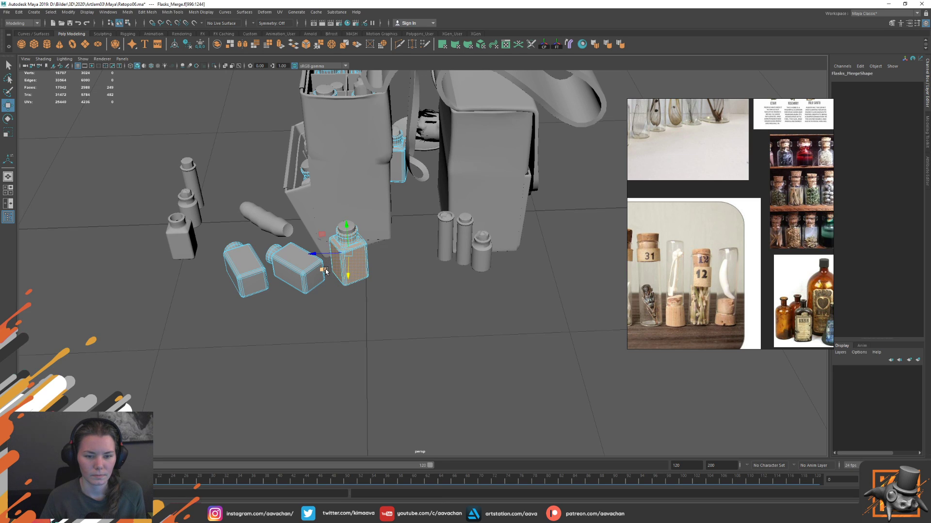
# - Move the square bottle's face shell beside the slim flasks near the bag
pyautogui.moveTo(326, 272)
pyautogui.mouseDown()
pyautogui.moveTo(361, 271)
pyautogui.moveTo(400, 236)
pyautogui.moveTo(393, 262)
pyautogui.moveTo(426, 272)
pyautogui.mouseUp()
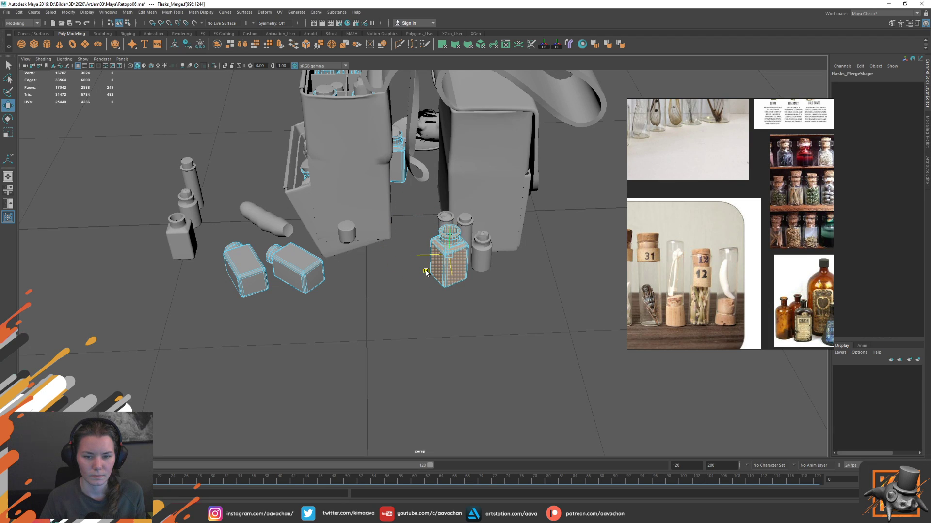
pyautogui.rightClick(350, 236)
pyautogui.click(350, 236)
pyautogui.rightClick(446, 250)
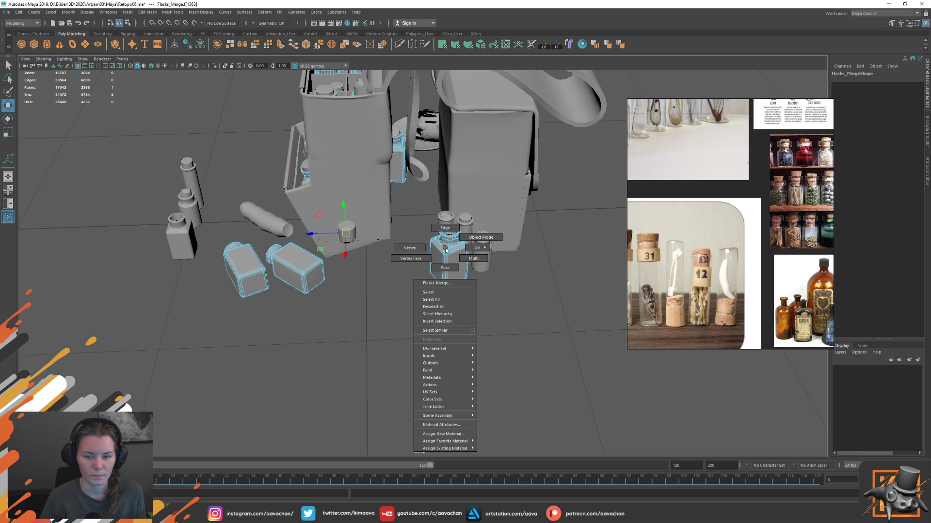
pyautogui.click(446, 250)
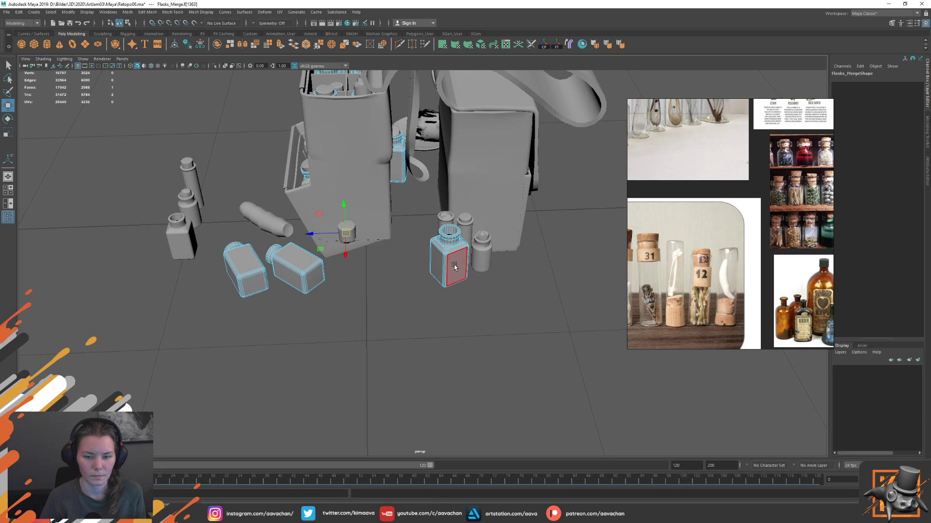
pyautogui.doubleClick(449, 252)
pyautogui.keyDown('alt'); pyautogui.moveTo(449, 252); pyautogui.dragTo(407, 277); pyautogui.keyUp('alt')
pyautogui.moveTo(407, 277); pyautogui.dragTo(411, 263, button='middle')
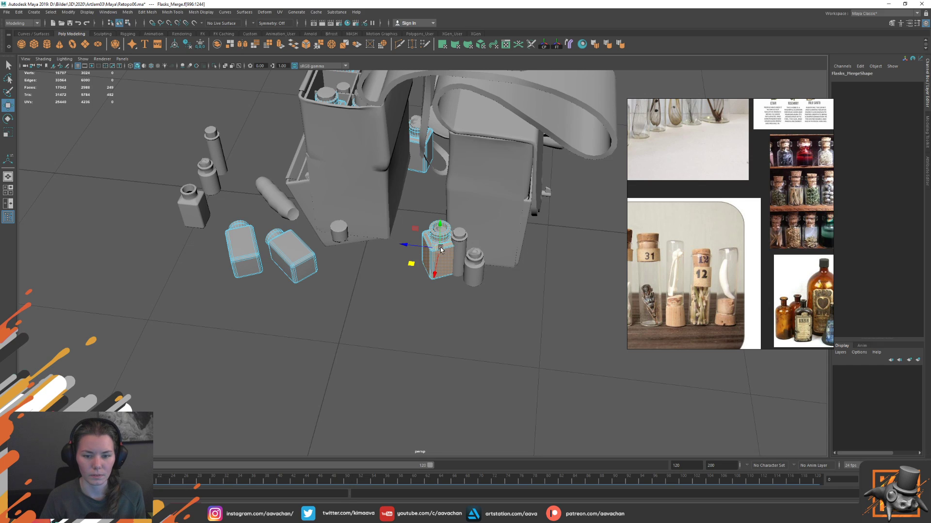
# - Select the cork's face shell and set it on top of the square bottle
pyautogui.rightClick(441, 250)
pyautogui.click(340, 236)
pyautogui.rightClick(340, 236)
pyautogui.click(340, 236)
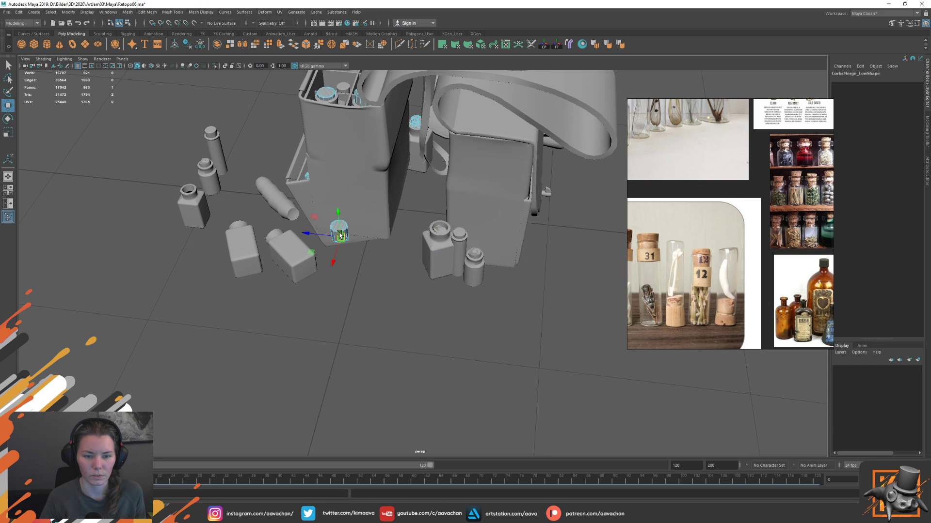
pyautogui.doubleClick(341, 236)
pyautogui.moveTo(312, 249); pyautogui.dragTo(406, 247, button='middle')
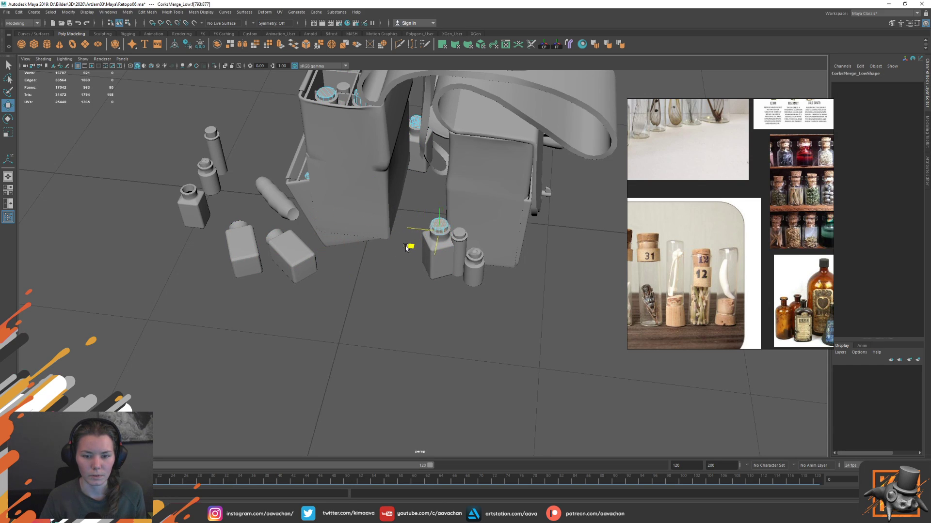
pyautogui.press('F8')
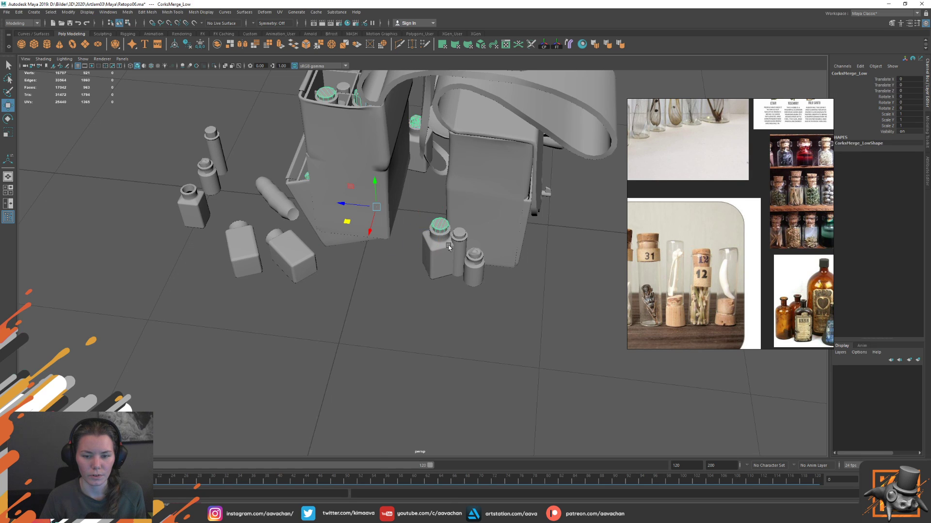
# - Select the thin flask together with its cork, using wireframe view to pick them
pyautogui.click(459, 242)
pyautogui.keyDown('alt'); pyautogui.moveTo(454, 260); pyautogui.dragTo(405, 276); pyautogui.keyUp('alt')
pyautogui.press('4')
pyautogui.scroll(3, 405, 276)
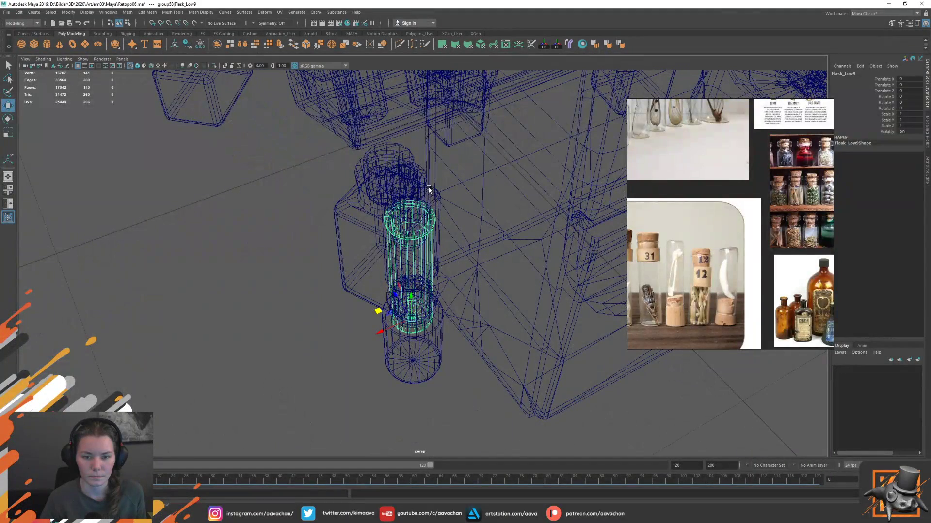
pyautogui.keyDown('shift'); pyautogui.click(409, 178); pyautogui.keyUp('shift')
pyautogui.keyDown('shift'); pyautogui.click(408, 178); pyautogui.keyUp('shift')
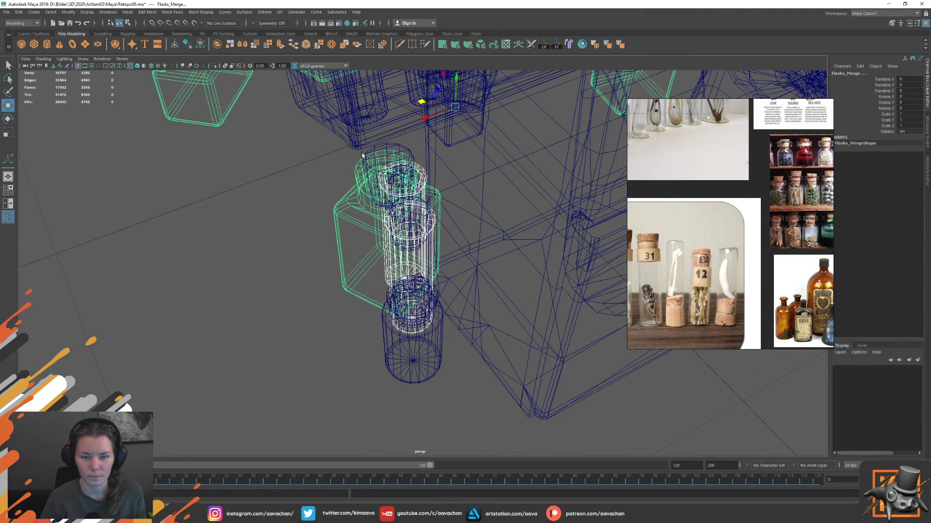
pyautogui.keyDown('shift'); pyautogui.click(401, 258); pyautogui.keyUp('shift')
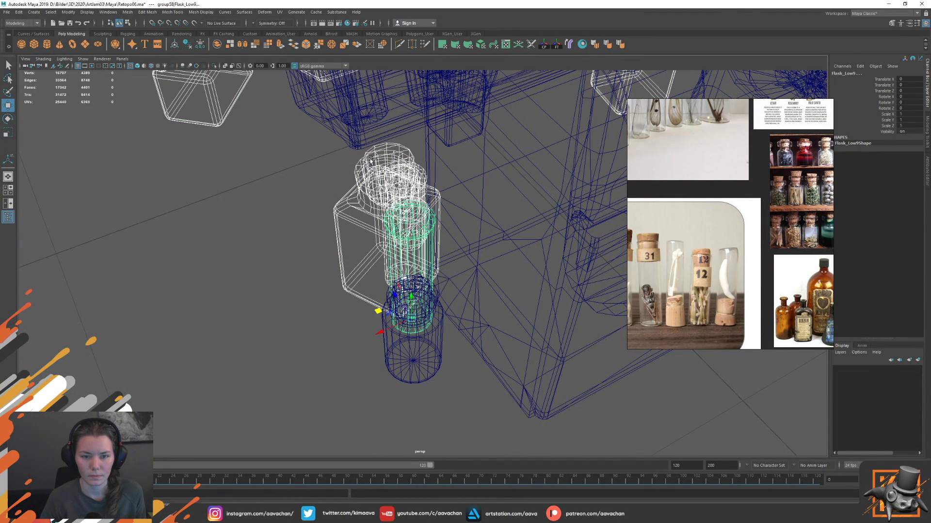
pyautogui.keyDown('shift'); pyautogui.click(359, 186); pyautogui.keyUp('shift')
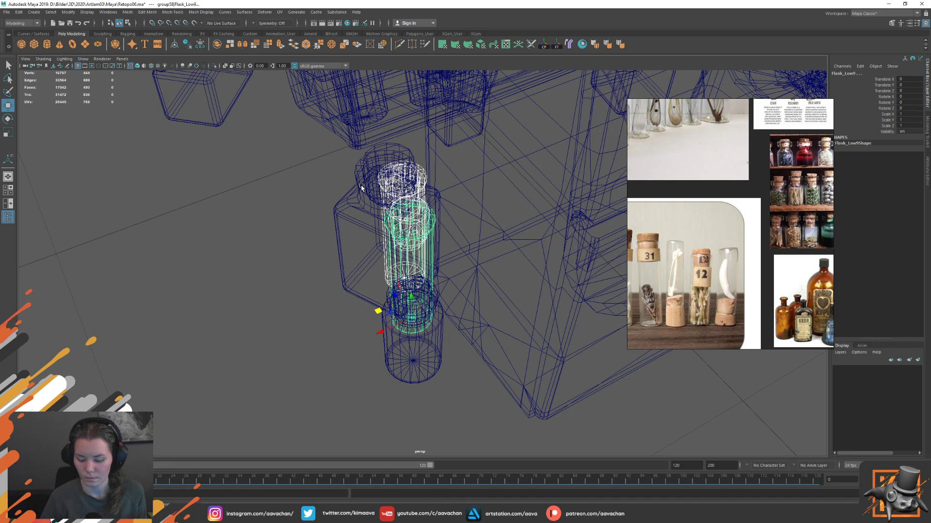
pyautogui.press('5')
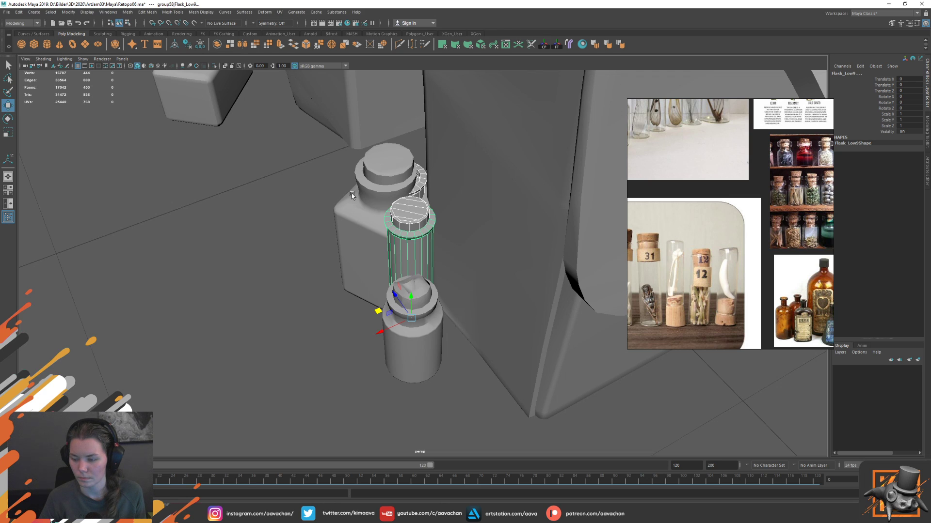
# - Group the flask and cork as group61, center its pivot, and move it left
pyautogui.moveTo(301, 239)
pyautogui.keyDown('alt'); pyautogui.mouseDown()
pyautogui.moveTo(290, 301)
pyautogui.moveTo(300, 300)
pyautogui.mouseUp(); pyautogui.keyUp('alt')
pyautogui.moveTo(463, 338); pyautogui.dragTo(449, 347)
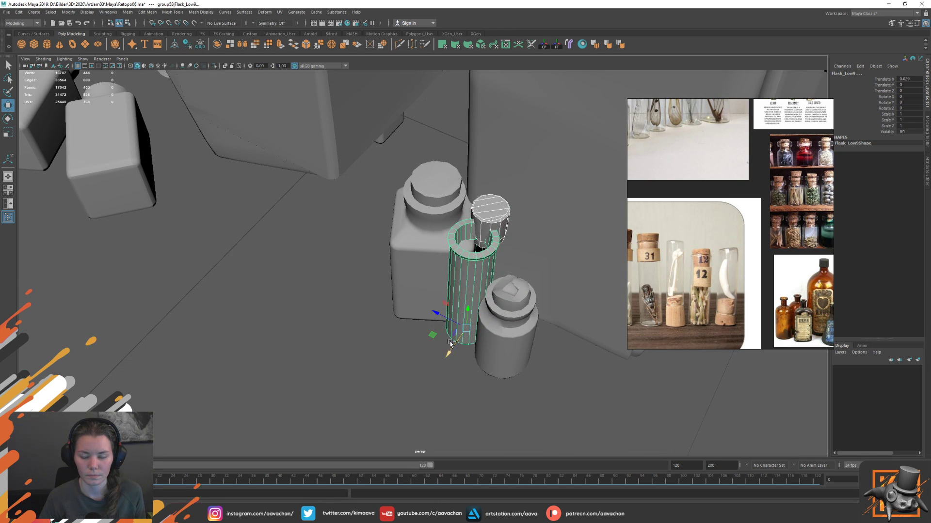
pyautogui.hotkey('ctrl', 'z')
pyautogui.hotkey('ctrl', 'g')
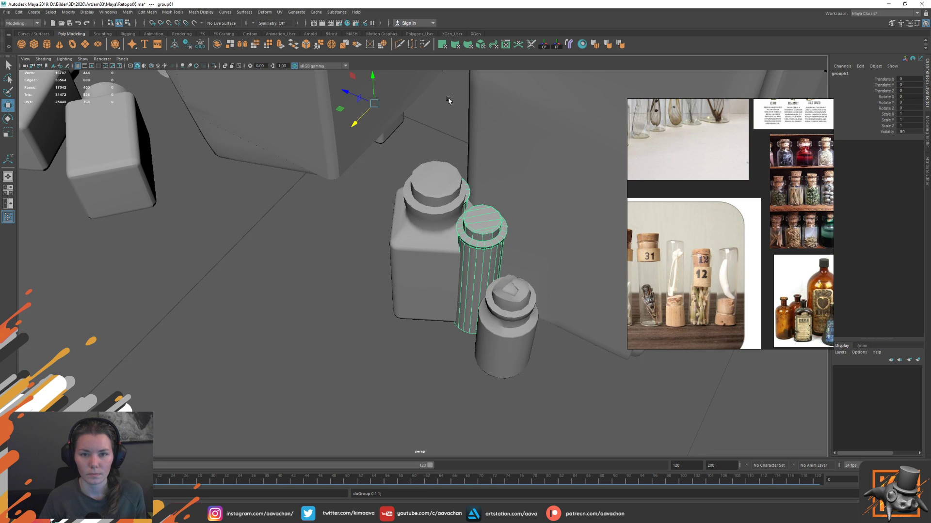
pyautogui.click(546, 49)
pyautogui.moveTo(445, 275); pyautogui.dragTo(418, 310)
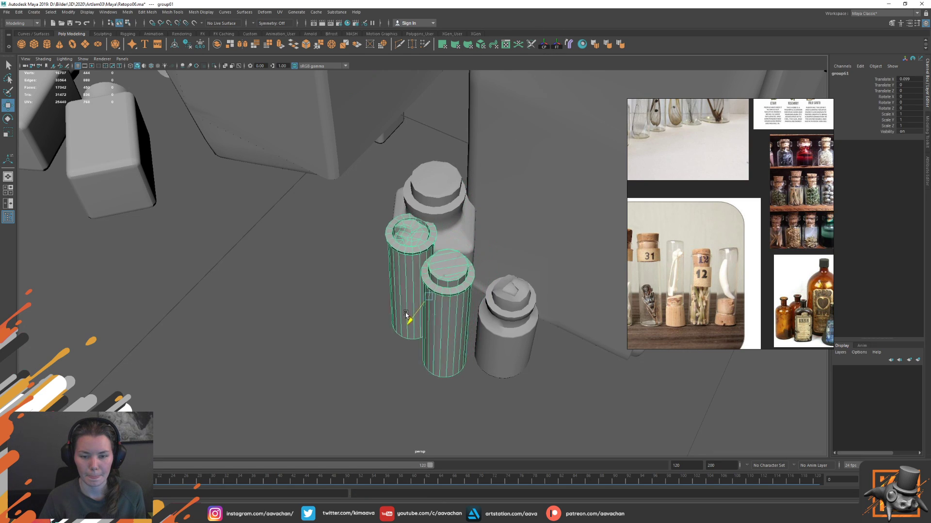
pyautogui.click(410, 248)
# - Group two flasks with their corks, centring each group's pivot, and shift them left
pyautogui.keyDown('shift'); pyautogui.click(424, 232); pyautogui.keyUp('shift')
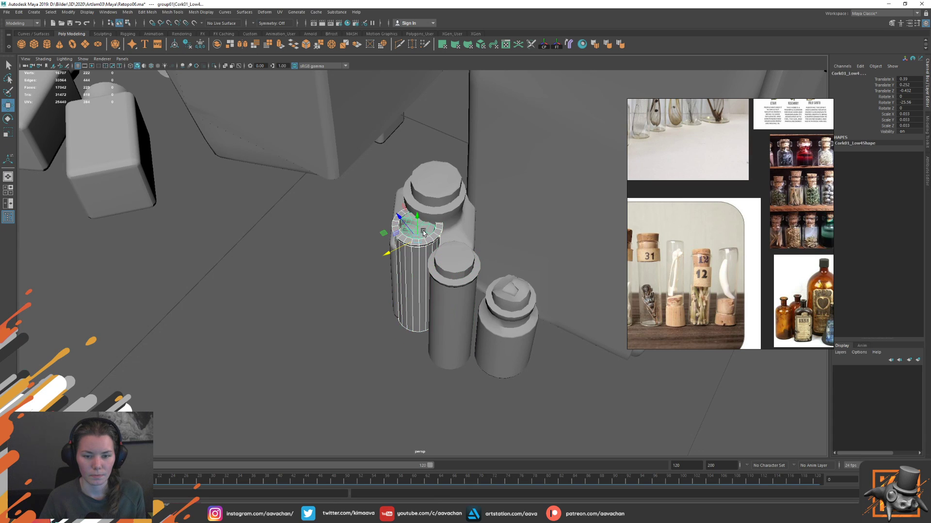
pyautogui.hotkey('ctrl', 'g')
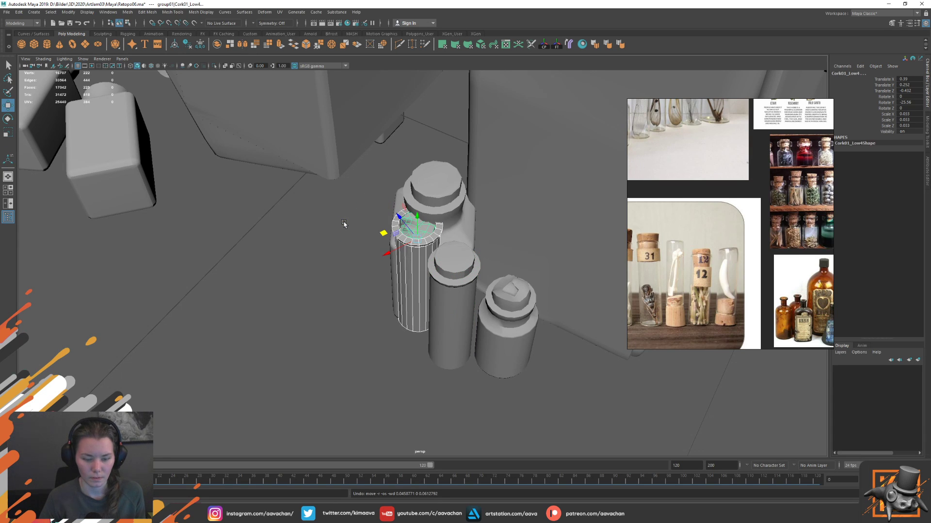
pyautogui.click(543, 44)
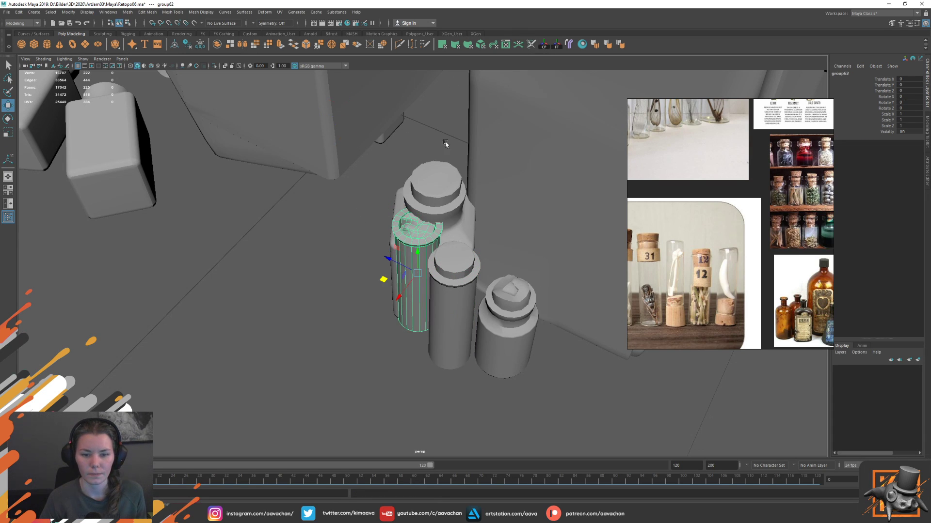
pyautogui.moveTo(390, 284)
pyautogui.mouseDown()
pyautogui.moveTo(335, 258)
pyautogui.moveTo(374, 291)
pyautogui.moveTo(344, 278)
pyautogui.mouseUp()
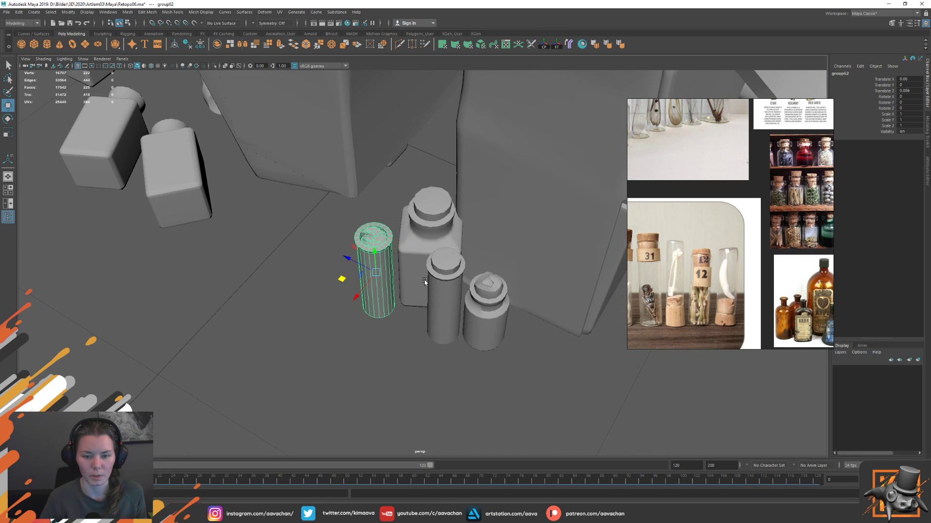
pyautogui.click(449, 272)
pyautogui.keyDown('shift'); pyautogui.click(440, 316); pyautogui.keyUp('shift')
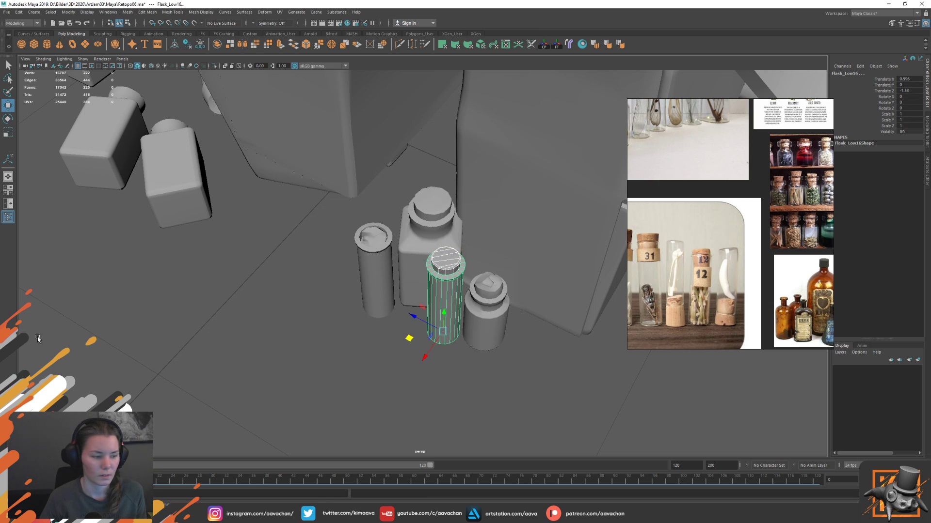
pyautogui.hotkey('ctrl', 'g')
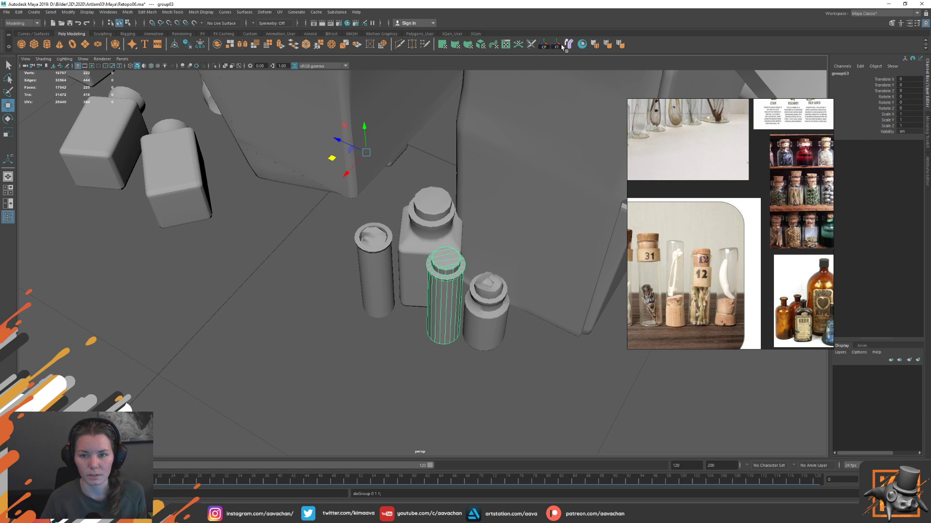
pyautogui.click(545, 46)
pyautogui.moveTo(410, 302); pyautogui.dragTo(406, 305)
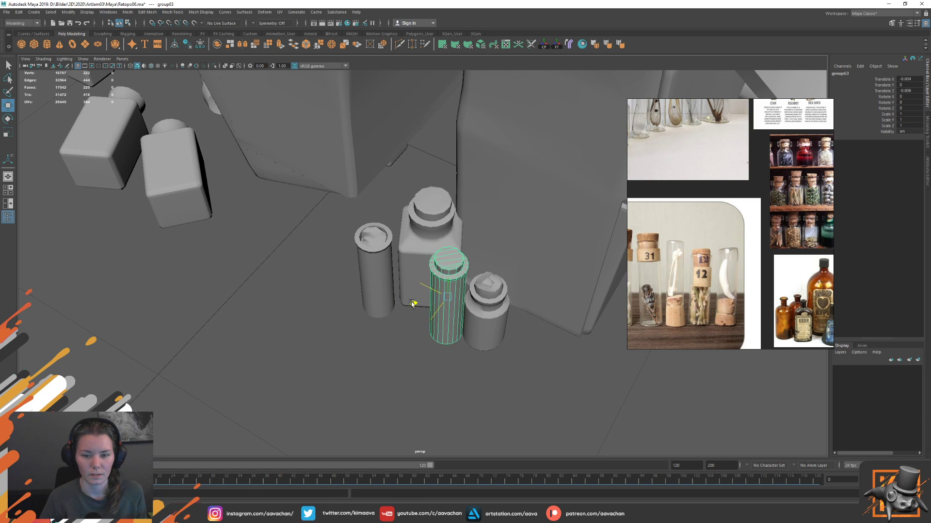
# - Group the right bottle with its cork and move it beside the other bottle
pyautogui.click(475, 324)
pyautogui.keyDown('shift'); pyautogui.click(488, 290); pyautogui.keyUp('shift')
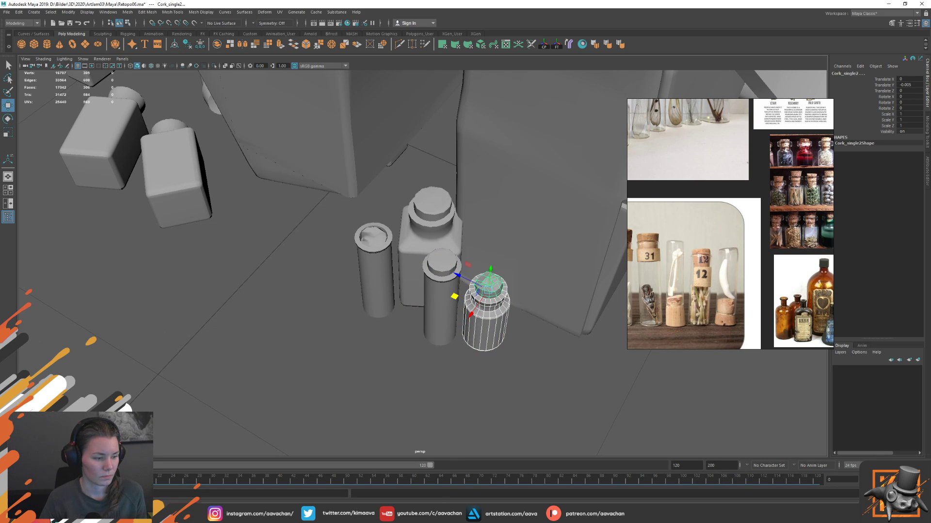
pyautogui.hotkey('ctrl', 'g')
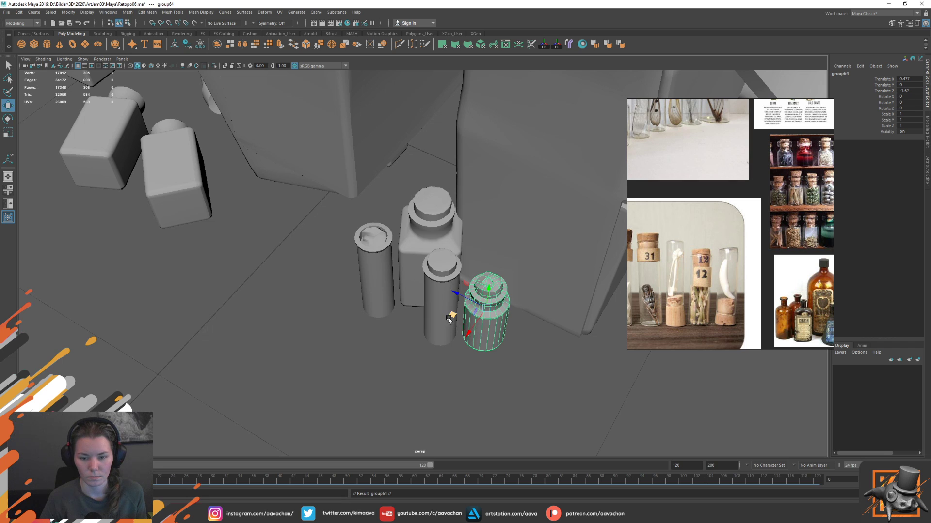
pyautogui.moveTo(448, 318); pyautogui.dragTo(503, 322, button='middle')
# - Rotate the cork alone 90° in Z and move it down beside the bottle
pyautogui.press('e')
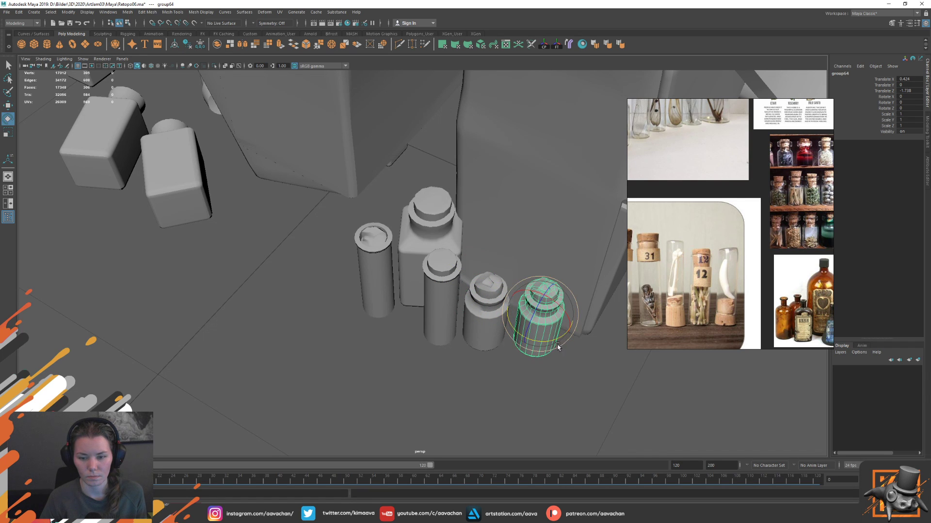
pyautogui.click(524, 368)
pyautogui.click(545, 291)
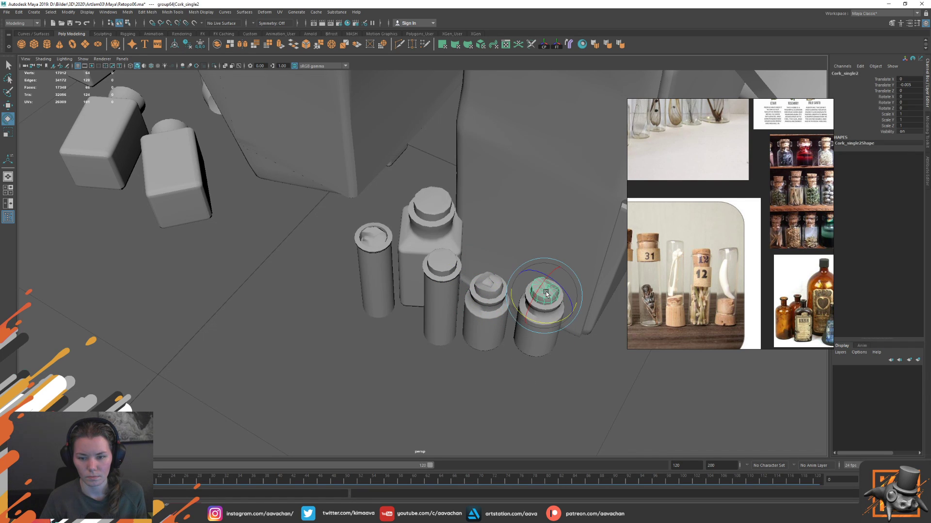
pyautogui.press('w')
pyautogui.keyDown('alt'); pyautogui.moveTo(546, 293); pyautogui.dragTo(543, 350); pyautogui.keyUp('alt')
pyautogui.press('e')
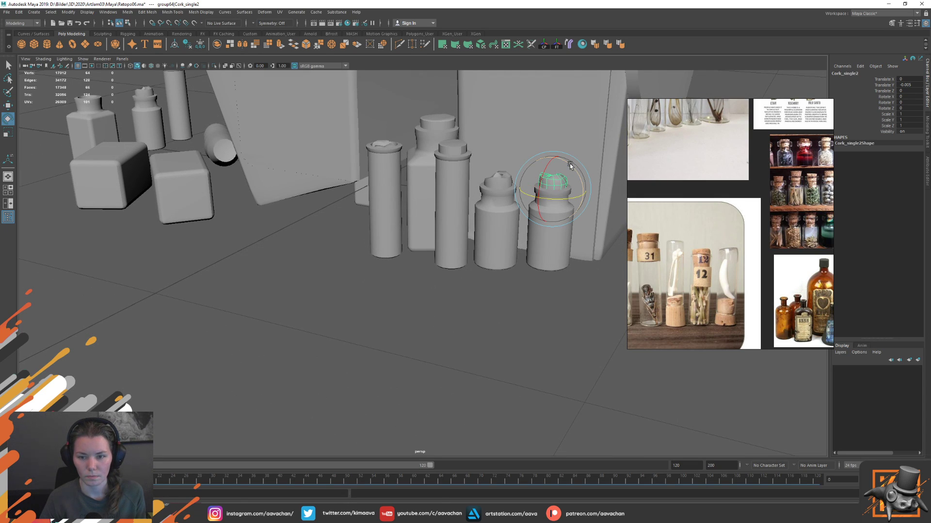
pyautogui.moveTo(570, 166); pyautogui.dragTo(595, 204)
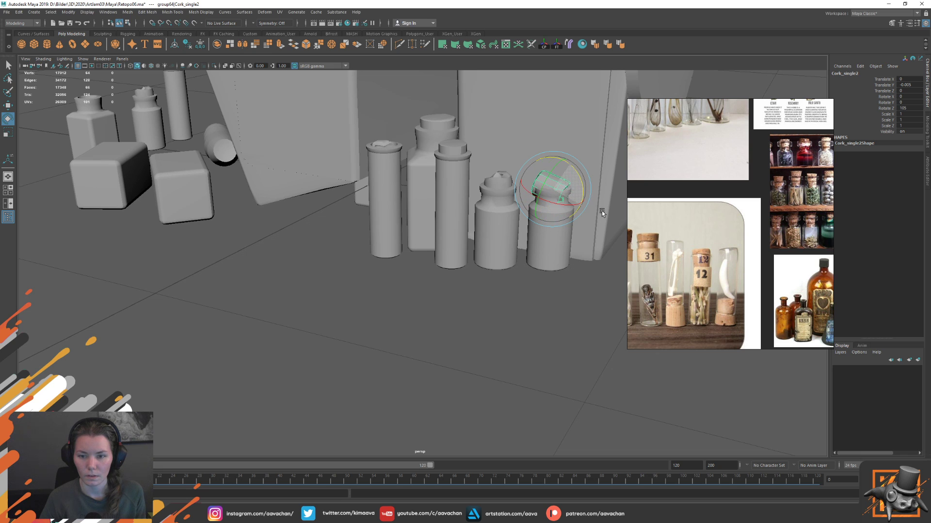
pyautogui.press('w')
pyautogui.moveTo(557, 159)
pyautogui.mouseDown()
pyautogui.moveTo(526, 172)
pyautogui.moveTo(527, 233)
pyautogui.mouseUp()
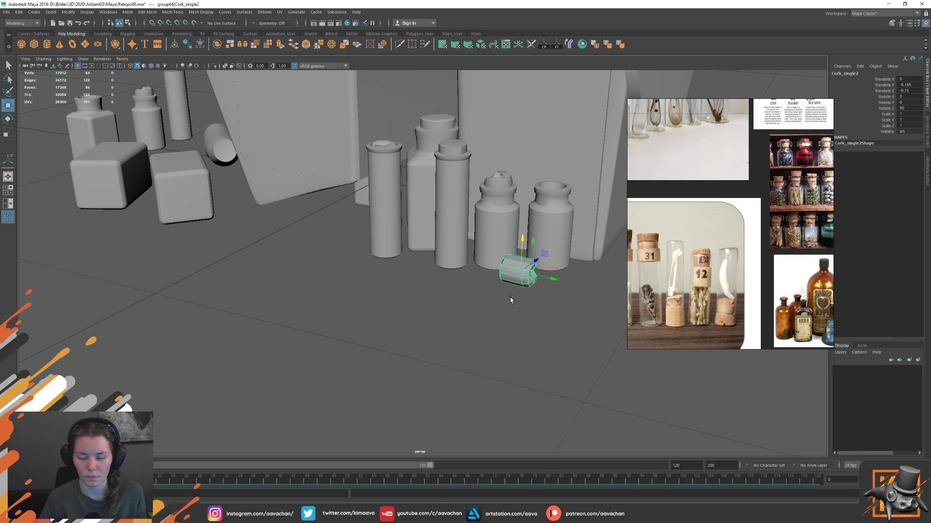
# - Lower the fallen cork onto the floor and tilt it about 12° in X
pyautogui.moveTo(510, 293)
pyautogui.keyDown('alt'); pyautogui.mouseDown()
pyautogui.moveTo(451, 298)
pyautogui.moveTo(448, 281)
pyautogui.mouseUp(); pyautogui.keyUp('alt')
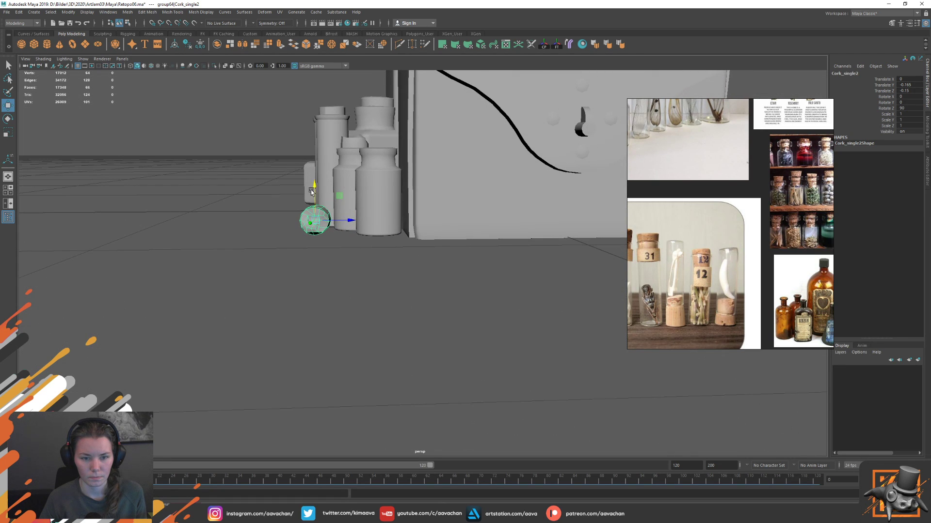
pyautogui.moveTo(312, 191); pyautogui.dragTo(322, 276)
pyautogui.press('f')
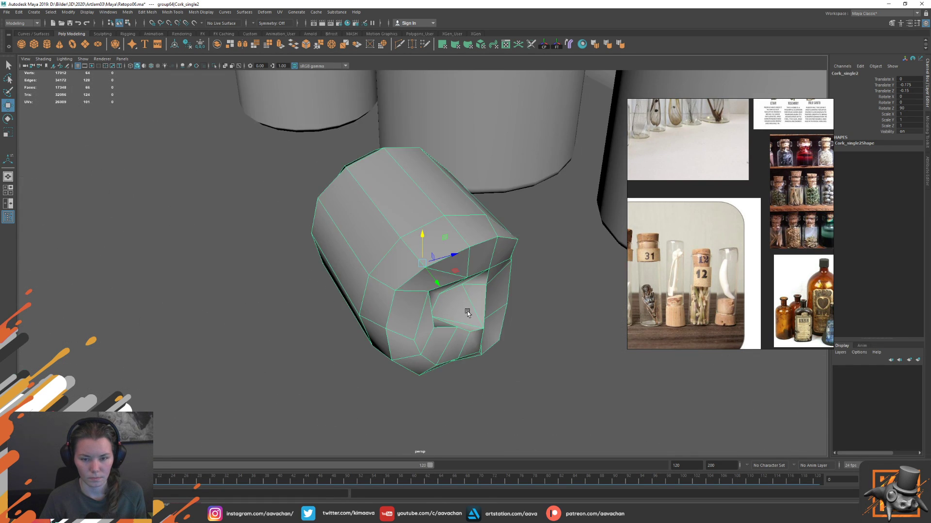
pyautogui.scroll(-5, 467, 312)
pyautogui.press('e')
pyautogui.moveTo(429, 284); pyautogui.dragTo(477, 281)
pyautogui.press('w')
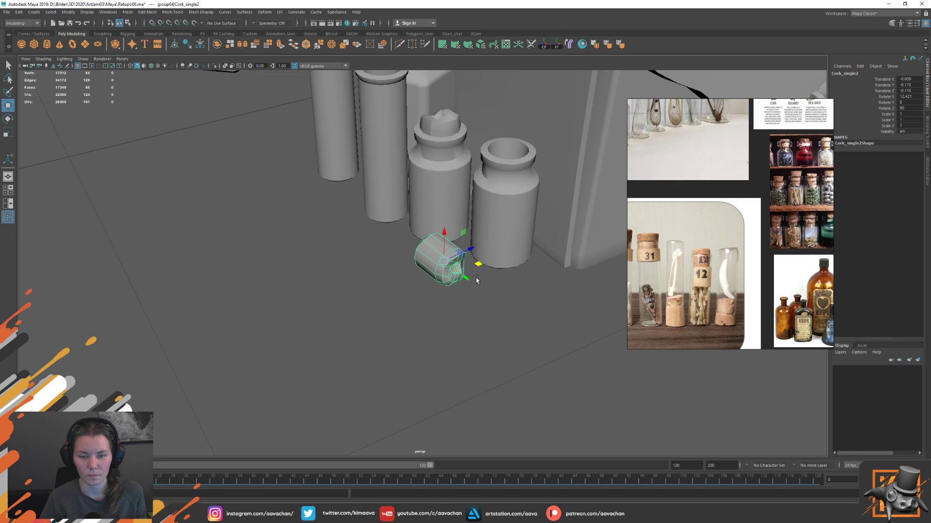
# - Deselect the cork and zoom out to view the whole bag scene
pyautogui.click(441, 334)
pyautogui.scroll(-5, 405, 328)
pyautogui.moveTo(325, 287)
pyautogui.keyDown('alt'); pyautogui.mouseDown()
pyautogui.moveTo(496, 286)
pyautogui.moveTo(463, 343)
pyautogui.moveTo(453, 337)
pyautogui.moveTo(475, 310)
pyautogui.moveTo(424, 317)
pyautogui.moveTo(465, 329)
pyautogui.mouseUp(); pyautogui.keyUp('alt')
pyautogui.scroll(3, 422, 287)
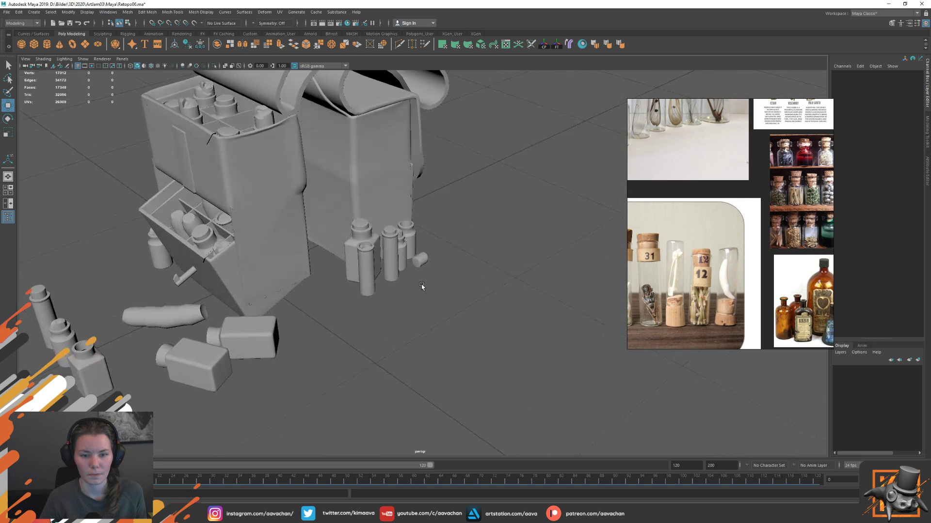
pyautogui.scroll(-3, 421, 286)
pyautogui.scroll(3, 409, 309)
pyautogui.scroll(-2, 419, 314)
pyautogui.scroll(2, 431, 318)
pyautogui.moveTo(560, 394); pyautogui.dragTo(500, 359)
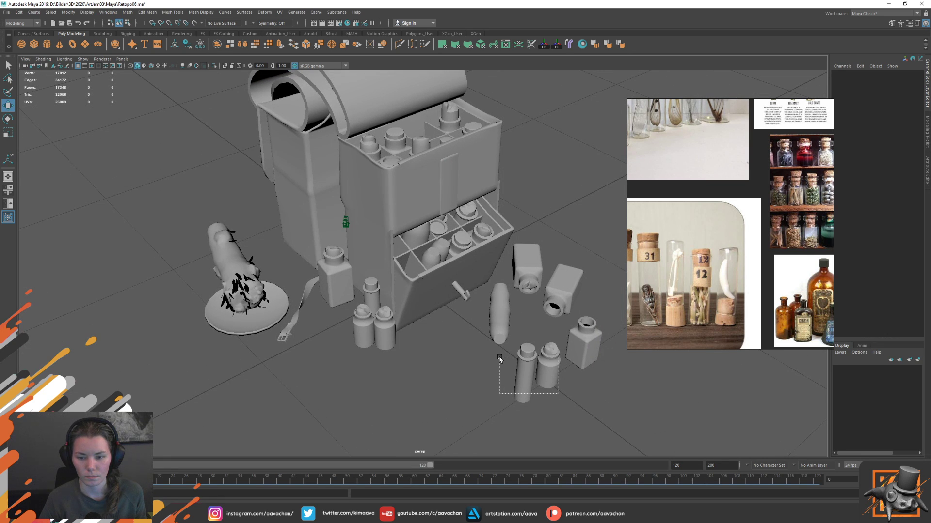
pyautogui.click(573, 396)
pyautogui.click(585, 348)
pyautogui.keyDown('alt'); pyautogui.moveTo(578, 374); pyautogui.dragTo(416, 325); pyautogui.keyUp('alt')
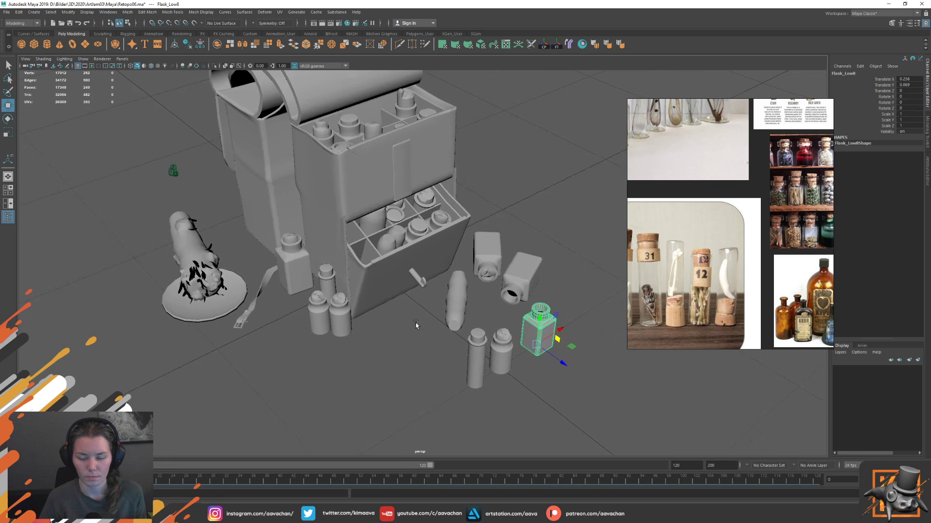
pyautogui.hotkey('alt', 'Tab')
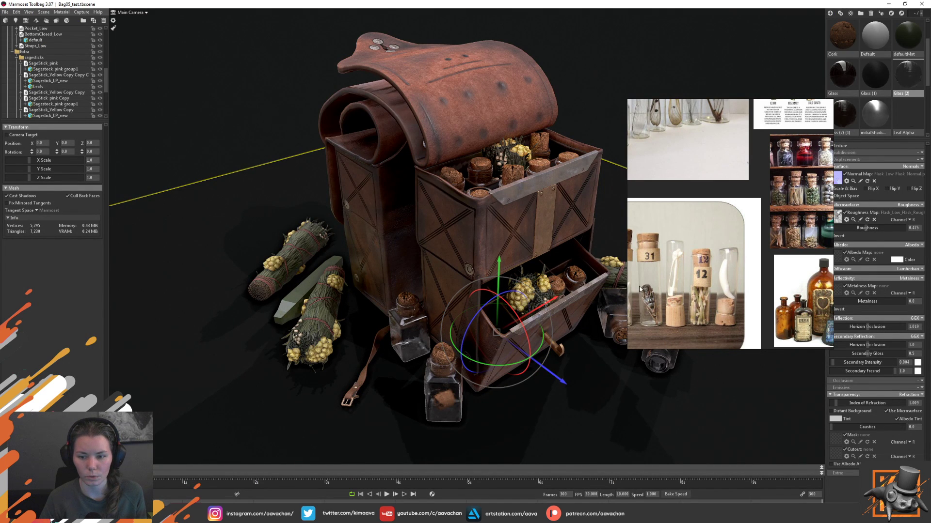
pyautogui.moveTo(156, 499)
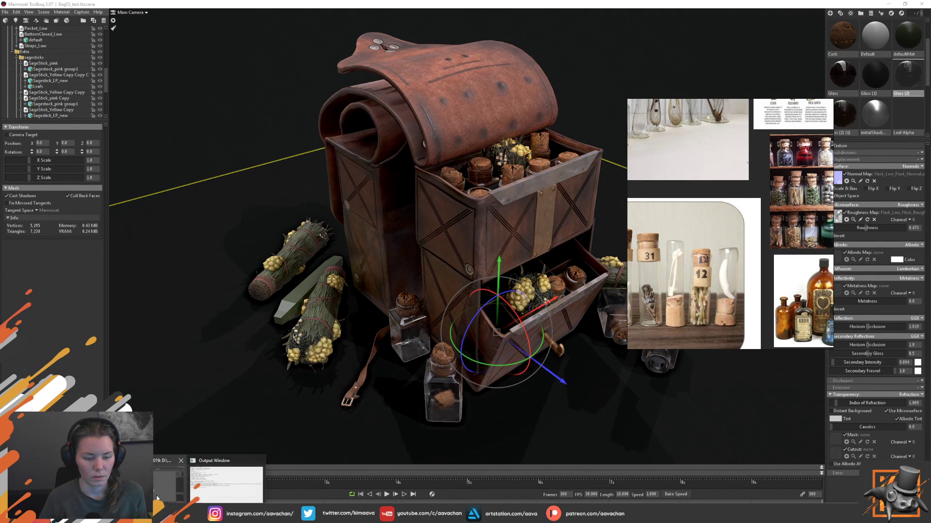
pyautogui.click(218, 485)
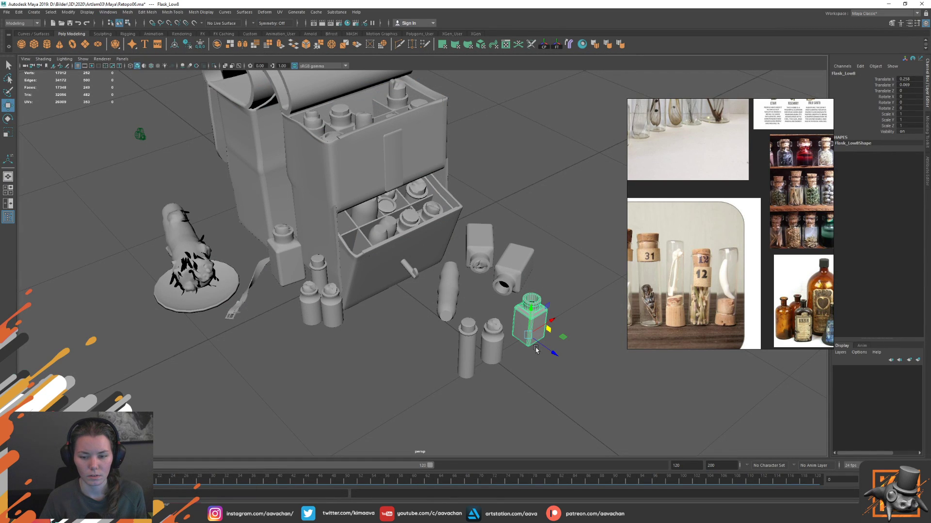
# - Move the square flask up and right, and duplicate a flask beside the drawer
pyautogui.moveTo(561, 338); pyautogui.dragTo(635, 204)
pyautogui.click(547, 327)
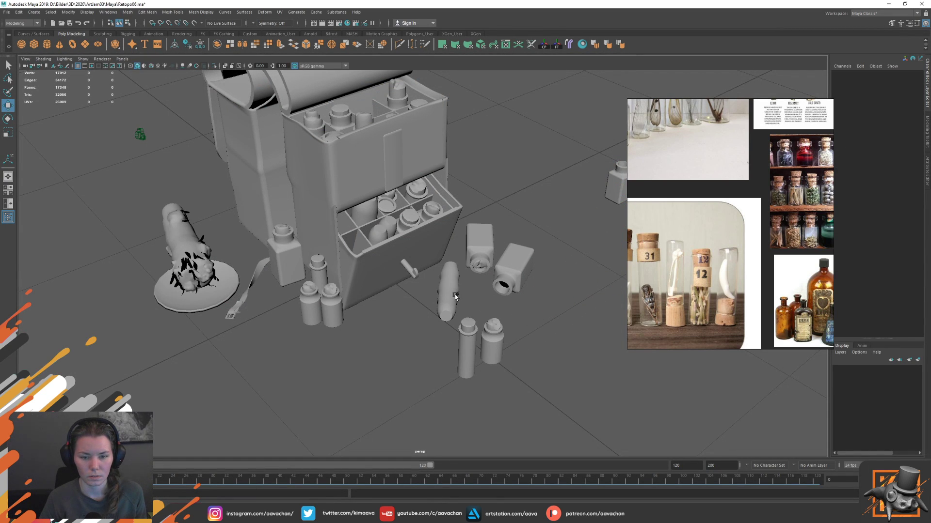
pyautogui.scroll(2, 402, 345)
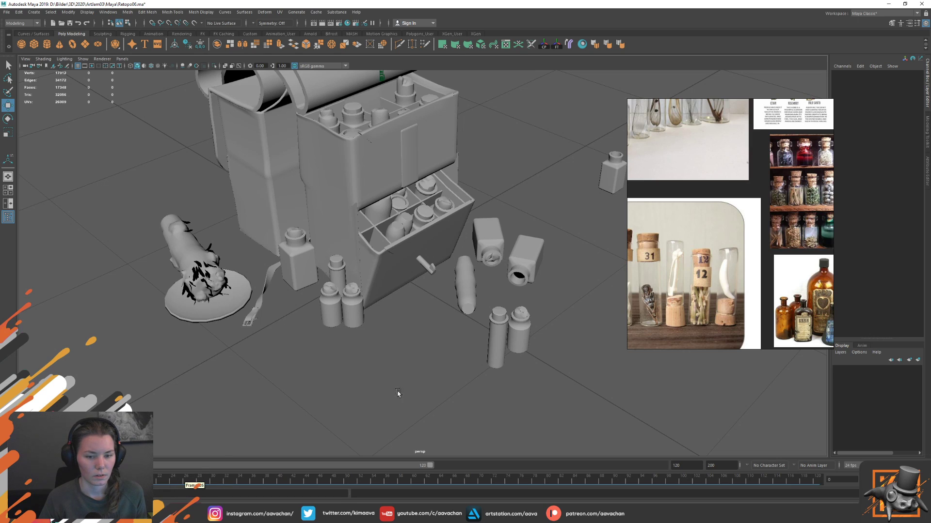
pyautogui.click(335, 315)
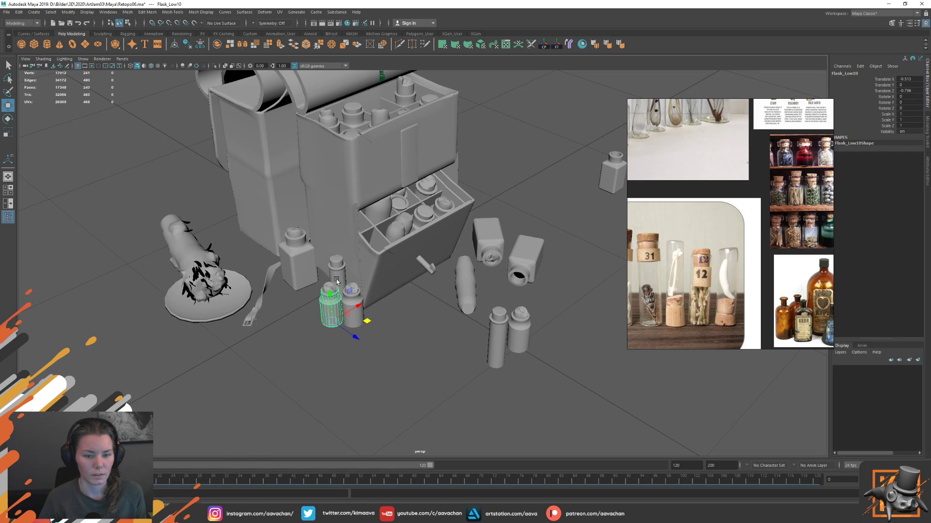
pyautogui.keyDown('shift'); pyautogui.moveTo(334, 316); pyautogui.dragTo(357, 328); pyautogui.keyUp('shift')
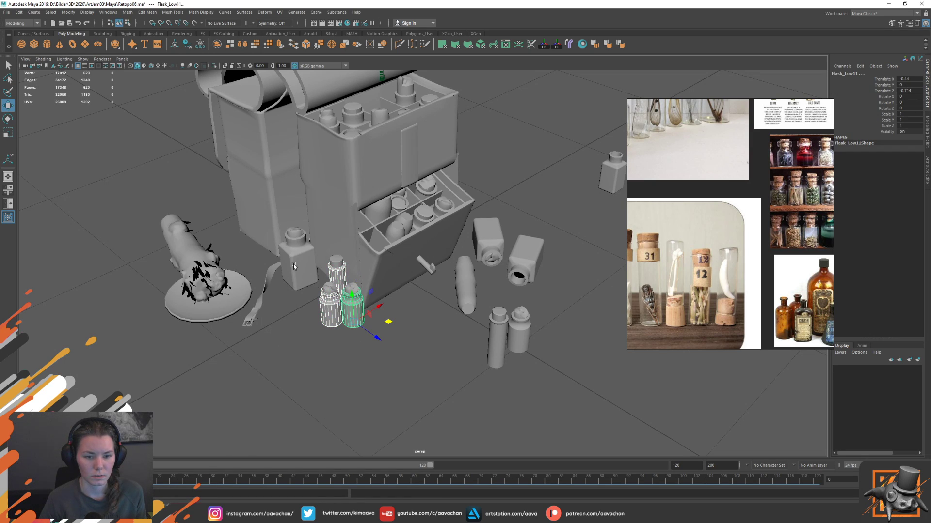
# - Duplicate another flask in the cluster and place the copy behind it
pyautogui.click(499, 255)
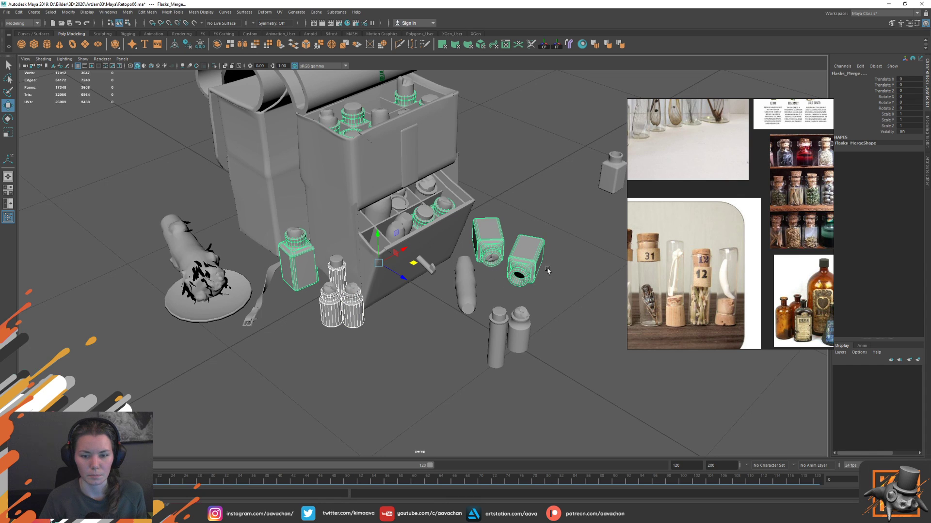
pyautogui.keyDown('alt'); pyautogui.moveTo(547, 270); pyautogui.dragTo(484, 288); pyautogui.keyUp('alt')
pyautogui.click(443, 167)
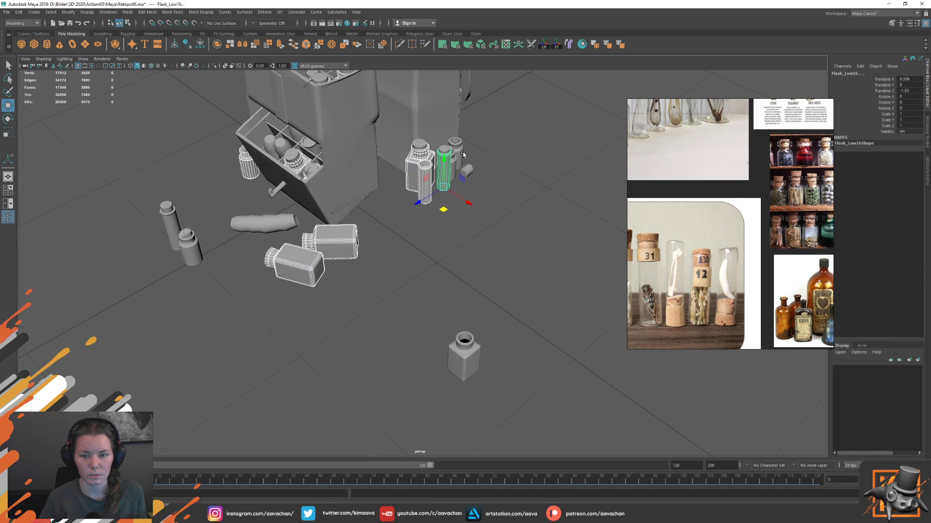
pyautogui.keyDown('shift'); pyautogui.moveTo(463, 155); pyautogui.dragTo(457, 167); pyautogui.keyUp('shift')
# - Combine the selected flasks into one mesh, Flask_Low10, and switch to Marmoset Toolbag
pyautogui.click(454, 178)
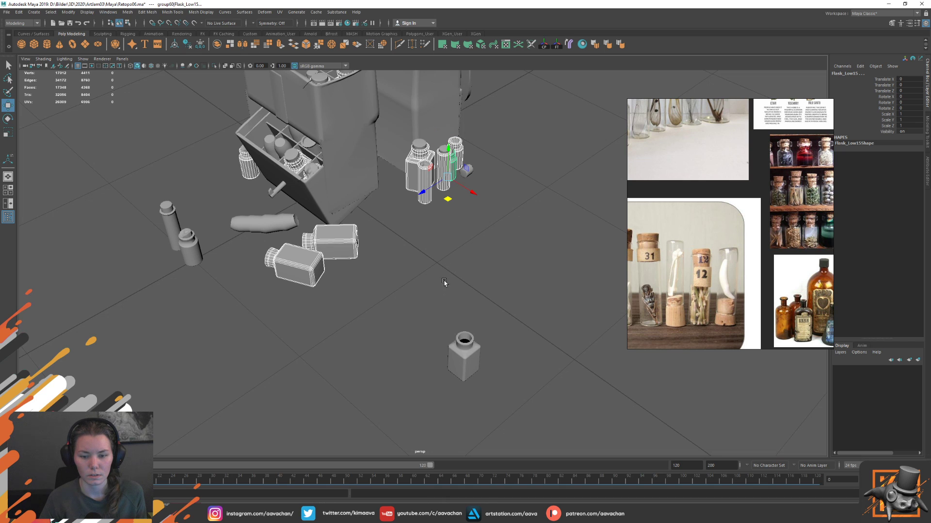
pyautogui.moveTo(444, 282)
pyautogui.keyDown('alt'); pyautogui.mouseDown()
pyautogui.moveTo(497, 304)
pyautogui.moveTo(474, 290)
pyautogui.moveTo(516, 247)
pyautogui.mouseUp(); pyautogui.keyUp('alt')
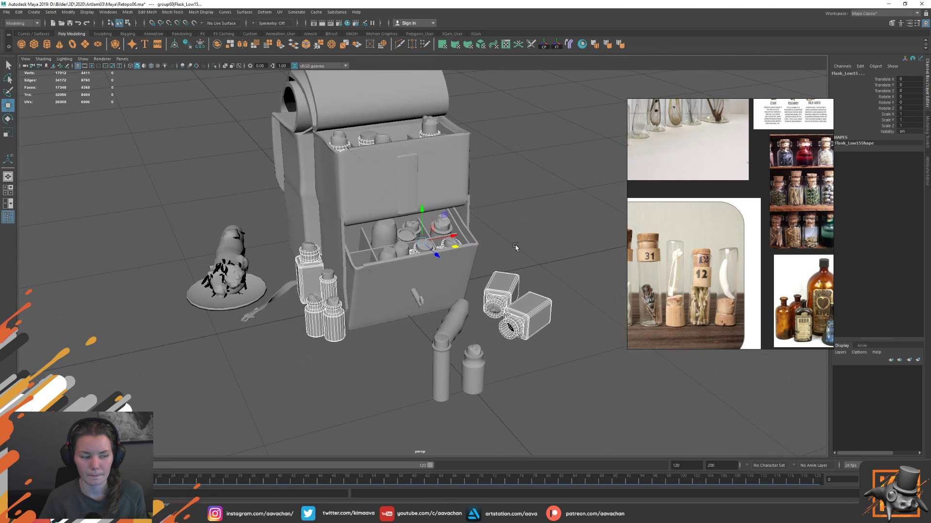
pyautogui.keyDown('shift'); pyautogui.moveTo(515, 247); pyautogui.dragTo(500, 350, button='right'); pyautogui.keyUp('shift')
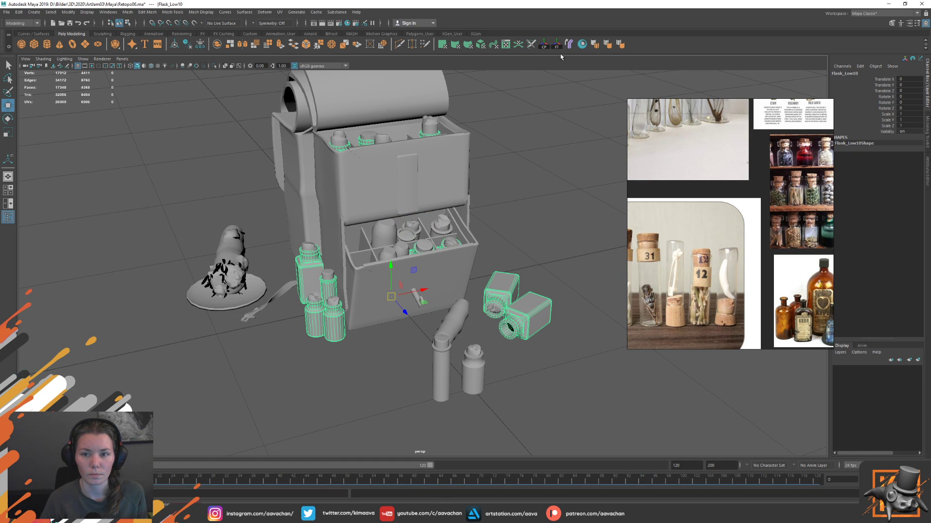
pyautogui.hotkey('alt', 'Tab')
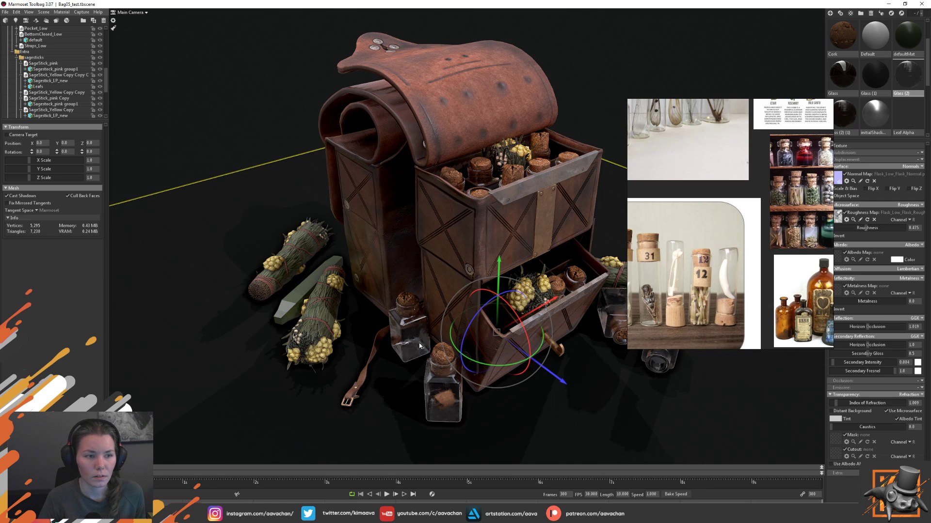
# - Inspect the FlasksMerge object and its default node in Marmoset's Scene outliner, then return to Maya
pyautogui.scroll(-1, 75, 100)
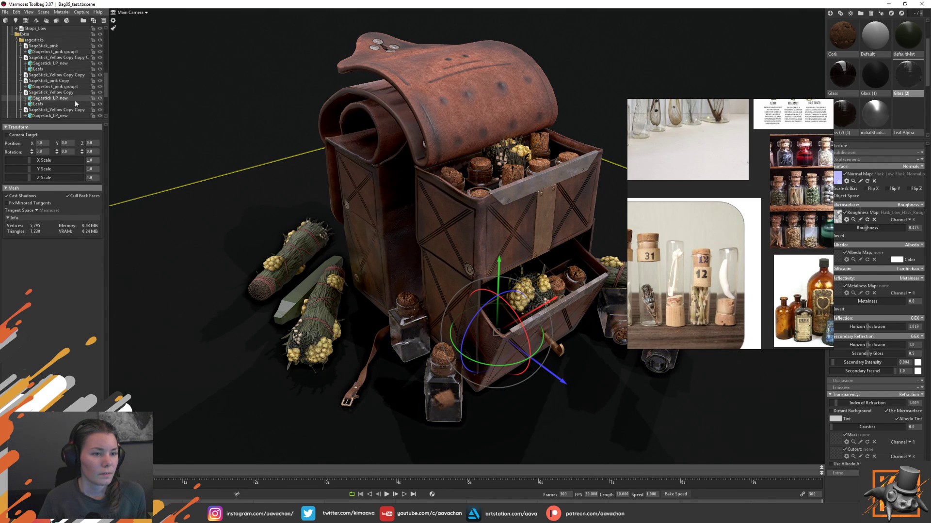
pyautogui.scroll(-1, 75, 100)
pyautogui.scroll(-2, 72, 100)
pyautogui.scroll(-1, 72, 101)
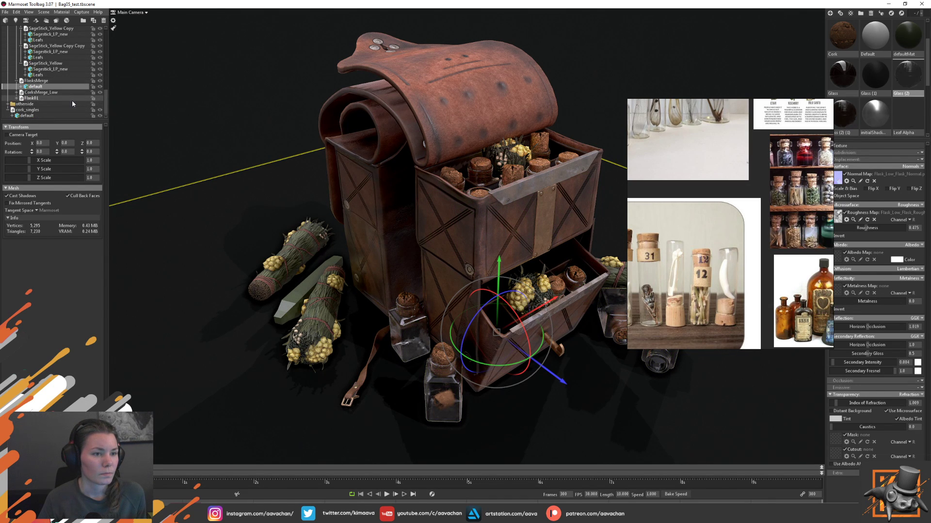
pyautogui.click(14, 81)
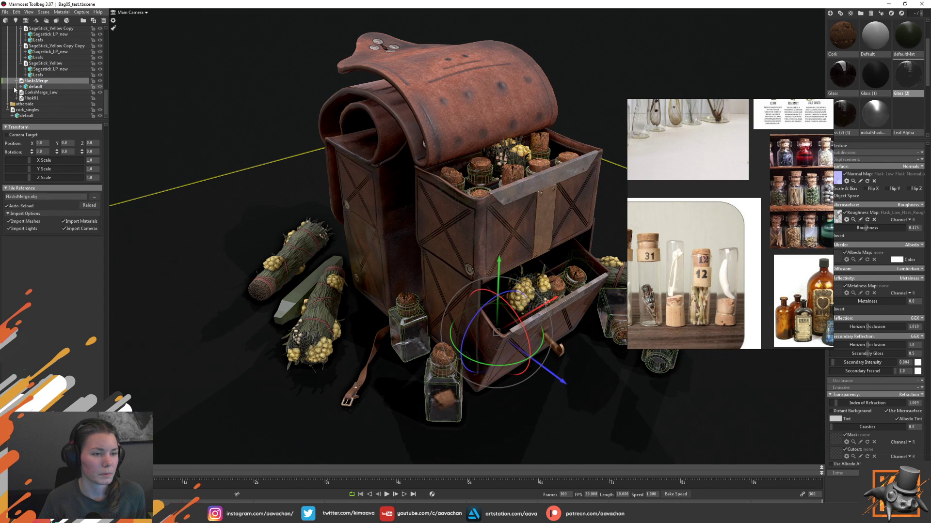
pyautogui.click(21, 86)
pyautogui.click(20, 87)
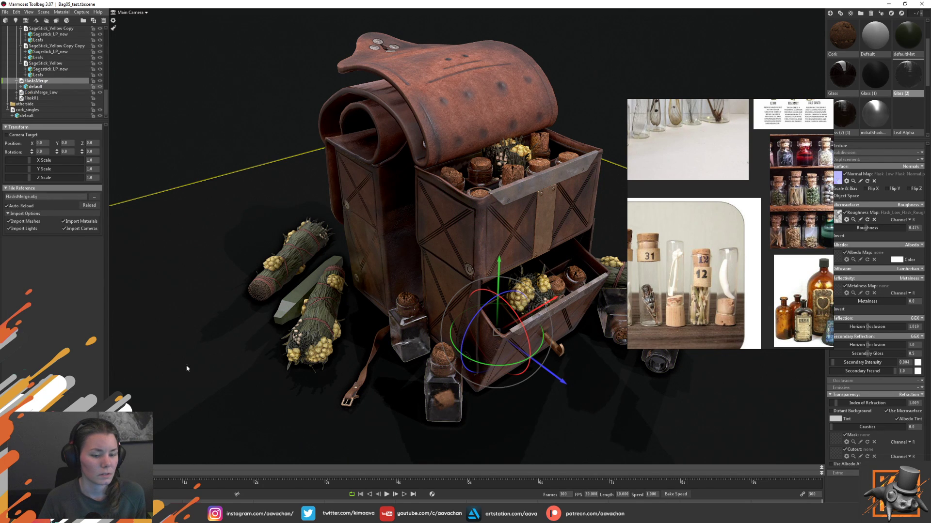
pyautogui.click(170, 479)
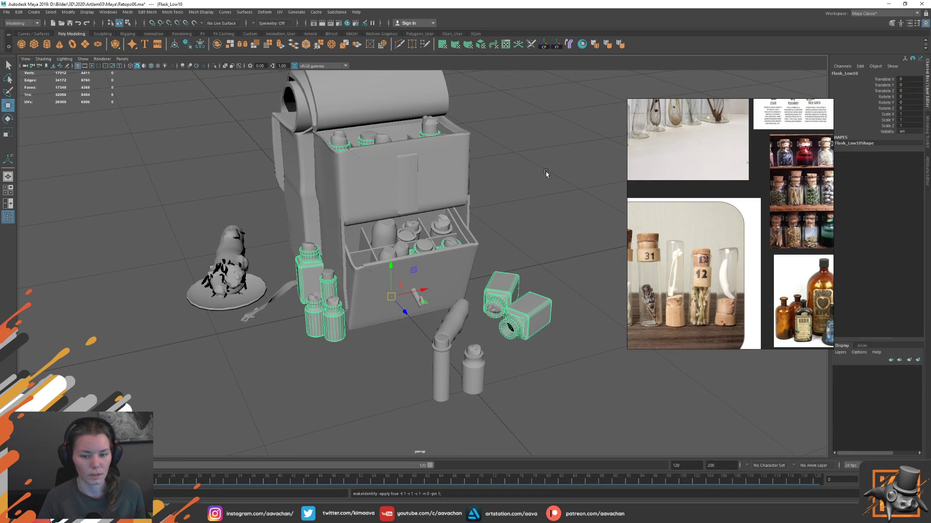
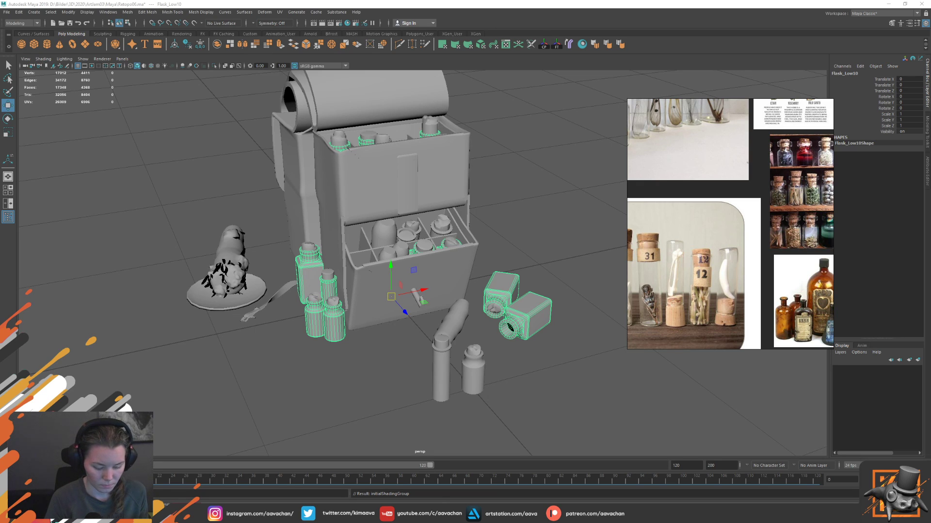
# - Name the merged flasks Flask_Marge and export them over FlasksMerge.obj, confirming the overwrite
pyautogui.write('Flask_Marge')
pyautogui.press('Return')
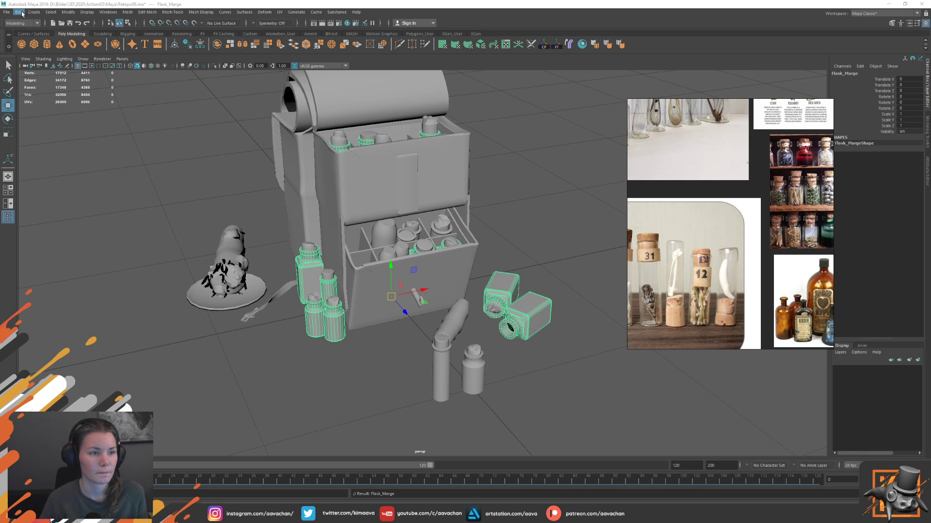
pyautogui.click(7, 11)
pyautogui.click(28, 107)
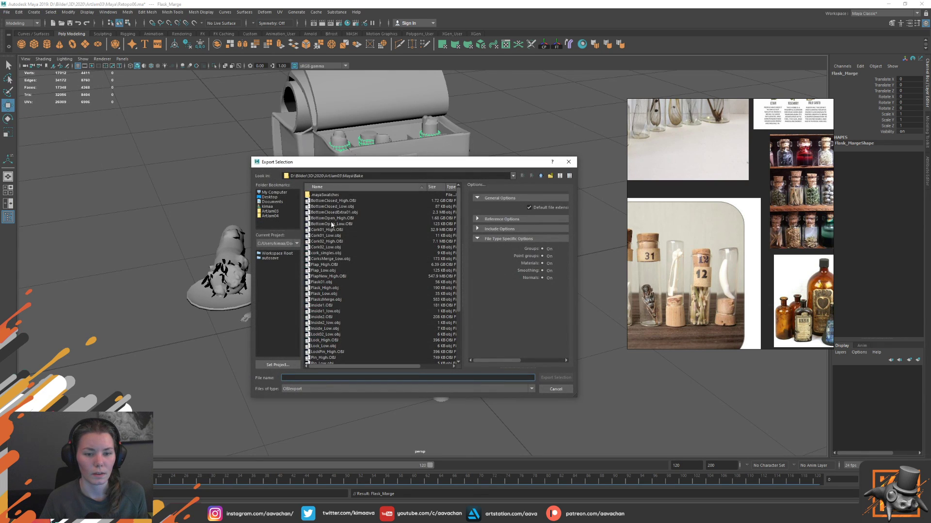
pyautogui.write('flask')
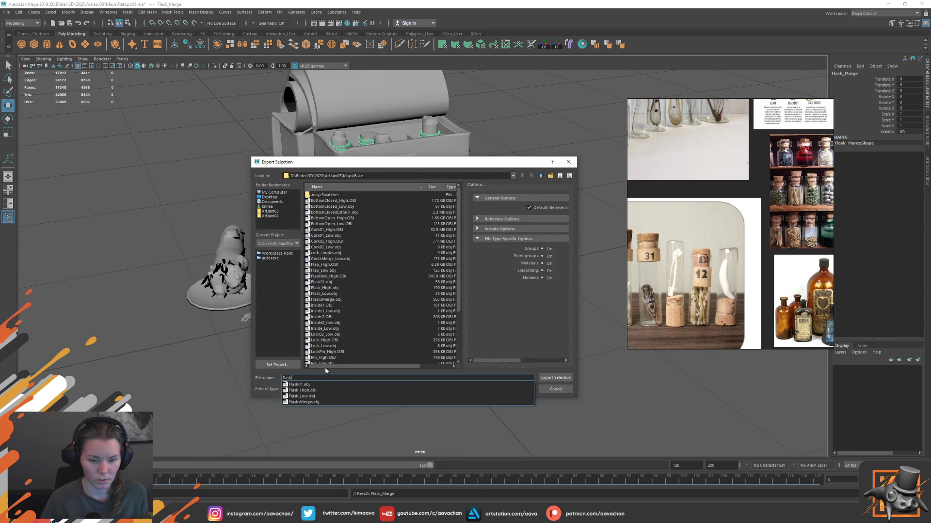
pyautogui.click(305, 402)
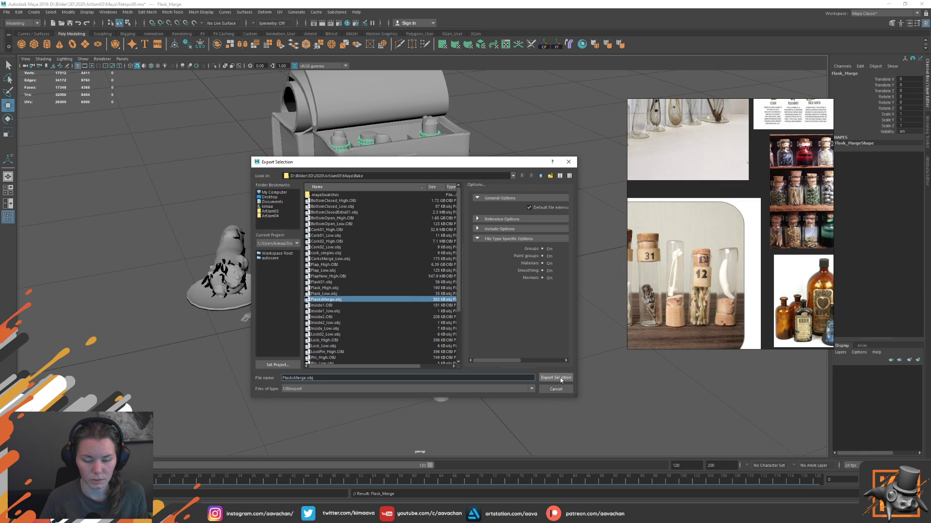
pyautogui.click(556, 378)
pyautogui.click(399, 291)
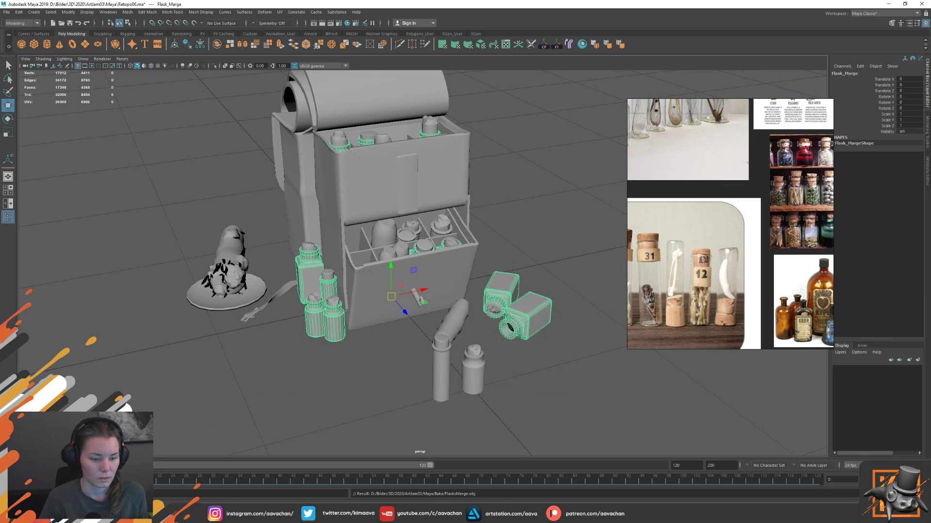
pyautogui.hotkey('alt', 'Tab')
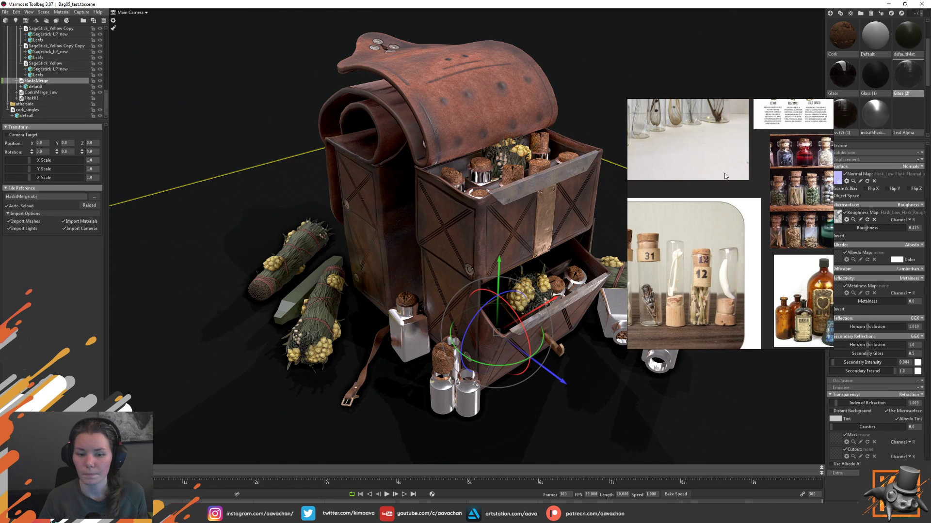
# - Deselect FlasksMerge and move the reference board off the glass bottles, then return to Maya
pyautogui.click(529, 397)
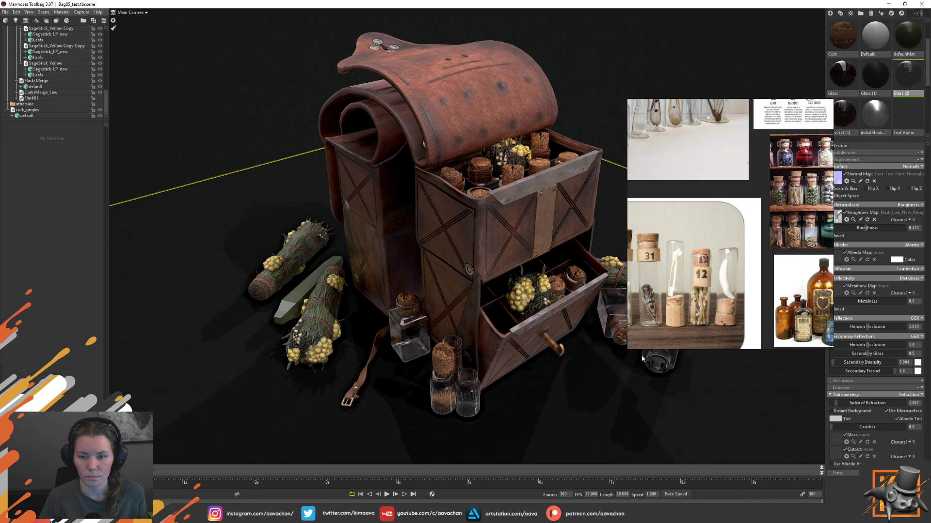
pyautogui.moveTo(725, 220); pyautogui.dragTo(745, 139)
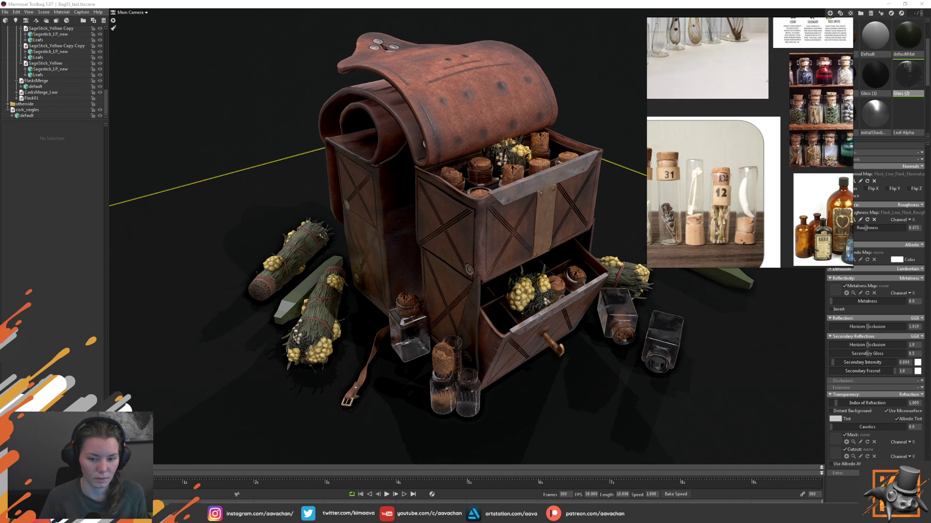
pyautogui.click(167, 480)
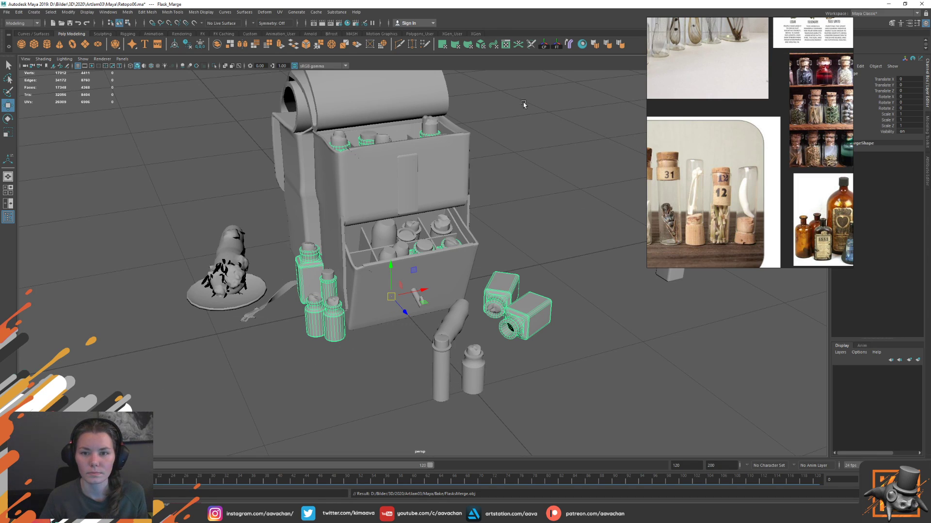
# - Delete the top faces and a ring of side faces from the left flask
pyautogui.click(507, 45)
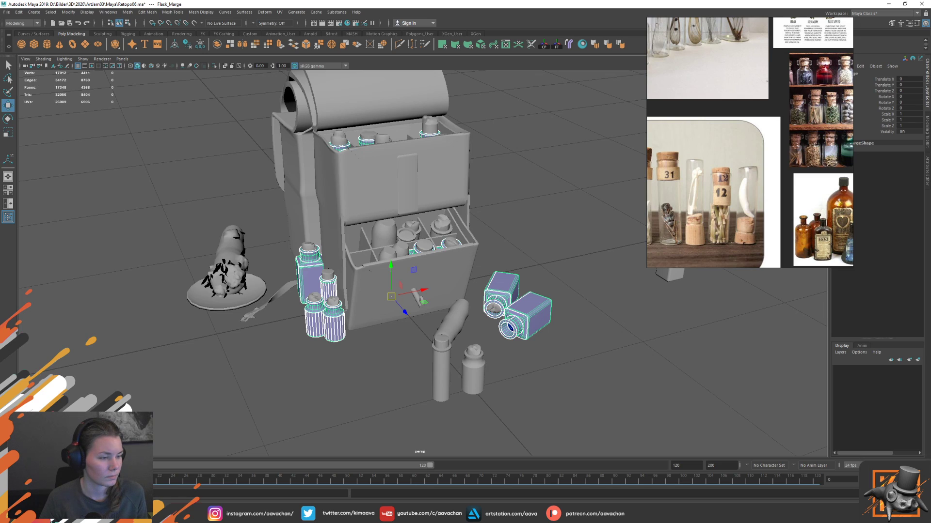
pyautogui.press('F11')
pyautogui.click(309, 259)
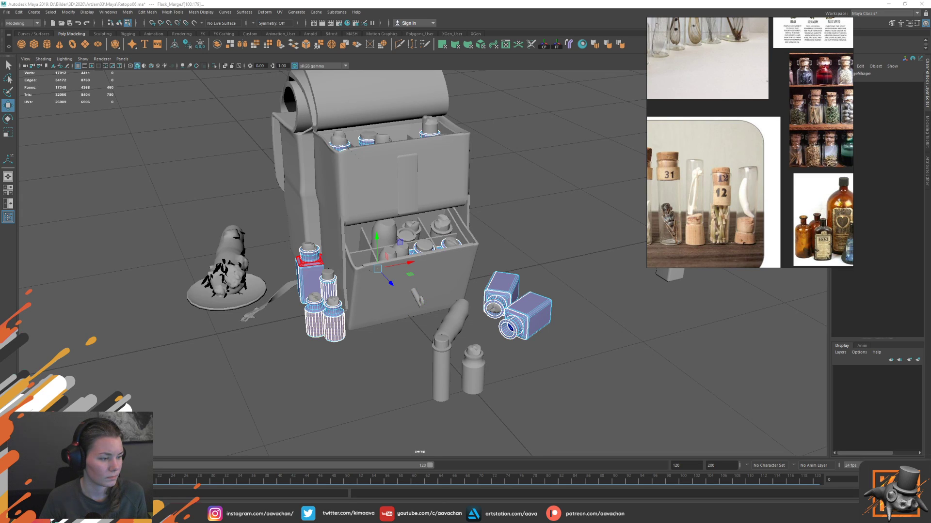
pyautogui.press('Delete')
pyautogui.click(313, 310)
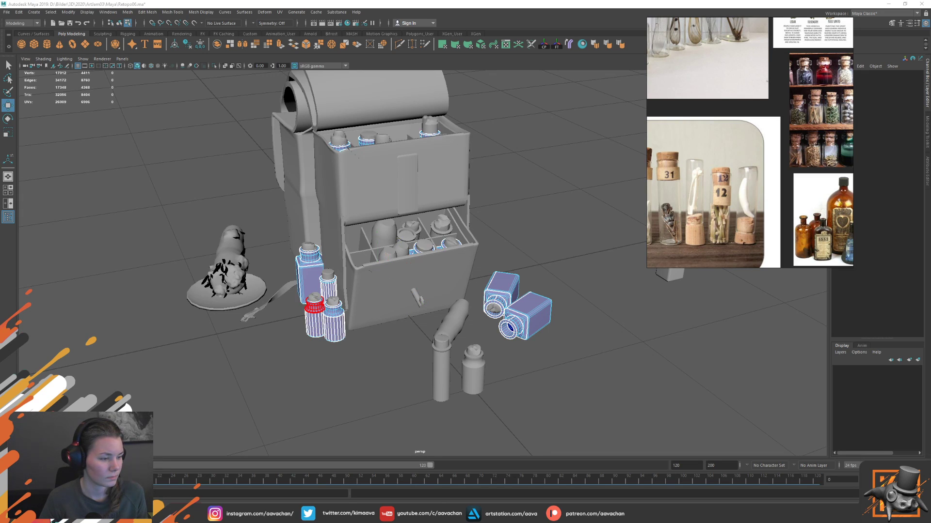
pyautogui.doubleClick(305, 281)
pyautogui.press('Delete')
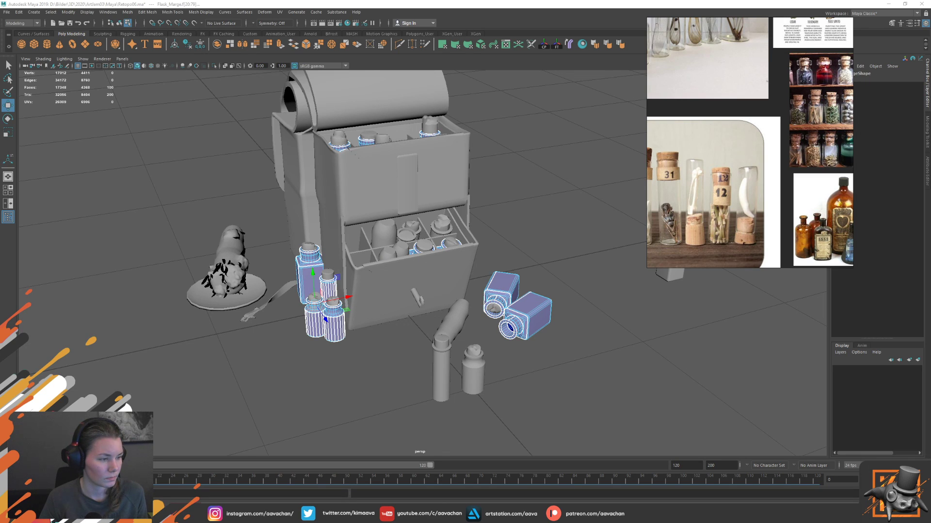
pyautogui.moveTo(314, 321); pyautogui.dragTo(315, 339, button='right')
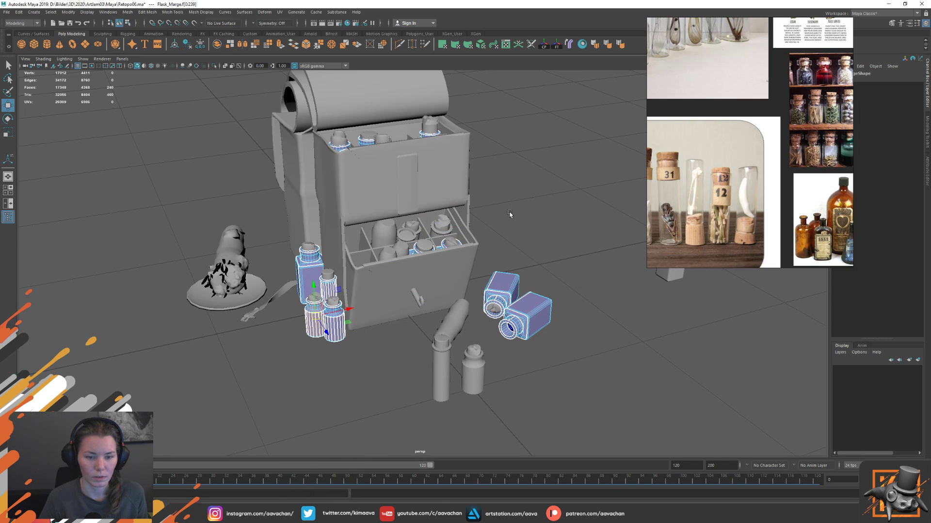
# - Project cylindrical UVs onto the flask faces, including the middle flask
pyautogui.click(456, 47)
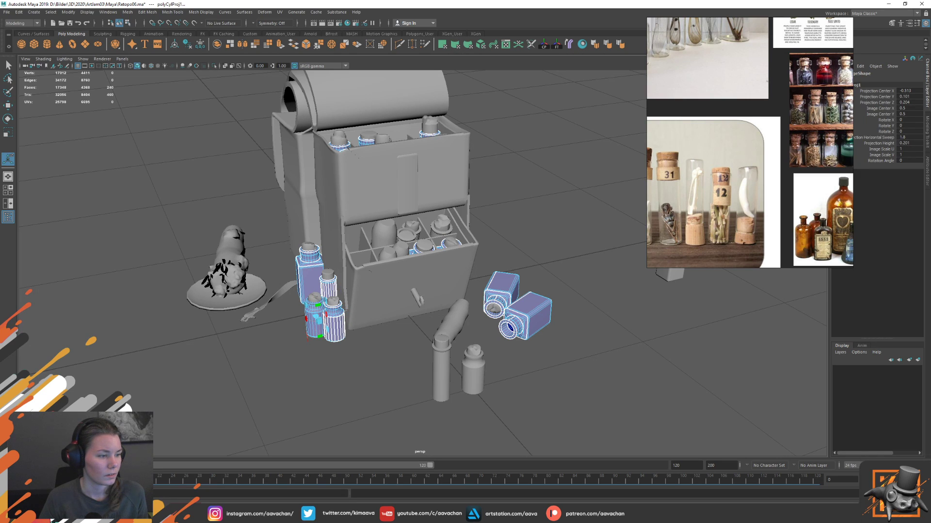
pyautogui.press('w')
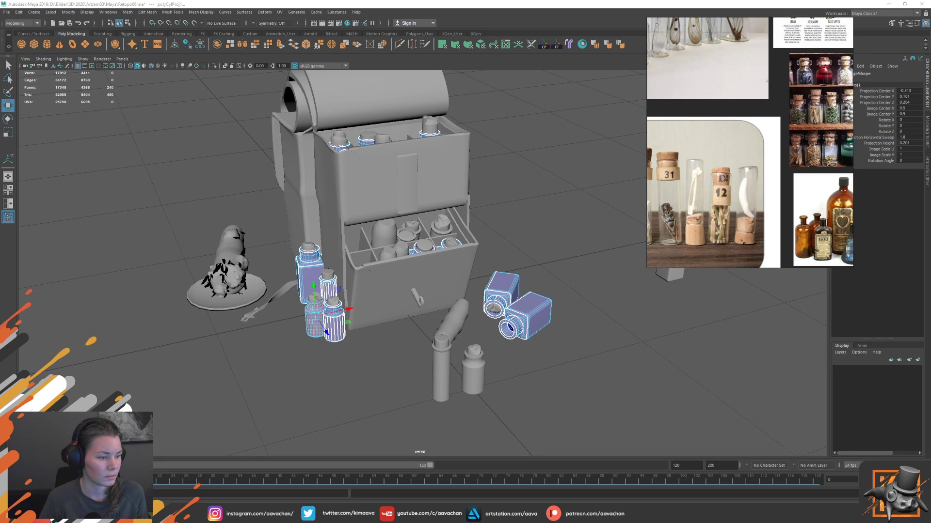
pyautogui.click(338, 328)
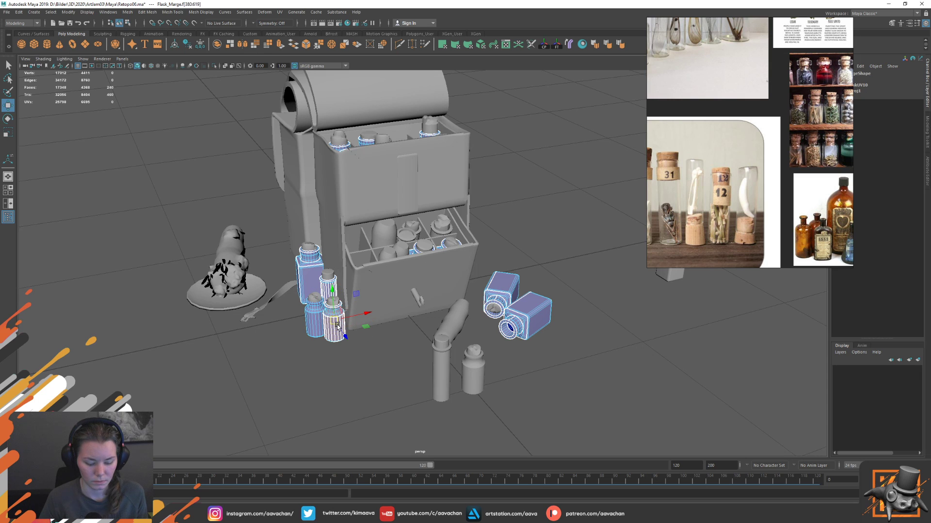
pyautogui.click(332, 287)
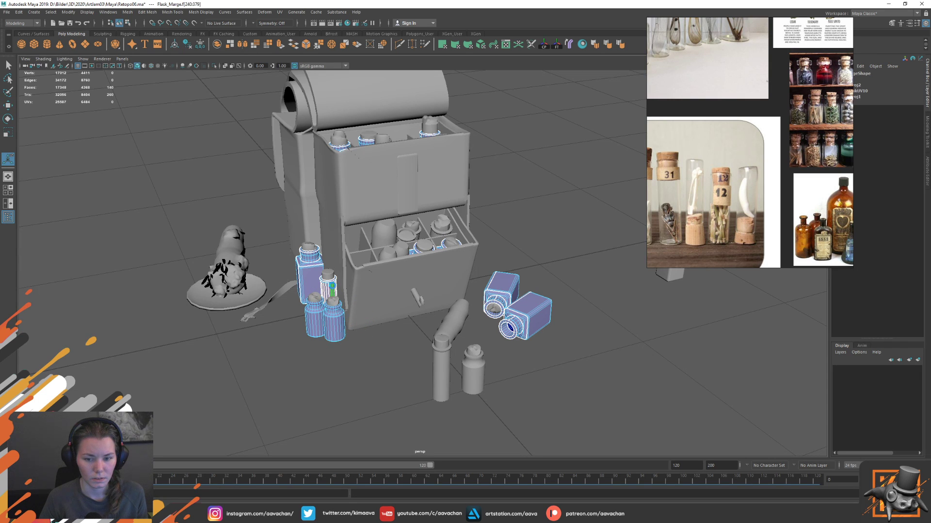
pyautogui.keyDown('alt'); pyautogui.moveTo(407, 339); pyautogui.dragTo(406, 256); pyautogui.keyUp('alt')
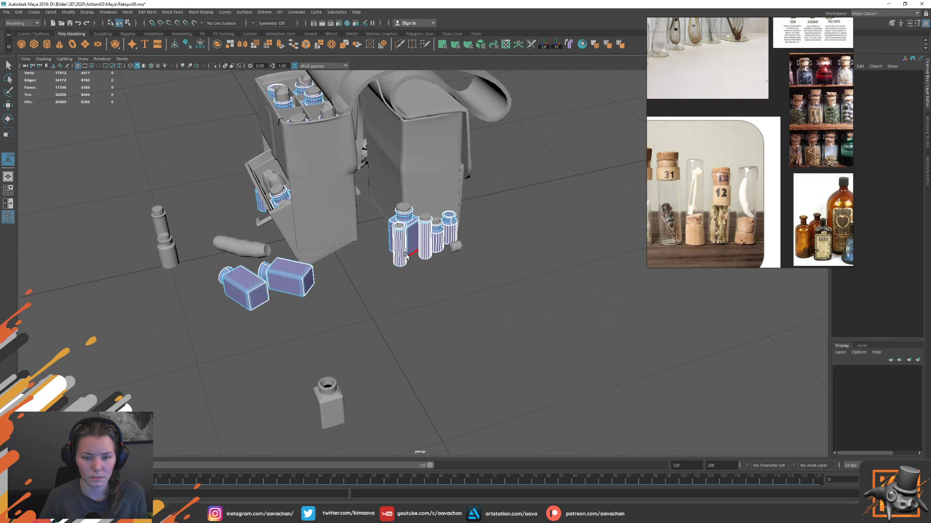
pyautogui.doubleClick(433, 241)
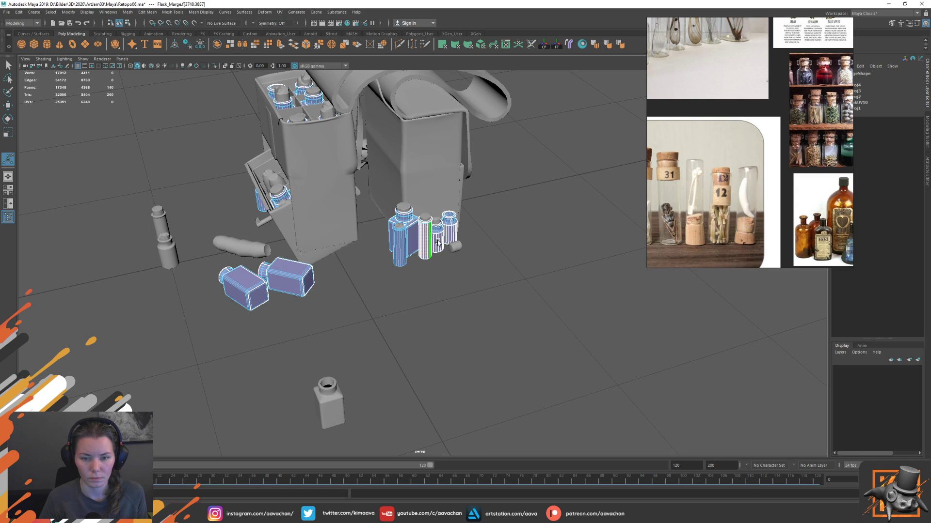
pyautogui.press('g')
pyautogui.press('g')
pyautogui.press('g')
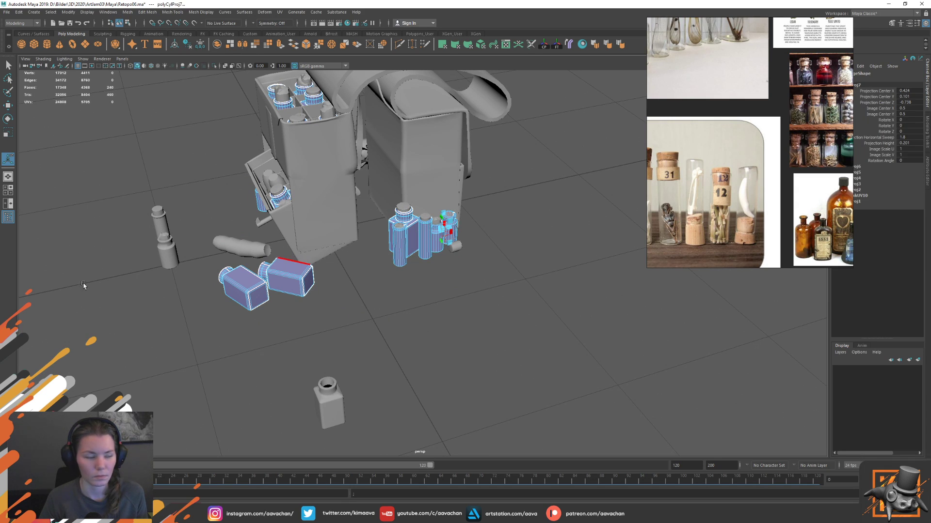
# - Work the flask face selection with scale and move, then return to object selection
pyautogui.press('F11')
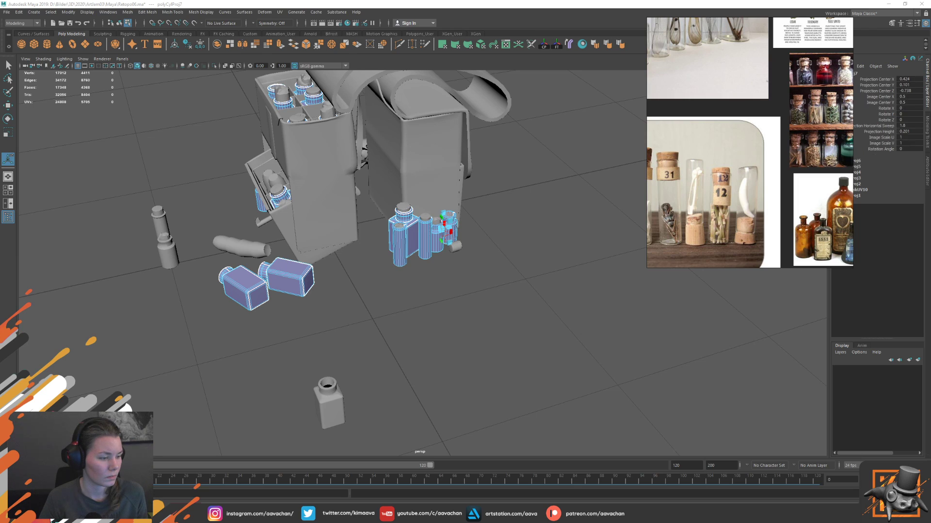
pyautogui.press('r')
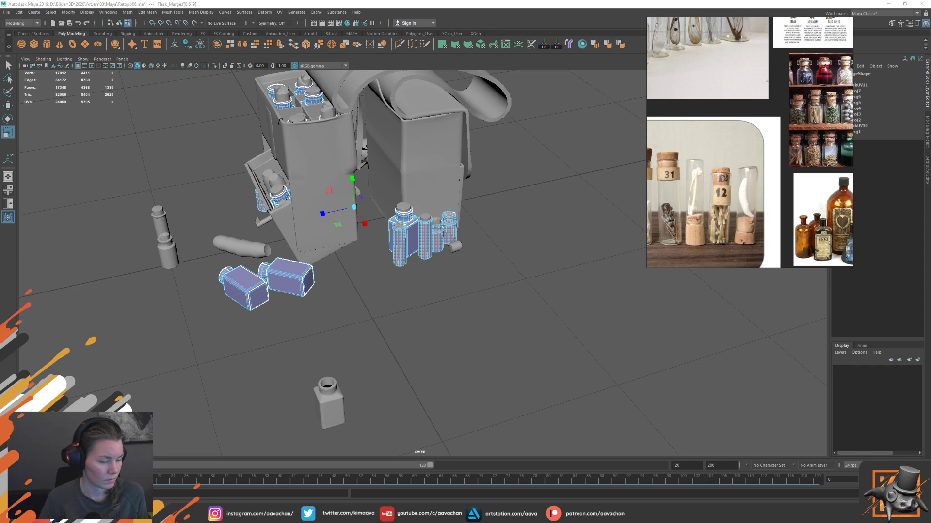
pyautogui.press('w')
pyautogui.press('r')
pyautogui.press('w')
pyautogui.press('Escape')
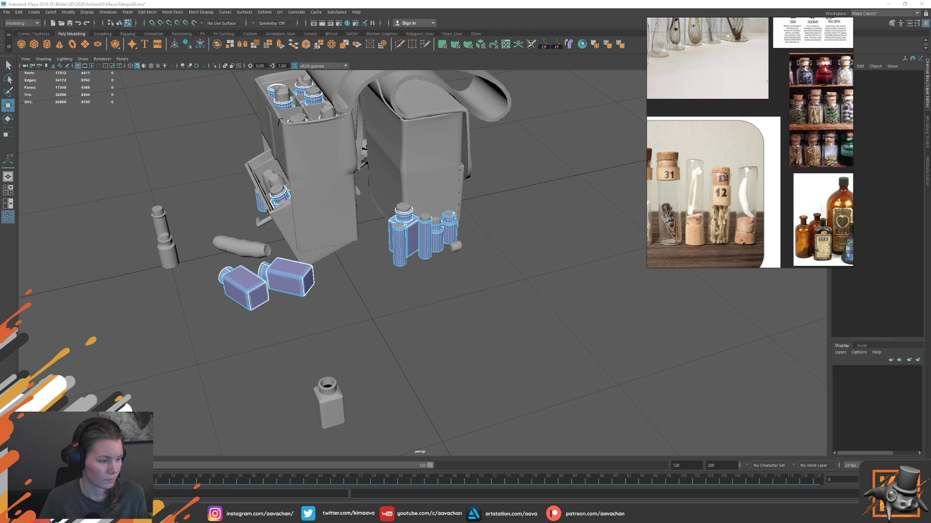
pyautogui.hotkey('ctrl', 'z')
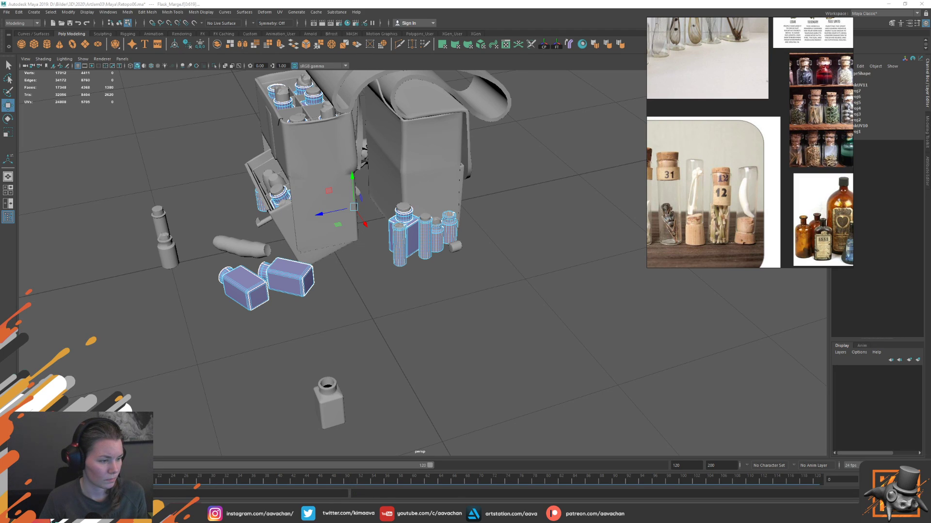
pyautogui.press('r')
pyautogui.press('w')
pyautogui.rightClick(354, 282)
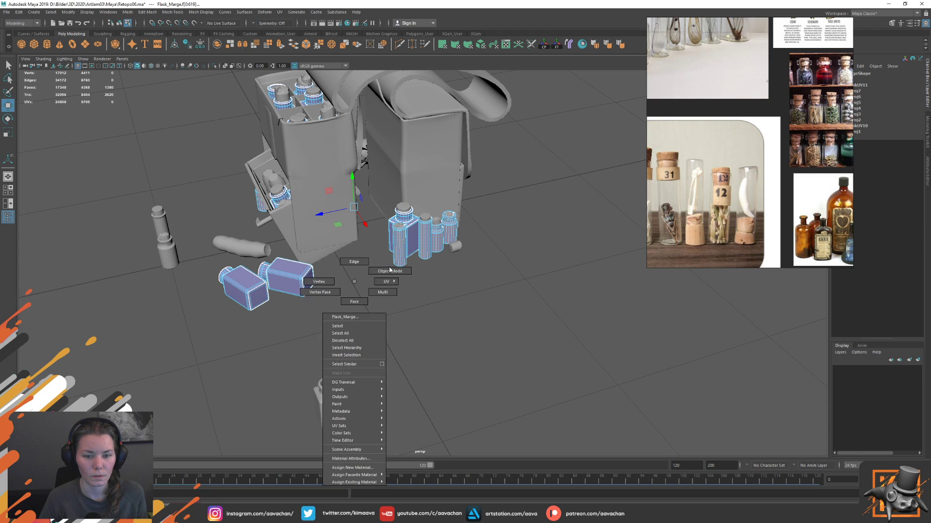
pyautogui.click(390, 270)
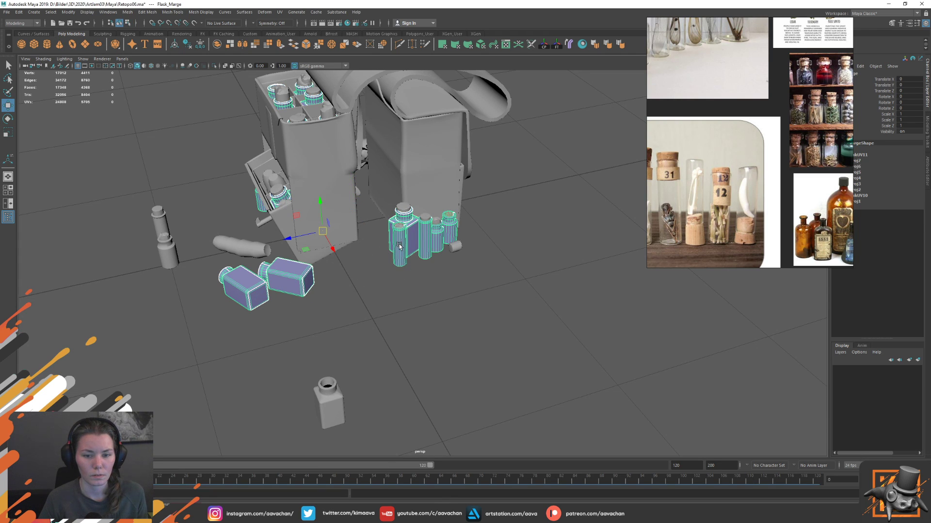
pyautogui.keyDown('alt'); pyautogui.moveTo(399, 246); pyautogui.dragTo(338, 241); pyautogui.keyUp('alt')
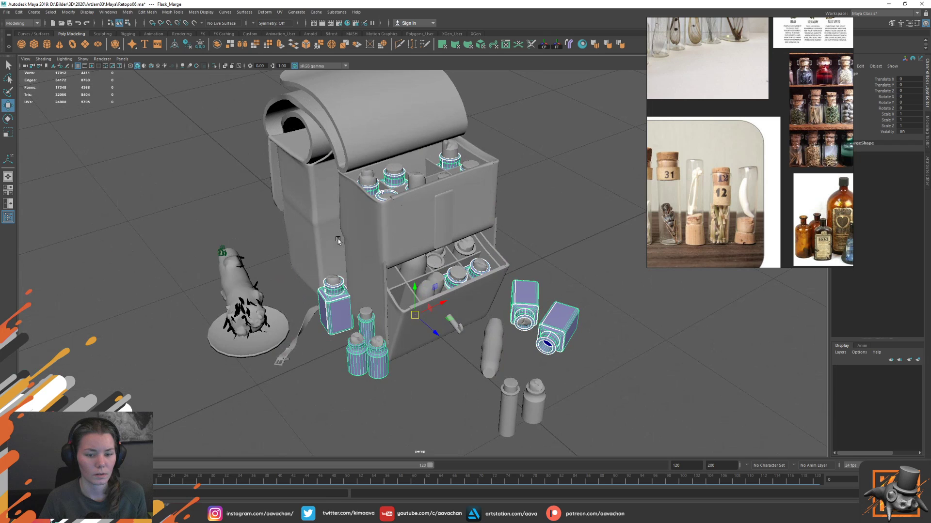
# - Export the selected flasks over FlasksMerge.obj, accepting the overwrite
pyautogui.click(7, 12)
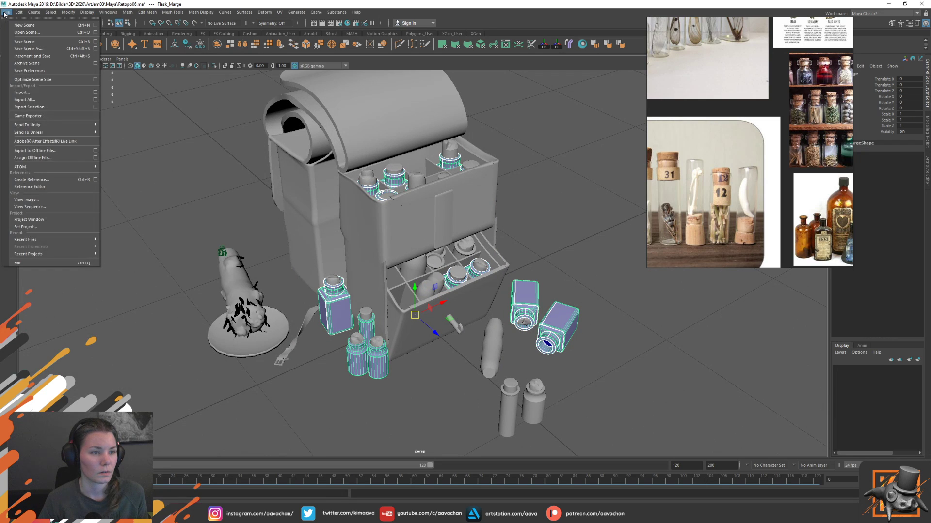
pyautogui.click(34, 108)
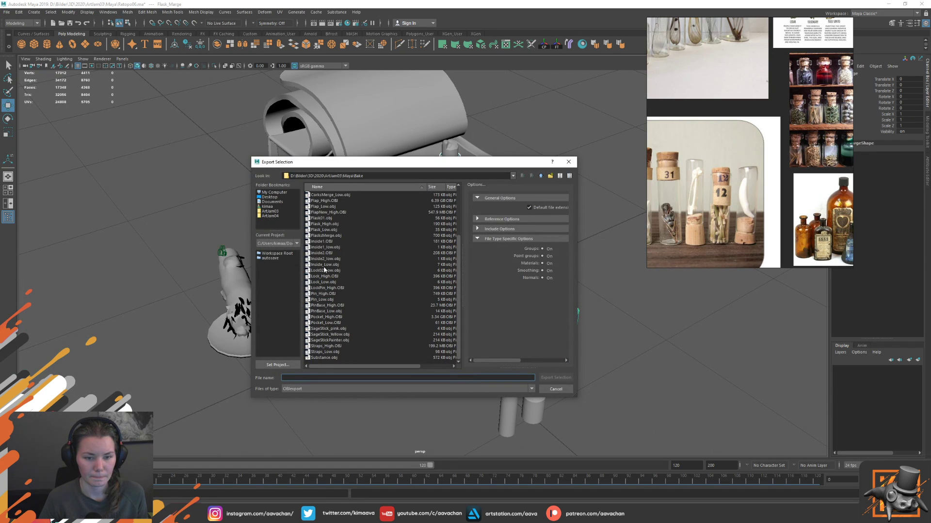
pyautogui.click(329, 238)
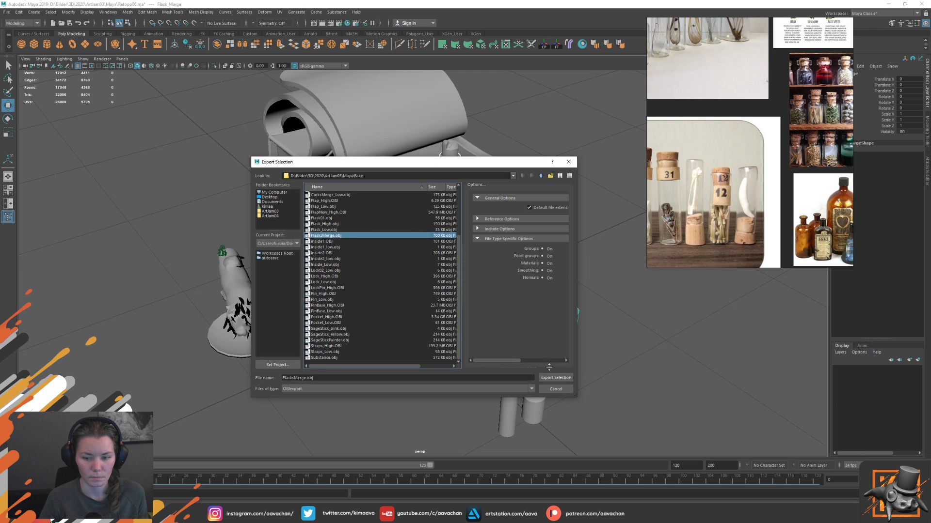
pyautogui.click(555, 378)
pyautogui.click(403, 295)
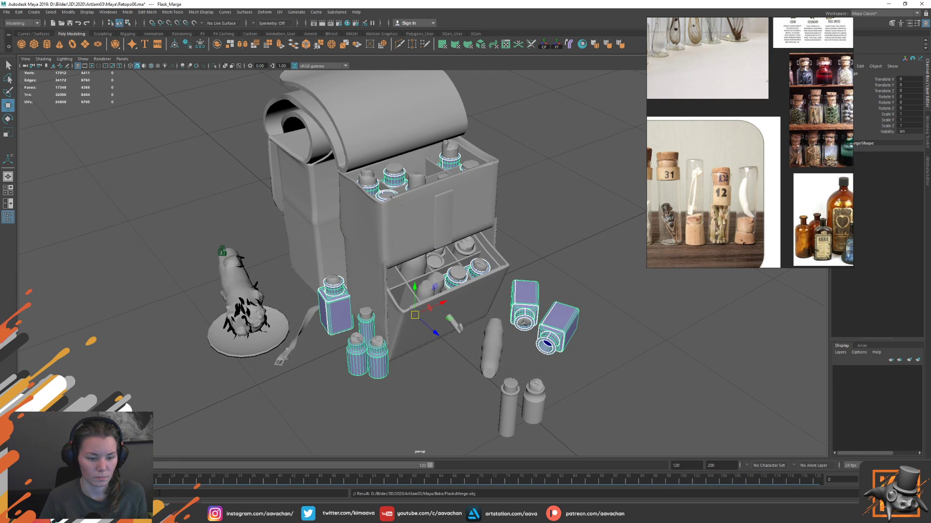
pyautogui.hotkey('alt', 'Tab')
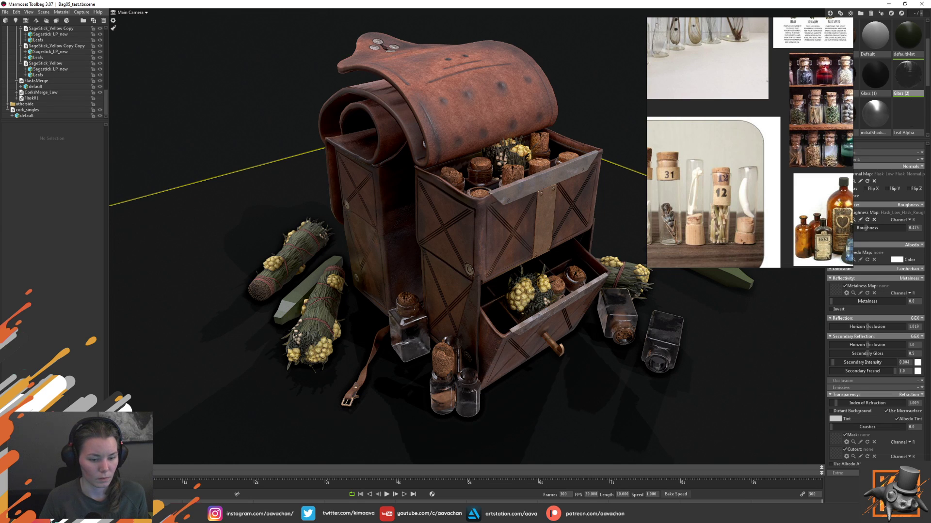
# - Return to the Maya scene after reviewing the textured backpack in Marmoset
pyautogui.click(208, 480)
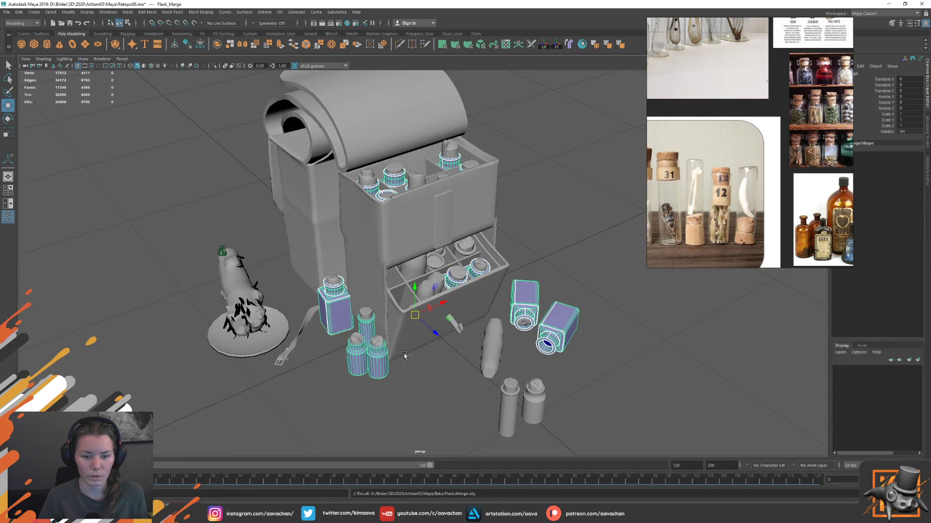
# - Rotate the front bottle's cork around its vertical axis
pyautogui.click(365, 316)
pyautogui.click(401, 402)
pyautogui.scroll(2, 362, 400)
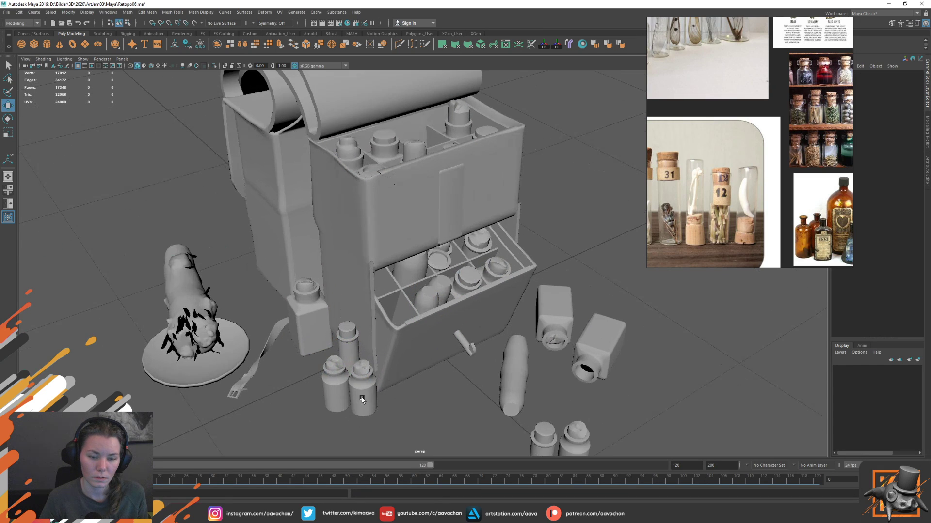
pyautogui.click(359, 367)
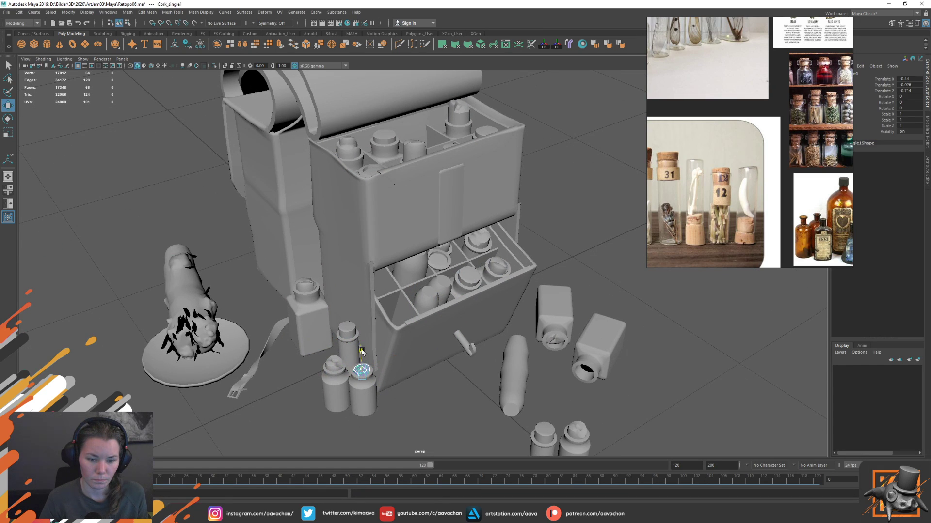
pyautogui.press('e')
pyautogui.moveTo(383, 391); pyautogui.dragTo(473, 347)
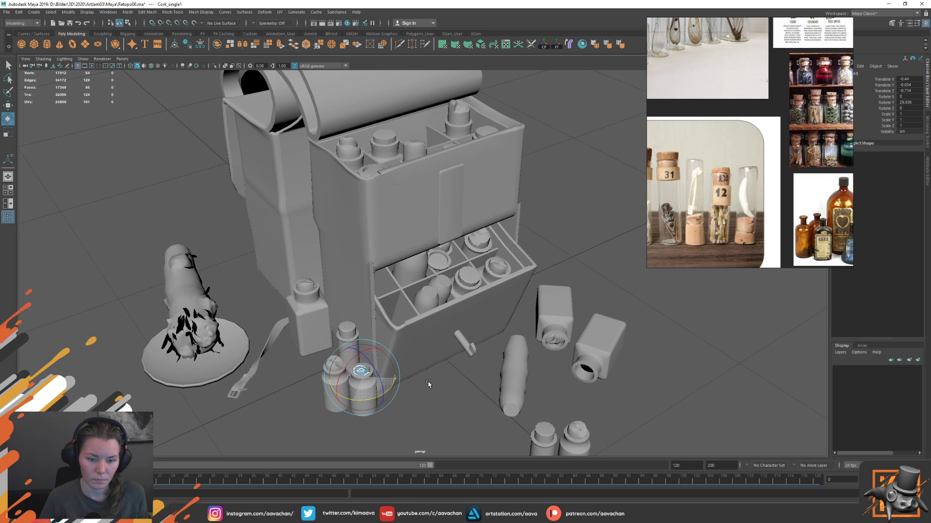
pyautogui.press('w')
pyautogui.click(458, 382)
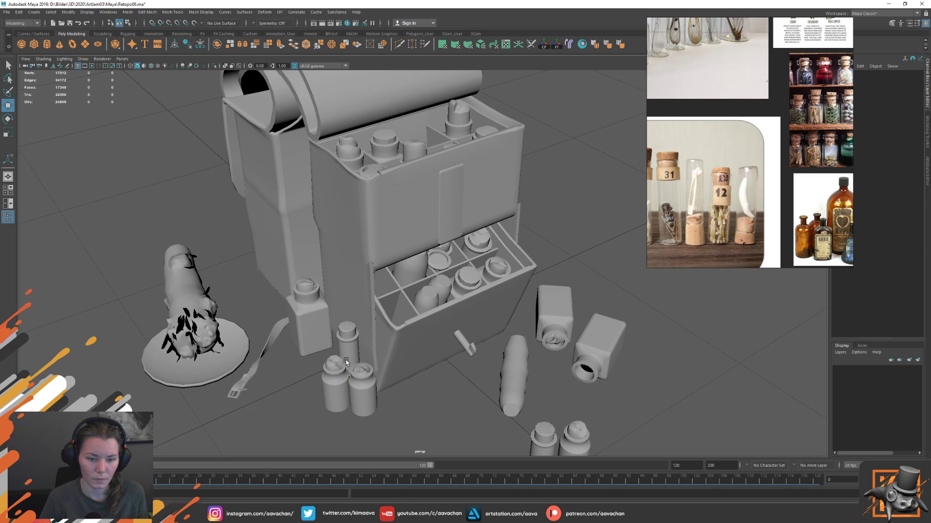
# - Combine the corks on the tall, left, middle, third and lying bottles into one mesh
pyautogui.click(346, 363)
pyautogui.click(344, 328)
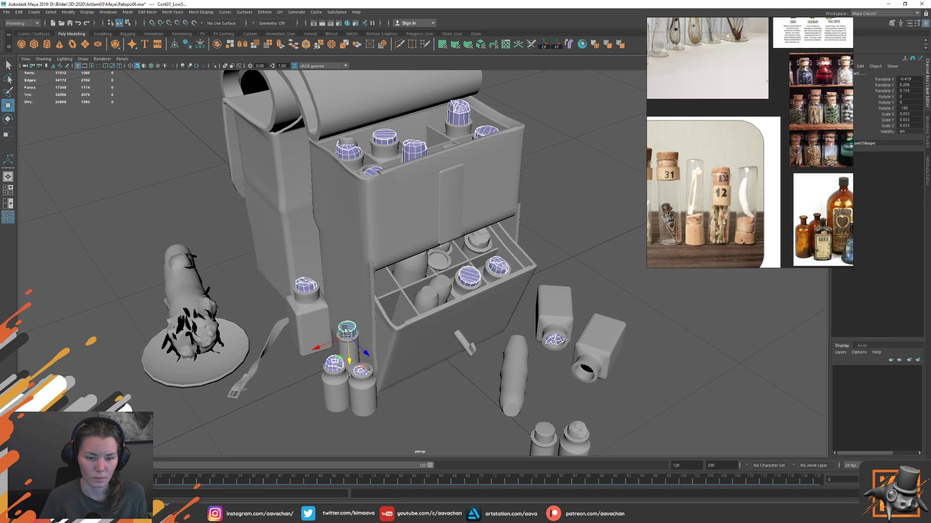
pyautogui.moveTo(538, 314)
pyautogui.keyDown('alt'); pyautogui.mouseDown()
pyautogui.moveTo(478, 312)
pyautogui.moveTo(429, 287)
pyautogui.mouseUp(); pyautogui.keyUp('alt')
pyautogui.keyDown('shift'); pyautogui.click(387, 215); pyautogui.keyUp('shift')
pyautogui.keyDown('shift'); pyautogui.click(422, 209); pyautogui.keyUp('shift')
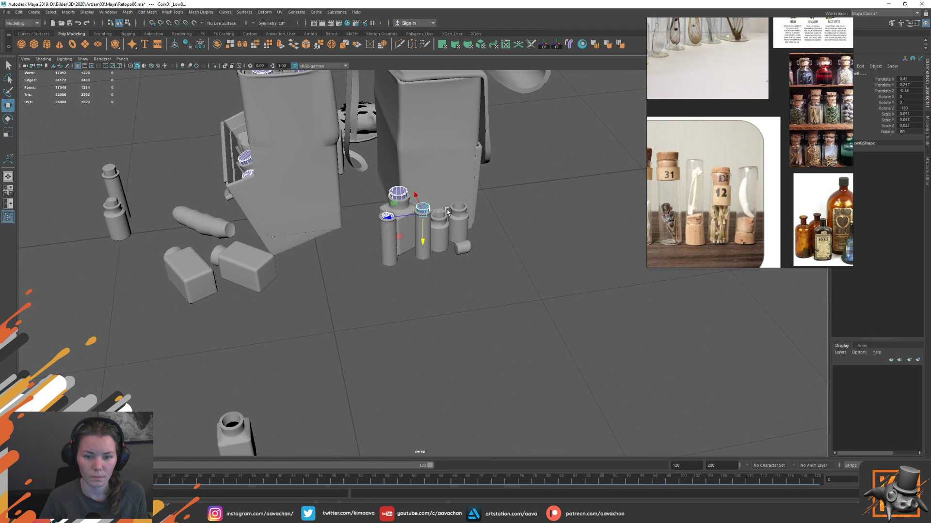
pyautogui.keyDown('shift'); pyautogui.click(440, 214); pyautogui.keyUp('shift')
pyautogui.keyDown('shift'); pyautogui.click(461, 247); pyautogui.keyUp('shift')
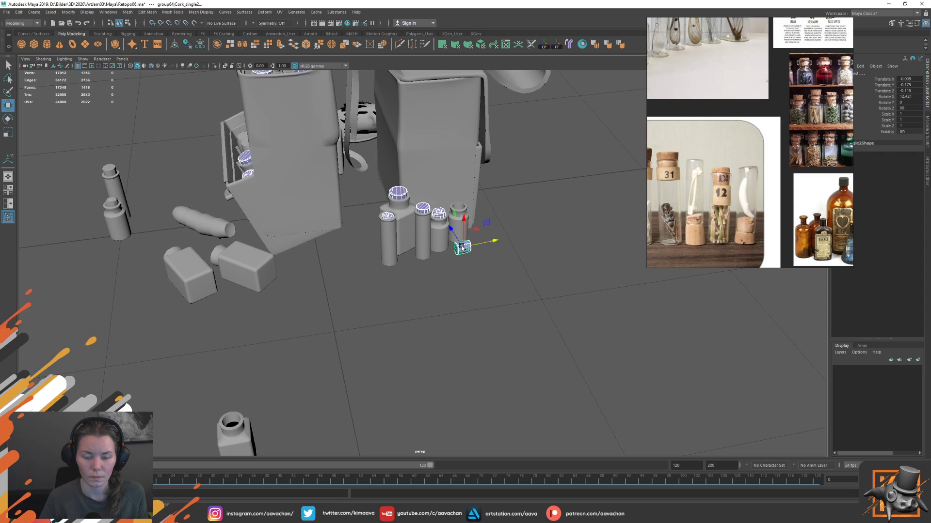
pyautogui.keyDown('shift'); pyautogui.rightClick(518, 208); pyautogui.keyUp('shift')
pyautogui.keyDown('shift'); pyautogui.moveTo(521, 244); pyautogui.dragTo(508, 340, button='right'); pyautogui.keyUp('shift')
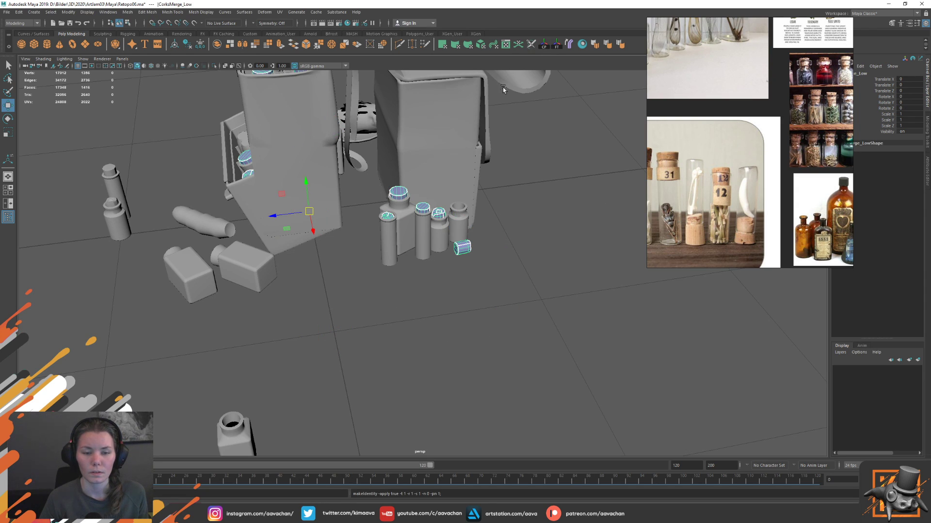
# - Add cork copies to the lower drawer slots, freeze their transforms, and set world move axes
pyautogui.keyDown('alt'); pyautogui.moveTo(348, 274); pyautogui.dragTo(460, 218); pyautogui.keyUp('alt')
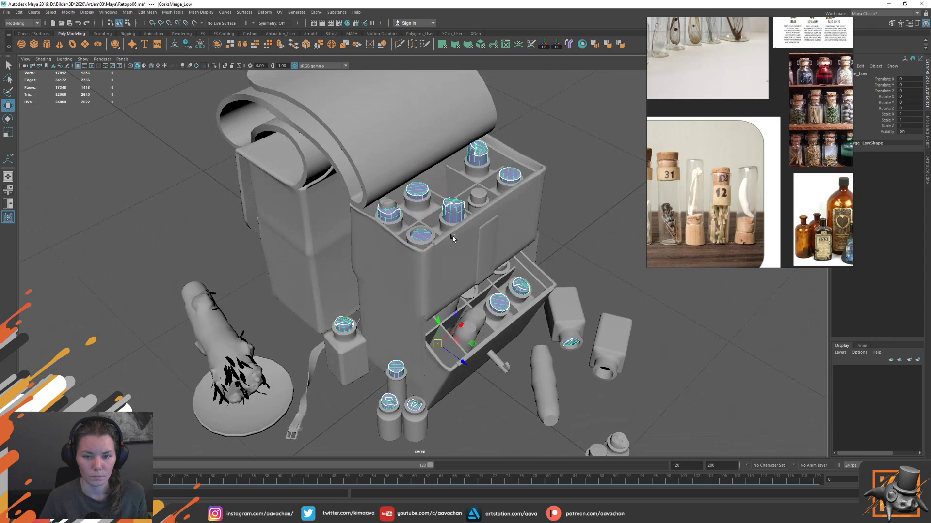
pyautogui.click(478, 196)
pyautogui.hotkey('ctrl', 'shift', 'f')
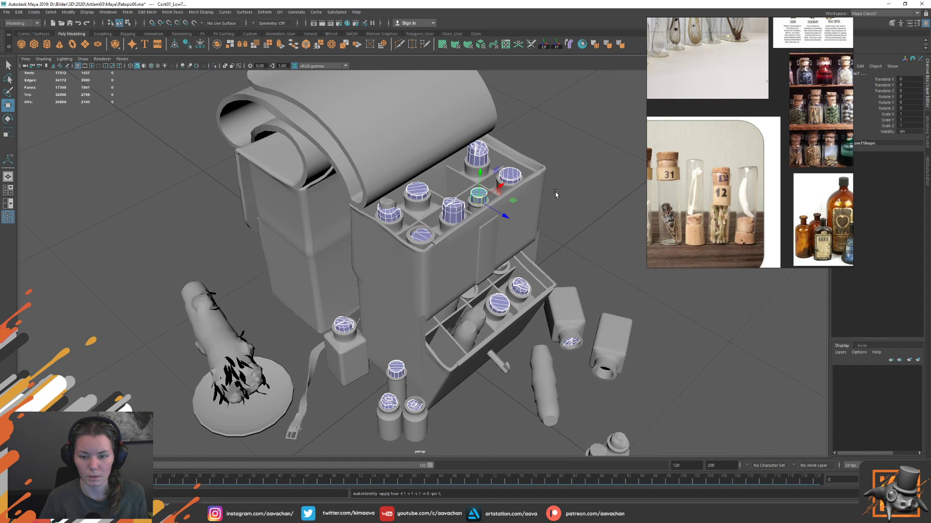
pyautogui.keyDown('alt'); pyautogui.moveTo(548, 238); pyautogui.dragTo(553, 244); pyautogui.keyUp('alt')
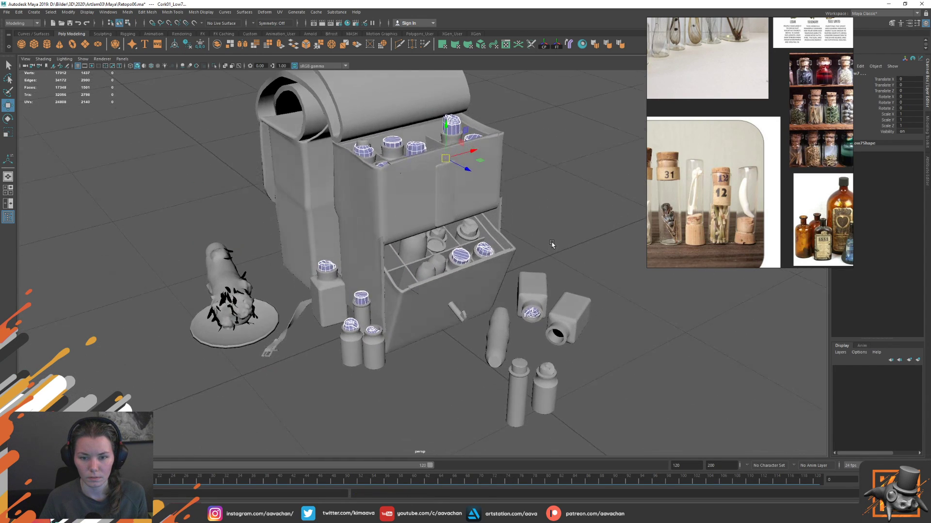
pyautogui.scroll(3, 478, 224)
pyautogui.click(487, 213)
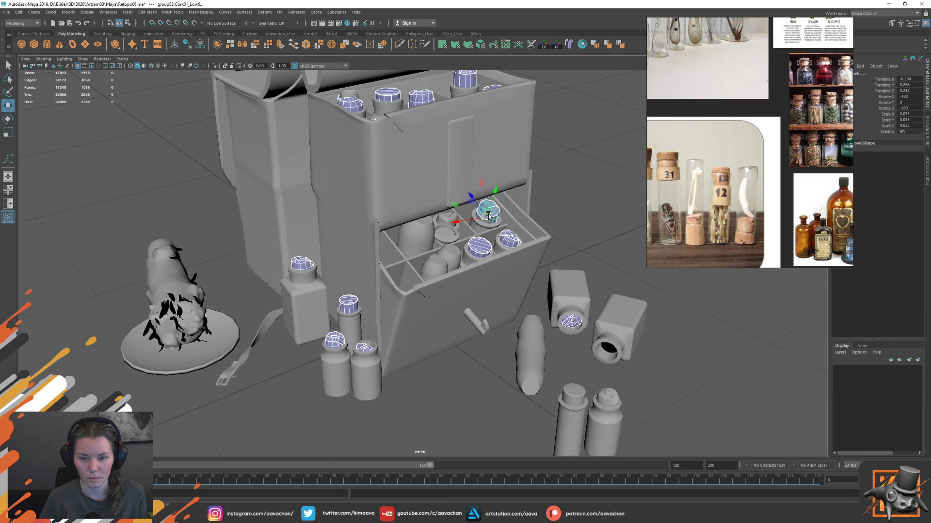
pyautogui.click(445, 218)
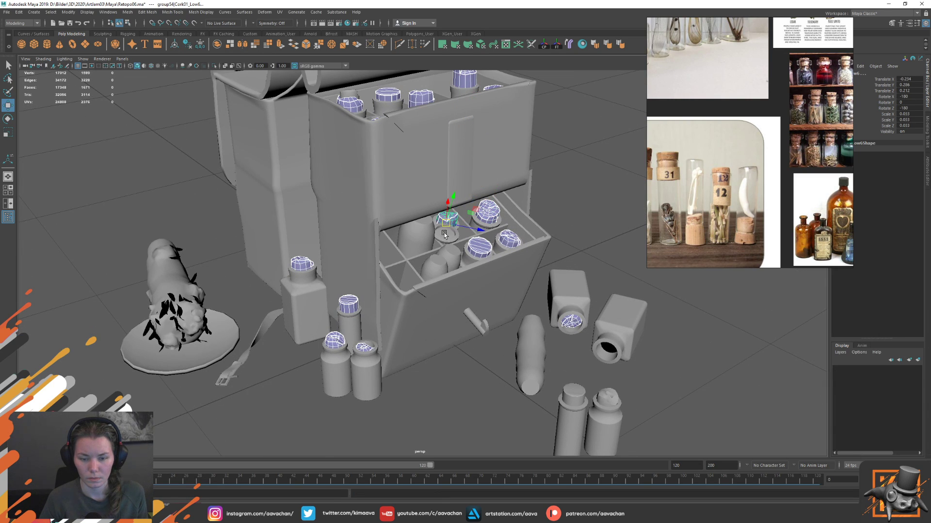
pyautogui.click(445, 235)
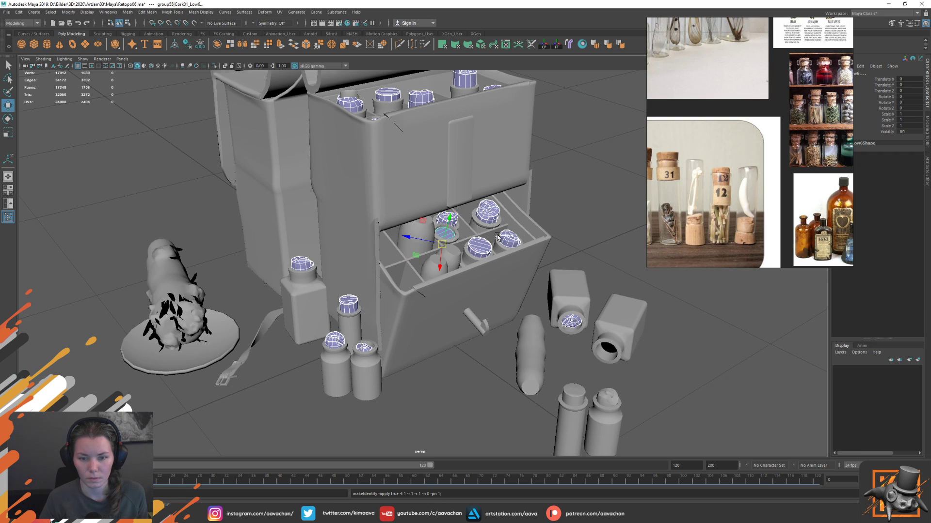
pyautogui.hotkey('ctrl', 'z')
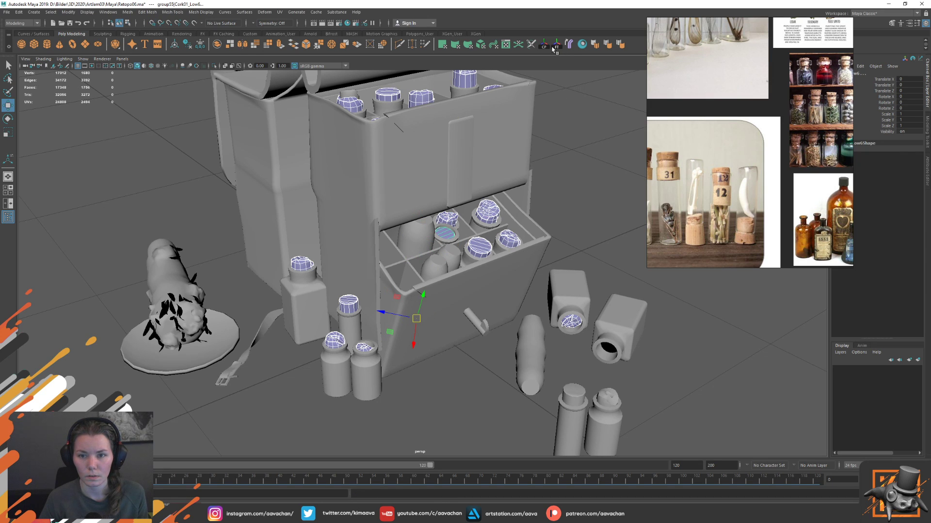
pyautogui.click(553, 49)
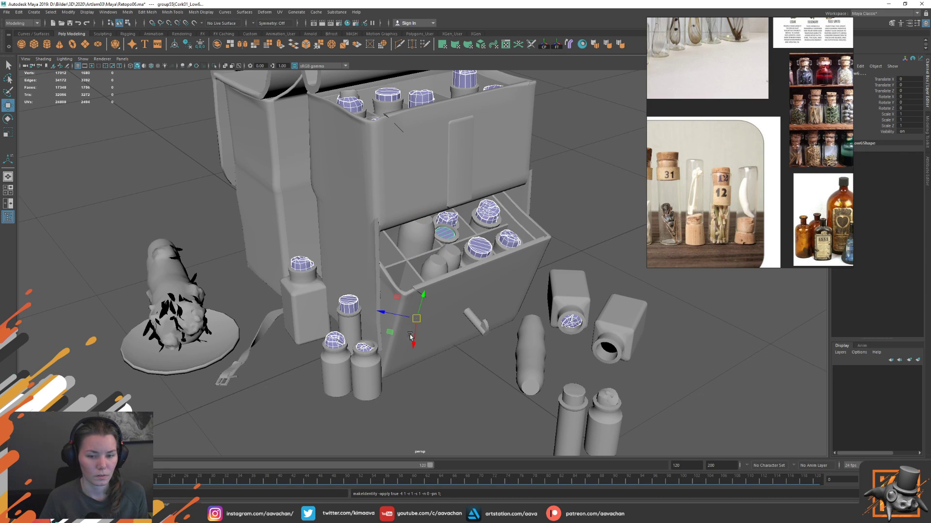
pyautogui.moveTo(428, 324); pyautogui.dragTo(389, 329)
pyautogui.click(389, 329)
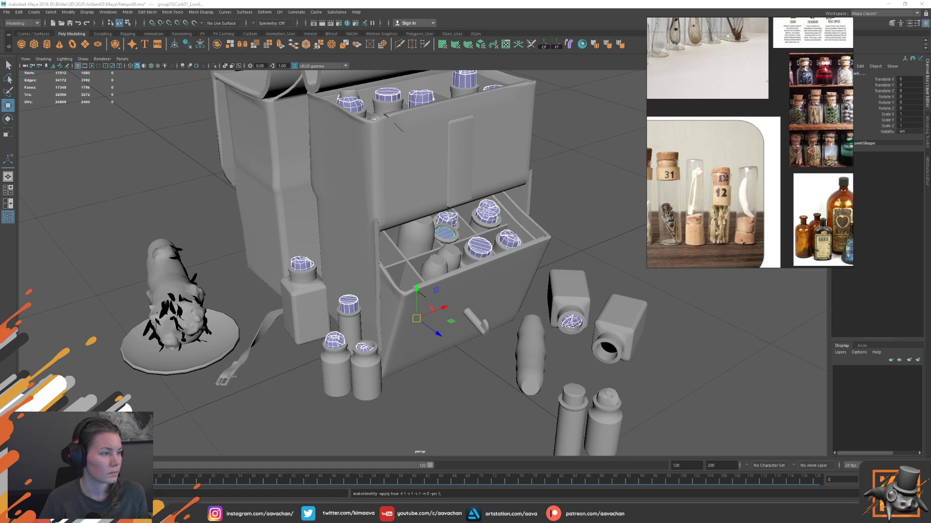
# - Export the combined corks over CorksMerge_Low.obj, confirming the replacement
pyautogui.click(4, 13)
pyautogui.click(49, 108)
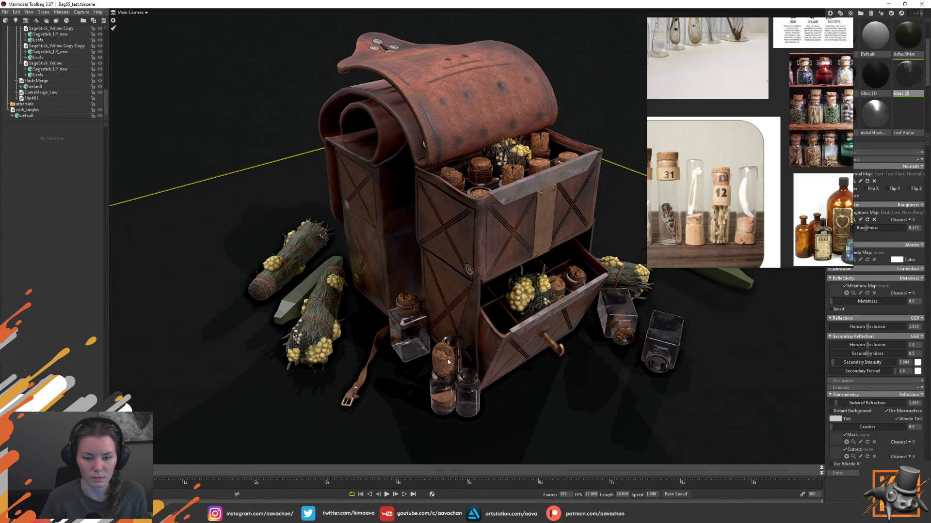
pyautogui.click(448, 361)
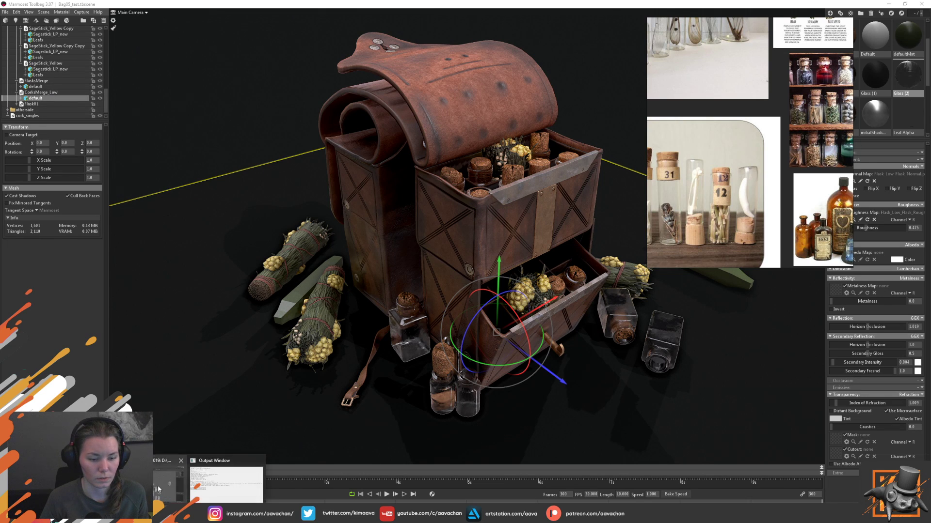
pyautogui.click(158, 489)
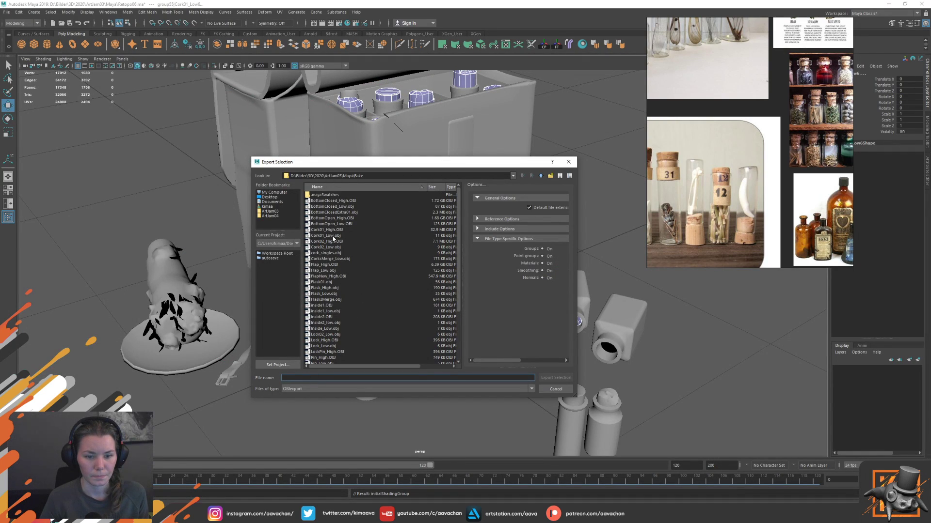
pyautogui.click(330, 261)
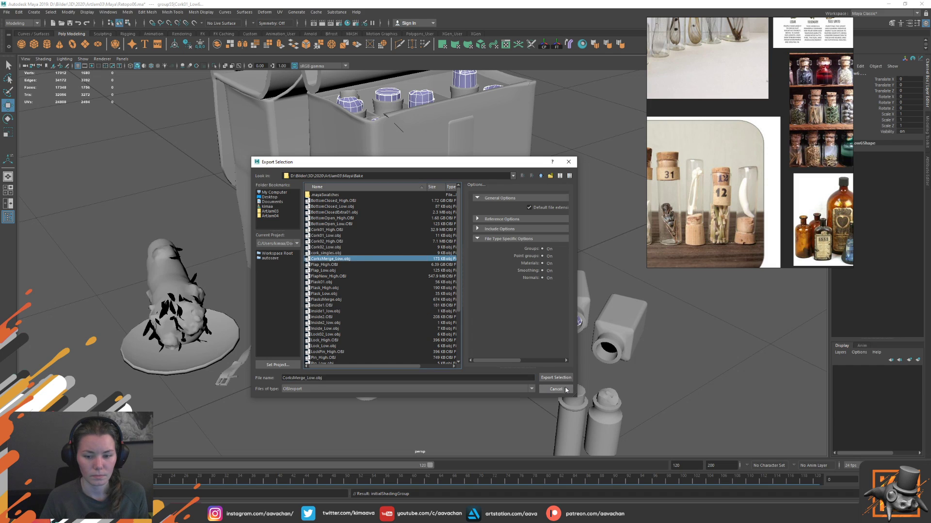
pyautogui.click(558, 379)
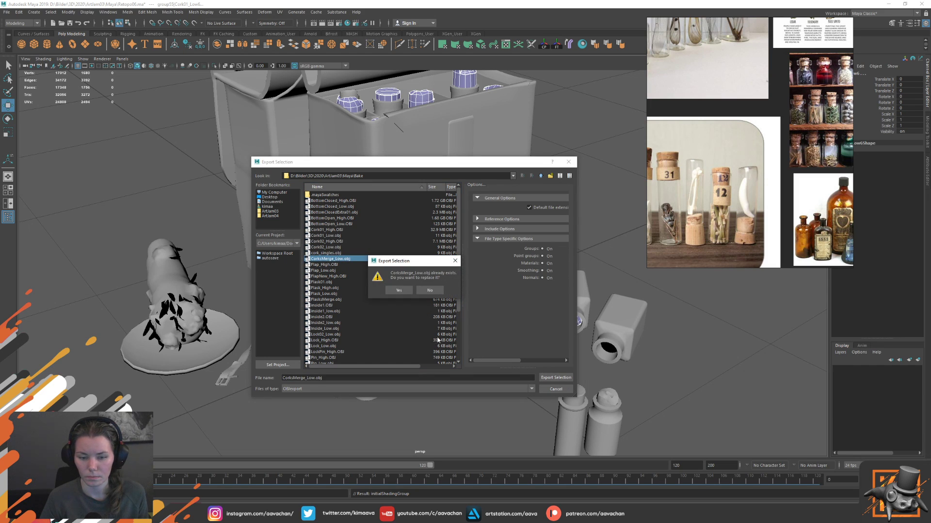
pyautogui.click(398, 290)
pyautogui.hotkey('alt', 'Tab')
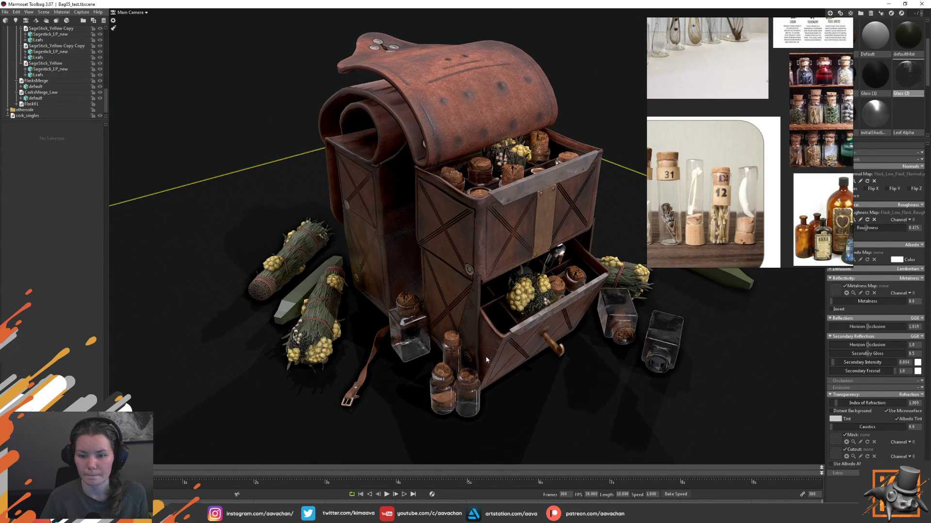
# - Apply the Cork material from the library to the reimported CorksMerge_Low corks
pyautogui.click(557, 262)
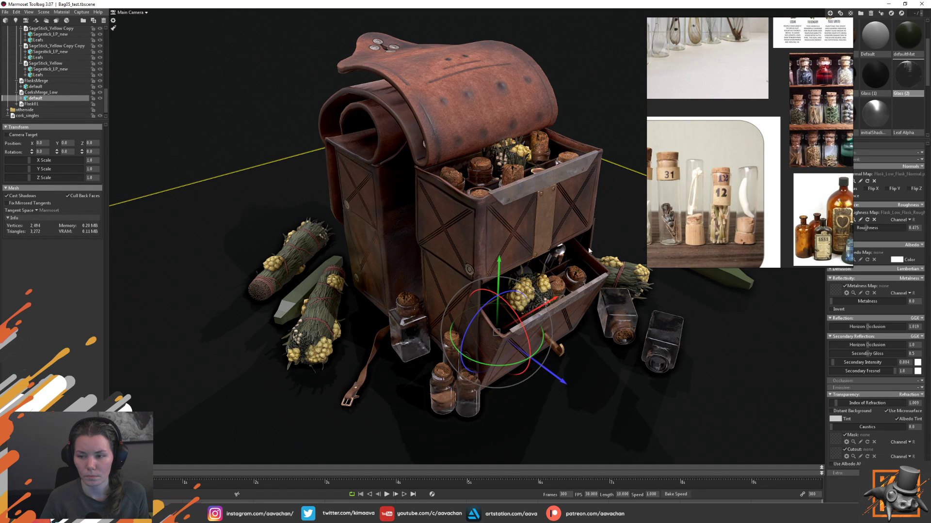
pyautogui.moveTo(776, 58); pyautogui.dragTo(844, 177)
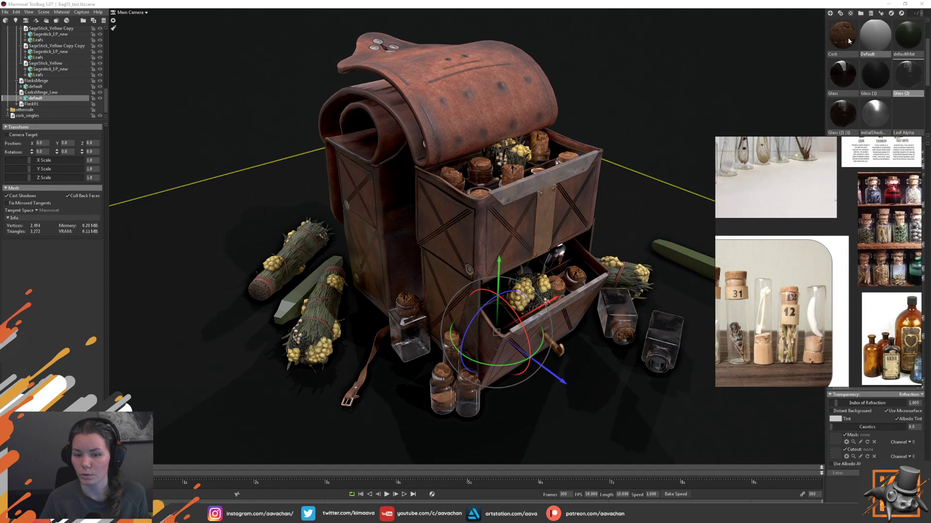
pyautogui.moveTo(848, 41); pyautogui.dragTo(411, 304)
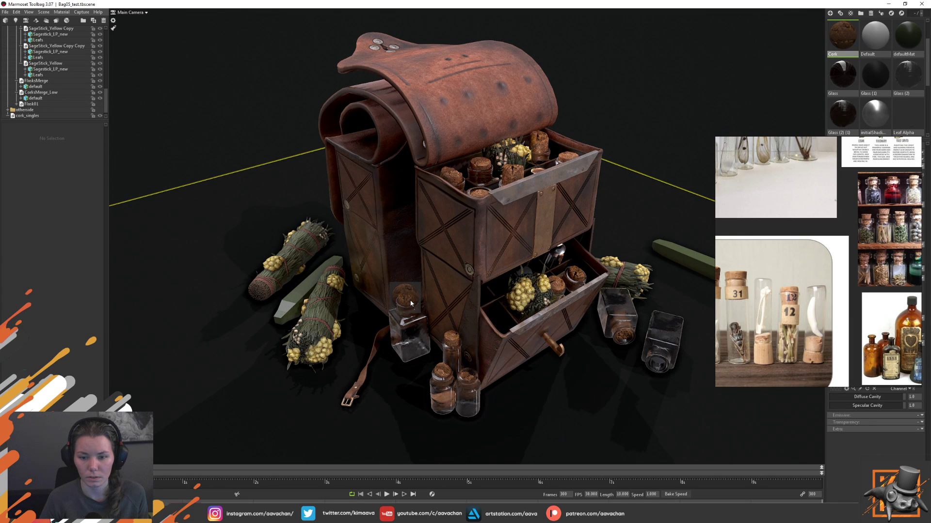
pyautogui.moveTo(843, 36)
pyautogui.mouseDown()
pyautogui.moveTo(561, 242)
pyautogui.moveTo(559, 258)
pyautogui.mouseUp()
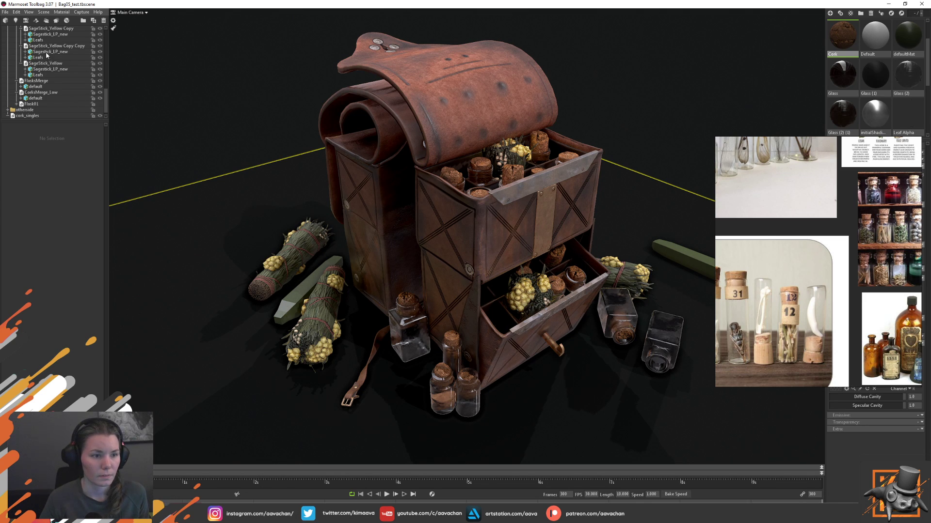
# - Collapse the CorksMerge_Low group in the outliner and return to Maya
pyautogui.click(35, 98)
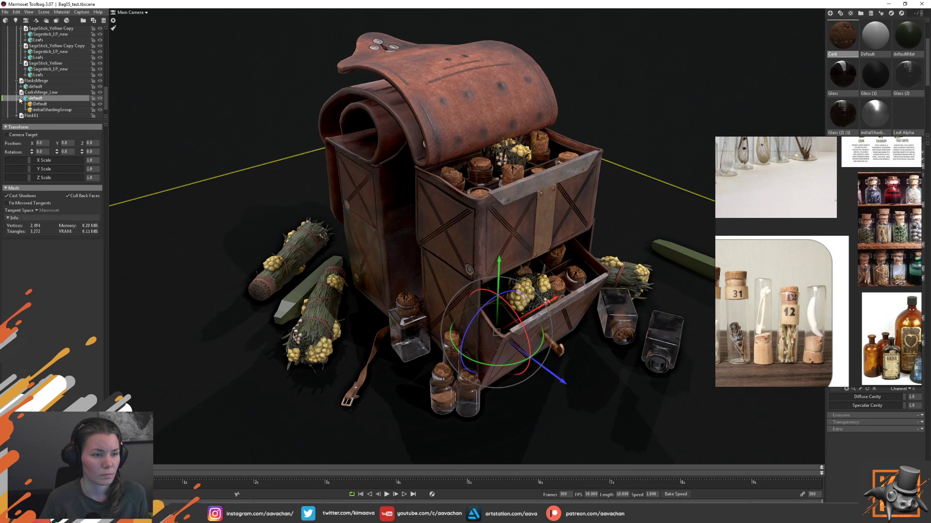
pyautogui.click(21, 98)
pyautogui.click(17, 93)
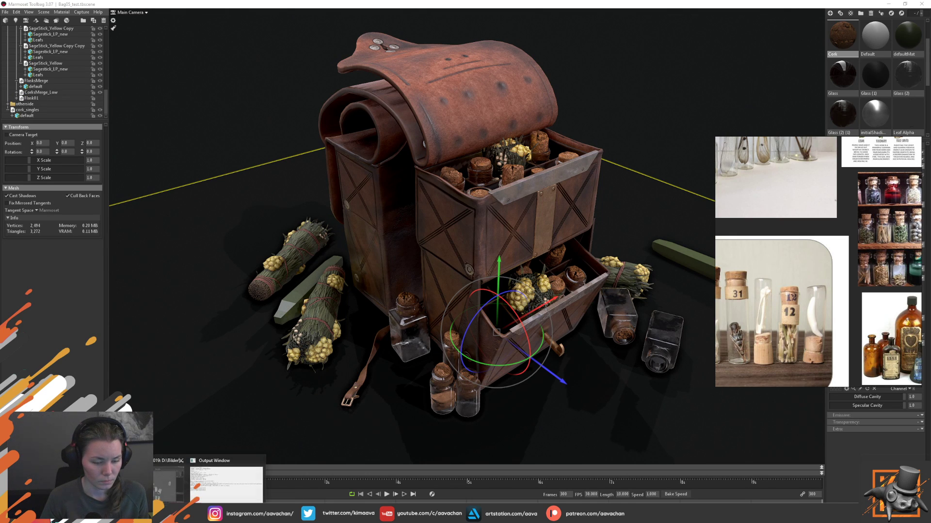
pyautogui.click(167, 480)
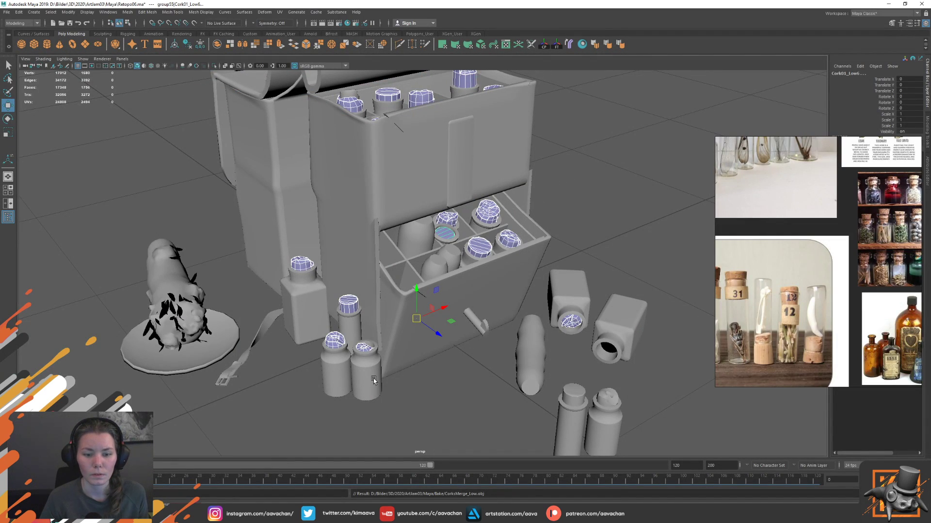
# - Combine the drawer and back bottles into one mesh and freeze its transformations
pyautogui.click(373, 379)
pyautogui.moveTo(373, 379)
pyautogui.keyDown('alt'); pyautogui.mouseDown()
pyautogui.moveTo(543, 215)
pyautogui.moveTo(496, 250)
pyautogui.mouseUp(); pyautogui.keyUp('alt')
pyautogui.click(482, 272)
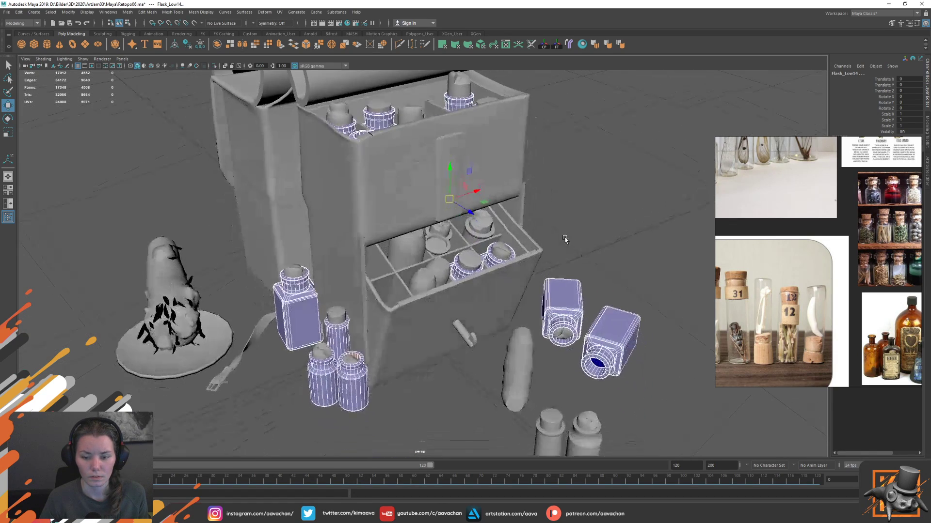
pyautogui.click(447, 248)
pyautogui.click(474, 238)
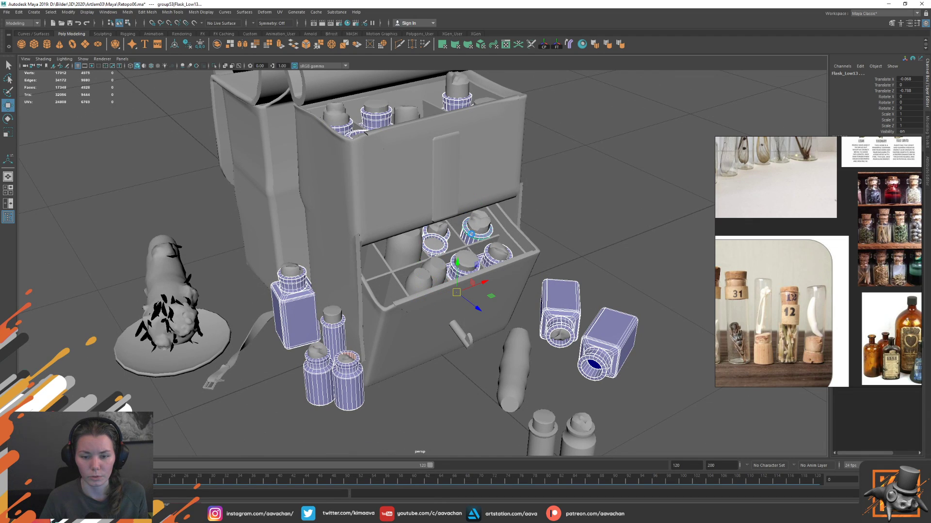
pyautogui.press('q')
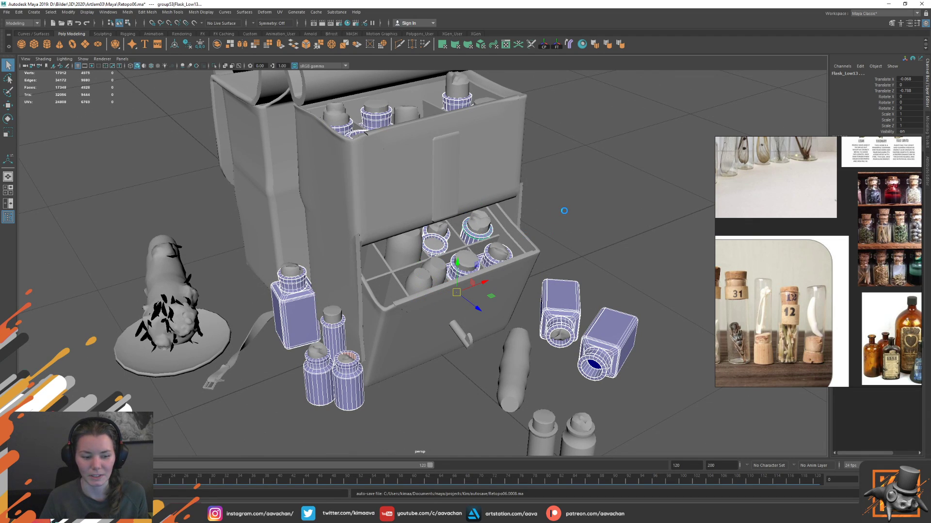
pyautogui.press('w')
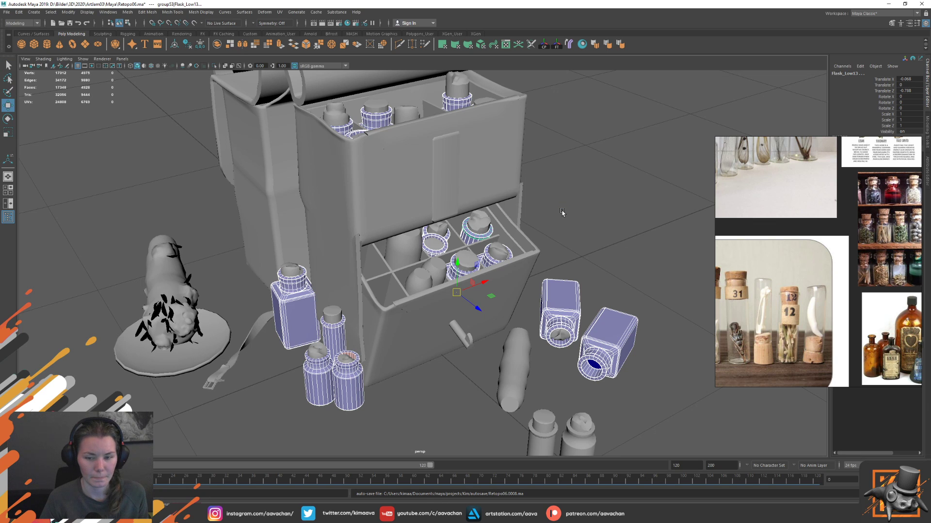
pyautogui.keyDown('shift'); pyautogui.moveTo(560, 208); pyautogui.dragTo(543, 340, button='right'); pyautogui.keyUp('shift')
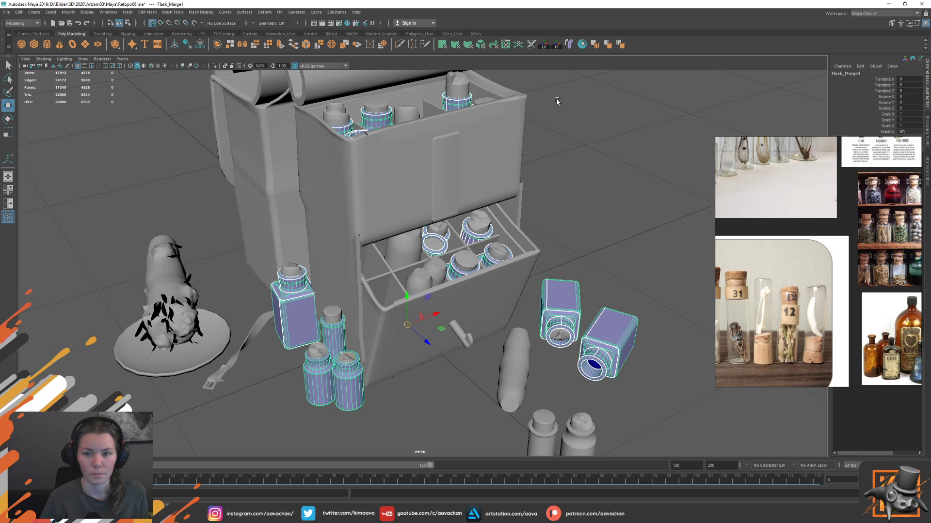
pyautogui.click(556, 46)
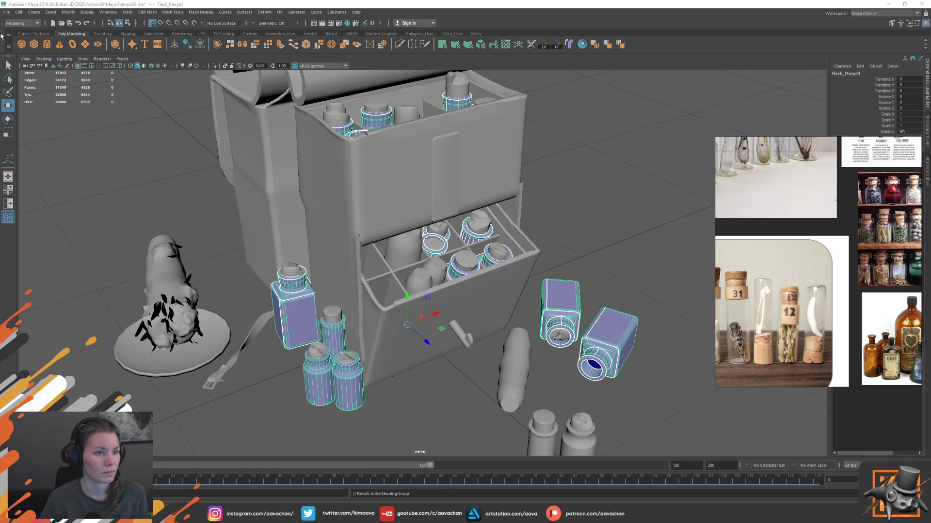
# - Export the merged flasks over FlasksMerge.obj, confirming the replacement
pyautogui.click(9, 10)
pyautogui.click(29, 98)
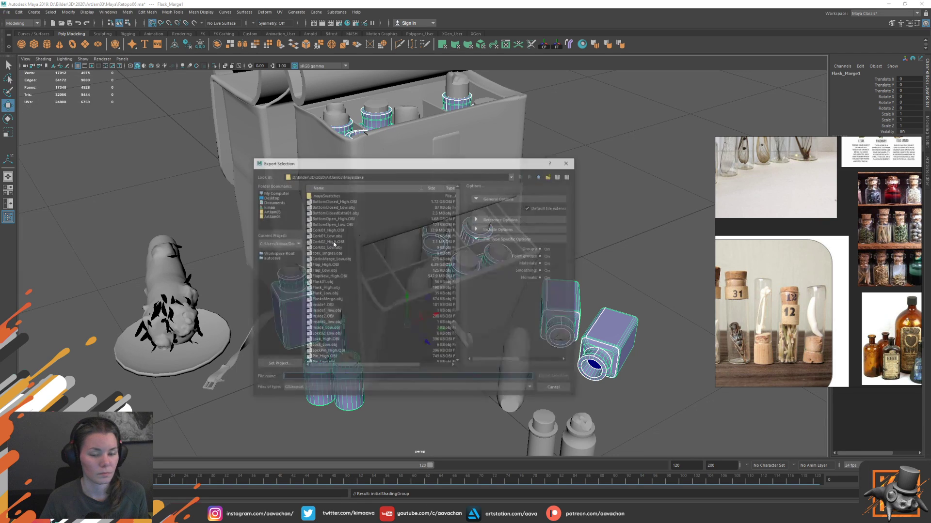
pyautogui.click(321, 298)
pyautogui.click(555, 378)
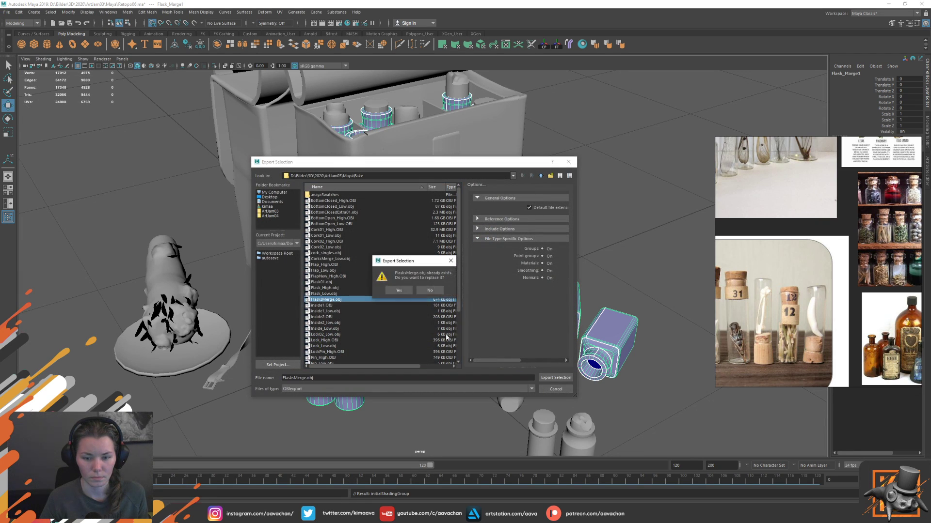
pyautogui.click(399, 291)
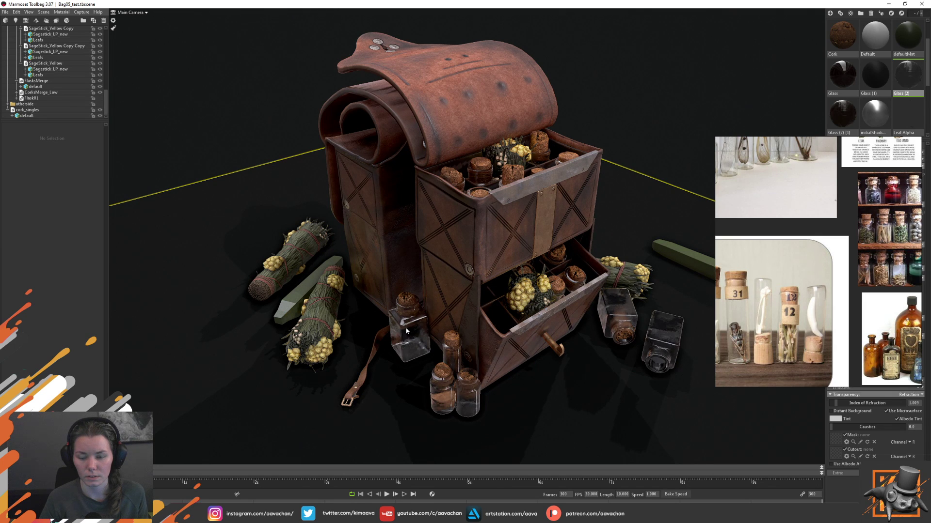
# - Move the cork_singles cork beside the right-hand bottles and tilt it on Y
pyautogui.click(22, 110)
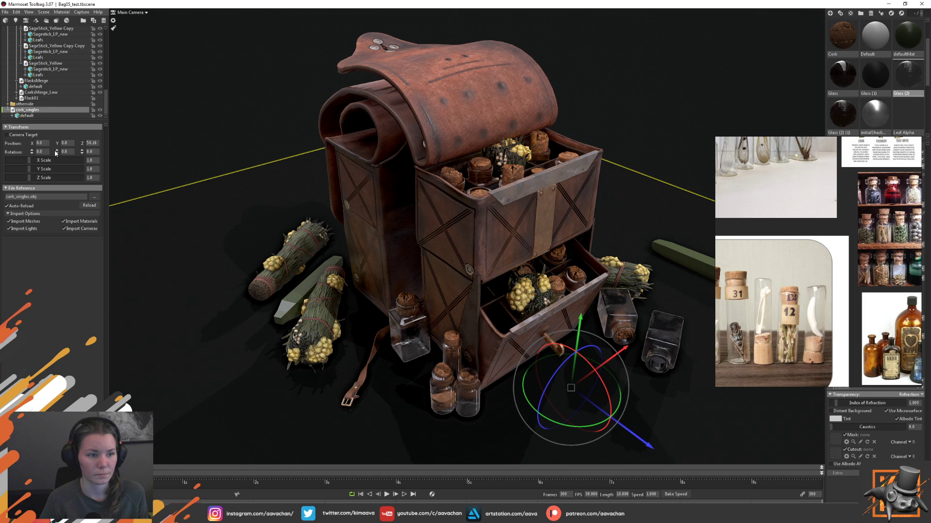
pyautogui.click(26, 116)
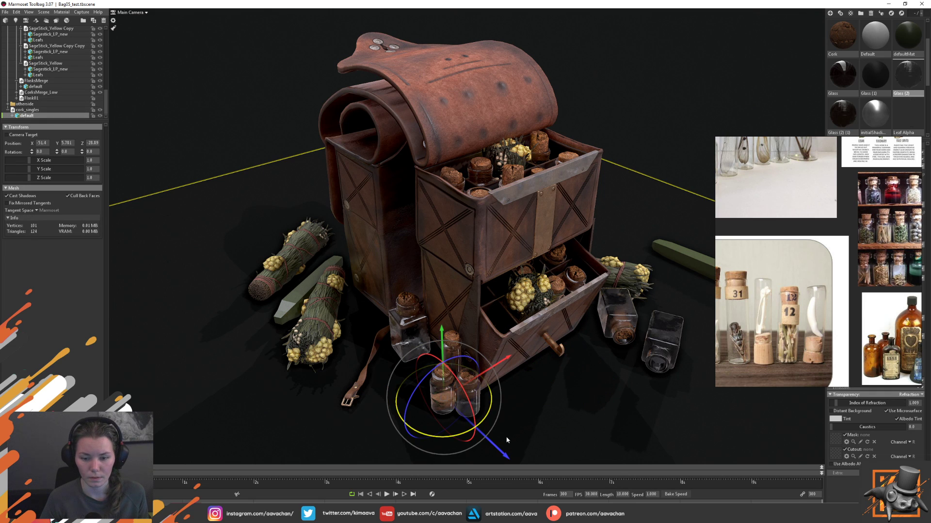
pyautogui.moveTo(500, 451)
pyautogui.mouseDown()
pyautogui.moveTo(482, 452)
pyautogui.moveTo(527, 470)
pyautogui.mouseUp()
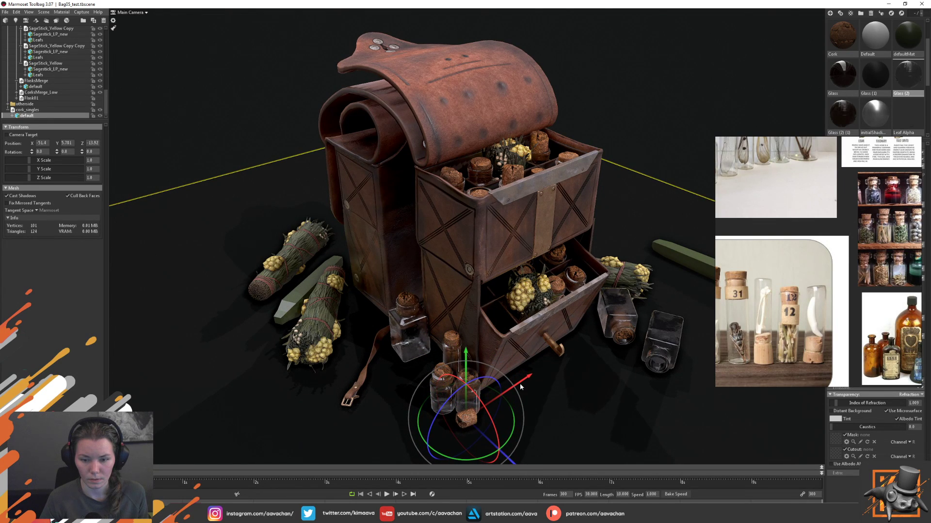
pyautogui.moveTo(529, 381)
pyautogui.mouseDown()
pyautogui.moveTo(636, 328)
pyautogui.moveTo(688, 371)
pyautogui.moveTo(759, 405)
pyautogui.mouseUp()
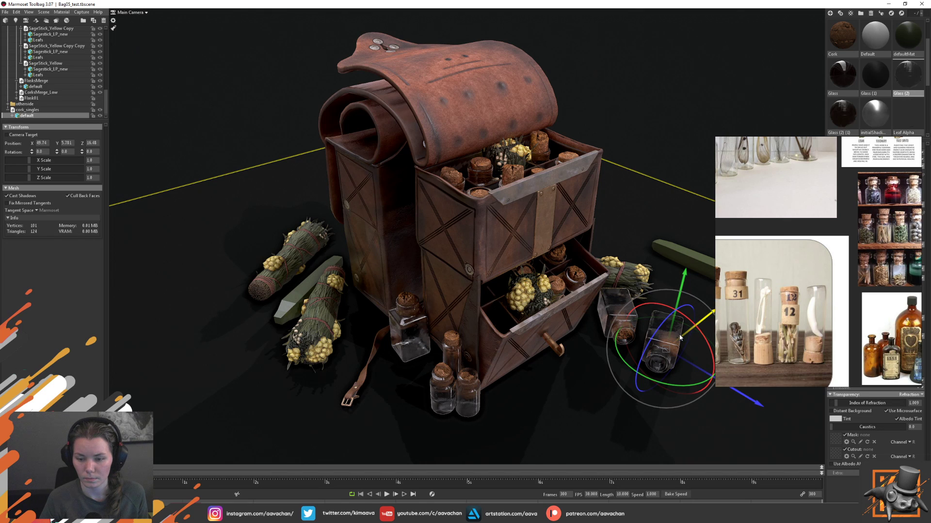
pyautogui.moveTo(708, 325); pyautogui.dragTo(670, 347)
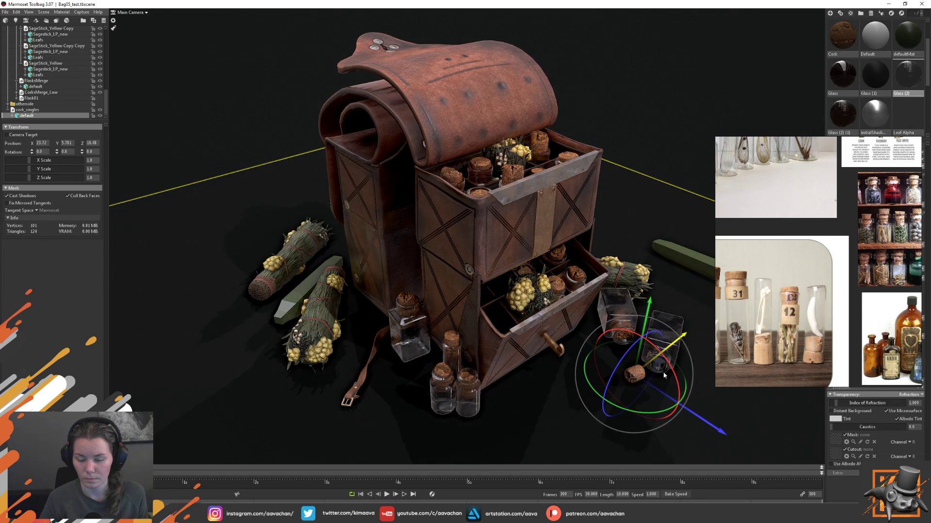
pyautogui.moveTo(647, 413); pyautogui.dragTo(646, 312)
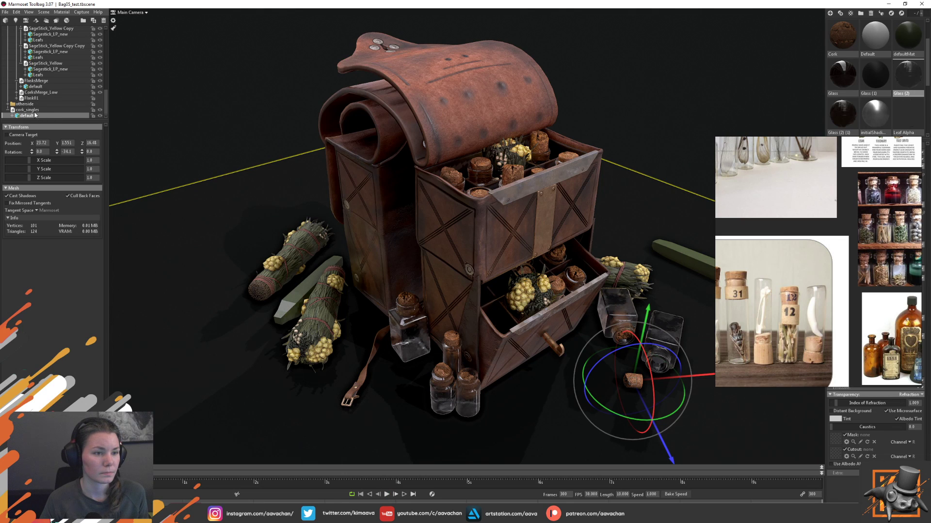
pyautogui.click(23, 111)
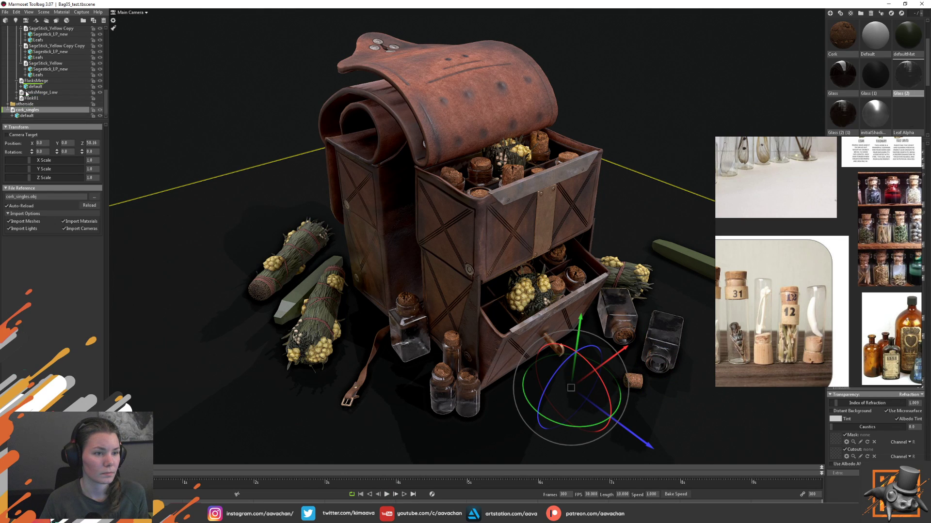
pyautogui.scroll(1, 26, 97)
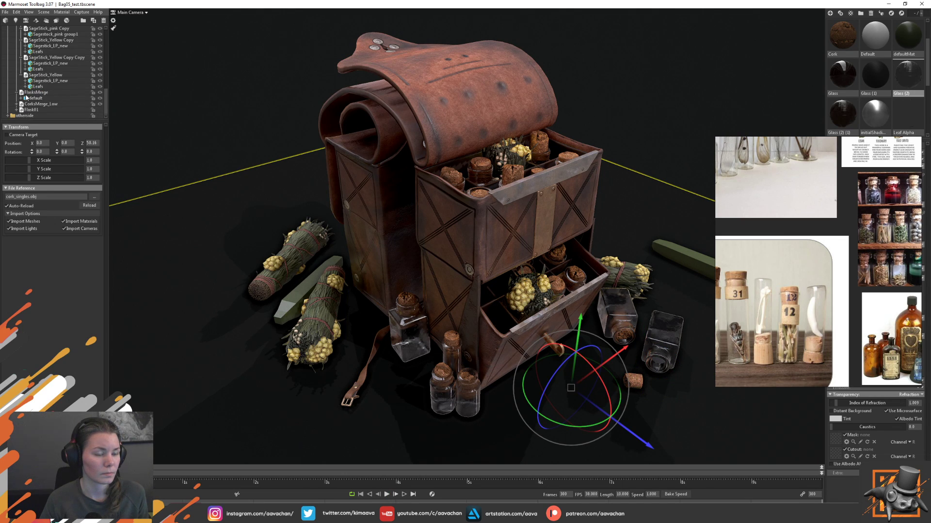
# - Play the camera animation, show the Glass (2) (1) material settings, and clear the selection
pyautogui.click(387, 494)
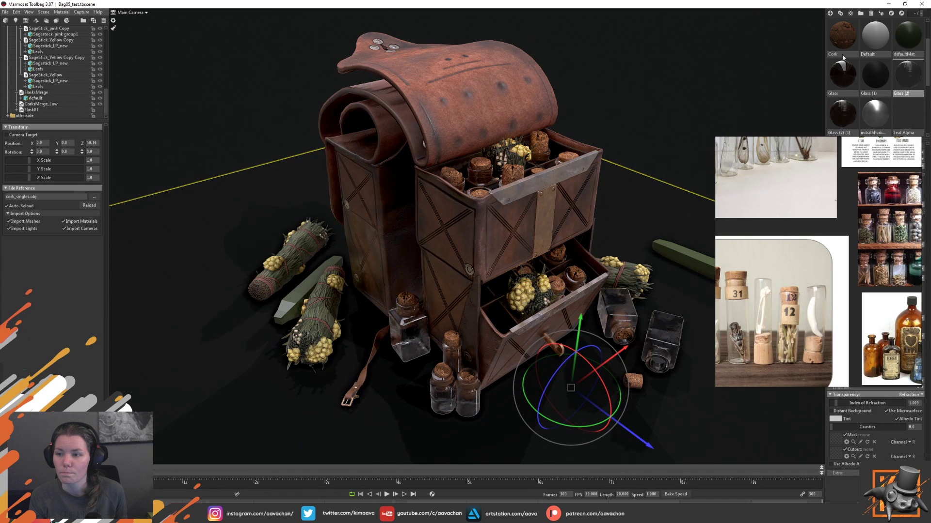
pyautogui.click(841, 86)
pyautogui.click(842, 135)
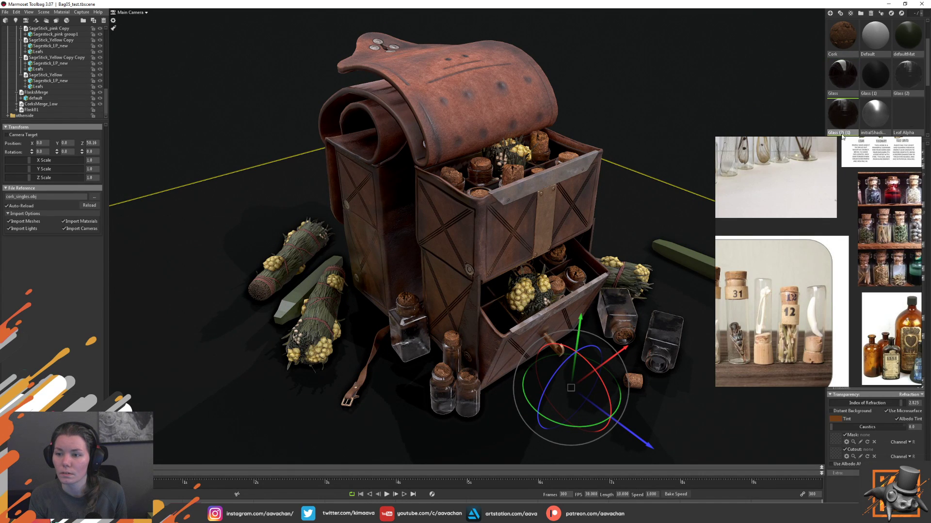
pyautogui.click(533, 388)
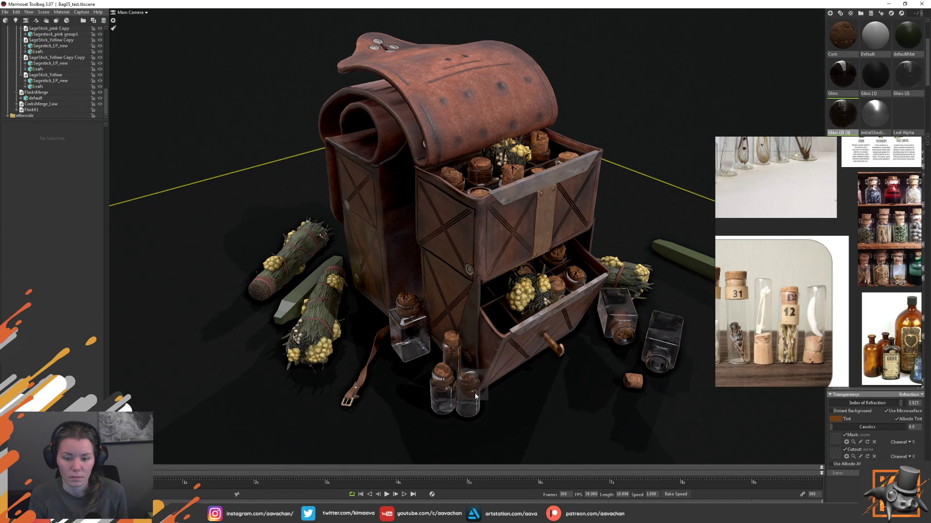
# - Apply the brown Glass (2) (1) material to the bottles and show its settings
pyautogui.moveTo(475, 393); pyautogui.dragTo(475, 393)
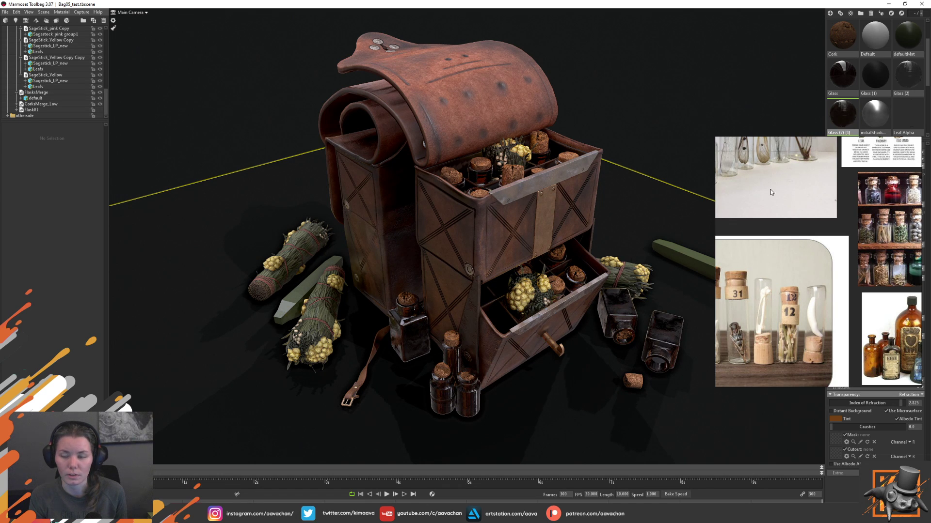
pyautogui.click(842, 75)
pyautogui.moveTo(860, 244); pyautogui.dragTo(759, 122)
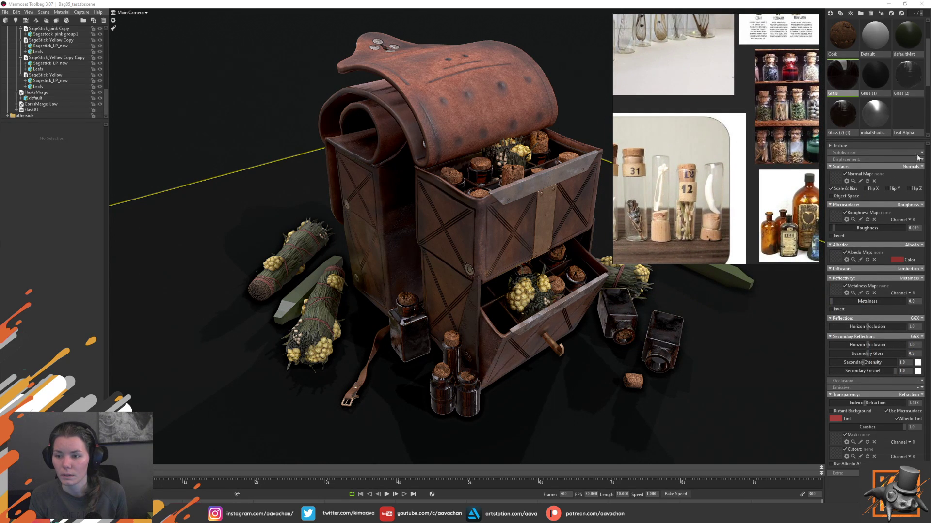
pyautogui.click(908, 92)
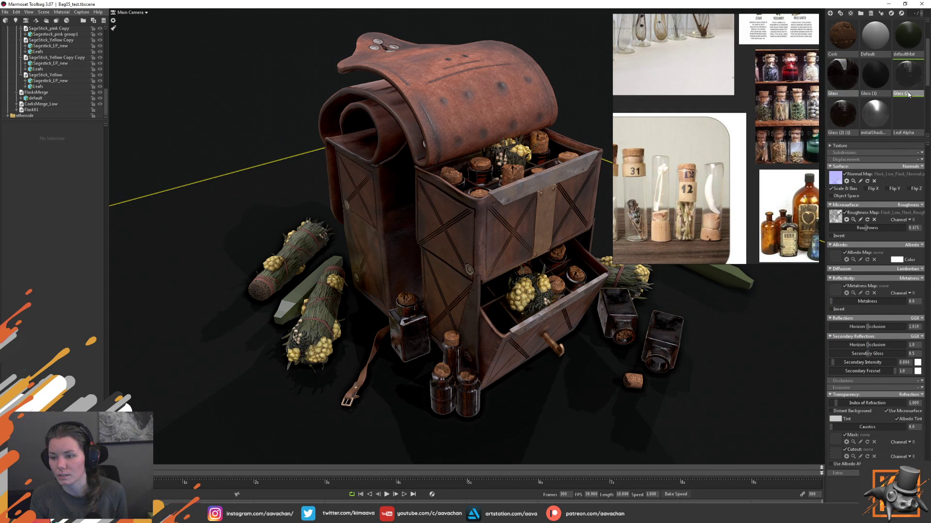
pyautogui.click(846, 113)
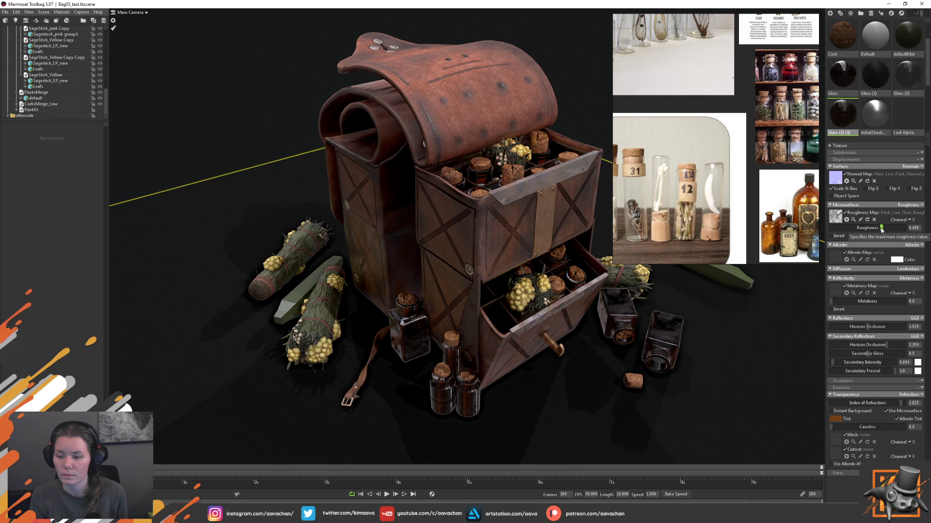
# - Raise the glass metalness to about 0.2, lower its roughness, and edit the albedo colour
pyautogui.moveTo(846, 301); pyautogui.dragTo(830, 301)
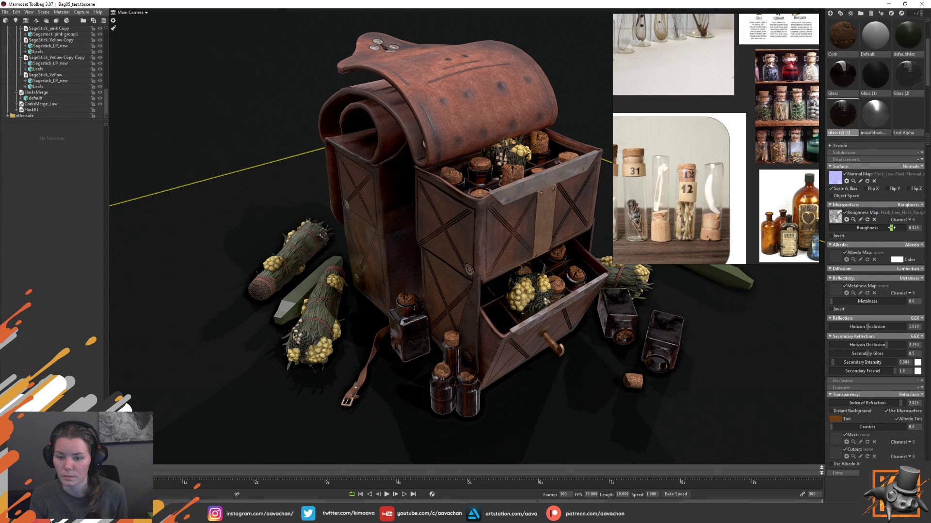
pyautogui.moveTo(891, 228)
pyautogui.mouseDown()
pyautogui.moveTo(853, 233)
pyautogui.moveTo(882, 233)
pyautogui.mouseUp()
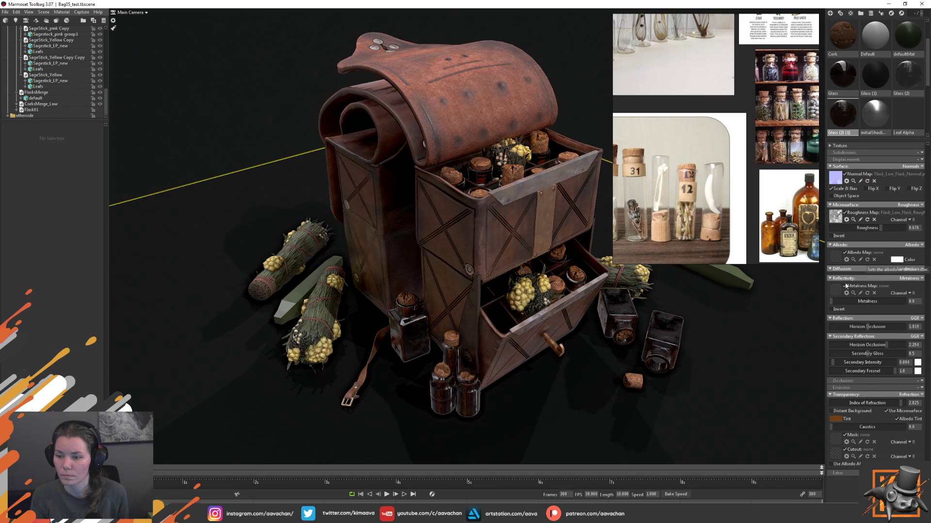
pyautogui.click(896, 260)
pyautogui.moveTo(232, 411)
pyautogui.mouseDown()
pyautogui.moveTo(232, 473)
pyautogui.moveTo(232, 411)
pyautogui.mouseUp()
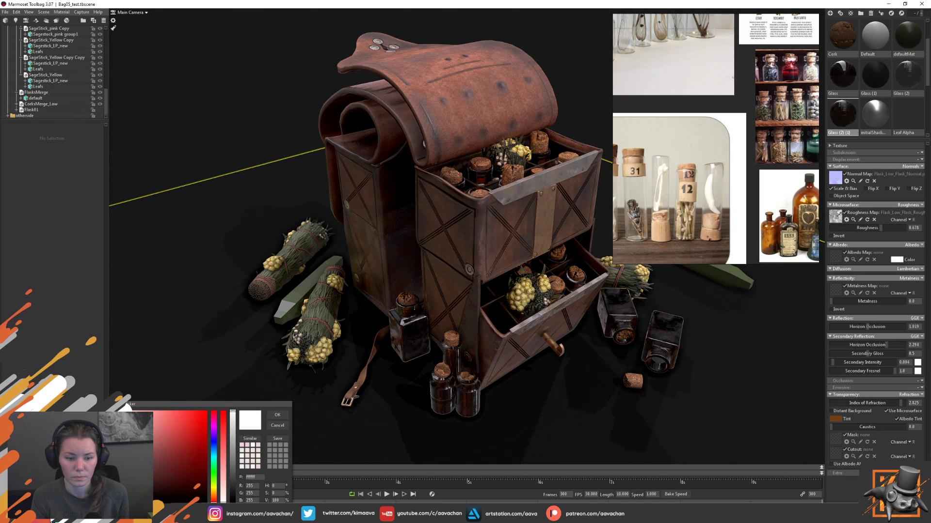
# - Close the colour picker, leaving the albedo colour white
pyautogui.click(282, 426)
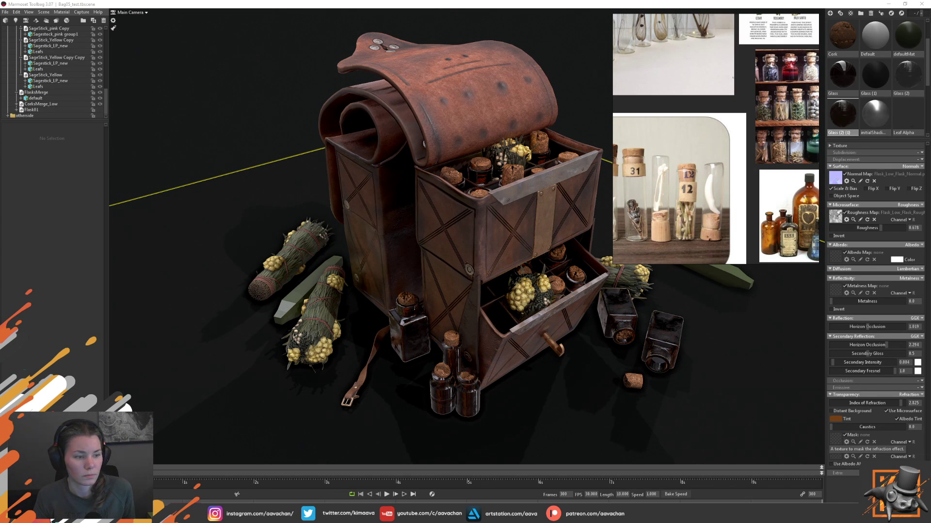
# - Try a transparency mask and caustics at 1.0, then reset caustics to 0
pyautogui.press('Return')
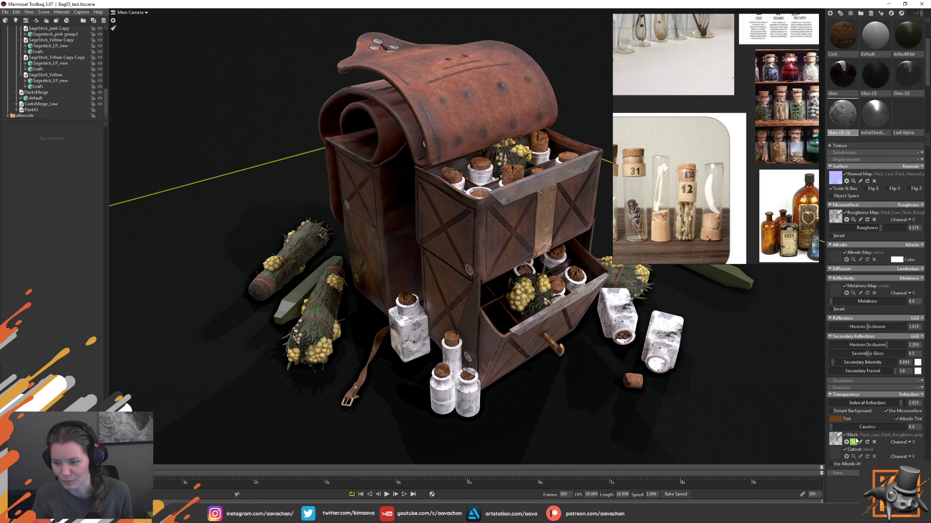
pyautogui.moveTo(835, 430); pyautogui.dragTo(911, 434)
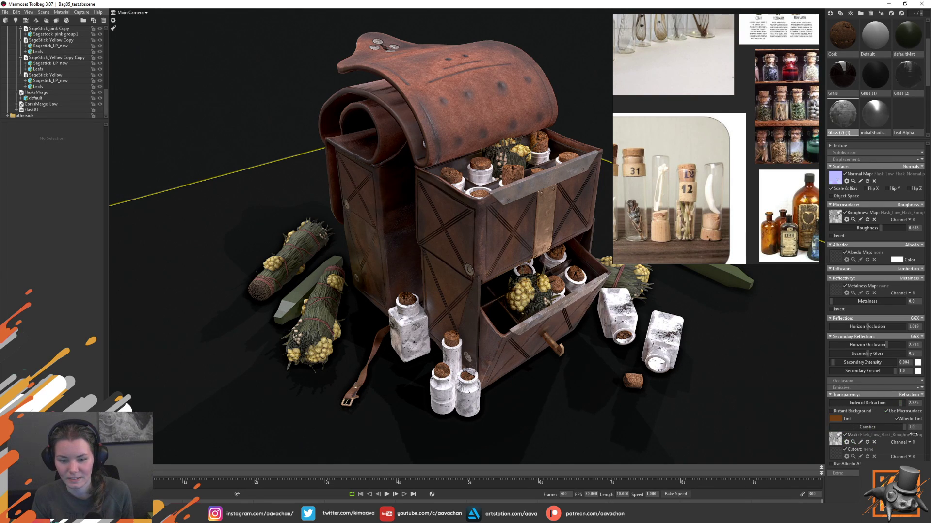
pyautogui.moveTo(845, 433); pyautogui.dragTo(811, 437)
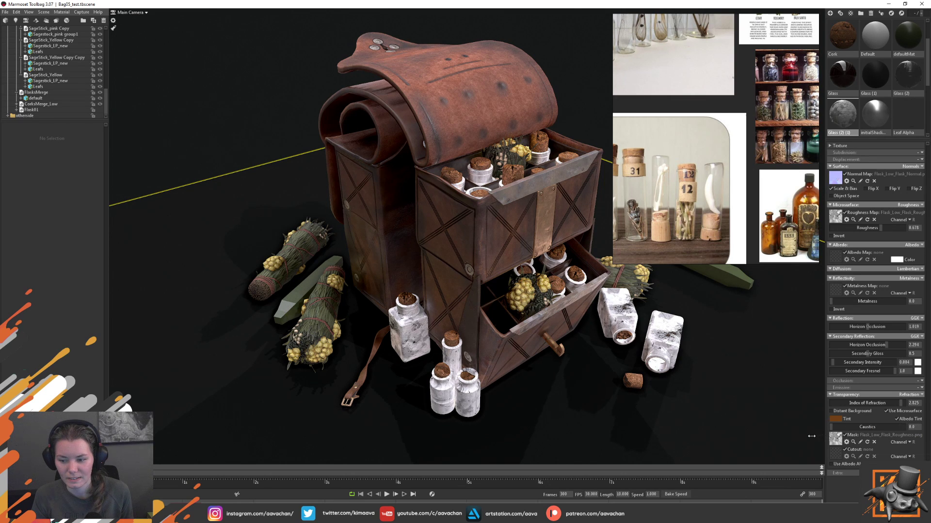
pyautogui.click(845, 436)
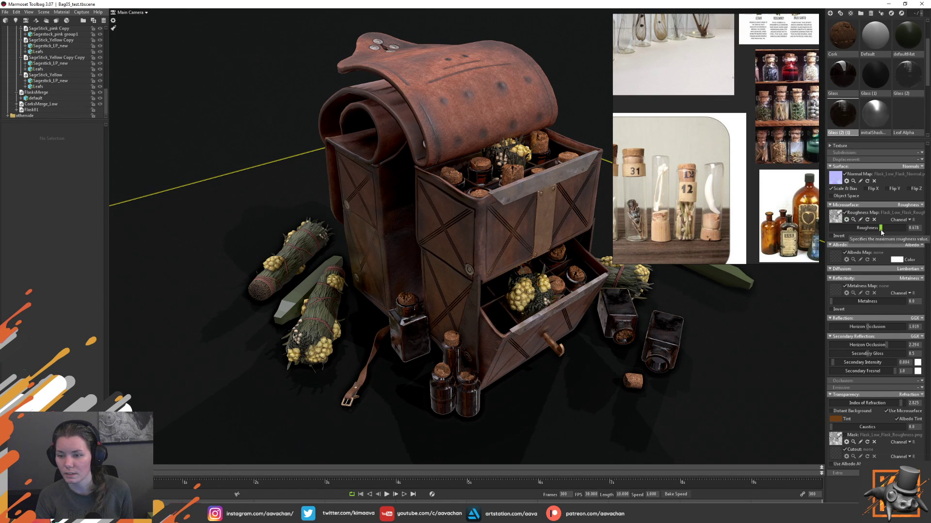
# - Lower the glass roughness and set the index of refraction to 3.0
pyautogui.moveTo(894, 230)
pyautogui.mouseDown()
pyautogui.moveTo(853, 229)
pyautogui.moveTo(921, 231)
pyautogui.moveTo(888, 230)
pyautogui.mouseUp()
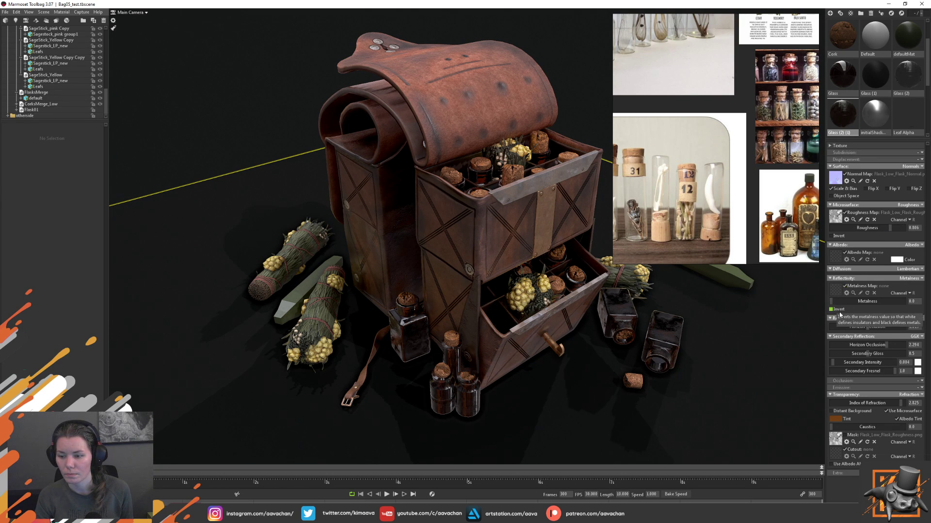
pyautogui.moveTo(901, 404); pyautogui.dragTo(799, 404)
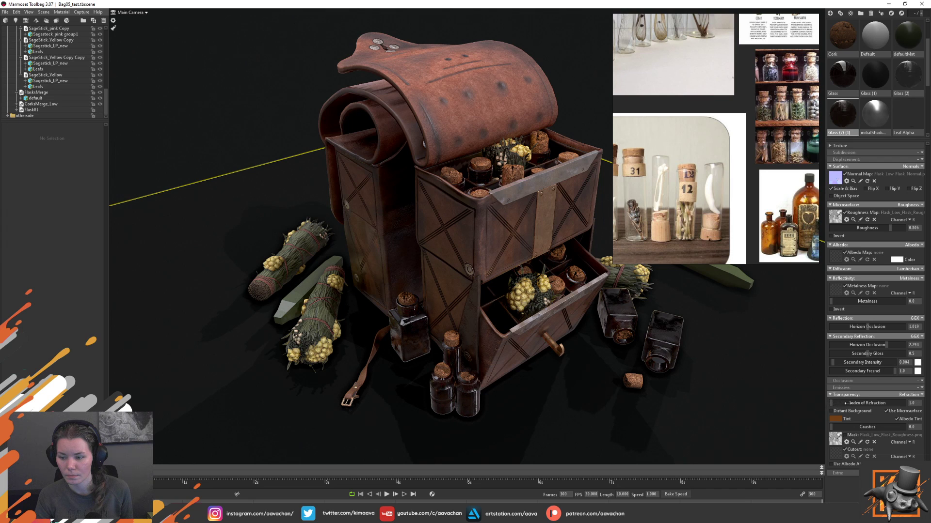
pyautogui.moveTo(846, 404); pyautogui.dragTo(837, 402)
pyautogui.click(883, 403)
pyautogui.click(831, 402)
pyautogui.moveTo(830, 402); pyautogui.dragTo(915, 410)
pyautogui.moveTo(830, 427)
pyautogui.mouseDown()
pyautogui.moveTo(879, 427)
pyautogui.moveTo(830, 428)
pyautogui.mouseUp()
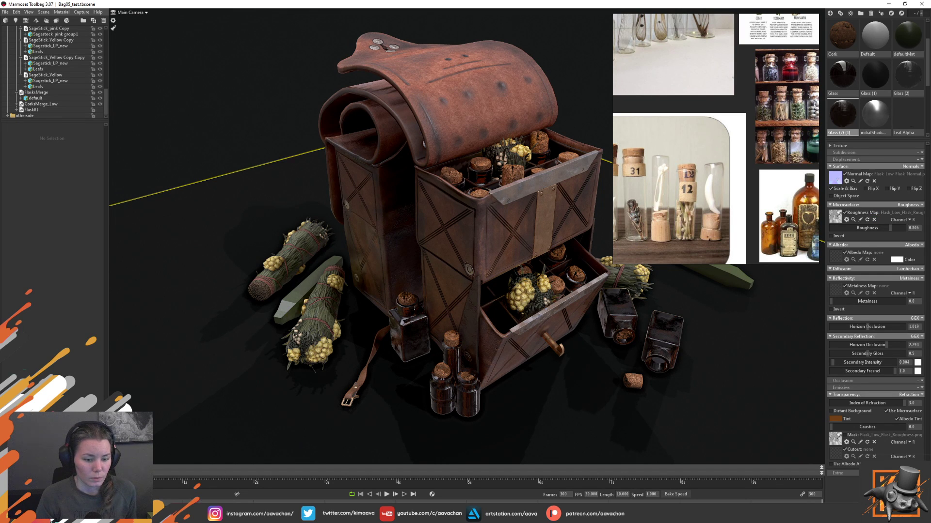
# - In Maya, select the faces of every flask bottle, including the hidden ones
pyautogui.hotkey('alt', 'Tab')
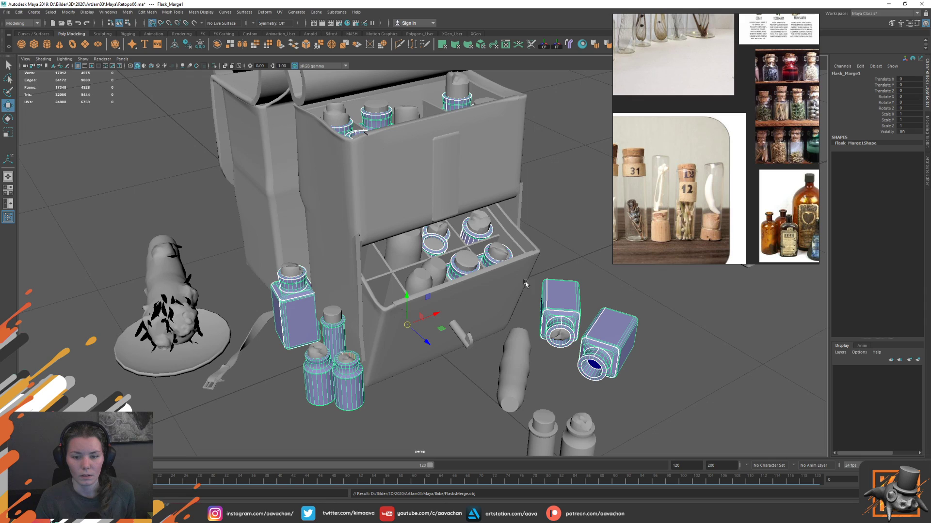
pyautogui.moveTo(299, 297); pyautogui.dragTo(298, 315, button='right')
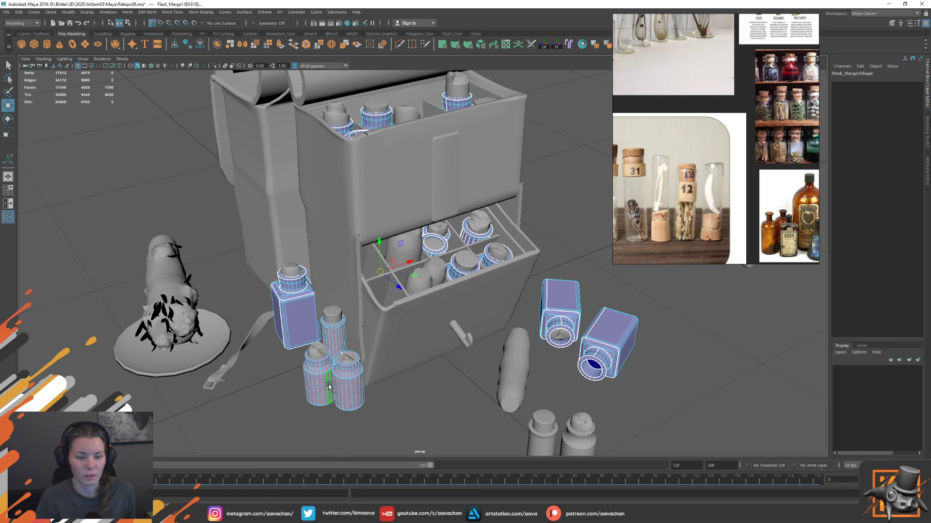
pyautogui.click(329, 386)
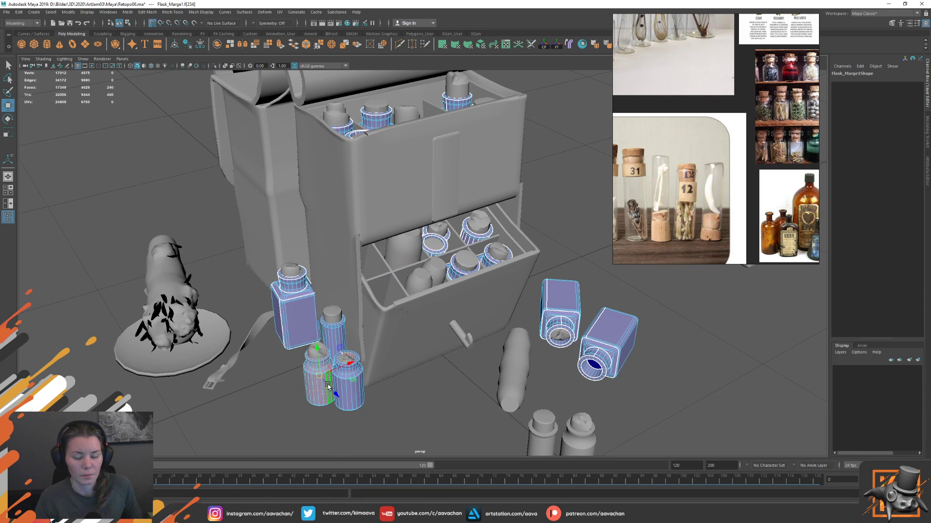
pyautogui.keyDown('shift'); pyautogui.click(564, 307); pyautogui.keyUp('shift')
pyautogui.keyDown('shift'); pyautogui.doubleClick(564, 307); pyautogui.keyUp('shift')
pyautogui.keyDown('shift'); pyautogui.click(477, 240); pyautogui.keyUp('shift')
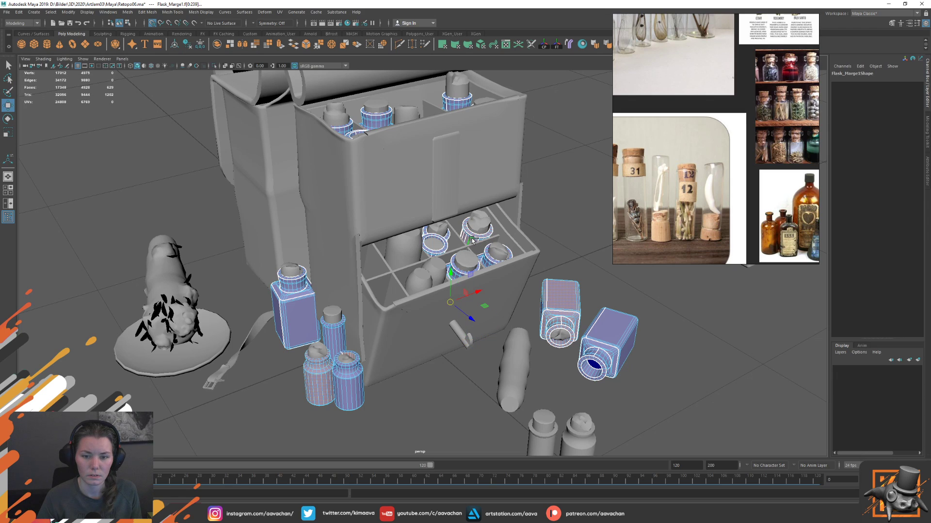
pyautogui.keyDown('shift'); pyautogui.doubleClick(375, 122); pyautogui.keyUp('shift')
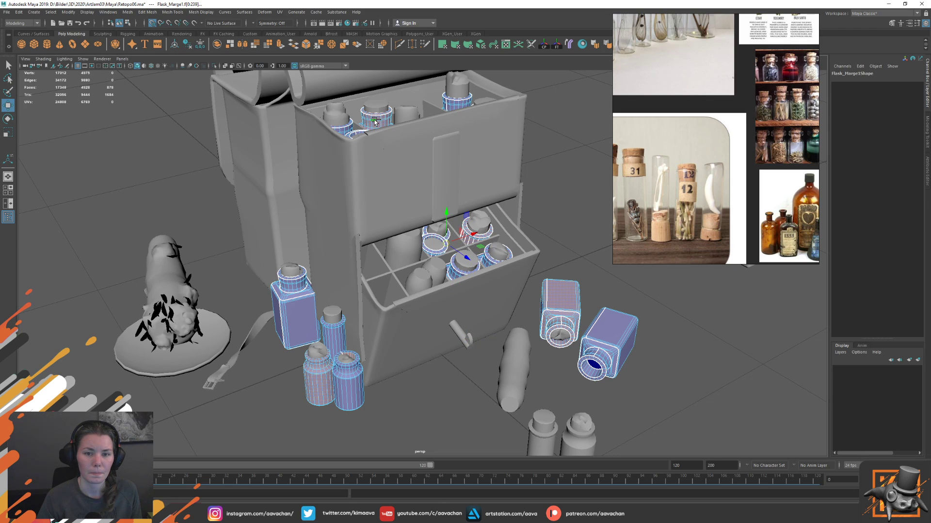
pyautogui.keyDown('shift'); pyautogui.doubleClick(352, 138); pyautogui.keyUp('shift')
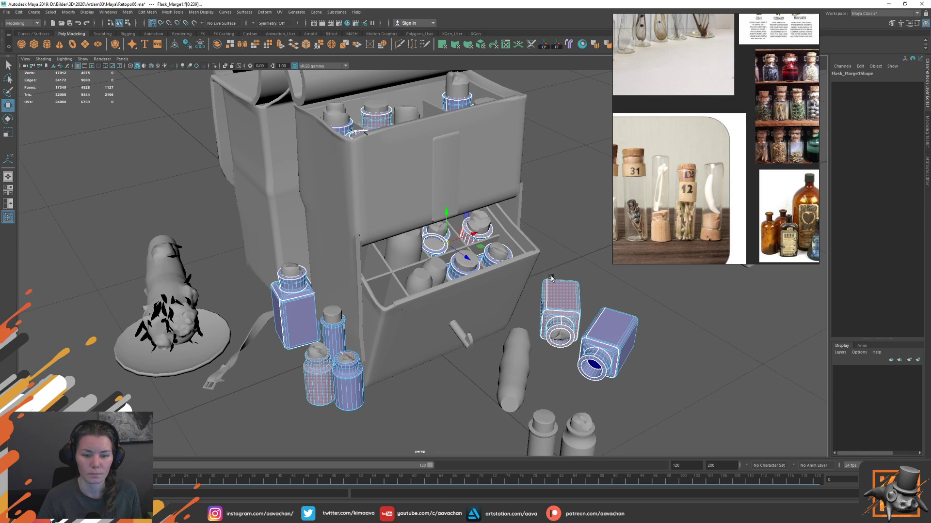
pyautogui.keyDown('shift'); pyautogui.doubleClick(453, 272); pyautogui.keyUp('shift')
pyautogui.keyDown('alt'); pyautogui.moveTo(515, 281); pyautogui.dragTo(436, 245); pyautogui.keyUp('alt')
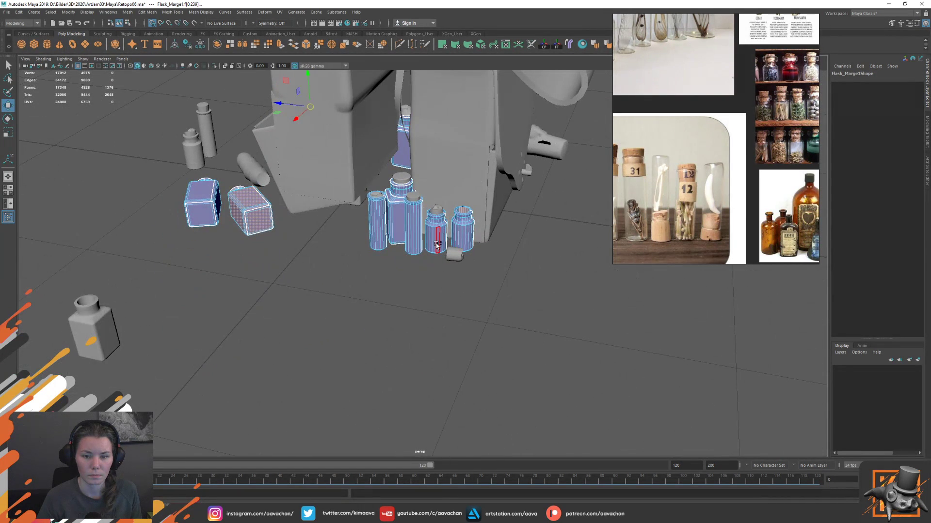
pyautogui.keyDown('shift'); pyautogui.doubleClick(437, 245); pyautogui.keyUp('shift')
pyautogui.keyDown('shift'); pyautogui.doubleClick(463, 241); pyautogui.keyUp('shift')
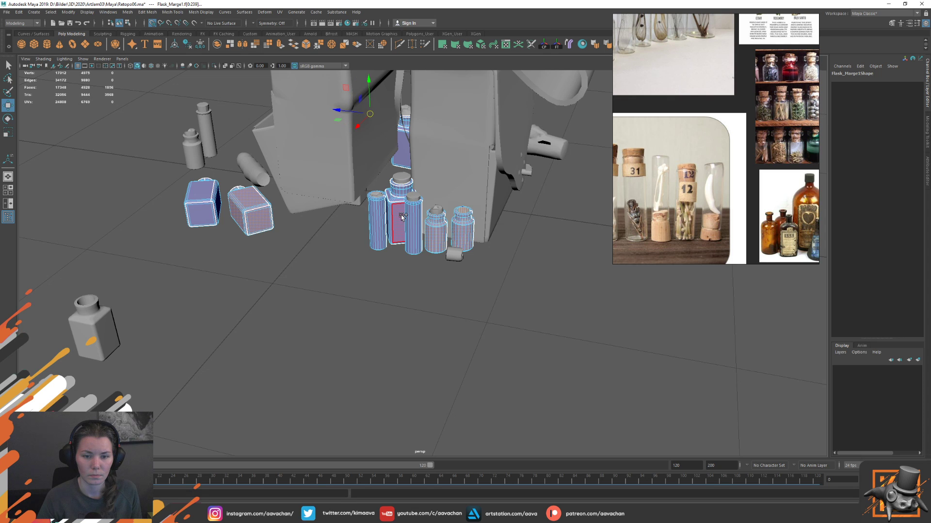
pyautogui.keyDown('shift'); pyautogui.doubleClick(396, 228); pyautogui.keyUp('shift')
pyautogui.keyDown('alt'); pyautogui.moveTo(291, 264); pyautogui.dragTo(397, 339); pyautogui.keyUp('alt')
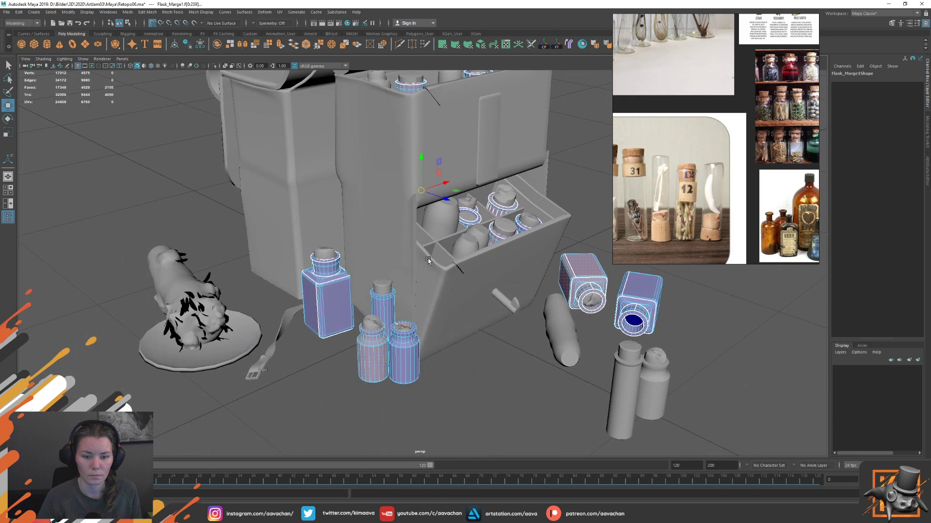
pyautogui.keyDown('shift'); pyautogui.doubleClick(406, 350); pyautogui.keyUp('shift')
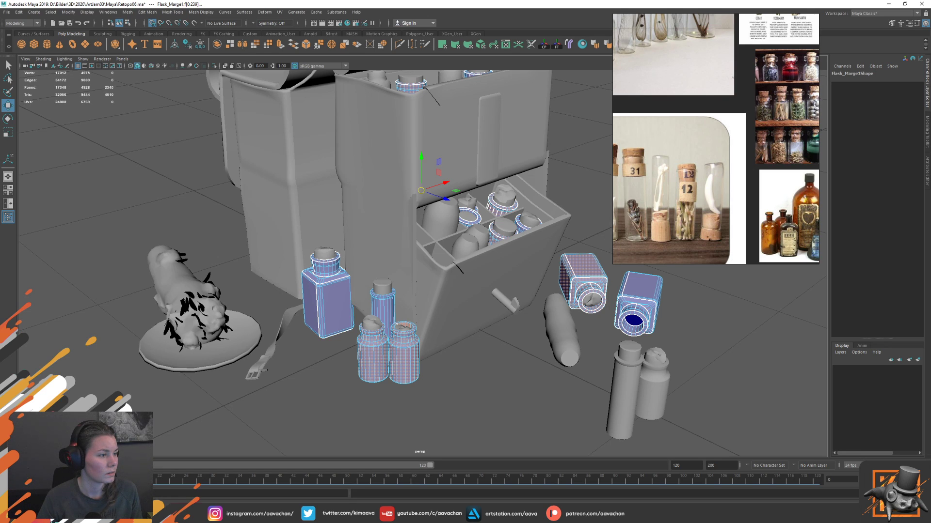
# - Export the selected flask object over FlasksMerge.obj, confirming the replacement
pyautogui.click(373, 349)
pyautogui.click(418, 370)
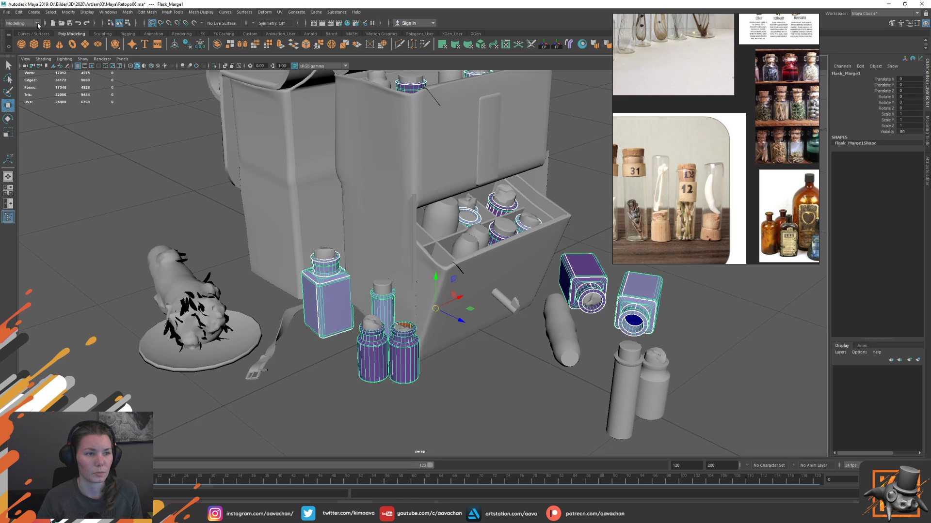
pyautogui.click(6, 12)
pyautogui.click(40, 108)
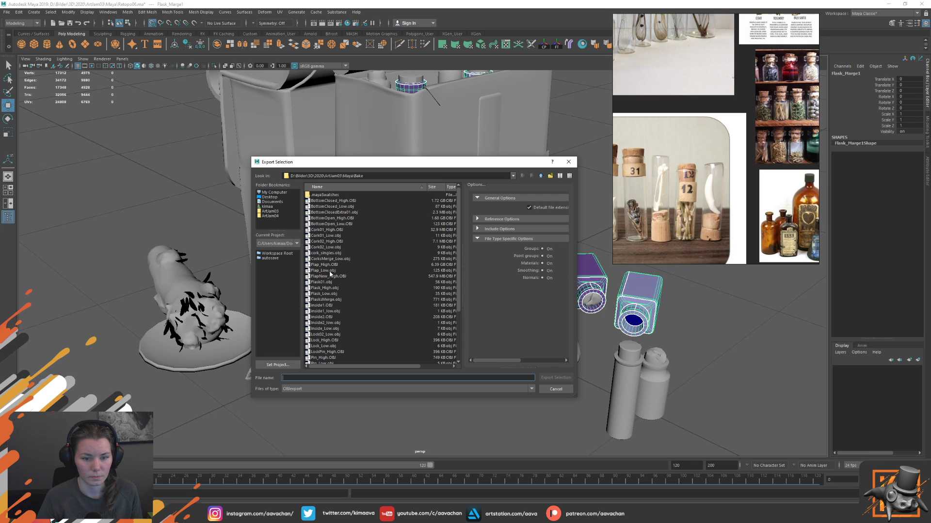
pyautogui.doubleClick(329, 300)
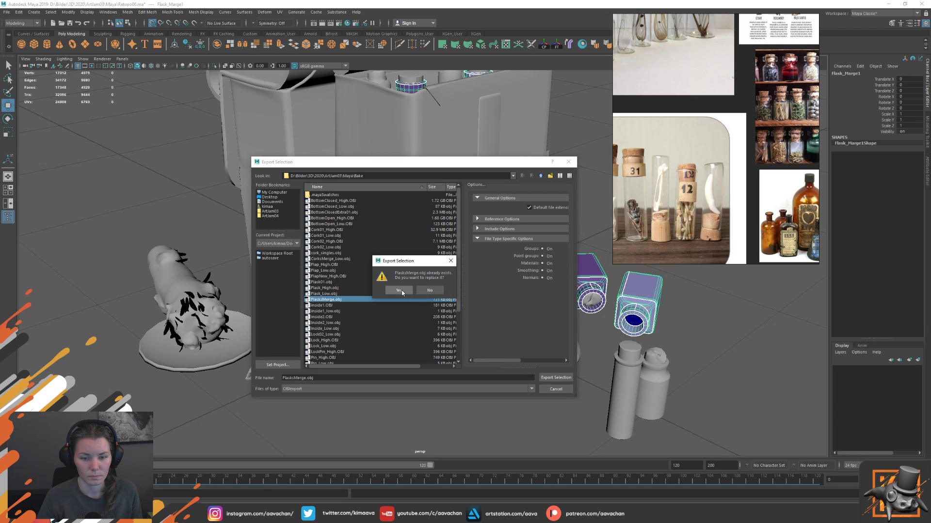
pyautogui.click(401, 290)
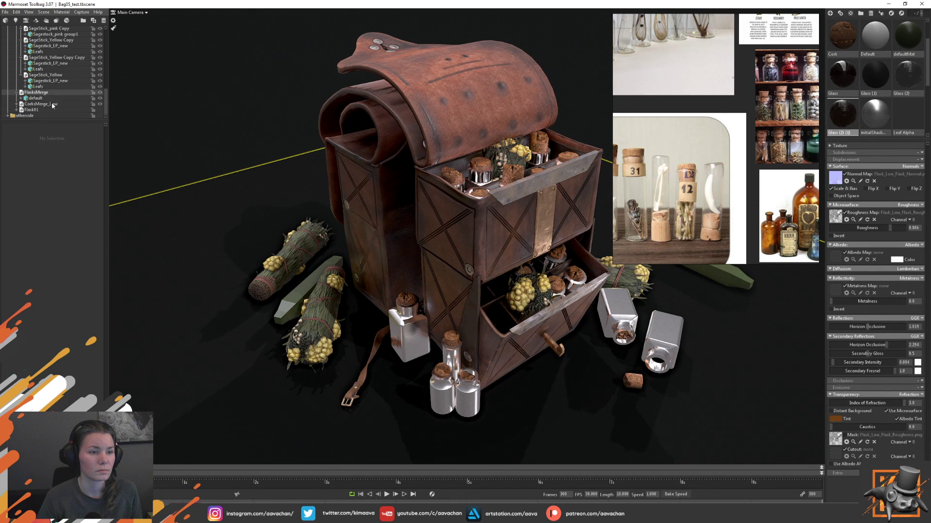
# - Expand the reloaded FlasksMerge mesh to its default node and boltSG group, then return to Maya
pyautogui.click(20, 99)
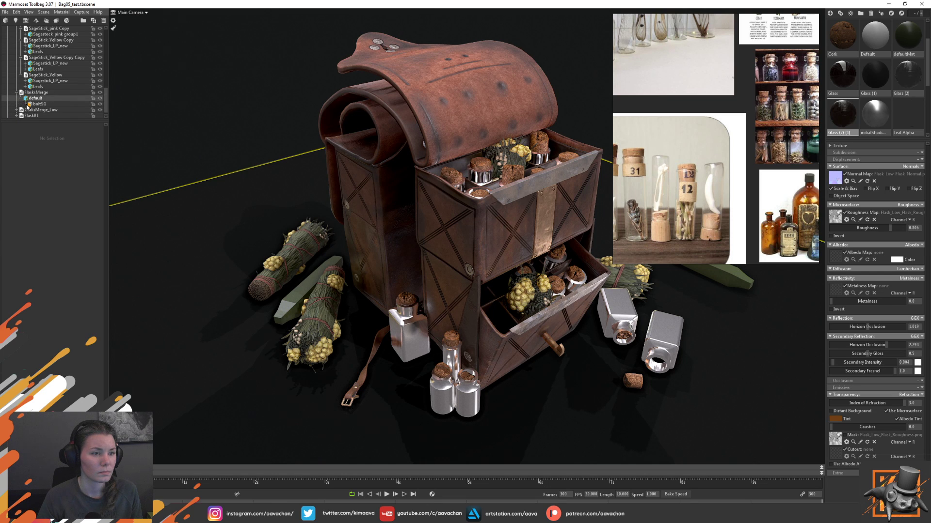
pyautogui.click(39, 98)
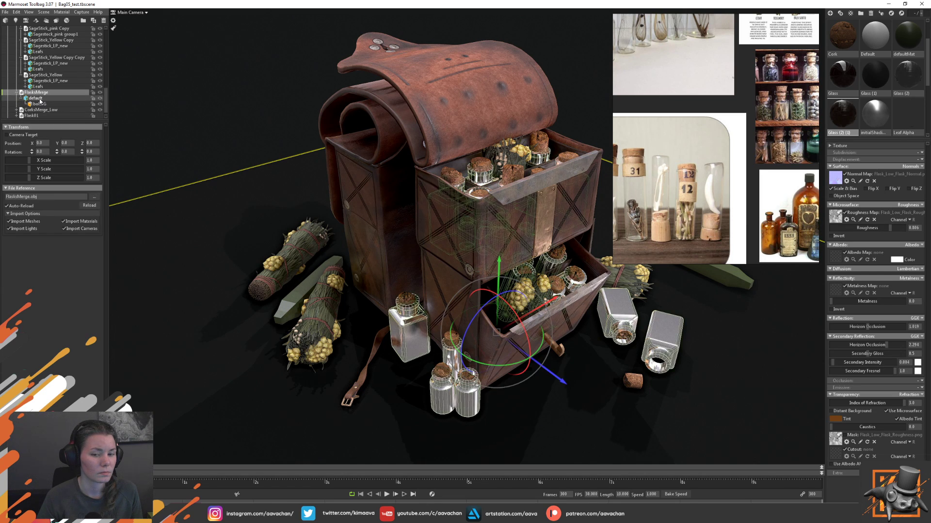
pyautogui.click(41, 104)
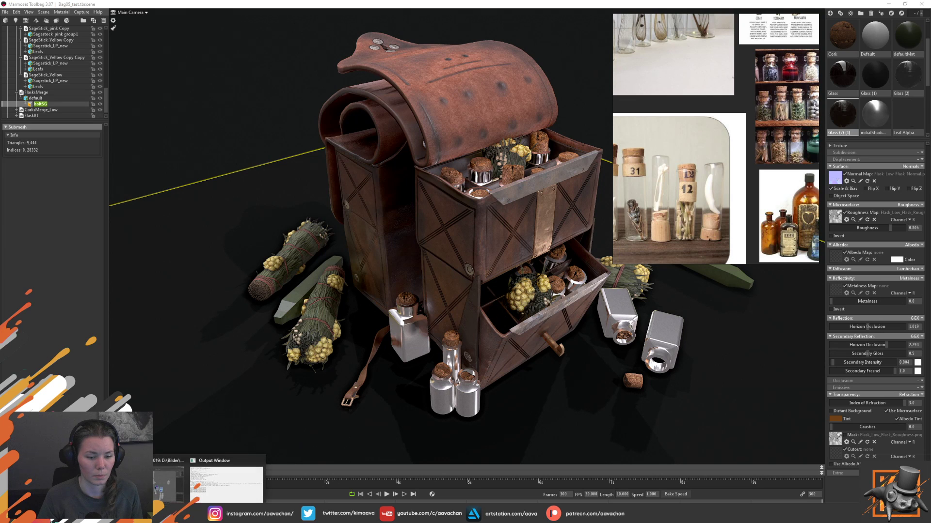
pyautogui.click(168, 480)
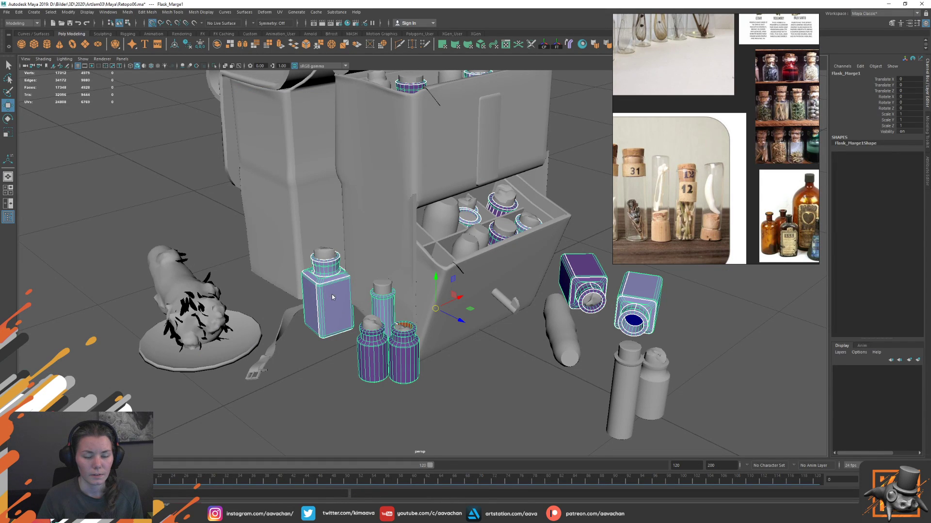
# - Give all the jar faces a new lambert2 material and return to object mode
pyautogui.moveTo(332, 297); pyautogui.dragTo(329, 303, button='right')
pyautogui.hotkey('ctrl', 'z')
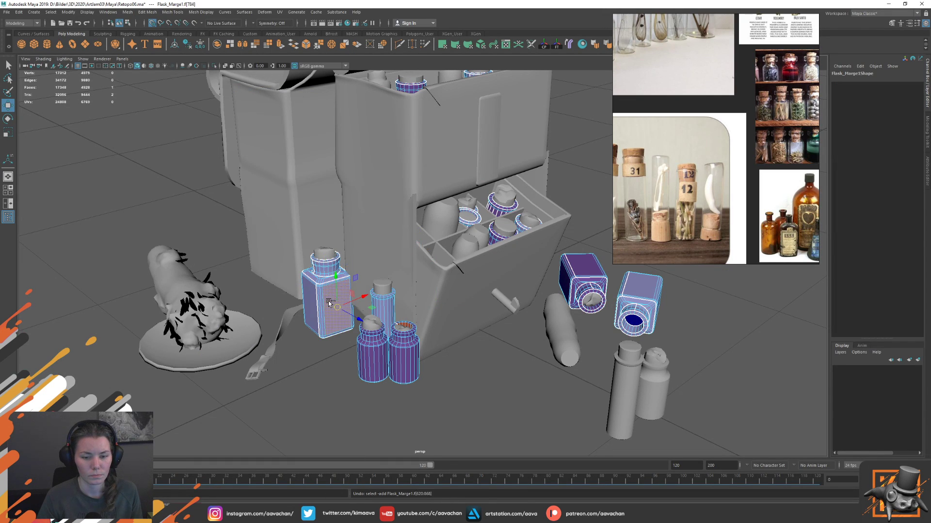
pyautogui.hotkey('ctrl', 'z')
pyautogui.hotkey('ctrl', 'z')
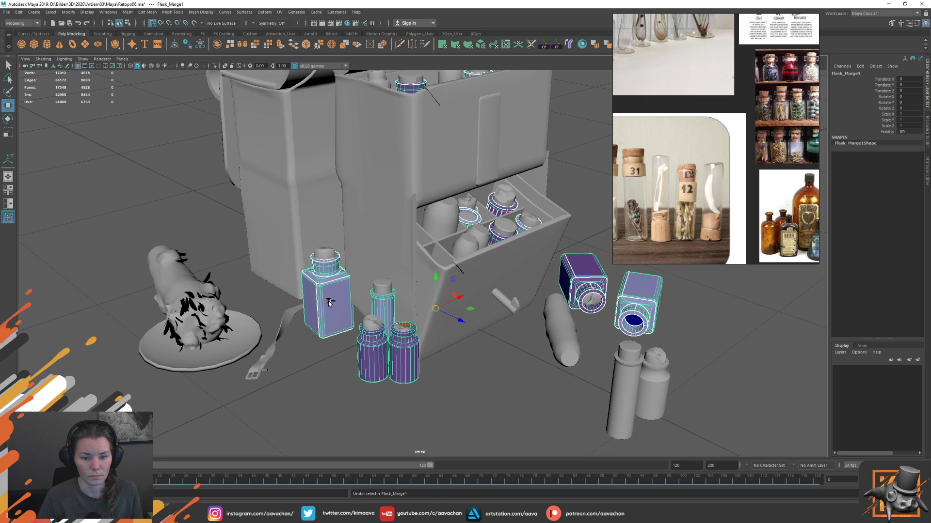
pyautogui.hotkey('ctrl', 'z')
pyautogui.hotkey('ctrl', 'z')
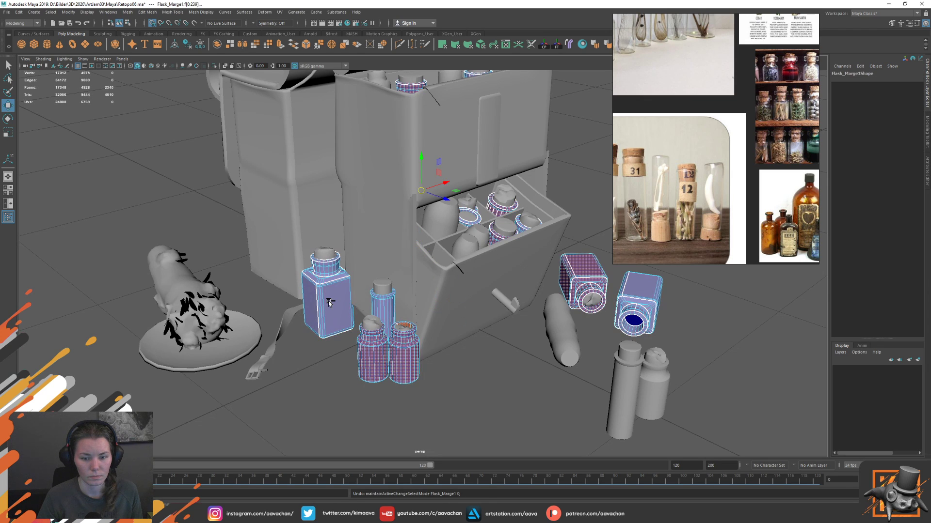
pyautogui.scroll(-5, 254, 115)
pyautogui.moveTo(264, 84); pyautogui.dragTo(551, 349)
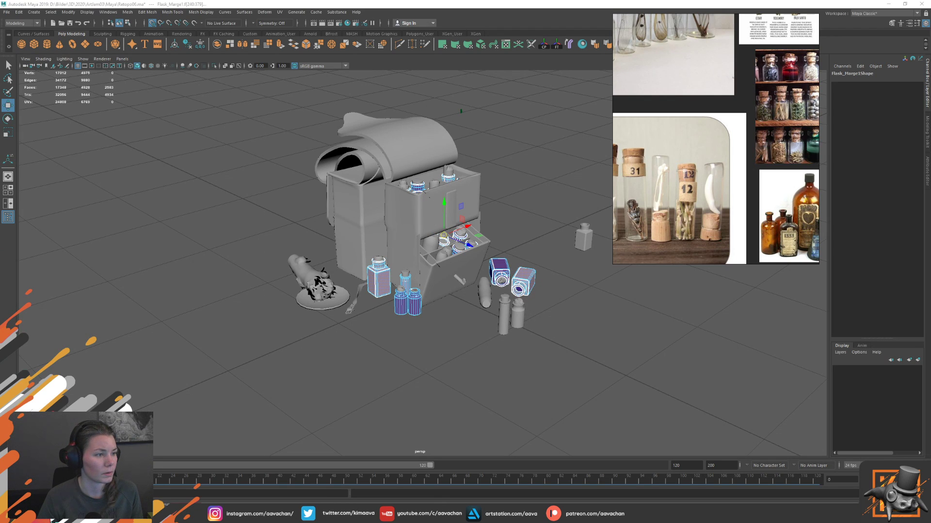
pyautogui.click(84, 183)
pyautogui.press('F8')
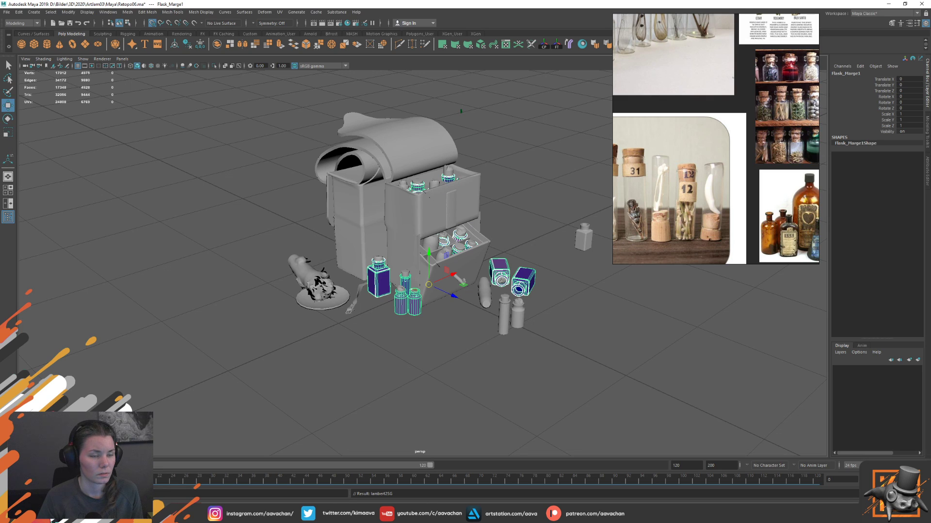
# - Export the selected flasks over FlasksMerge.obj and confirm the overwrite
pyautogui.click(4, 12)
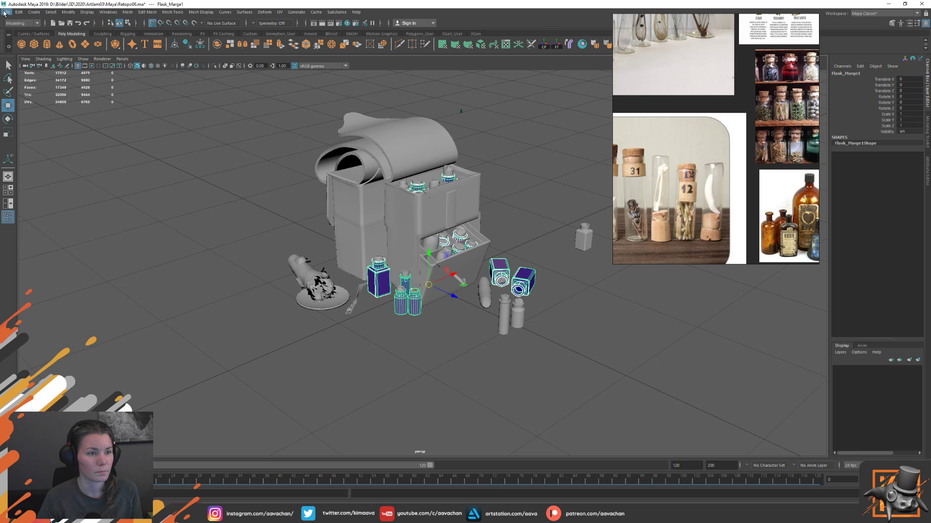
pyautogui.click(4, 13)
pyautogui.click(33, 111)
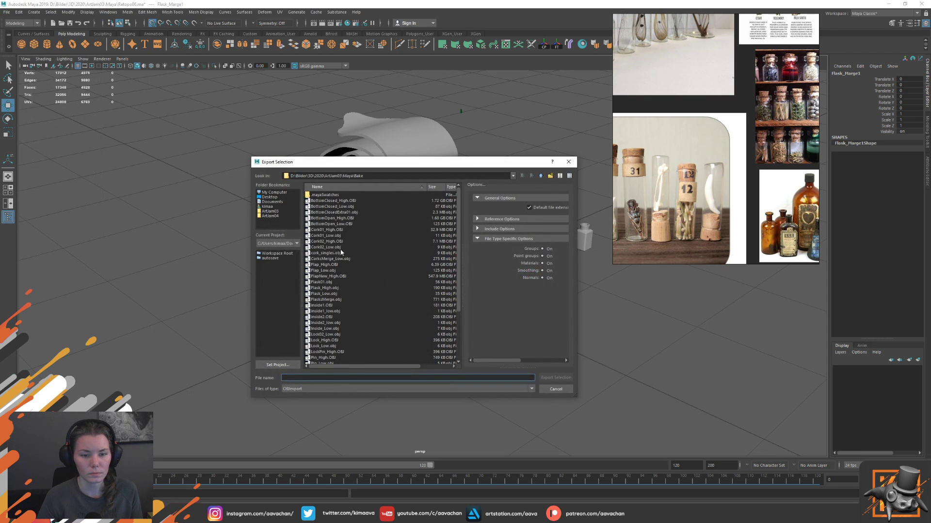
pyautogui.click(333, 276)
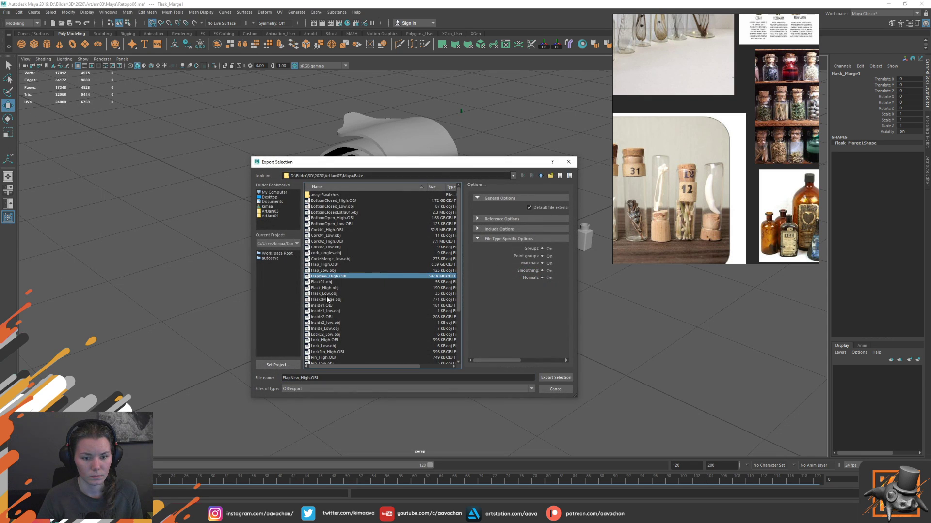
pyautogui.click(329, 300)
pyautogui.click(557, 379)
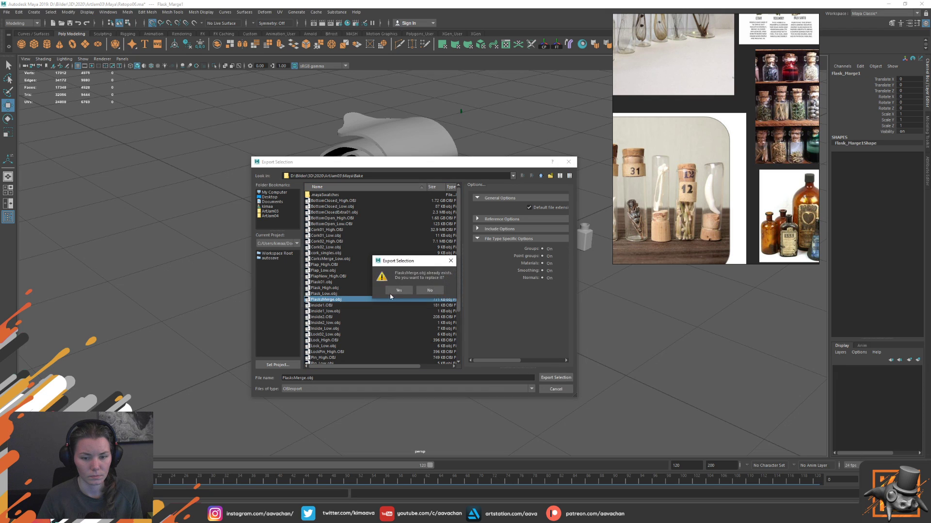
pyautogui.click(390, 294)
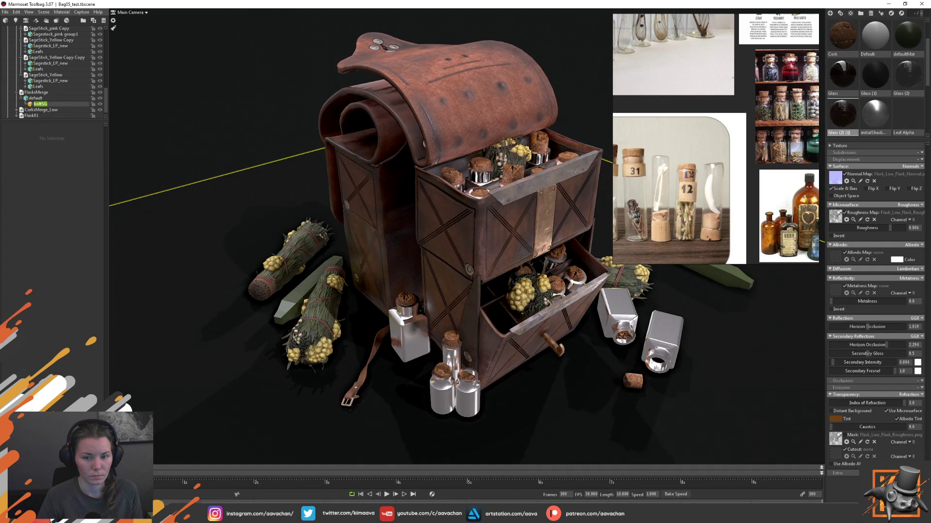
# - Expand FlasksMerge in the Outliner and inspect its boltSG submesh
pyautogui.click(37, 93)
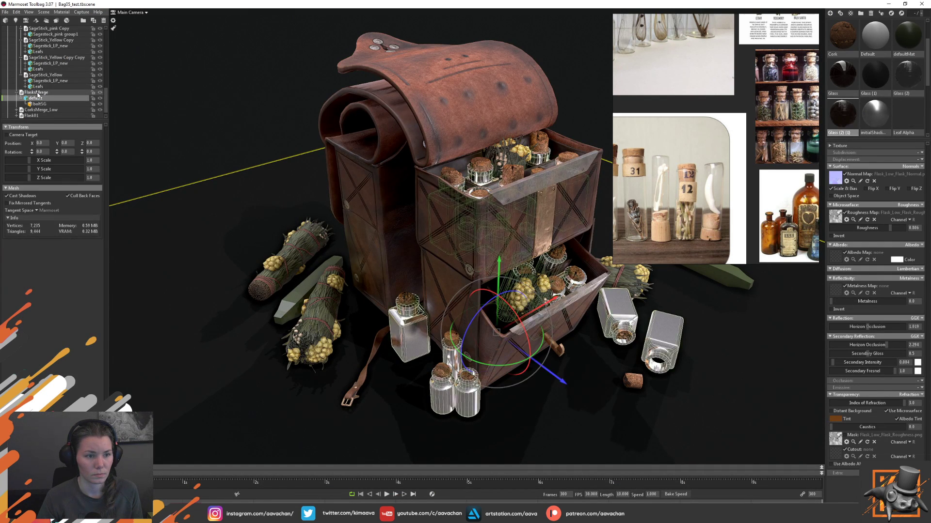
pyautogui.click(17, 92)
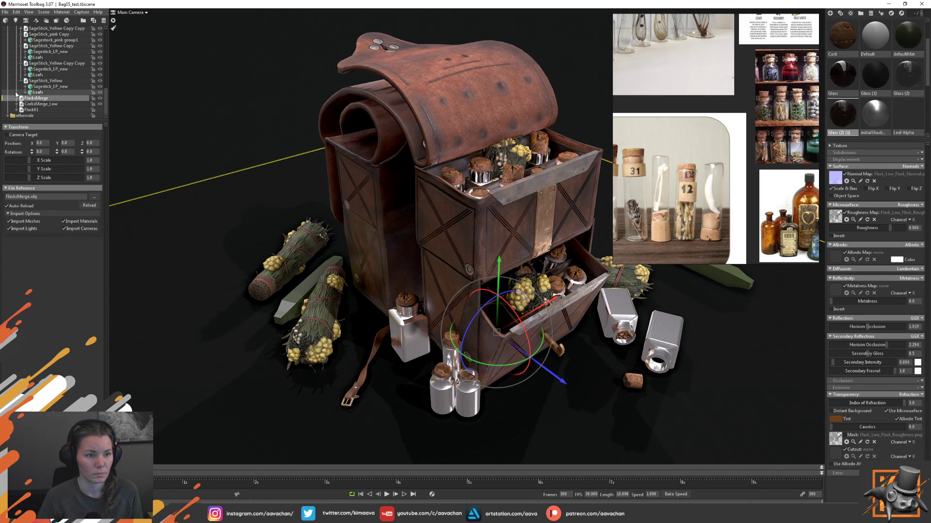
pyautogui.click(17, 98)
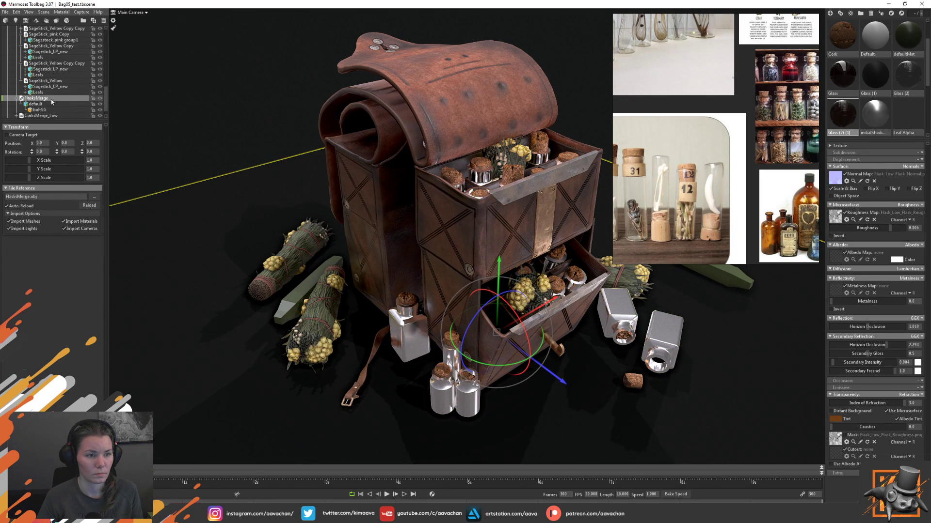
pyautogui.scroll(-1, 52, 101)
pyautogui.click(34, 110)
pyautogui.click(45, 99)
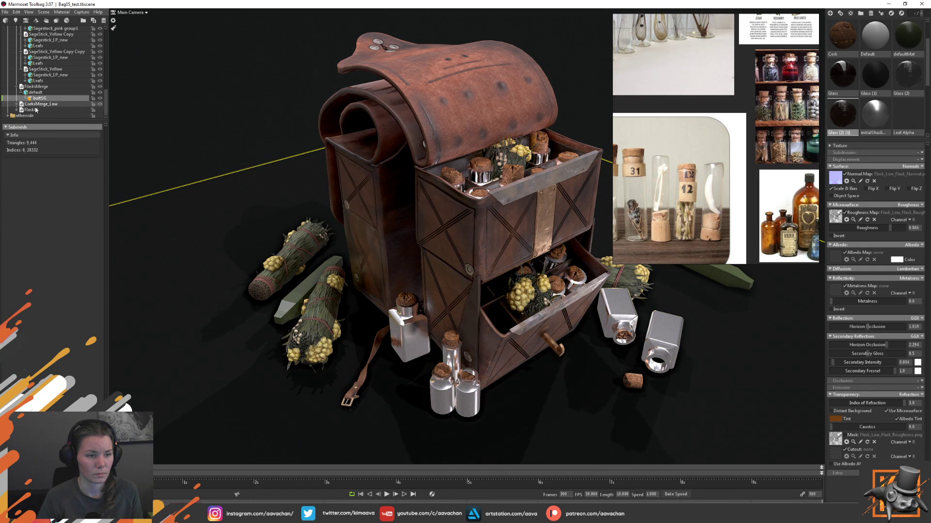
# - Inspect and collapse Flask01, reselect FlasksMerge, and return to the Maya scene
pyautogui.click(17, 110)
pyautogui.scroll(-1, 56, 105)
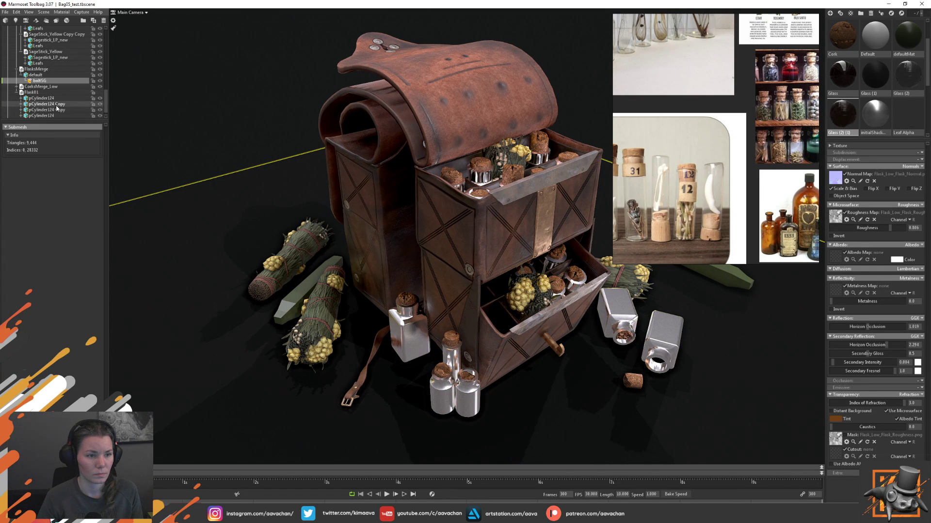
pyautogui.scroll(-1, 43, 97)
pyautogui.click(32, 87)
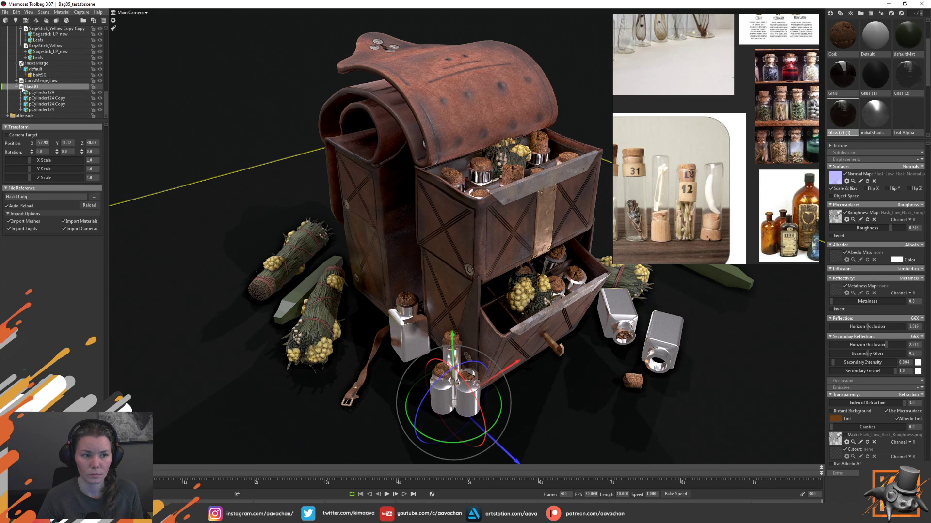
pyautogui.click(17, 87)
pyautogui.click(30, 86)
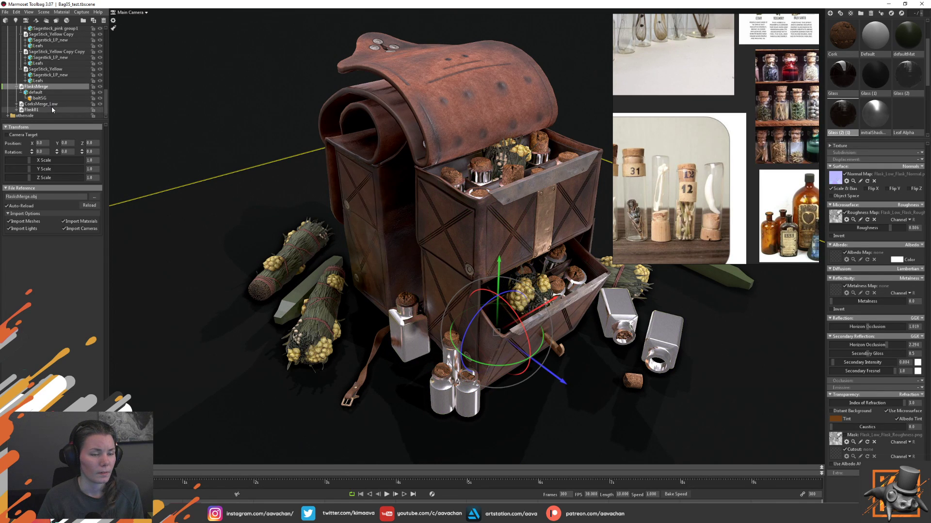
pyautogui.scroll(2, 52, 101)
pyautogui.scroll(2, 53, 109)
pyautogui.scroll(3, 52, 109)
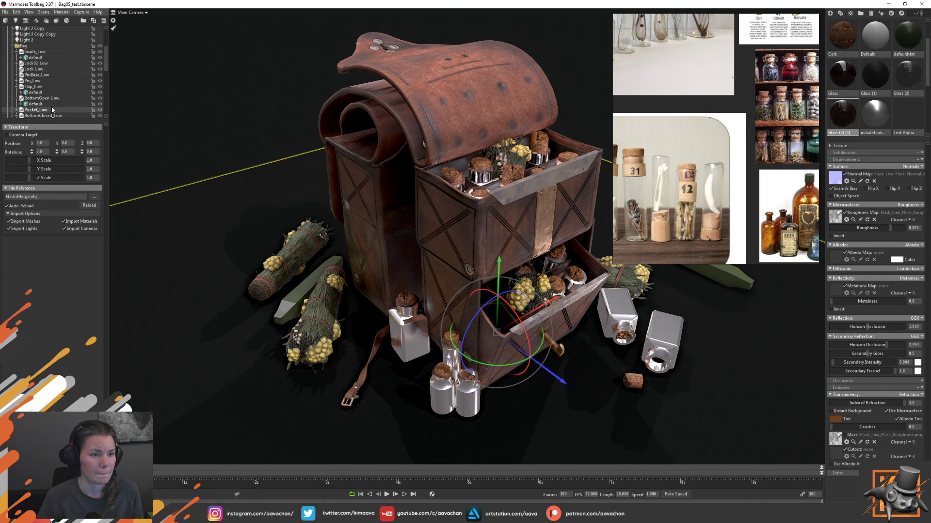
pyautogui.scroll(-2, 52, 110)
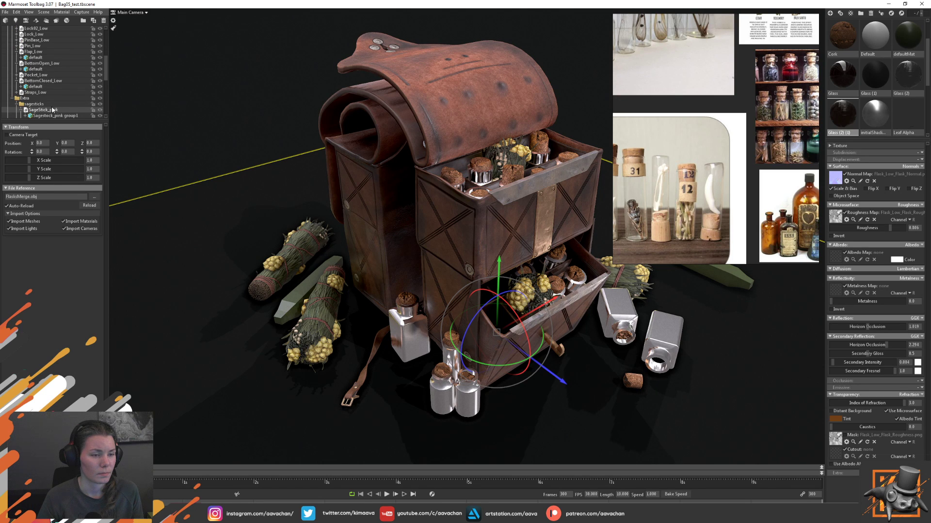
pyautogui.moveTo(162, 484)
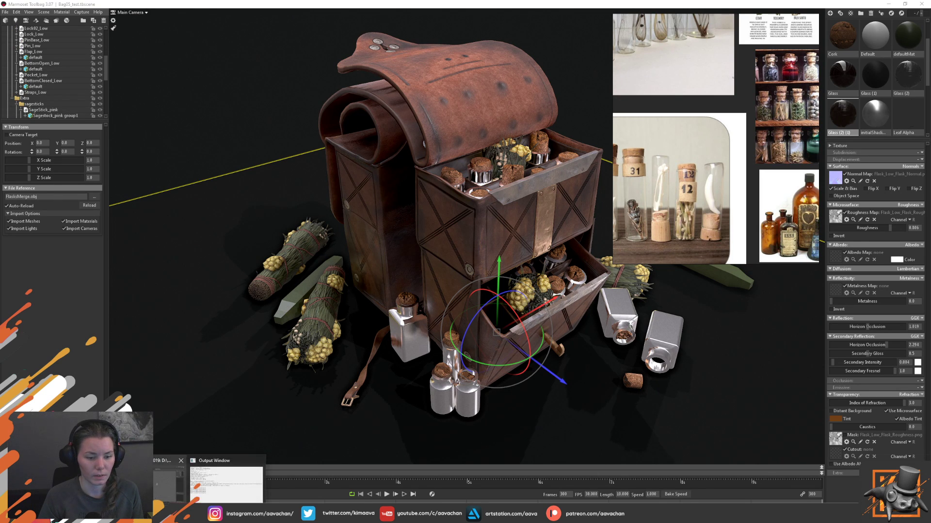
pyautogui.click(210, 477)
pyautogui.scroll(2, 364, 371)
pyautogui.scroll(3, 364, 371)
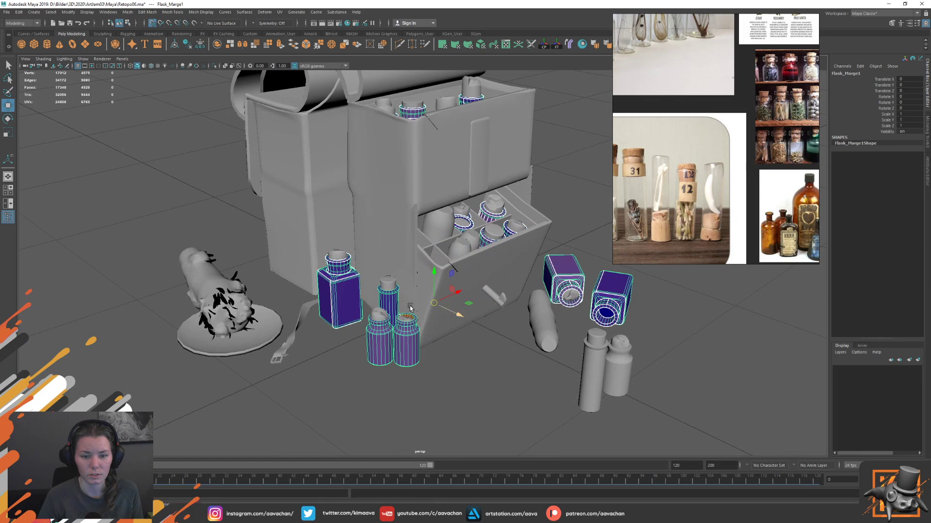
# - Select the flask bottle faces and extract them into separate pieces
pyautogui.press('F11')
pyautogui.rightClick(342, 299)
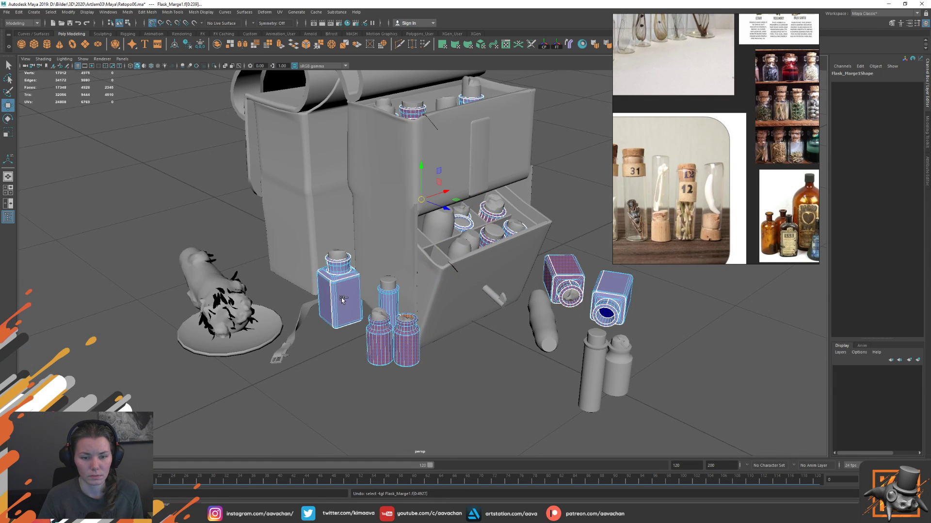
pyautogui.keyDown('ctrl'); pyautogui.keyDown('shift'); pyautogui.click(341, 300); pyautogui.keyUp('shift'); pyautogui.keyUp('ctrl')
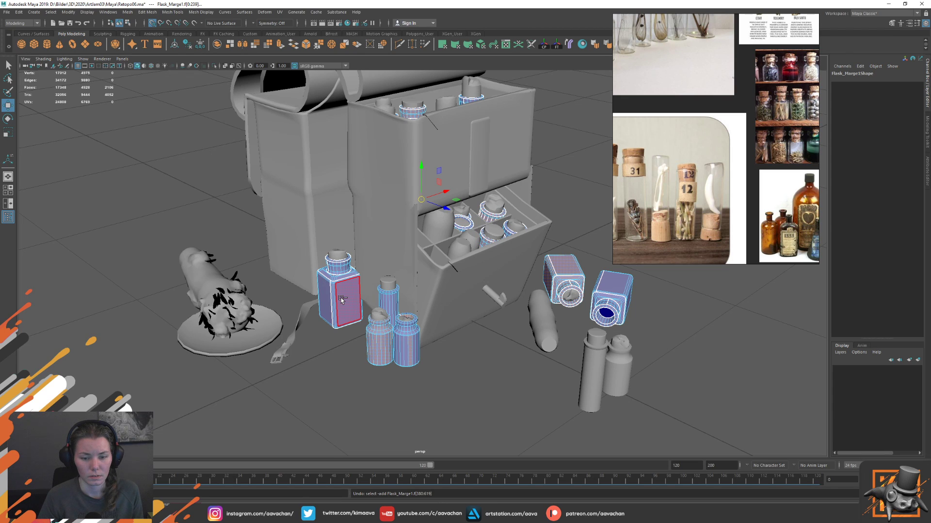
pyautogui.keyDown('ctrl'); pyautogui.keyDown('shift'); pyautogui.click(415, 340); pyautogui.keyUp('shift'); pyautogui.keyUp('ctrl')
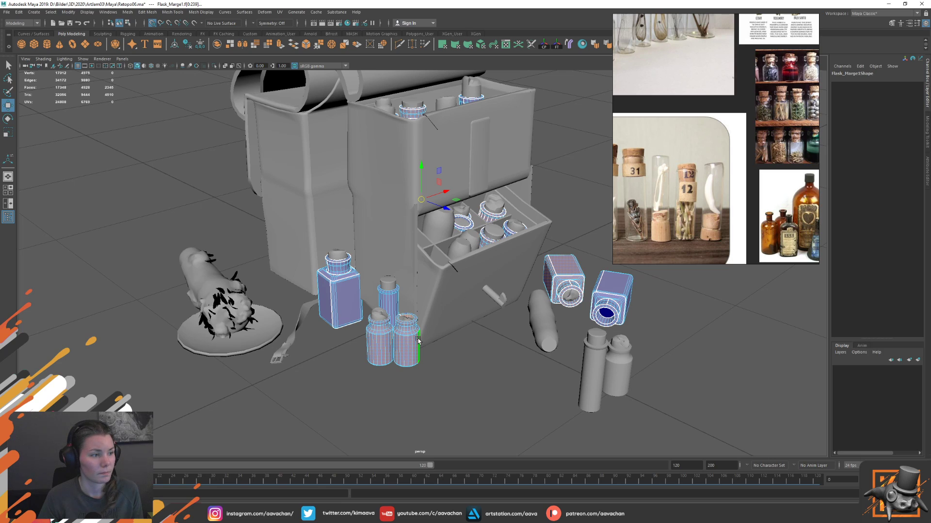
pyautogui.moveTo(489, 346)
pyautogui.keyDown('alt'); pyautogui.mouseDown()
pyautogui.moveTo(370, 346)
pyautogui.moveTo(482, 353)
pyautogui.mouseUp(); pyautogui.keyUp('alt')
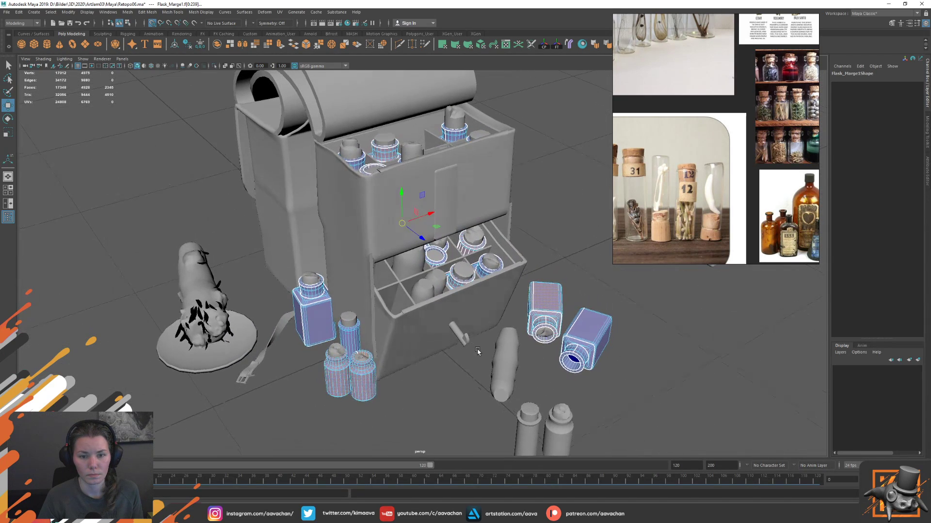
pyautogui.keyDown('shift'); pyautogui.rightClick(520, 236); pyautogui.keyUp('shift')
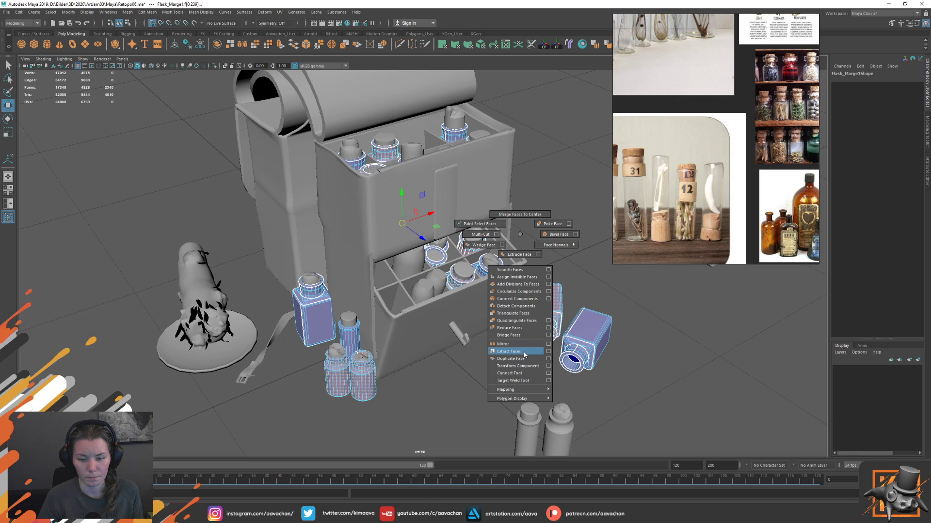
pyautogui.click(523, 352)
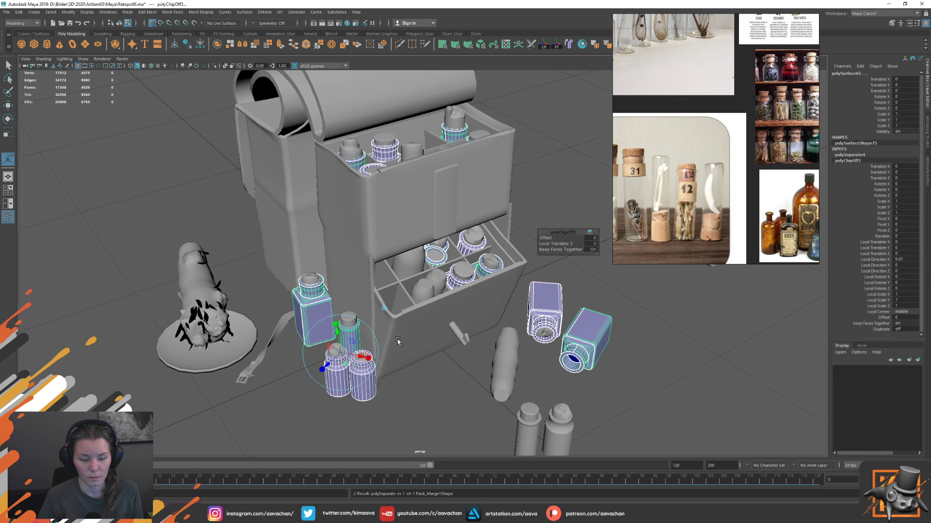
pyautogui.click(318, 381)
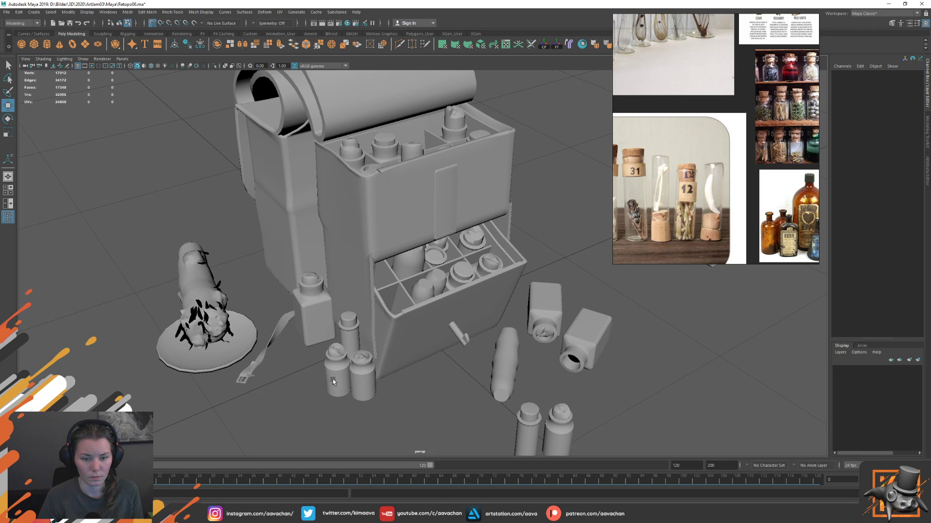
pyautogui.click(335, 381)
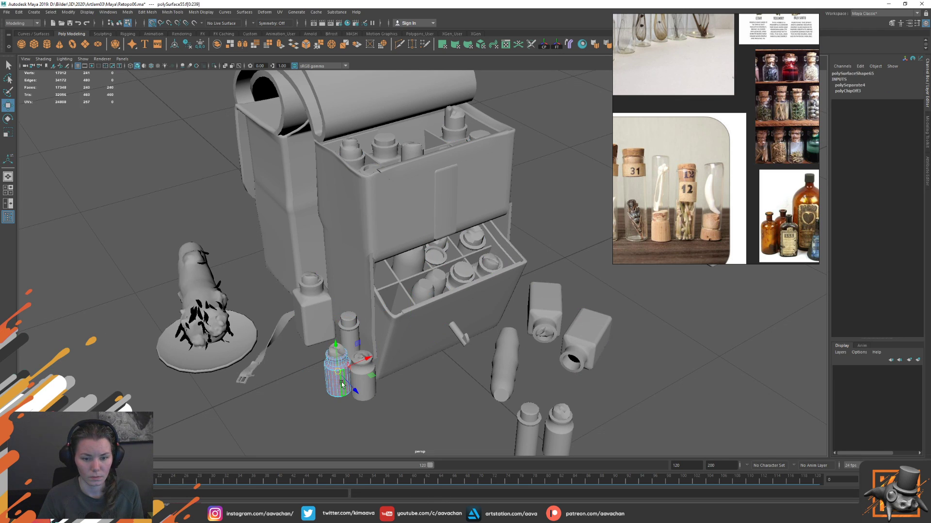
pyautogui.click(550, 304)
# - Combine the extracted bottle pieces into one mesh, delete its history and freeze transforms
pyautogui.hotkey('ctrl', 'z')
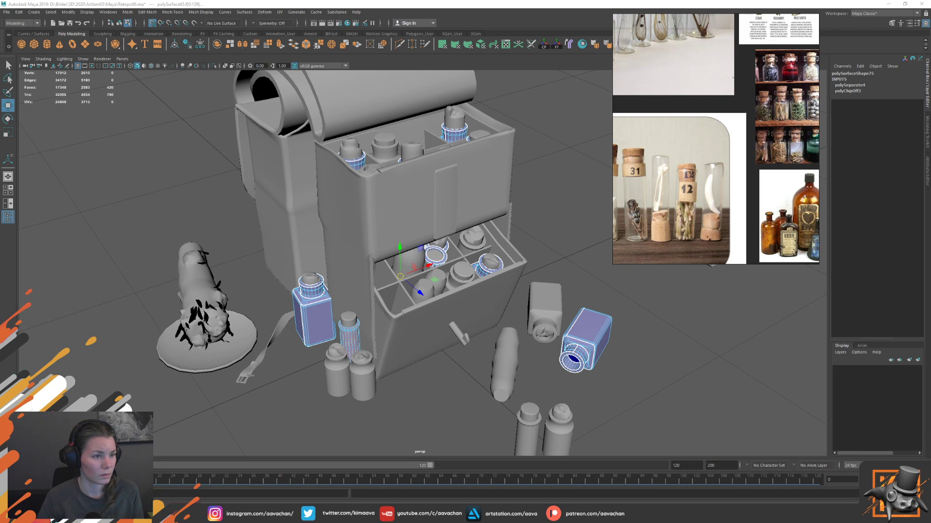
pyautogui.press('F8')
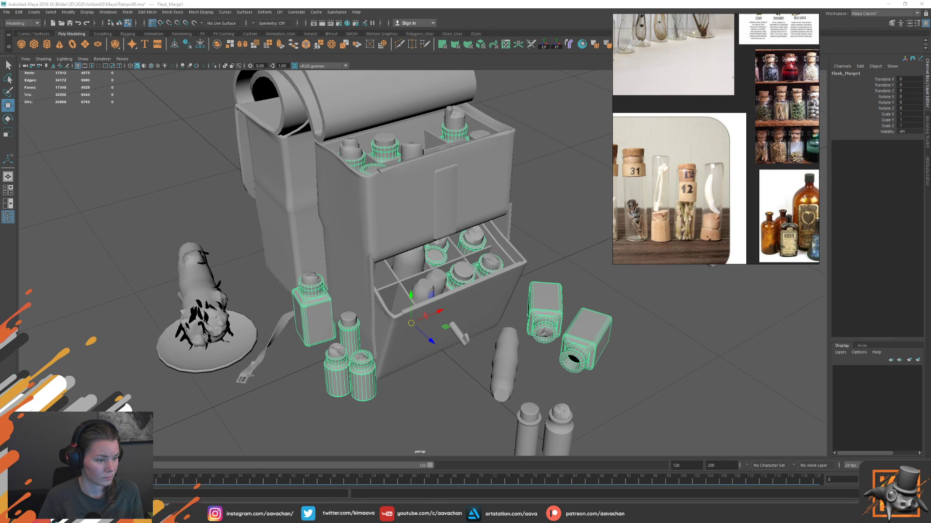
pyautogui.click(337, 374)
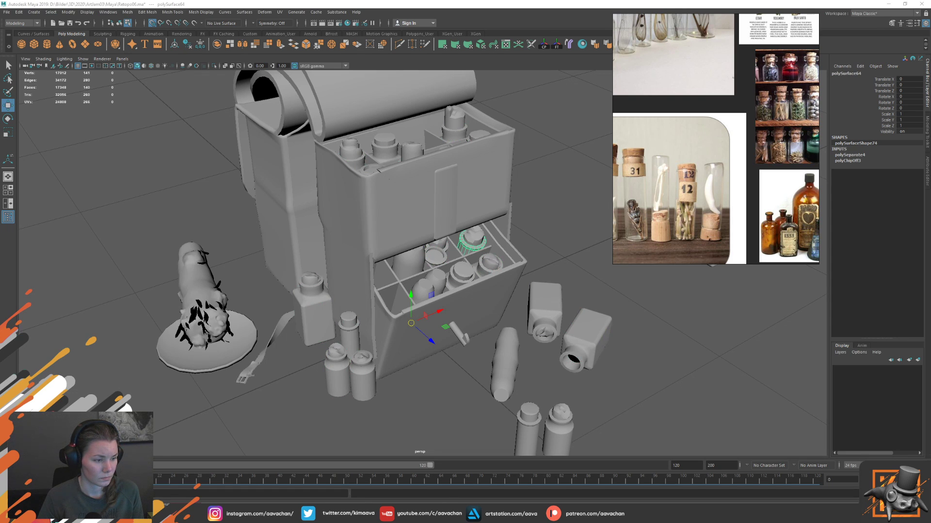
pyautogui.hotkey('ctrl', 'shift', 's')
pyautogui.keyDown('shift'); pyautogui.moveTo(87, 216); pyautogui.dragTo(87, 317, button='right'); pyautogui.keyUp('shift')
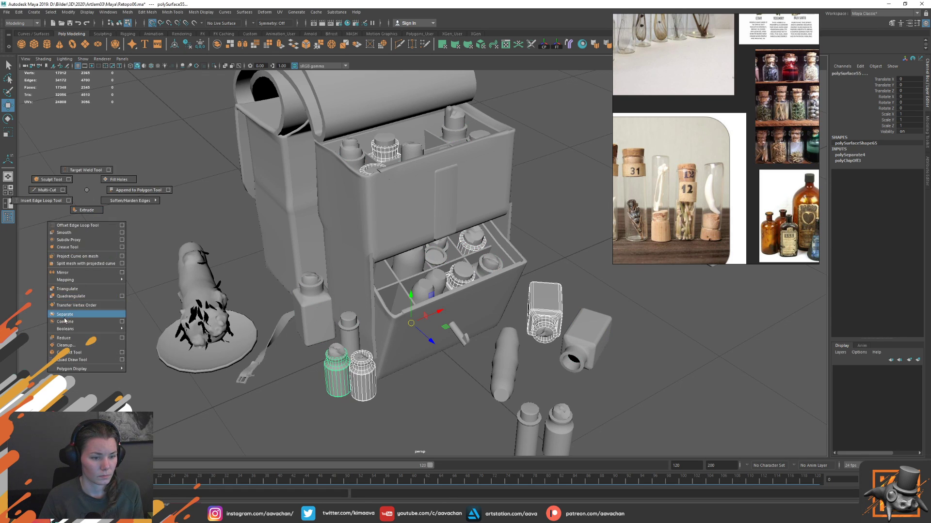
pyautogui.hotkey('alt', 'shift', 'd')
pyautogui.moveTo(402, 301); pyautogui.dragTo(411, 323)
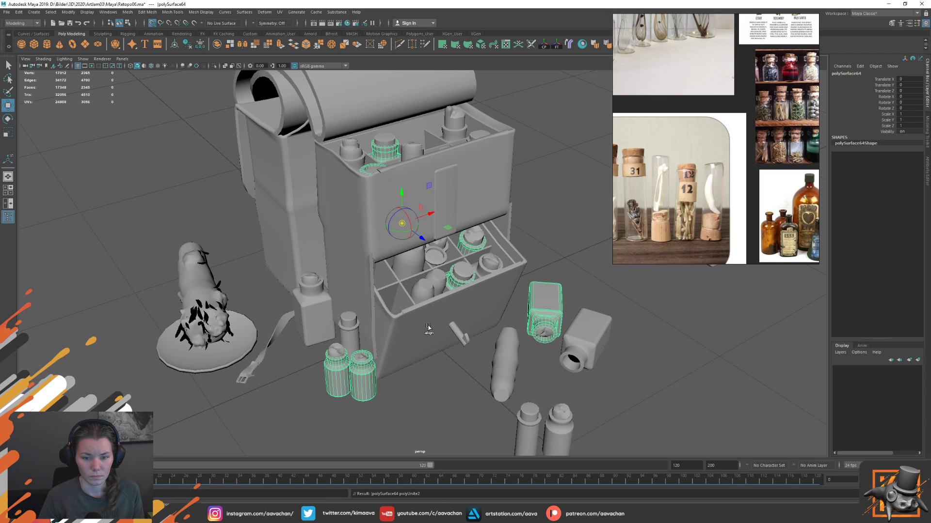
pyautogui.click(561, 48)
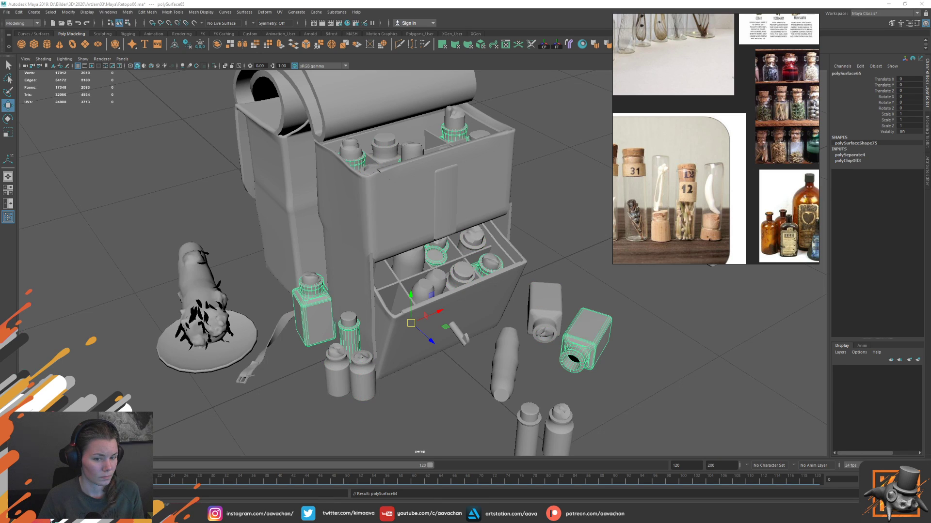
pyautogui.click(558, 45)
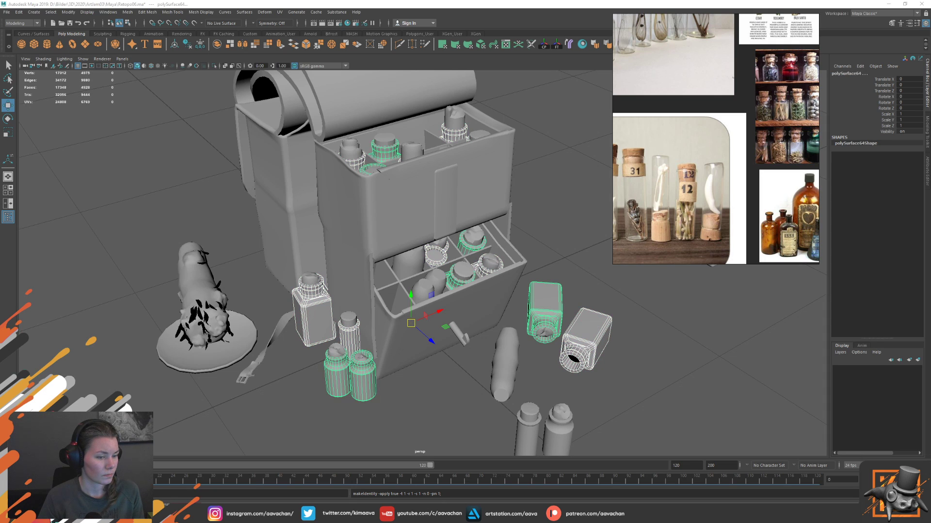
pyautogui.click(7, 12)
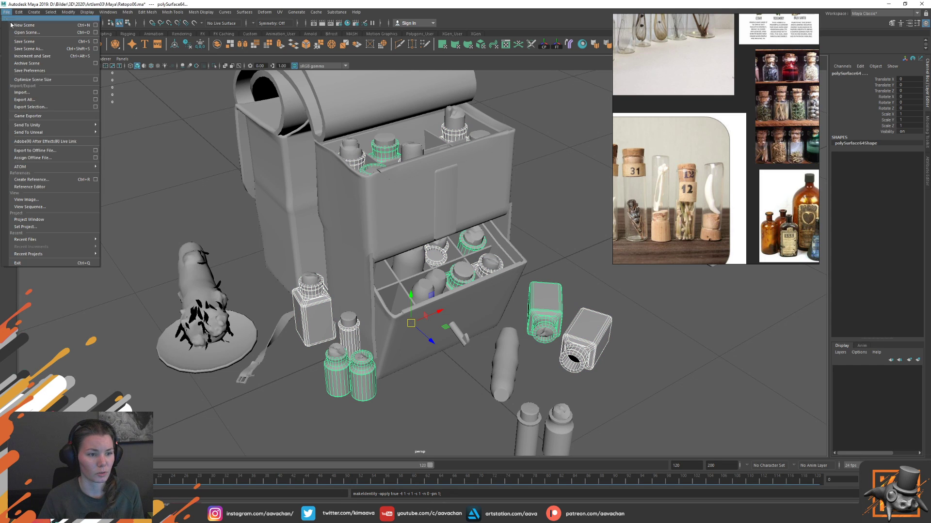
# - Export the combined bottles over FlasksMerge.obj in the Bake folder, confirming the replacement
pyautogui.click(30, 107)
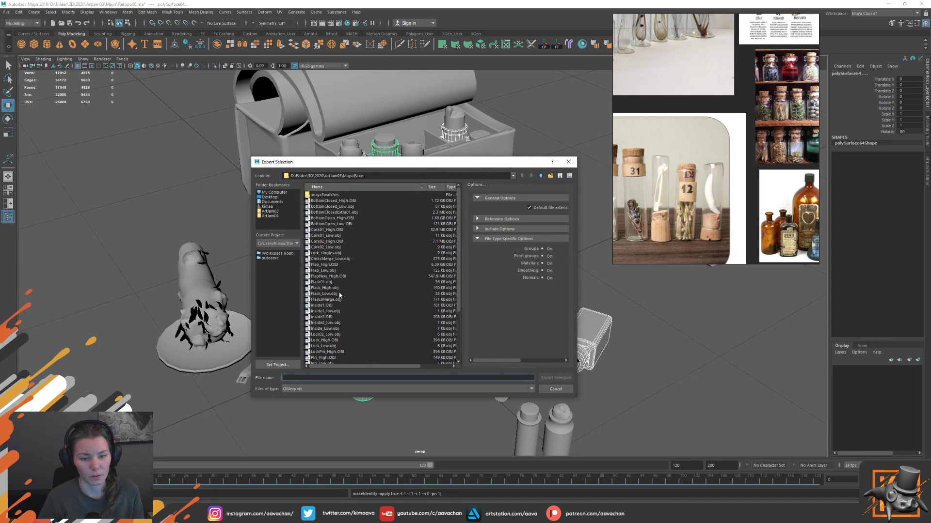
pyautogui.click(326, 300)
pyautogui.click(558, 379)
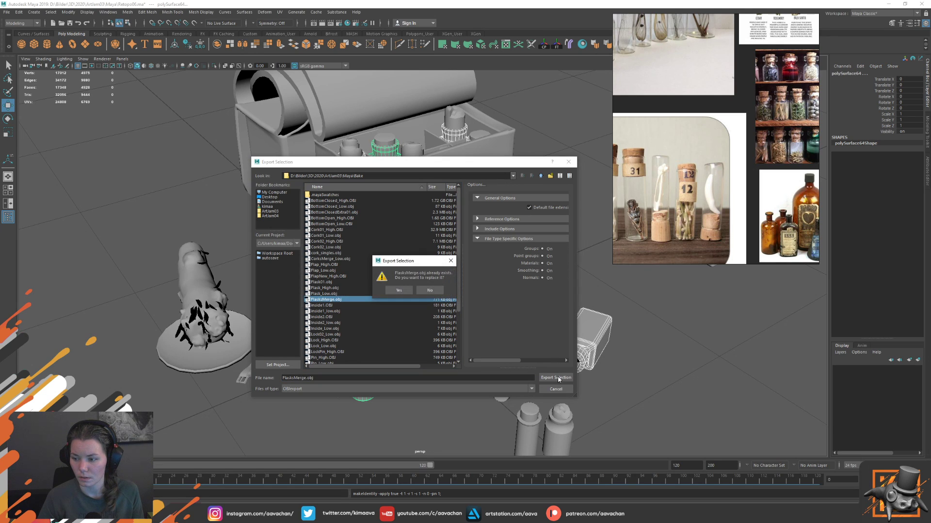
pyautogui.click(402, 289)
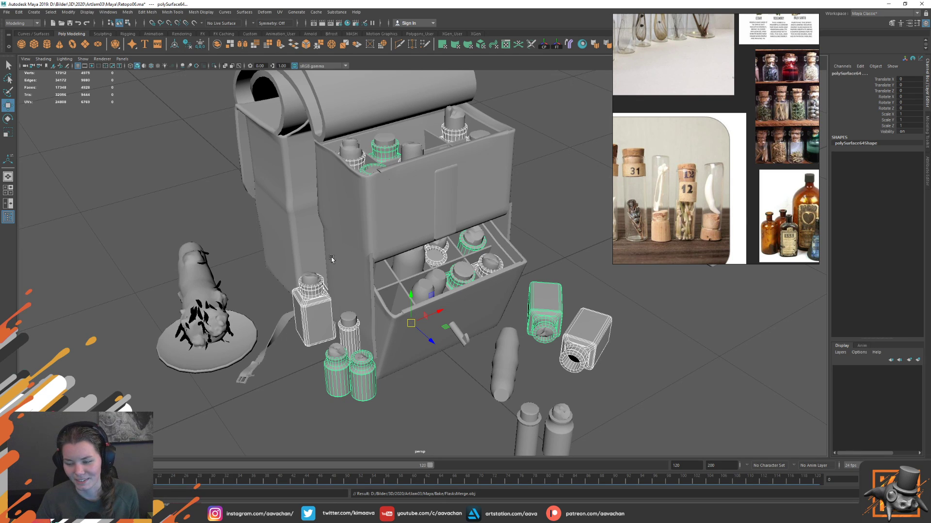
# - Select the flasks' default submesh in Marmoset and apply the Glass (2) material to the bottles
pyautogui.hotkey('alt', 'Tab')
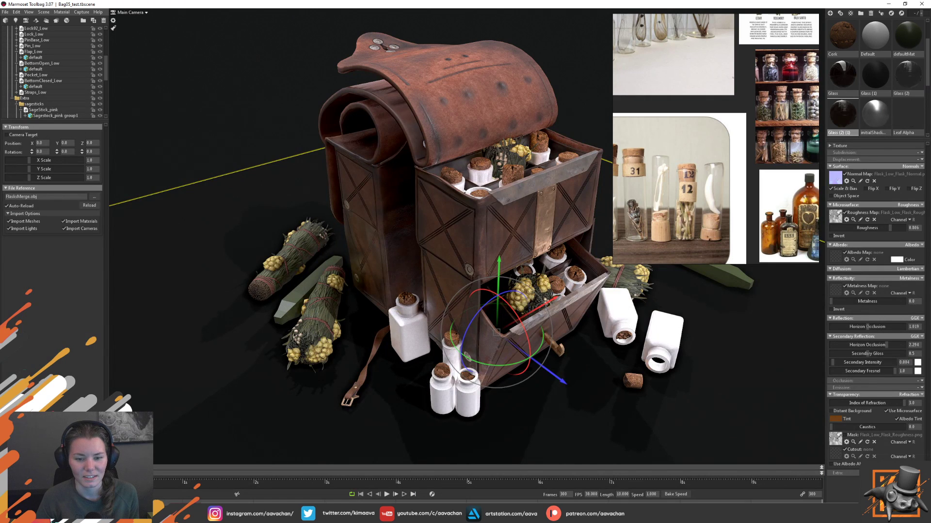
pyautogui.scroll(-2, 66, 107)
pyautogui.scroll(-2, 65, 96)
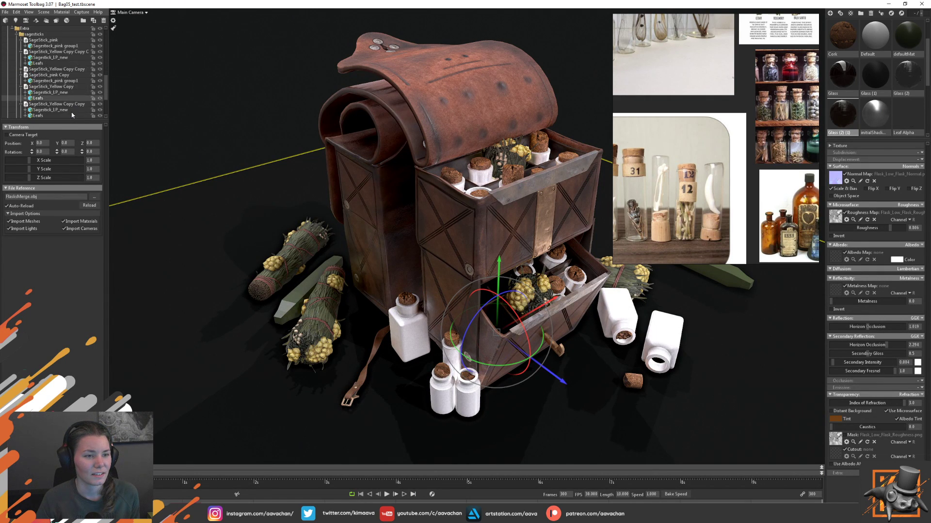
pyautogui.scroll(-3, 52, 95)
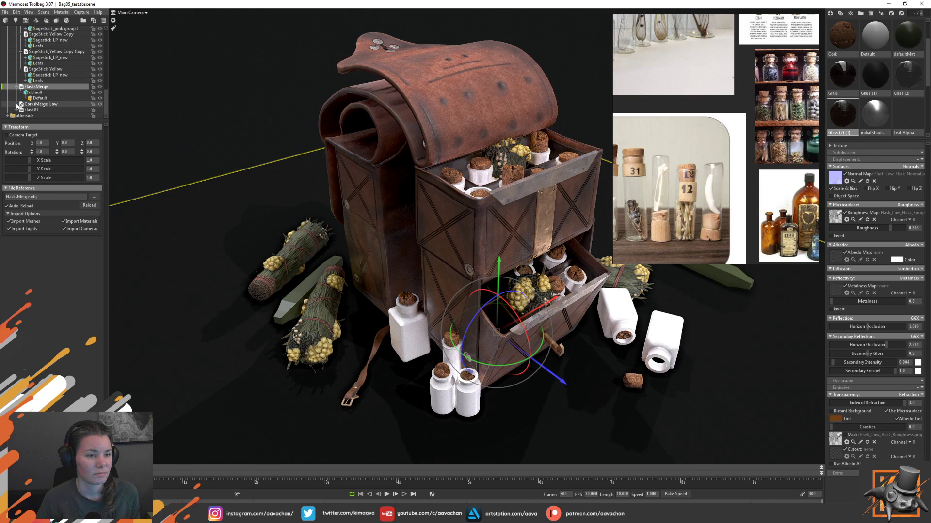
pyautogui.moveTo(17, 105); pyautogui.dragTo(38, 93)
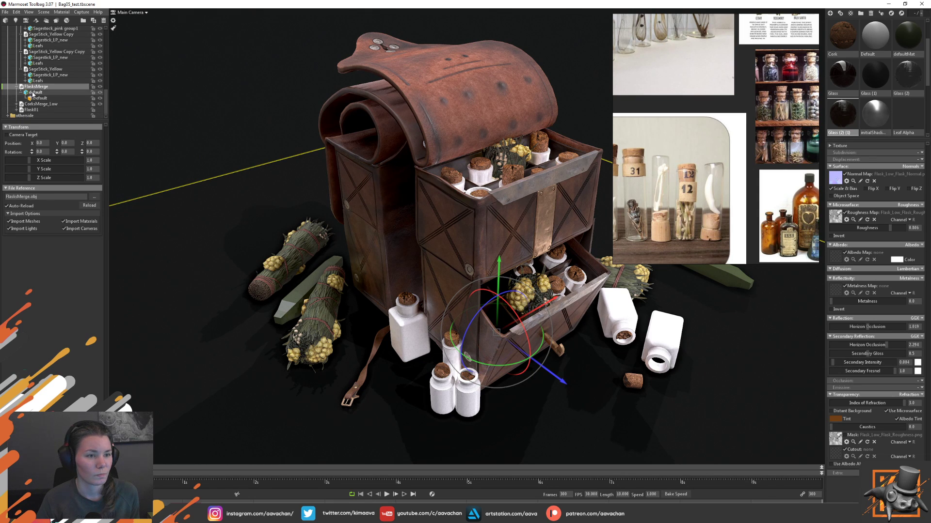
pyautogui.click(38, 92)
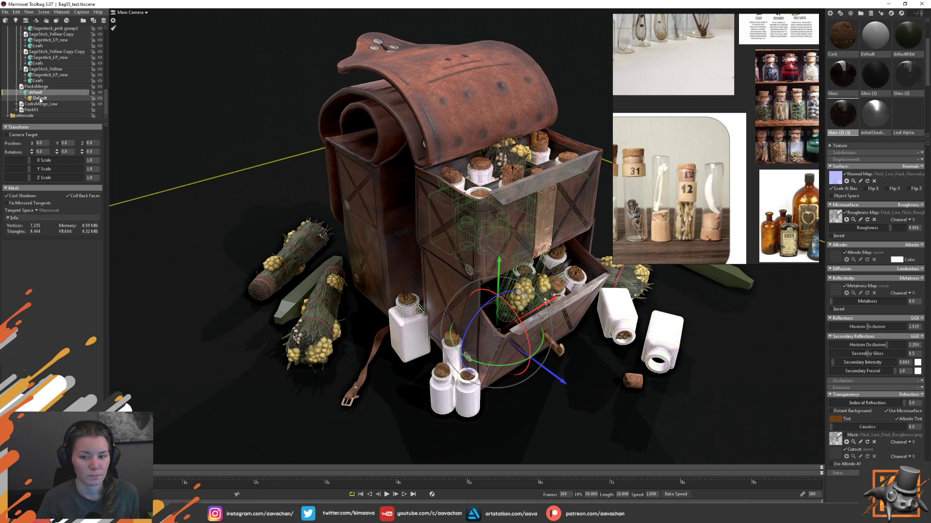
pyautogui.click(40, 99)
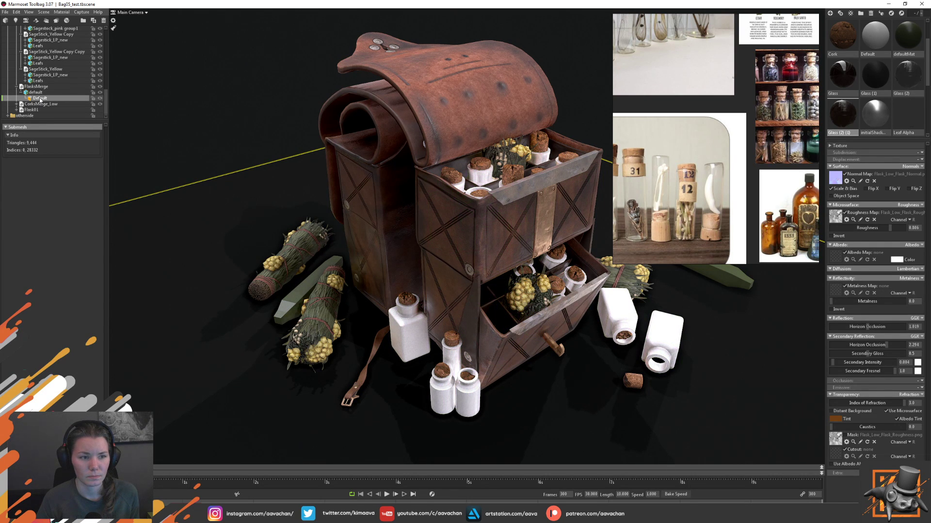
pyautogui.click(40, 93)
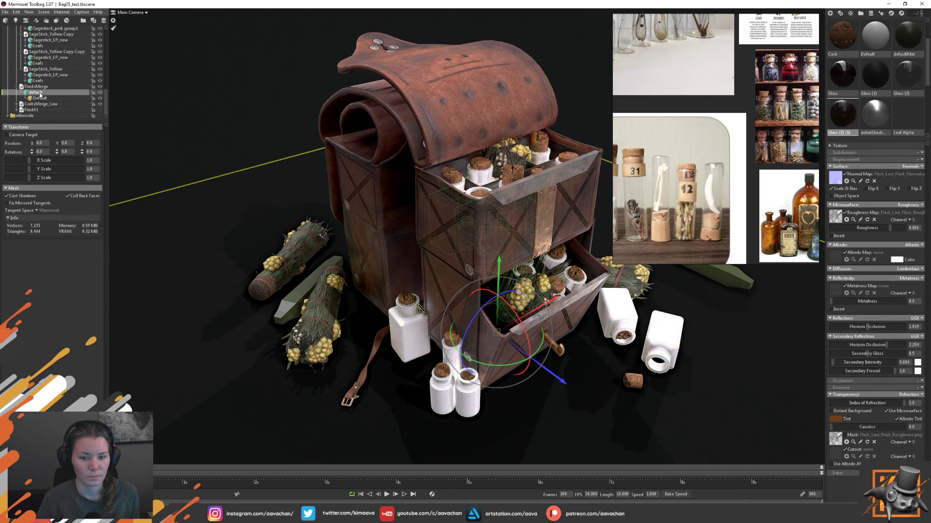
pyautogui.doubleClick(39, 94)
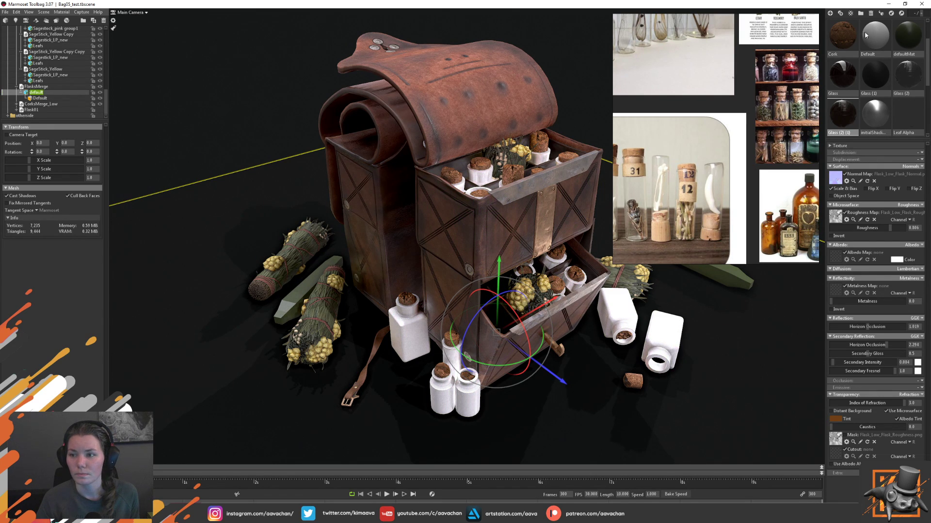
pyautogui.moveTo(907, 77); pyautogui.dragTo(466, 397)
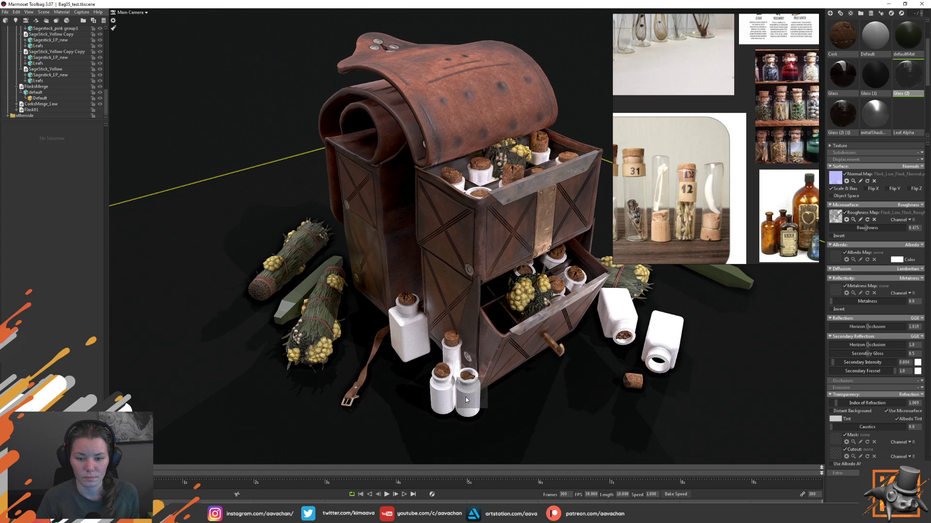
# - Collapse the sage stick and Leafs entries, reselect FlasksMerge, and return to Maya
pyautogui.click(34, 88)
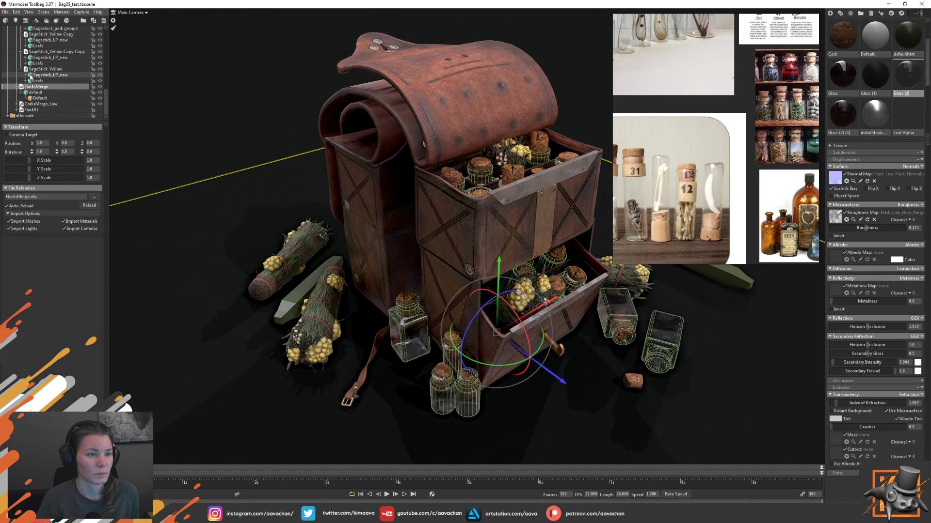
pyautogui.click(25, 76)
pyautogui.click(25, 76)
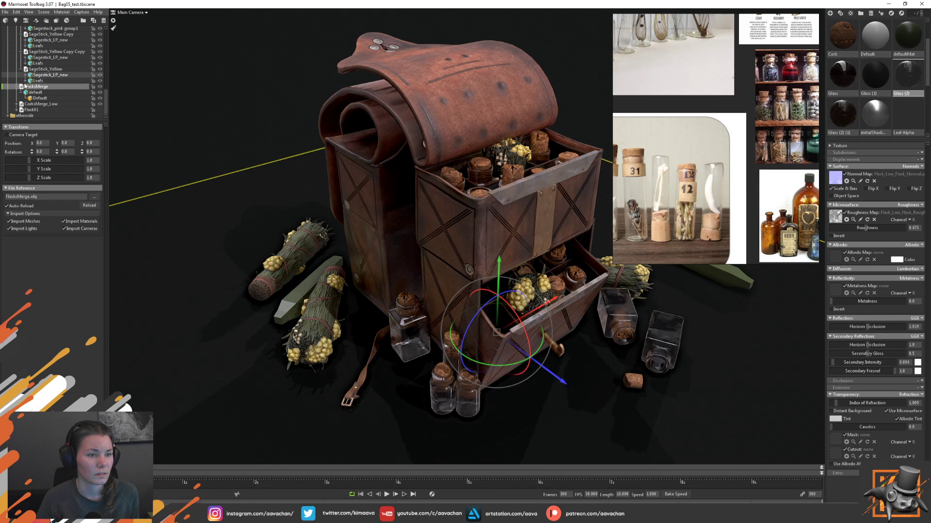
pyautogui.click(25, 81)
pyautogui.click(25, 81)
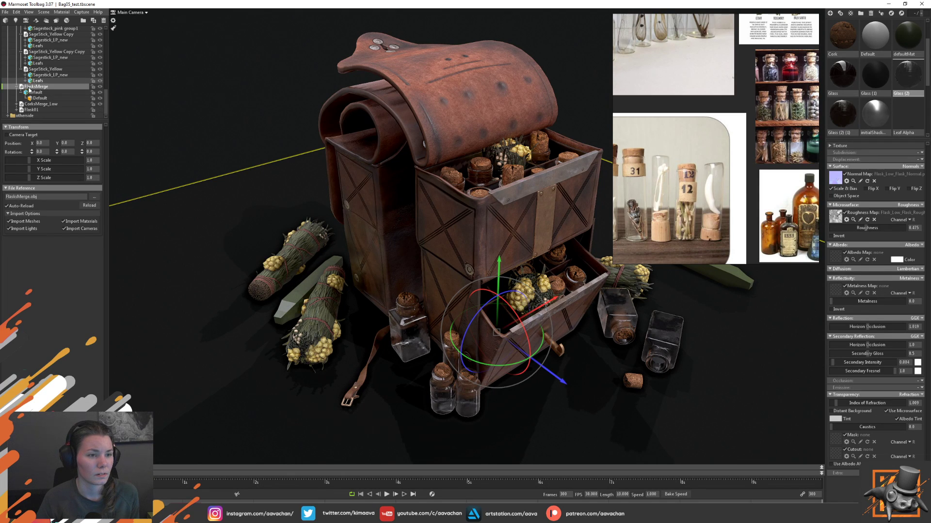
pyautogui.click(30, 87)
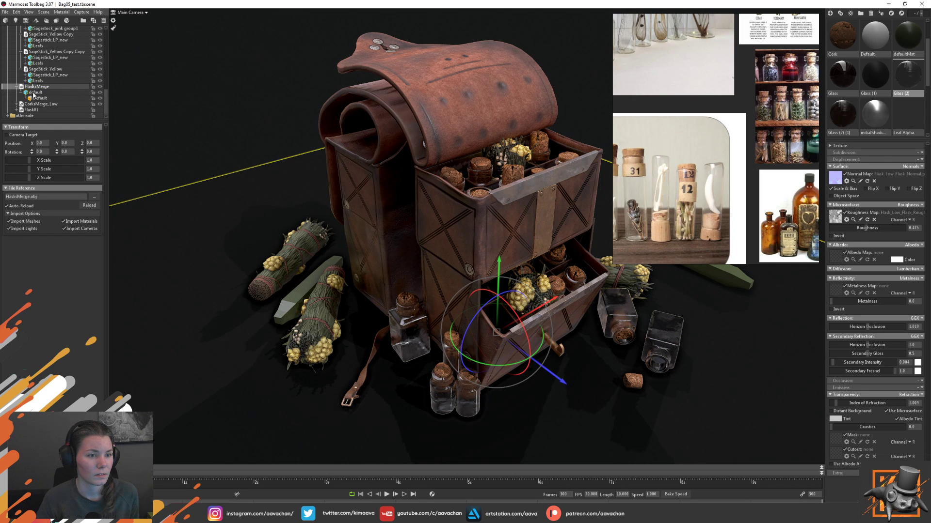
pyautogui.click(34, 87)
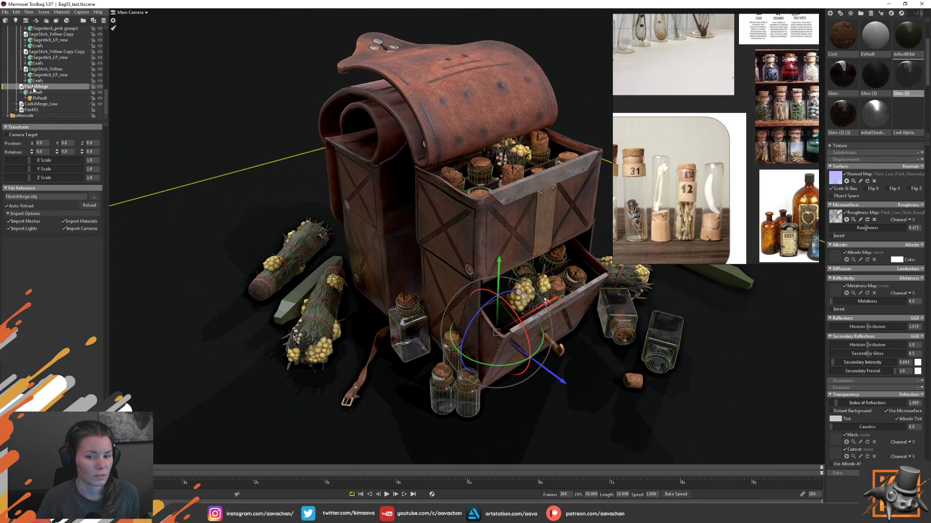
pyautogui.moveTo(215, 490)
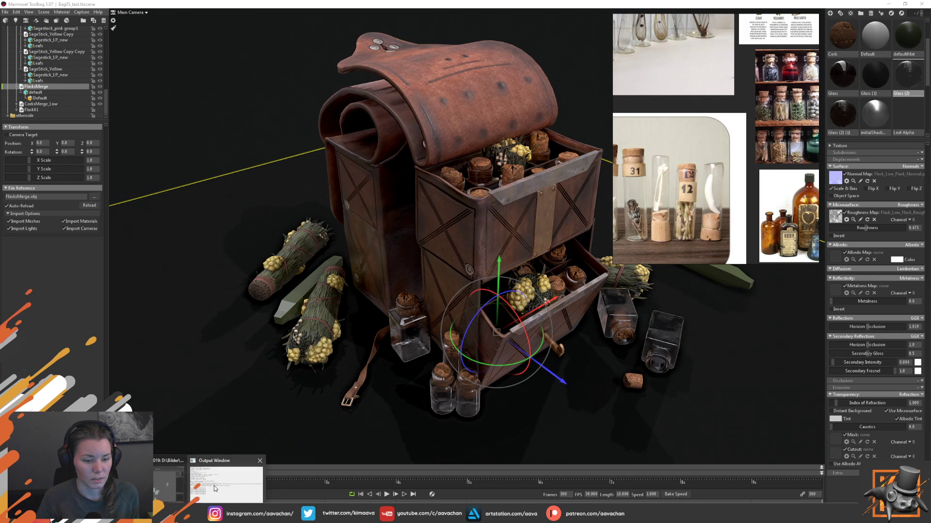
pyautogui.click(169, 484)
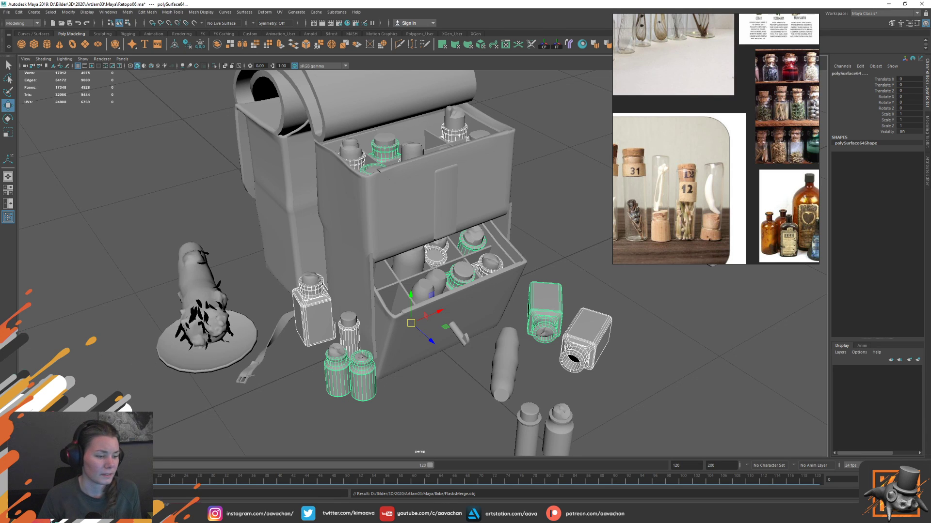
# - Group the selected bottles and name the group FlaskMerge
pyautogui.hotkey('ctrl', 'g')
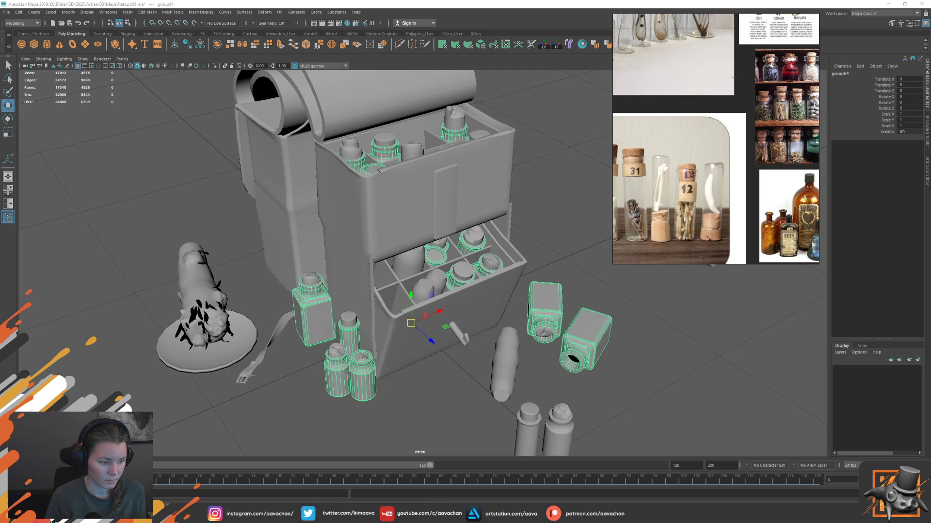
pyautogui.write('FlaskMerge')
pyautogui.press('Return')
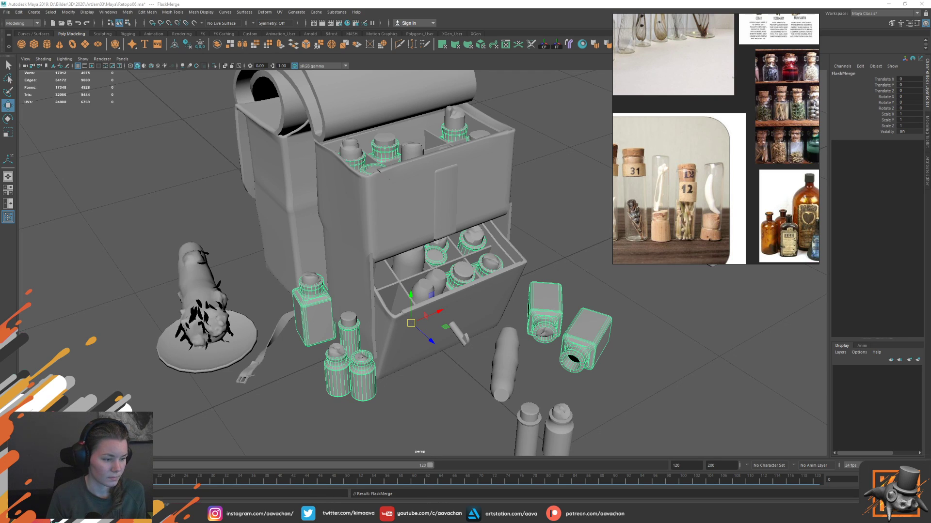
pyautogui.click(6, 12)
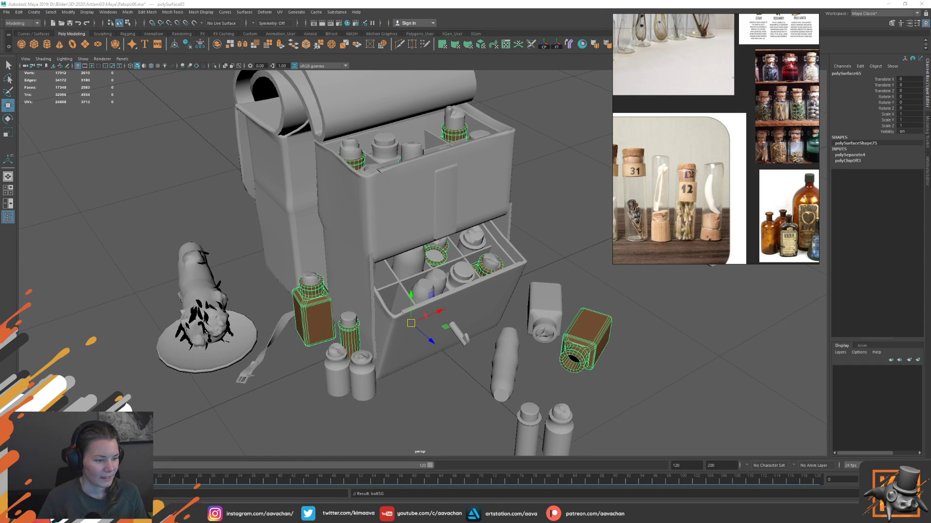
pyautogui.keyDown('shift'); pyautogui.click(349, 373); pyautogui.keyUp('shift')
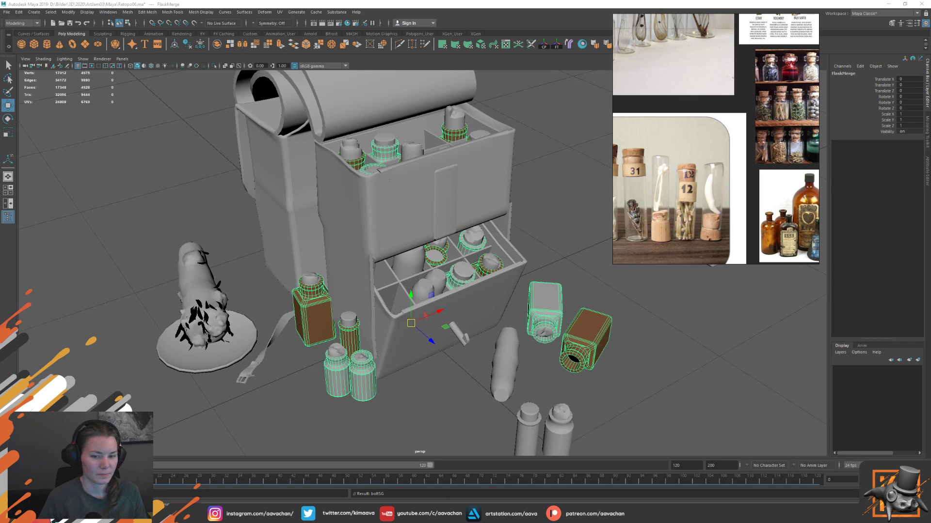
# - Export the FlaskMerge group over FlasksMerge.obj and return to Toolbag
pyautogui.click(7, 12)
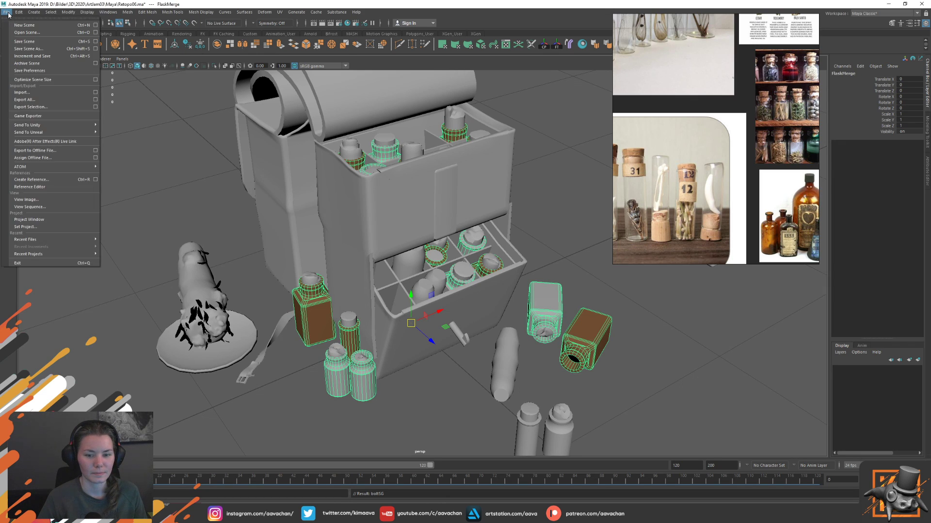
pyautogui.click(42, 109)
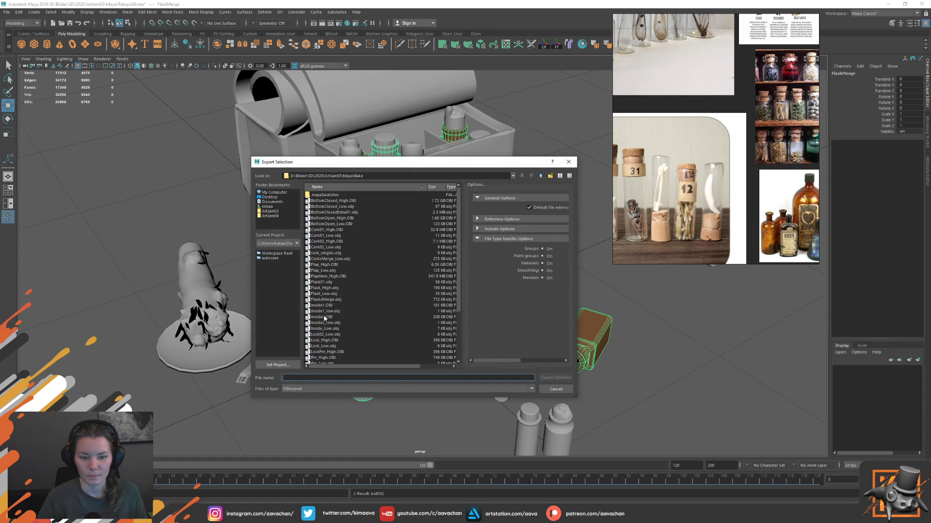
pyautogui.click(324, 317)
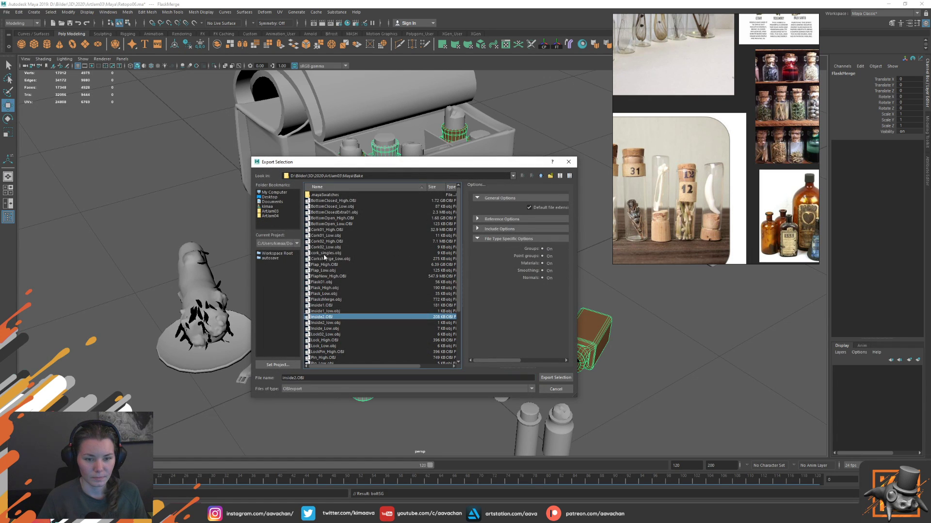
pyautogui.click(330, 260)
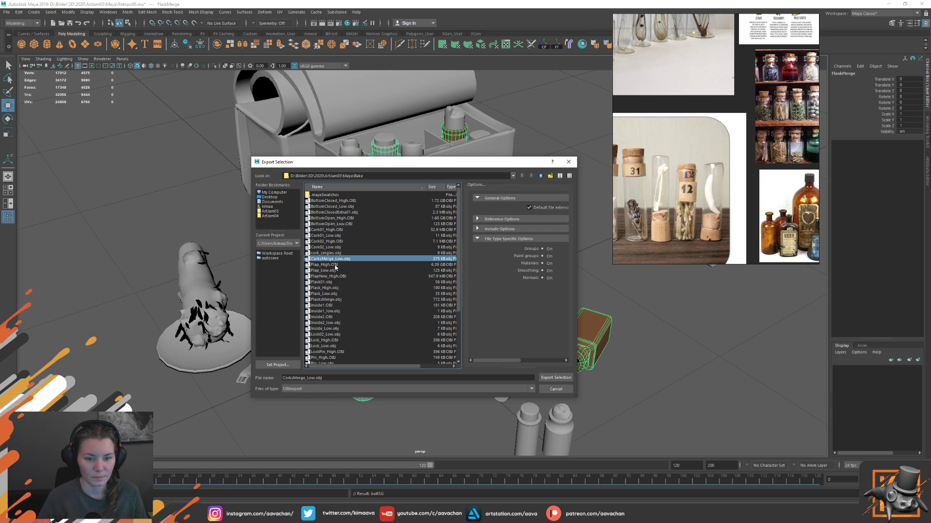
pyautogui.click(326, 299)
pyautogui.click(551, 381)
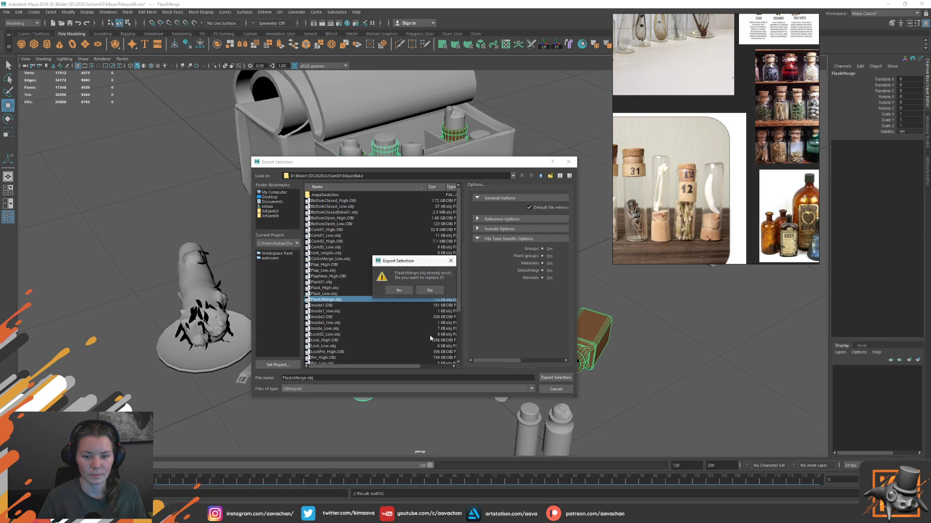
pyautogui.click(399, 290)
pyautogui.hotkey('alt', 'Tab')
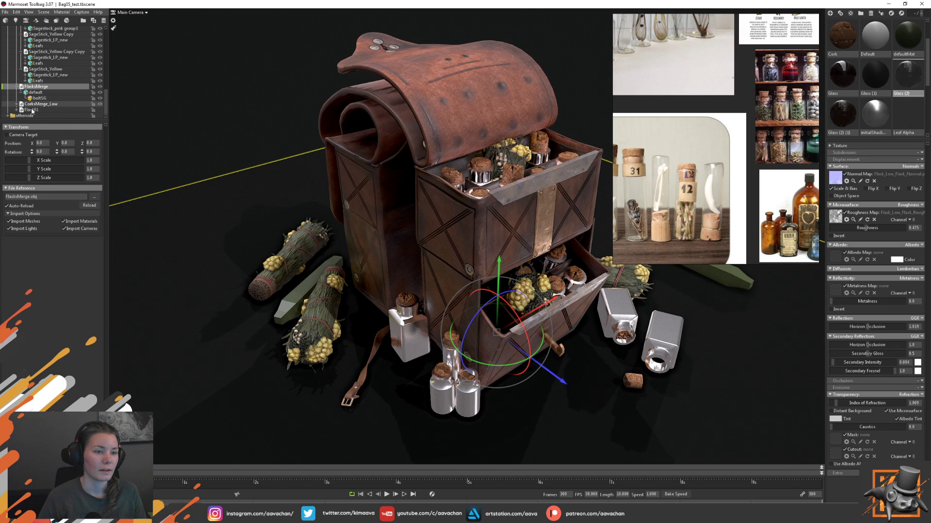
# - Back in Maya, export only polySurface65 over FlasksMerge.obj
pyautogui.hotkey('alt', 'Tab')
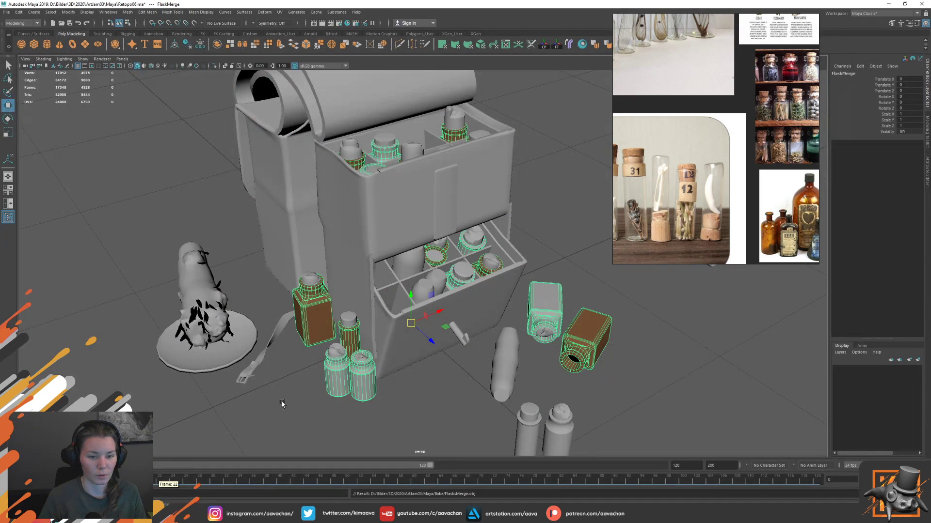
pyautogui.click(308, 310)
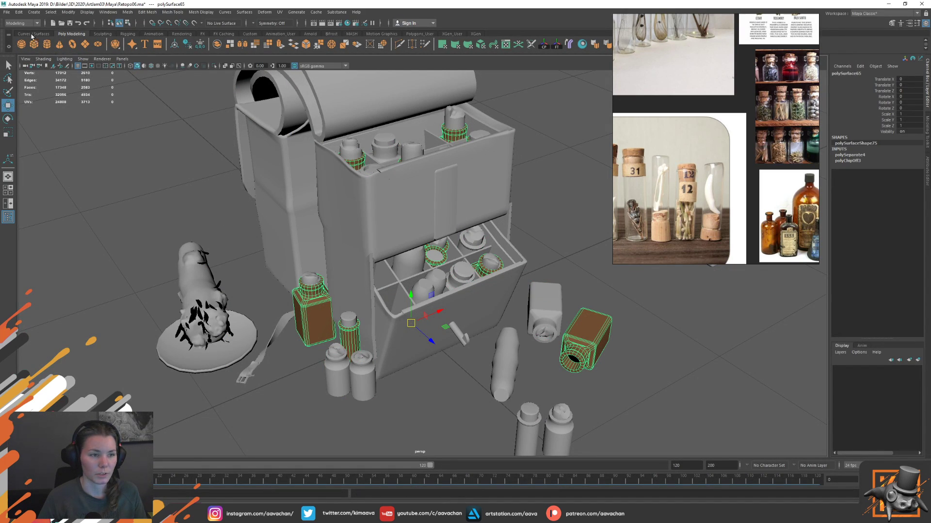
pyautogui.click(6, 12)
pyautogui.click(29, 102)
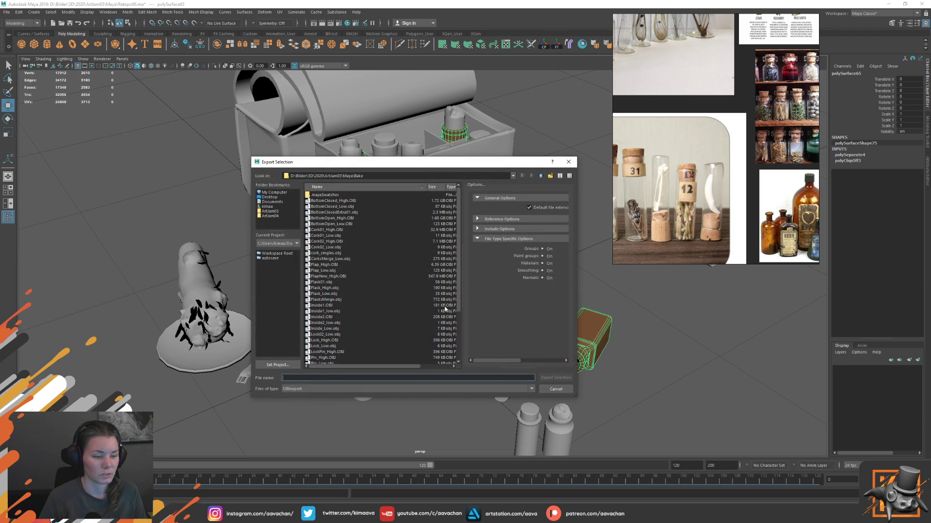
pyautogui.click(325, 301)
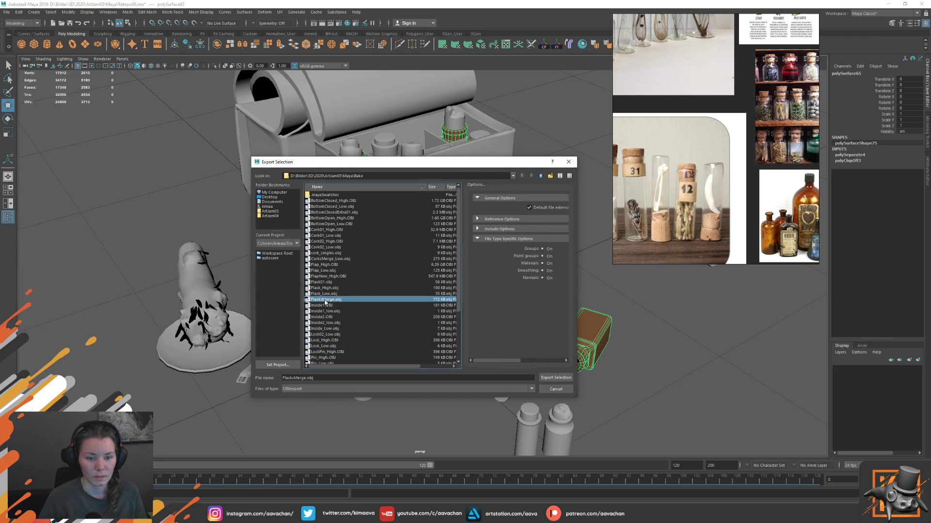
pyautogui.click(553, 378)
pyautogui.click(399, 293)
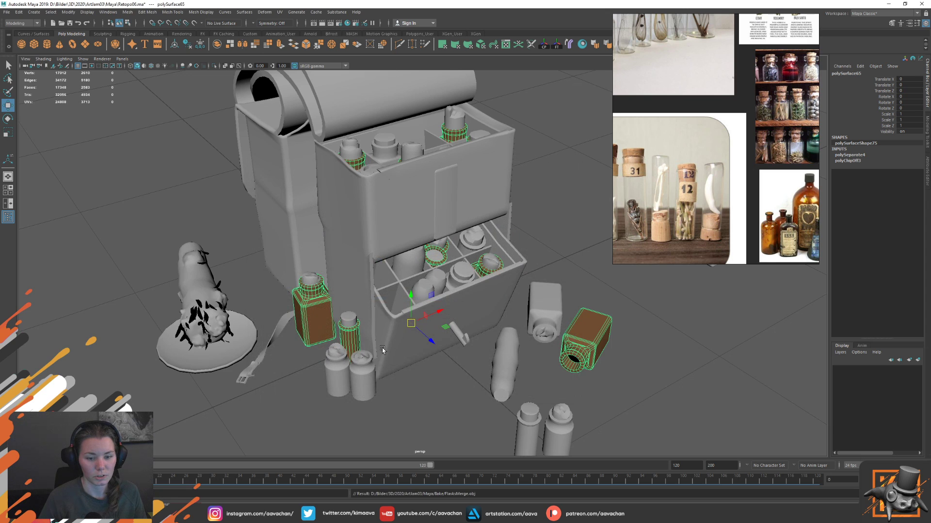
# - Export the remaining bottles as FlasksMerge02.obj and return to Toolbag
pyautogui.hotkey('ctrl', 'z')
pyautogui.click(7, 12)
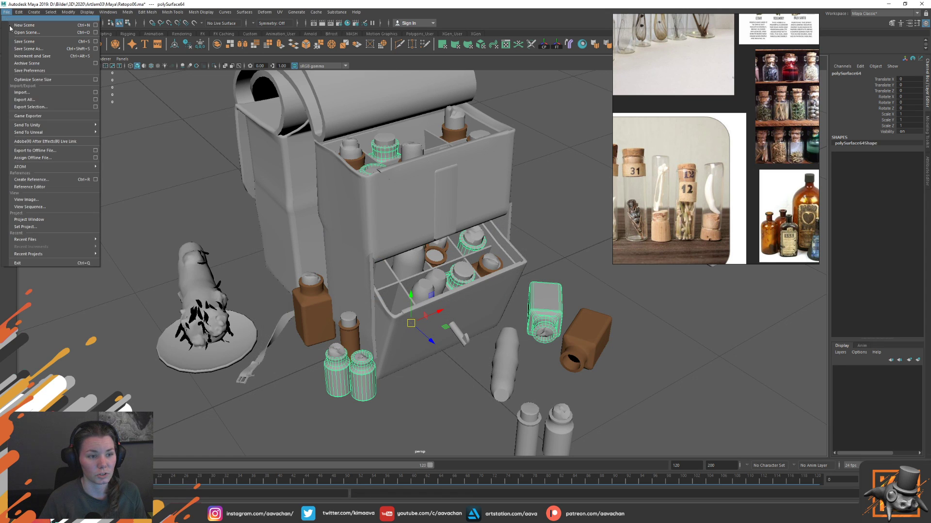
pyautogui.click(38, 107)
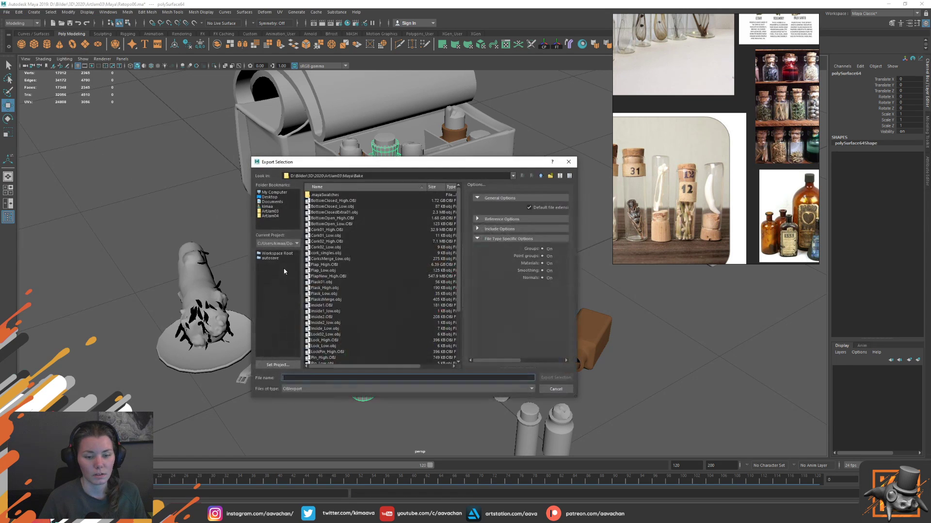
pyautogui.click(331, 300)
pyautogui.moveTo(313, 378); pyautogui.dragTo(306, 379)
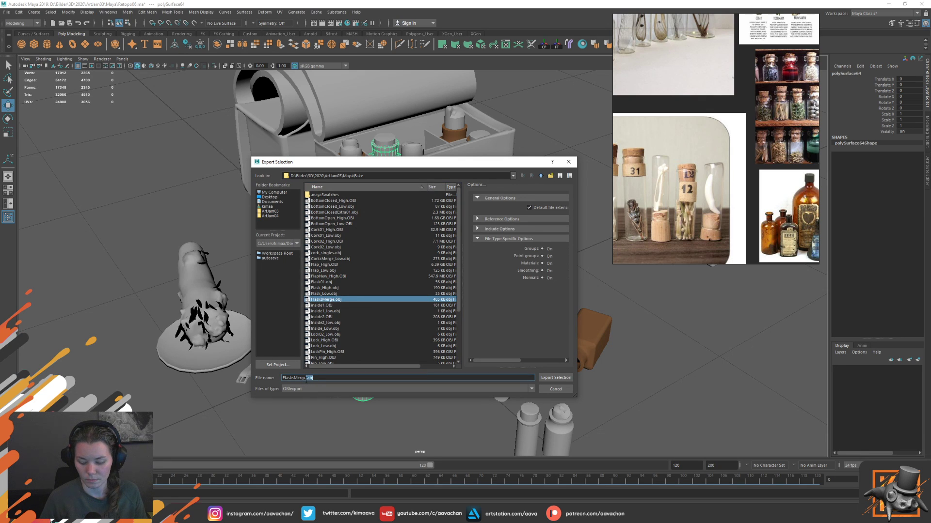
pyautogui.write('02')
pyautogui.press('Return')
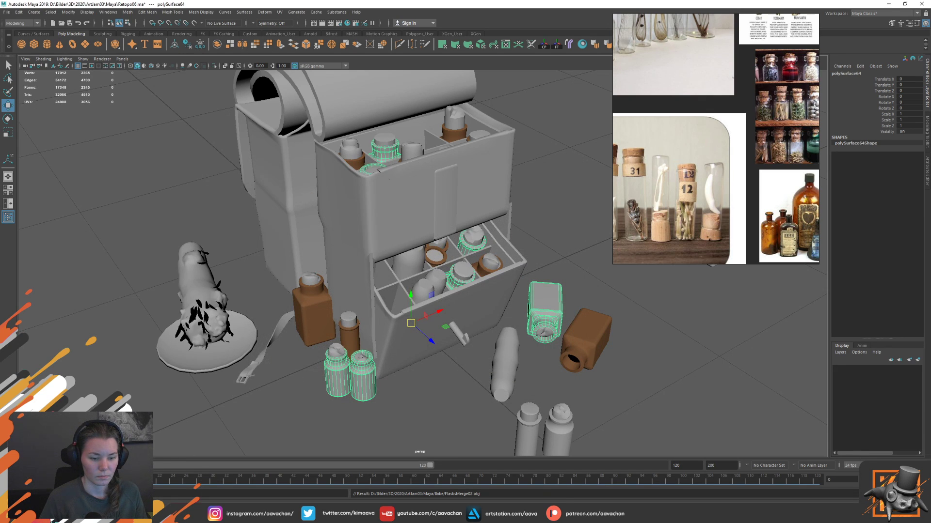
pyautogui.hotkey('alt', 'Tab')
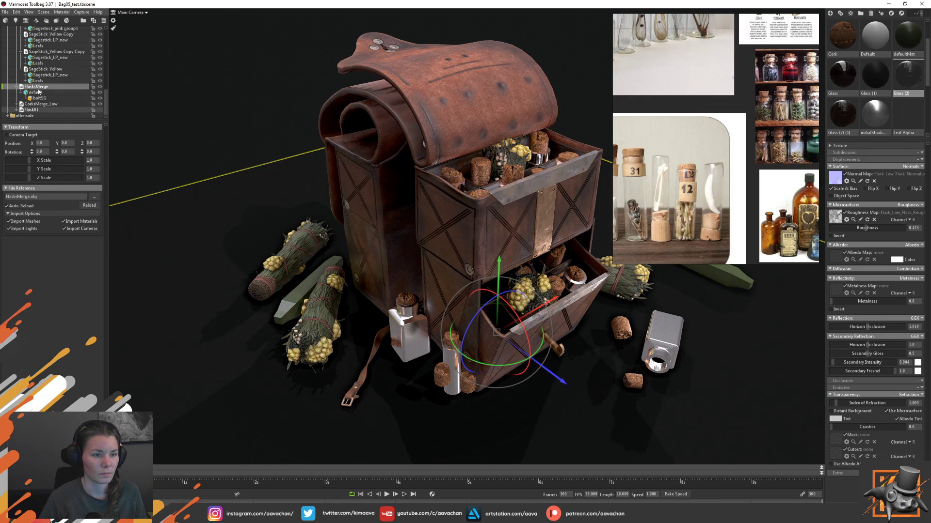
# - Import FlasksMerge02.obj into the Toolbag scene from the File menu
pyautogui.click(5, 12)
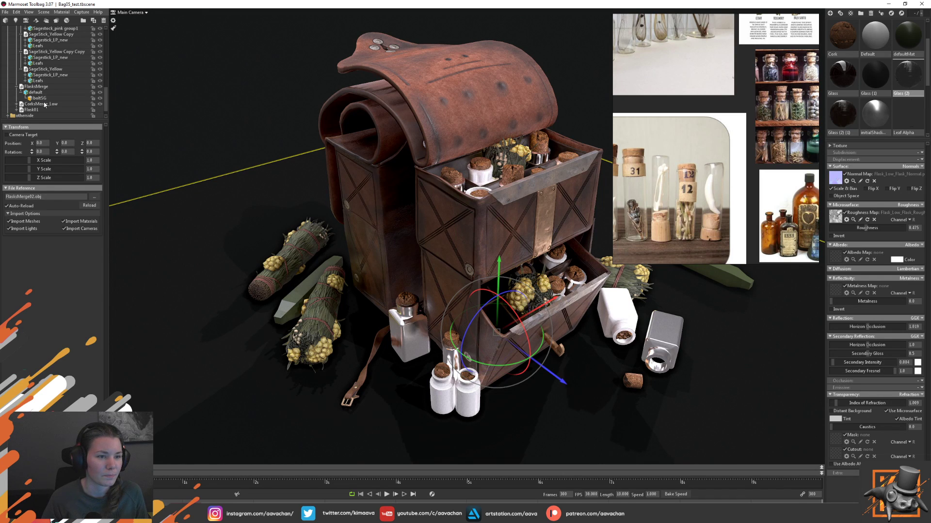
# - Drag the Glass (2) and Glass (2) (1) materials onto the white bottles
pyautogui.scroll(-1, 46, 110)
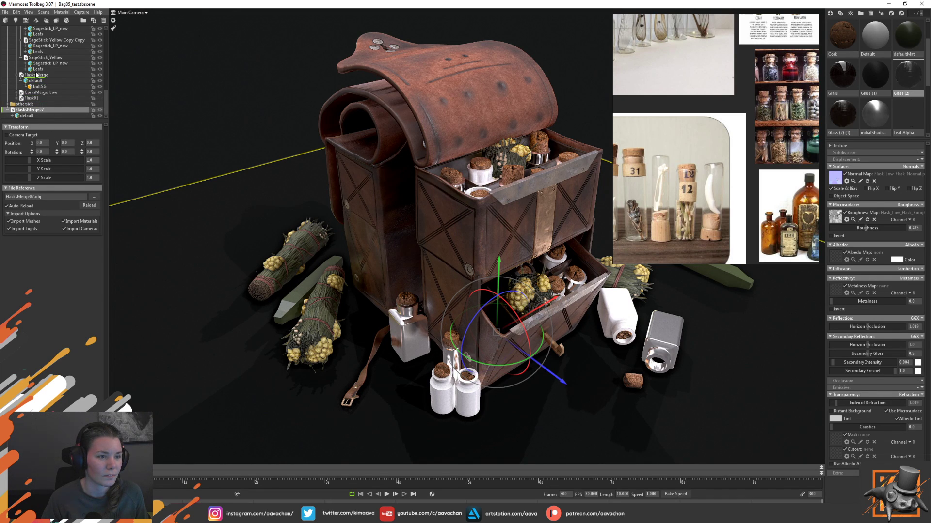
pyautogui.moveTo(23, 75); pyautogui.dragTo(21, 74)
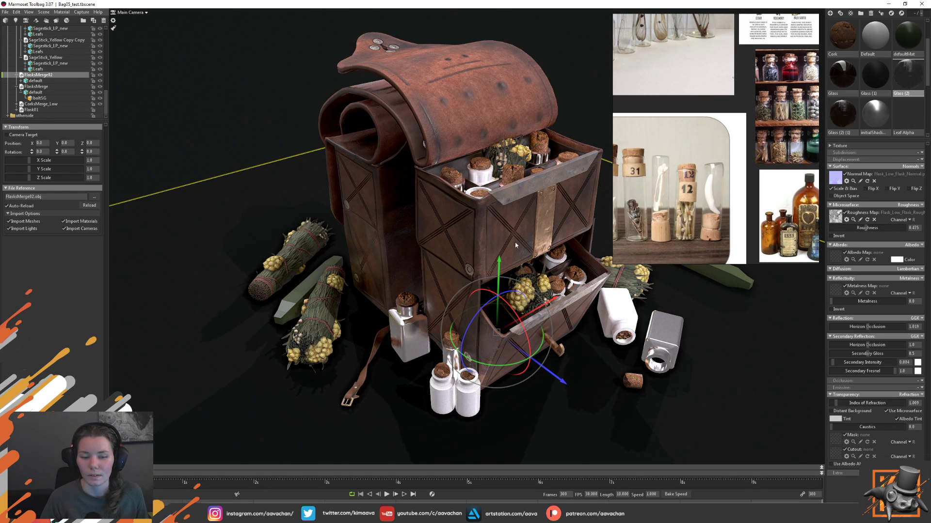
pyautogui.moveTo(913, 87); pyautogui.dragTo(408, 336)
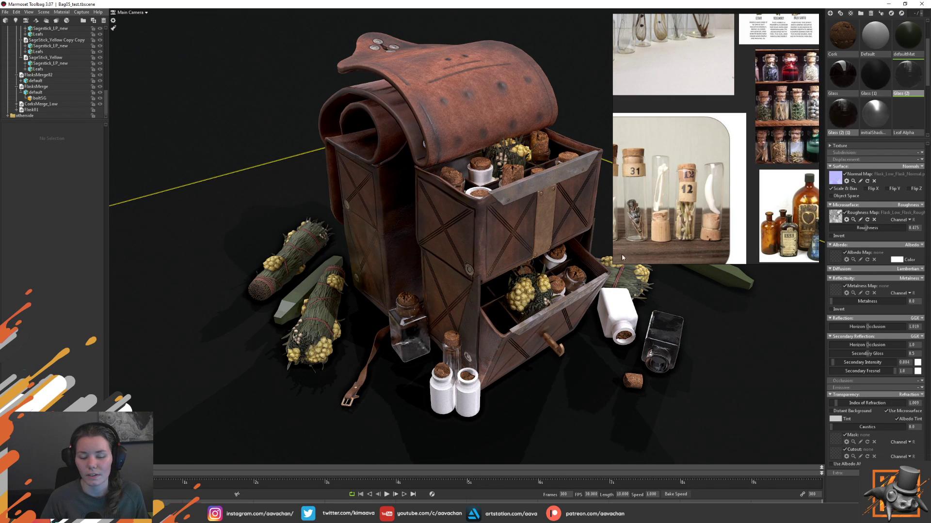
pyautogui.moveTo(838, 129); pyautogui.dragTo(470, 401)
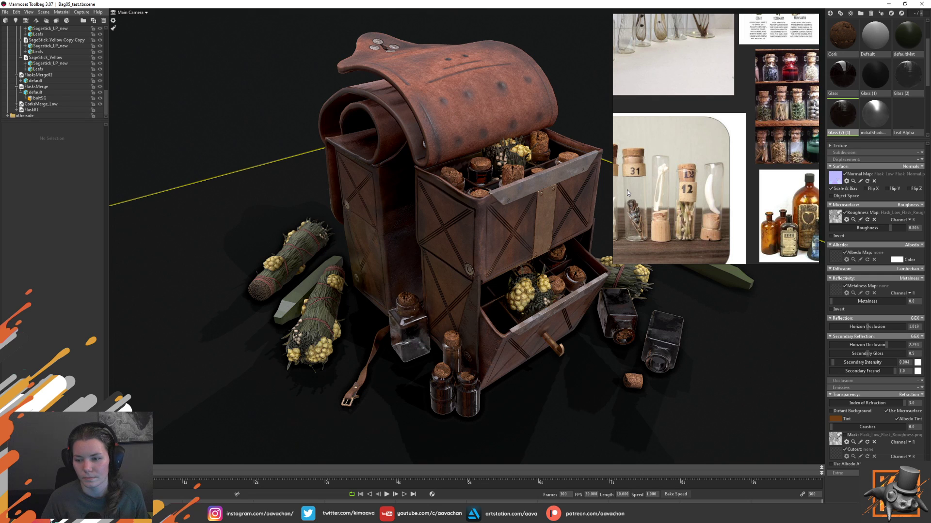
pyautogui.click(446, 393)
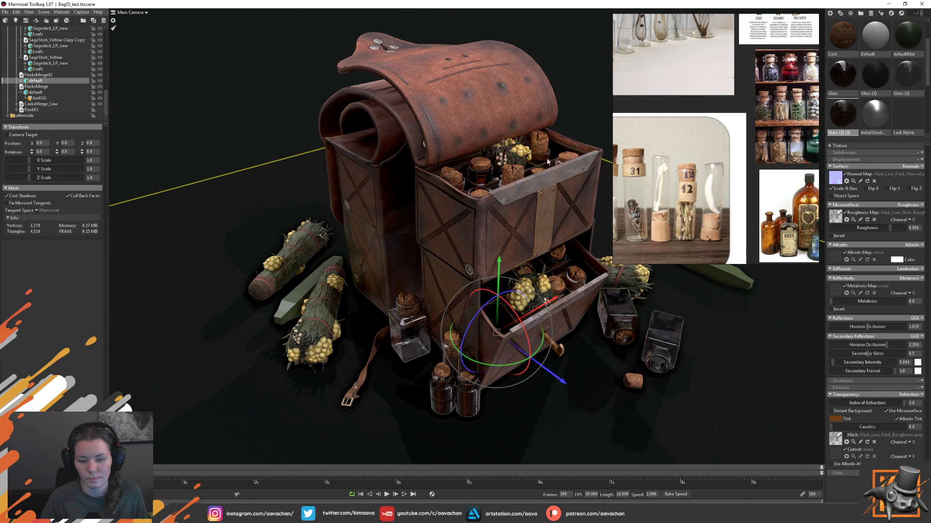
pyautogui.click(585, 100)
pyautogui.moveTo(738, 123)
pyautogui.mouseDown()
pyautogui.moveTo(778, 107)
pyautogui.moveTo(726, 128)
pyautogui.mouseUp()
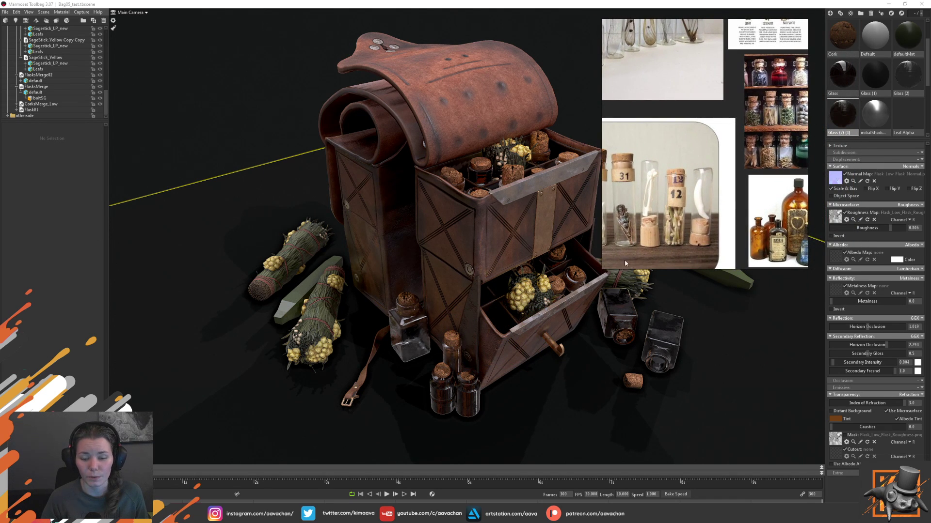
pyautogui.click(835, 115)
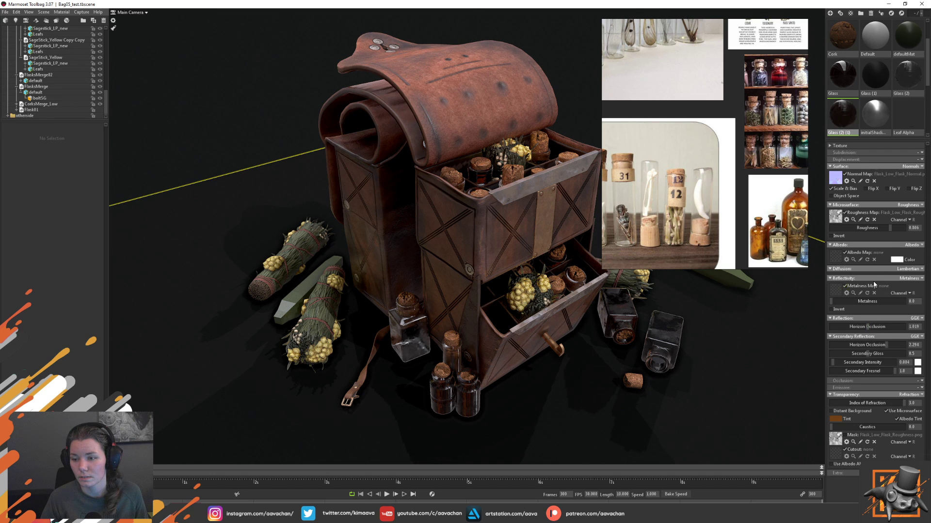
pyautogui.moveTo(877, 301); pyautogui.dragTo(841, 302)
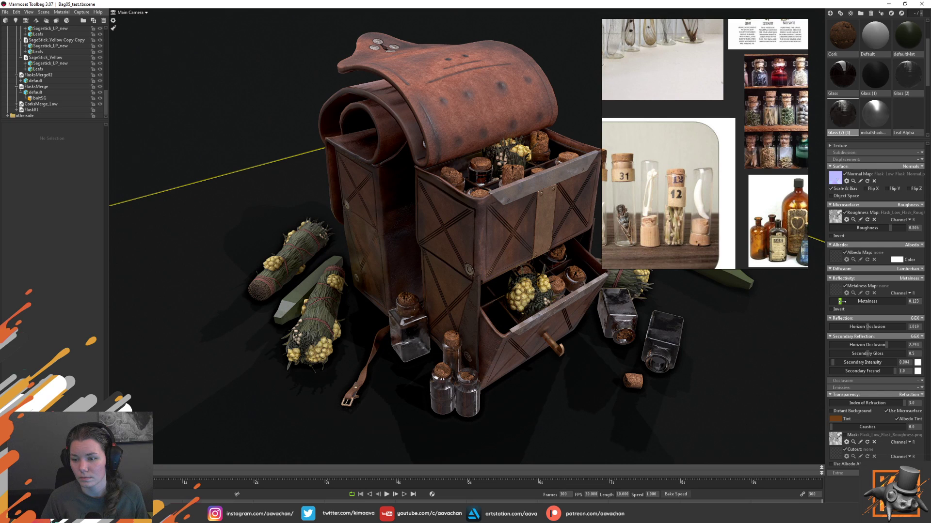
pyautogui.moveTo(874, 302); pyautogui.dragTo(821, 304)
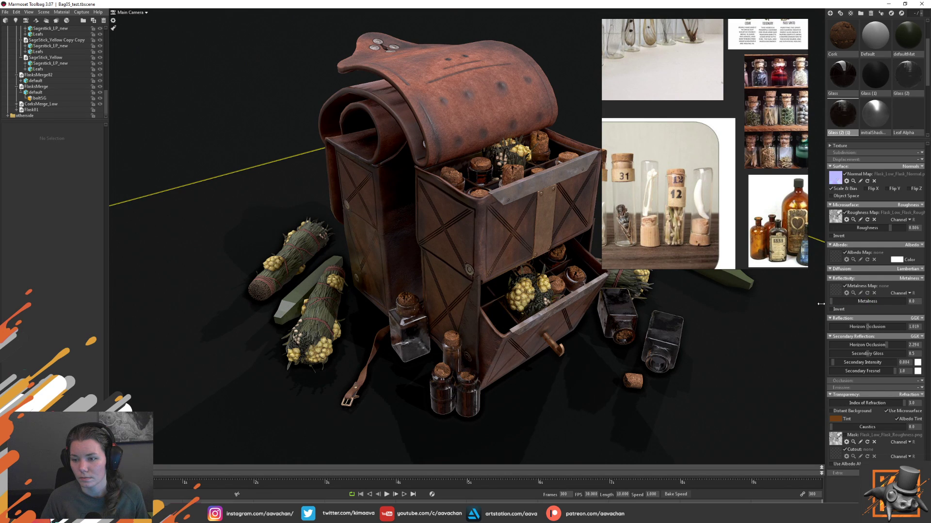
pyautogui.click(897, 260)
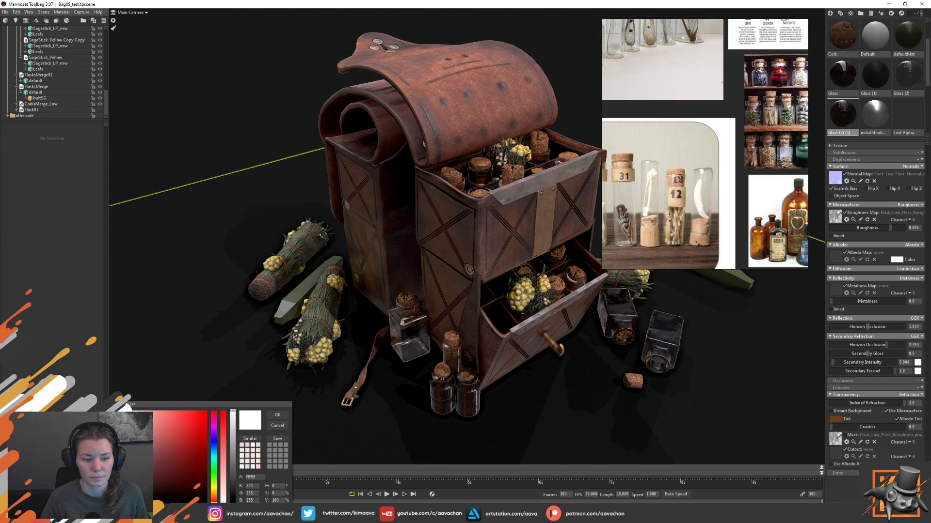
pyautogui.moveTo(233, 412); pyautogui.dragTo(233, 464)
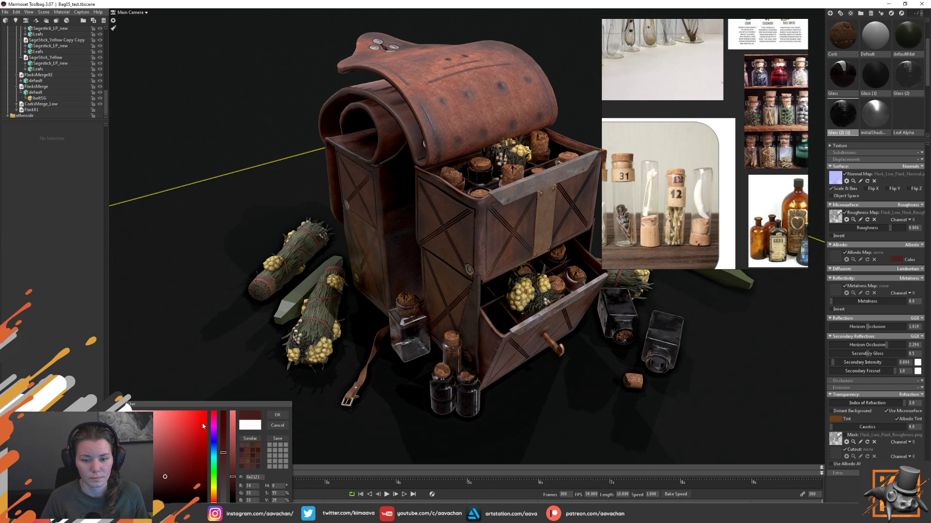
pyautogui.moveTo(165, 476)
pyautogui.mouseDown()
pyautogui.moveTo(205, 418)
pyautogui.moveTo(233, 410)
pyautogui.mouseUp()
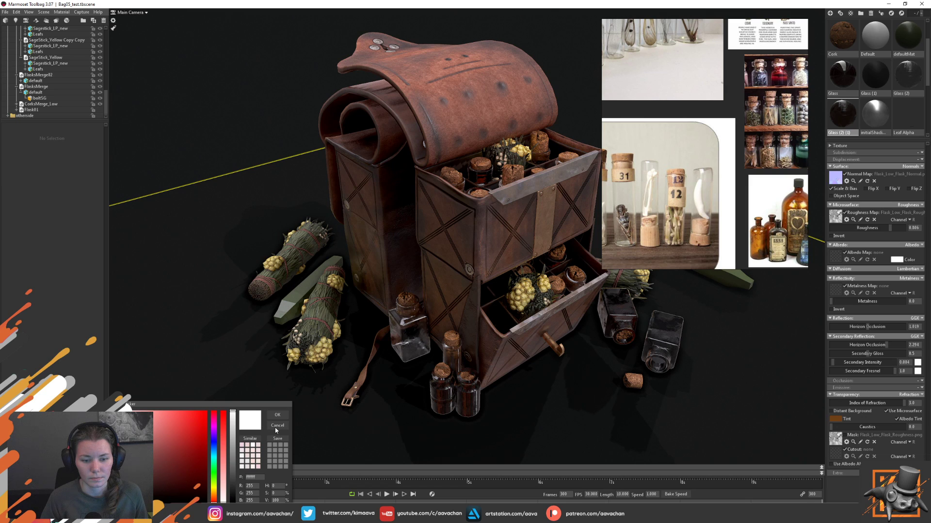
pyautogui.click(276, 426)
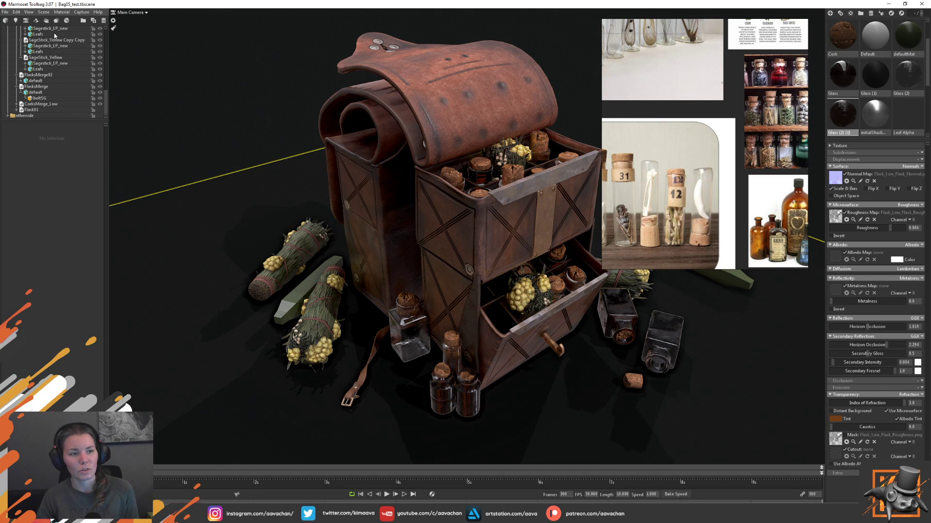
# - Save the scene and lower the glass roughness to about 0.28
pyautogui.click(4, 12)
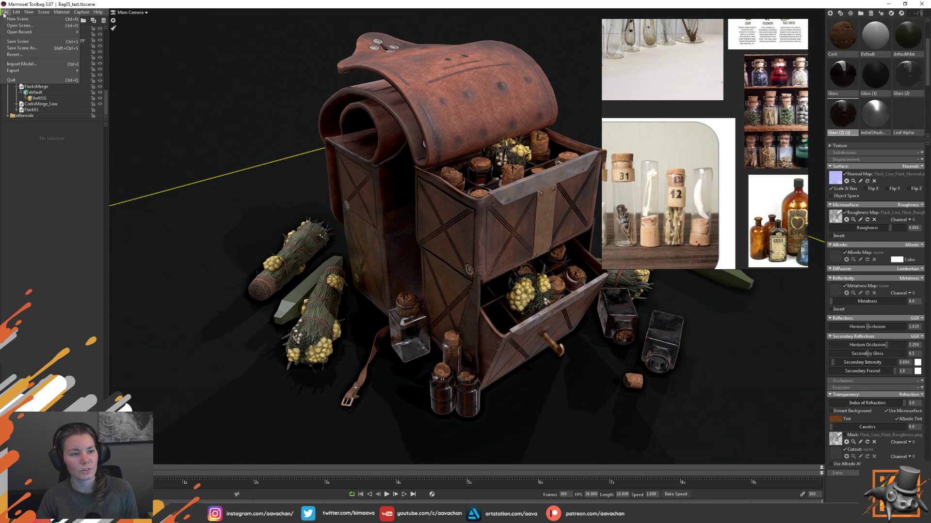
pyautogui.click(18, 42)
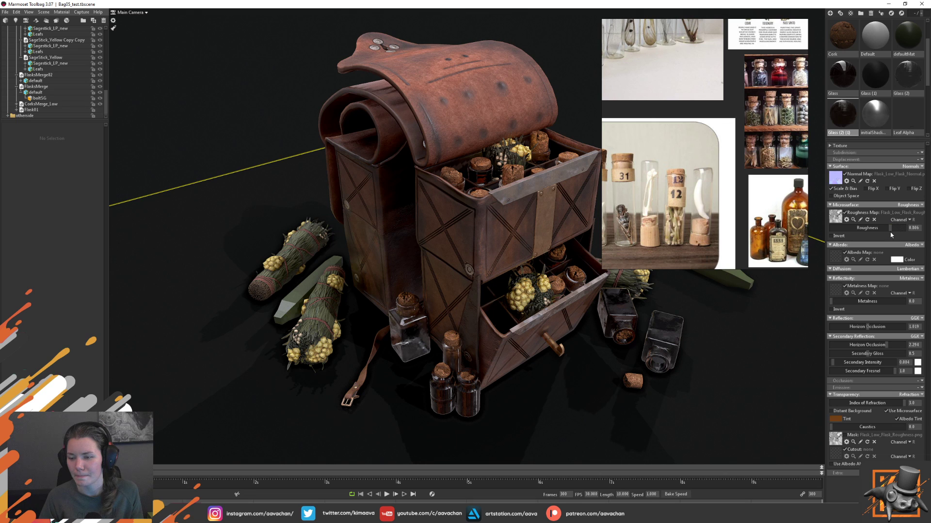
pyautogui.moveTo(890, 231)
pyautogui.mouseDown()
pyautogui.moveTo(851, 234)
pyautogui.moveTo(924, 232)
pyautogui.mouseUp()
# - Invert the glass roughness map, raise roughness to 1.0, and open the albedo colour
pyautogui.moveTo(830, 235); pyautogui.dragTo(843, 243)
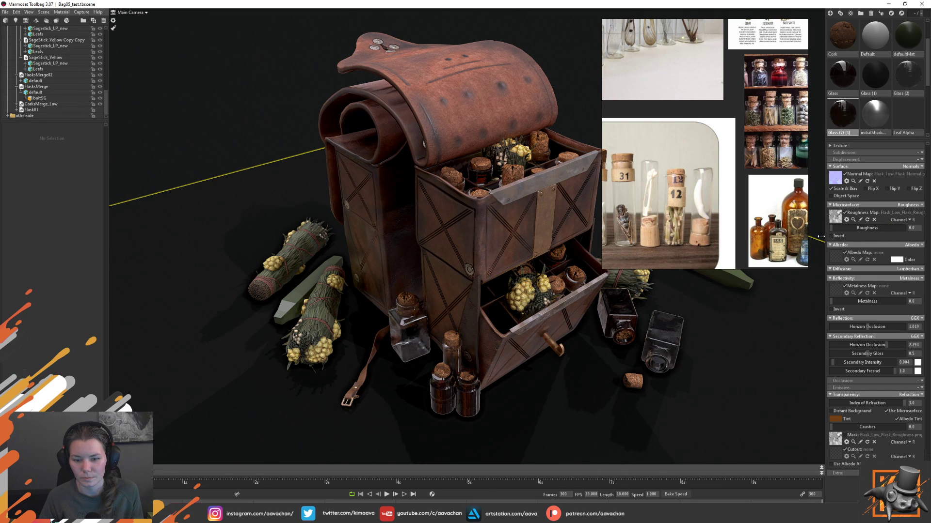
pyautogui.click(839, 236)
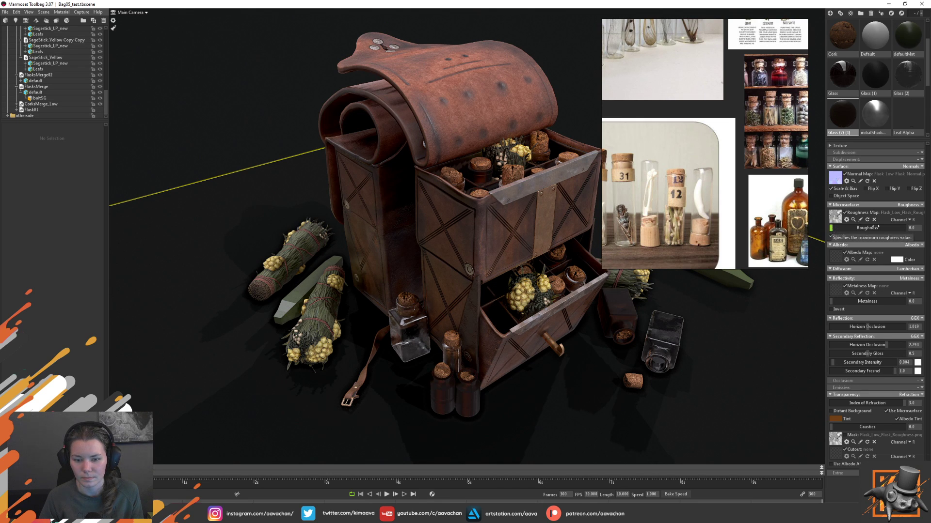
pyautogui.moveTo(837, 231); pyautogui.dragTo(911, 226)
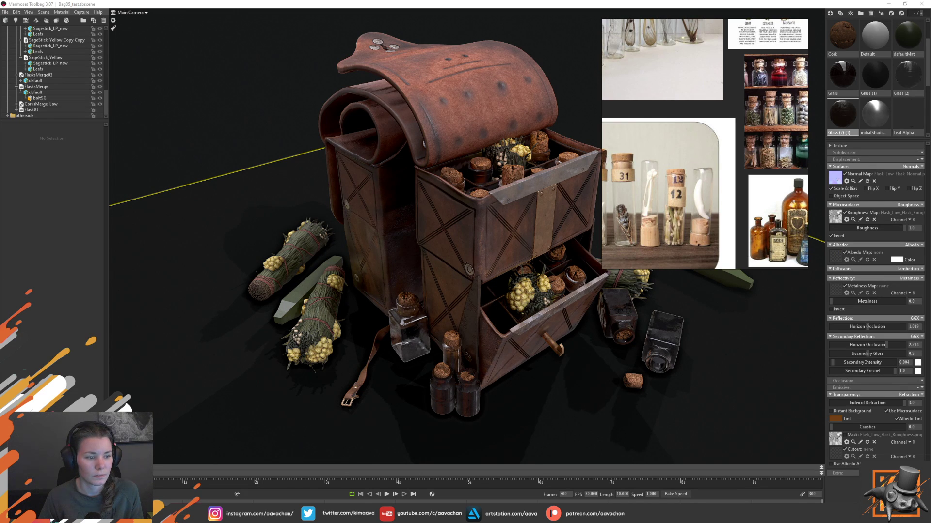
pyautogui.press('Return')
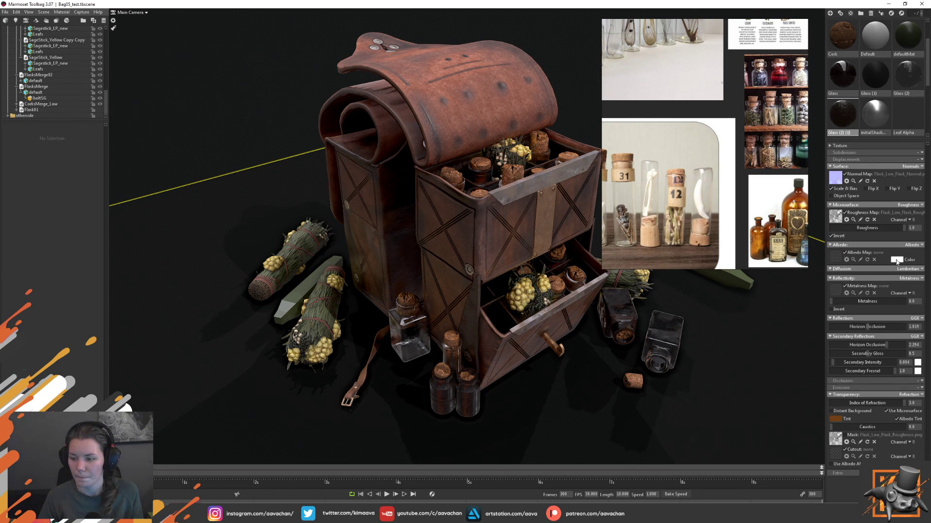
pyautogui.click(896, 261)
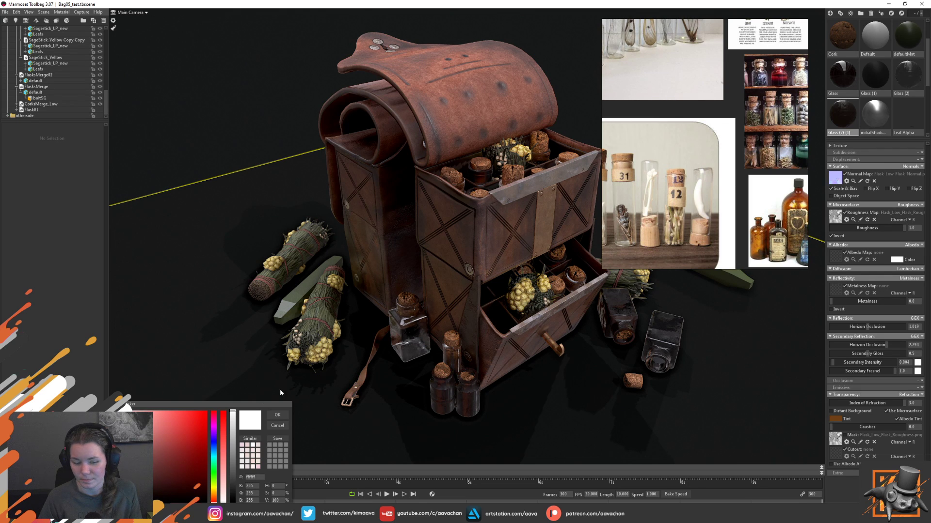
# - Set the glass albedo colour to amber orange cd723b and confirm
pyautogui.click(156, 455)
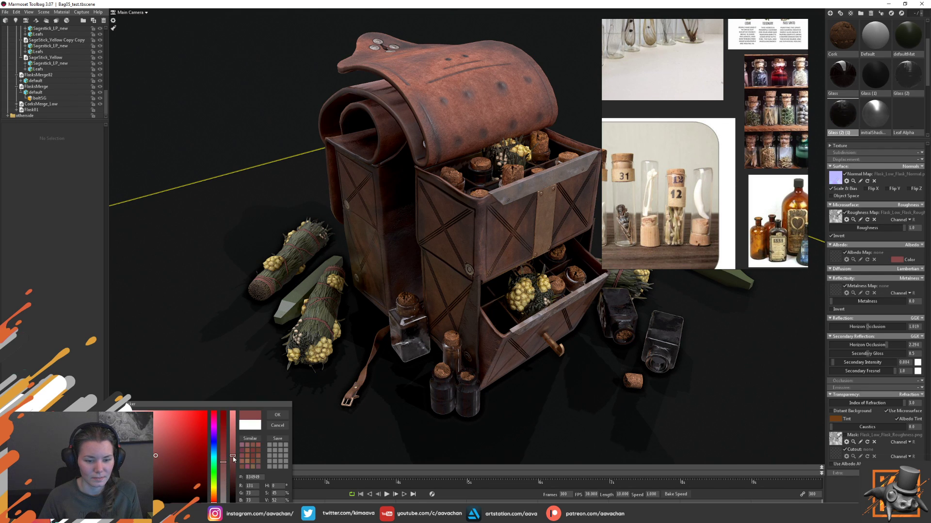
pyautogui.moveTo(213, 502); pyautogui.dragTo(214, 494)
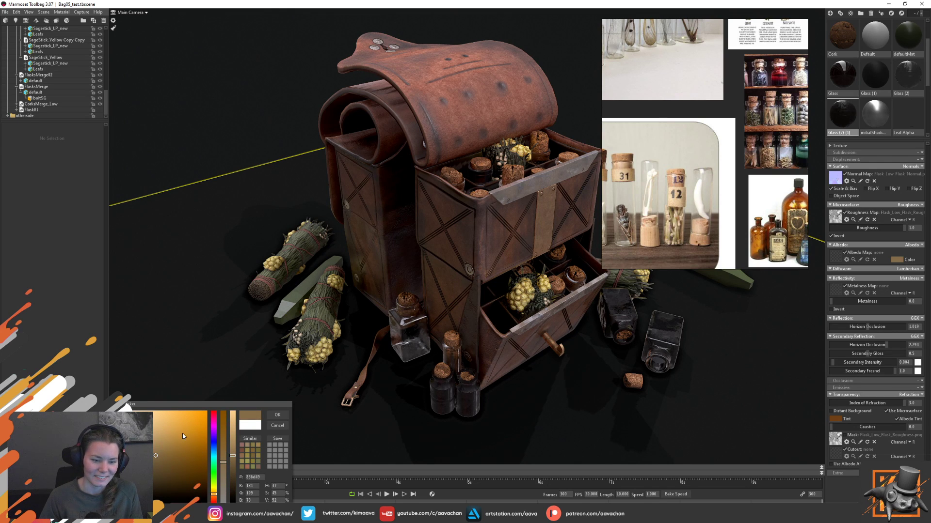
pyautogui.moveTo(182, 437); pyautogui.dragTo(205, 411)
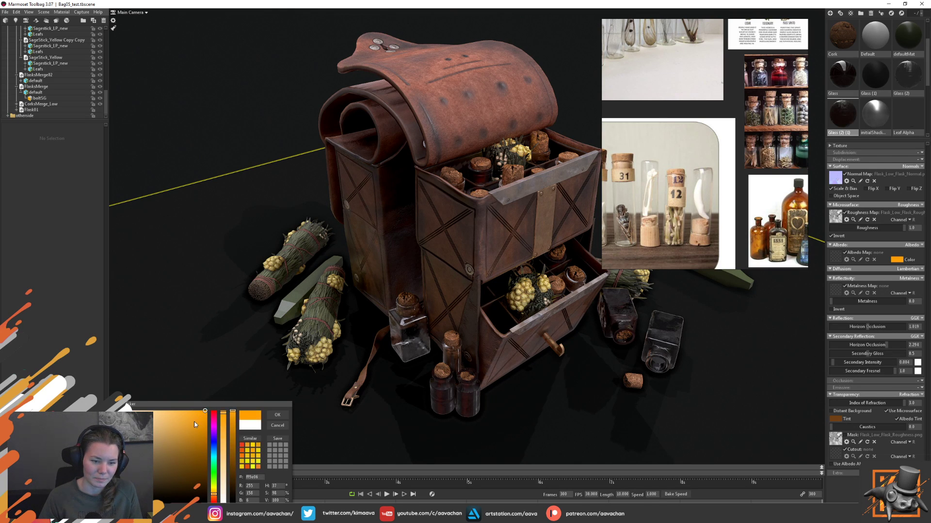
pyautogui.click(165, 411)
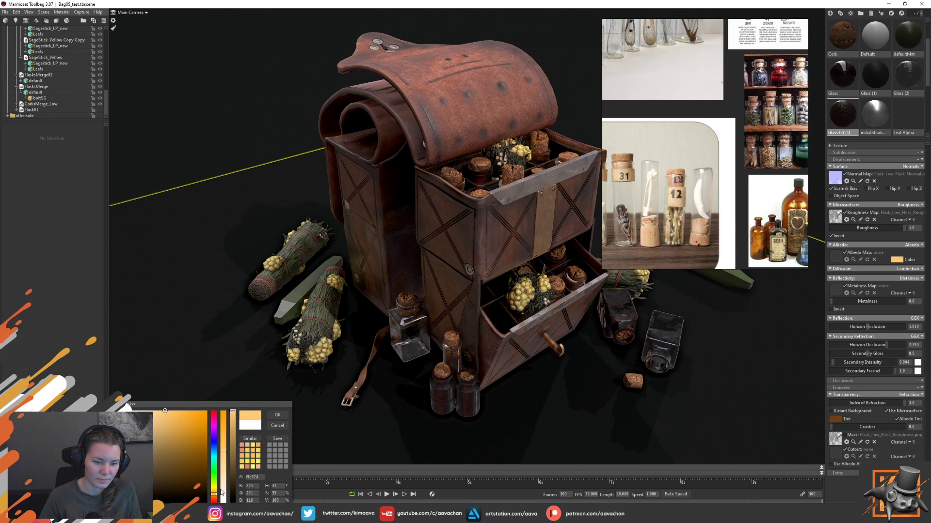
pyautogui.moveTo(217, 491); pyautogui.dragTo(216, 498)
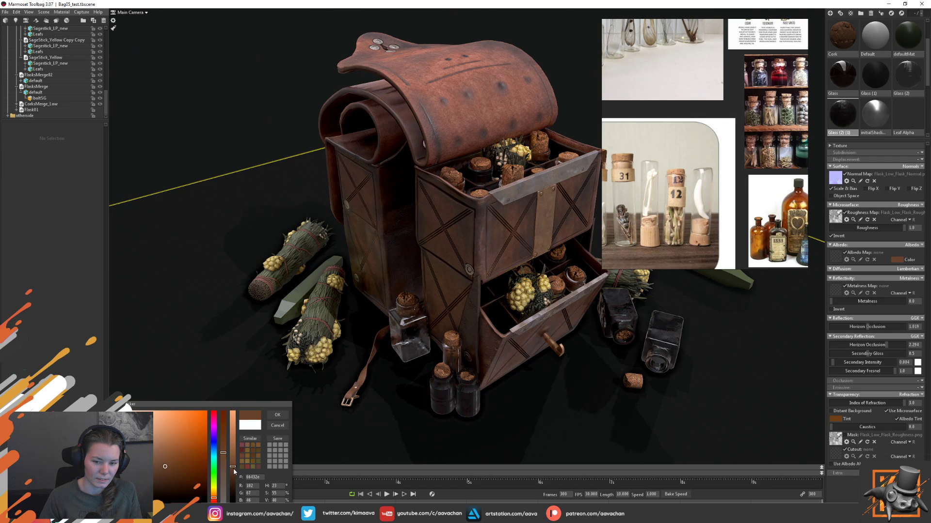
pyautogui.moveTo(233, 473); pyautogui.dragTo(232, 443)
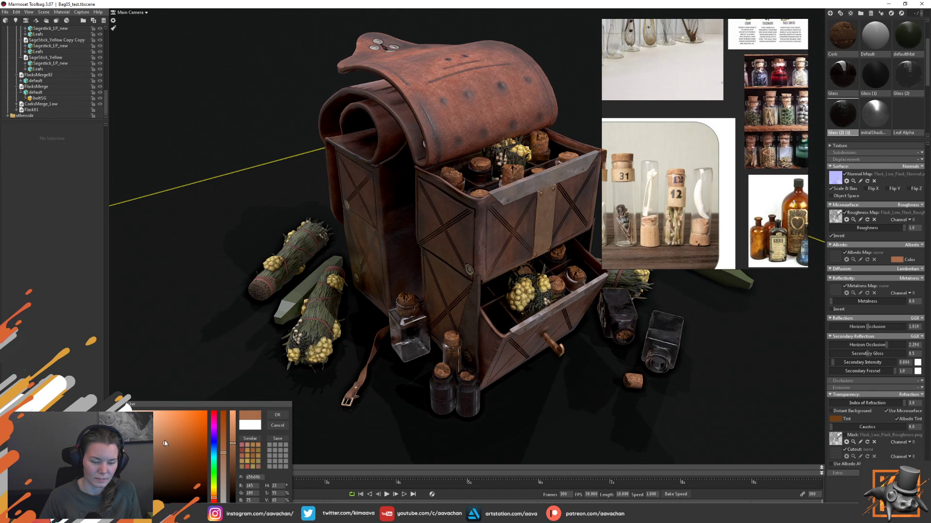
pyautogui.moveTo(164, 443); pyautogui.dragTo(180, 429)
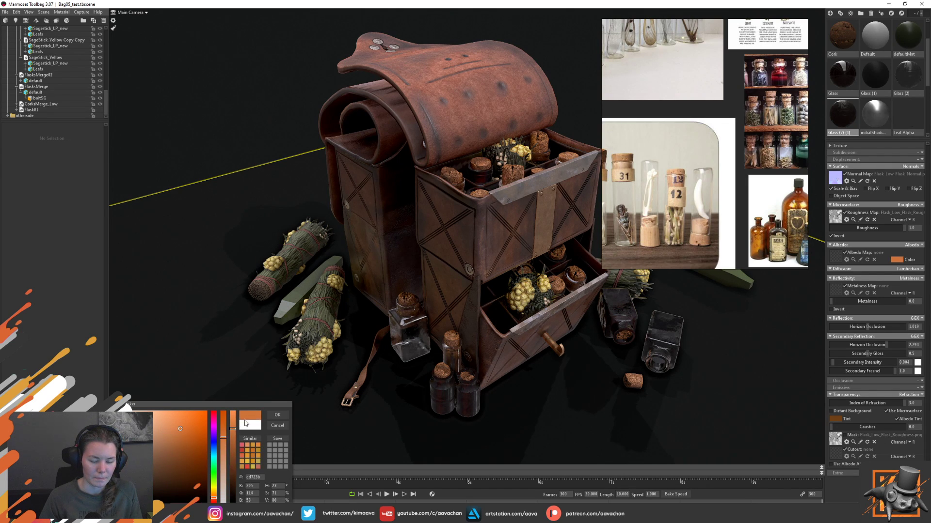
pyautogui.click(275, 417)
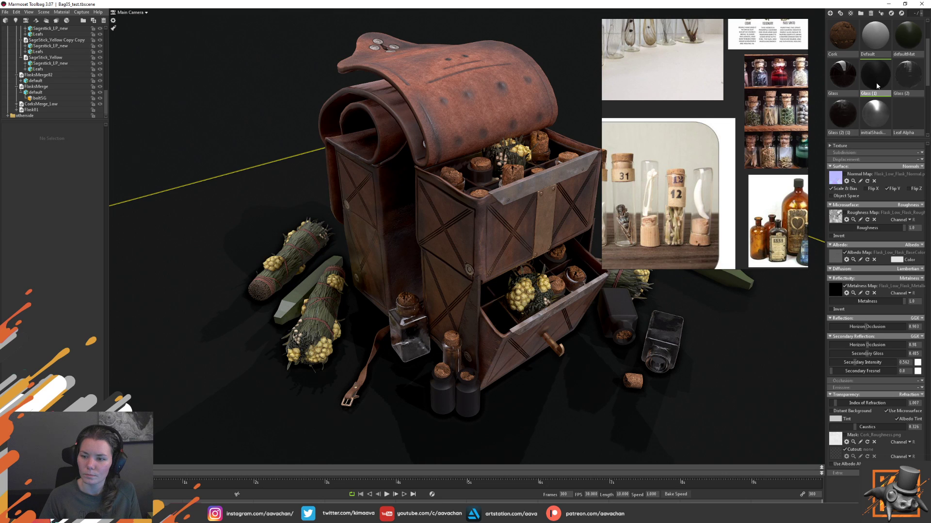
# - Compare the Glass (1) albedo map on and off and set roughness to about 0.6
pyautogui.click(845, 253)
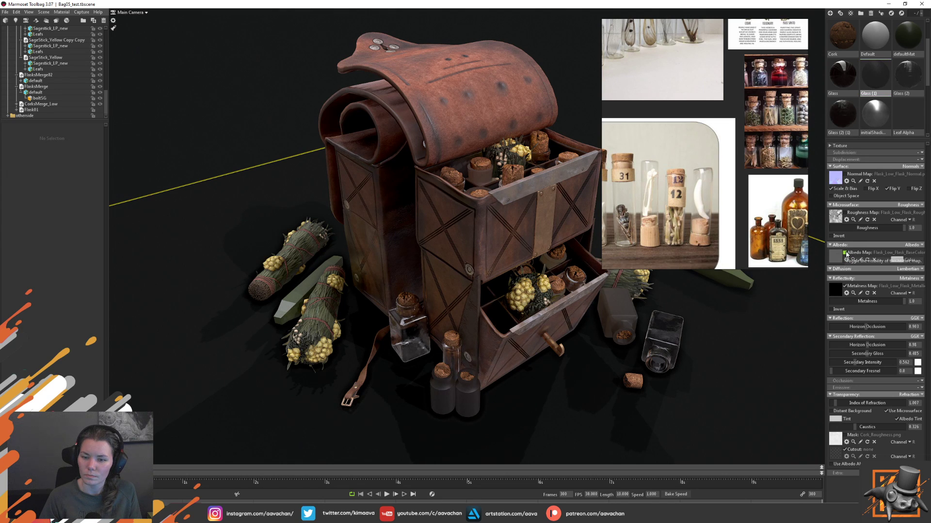
pyautogui.click(845, 252)
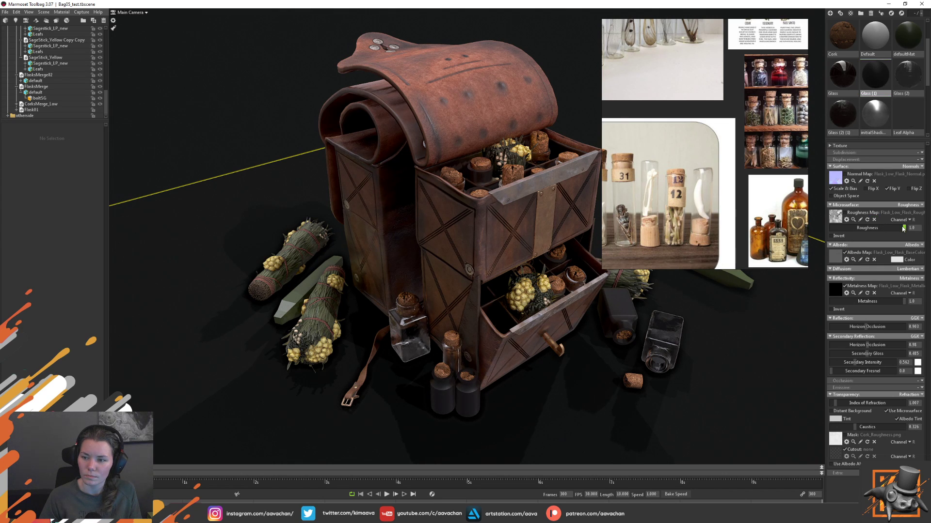
pyautogui.moveTo(903, 229); pyautogui.dragTo(887, 228)
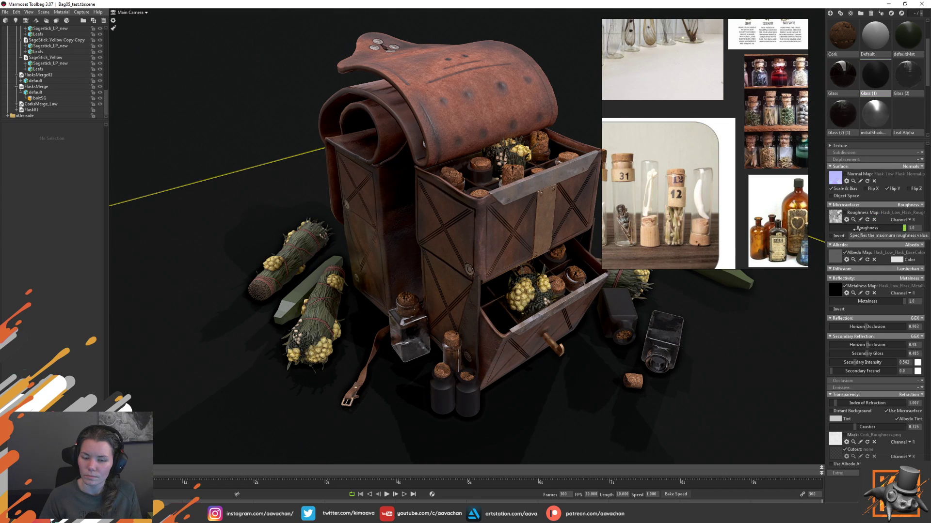
pyautogui.click(887, 227)
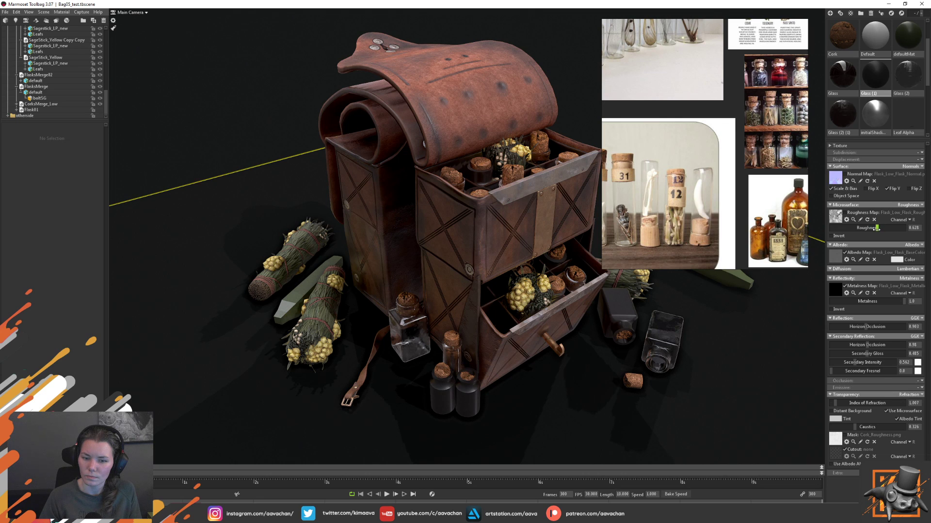
pyautogui.moveTo(877, 228); pyautogui.dragTo(875, 229)
# - Give Glass (1) a dark red albedo colour and turn off its albedo map
pyautogui.click(897, 260)
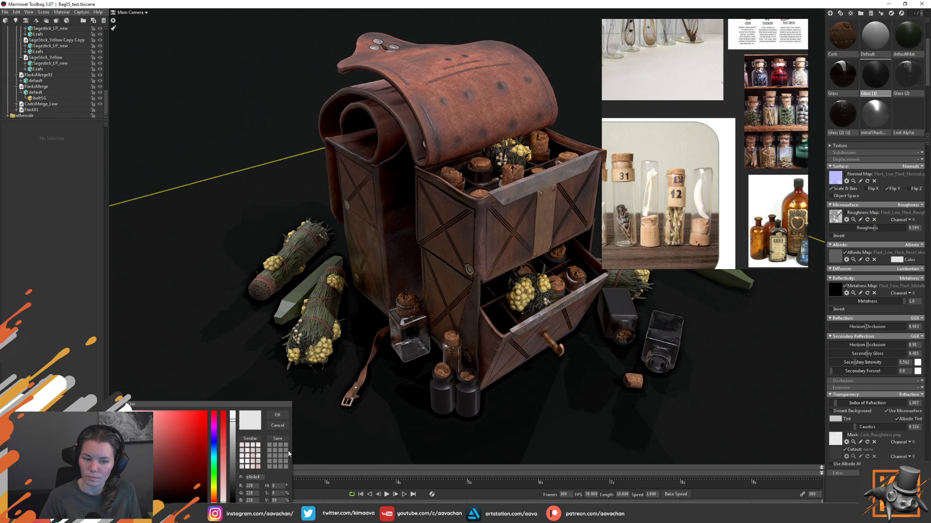
pyautogui.click(196, 438)
pyautogui.moveTo(223, 422); pyautogui.dragTo(214, 403)
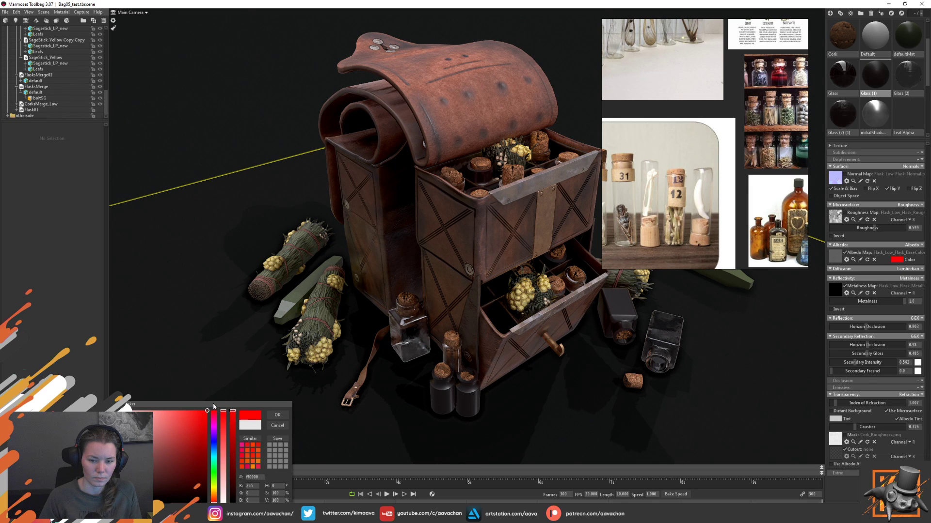
pyautogui.click(233, 451)
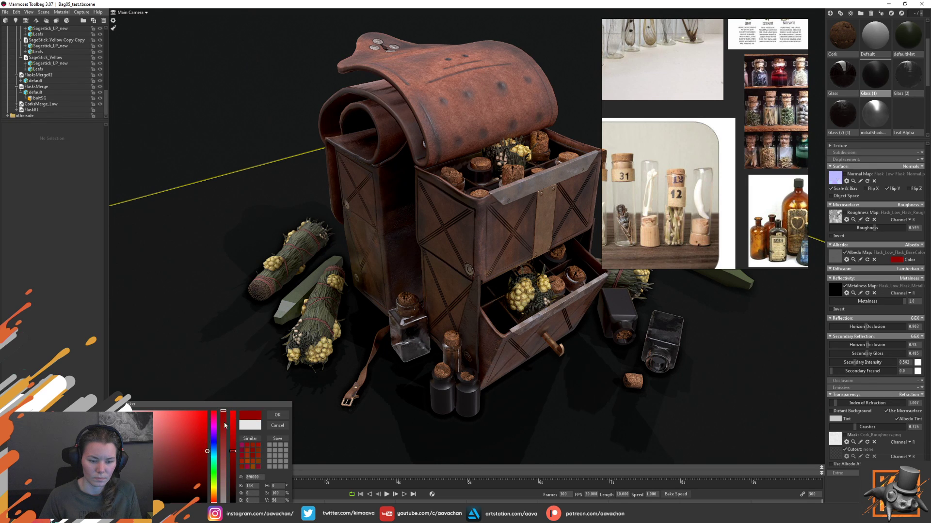
pyautogui.click(277, 415)
pyautogui.click(844, 253)
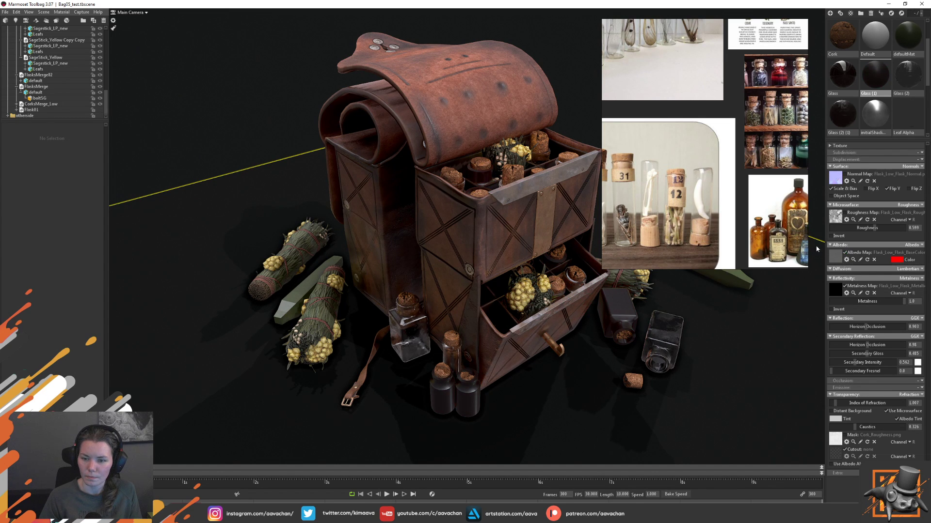
# - Test Glass (1) metalness, restoring it to 1 with its map, and adjust caustics
pyautogui.click(845, 286)
pyautogui.click(904, 301)
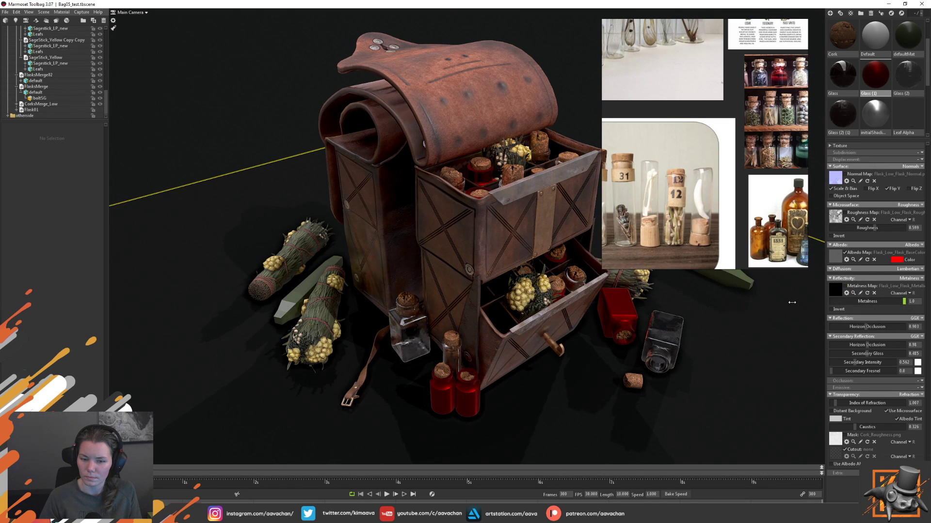
pyautogui.moveTo(791, 302); pyautogui.dragTo(792, 302)
pyautogui.click(903, 302)
pyautogui.click(844, 286)
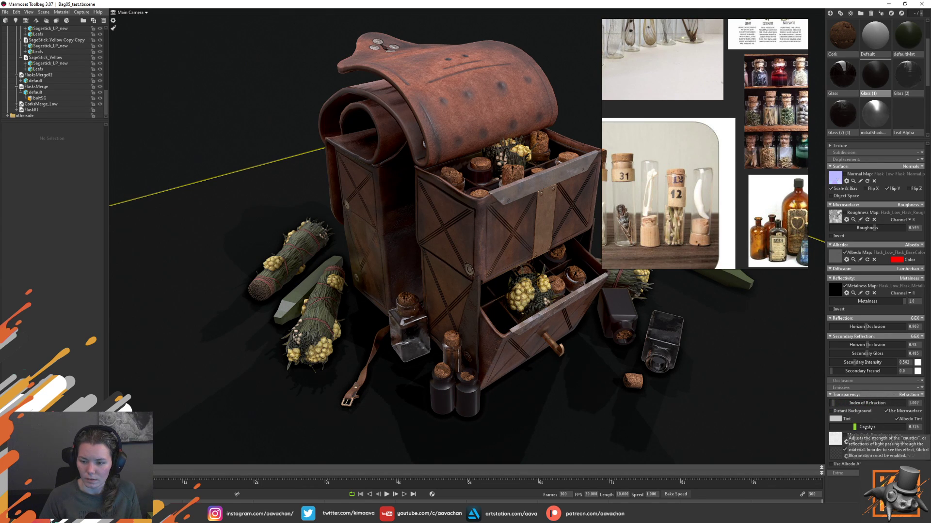
pyautogui.moveTo(858, 431); pyautogui.dragTo(891, 427)
pyautogui.moveTo(829, 428); pyautogui.dragTo(892, 428)
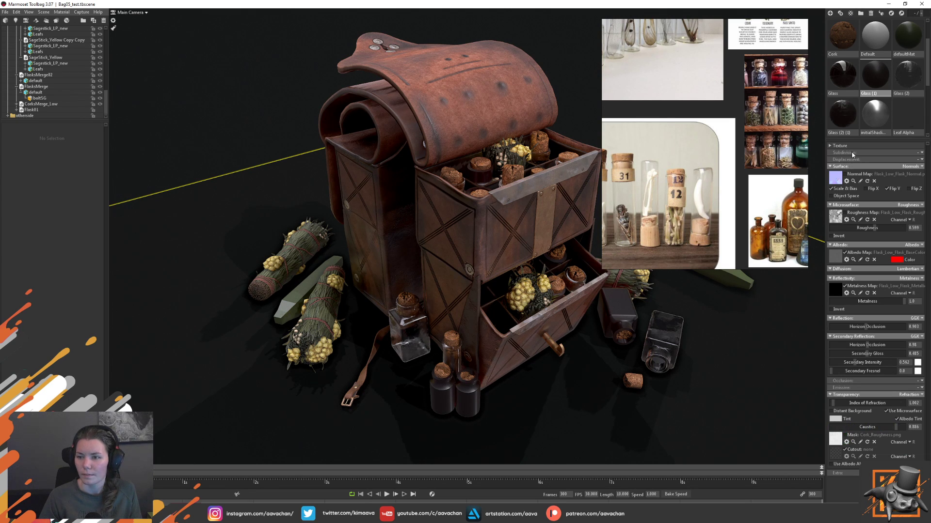
pyautogui.click(845, 110)
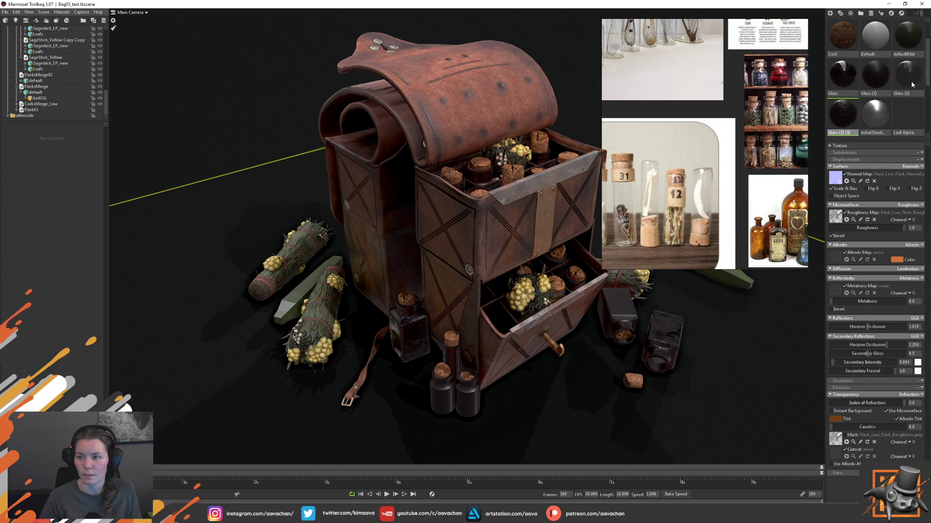
# - Apply Glass (2) to a bottle and set the Glass (2) (1) albedo to near-white
pyautogui.moveTo(908, 77); pyautogui.dragTo(671, 349)
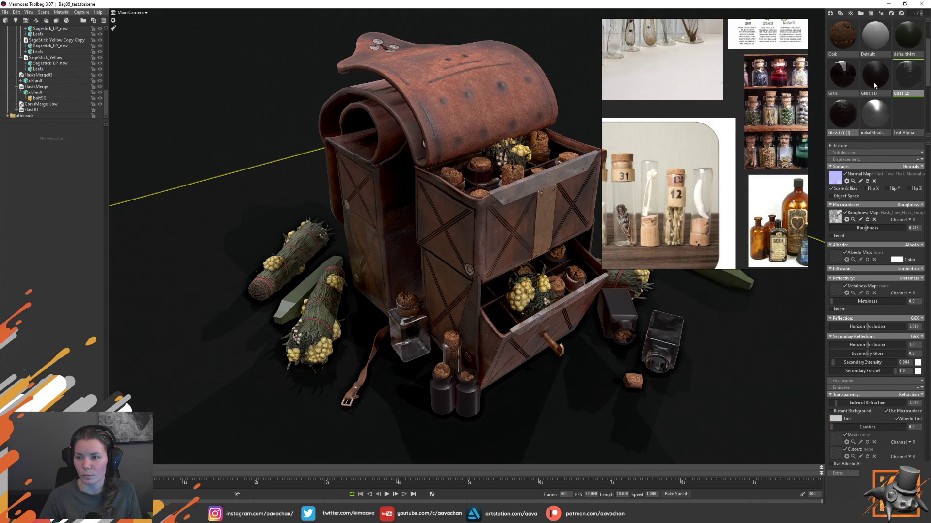
pyautogui.click(633, 327)
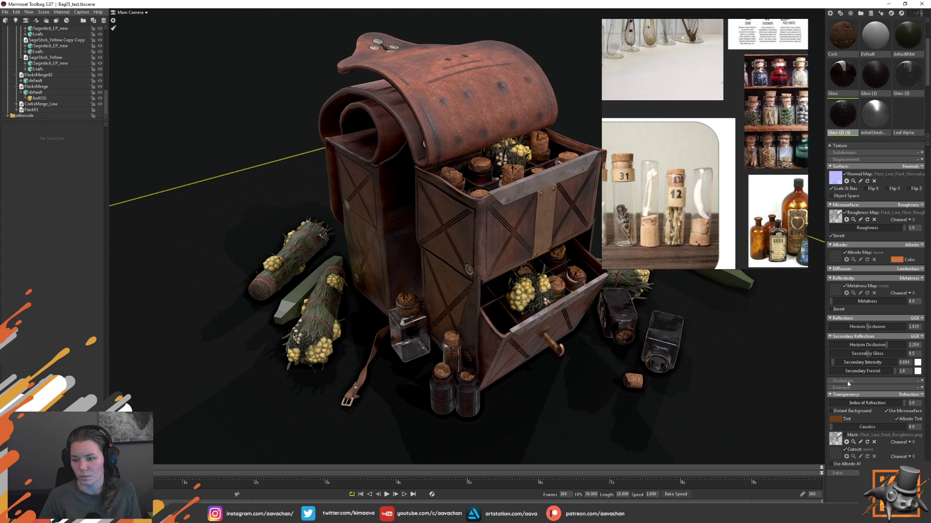
pyautogui.click(893, 263)
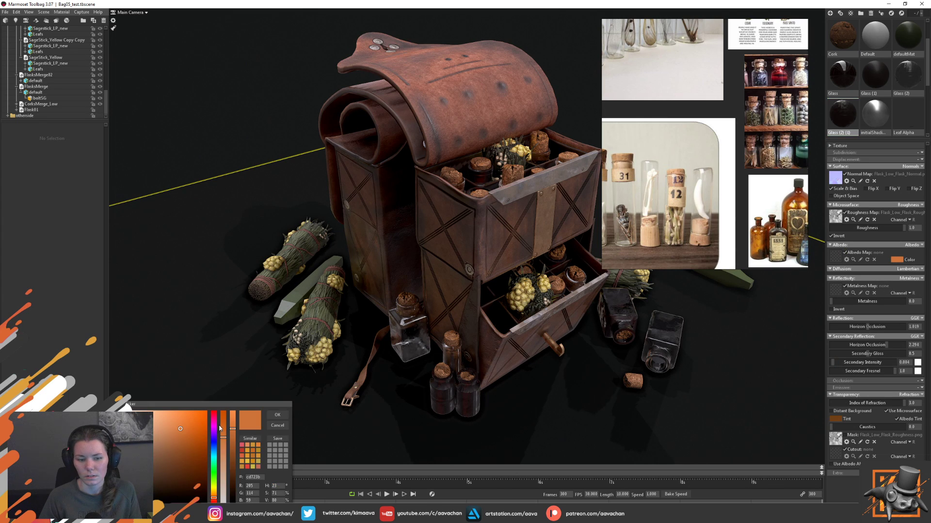
pyautogui.moveTo(140, 422); pyautogui.dragTo(108, 397)
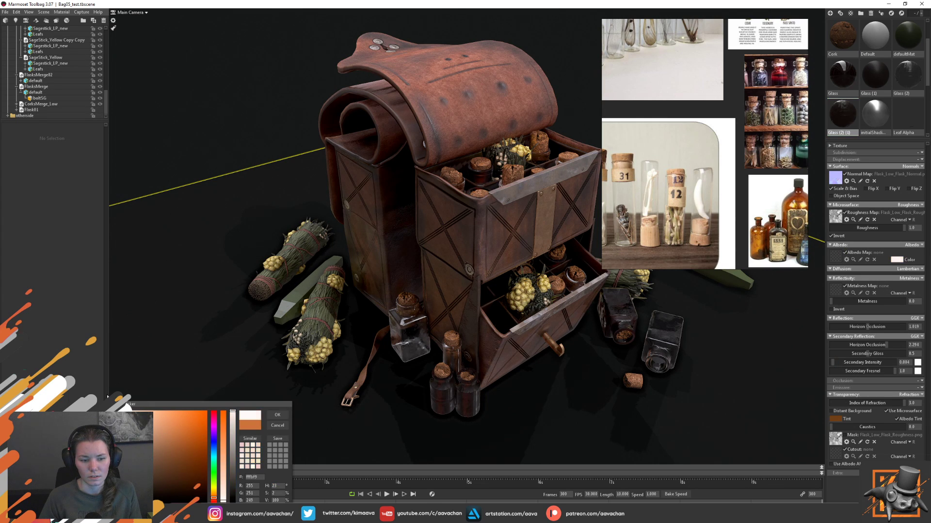
pyautogui.click(288, 415)
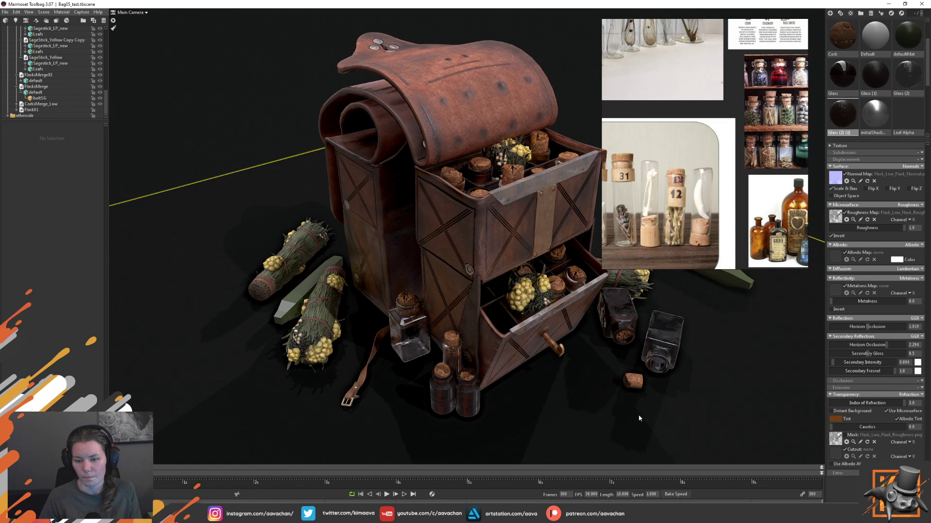
# - Set the Glass (2) (1) transparency tint to a bright, saturated orange
pyautogui.click(836, 419)
pyautogui.click(189, 424)
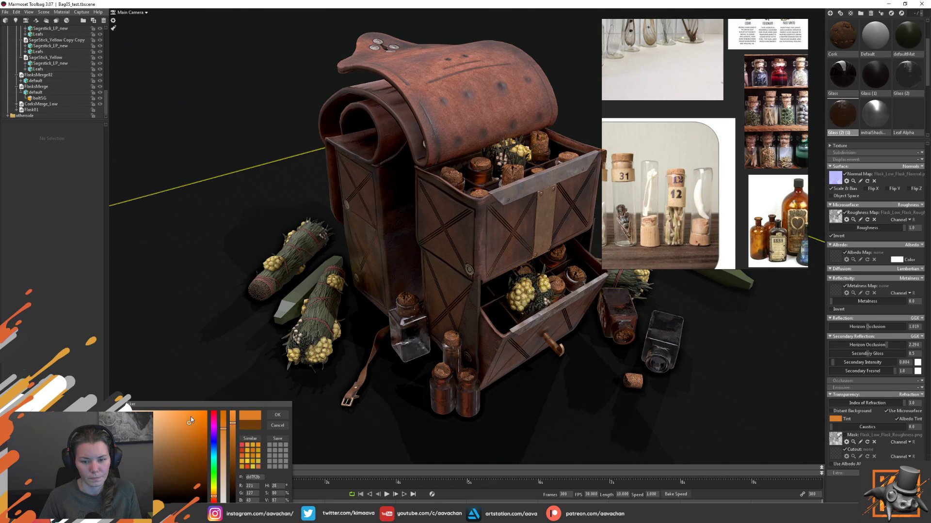
pyautogui.moveTo(190, 416); pyautogui.dragTo(196, 411)
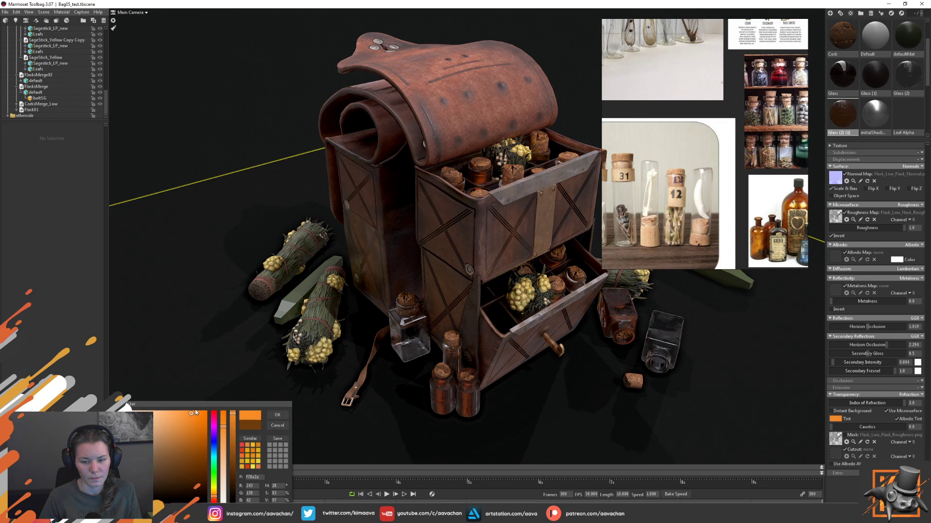
pyautogui.click(278, 415)
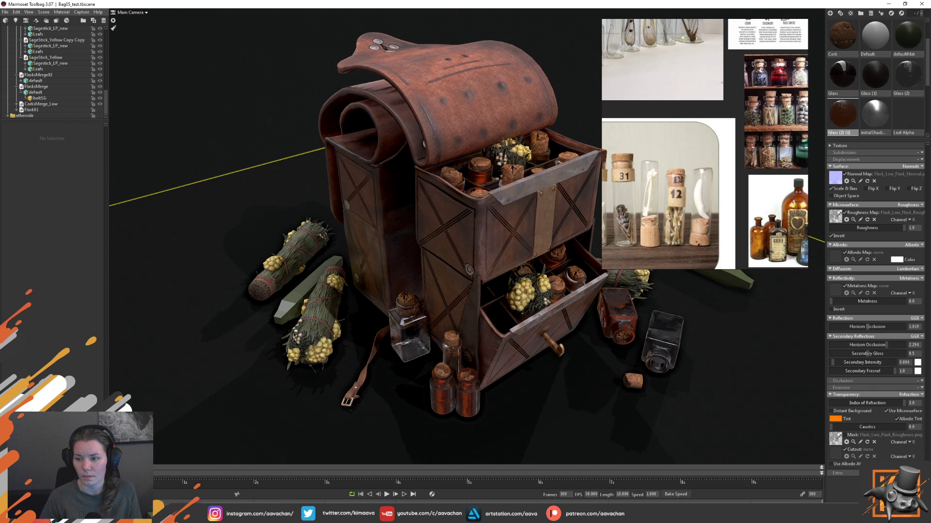
# - Uncheck roughness Invert, keep roughness at 1.0, and leave metalness at 0
pyautogui.click(843, 236)
pyautogui.moveTo(904, 228); pyautogui.dragTo(833, 228)
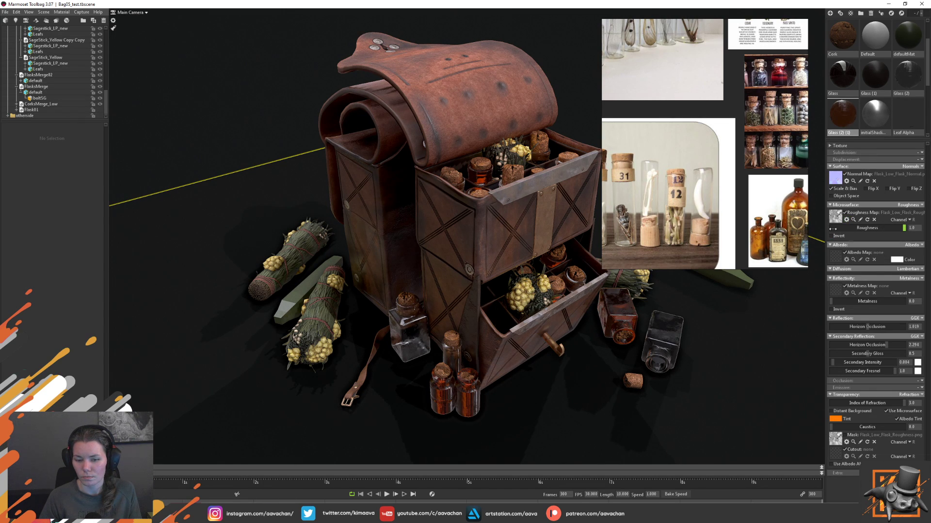
pyautogui.moveTo(911, 233); pyautogui.dragTo(911, 233)
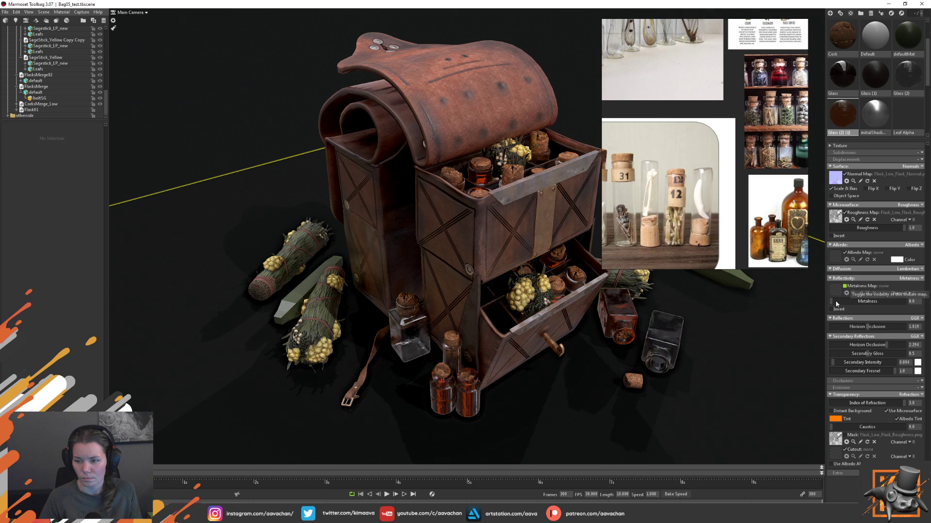
pyautogui.moveTo(853, 301); pyautogui.dragTo(924, 301)
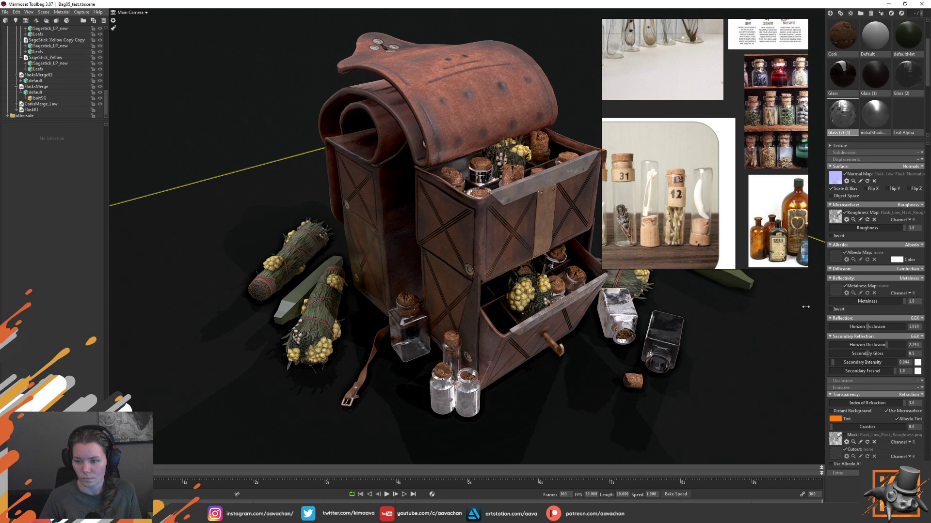
pyautogui.moveTo(805, 307); pyautogui.dragTo(806, 307)
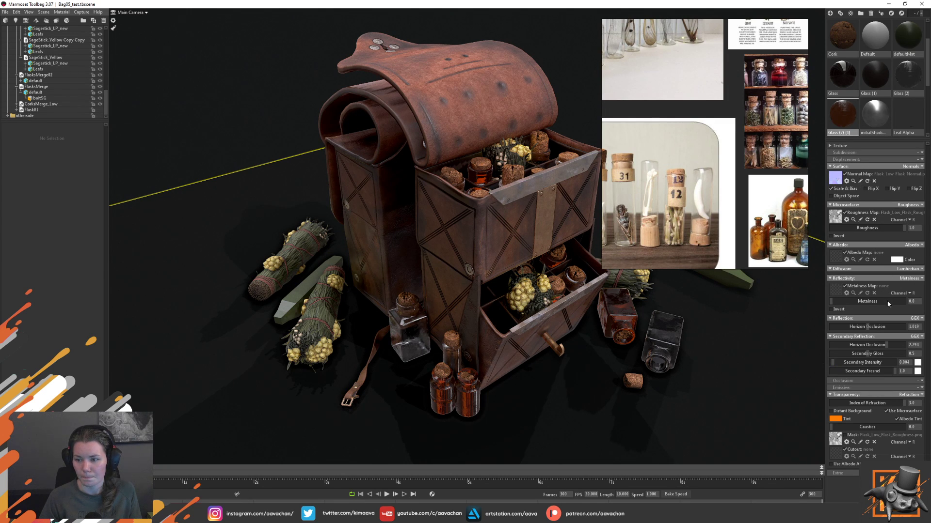
# - Darken the glass tint to orange-brown and lower the roughness below 1.0
pyautogui.click(835, 419)
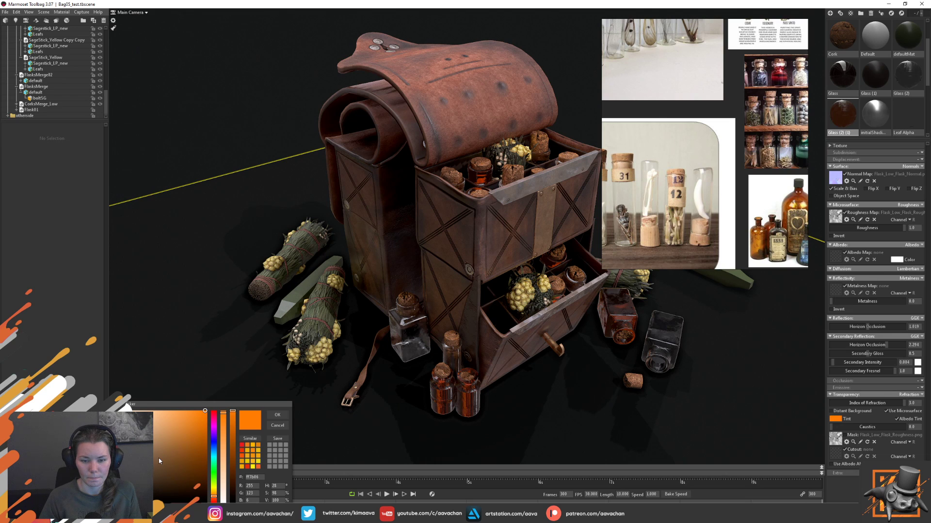
pyautogui.moveTo(158, 459)
pyautogui.mouseDown()
pyautogui.moveTo(167, 447)
pyautogui.moveTo(197, 485)
pyautogui.moveTo(171, 456)
pyautogui.moveTo(203, 453)
pyautogui.mouseUp()
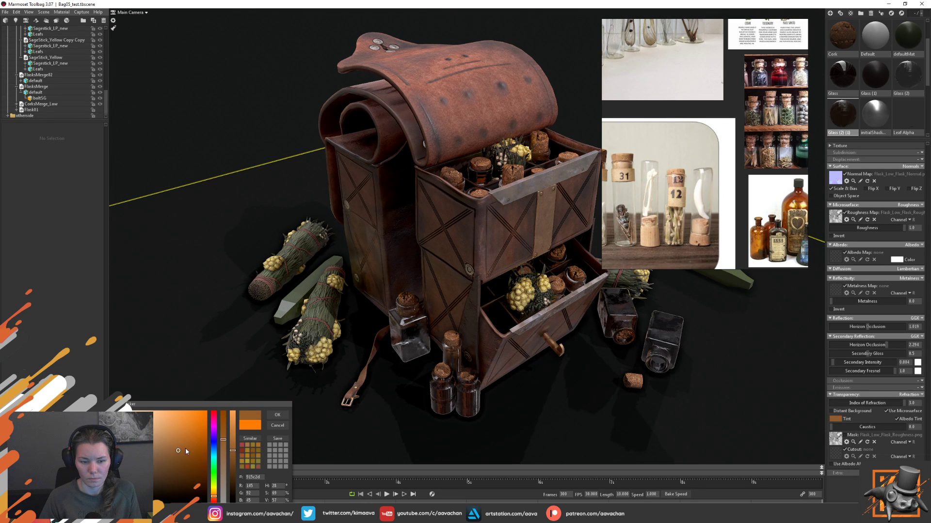
pyautogui.click(278, 415)
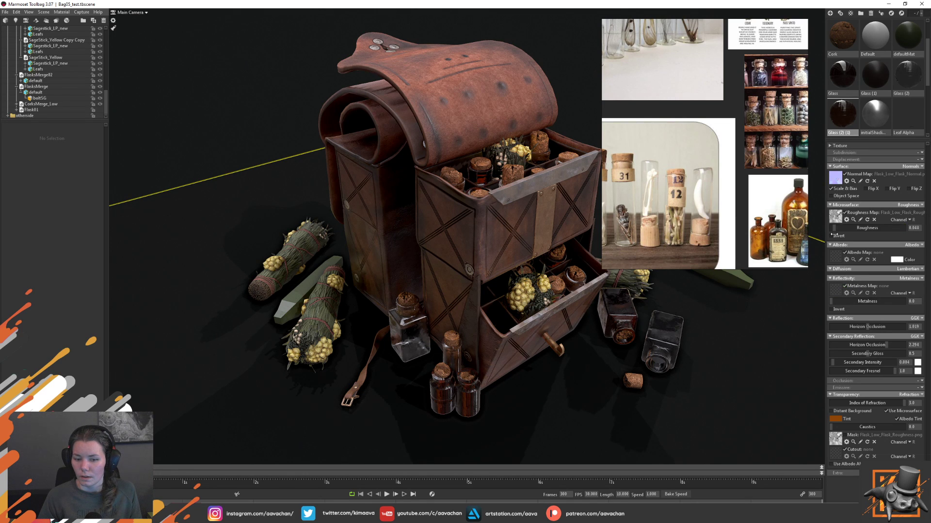
pyautogui.moveTo(904, 232); pyautogui.dragTo(879, 233)
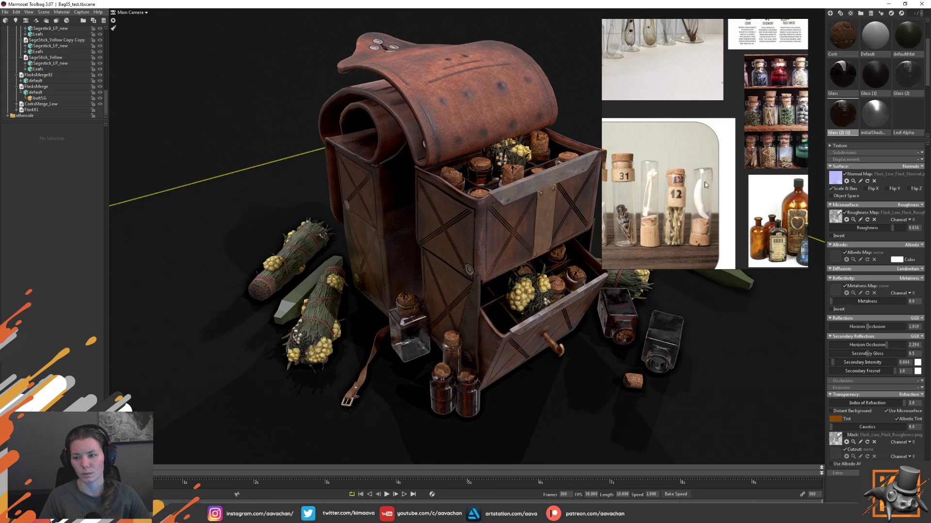
pyautogui.scroll(-1, 733, 215)
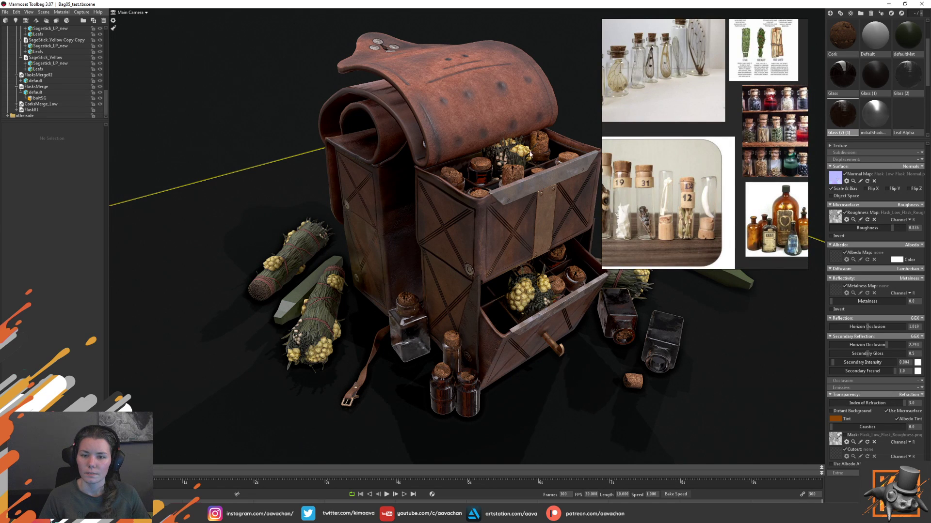
# - Shift the reference images right of the backpack, preview the turntable, then rewind to frame one
pyautogui.moveTo(668, 119); pyautogui.dragTo(776, 116)
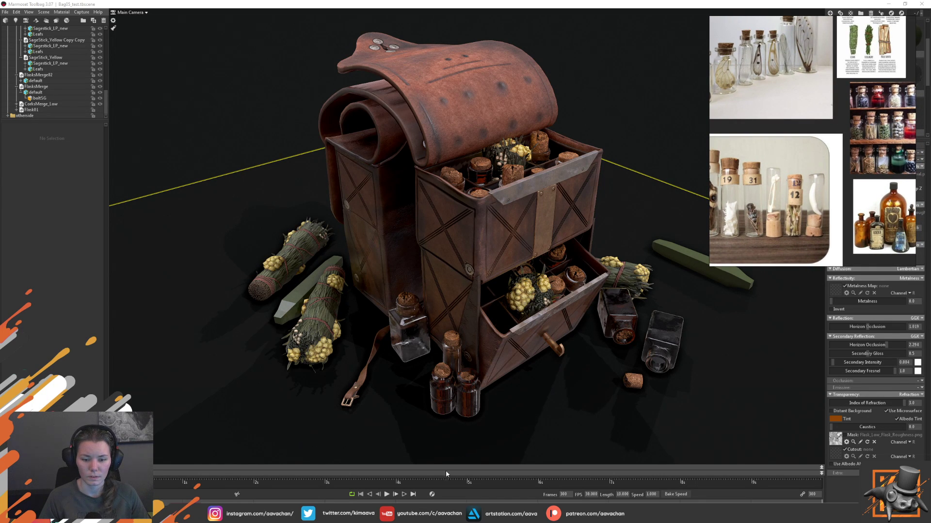
pyautogui.click(387, 495)
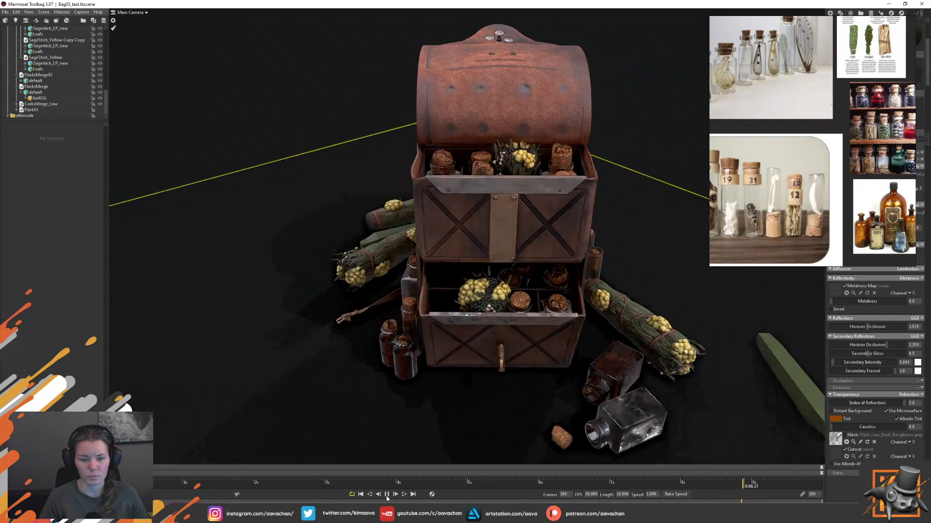
pyautogui.click(387, 495)
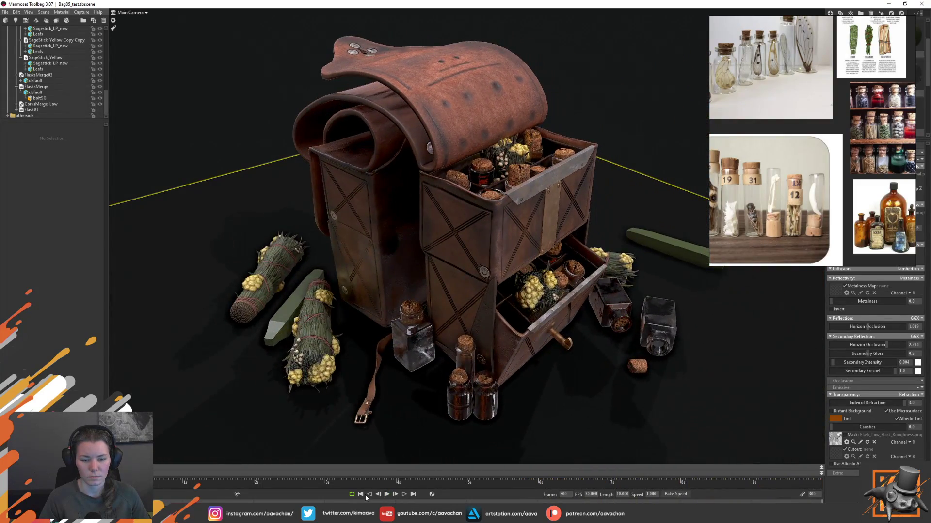
pyautogui.click(362, 495)
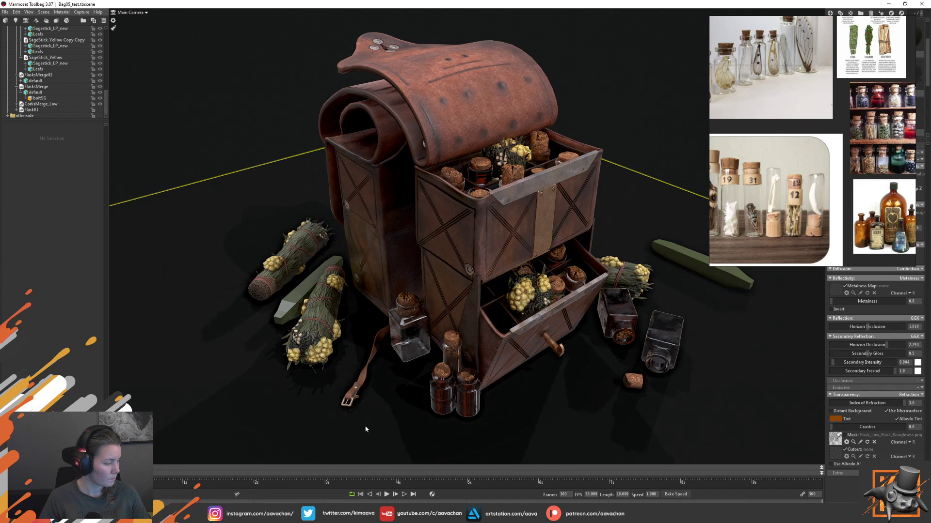
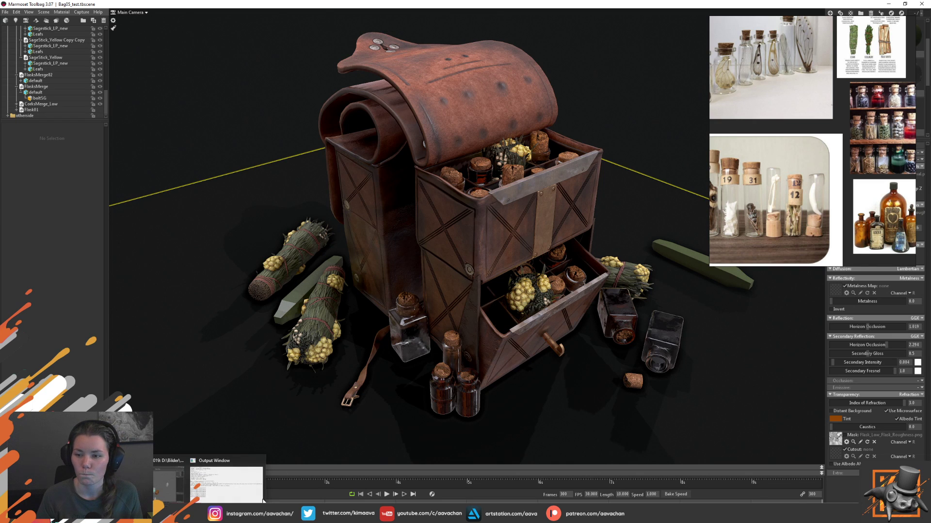
# - Pan the reference board to the rounded tube bottle reference, then switch over to Maya
pyautogui.scroll(-1, 784, 232)
pyautogui.scroll(-1, 784, 232)
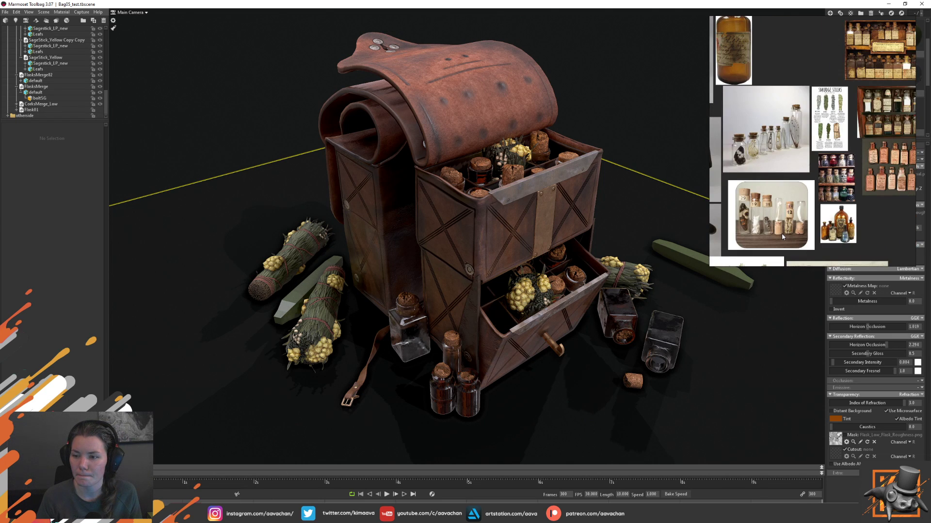
pyautogui.scroll(-1, 777, 257)
pyautogui.scroll(2, 815, 217)
pyautogui.scroll(2, 815, 228)
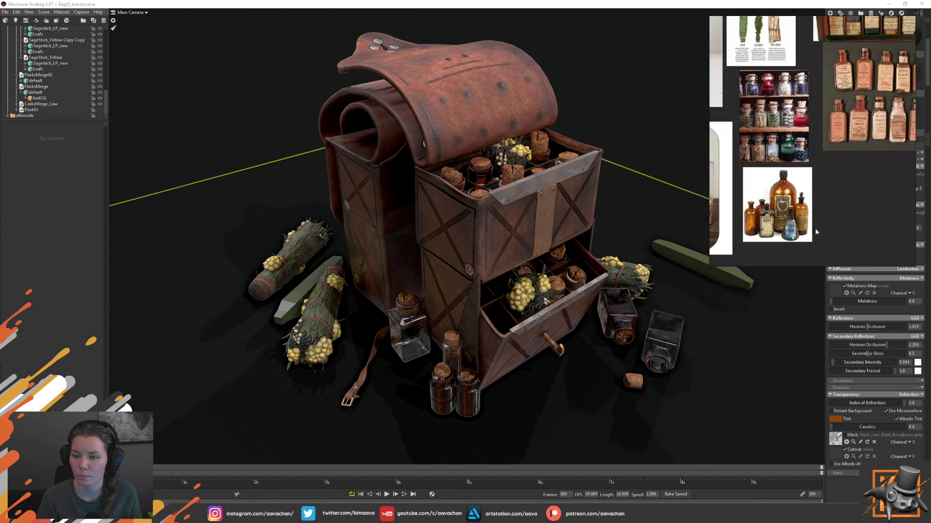
pyautogui.scroll(1, 815, 229)
pyautogui.scroll(-1, 827, 217)
pyautogui.scroll(-1, 857, 196)
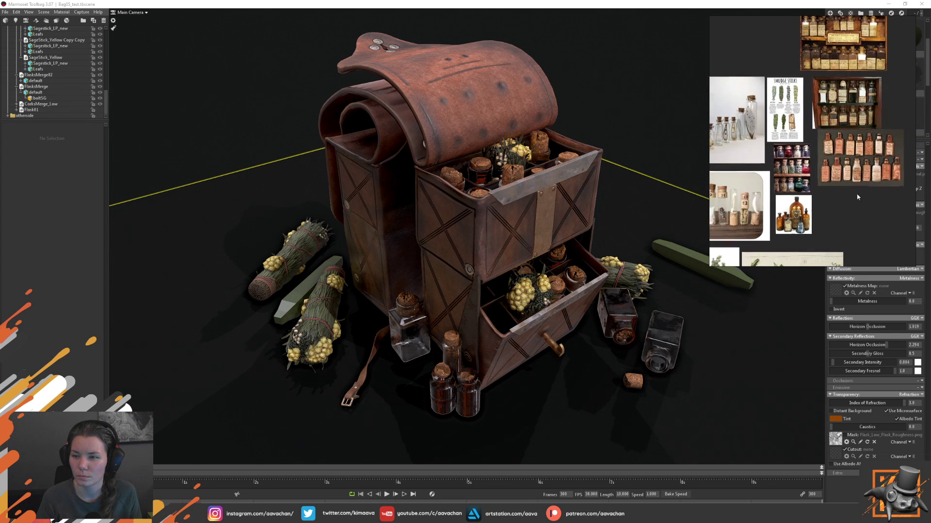
pyautogui.moveTo(857, 196); pyautogui.dragTo(793, 207, button='middle')
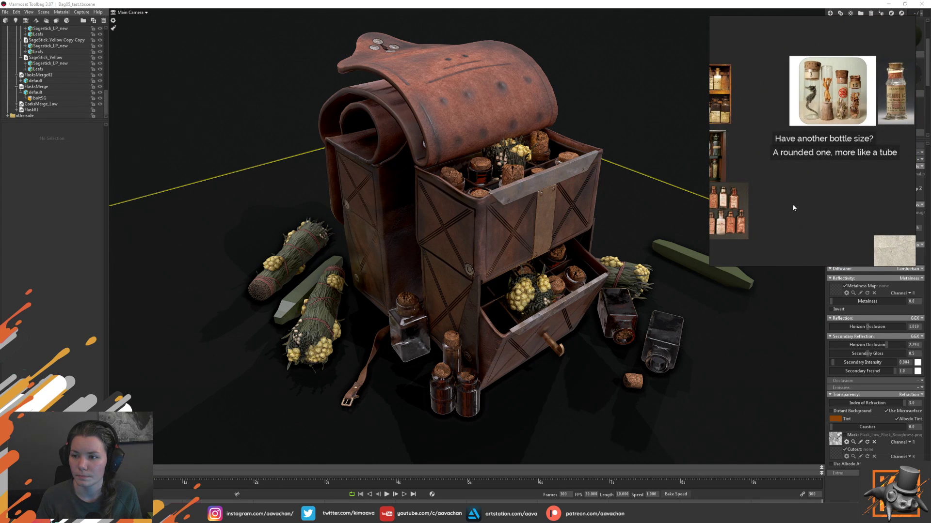
pyautogui.click(5, 13)
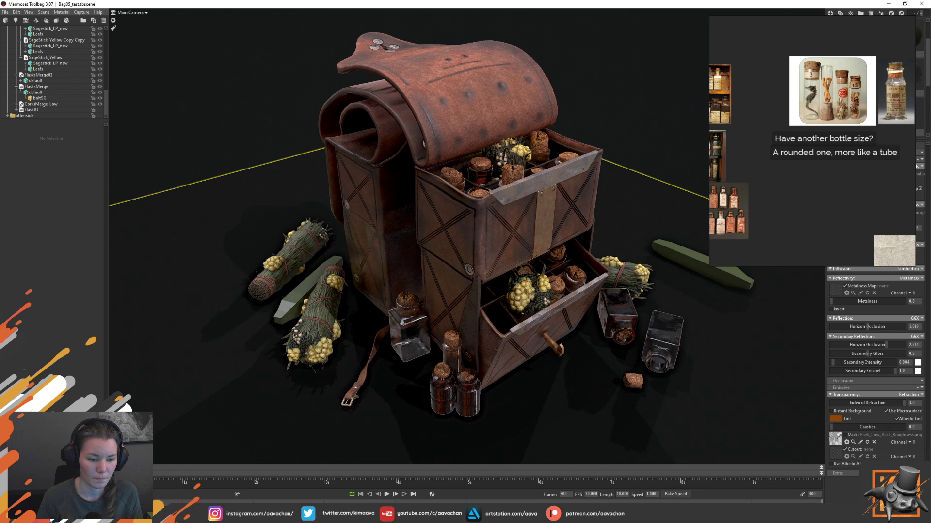
pyautogui.click(162, 493)
# - Push one cork's faces down so it sits lower in its bottle
pyautogui.click(411, 156)
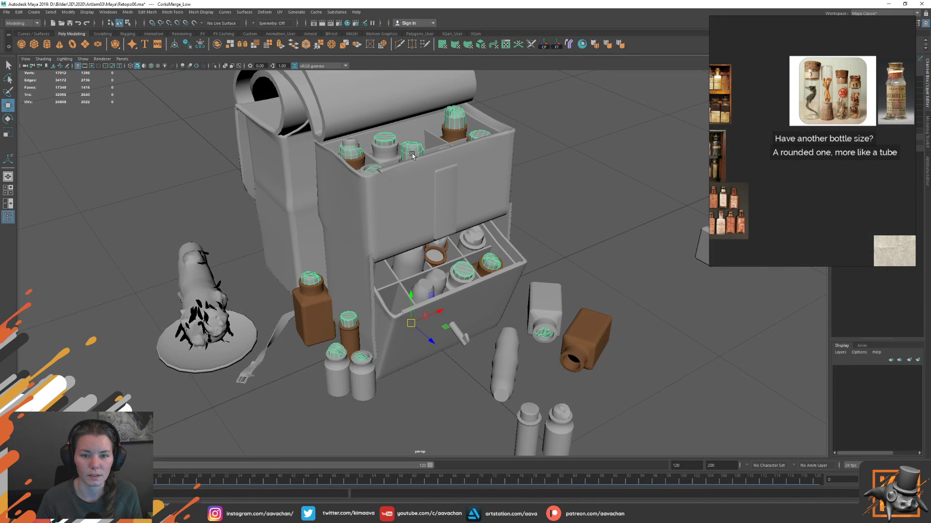
pyautogui.press('f')
pyautogui.moveTo(471, 115); pyautogui.dragTo(485, 116, button='right')
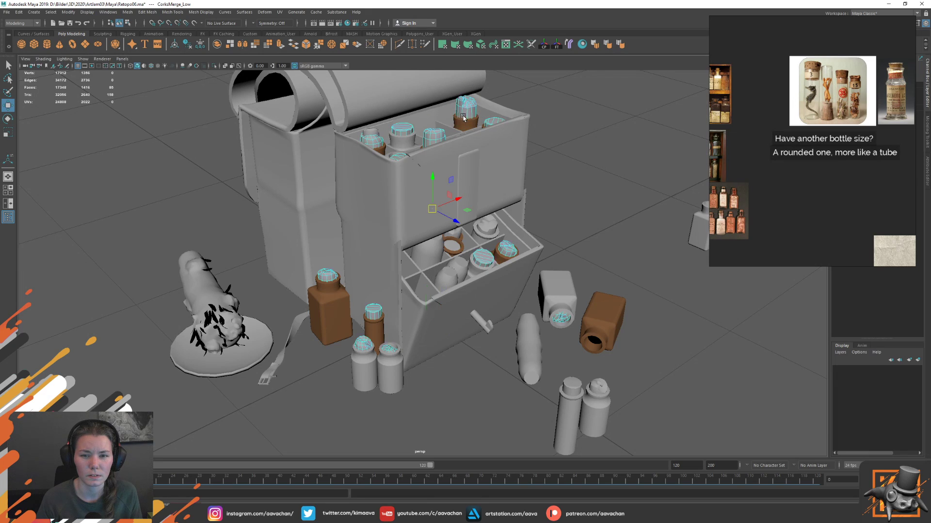
pyautogui.click(465, 109)
pyautogui.moveTo(468, 78); pyautogui.dragTo(469, 89)
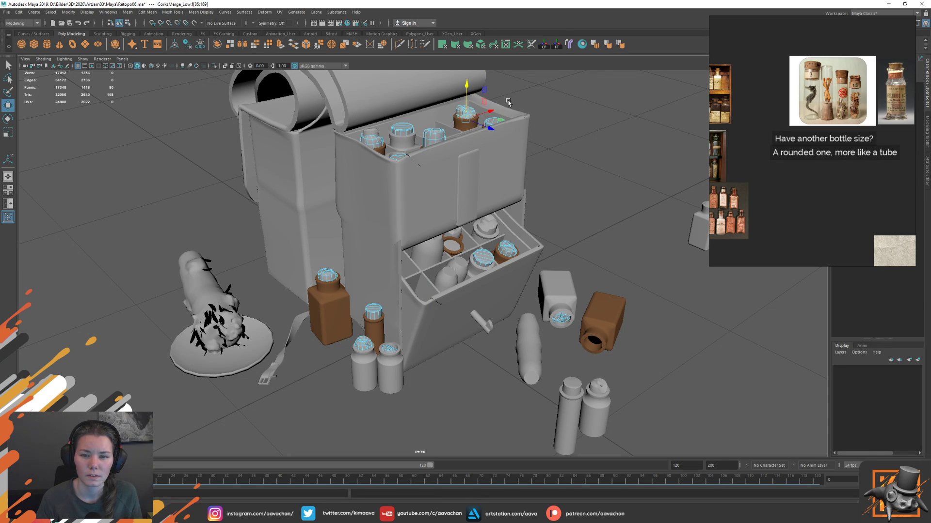
# - Combine the corks into one mesh and freeze its transformations
pyautogui.moveTo(524, 93); pyautogui.dragTo(524, 120, button='right')
pyautogui.click(486, 225)
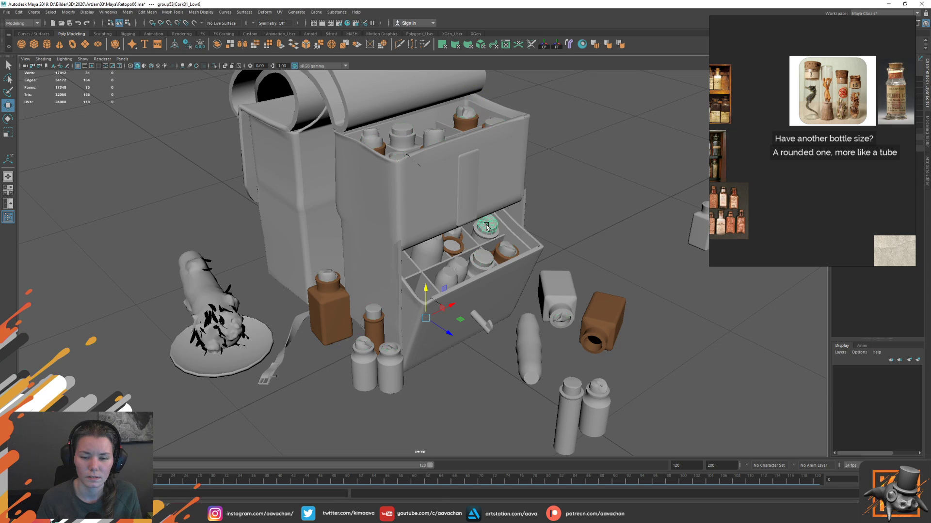
pyautogui.keyDown('shift'); pyautogui.click(457, 245); pyautogui.keyUp('shift')
pyautogui.keyDown('shift'); pyautogui.click(459, 233); pyautogui.keyUp('shift')
pyautogui.moveTo(562, 201); pyautogui.dragTo(548, 333, button='right')
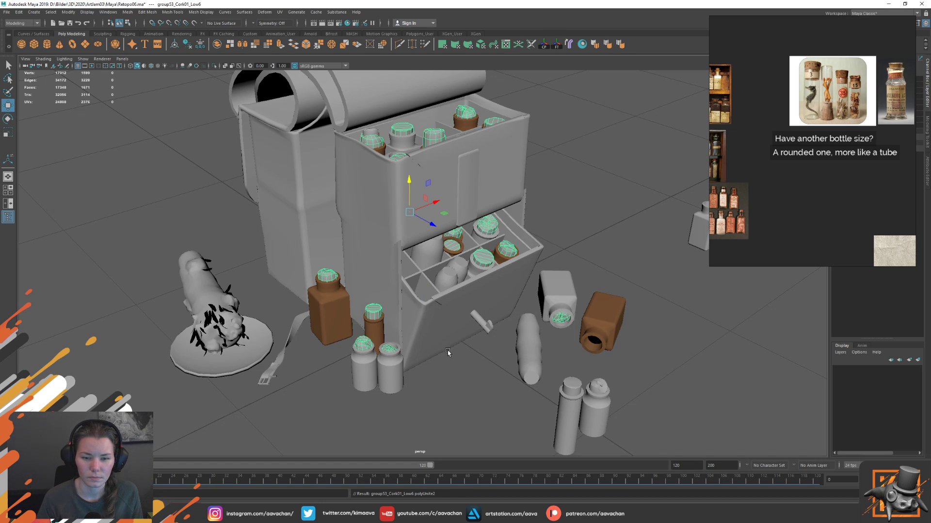
pyautogui.click(556, 44)
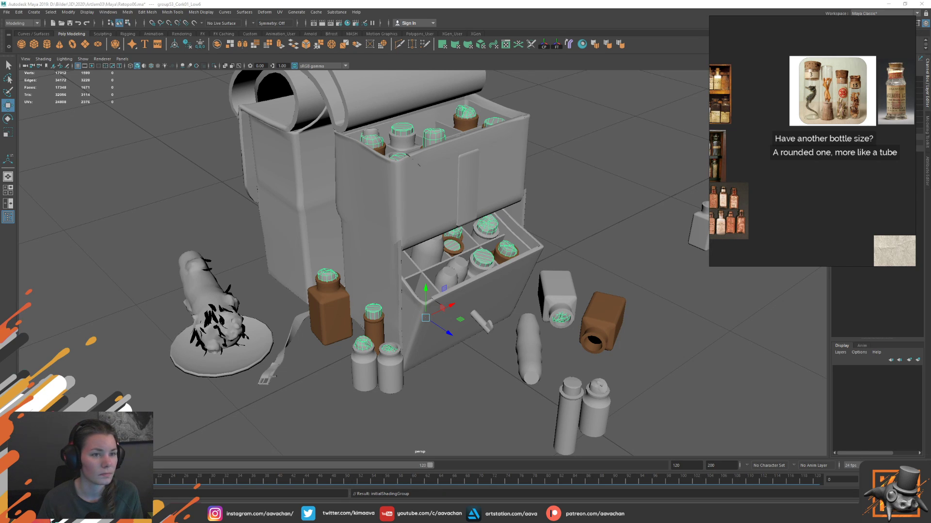
# - Export the combined corks over CorksMerge_Low.obj and return to Marmoset Toolbag
pyautogui.click(6, 11)
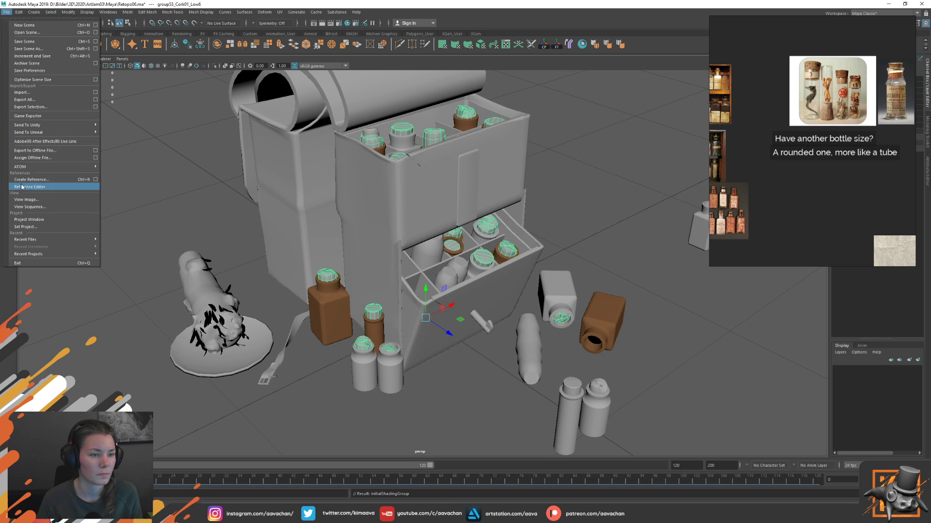
pyautogui.click(31, 107)
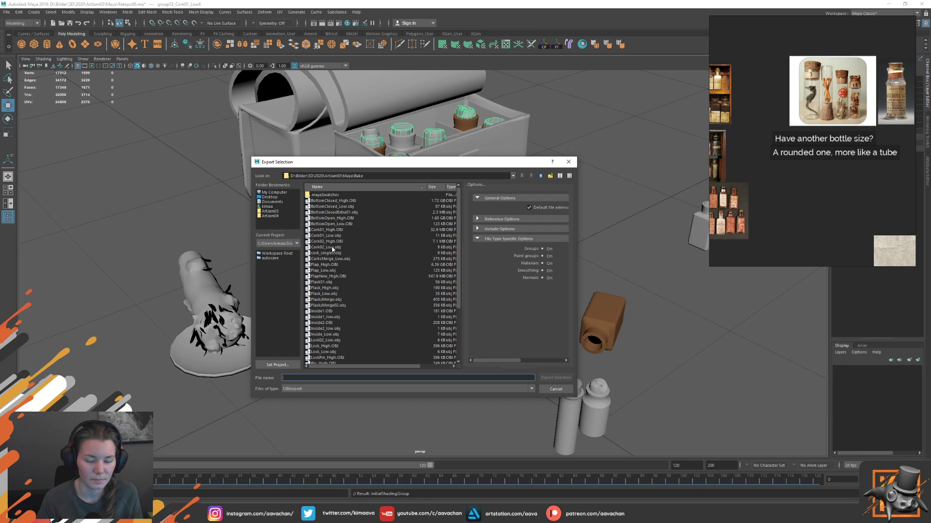
pyautogui.click(339, 259)
pyautogui.click(555, 377)
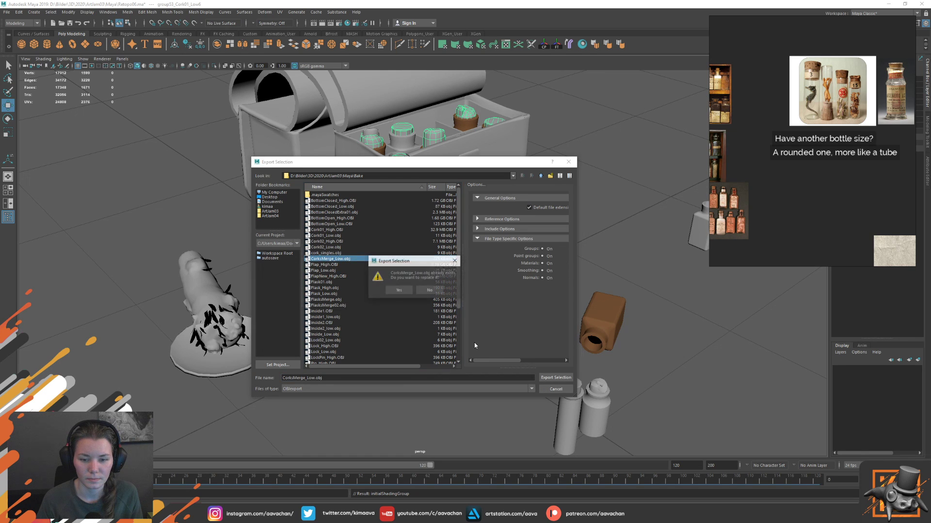
pyautogui.click(399, 291)
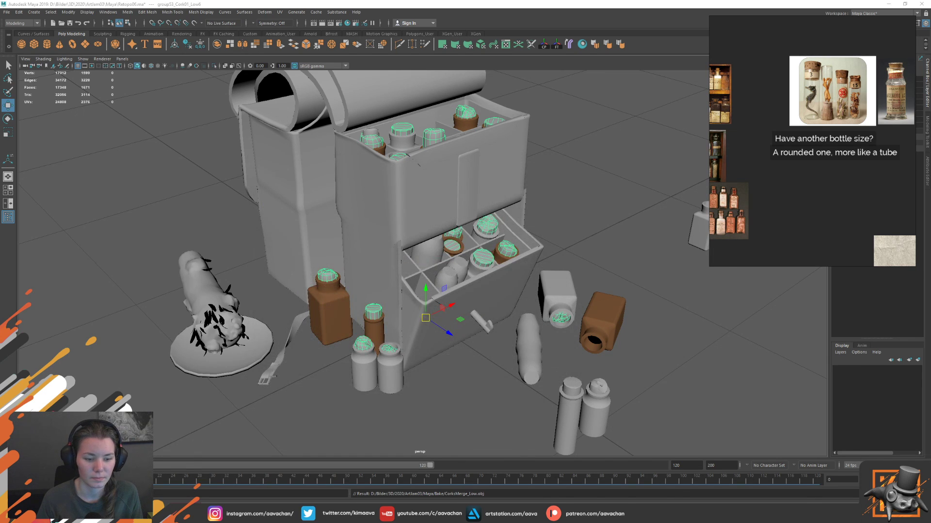
pyautogui.hotkey('alt', 'Tab')
# - Move the reference board aside, assign the Cork material to CorksMerge_Low, then deselect
pyautogui.moveTo(815, 192); pyautogui.dragTo(180, 230)
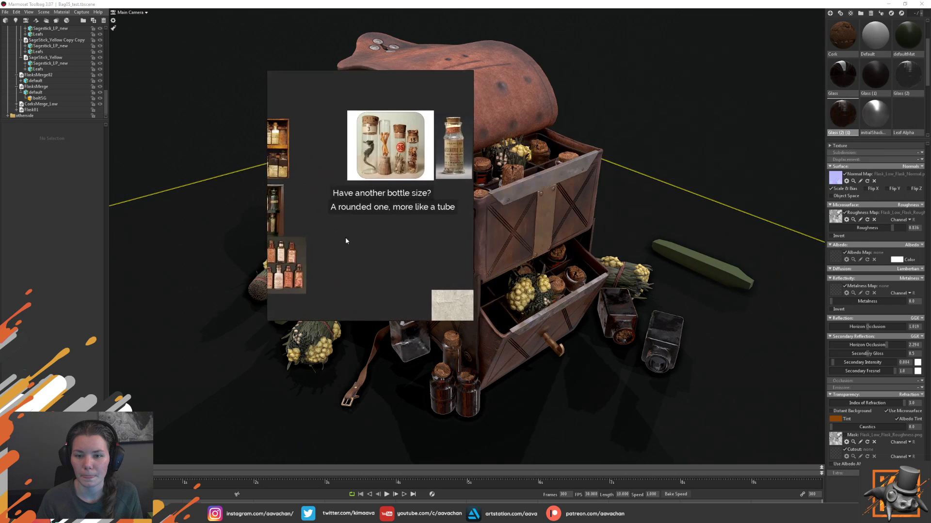
pyautogui.moveTo(194, 144)
pyautogui.mouseDown()
pyautogui.moveTo(191, 110)
pyautogui.moveTo(149, 172)
pyautogui.mouseUp()
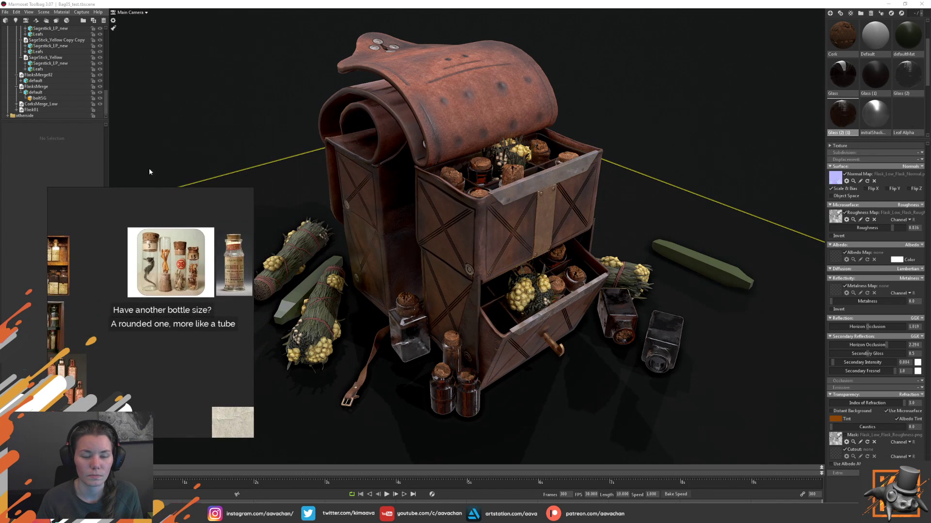
pyautogui.click(36, 104)
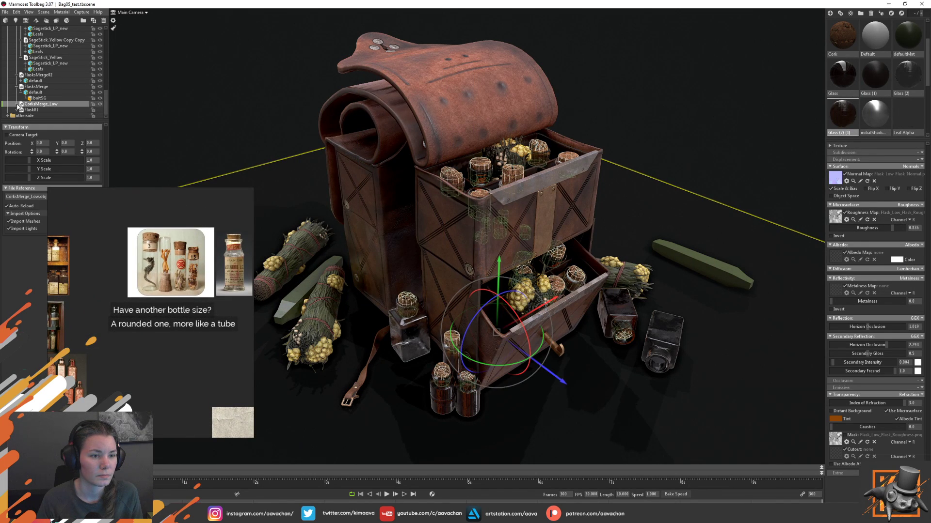
pyautogui.click(21, 111)
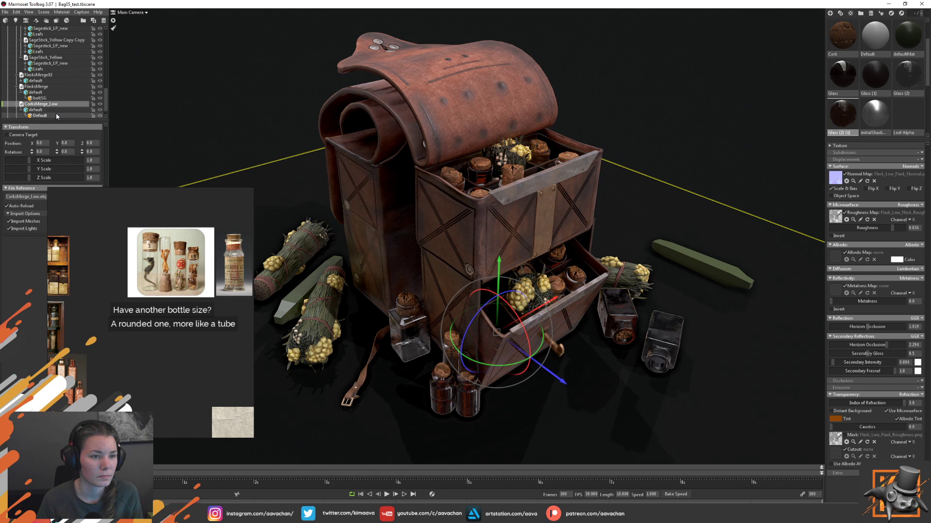
pyautogui.moveTo(842, 35); pyautogui.dragTo(51, 94)
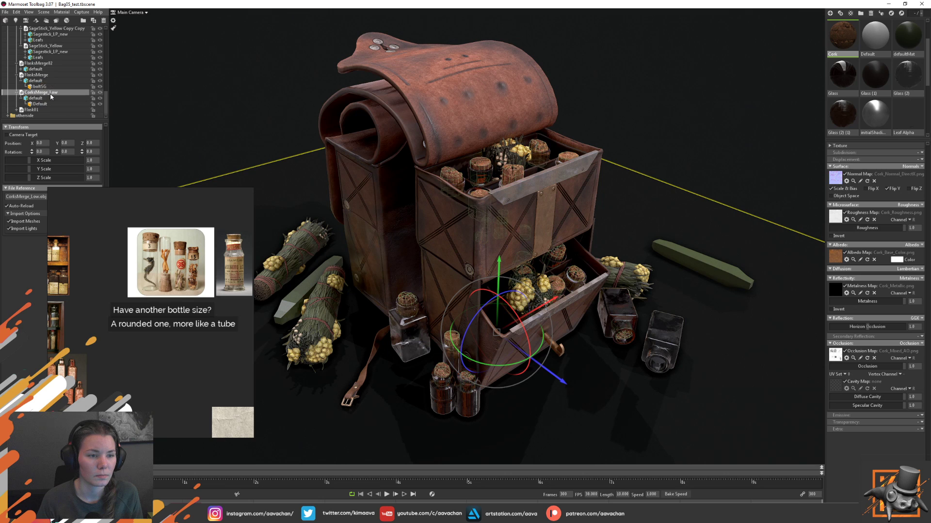
pyautogui.click(671, 122)
# - Move the reference board back and enlarge the bottle shelf and Smudge Sticks references
pyautogui.moveTo(185, 219); pyautogui.dragTo(753, 38)
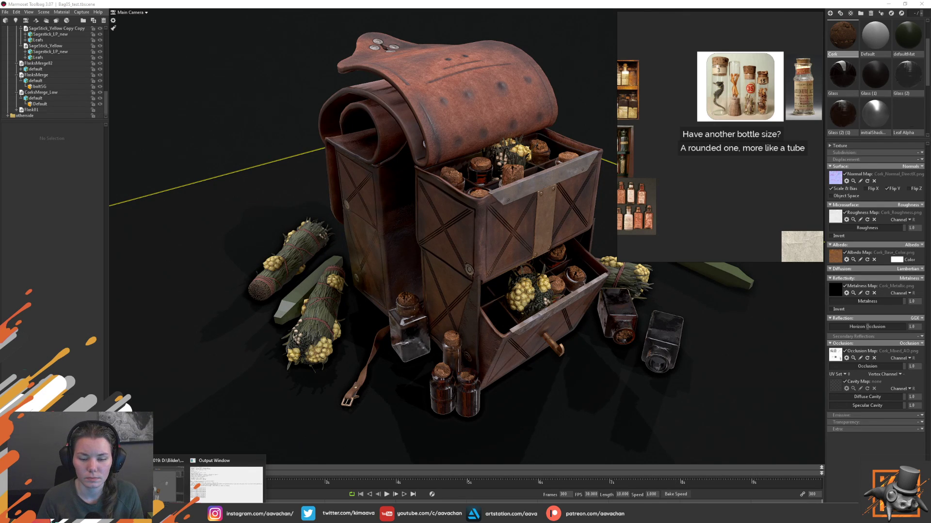
pyautogui.scroll(2, 658, 184)
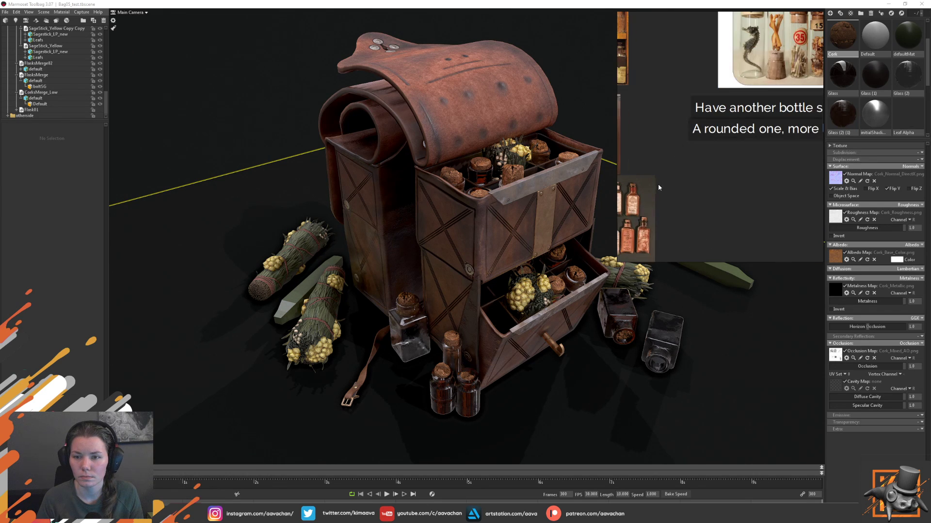
pyautogui.moveTo(658, 184); pyautogui.dragTo(781, 193, button='right')
pyautogui.moveTo(706, 262)
pyautogui.mouseDown(button='right')
pyautogui.moveTo(734, 157)
pyautogui.moveTo(711, 160)
pyautogui.mouseUp(button='right')
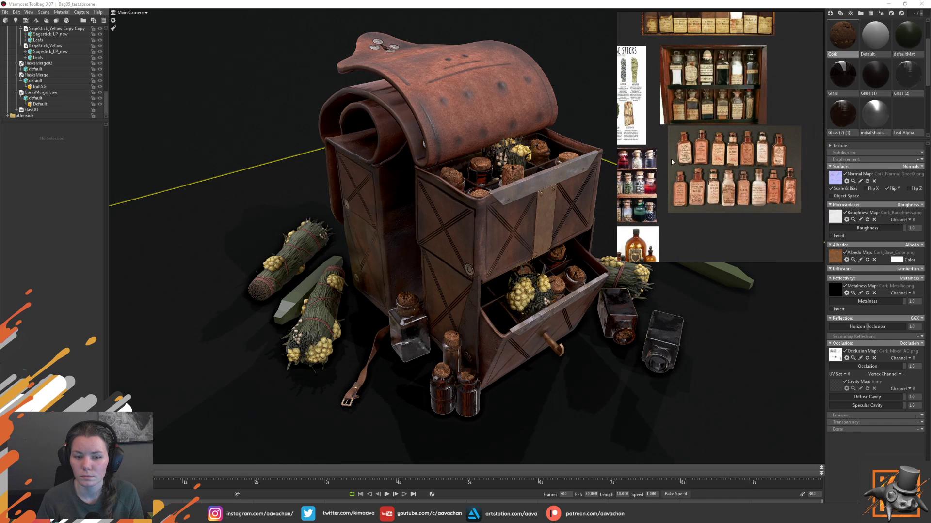
pyautogui.moveTo(175, 461)
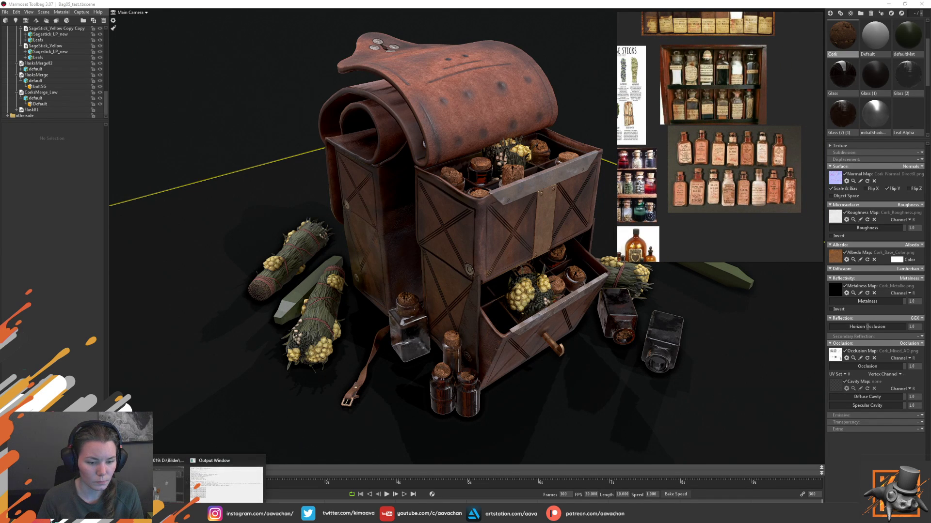
# - Back in Maya, select the brown square bottle's front and left side faces
pyautogui.click(209, 514)
pyautogui.click(330, 315)
pyautogui.press('f')
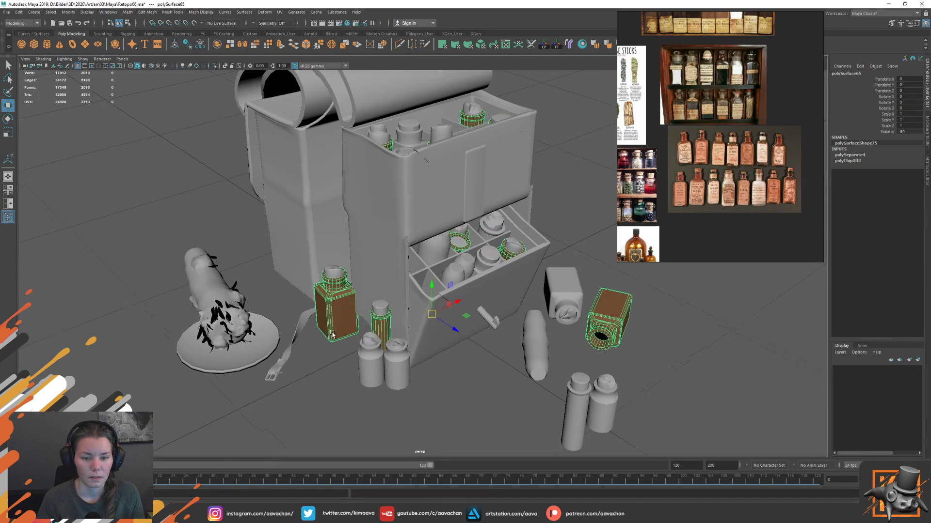
pyautogui.keyDown('alt'); pyautogui.moveTo(357, 344); pyautogui.dragTo(351, 330); pyautogui.keyUp('alt')
pyautogui.scroll(-5, 352, 330)
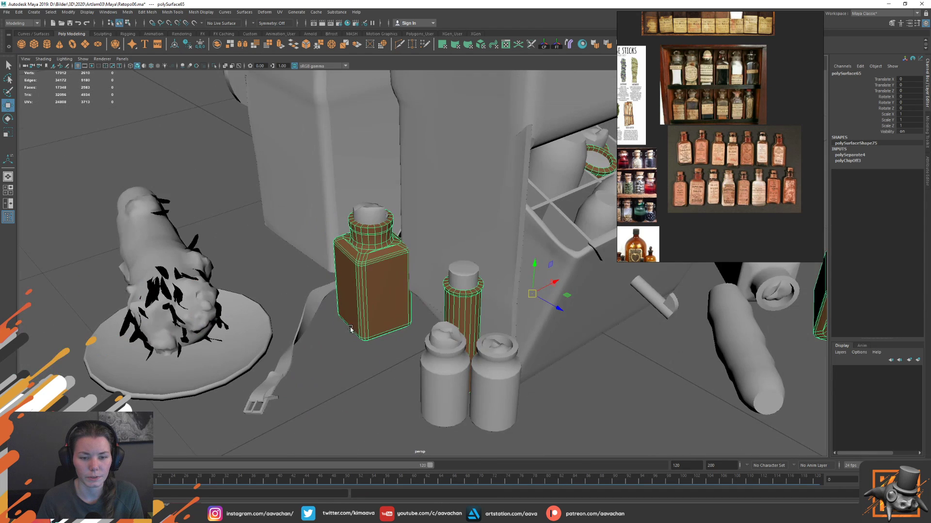
pyautogui.scroll(4, 356, 297)
pyautogui.press('F11')
pyautogui.click(356, 297)
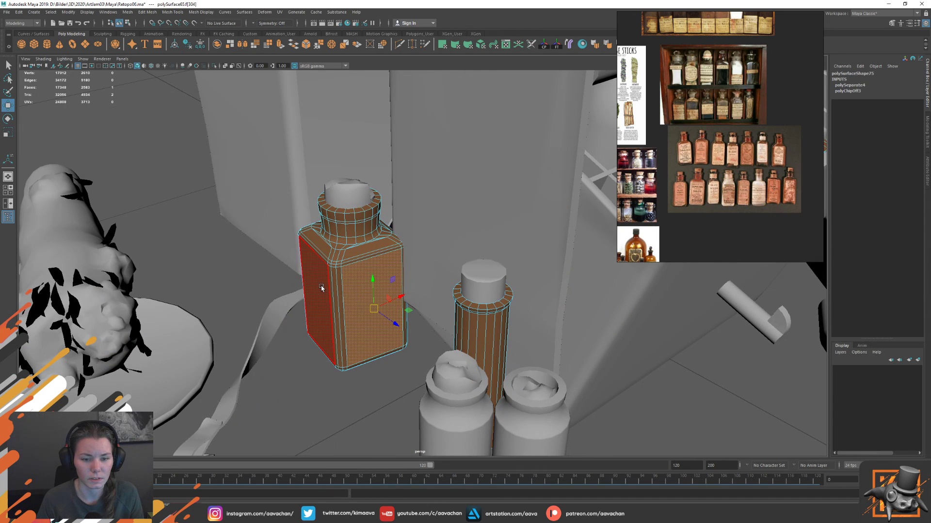
pyautogui.click(321, 288)
# - Return the bottle to object selection and orbit out toward the loose bottles
pyautogui.moveTo(369, 293)
pyautogui.keyDown('alt'); pyautogui.mouseDown()
pyautogui.moveTo(422, 296)
pyautogui.moveTo(399, 297)
pyautogui.moveTo(400, 277)
pyautogui.mouseUp(); pyautogui.keyUp('alt')
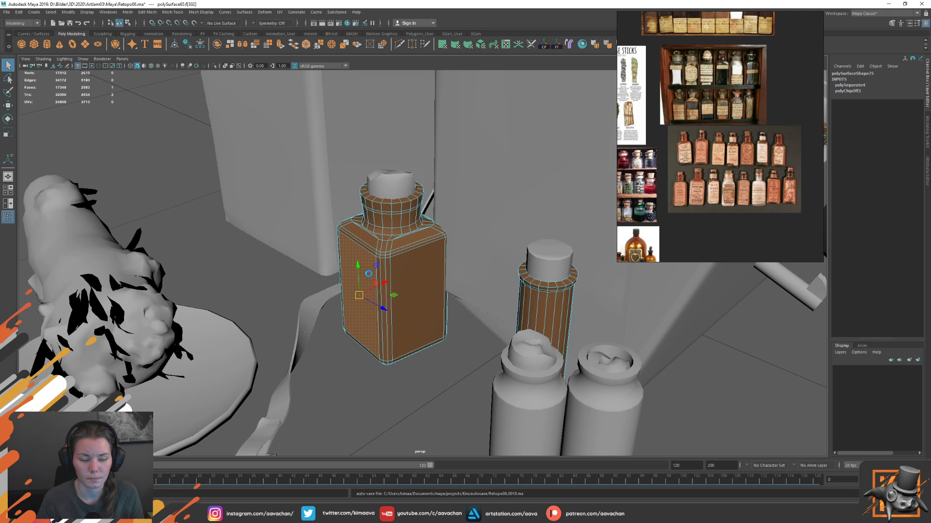
pyautogui.press('w')
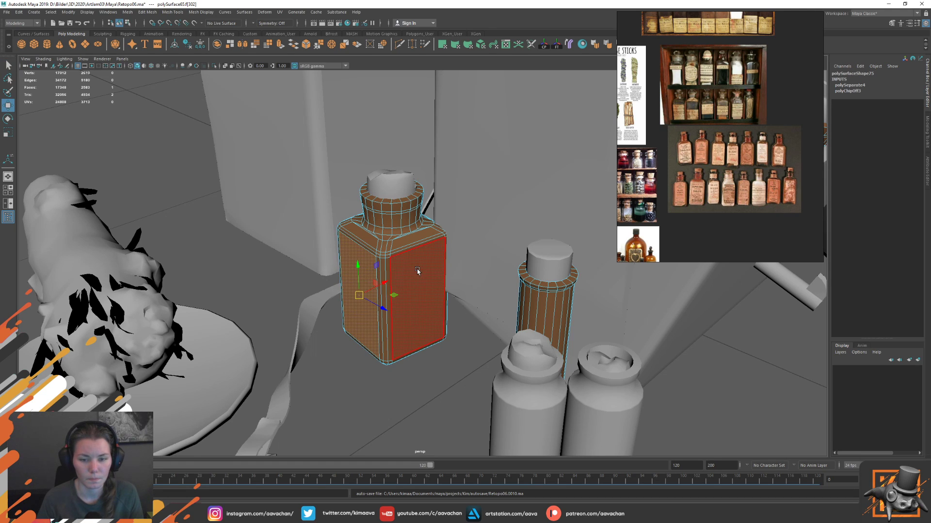
pyautogui.moveTo(412, 272); pyautogui.dragTo(448, 263, button='right')
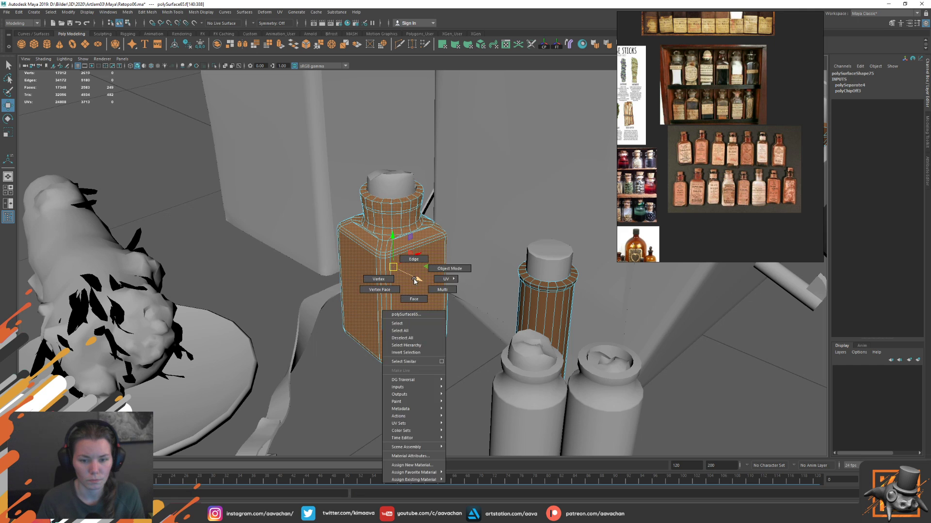
pyautogui.scroll(-5, 418, 304)
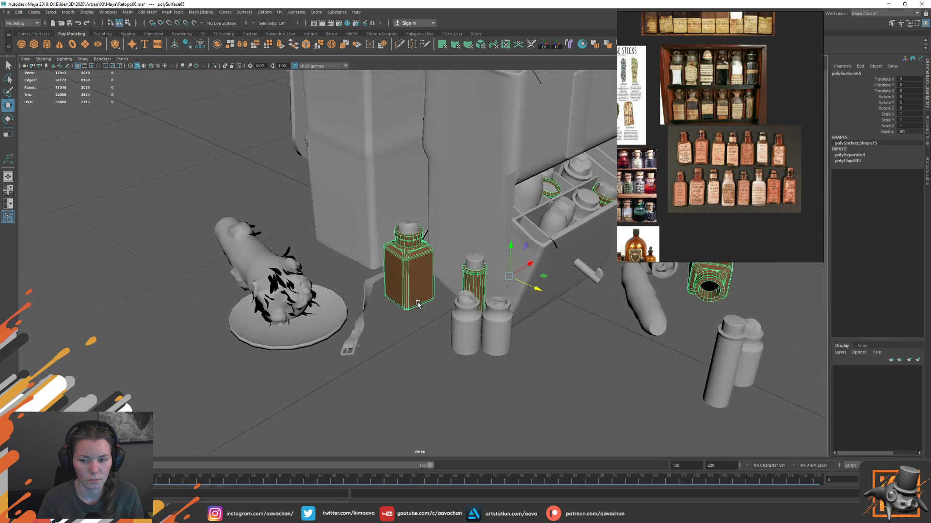
pyautogui.keyDown('alt'); pyautogui.moveTo(418, 304); pyautogui.dragTo(377, 297); pyautogui.keyUp('alt')
pyautogui.keyDown('alt'); pyautogui.moveTo(376, 297); pyautogui.dragTo(288, 299, button='middle'); pyautogui.keyUp('alt')
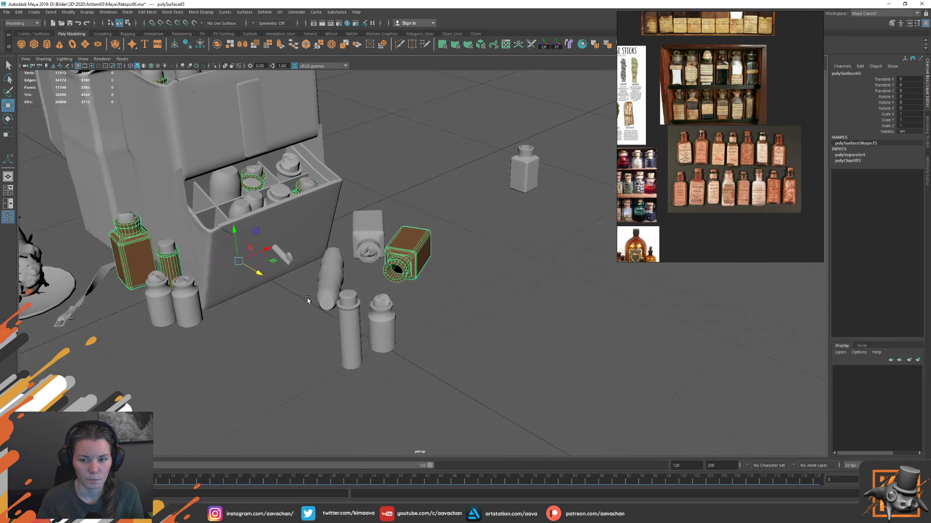
# - Move the small square flask to the scene origin and select two adjacent side faces
pyautogui.click(527, 183)
pyautogui.moveTo(523, 187); pyautogui.dragTo(376, 330)
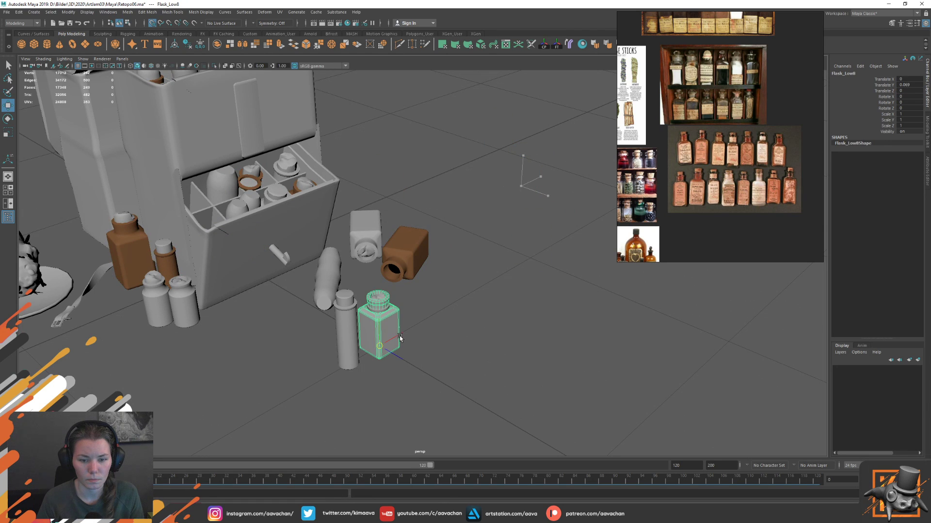
pyautogui.press('f')
pyautogui.moveTo(448, 293); pyautogui.dragTo(450, 310, button='right')
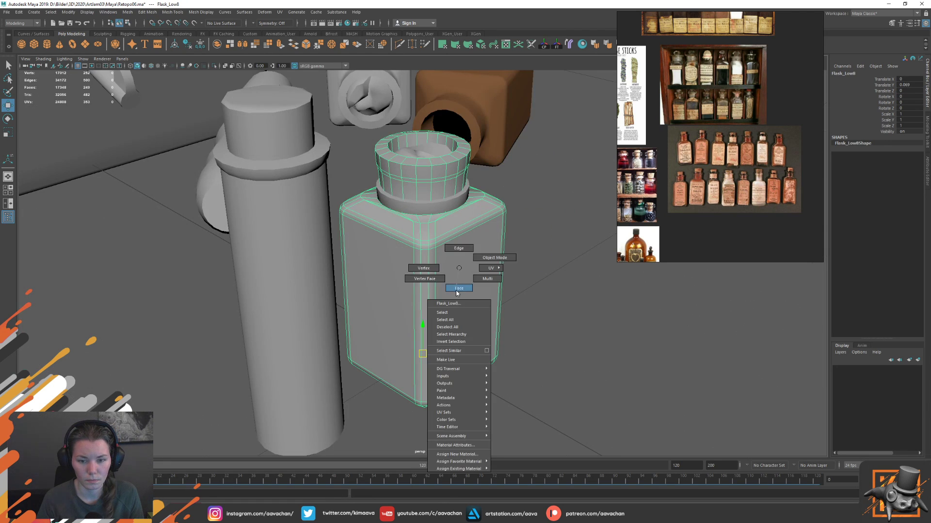
pyautogui.keyDown('alt'); pyautogui.moveTo(479, 323); pyautogui.dragTo(394, 322); pyautogui.keyUp('alt')
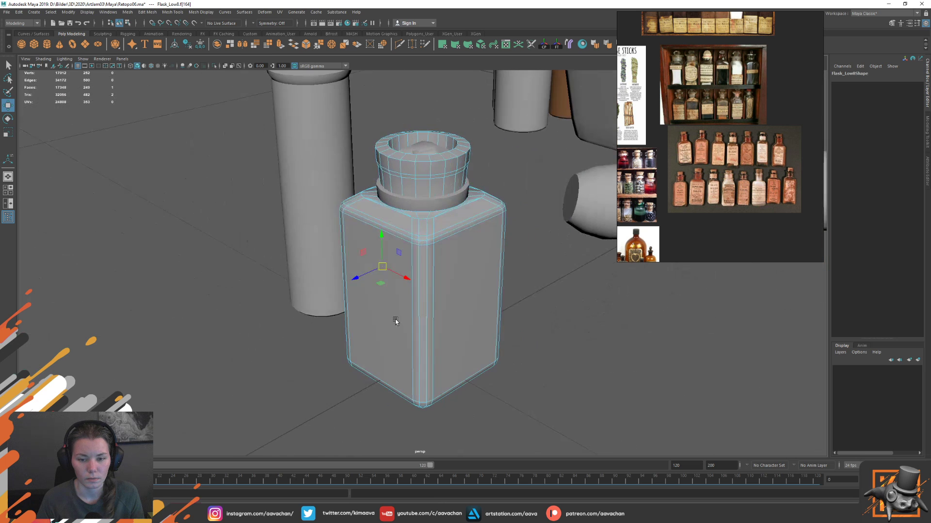
pyautogui.click(474, 302)
pyautogui.click(449, 287)
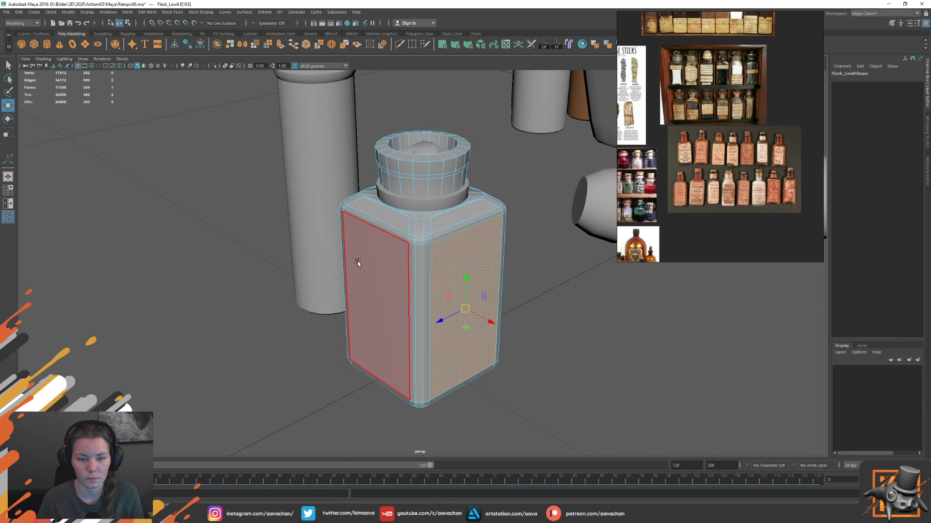
pyautogui.keyDown('shift'); pyautogui.click(365, 266); pyautogui.keyUp('shift')
# - Extract the two faces into a separate label piece and select it
pyautogui.keyDown('alt'); pyautogui.moveTo(365, 266); pyautogui.dragTo(391, 281); pyautogui.keyUp('alt')
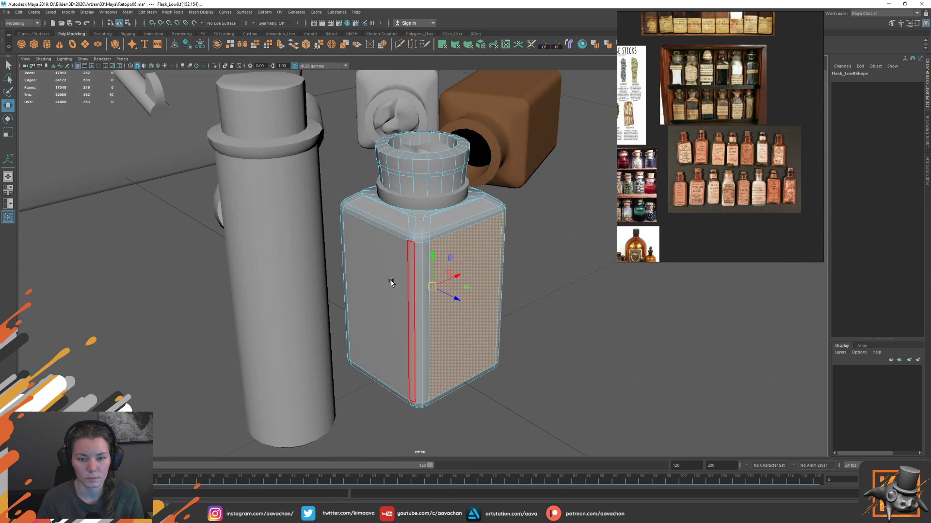
pyautogui.keyDown('shift'); pyautogui.moveTo(390, 279); pyautogui.dragTo(395, 397, button='right'); pyautogui.keyUp('shift')
pyautogui.press('w')
pyautogui.press('F8')
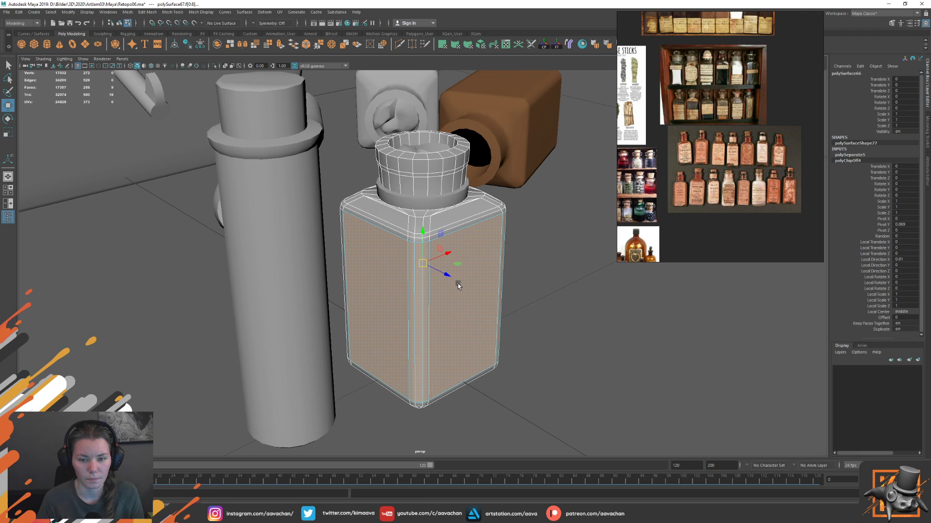
pyautogui.click(458, 284)
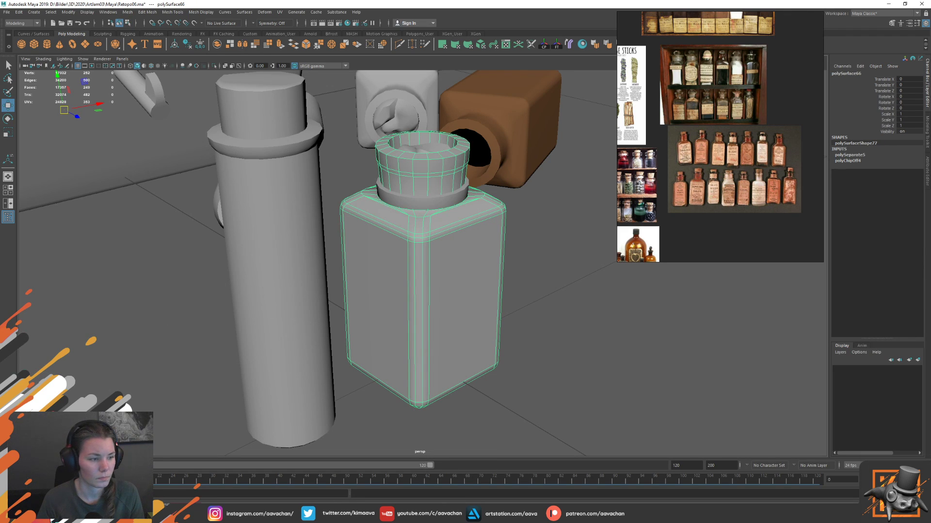
pyautogui.click(438, 298)
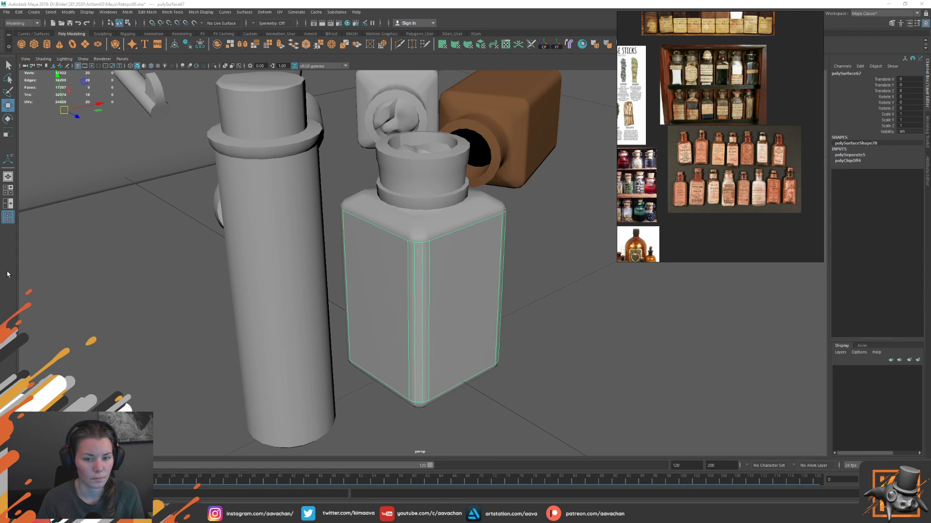
pyautogui.keyDown('alt'); pyautogui.moveTo(438, 298); pyautogui.dragTo(455, 309); pyautogui.keyUp('alt')
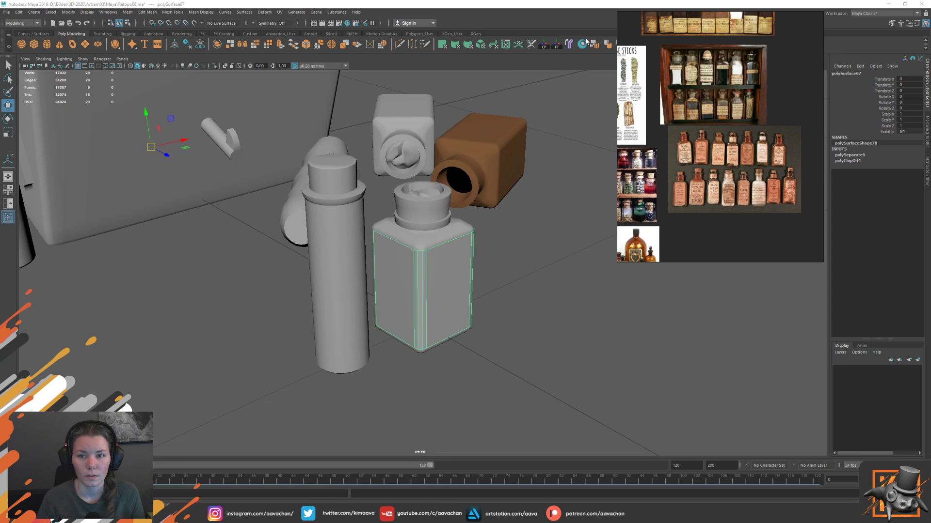
# - Centre the label piece's pivot and scale it up very slightly
pyautogui.click(544, 45)
pyautogui.press('f')
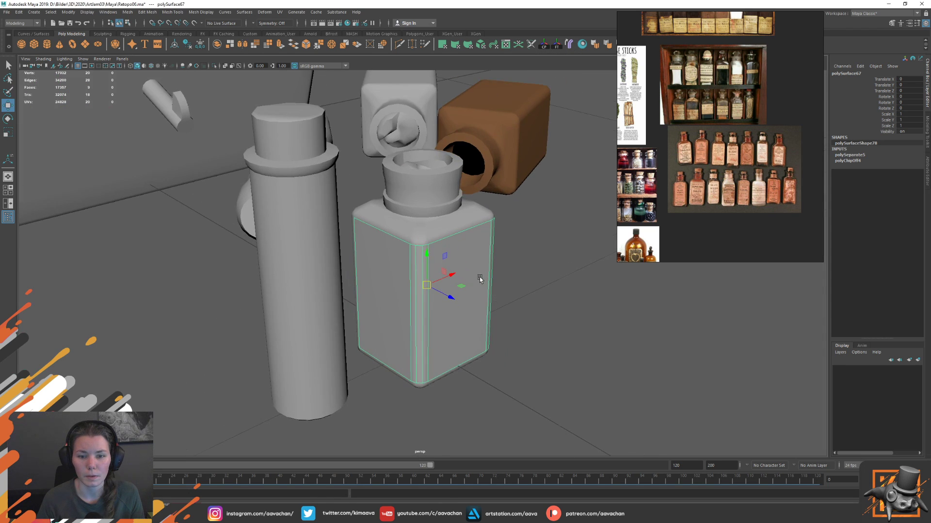
pyautogui.scroll(5, 477, 276)
pyautogui.scroll(-1, 505, 300)
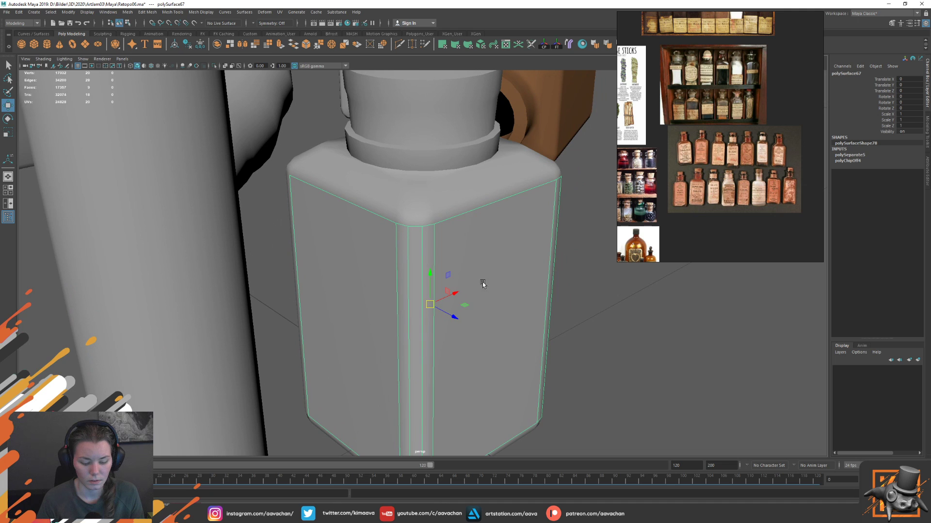
pyautogui.press('r')
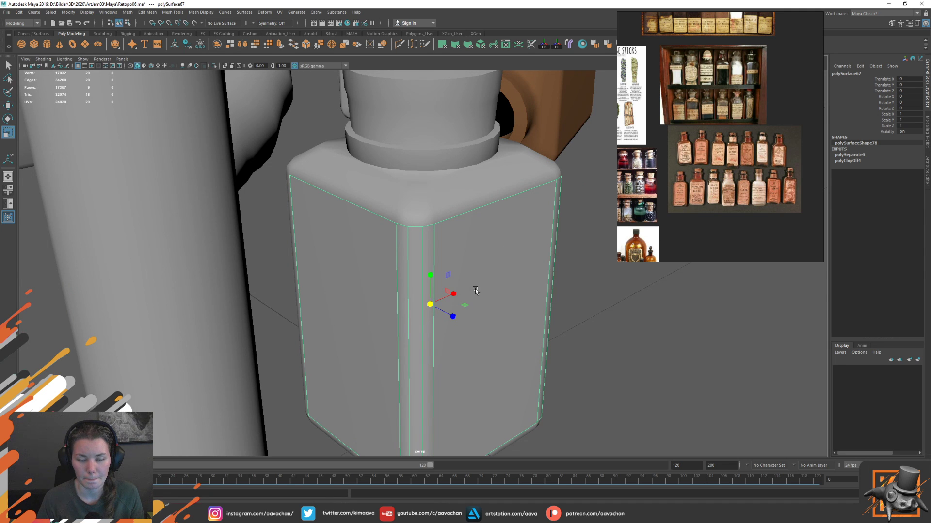
pyautogui.scroll(-5, 475, 290)
pyautogui.scroll(5, 439, 294)
pyautogui.moveTo(434, 304); pyautogui.dragTo(434, 304)
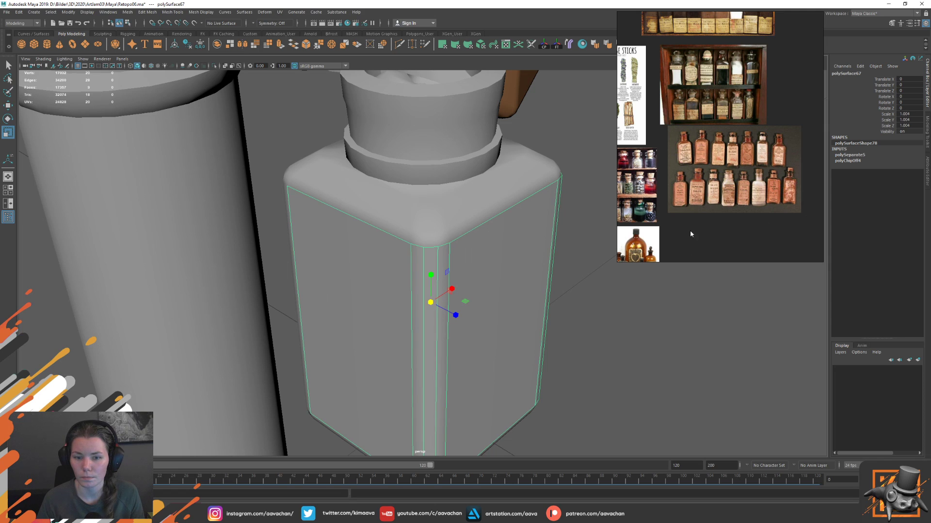
pyautogui.press('w')
# - Delete the label piece's history and set its Scale X, Y and Z to 1.003
pyautogui.hotkey('alt', 'shift', 'd')
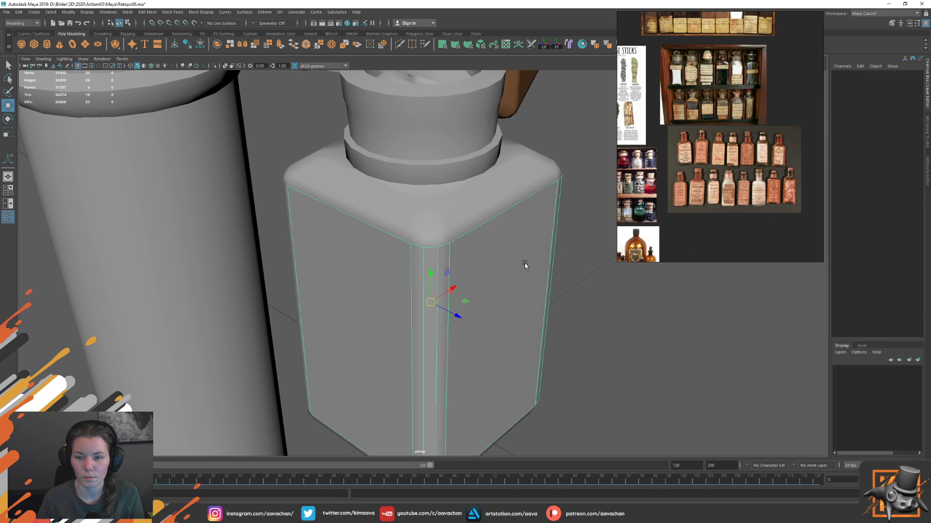
pyautogui.moveTo(905, 114); pyautogui.dragTo(909, 127)
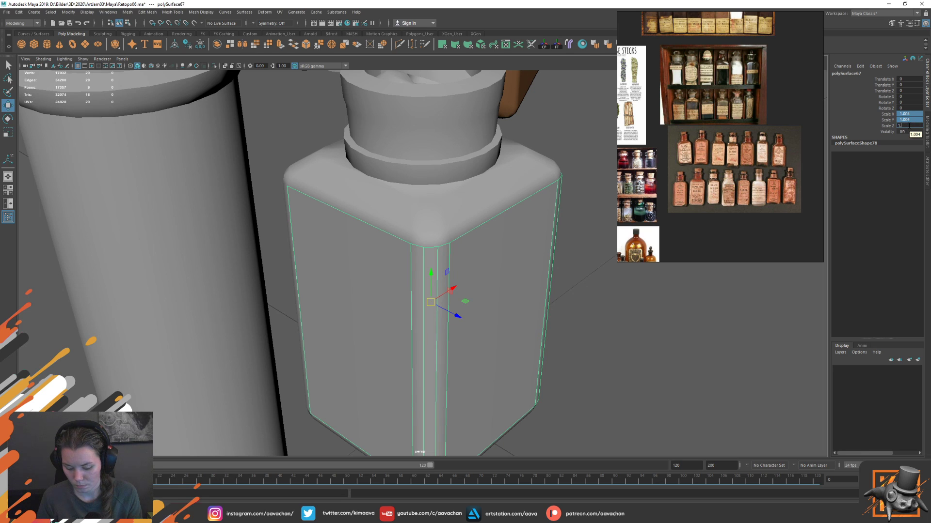
pyautogui.write('003')
pyautogui.press('Return')
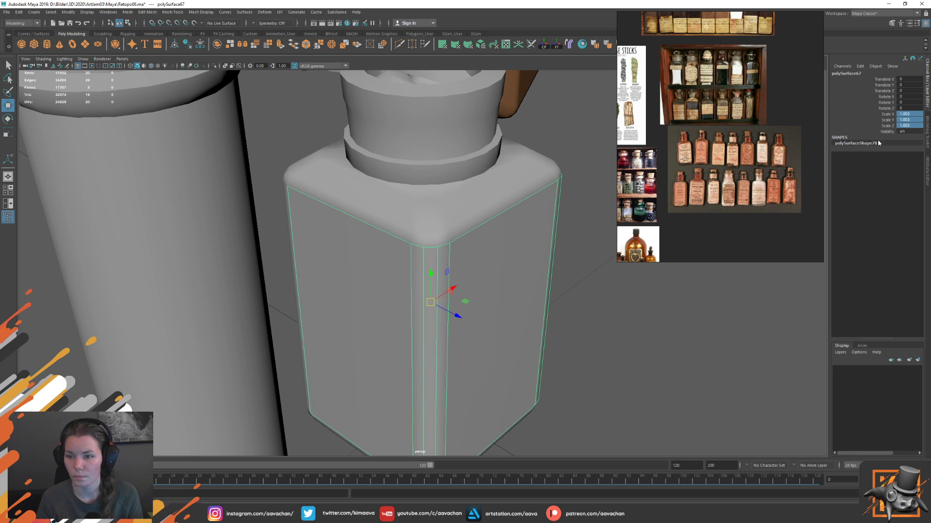
# - Reselect the label piece and move its pivot to the label's base
pyautogui.scroll(-5, 490, 245)
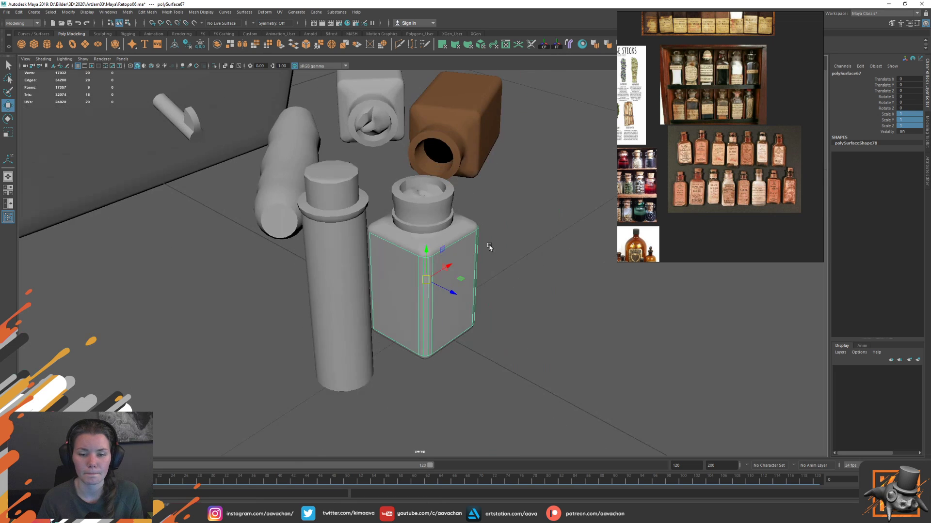
pyautogui.scroll(-1, 489, 310)
pyautogui.keyDown('alt'); pyautogui.moveTo(555, 255); pyautogui.dragTo(514, 267); pyautogui.keyUp('alt')
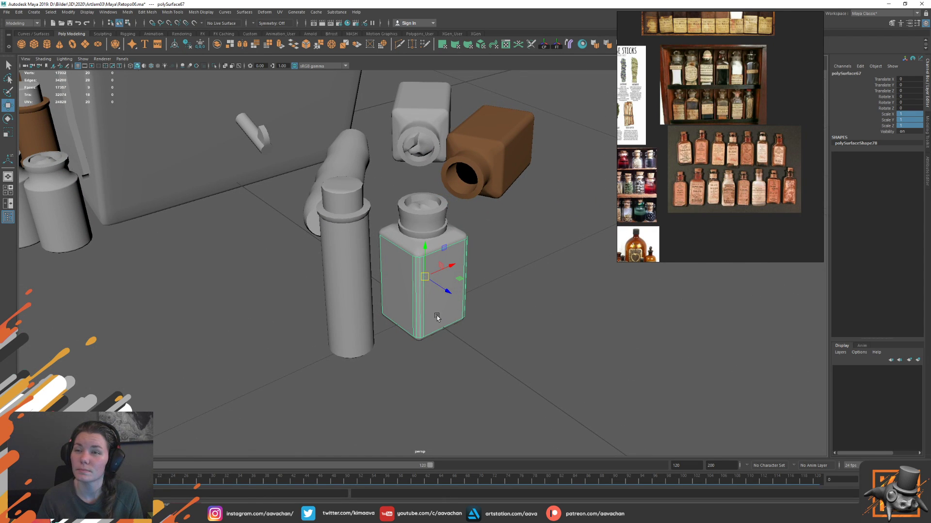
pyautogui.click(440, 408)
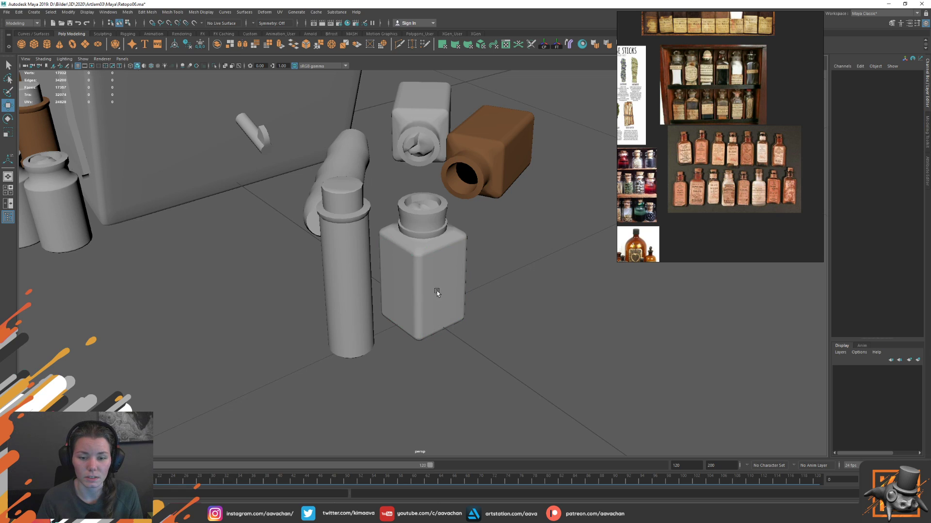
pyautogui.click(437, 291)
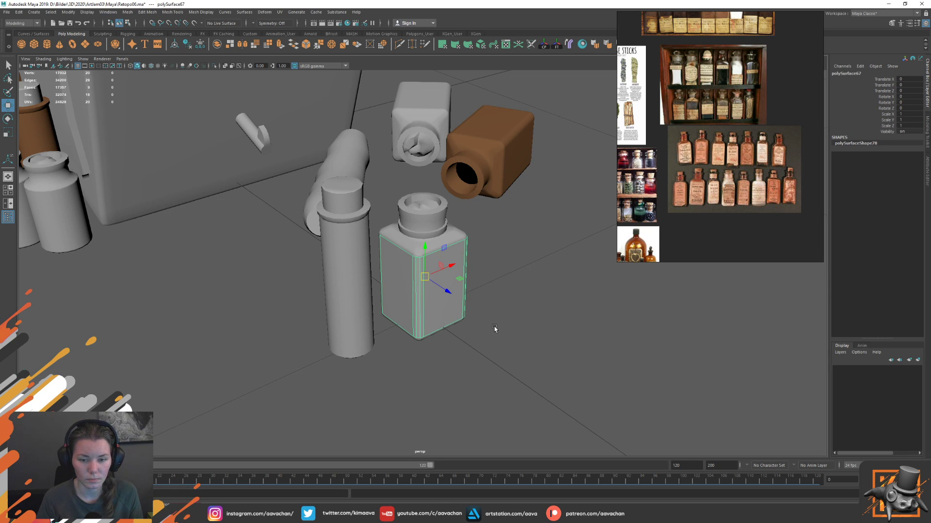
pyautogui.press('d')
pyautogui.moveTo(465, 336); pyautogui.dragTo(437, 337, button='middle')
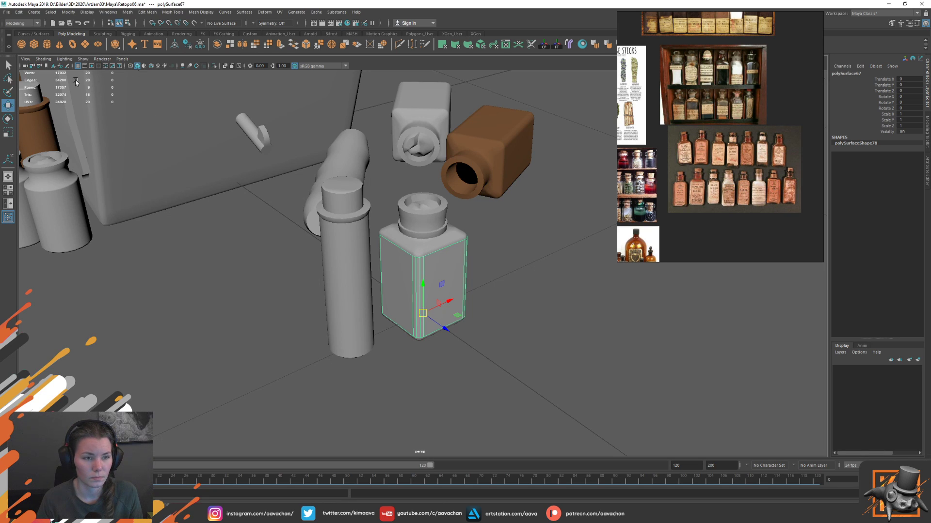
# - Export the selected label piece as label01
pyautogui.click(7, 13)
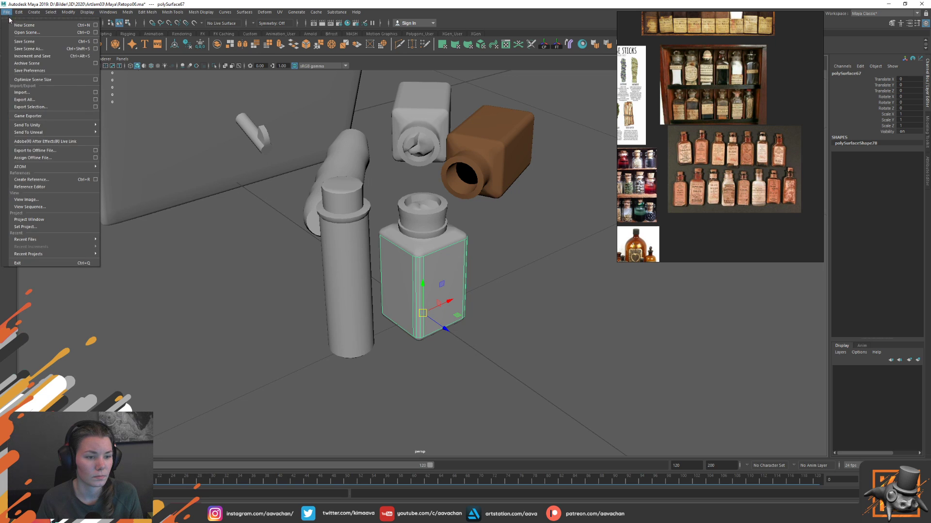
pyautogui.click(29, 102)
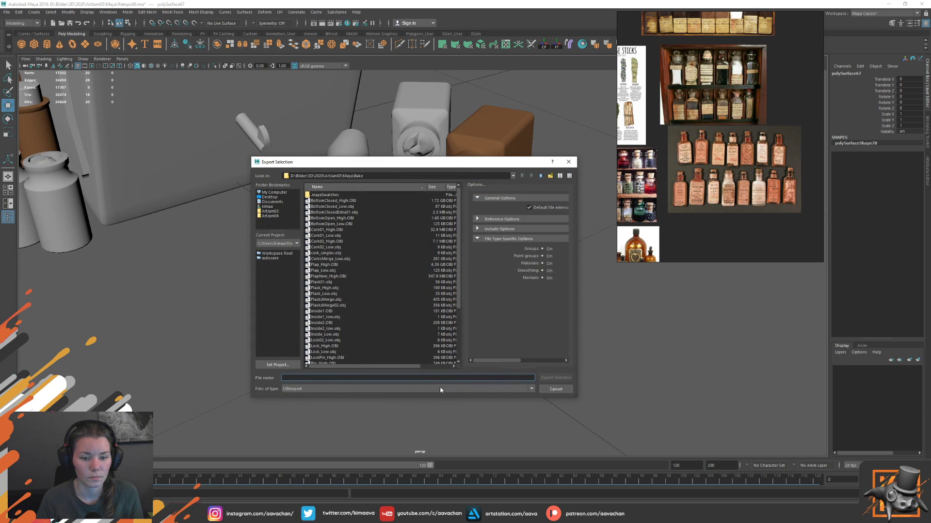
pyautogui.write('label01')
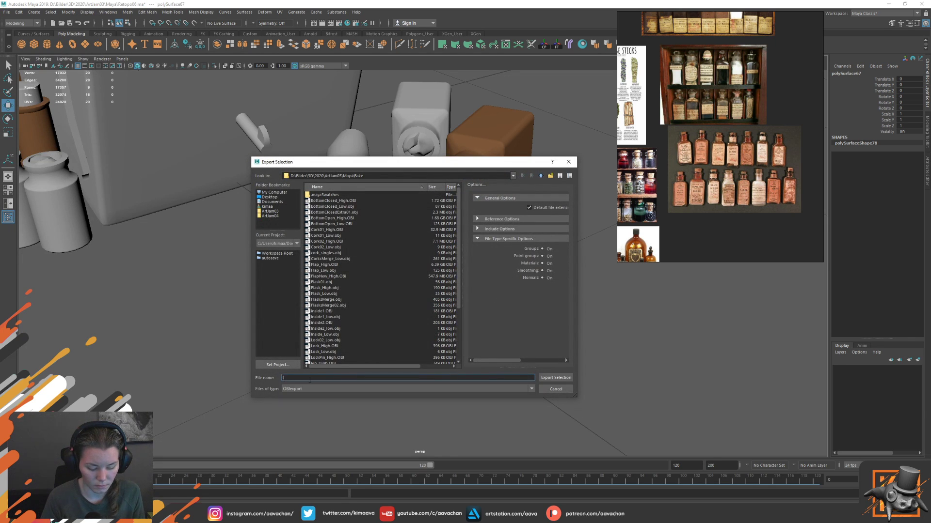
pyautogui.press('Return')
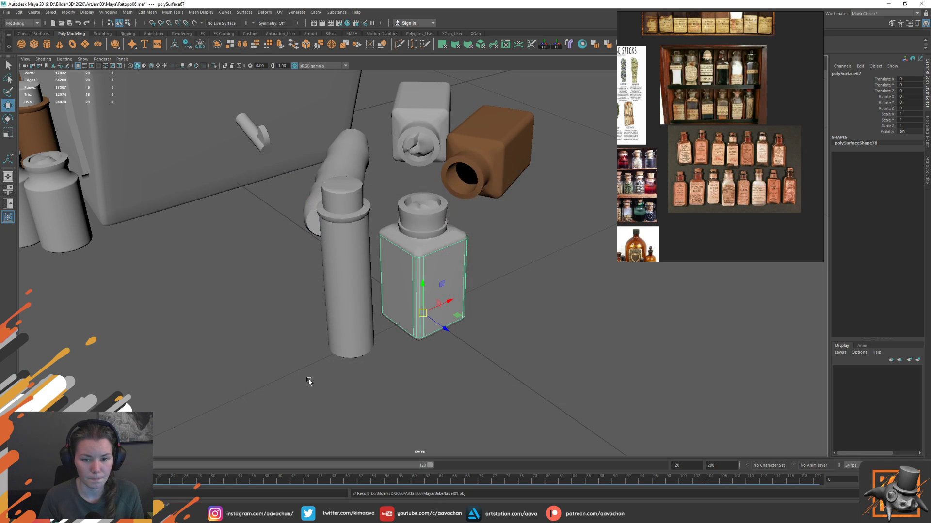
# - Export the square bottle body as testFlask, then return to Marmoset Toolbag
pyautogui.click(421, 232)
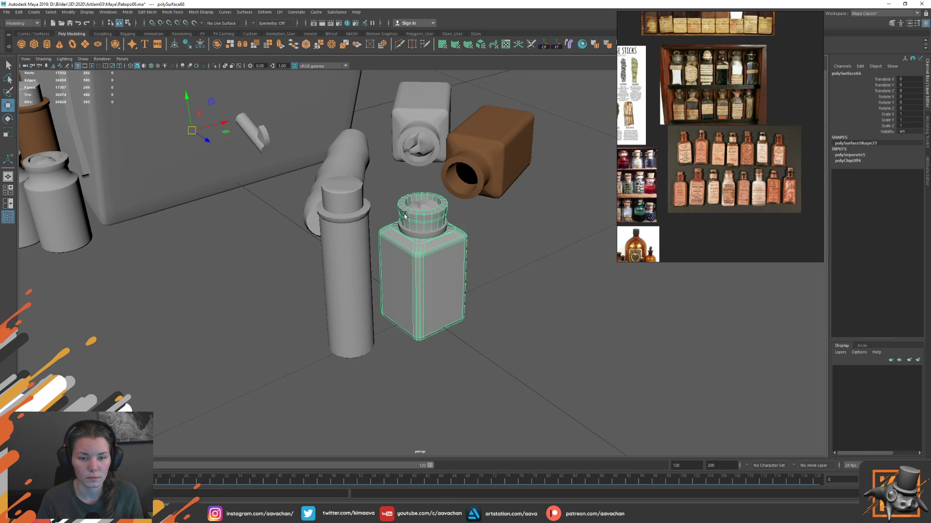
pyautogui.click(6, 12)
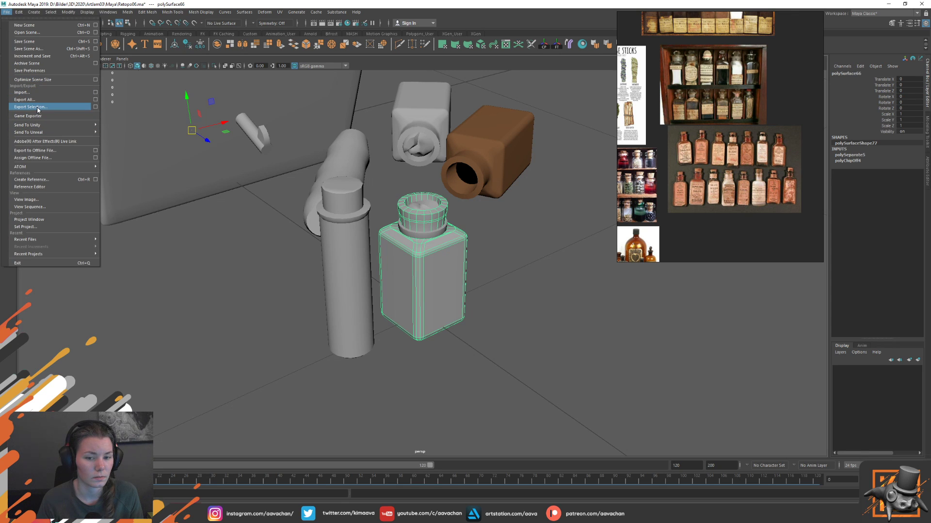
pyautogui.click(38, 107)
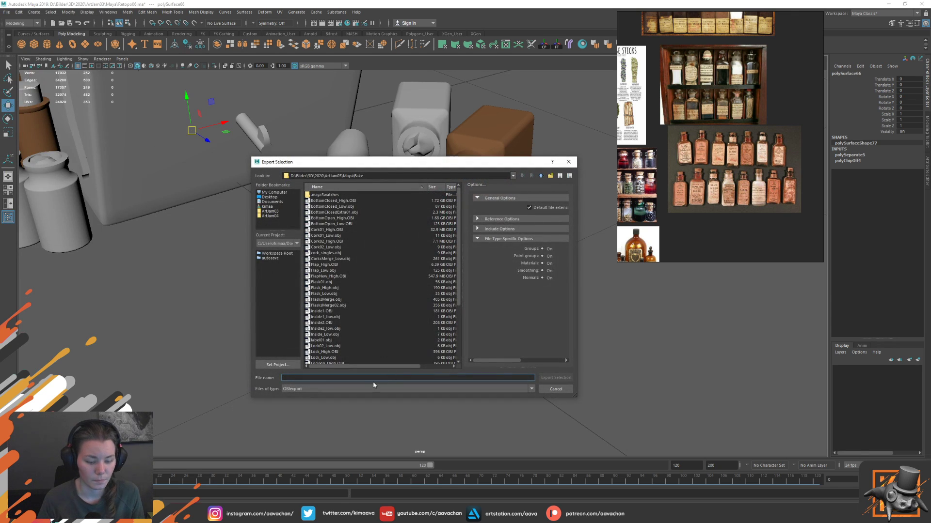
pyautogui.write('test')
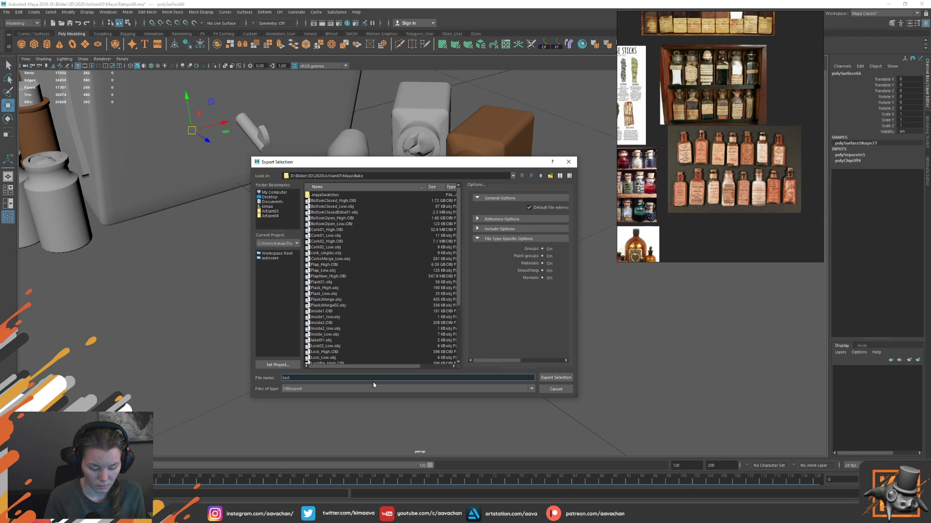
pyautogui.write('lask')
pyautogui.press('Return')
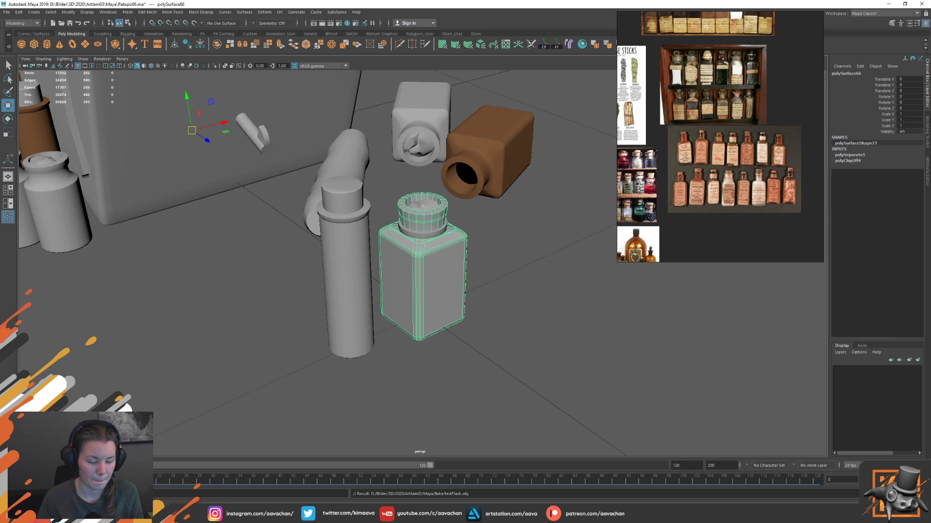
pyautogui.hotkey('alt', 'Tab')
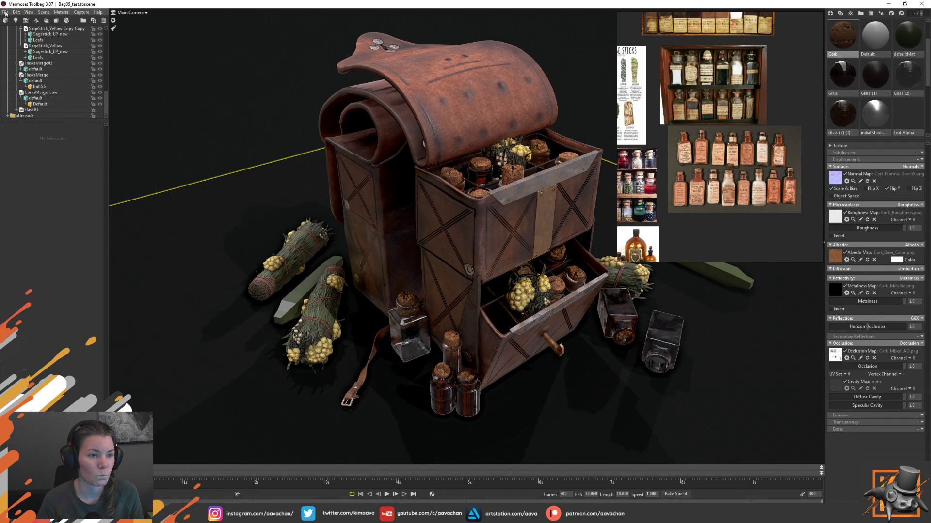
# - Import testFlask, apply the Glass (2) material to it, and import label01
pyautogui.click(5, 13)
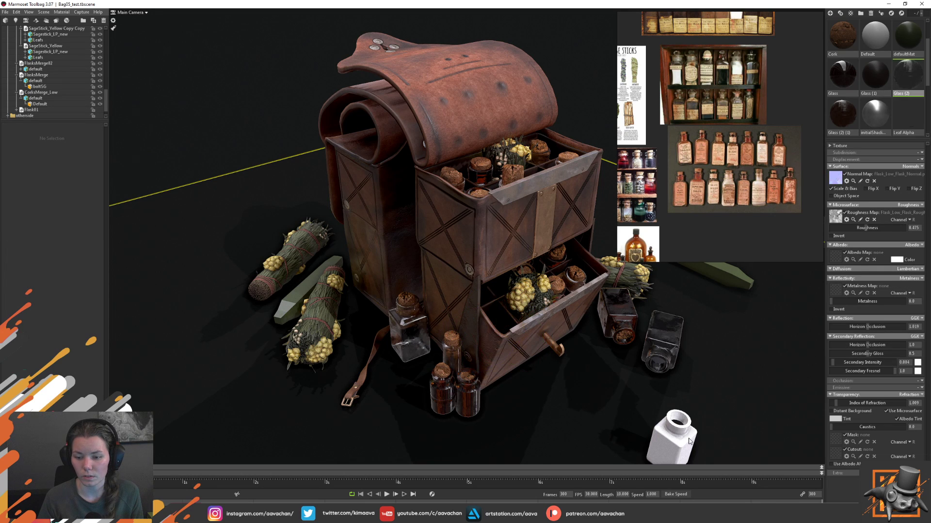
pyautogui.moveTo(917, 83); pyautogui.dragTo(688, 438)
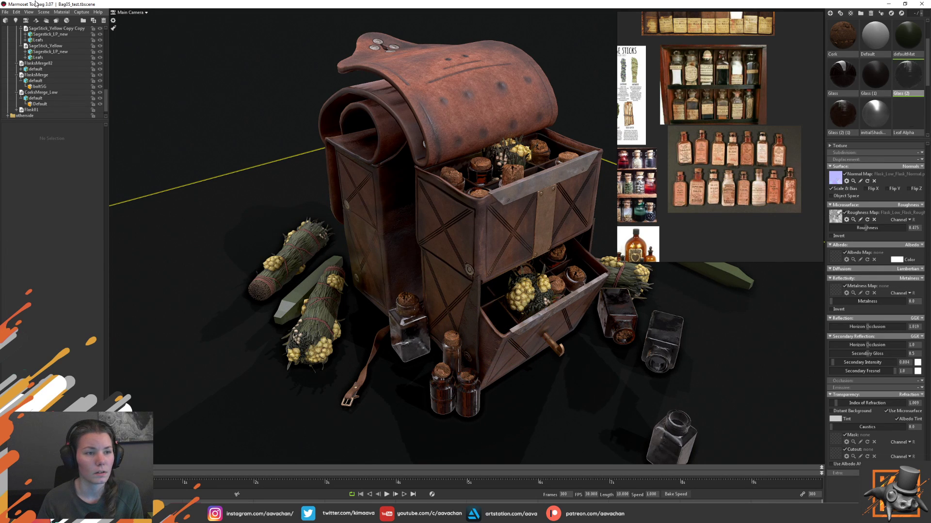
pyautogui.click(6, 12)
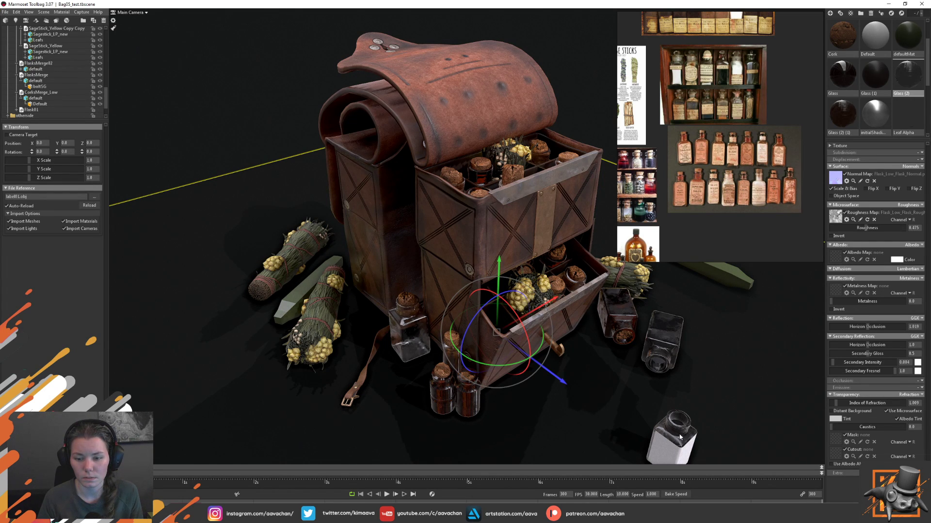
# - Select testFlask and label01 and move them in front of the backpack's drawer
pyautogui.scroll(-2, 58, 107)
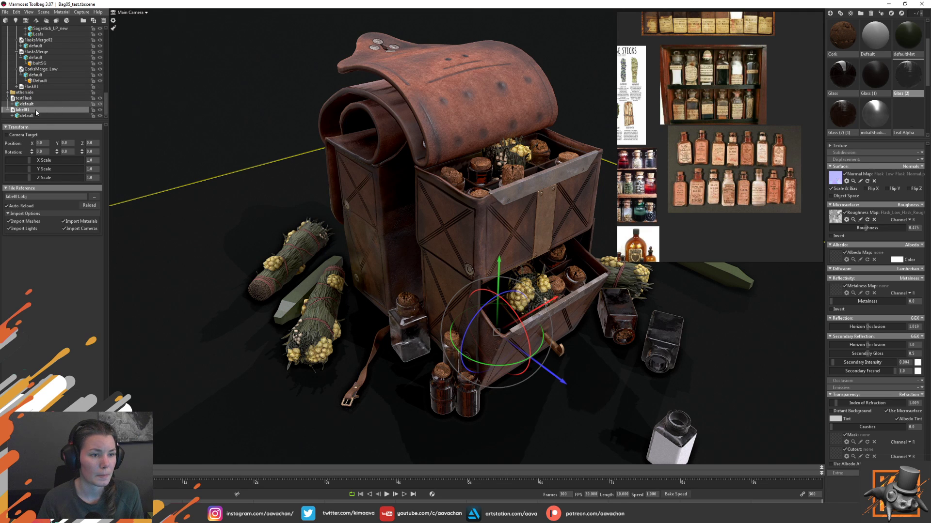
pyautogui.click(24, 98)
pyautogui.keyDown('ctrl'); pyautogui.click(23, 110); pyautogui.keyUp('ctrl')
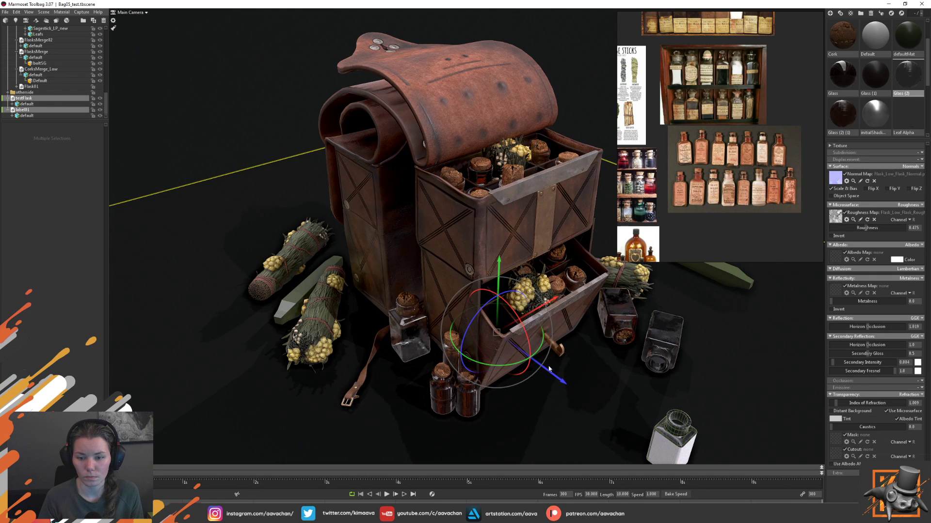
pyautogui.moveTo(550, 376); pyautogui.dragTo(496, 345)
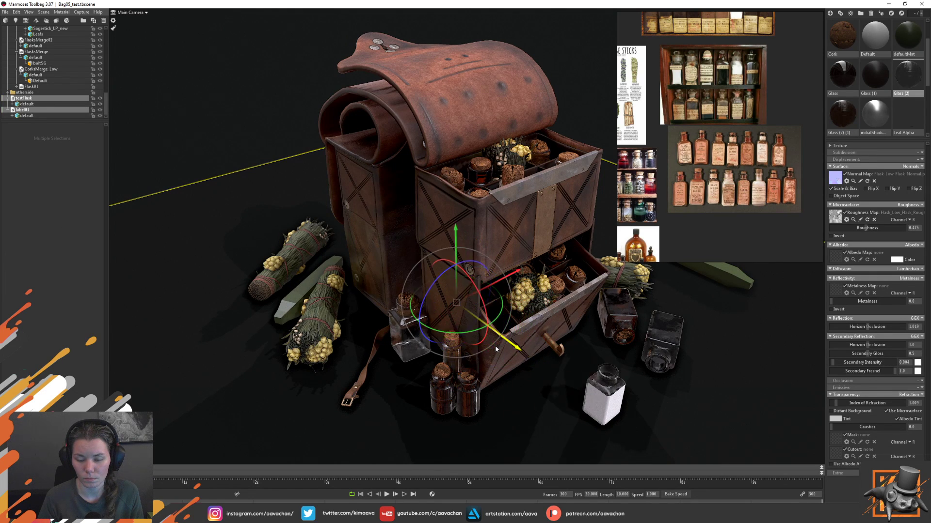
# - Check the Leaf Alpha material's cutout settings, then select the bottle's box body in Maya
pyautogui.click(914, 124)
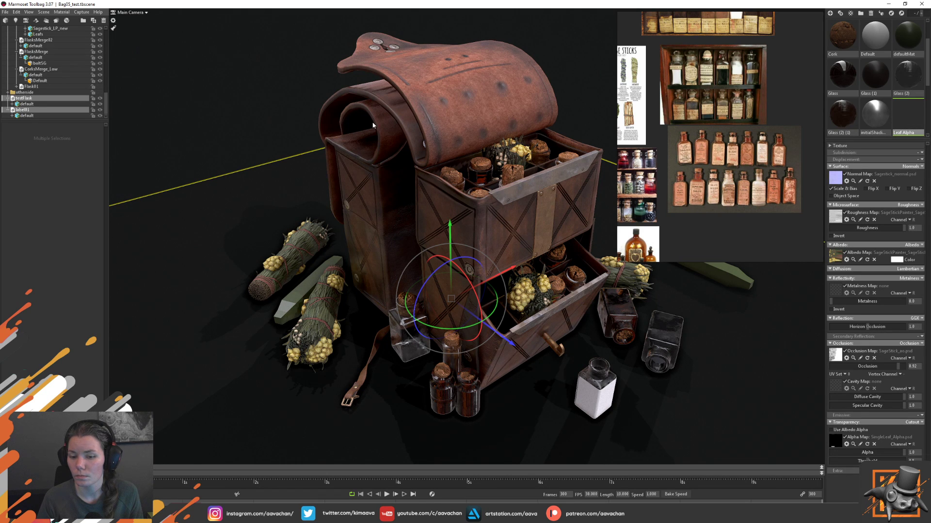
pyautogui.click(5, 12)
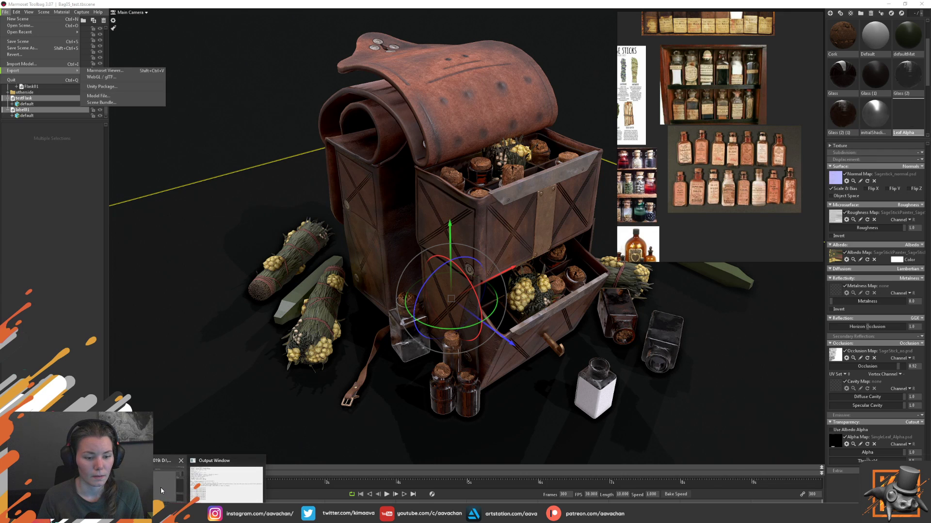
pyautogui.click(210, 480)
pyautogui.click(446, 276)
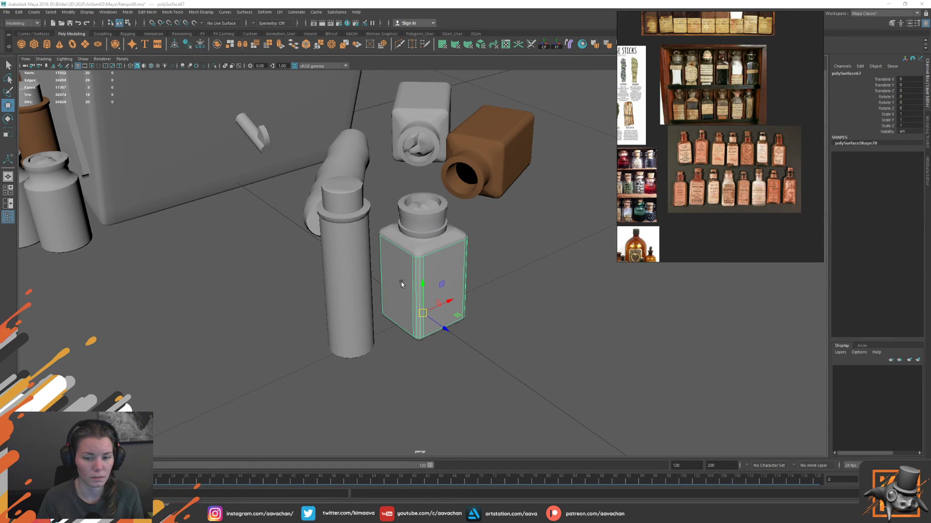
# - Select the bottle body's faces and open their UV layout in the UV Editor
pyautogui.rightClick(432, 278)
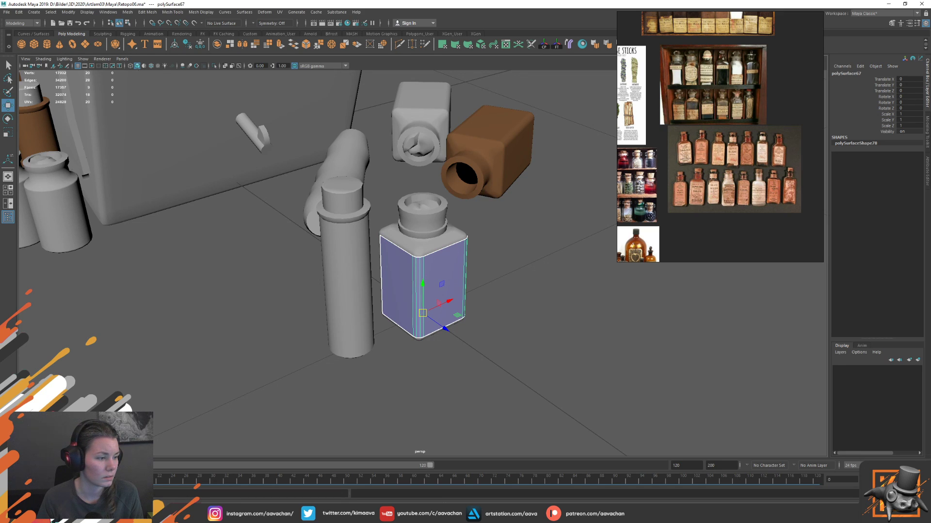
pyautogui.hotkey('ctrl', 'F11')
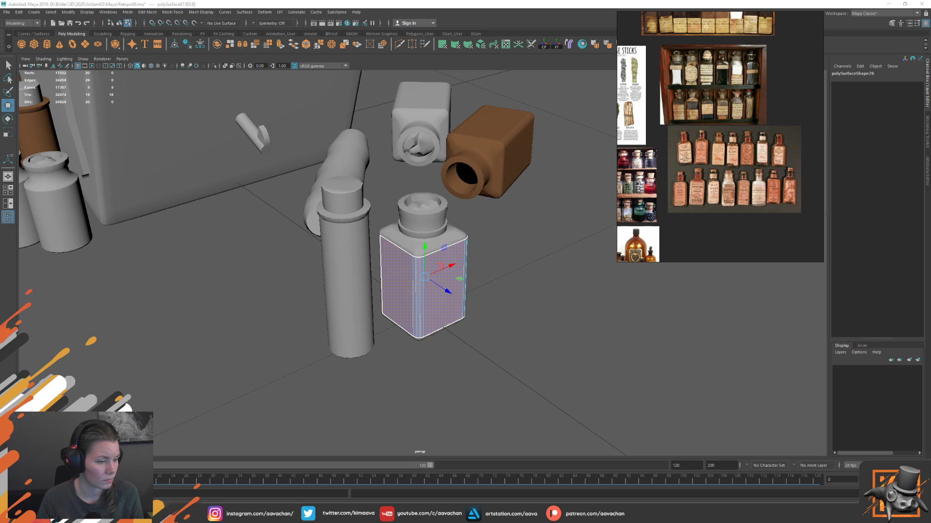
pyautogui.press('r')
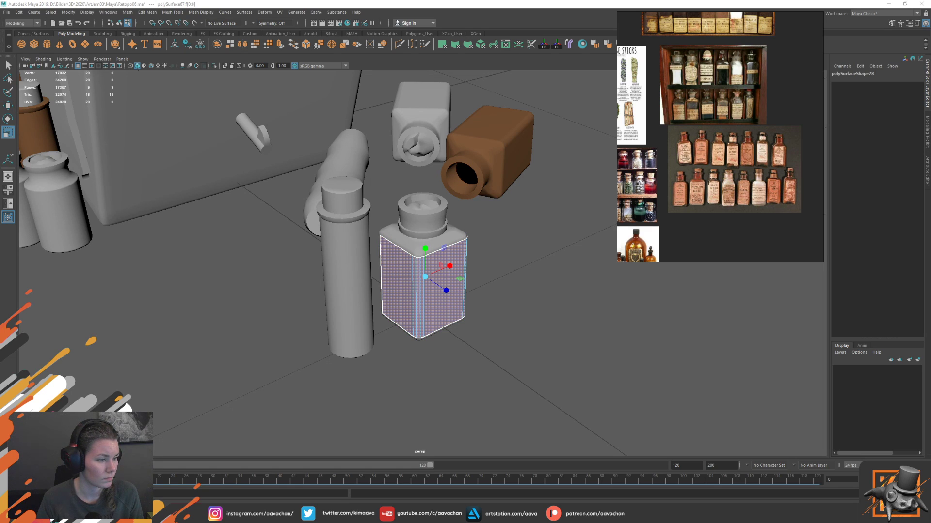
pyautogui.press('w')
pyautogui.press('r')
pyautogui.press('w')
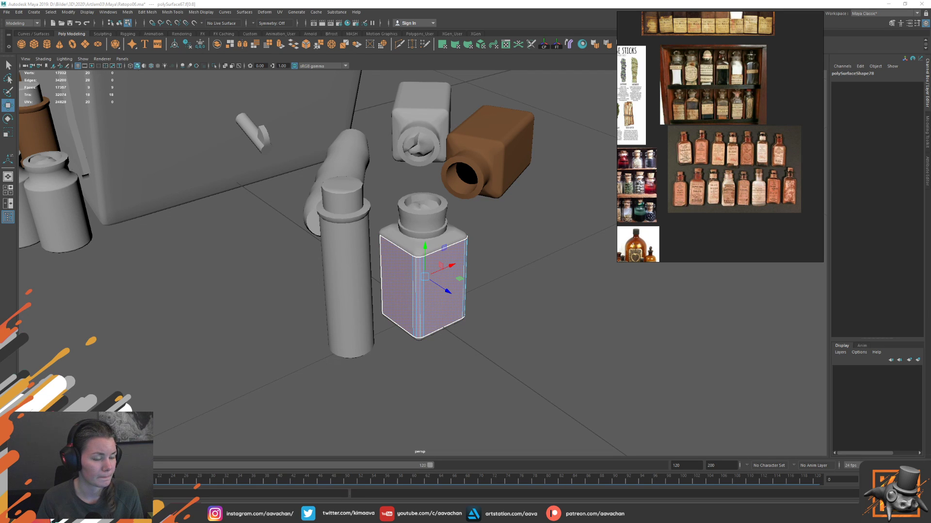
pyautogui.click(280, 11)
pyautogui.click(291, 20)
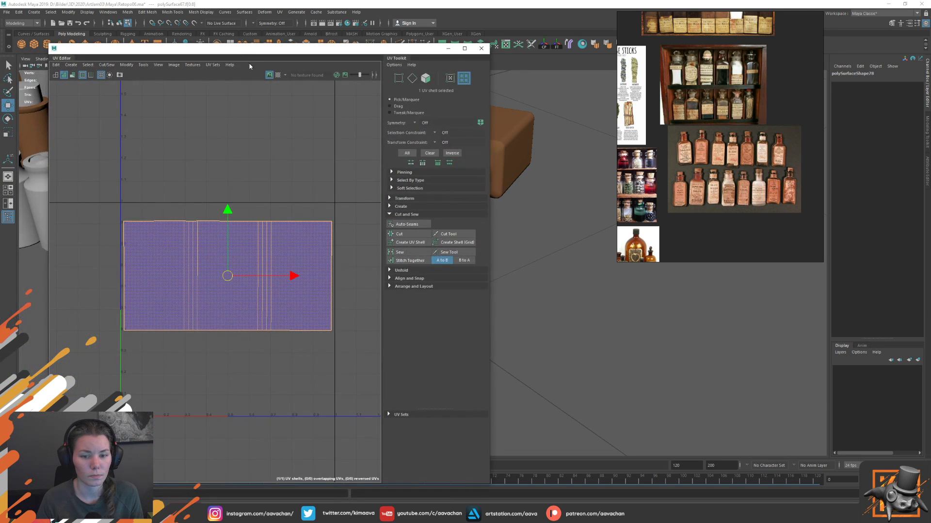
# - Straighten the UVs, move the shell up, make it slightly shorter, and close the editor
pyautogui.click(393, 270)
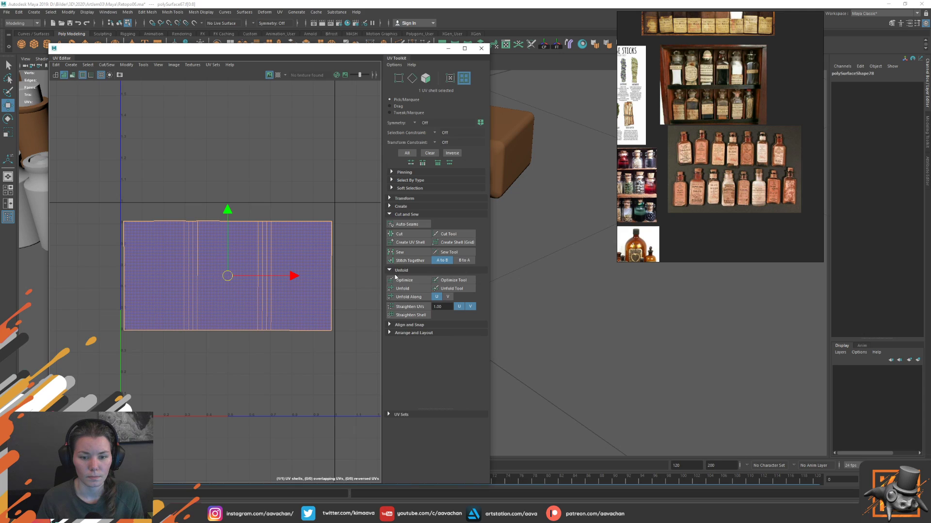
pyautogui.click(411, 308)
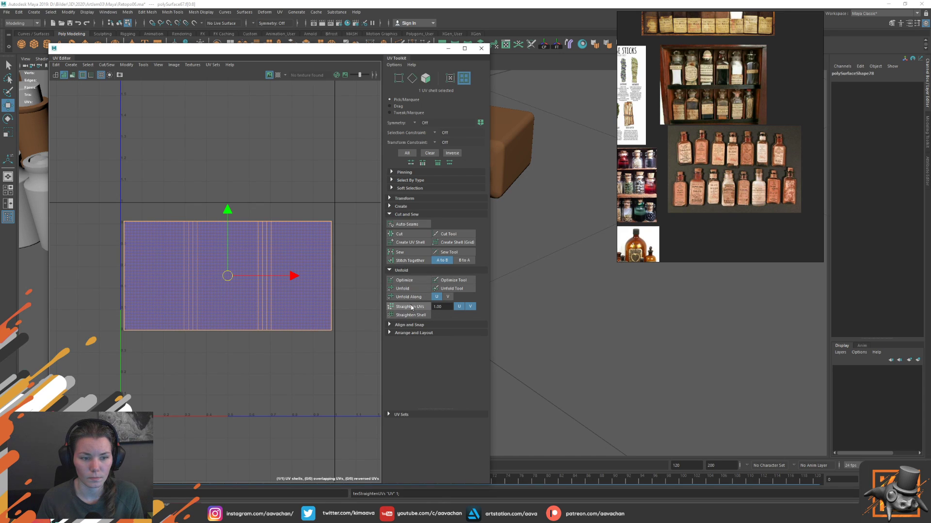
pyautogui.moveTo(227, 217); pyautogui.dragTo(227, 200)
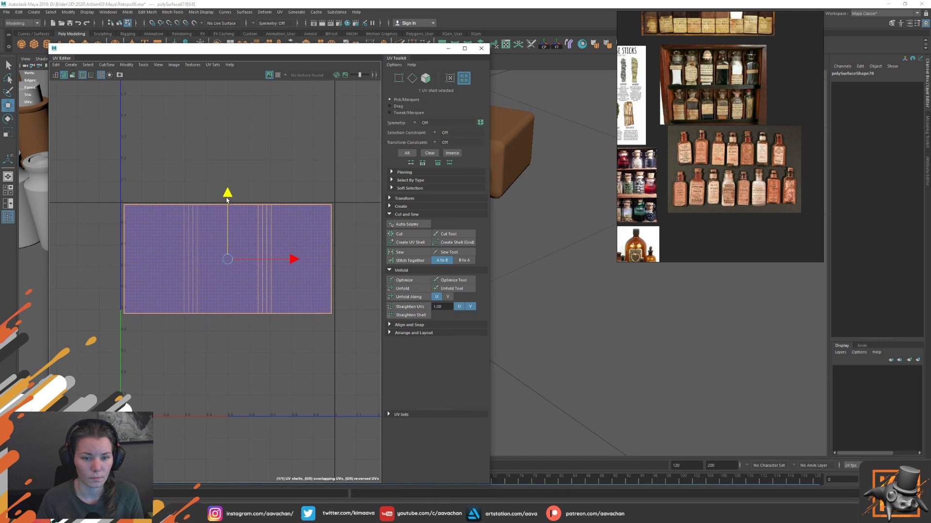
pyautogui.press('r')
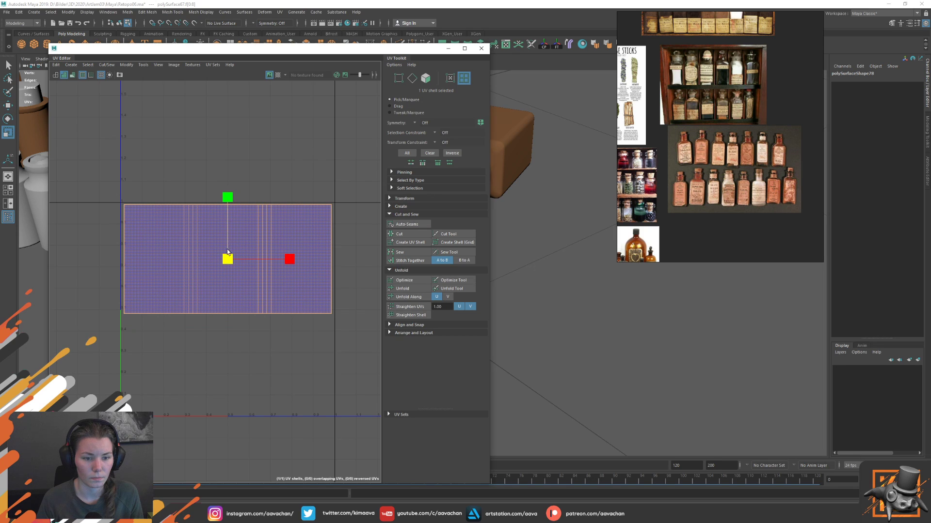
pyautogui.moveTo(227, 198); pyautogui.dragTo(226, 197)
pyautogui.press('w')
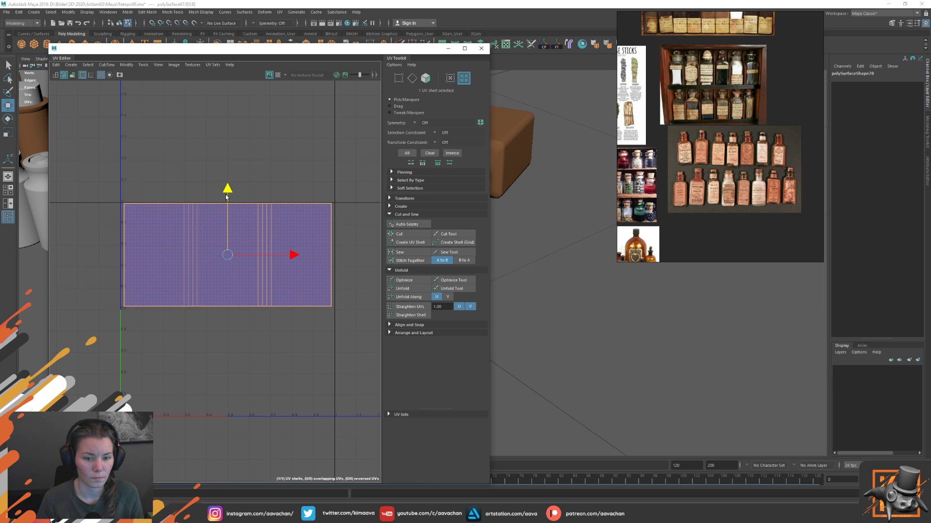
pyautogui.click(306, 152)
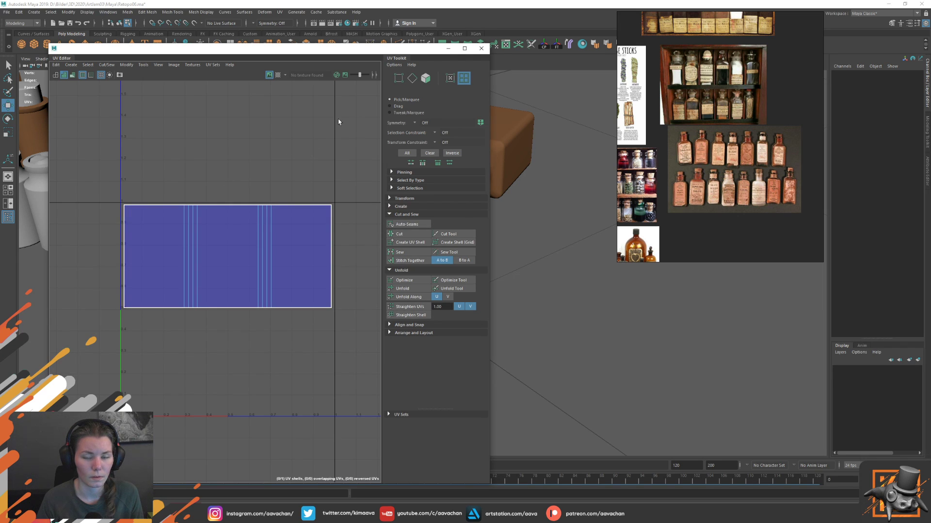
pyautogui.click(480, 48)
pyautogui.press('F8')
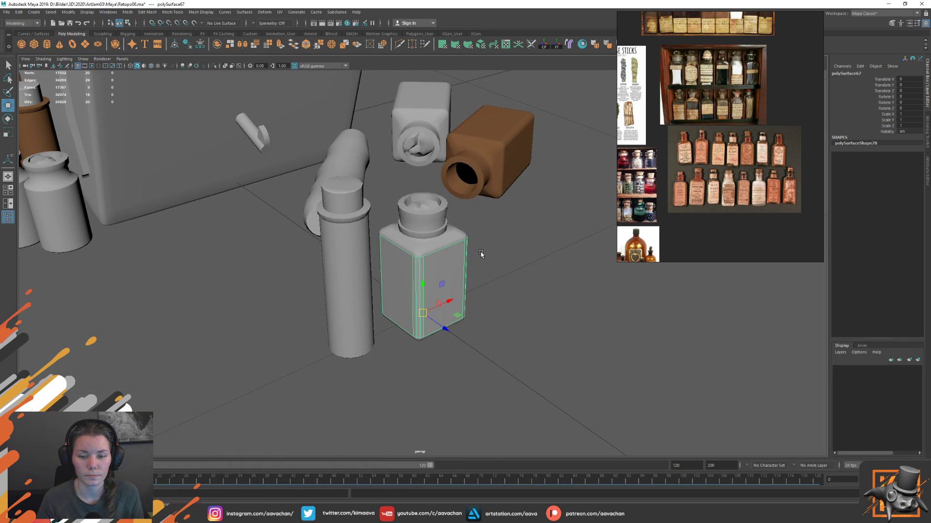
# - Re-export the selection over label01.obj, then open and close the Start menu
pyautogui.click(6, 12)
pyautogui.click(39, 108)
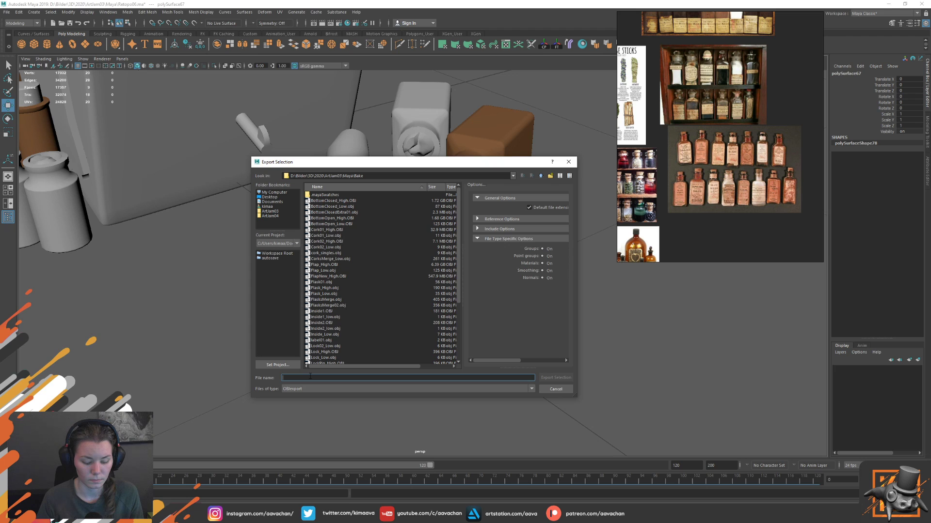
pyautogui.write('label01.obj')
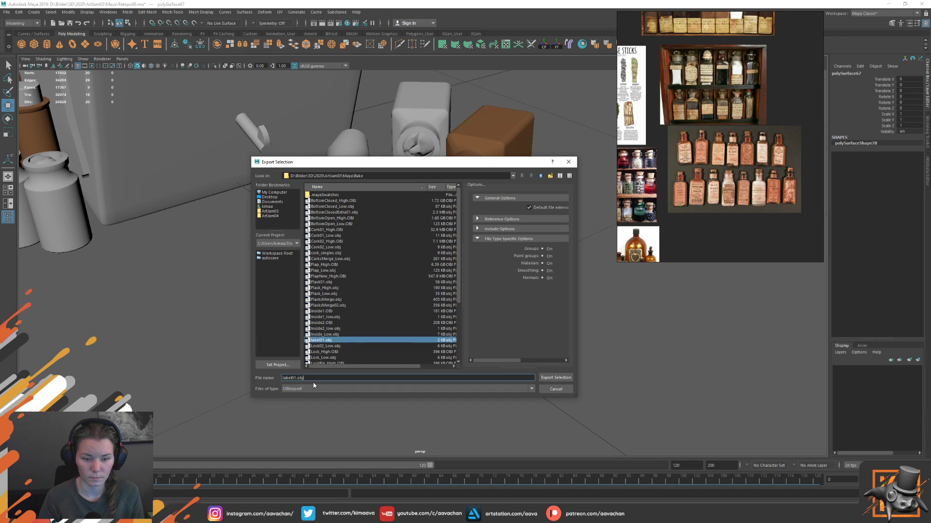
pyautogui.click(555, 377)
pyautogui.click(406, 289)
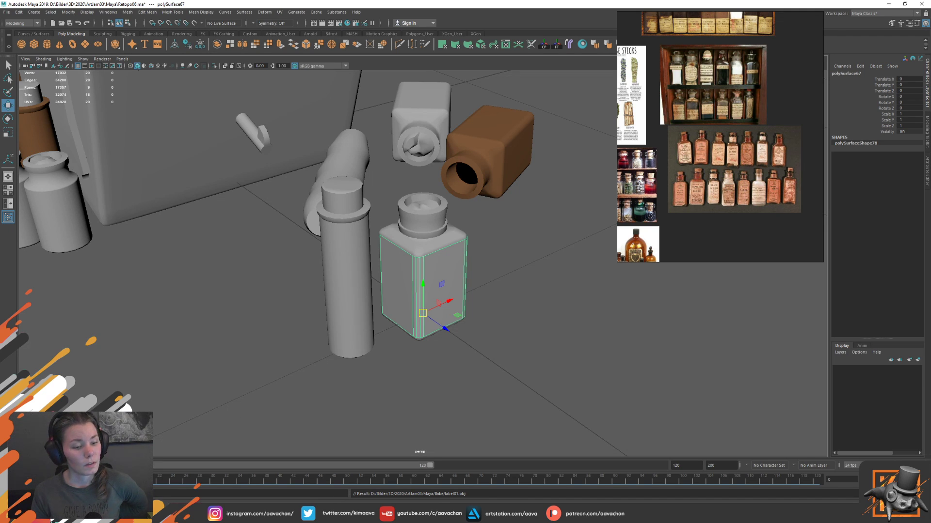
pyautogui.press('super')
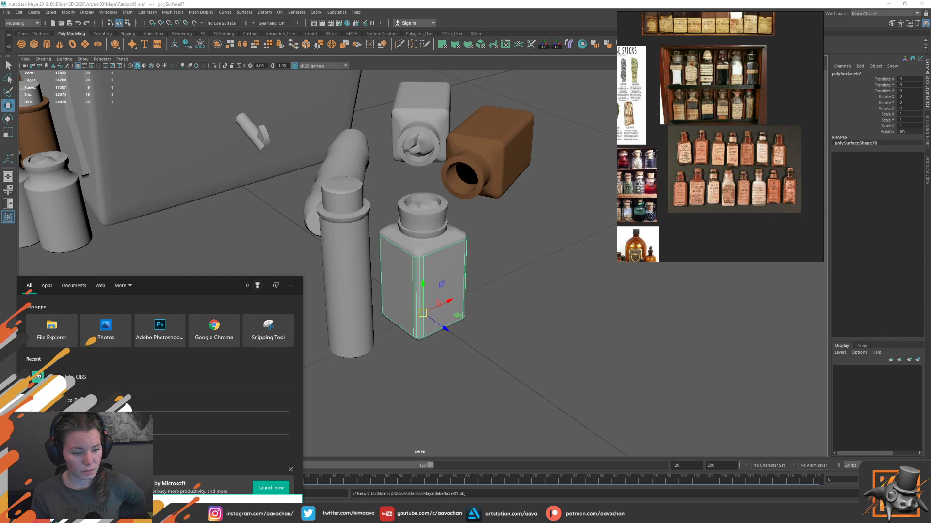
pyautogui.press('super')
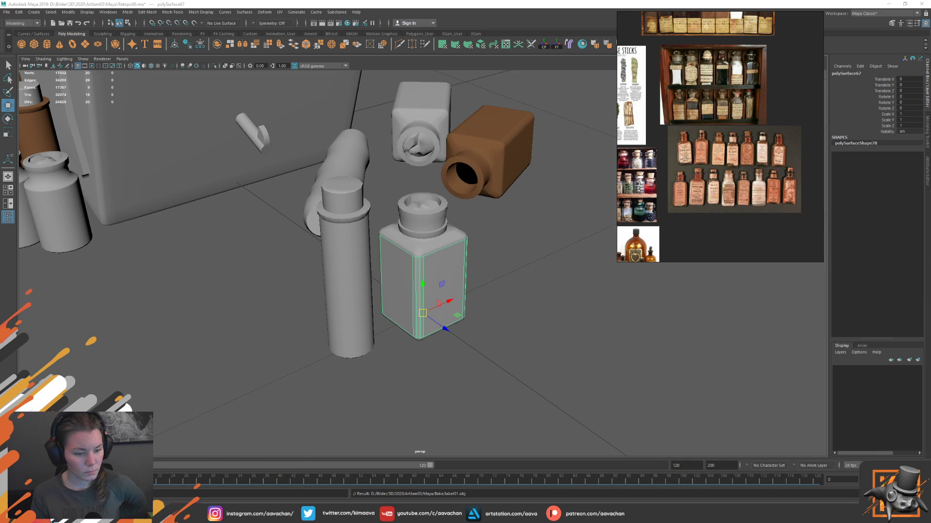
# - Search Substance Source for 'label', then erase the term after it finds nothing
pyautogui.hotkey('alt', 'Tab')
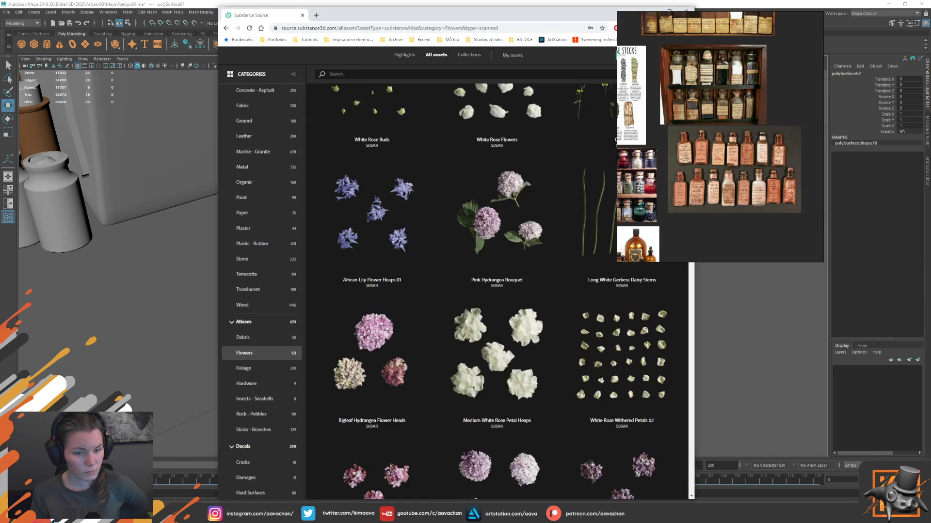
pyautogui.click(351, 73)
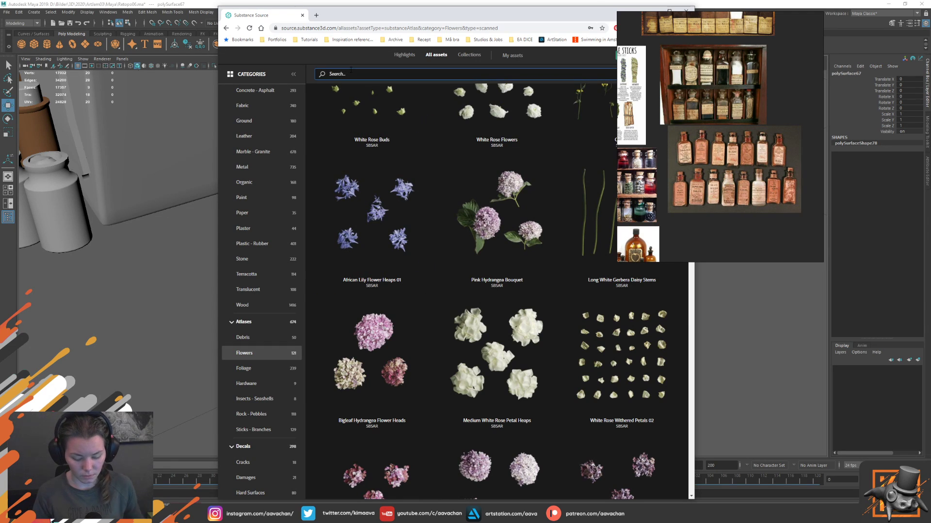
pyautogui.write('label')
pyautogui.press('Return')
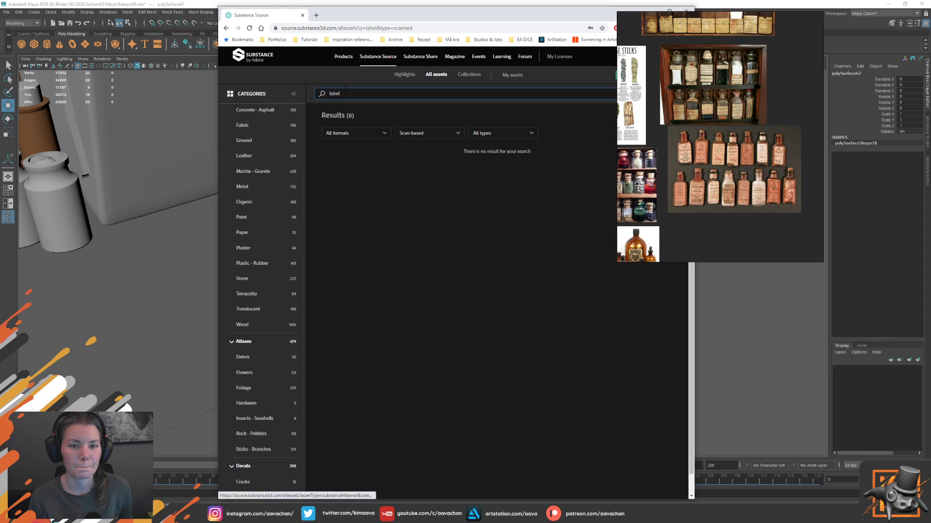
pyautogui.press('BackSpace')
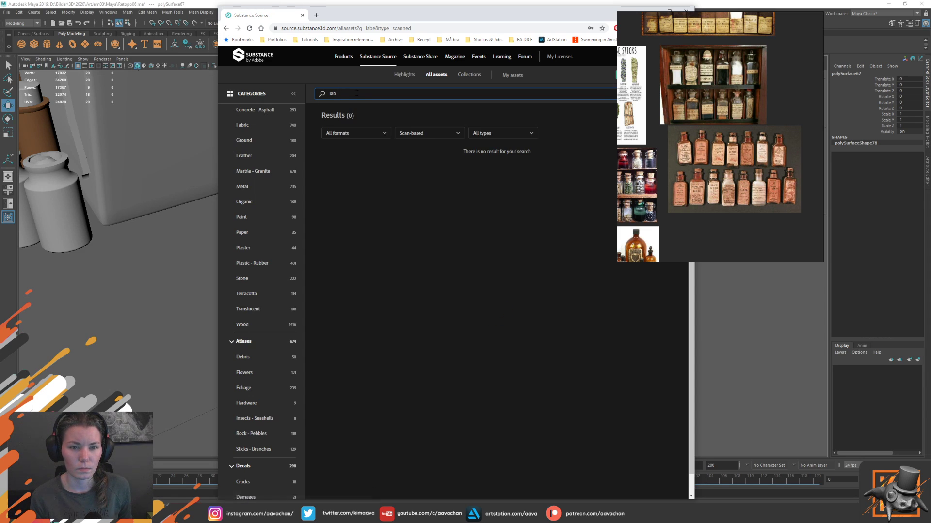
pyautogui.press('BackSpace')
pyautogui.press('BackSpace')
pyautogui.press('BackSpace')
pyautogui.press('BackSpace')
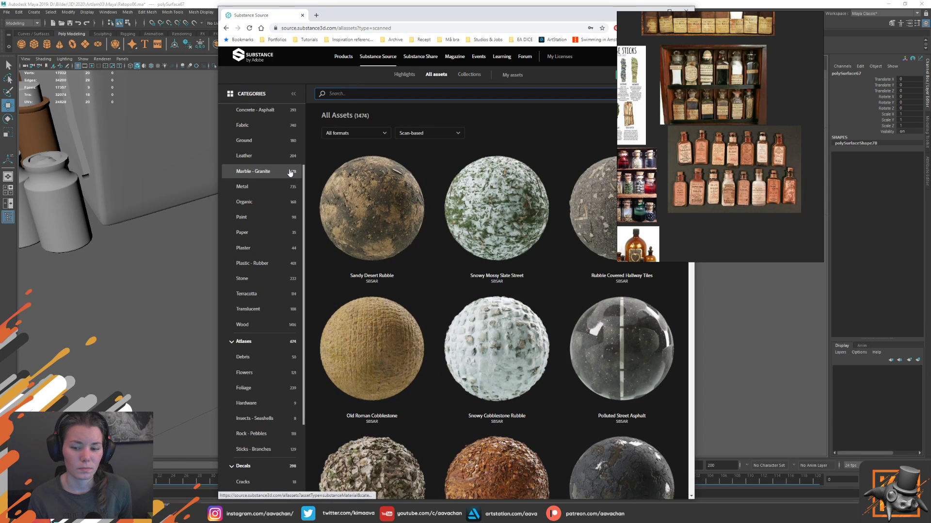
# - Show all asset categories and search 'paper', narrowing to 14 scanned results
pyautogui.moveTo(466, 18); pyautogui.dragTo(405, 17)
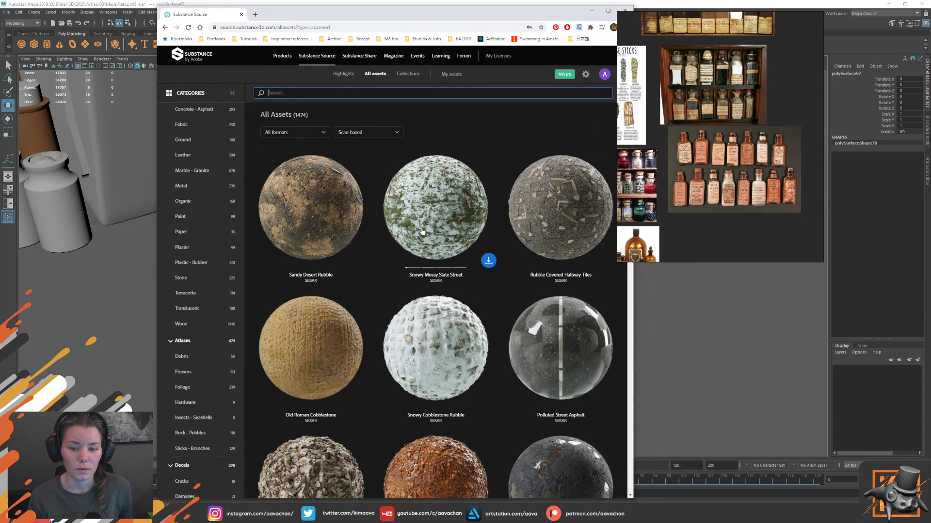
pyautogui.scroll(2, 206, 146)
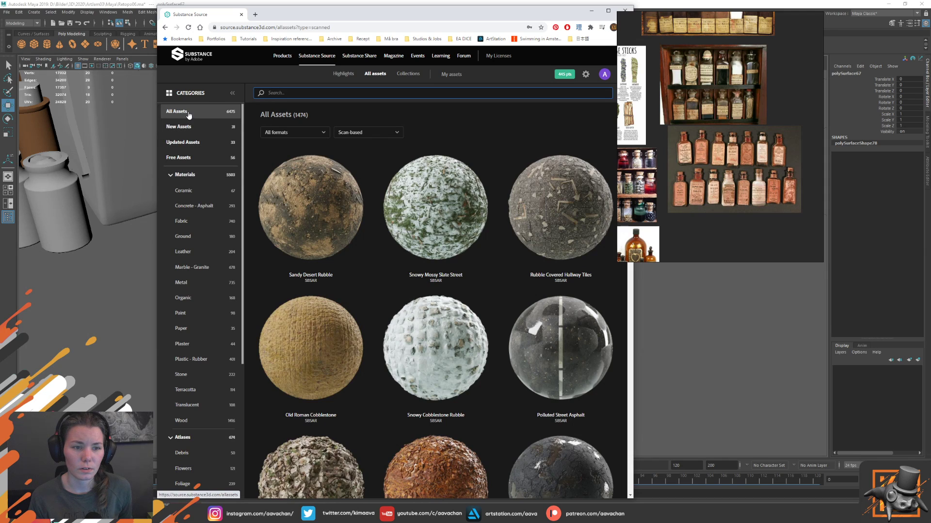
pyautogui.click(189, 113)
pyautogui.click(295, 93)
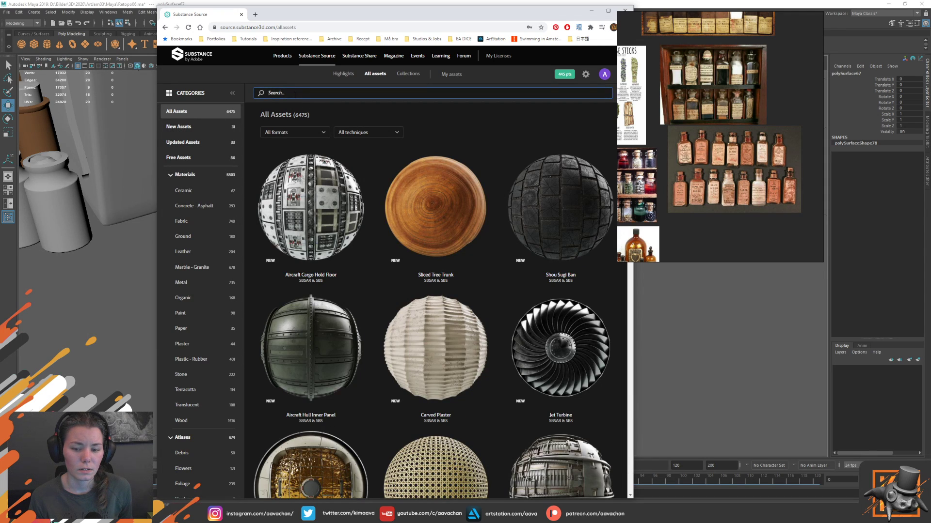
pyautogui.write('lab')
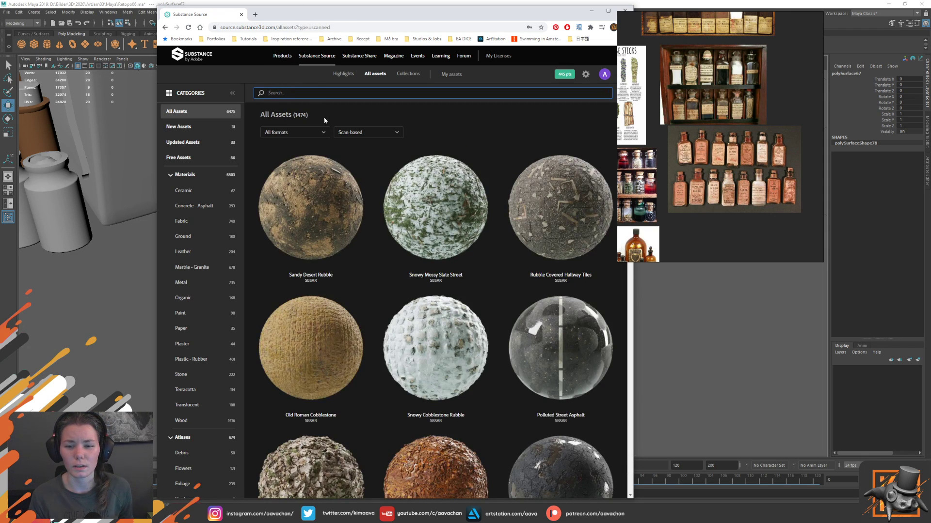
pyautogui.moveTo(318, 203)
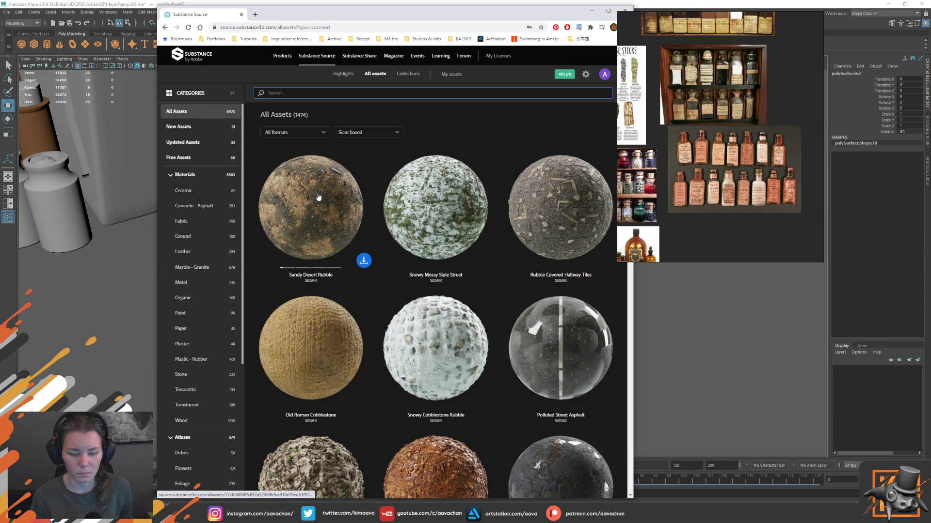
pyautogui.write('aper')
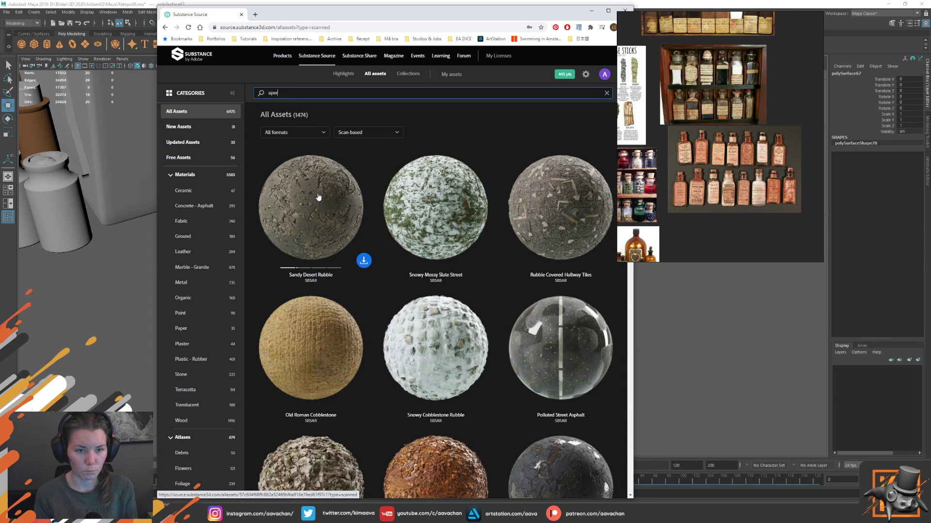
pyautogui.press('BackSpace')
pyautogui.press('BackSpace')
pyautogui.press('BackSpace')
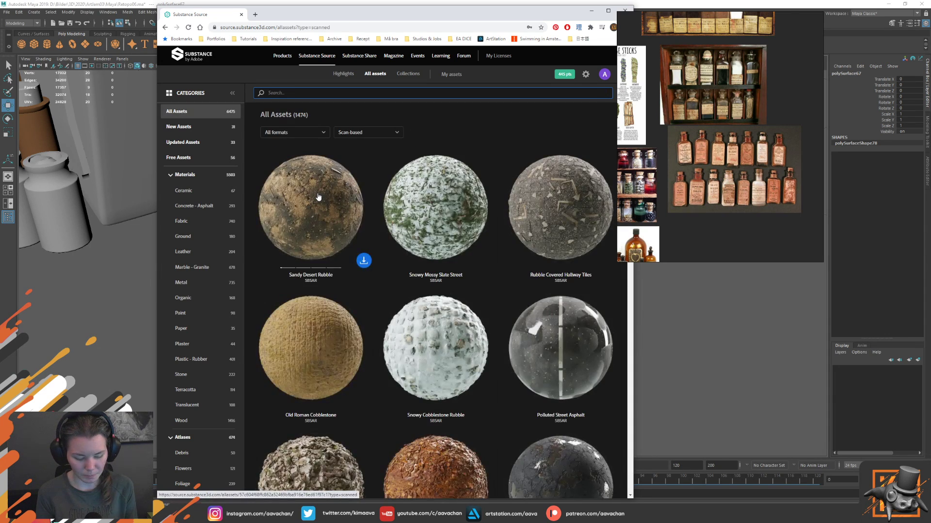
pyautogui.write('paper')
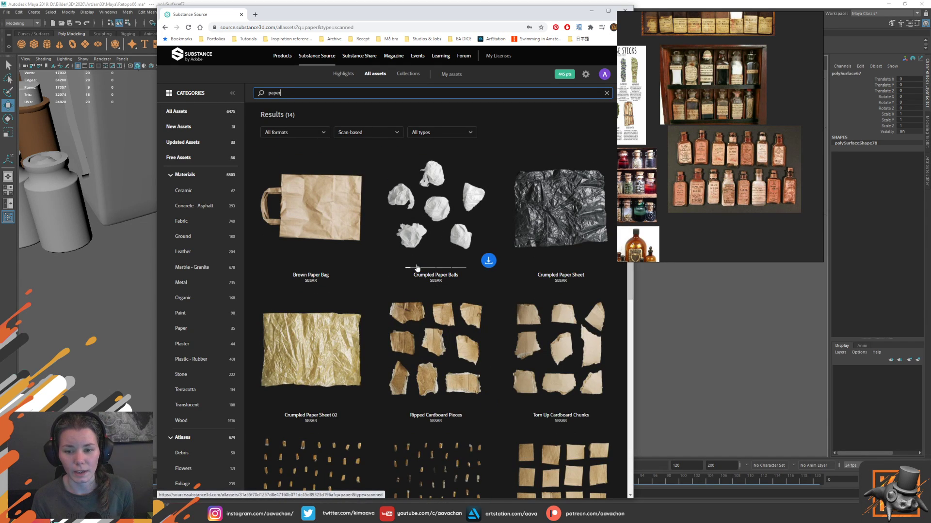
# - Scroll through the paper results, then clear the paper search
pyautogui.scroll(-5, 402, 269)
pyautogui.scroll(-2, 394, 272)
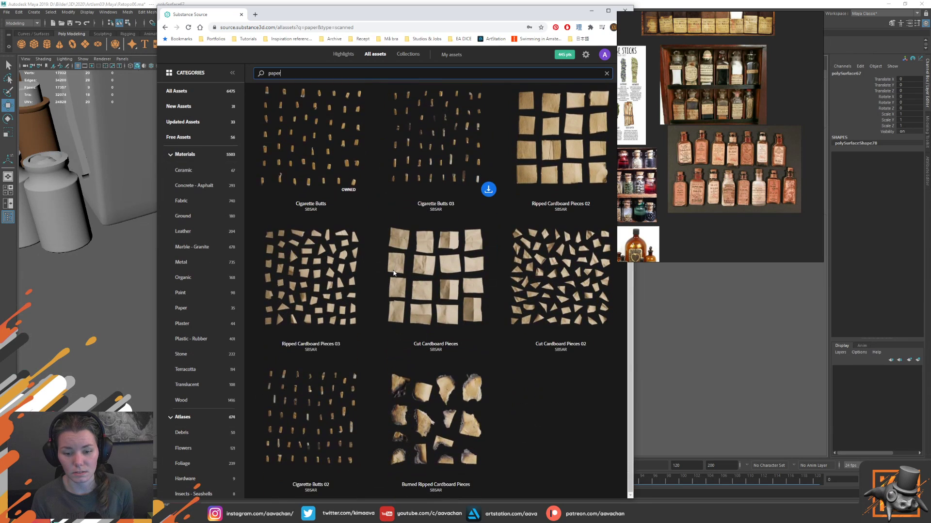
pyautogui.scroll(7, 391, 269)
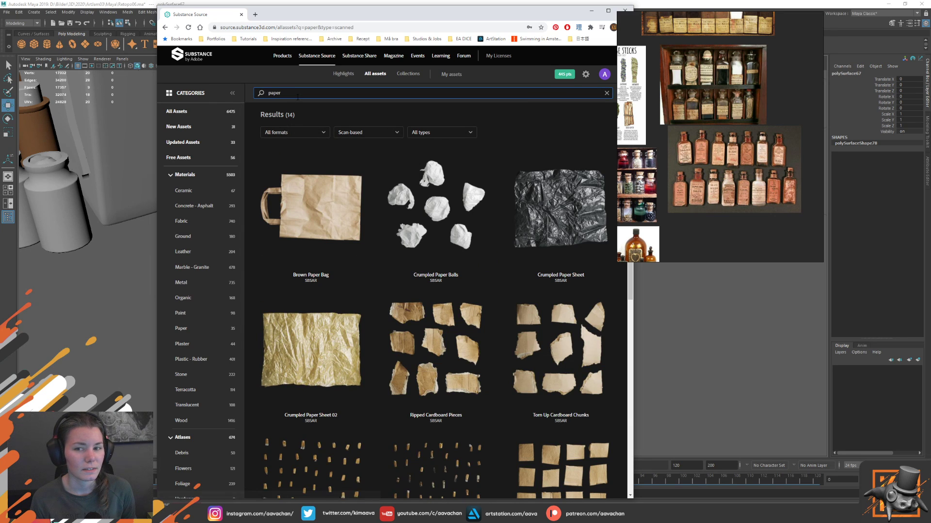
pyautogui.click(606, 93)
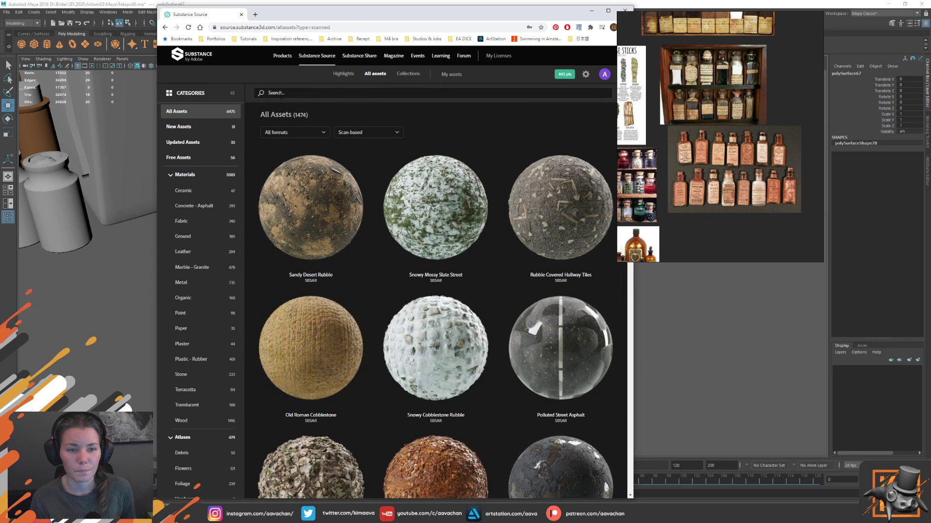
# - Search for 'sticker', then clear it to show all 6475 assets again
pyautogui.write('sticke')
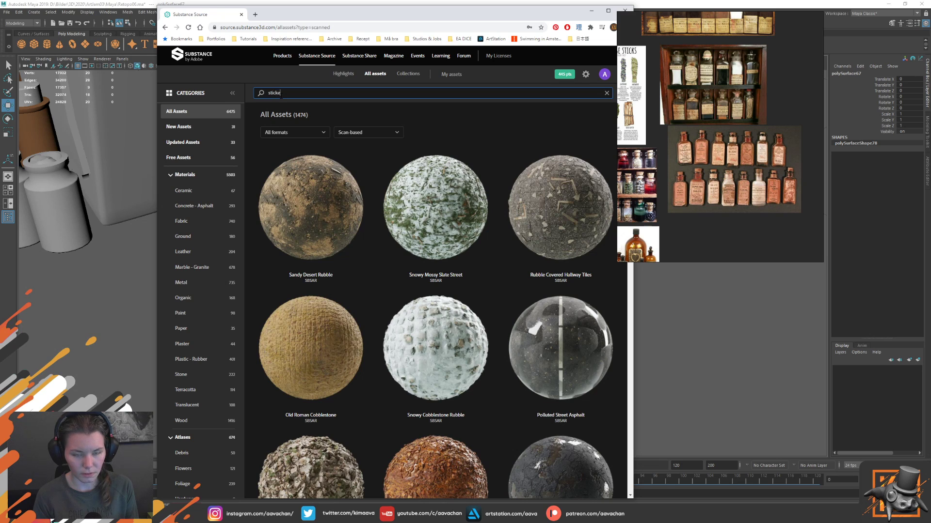
pyautogui.write('r')
pyautogui.press('Return')
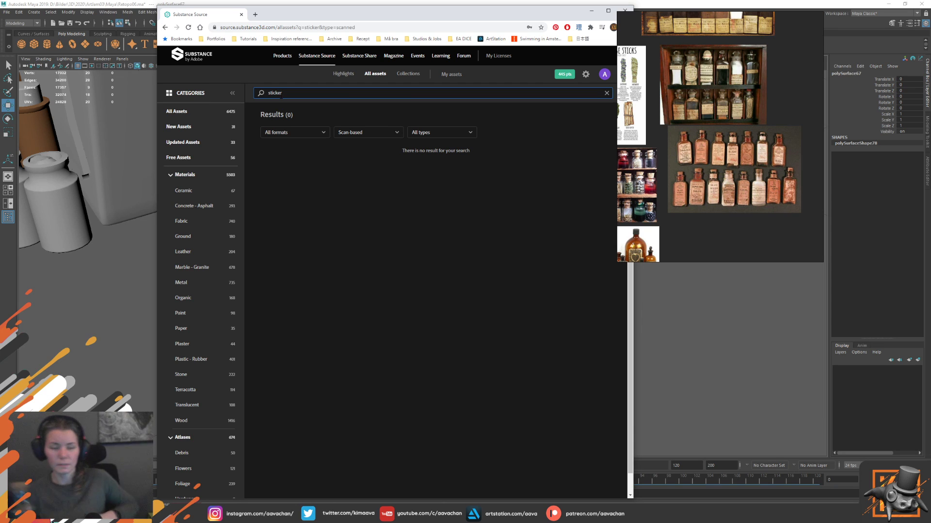
pyautogui.click(184, 111)
pyautogui.scroll(-2, 199, 315)
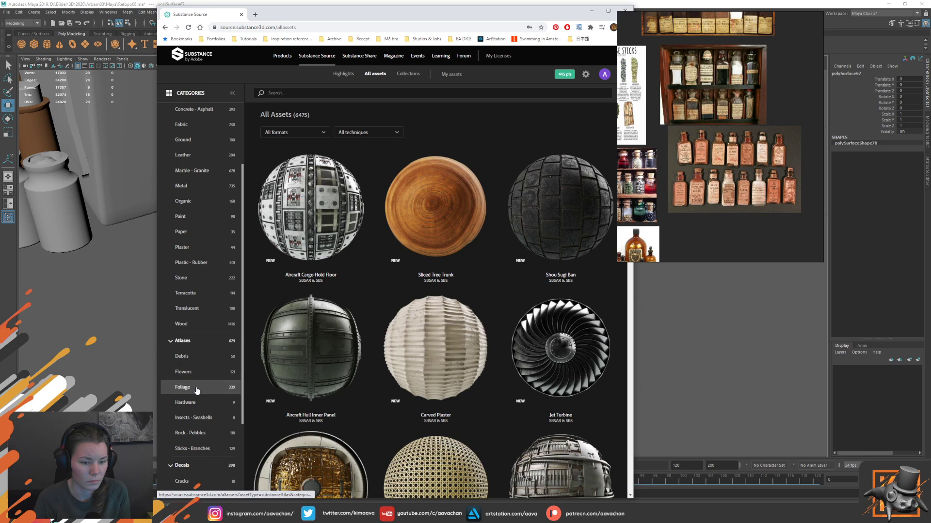
# - Browse the 8 Decals > Patches assets, then minimize the browser back to Maya
pyautogui.scroll(-1, 197, 387)
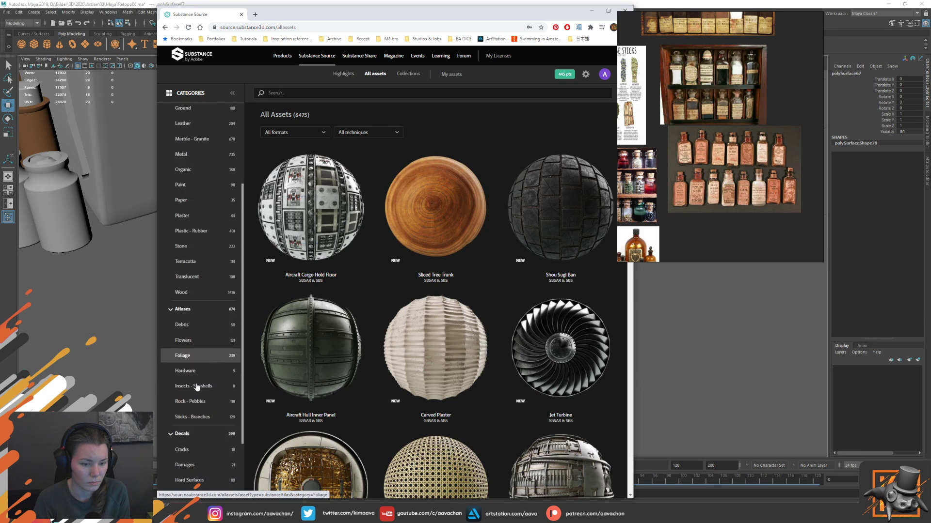
pyautogui.scroll(-1, 197, 387)
pyautogui.scroll(-1, 197, 387)
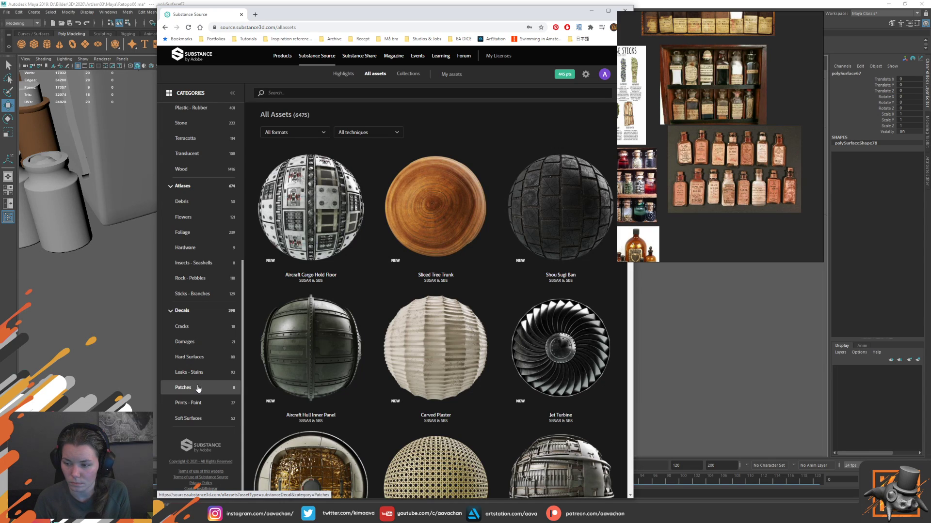
pyautogui.click(197, 388)
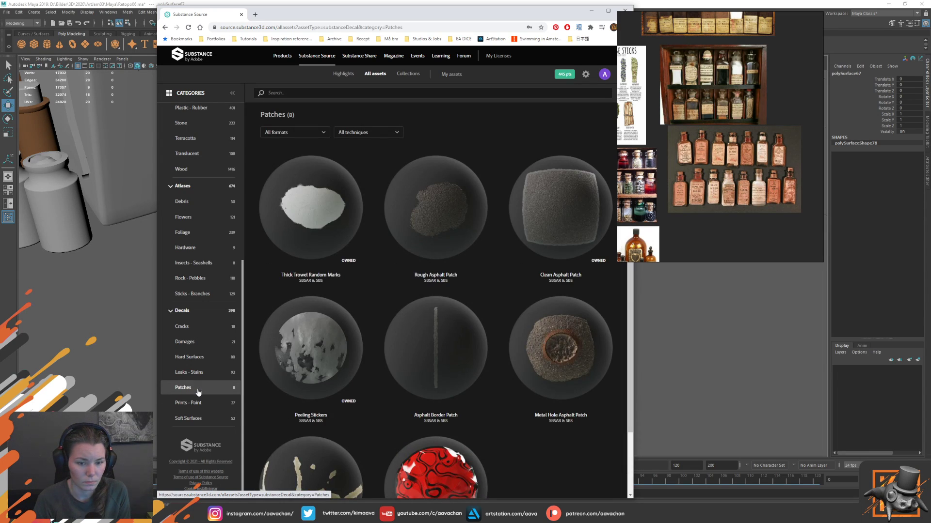
pyautogui.moveTo(310, 347)
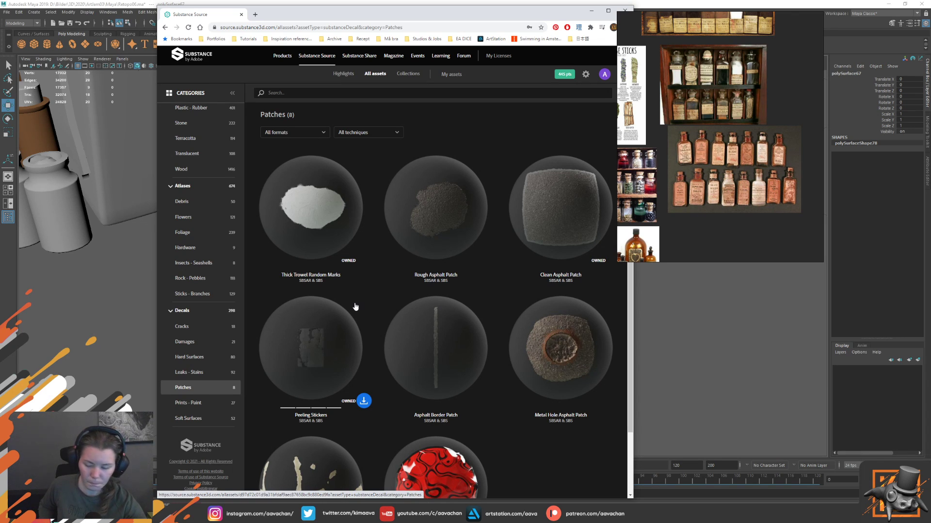
pyautogui.rightClick(373, 261)
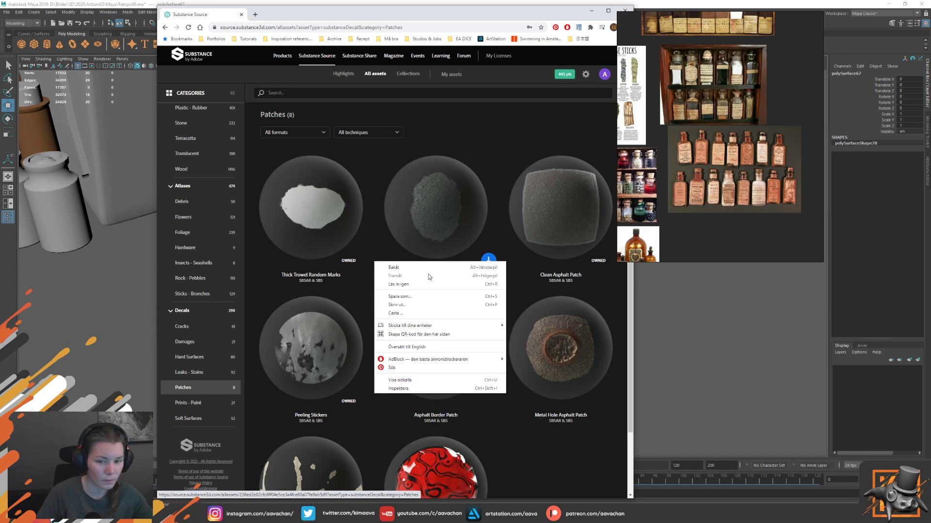
pyautogui.click(472, 93)
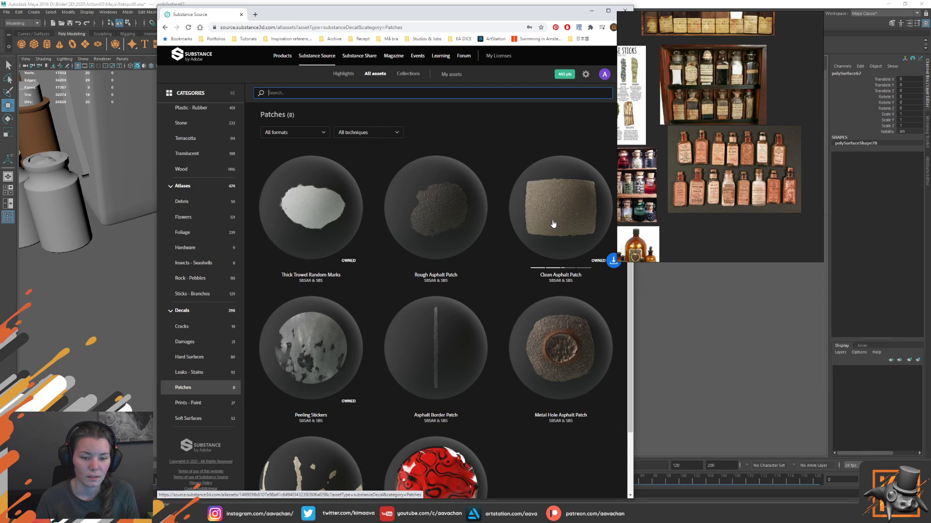
pyautogui.scroll(-3, 500, 311)
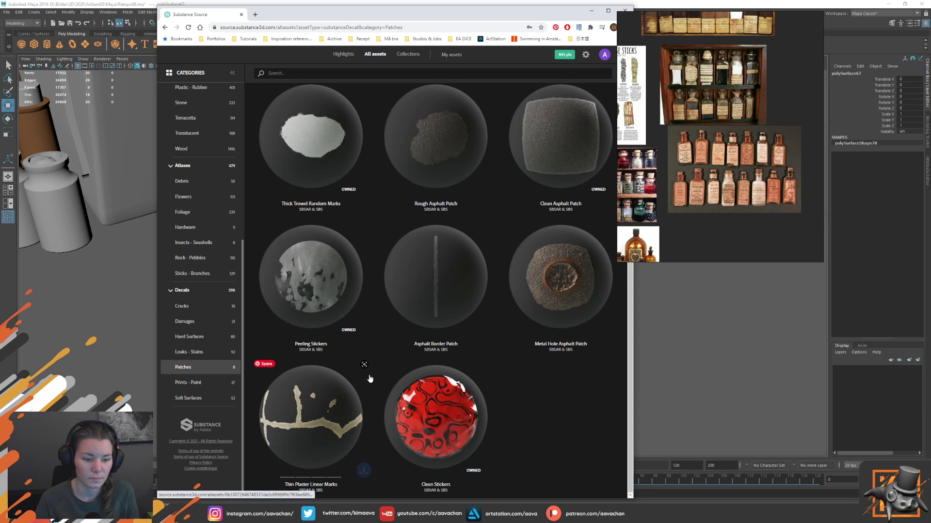
pyautogui.click(591, 11)
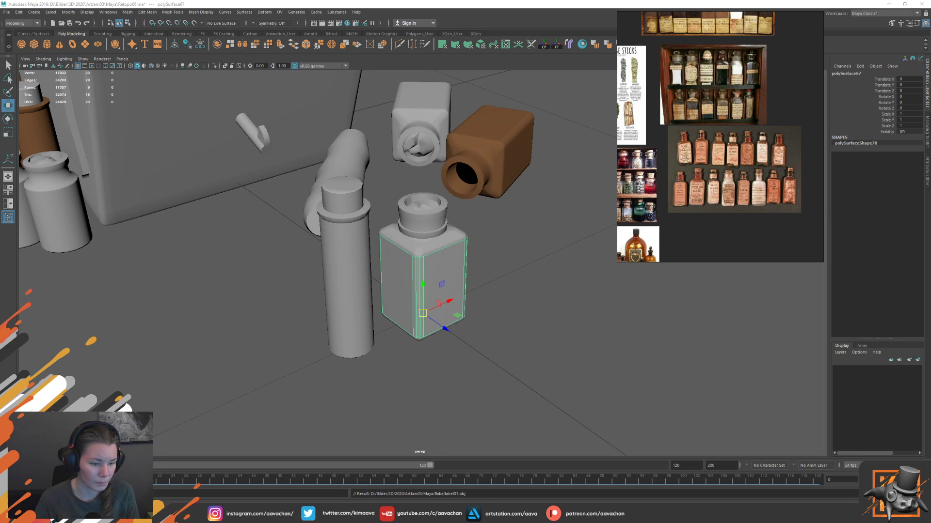
# - Launch Photoshop from the Windows start search
pyautogui.press('super')
pyautogui.write('p')
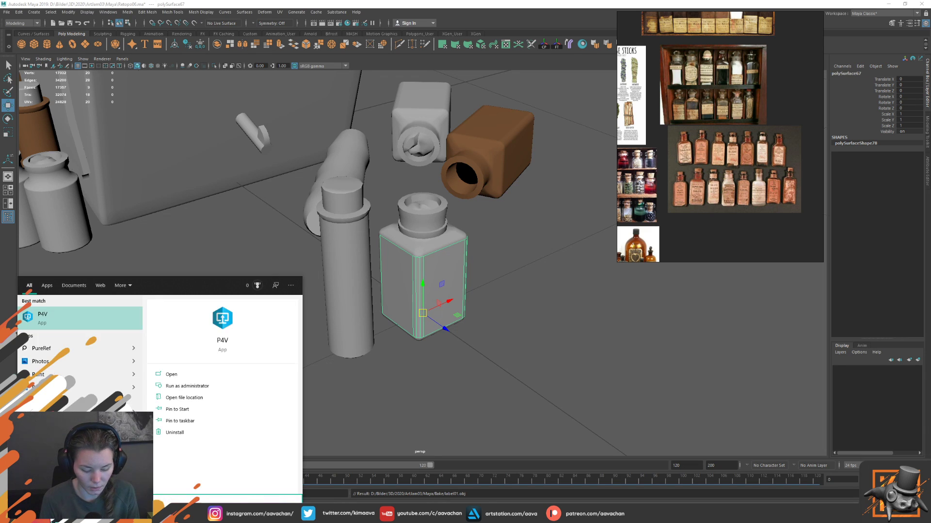
pyautogui.press('Return')
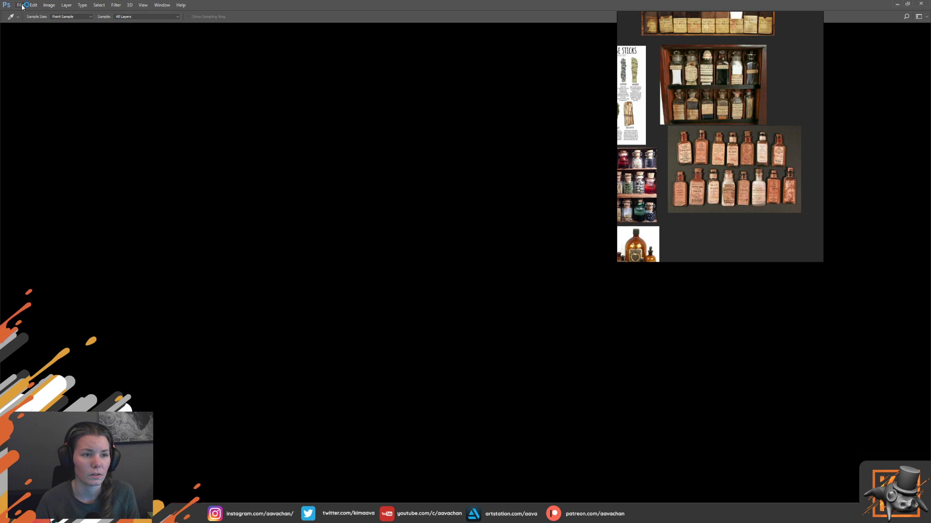
# - Create a new blank 1024 × 1024 px document
pyautogui.click(22, 6)
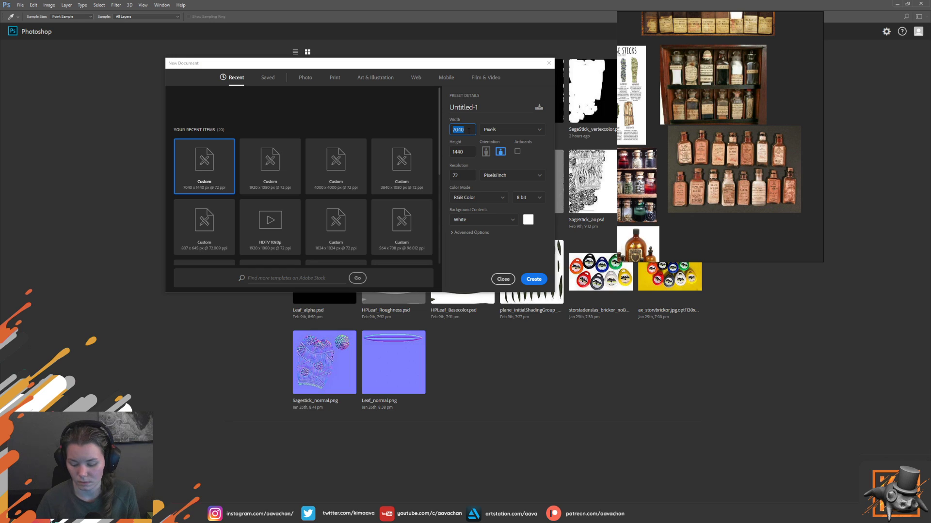
pyautogui.write('24')
pyautogui.press('Tab')
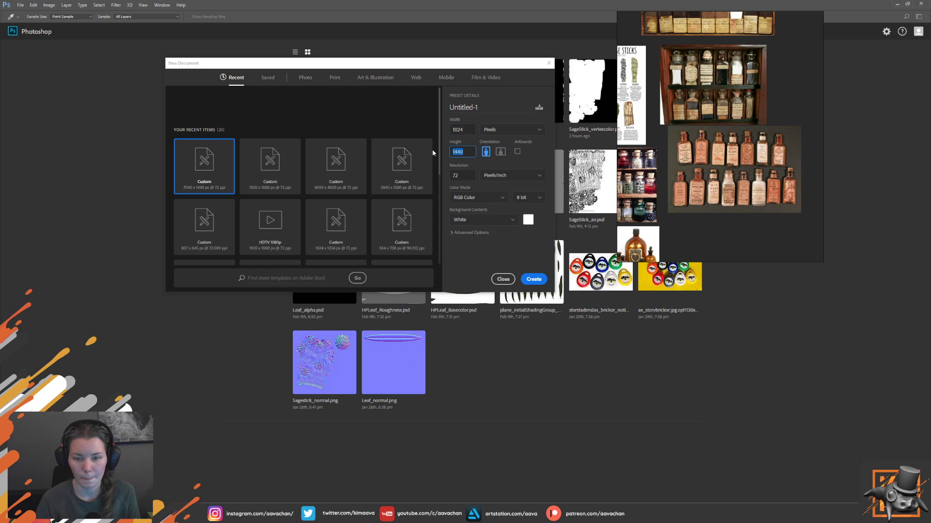
pyautogui.write('1024')
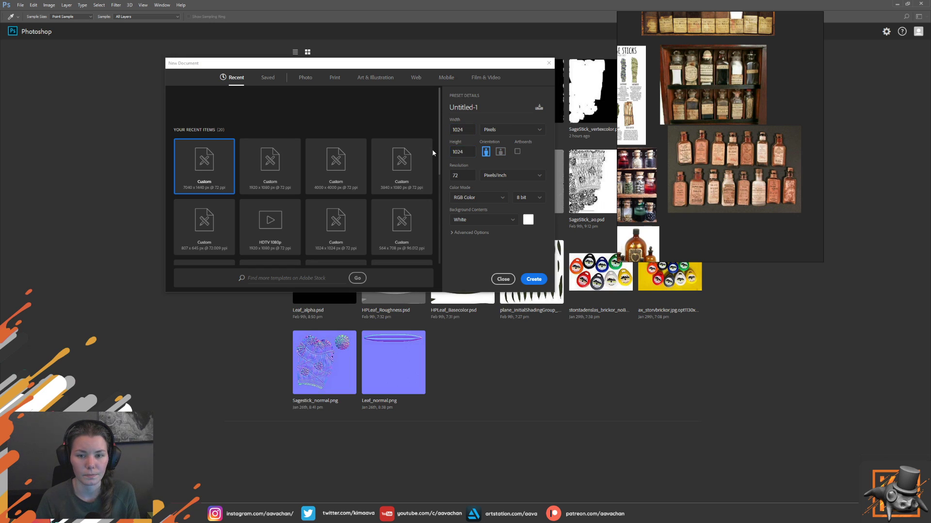
pyautogui.press('Return')
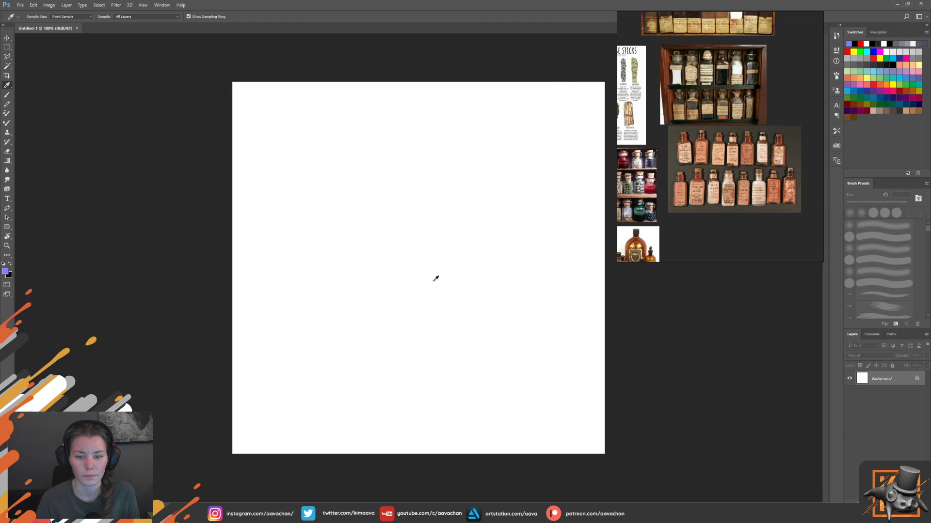
# - Pick a textured 100 px brush preset, then add Layer 1 filled with periwinkle blue
pyautogui.press('b')
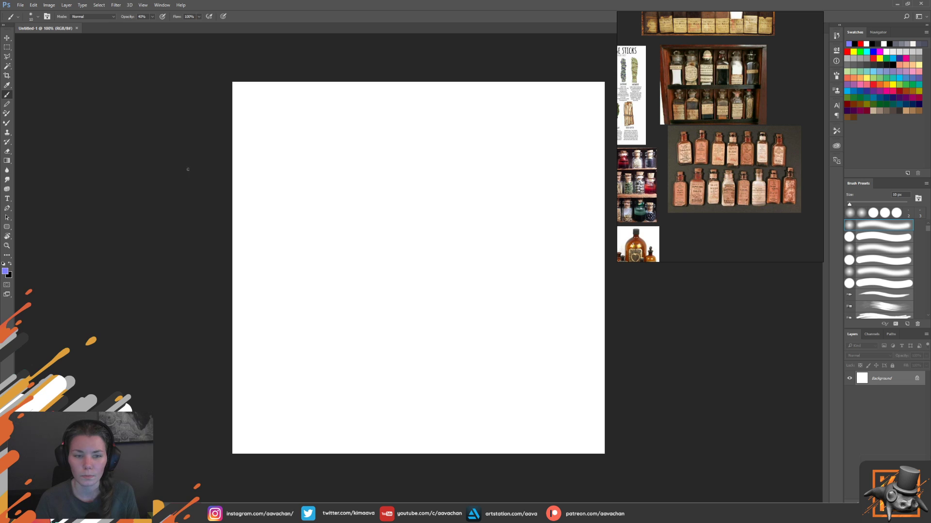
pyautogui.click(8, 50)
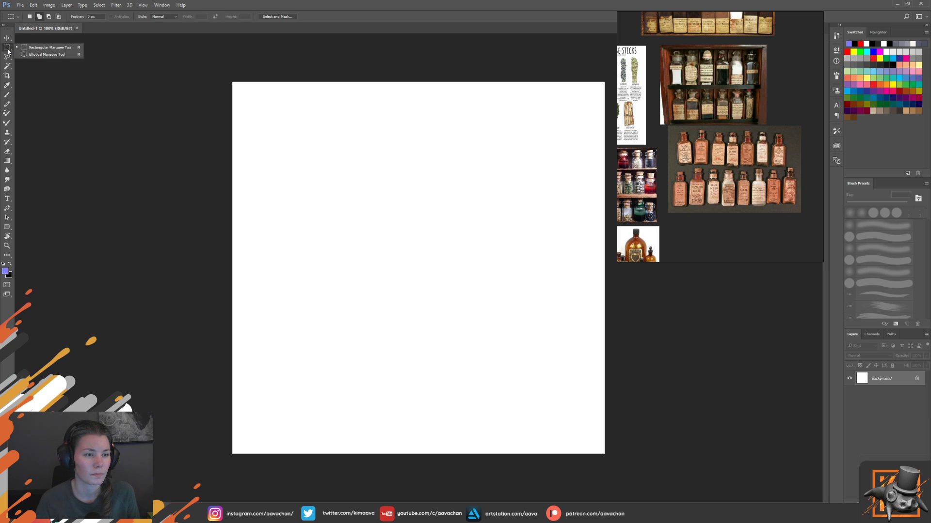
pyautogui.press('b')
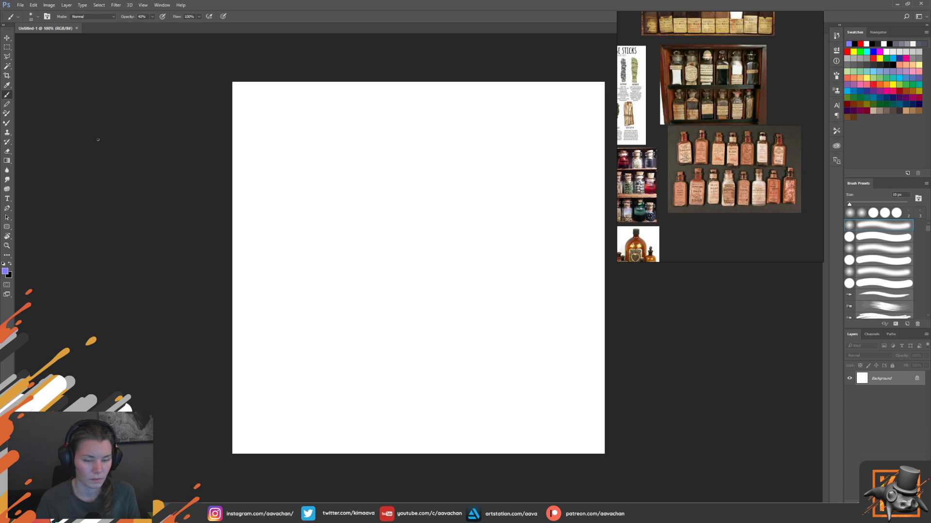
pyautogui.scroll(-2, 877, 249)
pyautogui.scroll(-2, 876, 249)
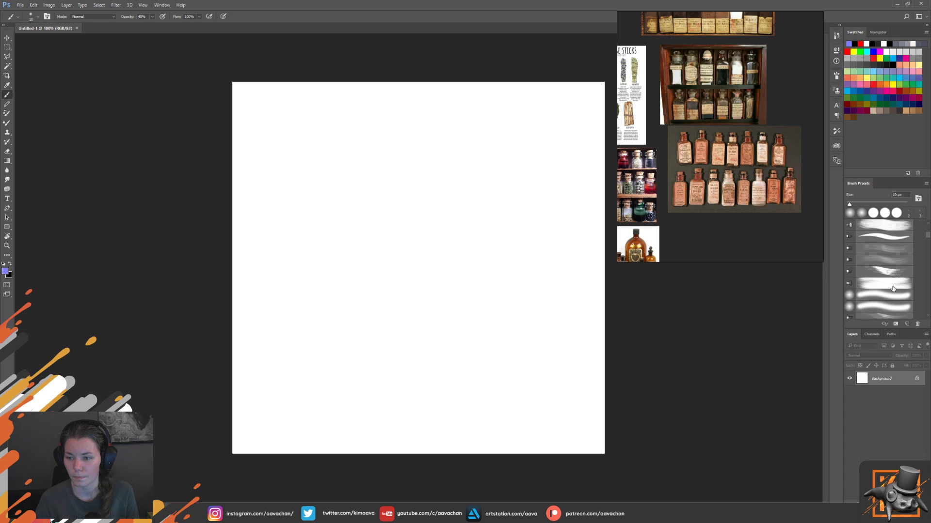
pyautogui.scroll(-2, 877, 250)
pyautogui.scroll(-2, 876, 249)
pyautogui.moveTo(928, 254); pyautogui.dragTo(928, 274)
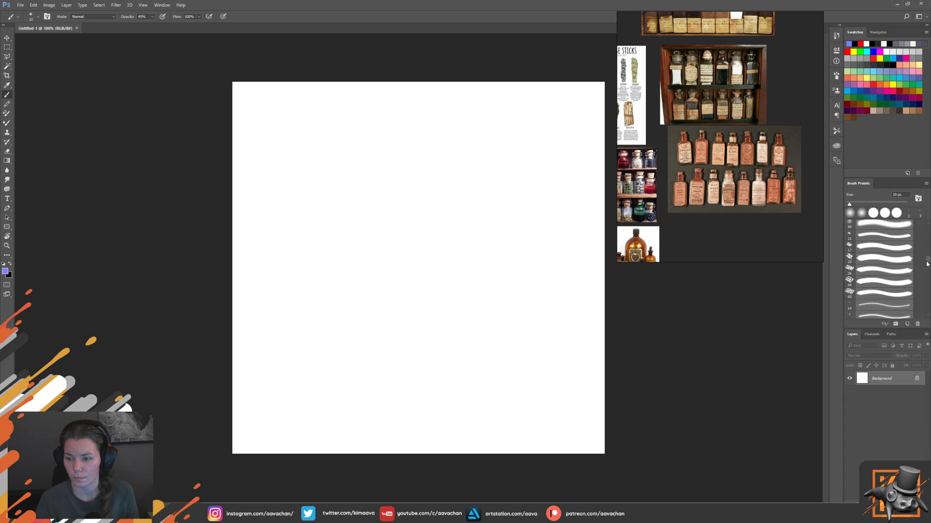
pyautogui.click(884, 272)
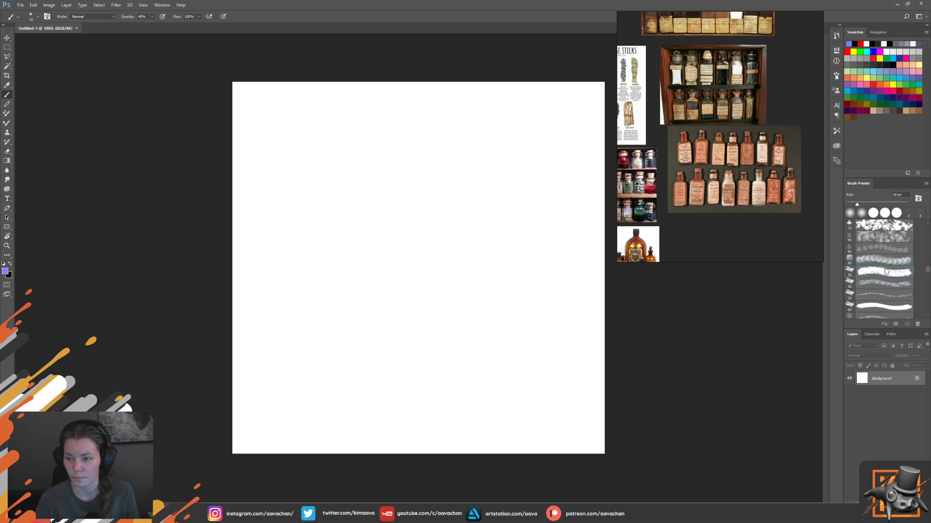
pyautogui.press(']')
pyautogui.press(']')
pyautogui.press(']')
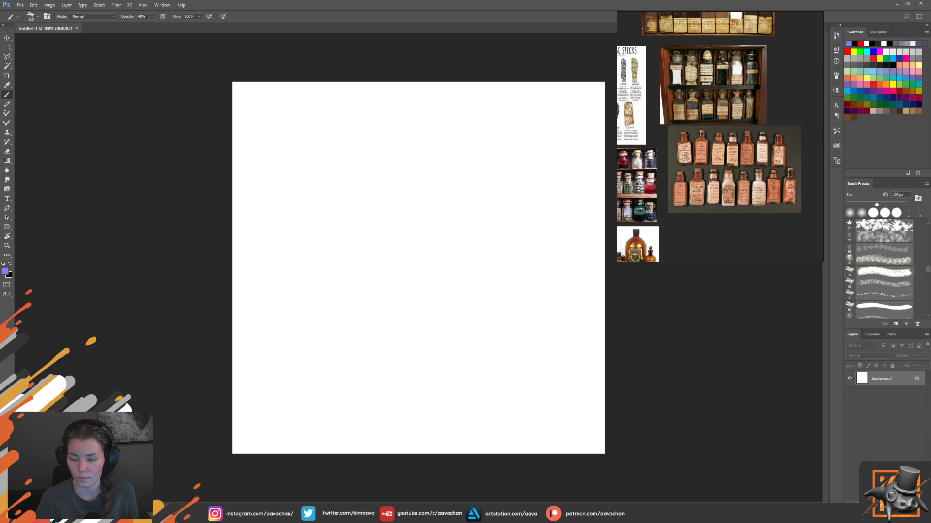
pyautogui.hotkey('ctrl', 'shift', 'alt', 'n')
pyautogui.hotkey('alt', 'BackSpace')
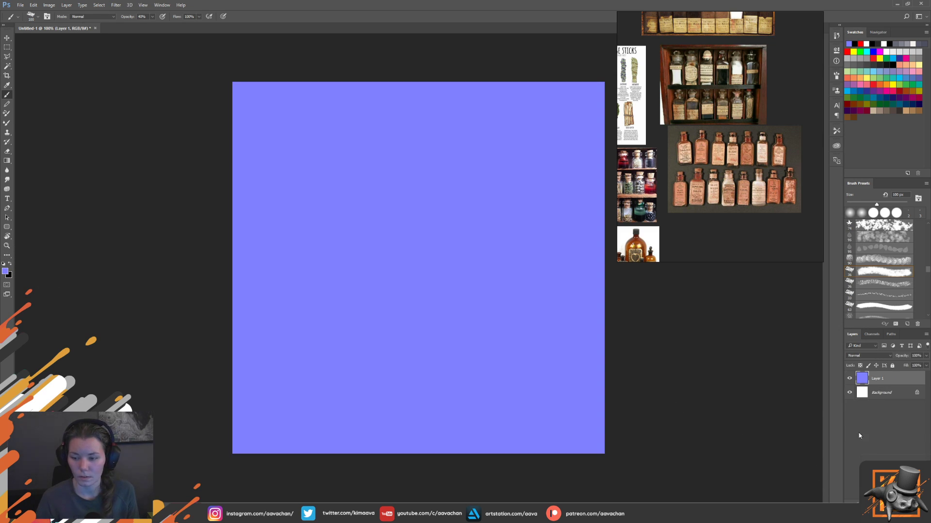
# - Fill Layer 1 black and paint a rough white label on a new layer
pyautogui.press('x')
pyautogui.hotkey('alt', 'BackSpace')
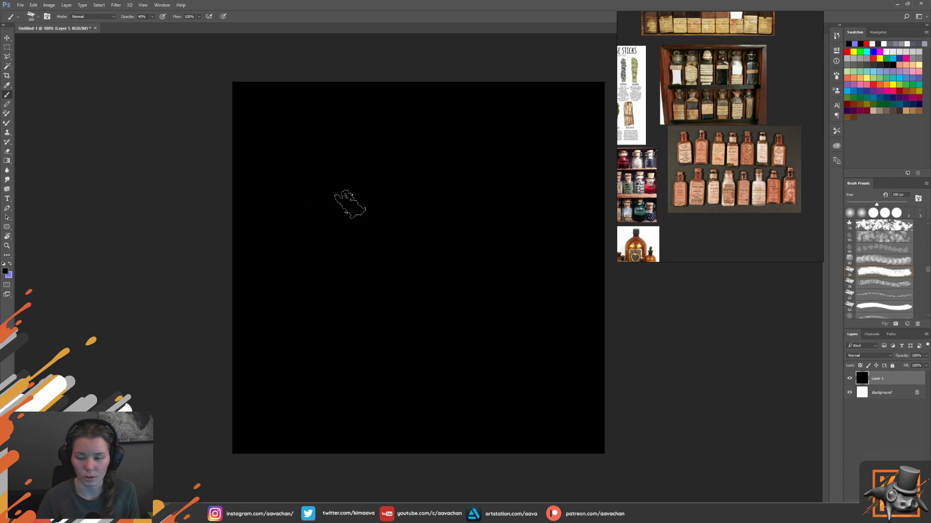
pyautogui.hotkey('ctrl', 'shift', 'alt', 'n')
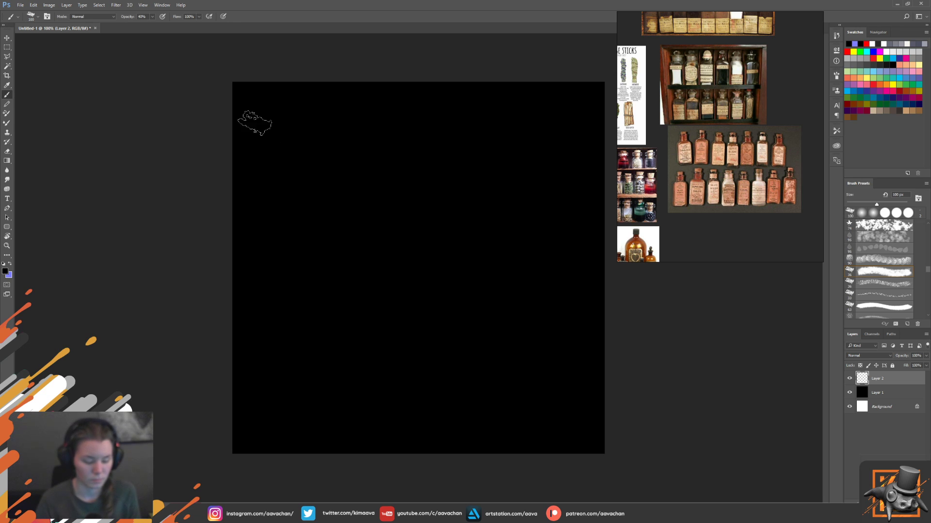
pyautogui.click(3, 263)
pyautogui.press('x')
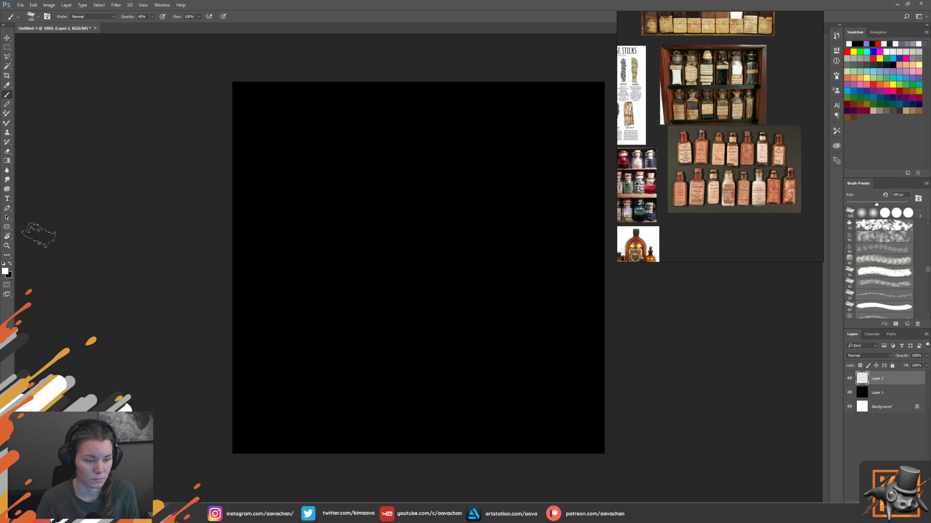
pyautogui.moveTo(266, 108)
pyautogui.mouseDown()
pyautogui.moveTo(261, 121)
pyautogui.moveTo(295, 218)
pyautogui.moveTo(545, 228)
pyautogui.moveTo(551, 125)
pyautogui.moveTo(411, 108)
pyautogui.moveTo(269, 111)
pyautogui.moveTo(291, 170)
pyautogui.moveTo(326, 183)
pyautogui.moveTo(425, 187)
pyautogui.moveTo(493, 145)
pyautogui.moveTo(528, 197)
pyautogui.mouseUp()
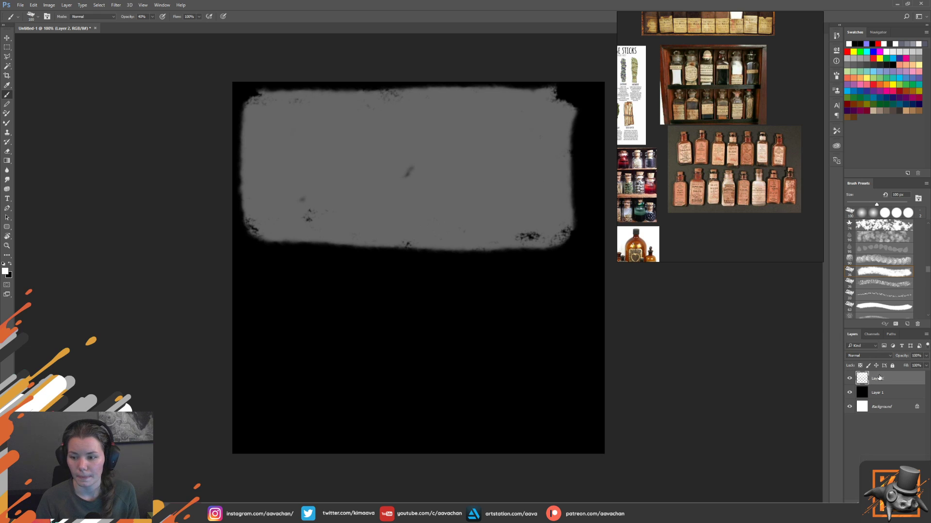
# - Brighten the white label by duplicating and merging its layers twice
pyautogui.hotkey('ctrl', 'j')
pyautogui.hotkey('ctrl', 'j')
pyautogui.hotkey('ctrl', 'j')
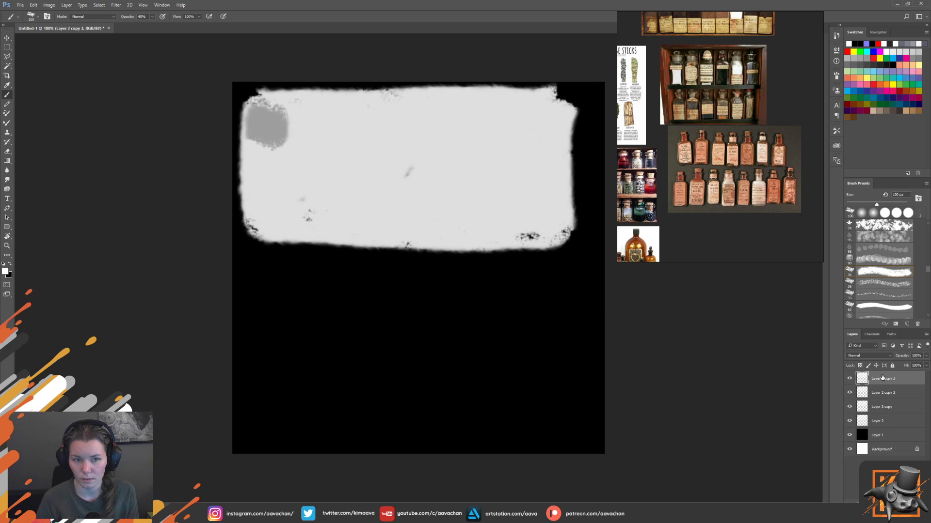
pyautogui.moveTo(301, 146)
pyautogui.mouseDown()
pyautogui.moveTo(266, 117)
pyautogui.moveTo(271, 150)
pyautogui.moveTo(270, 120)
pyautogui.moveTo(270, 141)
pyautogui.moveTo(461, 202)
pyautogui.moveTo(509, 191)
pyautogui.mouseUp()
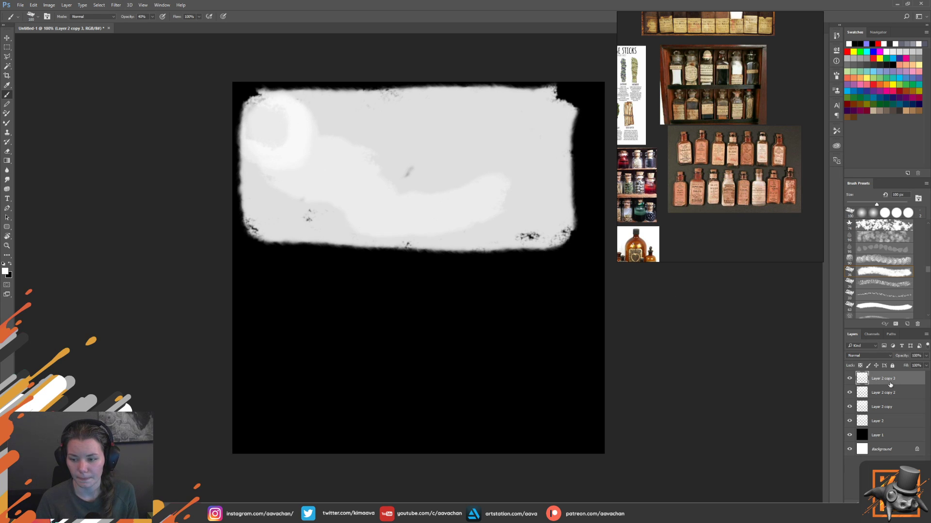
pyautogui.keyDown('shift'); pyautogui.click(891, 411); pyautogui.keyUp('shift')
pyautogui.keyDown('shift'); pyautogui.click(890, 422); pyautogui.keyUp('shift')
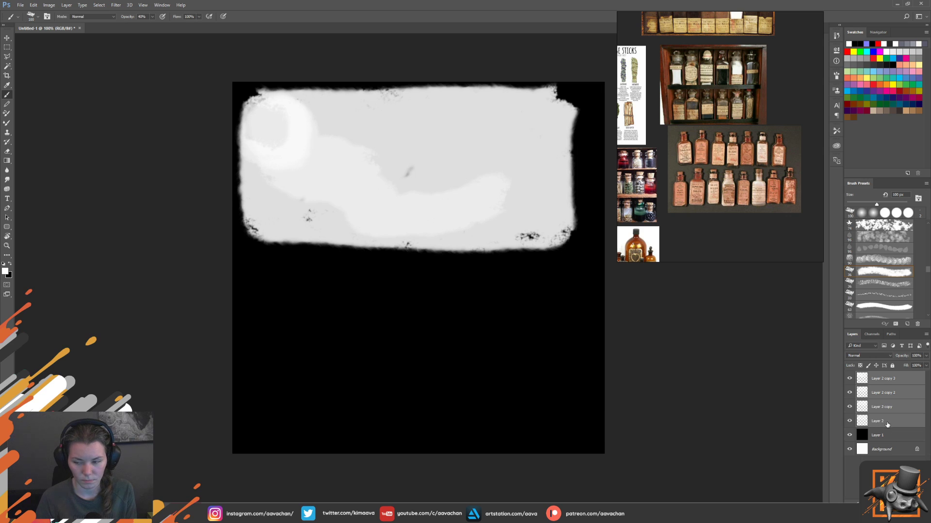
pyautogui.hotkey('ctrl', 'e')
pyautogui.hotkey('ctrl', 'j')
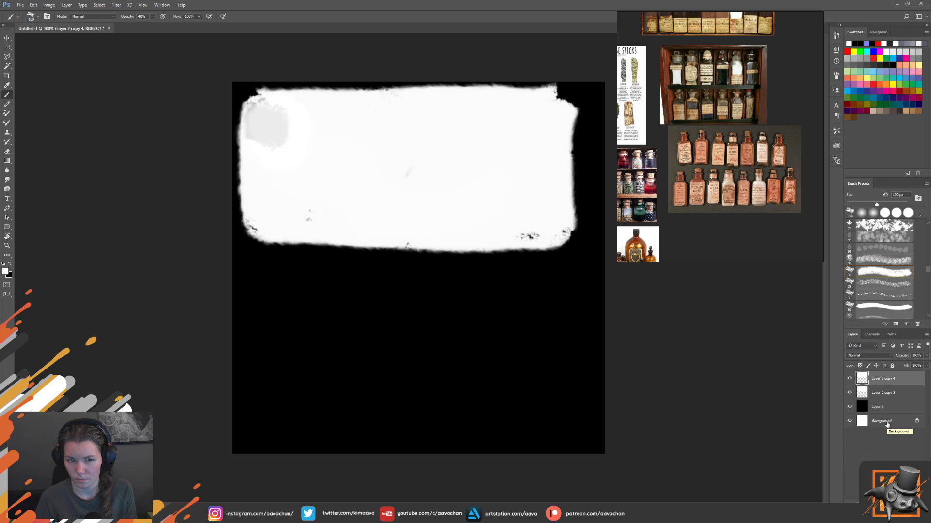
pyautogui.hotkey('ctrl', 'j')
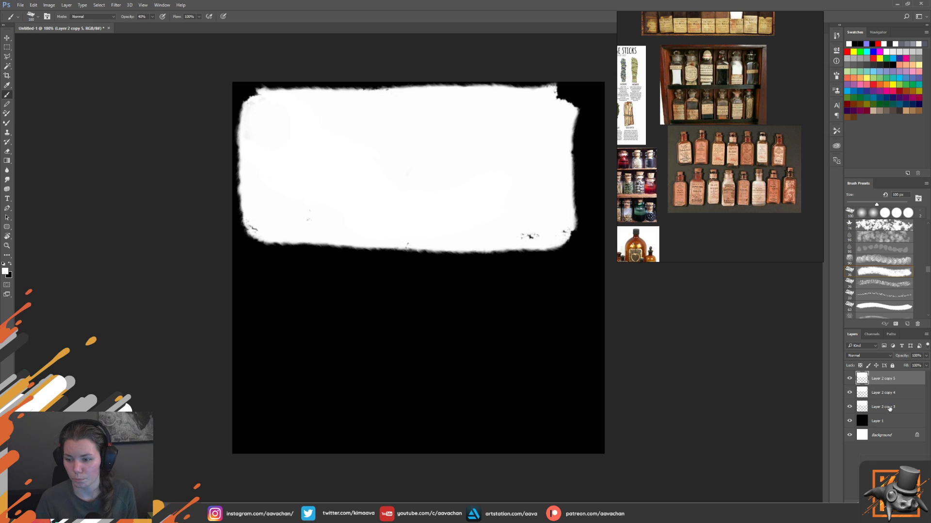
pyautogui.keyDown('shift'); pyautogui.click(889, 409); pyautogui.keyUp('shift')
pyautogui.hotkey('ctrl', 'e')
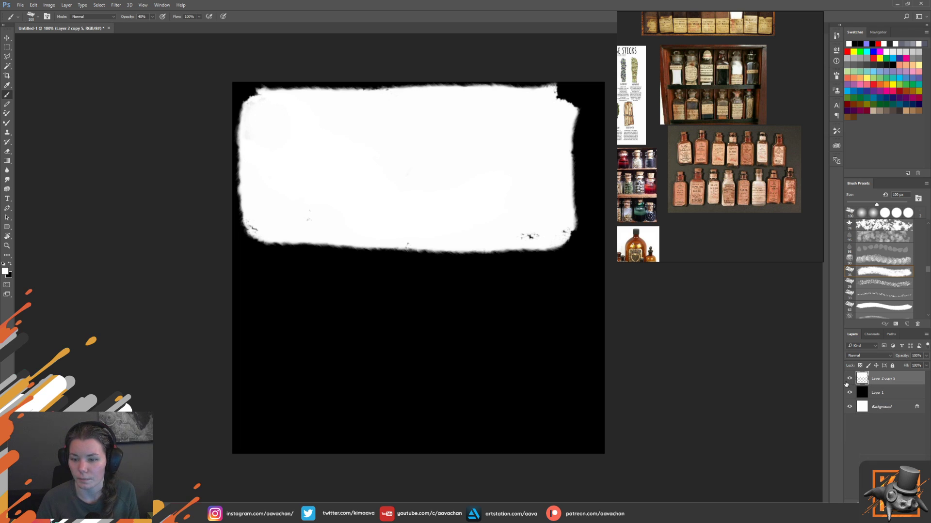
# - Group the label layer with black Layer 1 into a group named 'Alpha'
pyautogui.keyDown('ctrl'); pyautogui.click(880, 385); pyautogui.keyUp('ctrl')
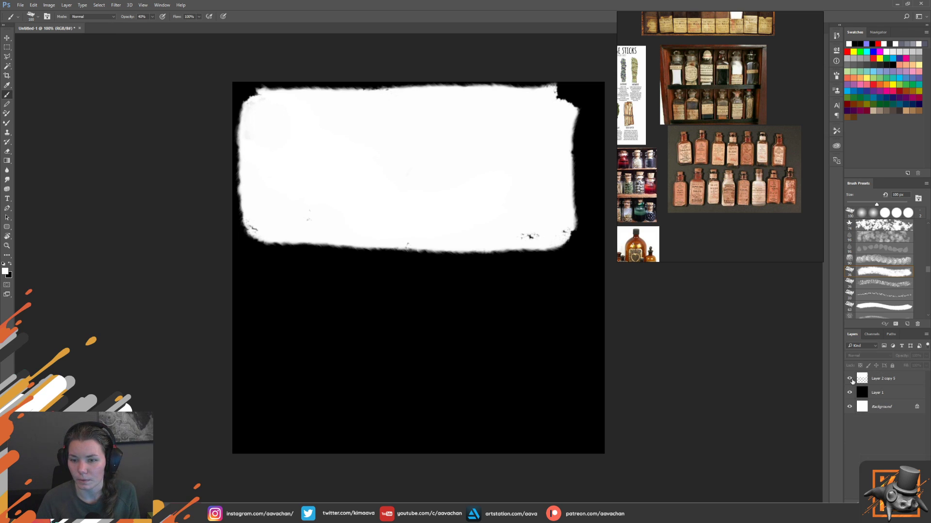
pyautogui.click(882, 384)
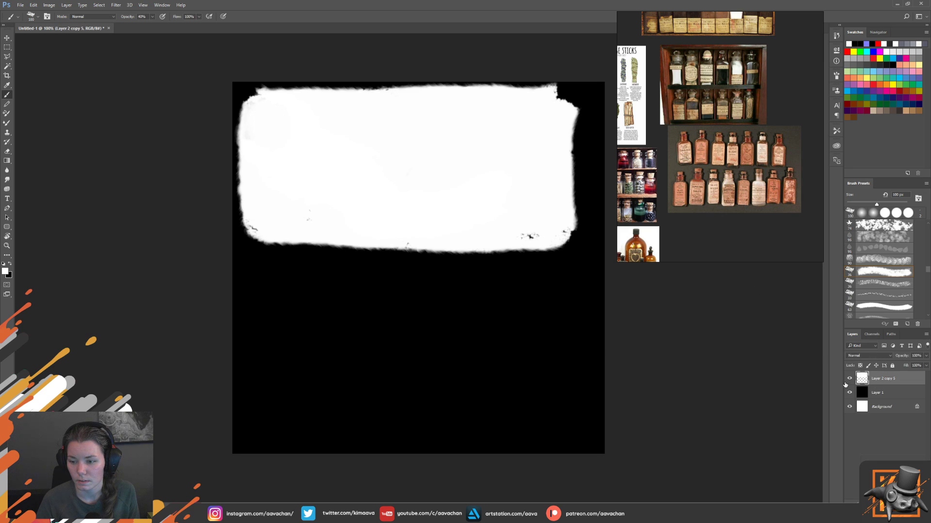
pyautogui.keyDown('shift'); pyautogui.click(887, 396); pyautogui.keyUp('shift')
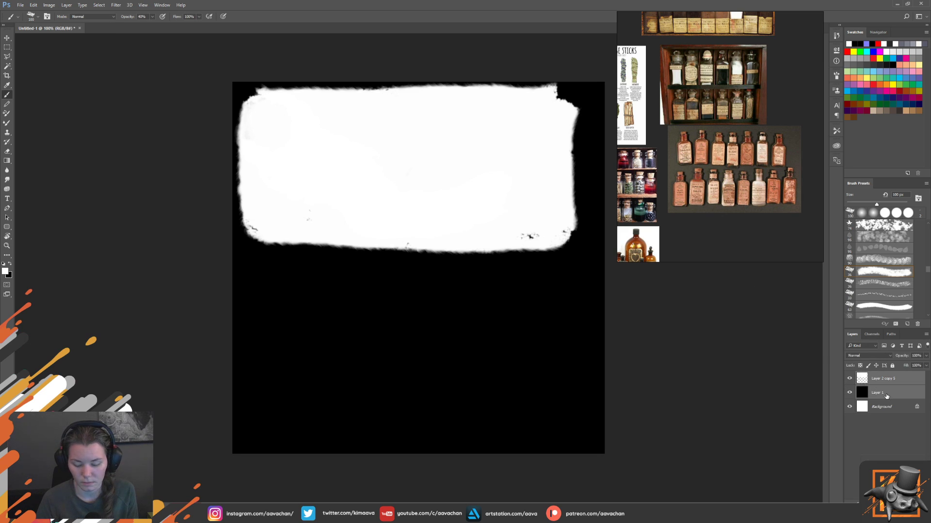
pyautogui.hotkey('ctrl', 'g')
pyautogui.doubleClick(880, 376)
pyautogui.write('Alpha')
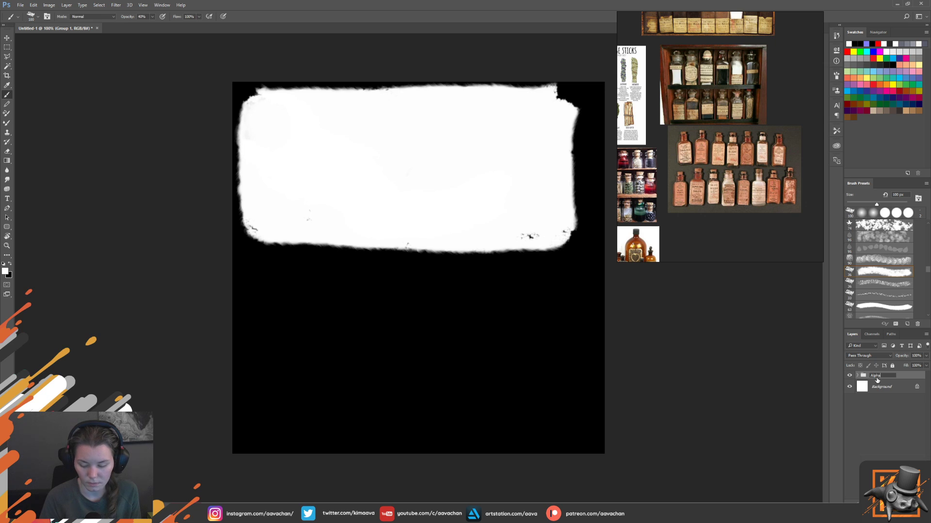
pyautogui.press('Return')
# - Duplicate the Alpha group and hide the black Layer 1 inside Alpha copy
pyautogui.hotkey('ctrl', 'j')
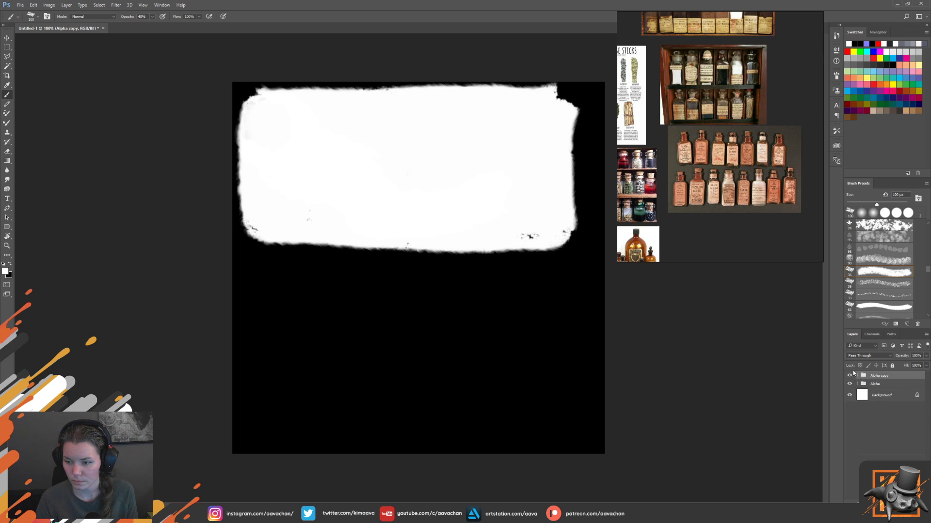
pyautogui.click(857, 376)
pyautogui.click(849, 401)
pyautogui.click(883, 387)
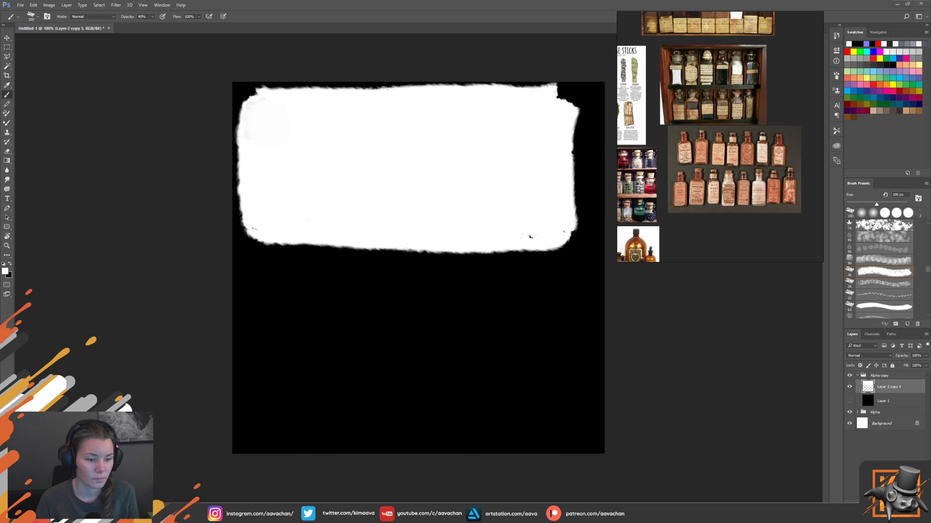
pyautogui.hotkey('alt', 'Tab')
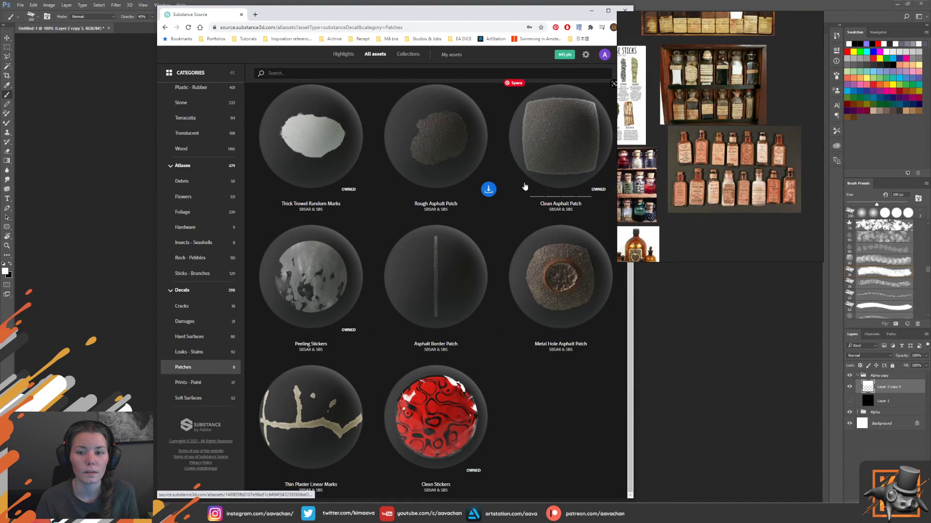
# - Search Google Images for 'old newspaper' and preview the Cache American image
pyautogui.click(253, 17)
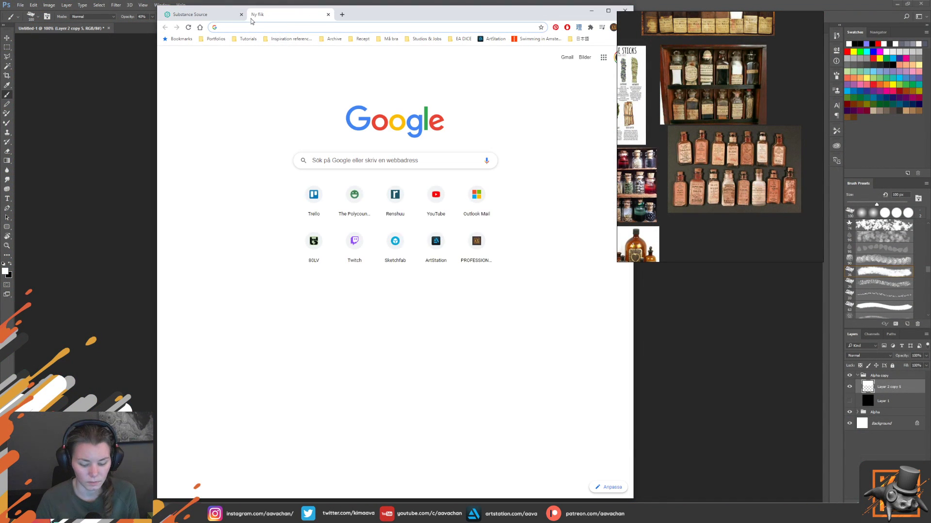
pyautogui.write('old news')
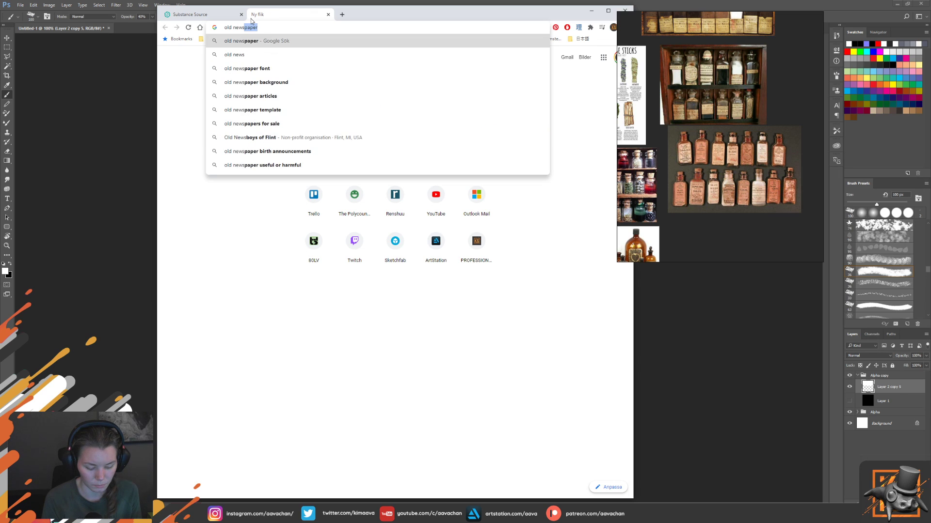
pyautogui.write('paper')
pyautogui.press('Return')
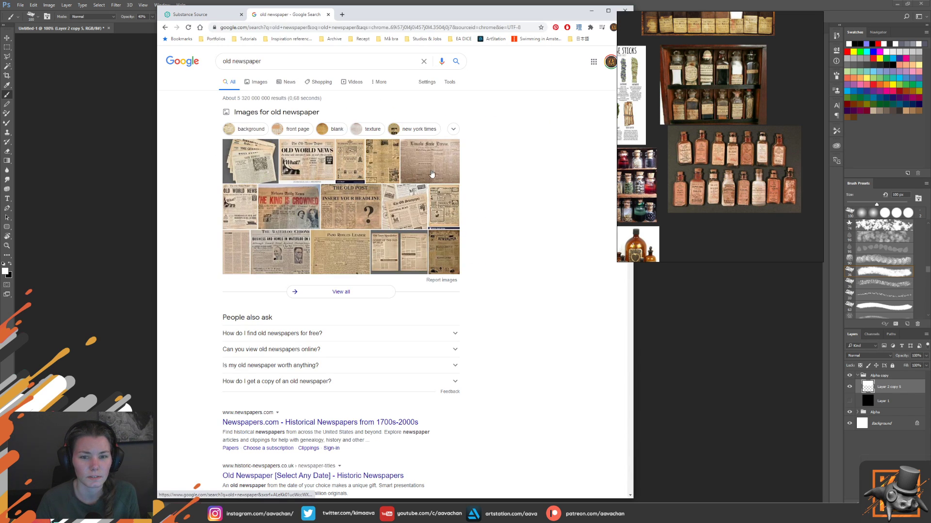
pyautogui.click(432, 173)
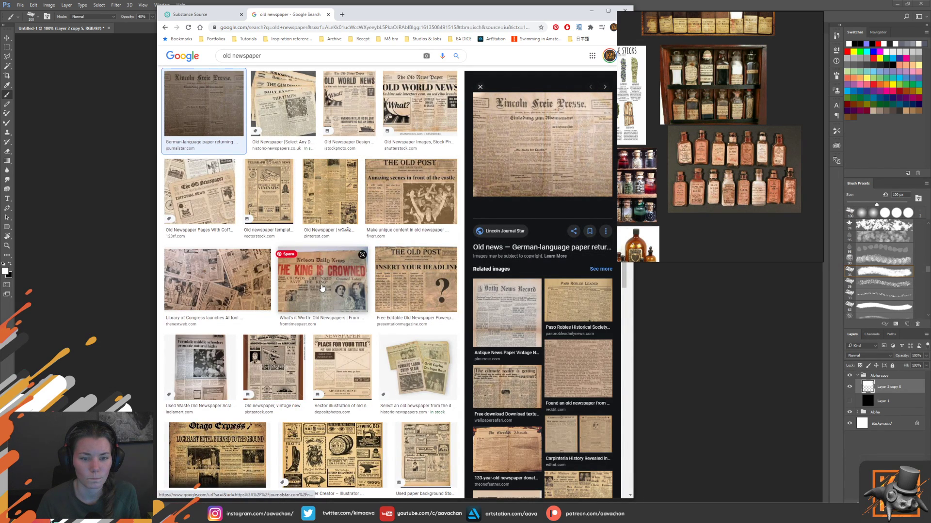
pyautogui.click(321, 288)
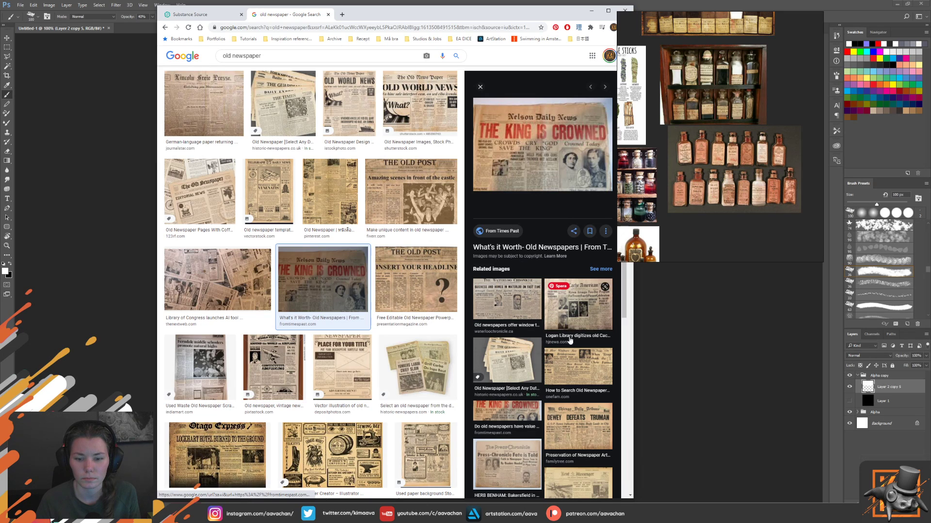
pyautogui.click(580, 315)
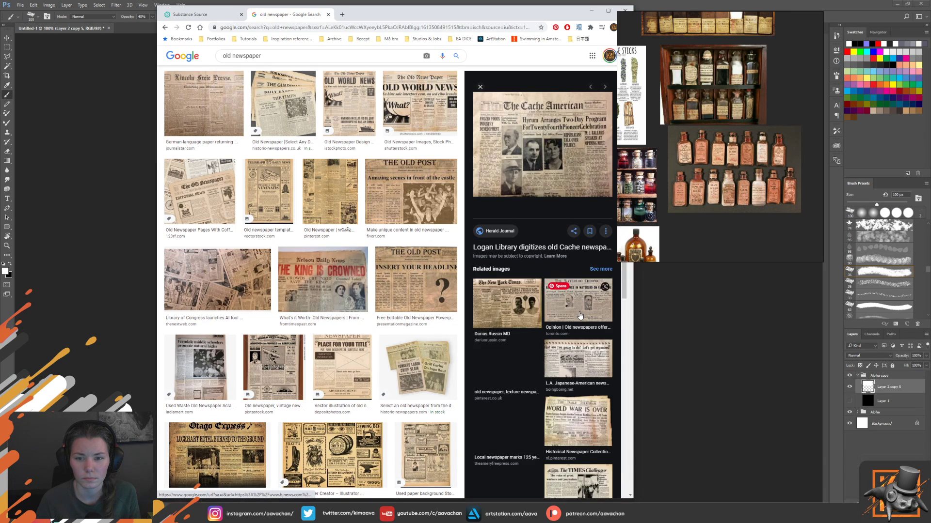
# - Copy the Cache American newspaper image and return to the Photoshop document
pyautogui.rightClick(522, 148)
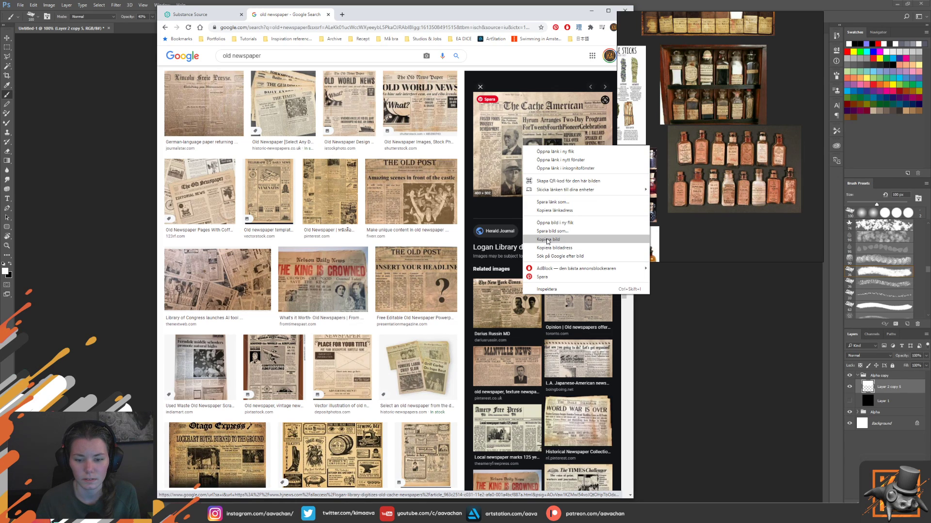
pyautogui.click(547, 240)
pyautogui.click(704, 347)
# - Paste the newspaper, scale it to about 260%, and clip it to the label shape
pyautogui.hotkey('ctrl', 'v')
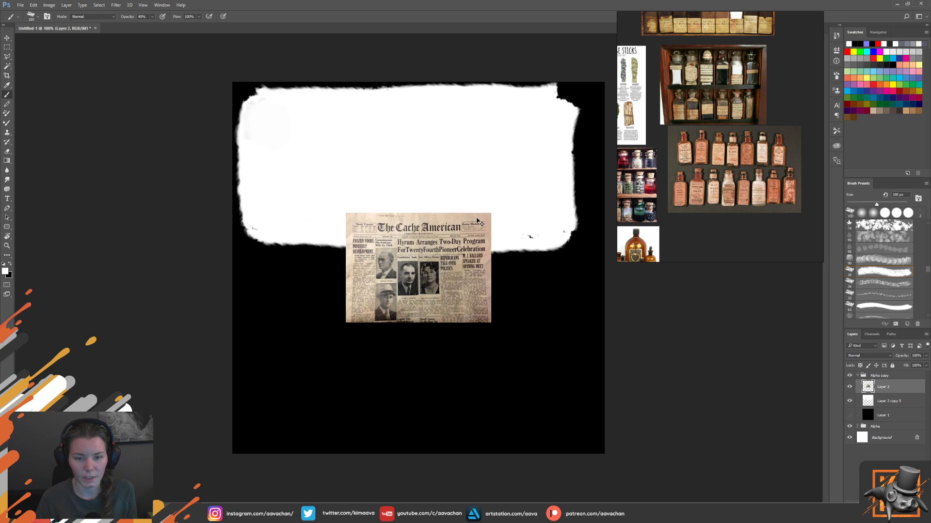
pyautogui.hotkey('ctrl', 't')
pyautogui.keyDown('alt'); pyautogui.moveTo(491, 213); pyautogui.dragTo(609, 124); pyautogui.keyUp('alt')
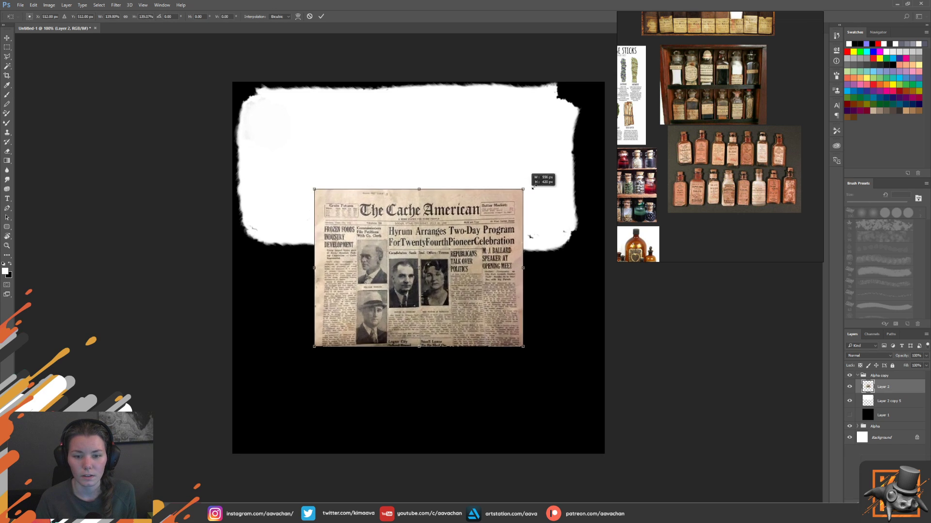
pyautogui.moveTo(466, 245); pyautogui.dragTo(461, 174)
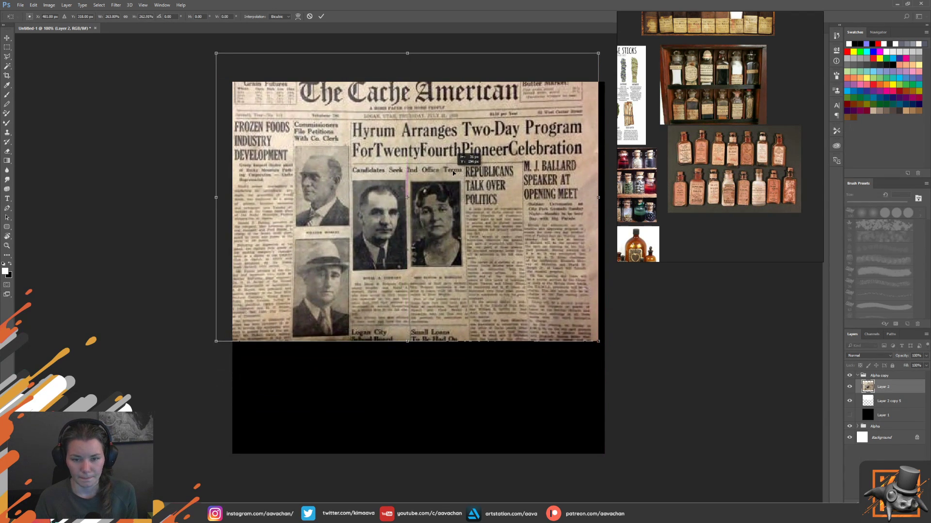
pyautogui.press('Return')
pyautogui.rightClick(884, 386)
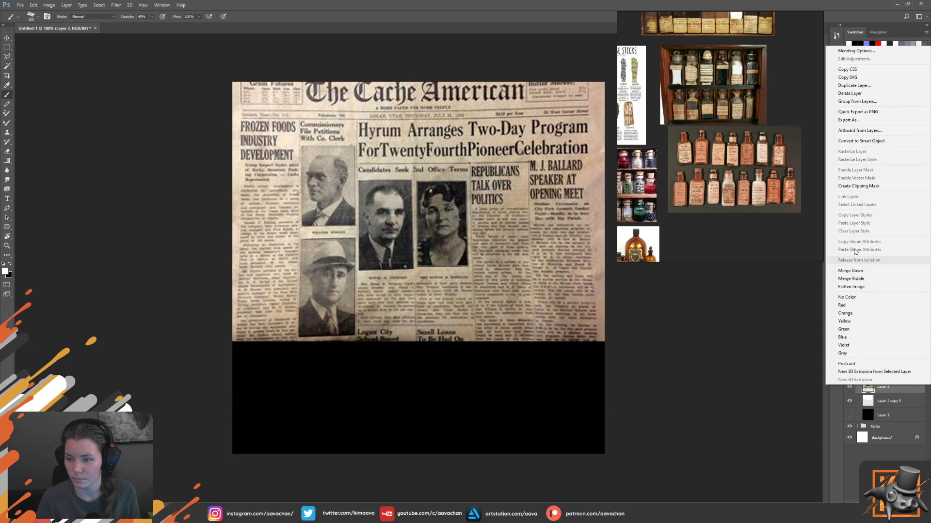
pyautogui.click(864, 185)
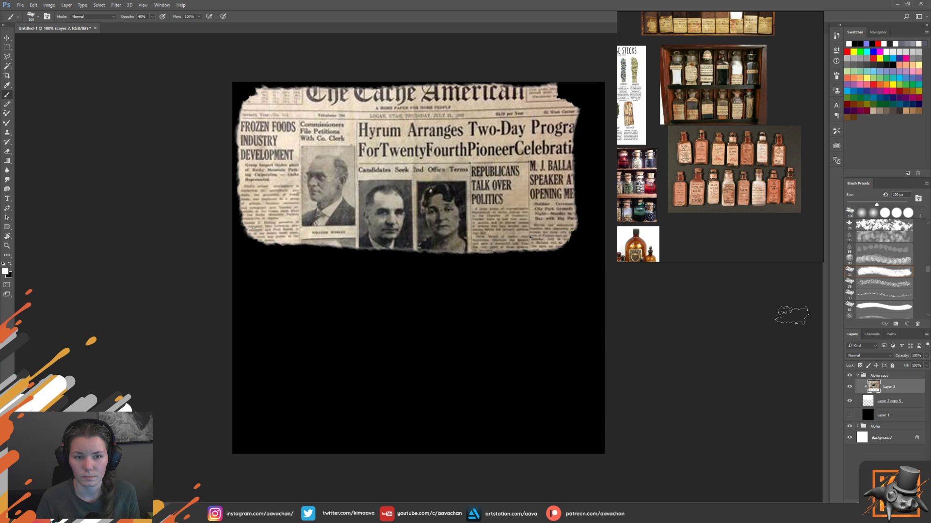
pyautogui.click(850, 387)
pyautogui.click(849, 387)
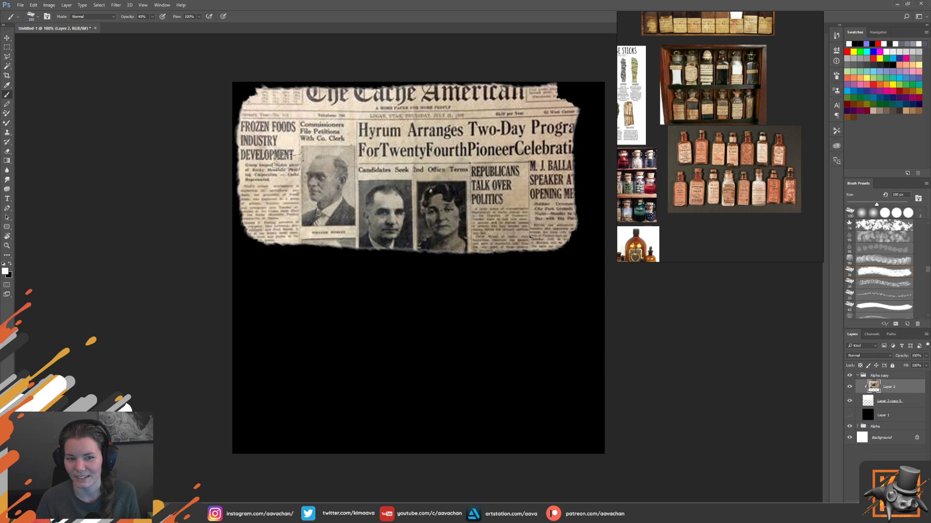
# - Refill the black Layer 1 with a beige tone sampled from the newspaper
pyautogui.click(901, 415)
pyautogui.click(849, 415)
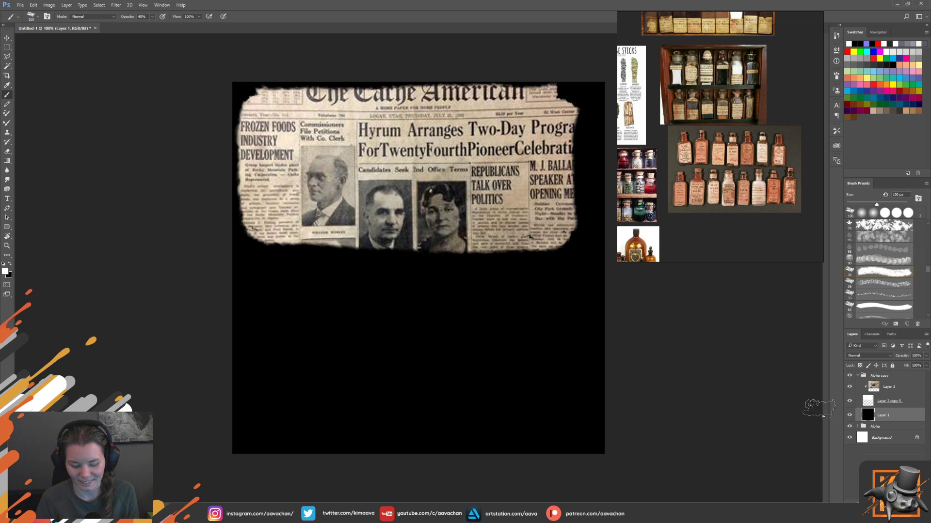
pyautogui.press('i')
pyautogui.click(559, 116)
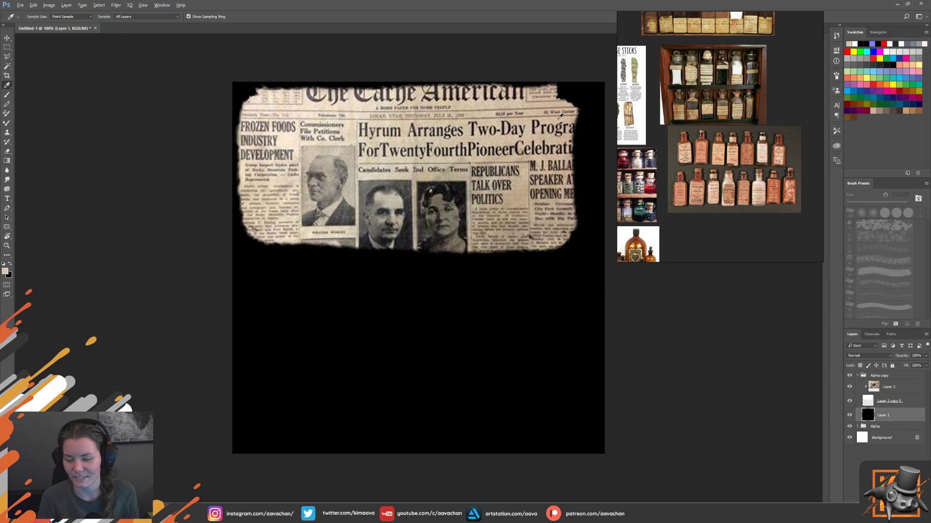
pyautogui.hotkey('alt', 'BackSpace')
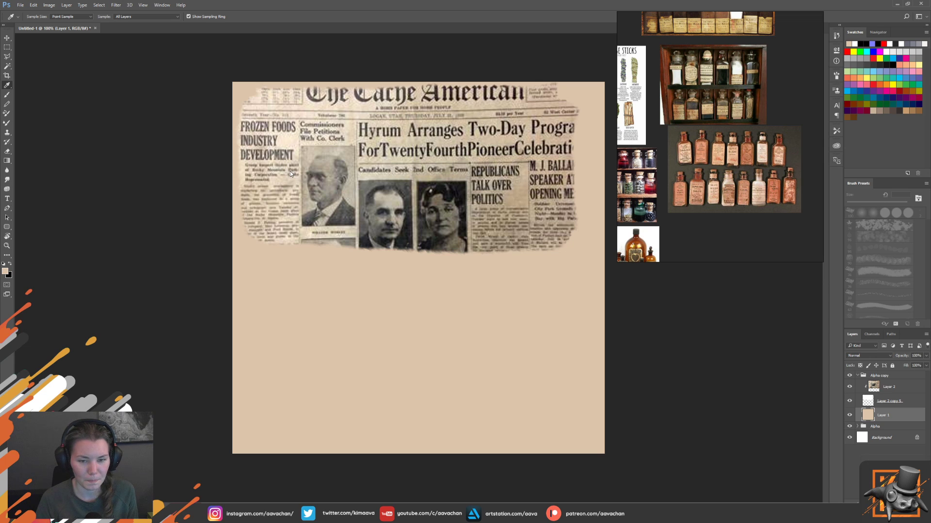
pyautogui.hotkey('ctrl', 's')
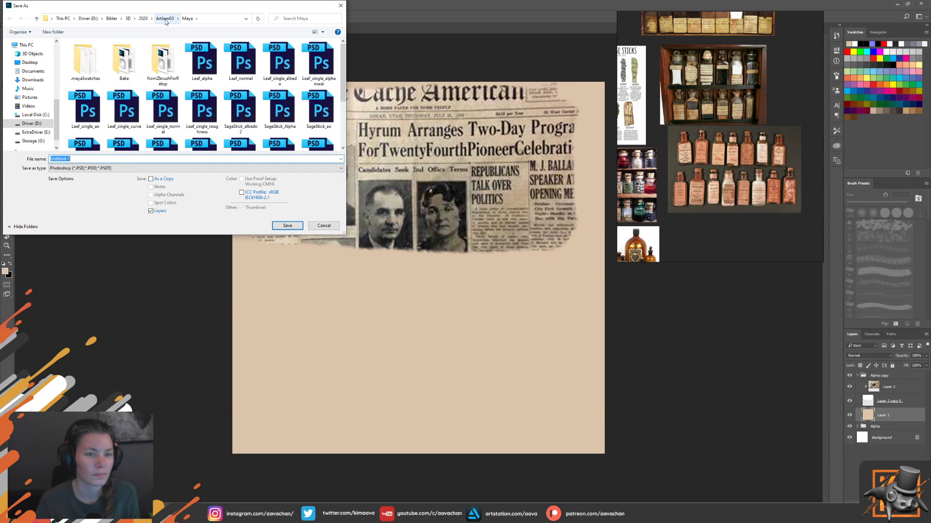
# - Save the coloured label as Label_Basecolor.psd
pyautogui.write('Label_Basecolor')
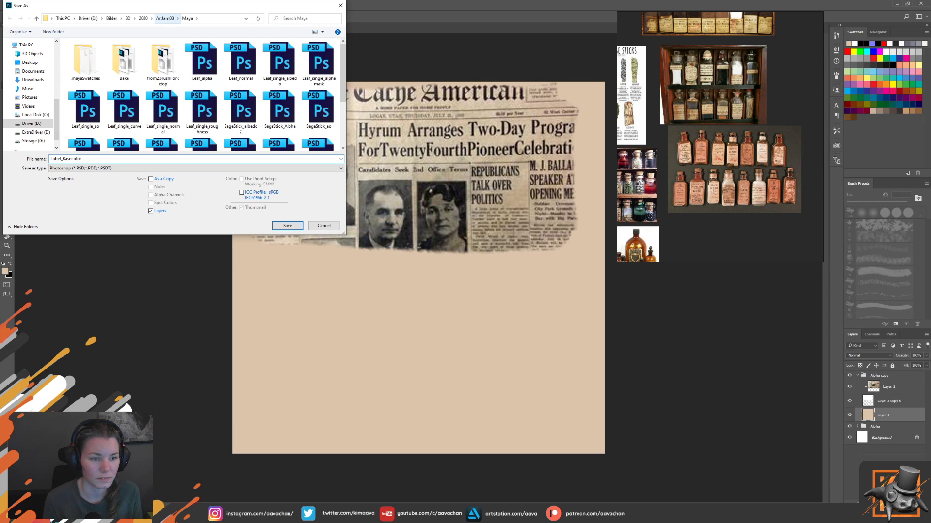
pyautogui.press('Return')
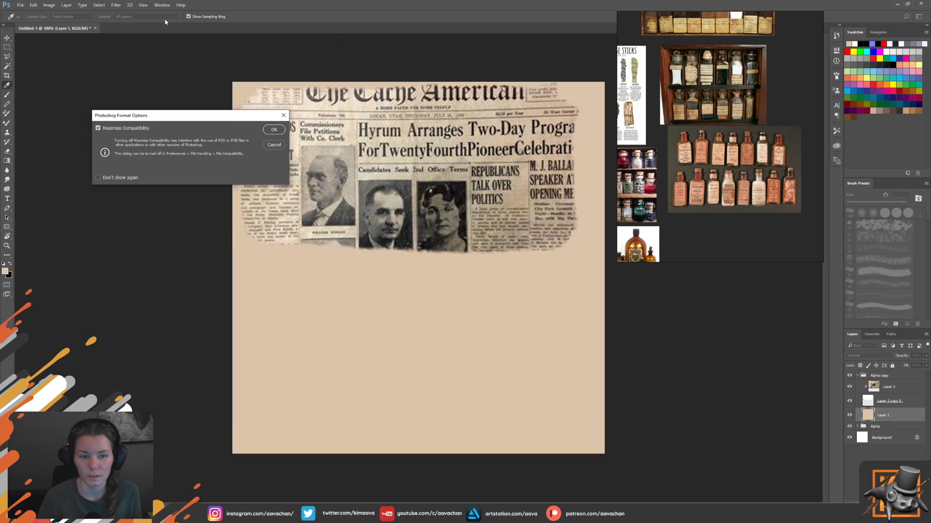
pyautogui.press('Return')
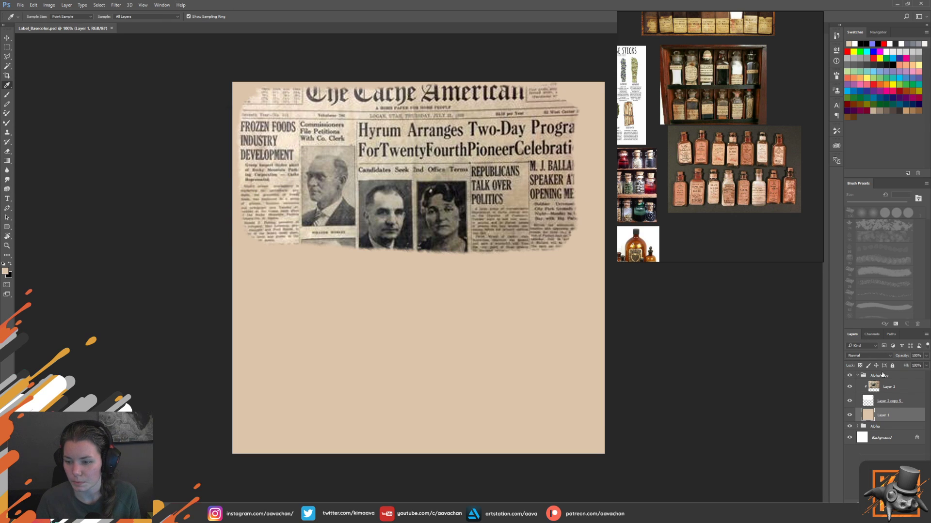
# - Hide the Alpha copy group to reveal the white-on-black mask
pyautogui.click(887, 378)
pyautogui.click(857, 376)
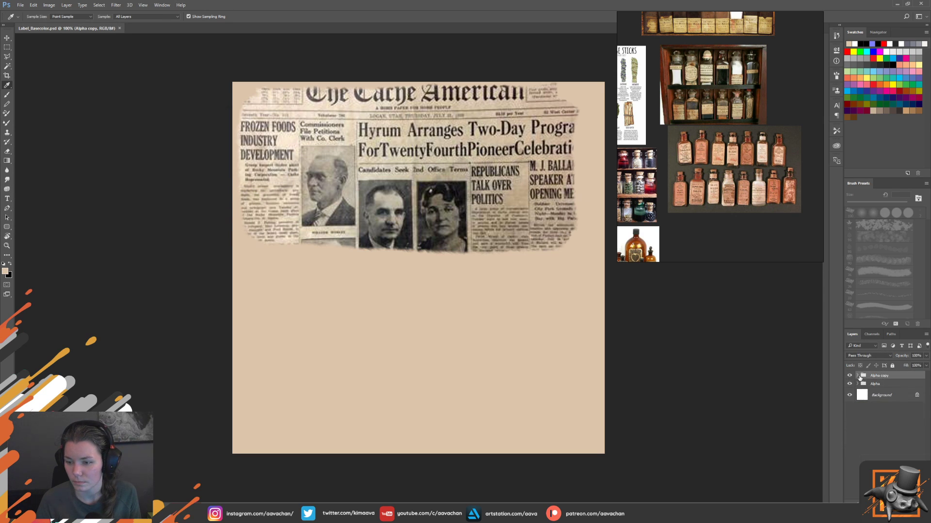
pyautogui.click(881, 399)
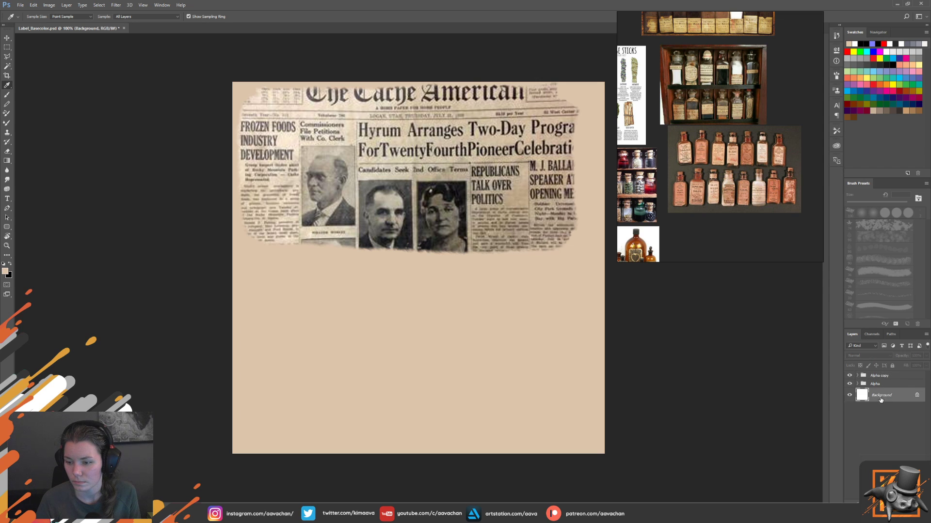
pyautogui.click(849, 376)
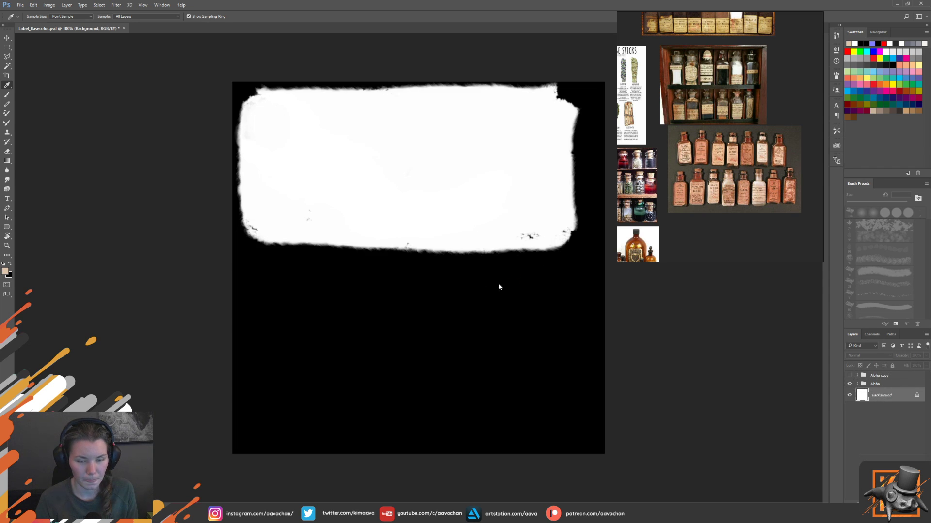
# - Save a copy of the mask version as Label_Alpha.psd
pyautogui.hotkey('ctrl', 'shift', 's')
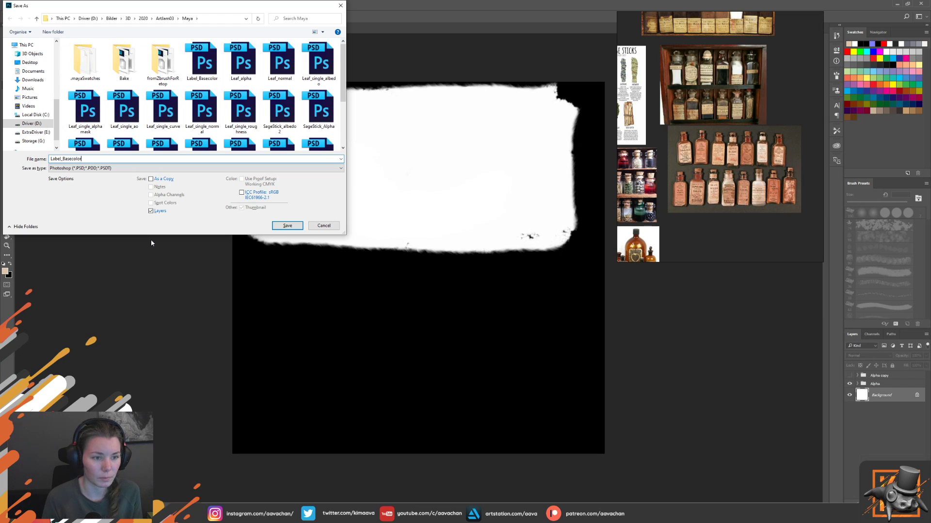
pyautogui.write('Label_Based')
pyautogui.press('BackSpace')
pyautogui.press('BackSpace')
pyautogui.press('BackSpace')
pyautogui.write('Alpha')
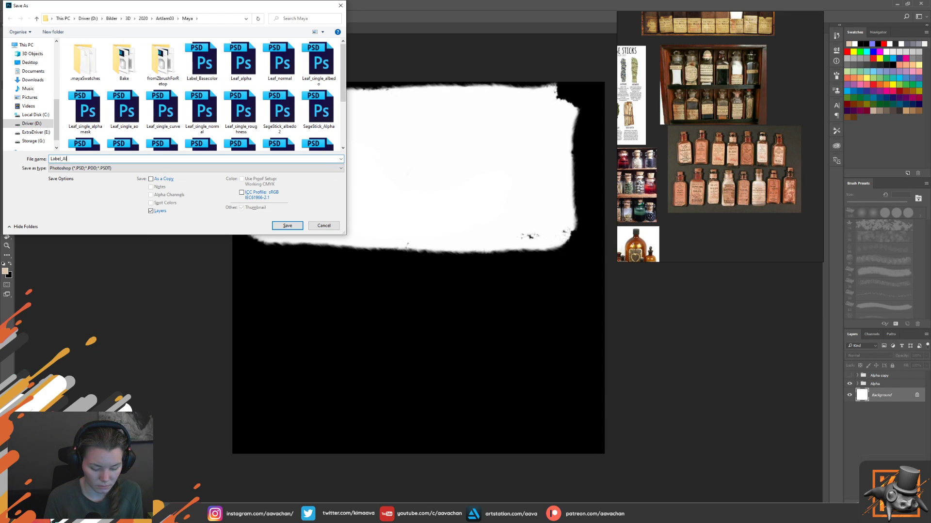
pyautogui.press('Return')
pyautogui.press('Return')
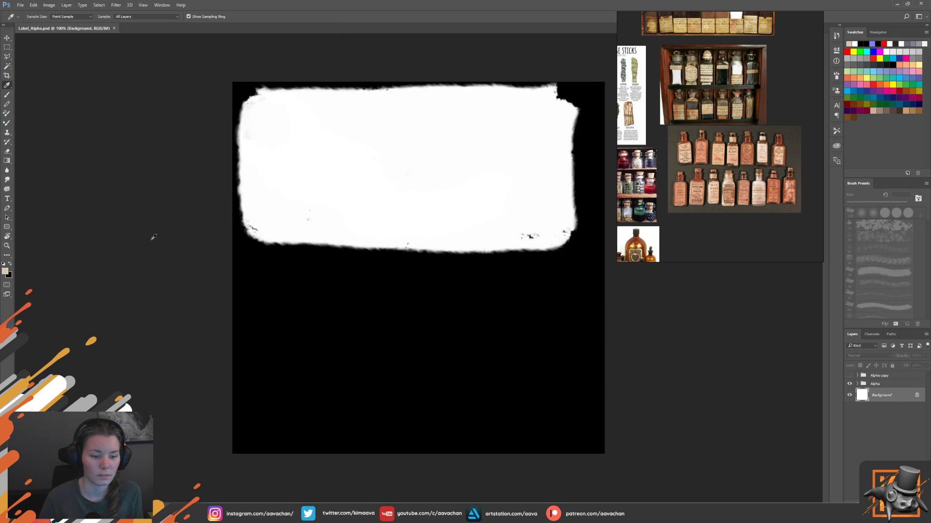
# - Add a 'Label' material using Label_Basecolor.psd as albedo, then deselect the flask
pyautogui.hotkey('alt', 'Tab')
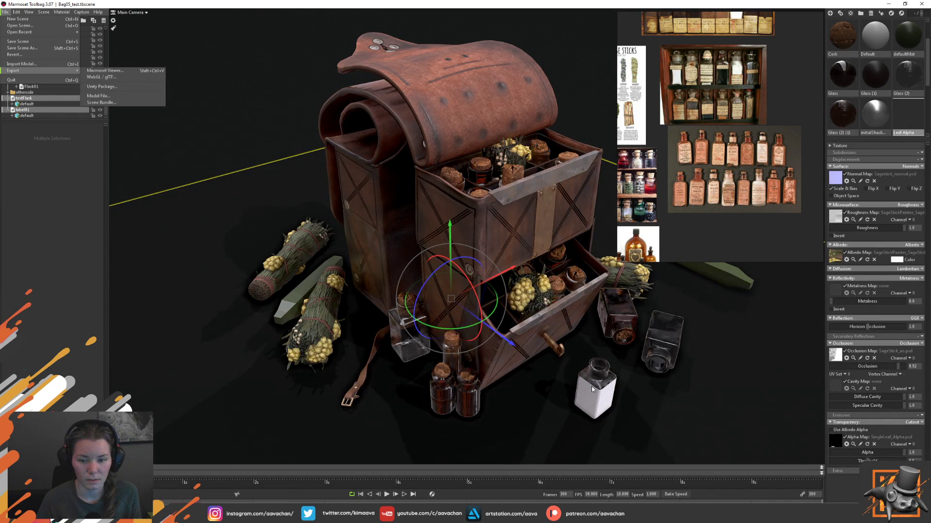
pyautogui.click(868, 49)
pyautogui.scroll(-3, 870, 67)
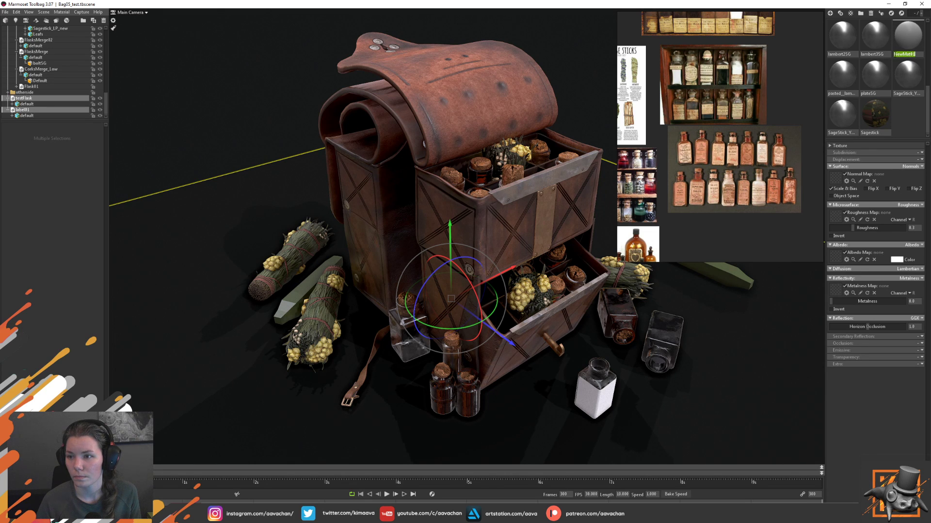
pyautogui.write('Label')
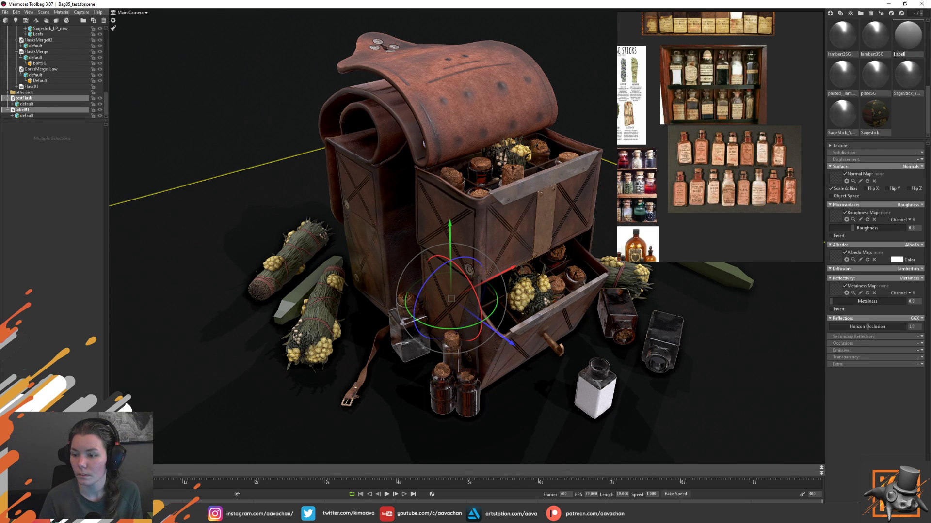
pyautogui.write('Alpha')
pyautogui.press('Return')
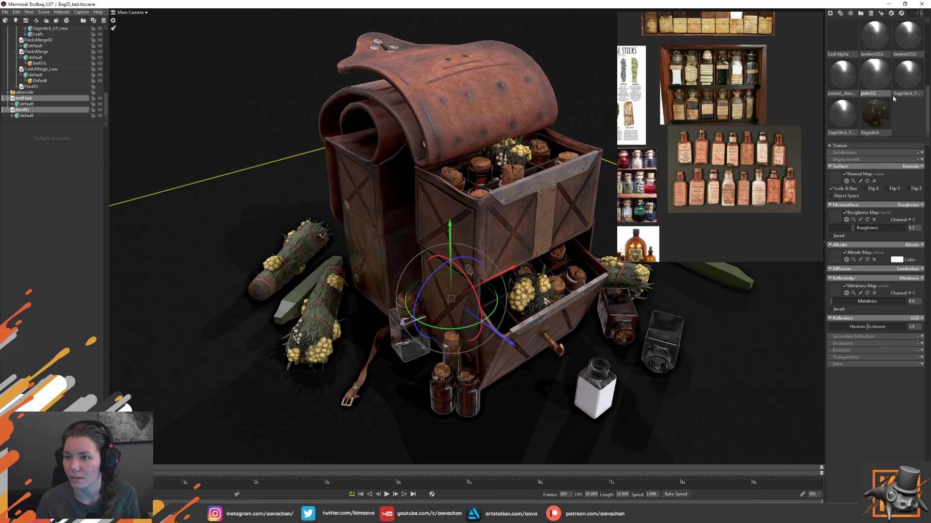
pyautogui.scroll(3, 906, 115)
pyautogui.scroll(-1, 906, 115)
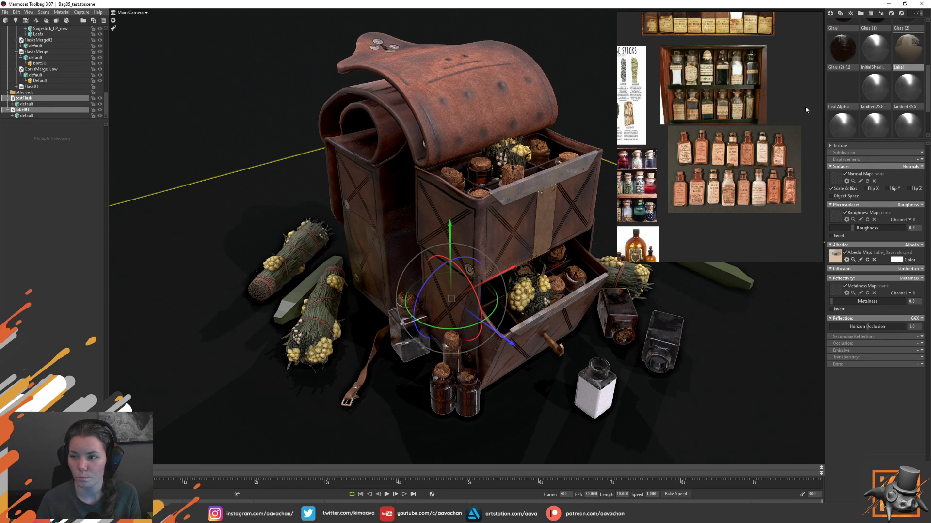
pyautogui.press('Escape')
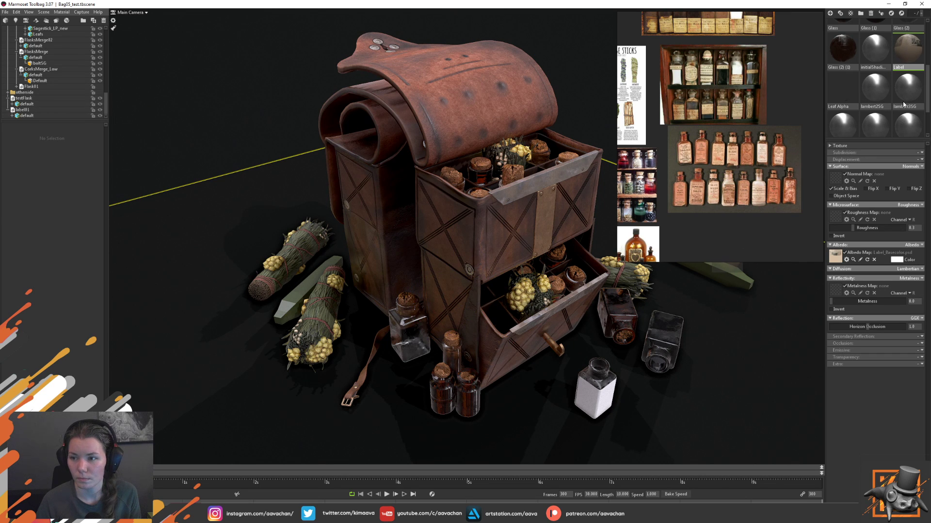
# - Apply Label to the bottle label with Cutout transparency, Label_Alpha.psd on channel R, and raised threshold
pyautogui.moveTo(906, 49); pyautogui.dragTo(605, 400)
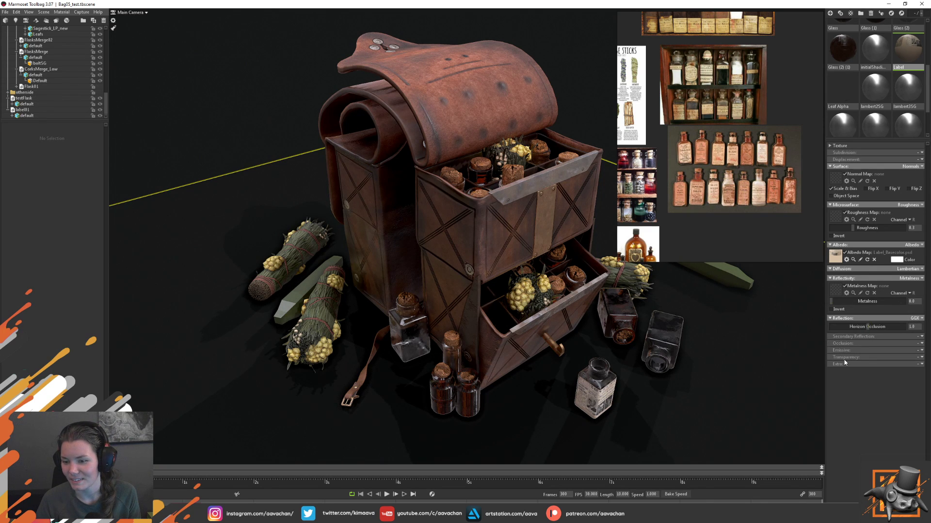
pyautogui.click(919, 358)
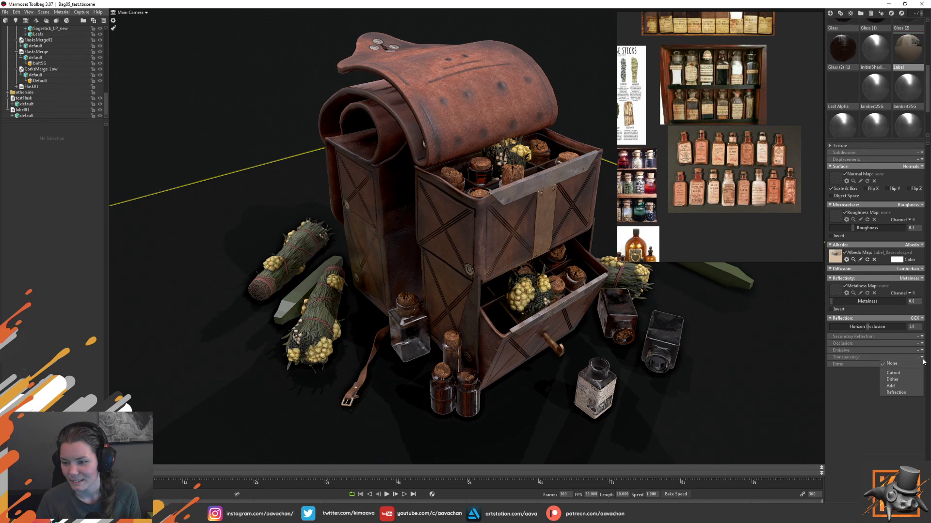
pyautogui.click(904, 375)
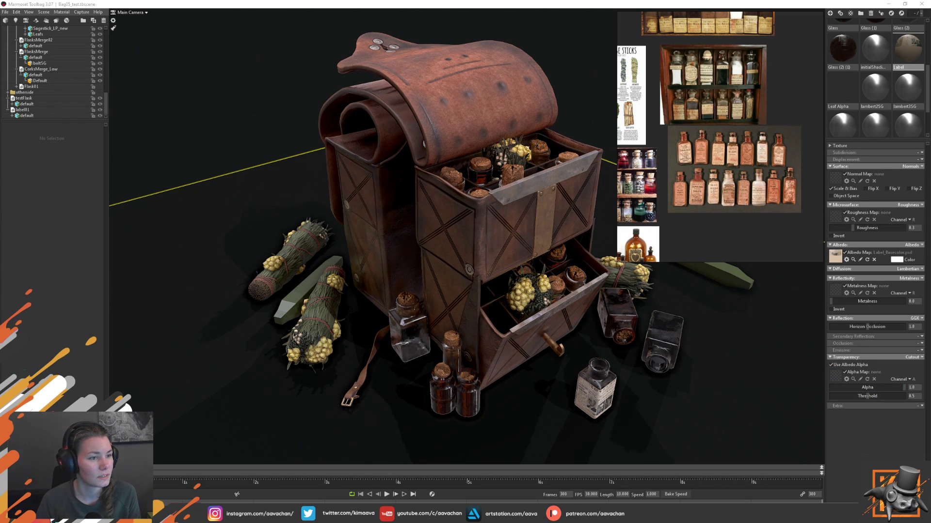
pyautogui.moveTo(930, 373); pyautogui.dragTo(834, 373)
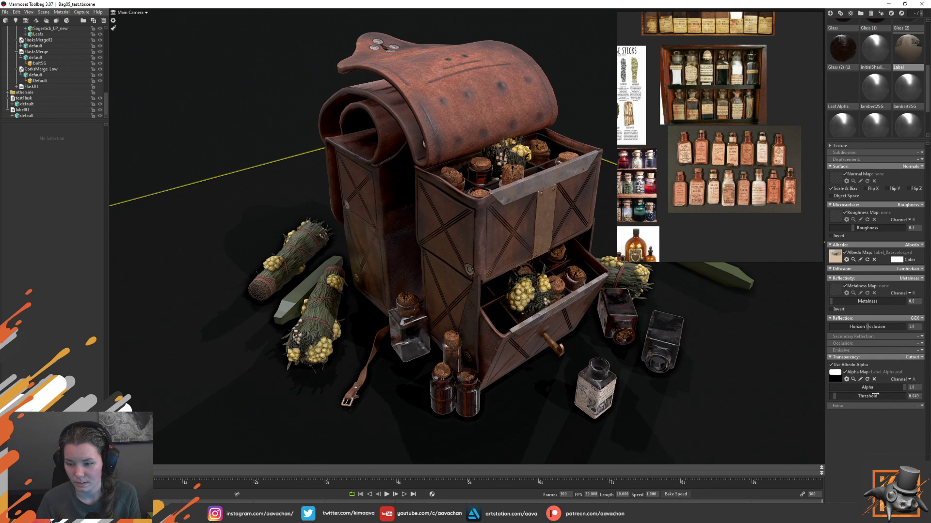
pyautogui.click(910, 379)
pyautogui.moveTo(831, 398); pyautogui.dragTo(913, 396)
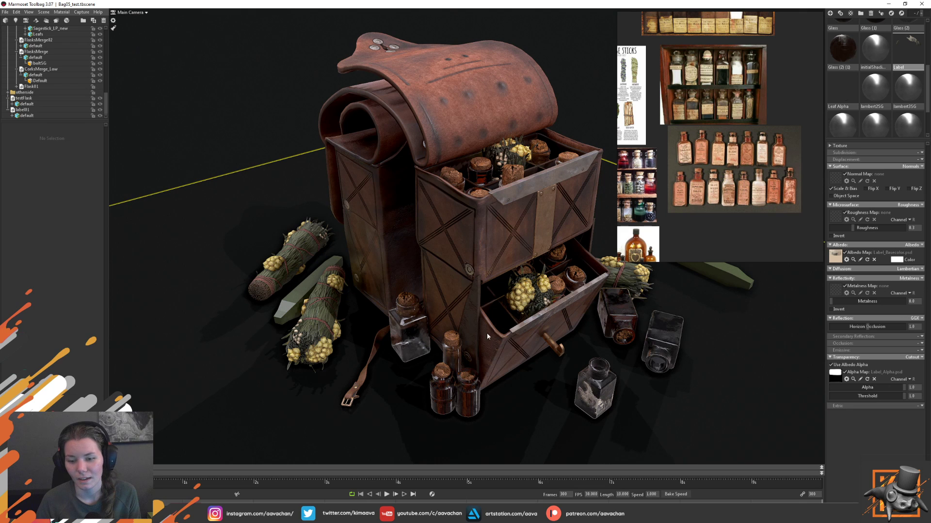
# - Duplicate testFlask with label01, lift the copy beside the box, and set cutout threshold 0.663
pyautogui.click(36, 99)
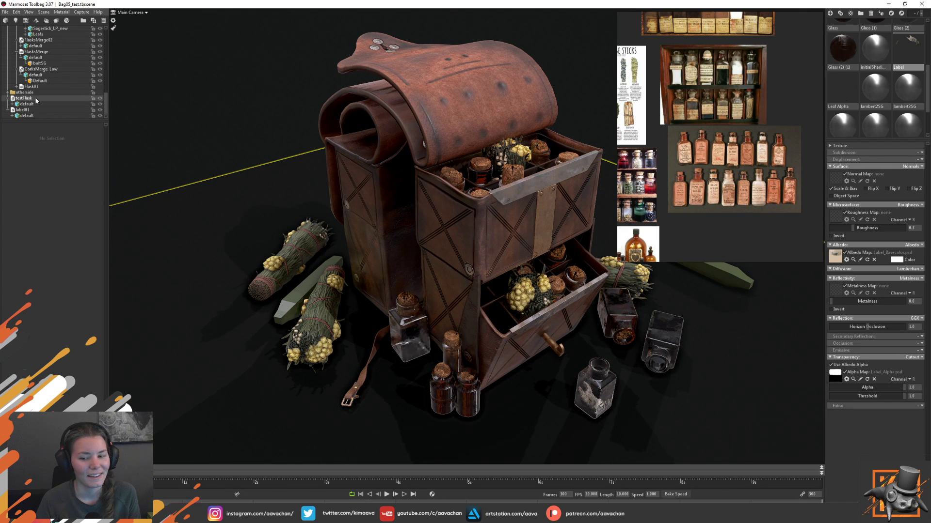
pyautogui.keyDown('ctrl'); pyautogui.click(30, 110); pyautogui.keyUp('ctrl')
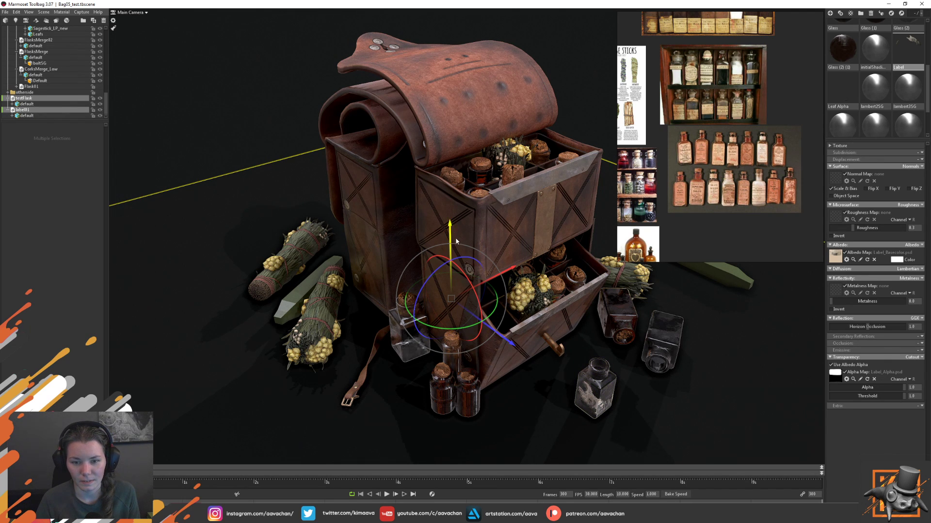
pyautogui.hotkey('ctrl', 'd')
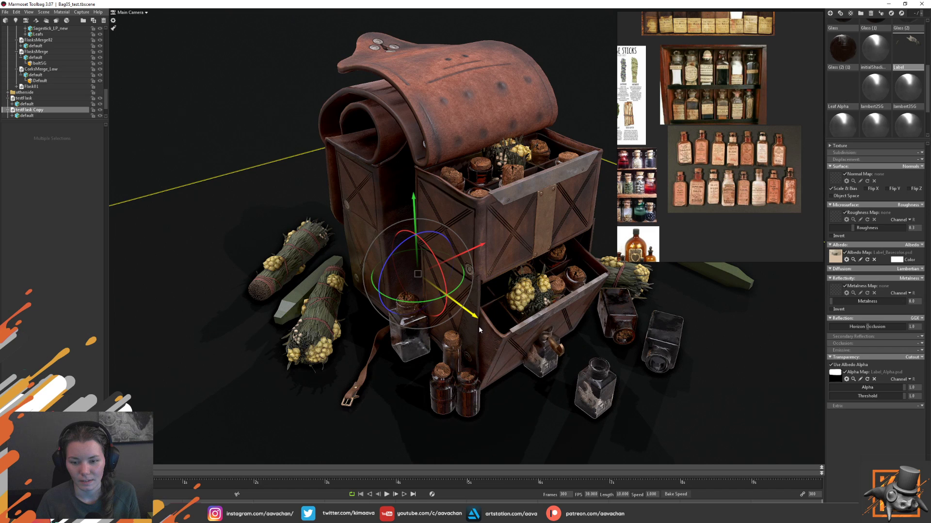
pyautogui.moveTo(478, 326); pyautogui.dragTo(494, 337)
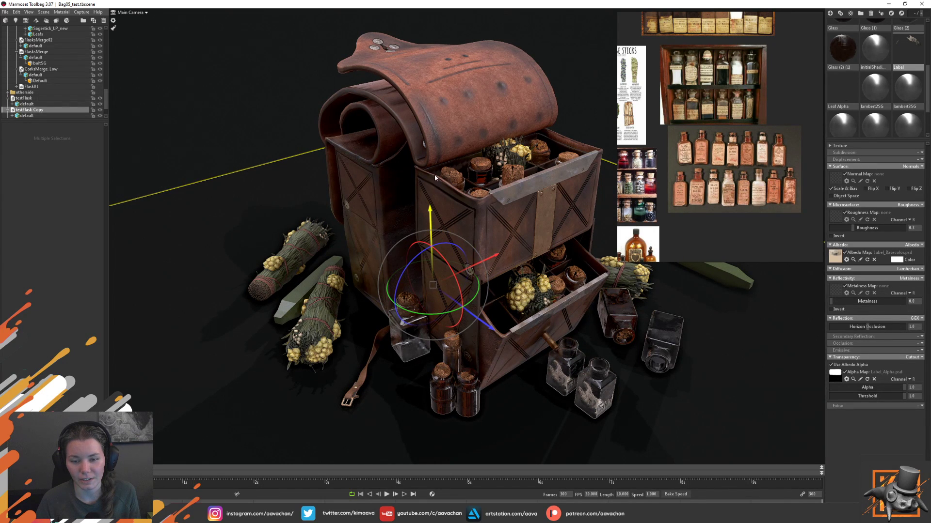
pyautogui.moveTo(435, 174); pyautogui.dragTo(450, 65)
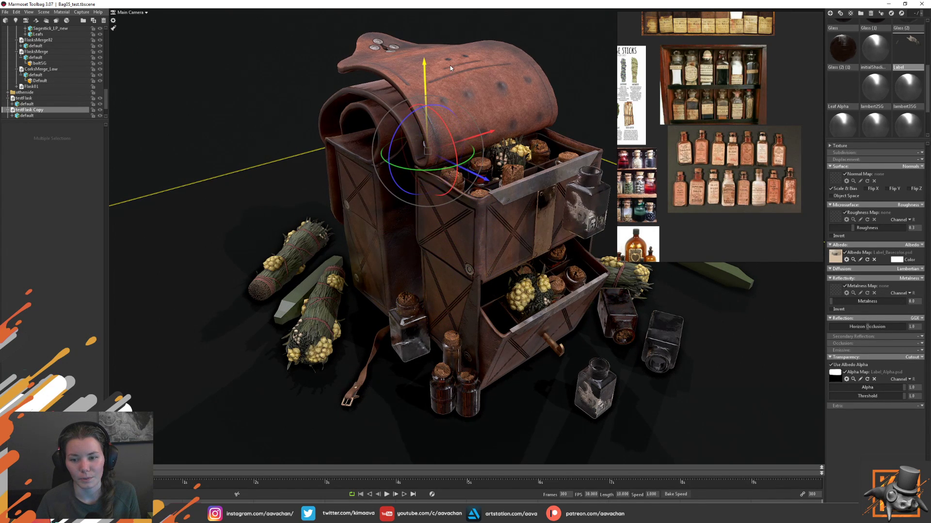
pyautogui.moveTo(479, 135); pyautogui.dragTo(339, 164)
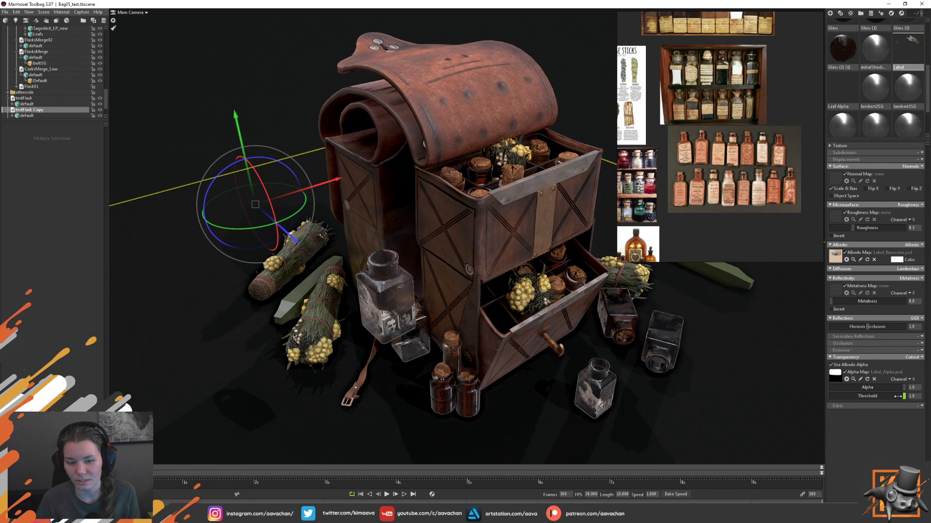
pyautogui.moveTo(897, 396)
pyautogui.mouseDown()
pyautogui.moveTo(875, 396)
pyautogui.moveTo(908, 401)
pyautogui.mouseUp()
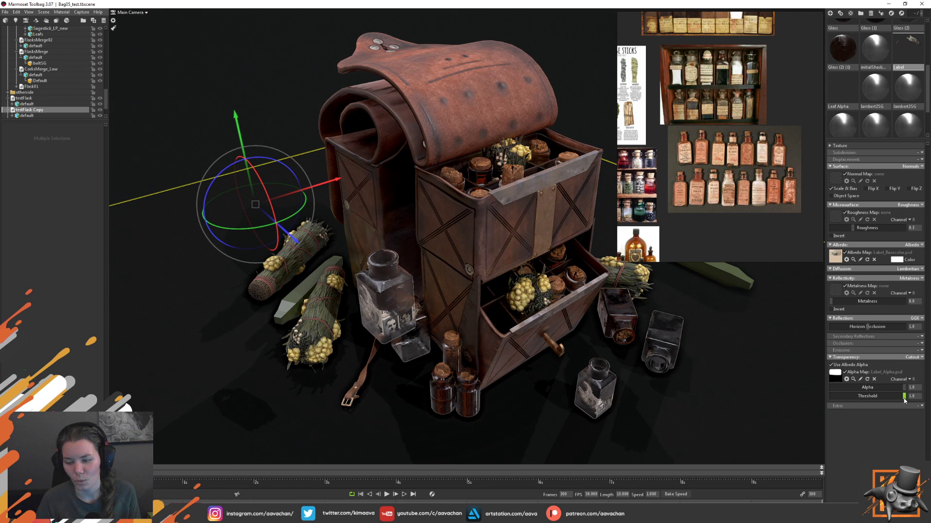
pyautogui.moveTo(902, 396); pyautogui.dragTo(878, 396)
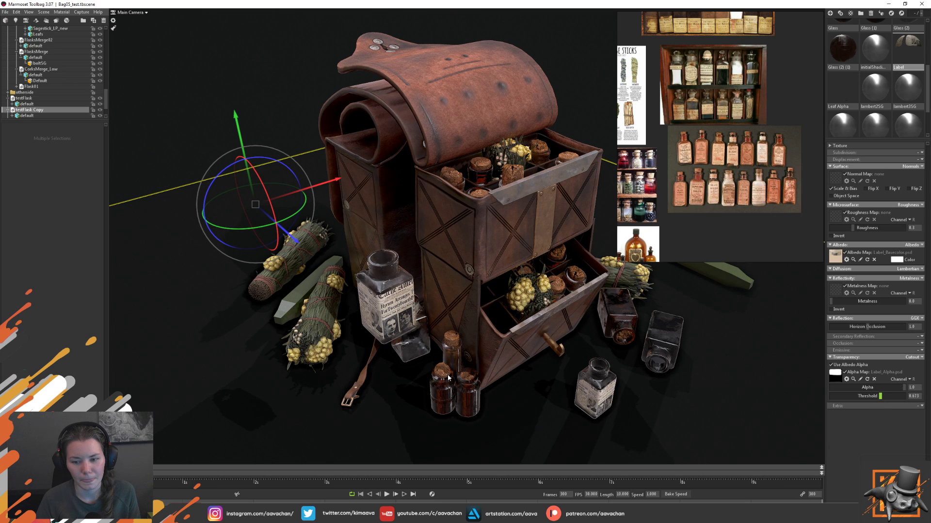
# - Reselect the copied flask and label, nudge it right and rotate it to face forward
pyautogui.keyDown('ctrl'); pyautogui.click(25, 99); pyautogui.keyUp('ctrl')
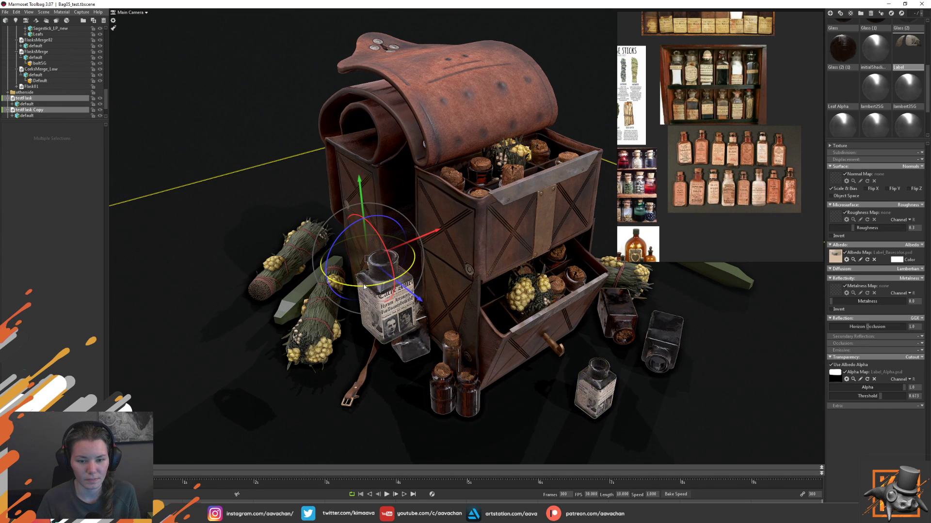
pyautogui.scroll(-2, 28, 80)
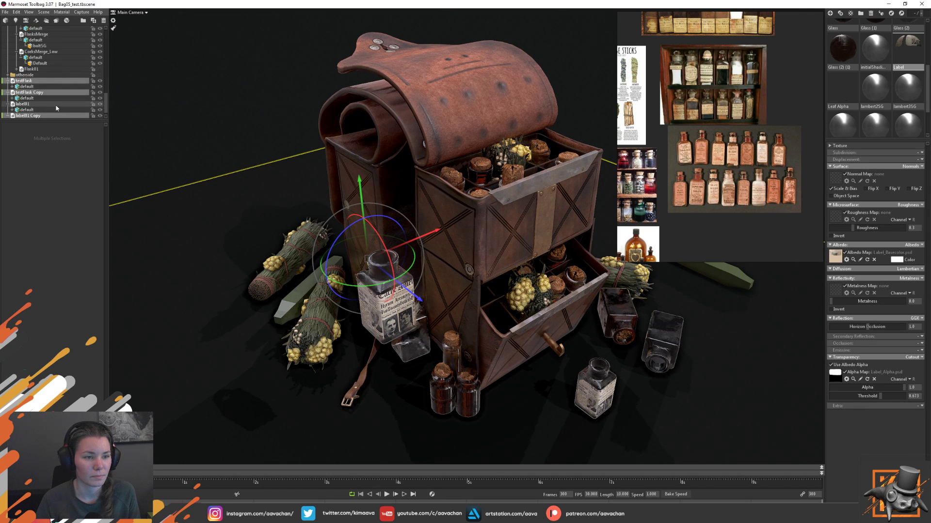
pyautogui.click(381, 315)
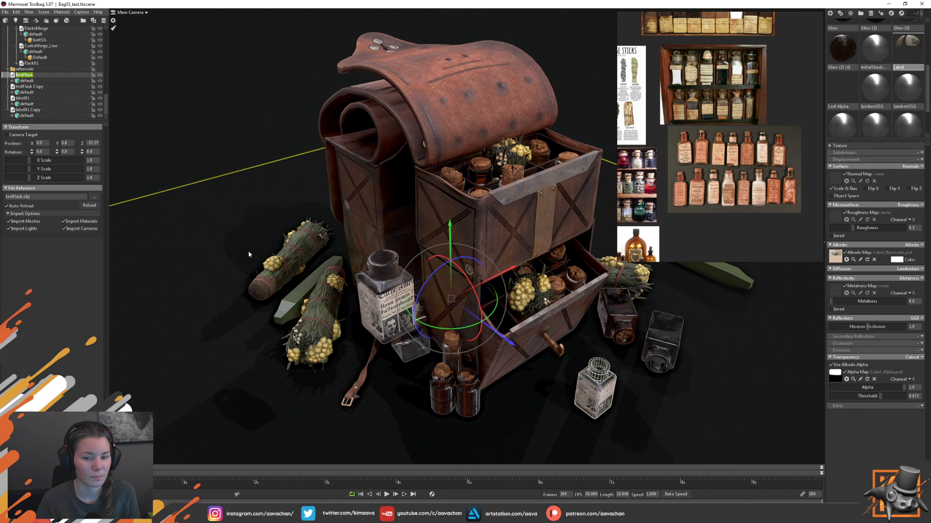
pyautogui.click(382, 316)
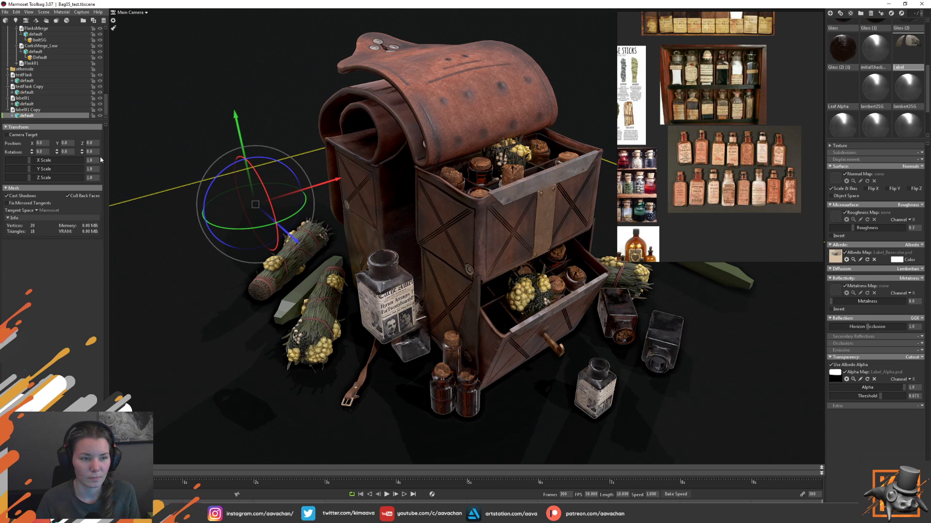
pyautogui.click(34, 87)
pyautogui.keyDown('ctrl'); pyautogui.click(29, 109); pyautogui.keyUp('ctrl')
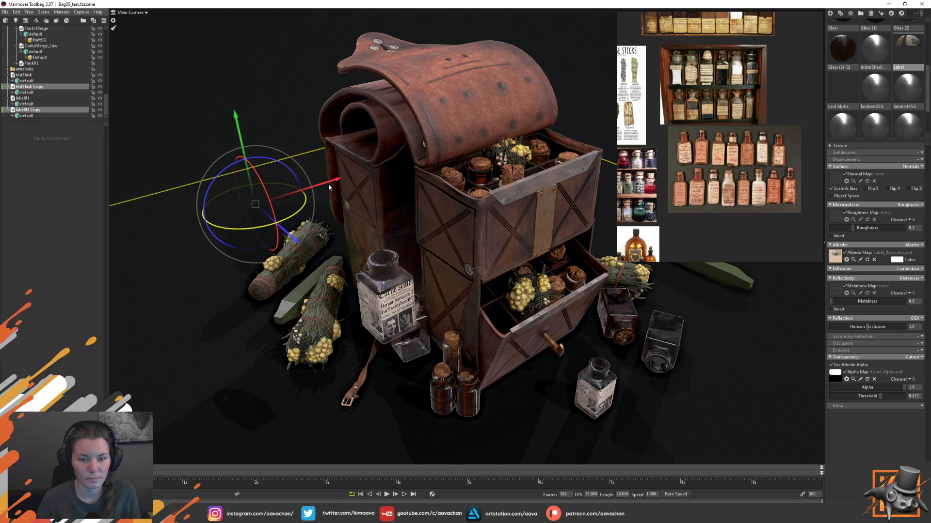
pyautogui.moveTo(336, 183); pyautogui.dragTo(342, 179)
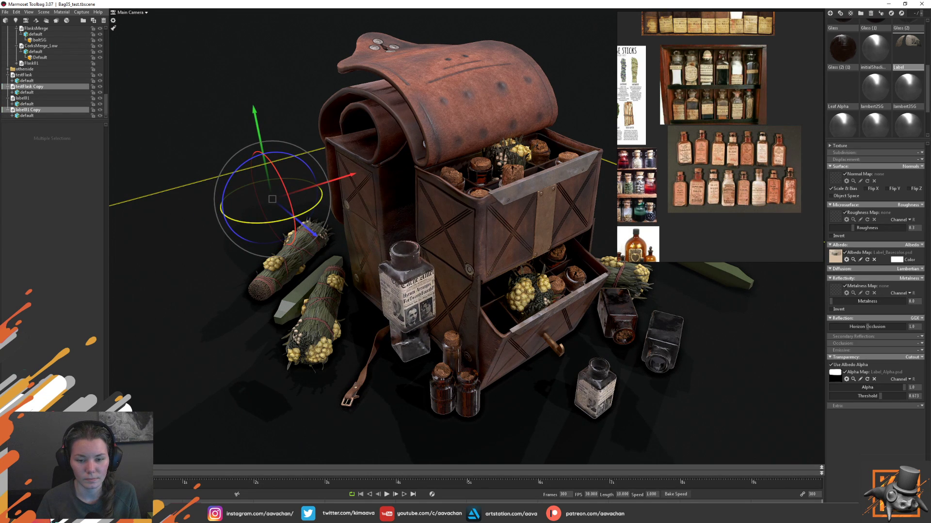
pyautogui.moveTo(274, 220); pyautogui.dragTo(321, 206)
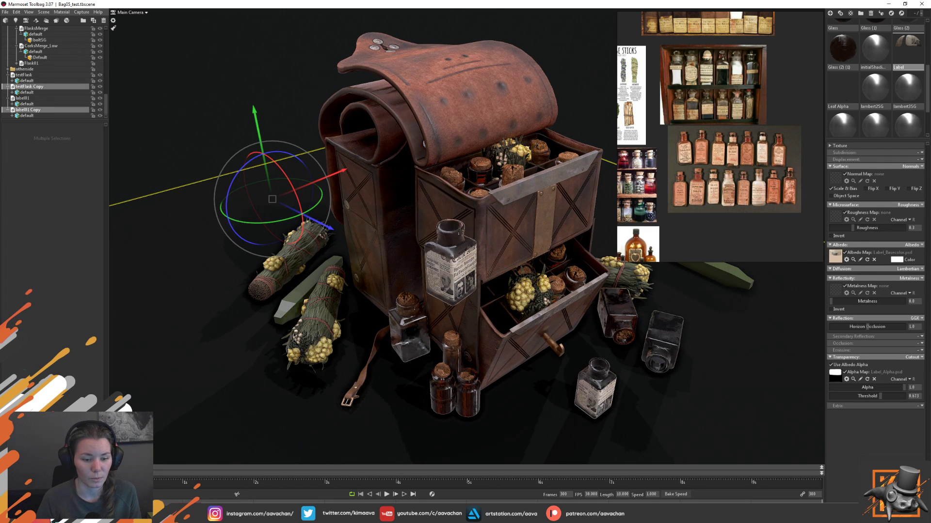
pyautogui.hotkey('alt', 'Tab')
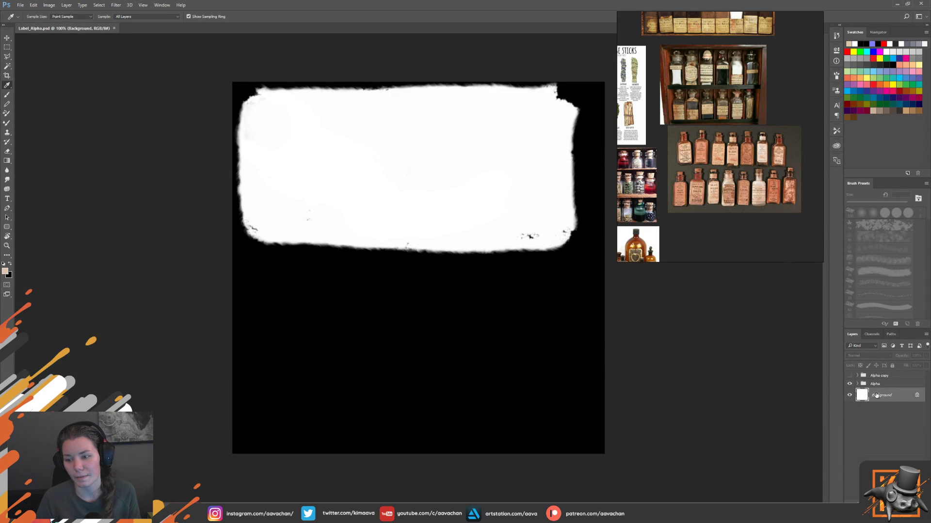
# - Duplicate the Layer 2 copy 5 label shape, hide the old one, and transform the copy narrower
pyautogui.click(861, 384)
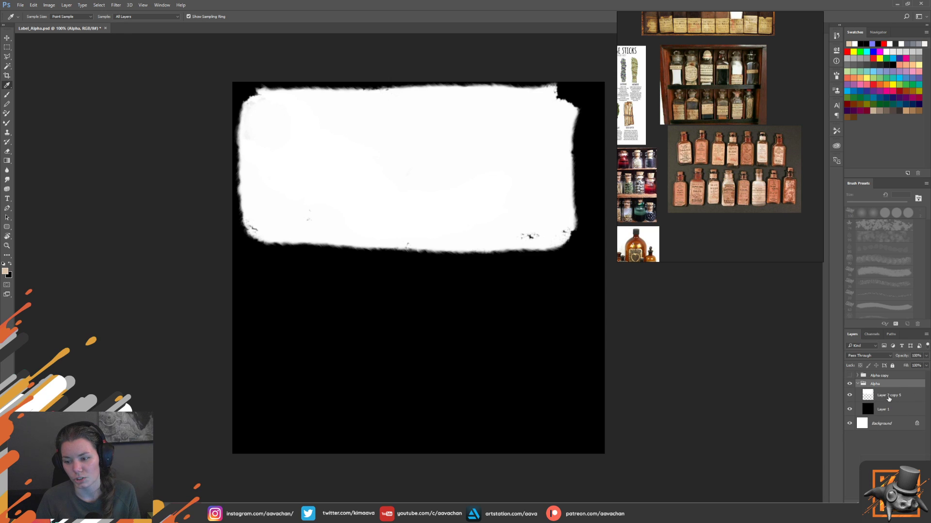
pyautogui.click(889, 397)
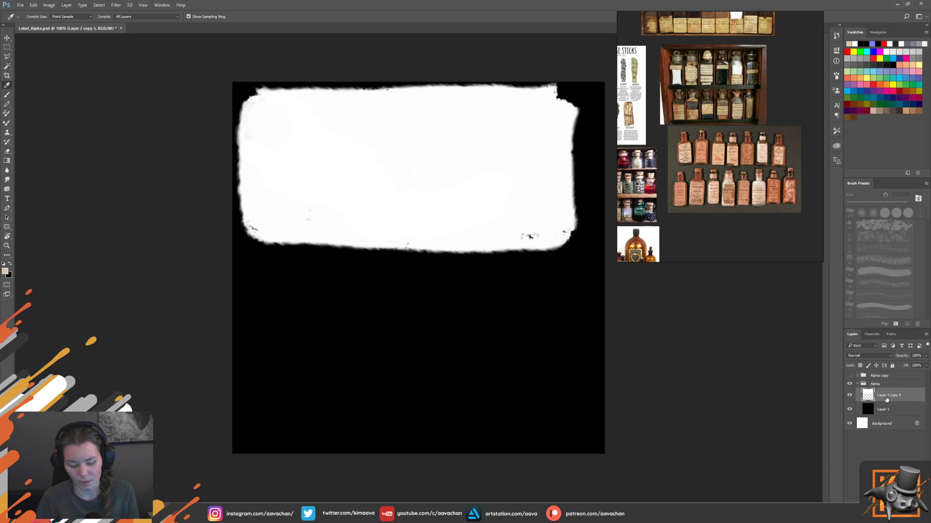
pyautogui.hotkey('ctrl', 'j')
pyautogui.click(850, 409)
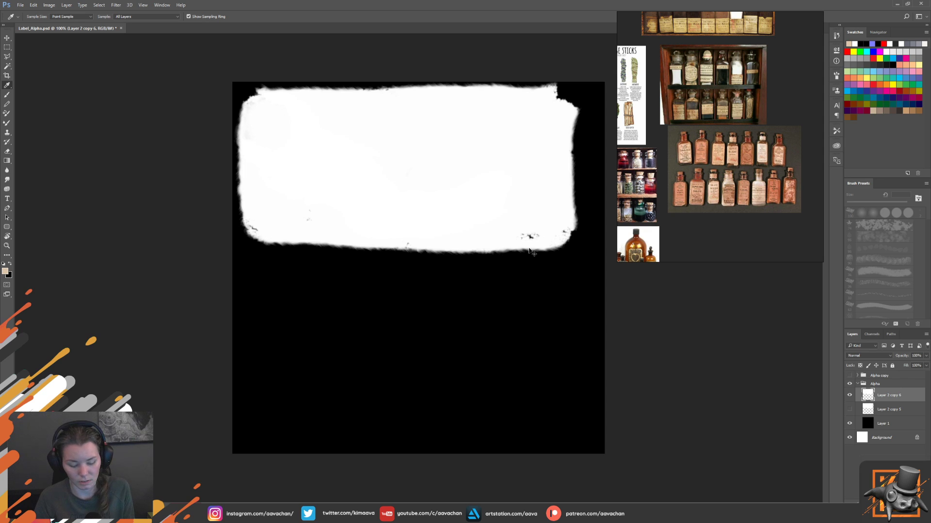
pyautogui.hotkey('ctrl', 't')
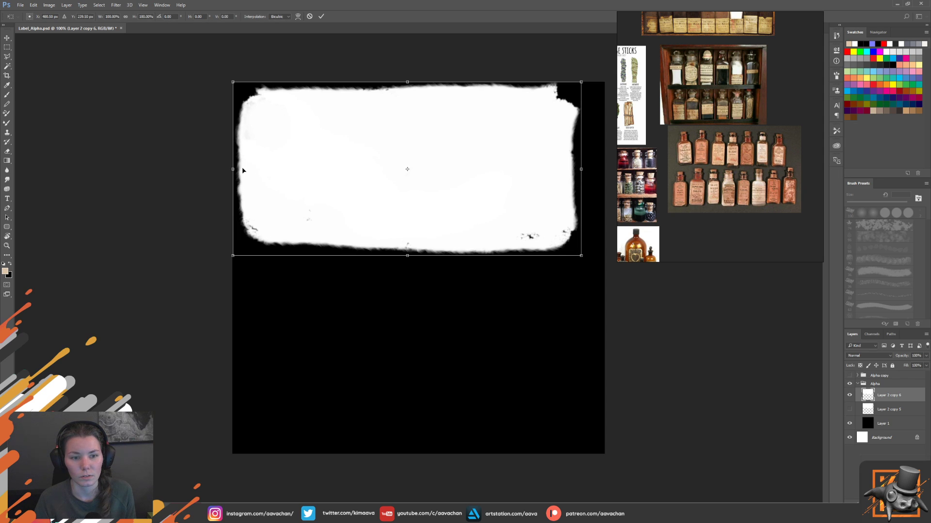
pyautogui.moveTo(233, 169); pyautogui.dragTo(285, 170)
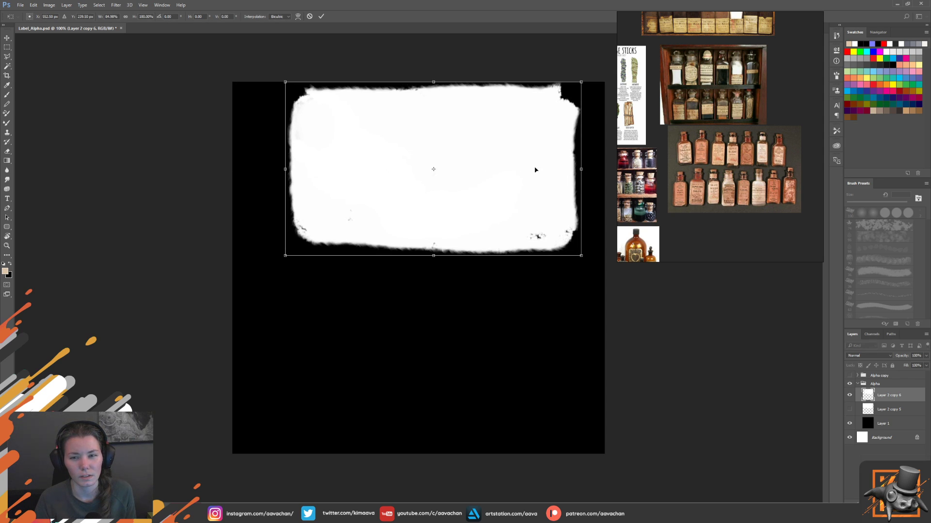
pyautogui.moveTo(580, 169); pyautogui.dragTo(565, 169)
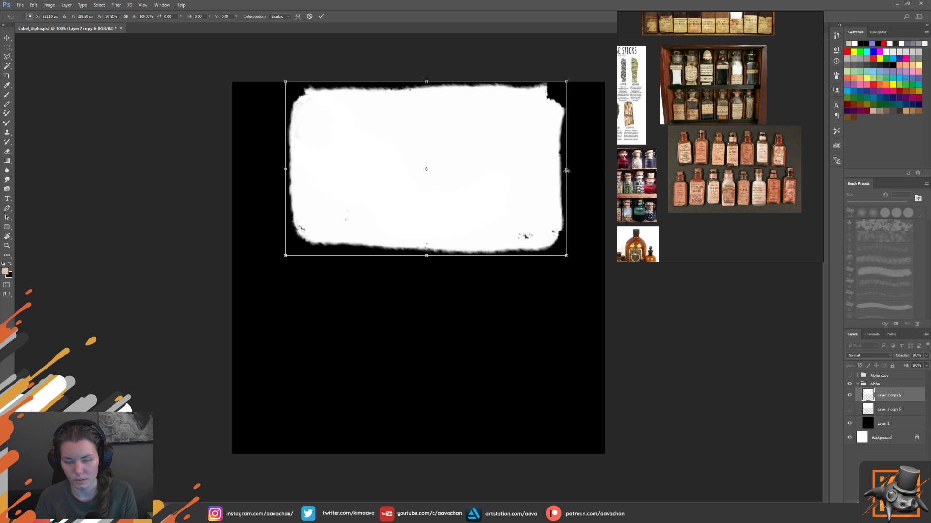
pyautogui.press('Return')
pyautogui.press('i')
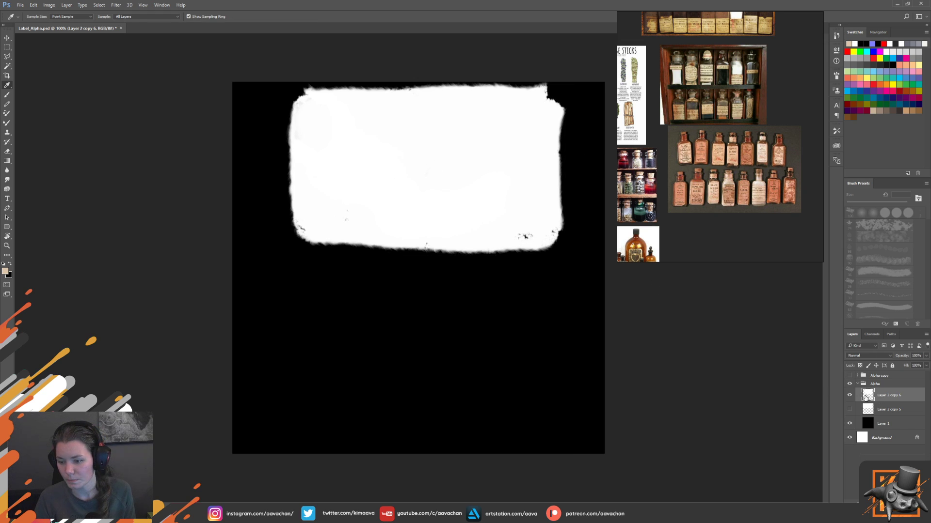
# - Add a clipped Levels adjustment to the label, test its sliders, then delete it
pyautogui.click(891, 504)
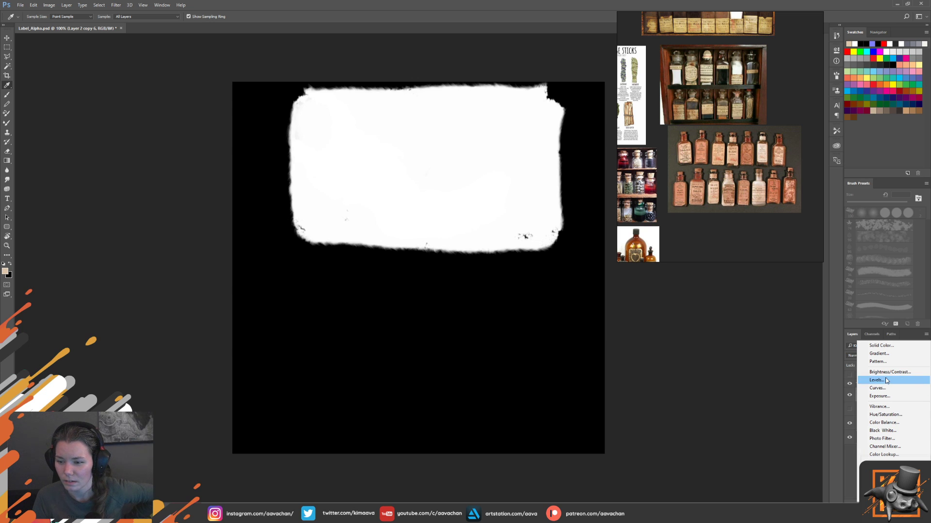
pyautogui.click(876, 380)
pyautogui.rightClick(887, 395)
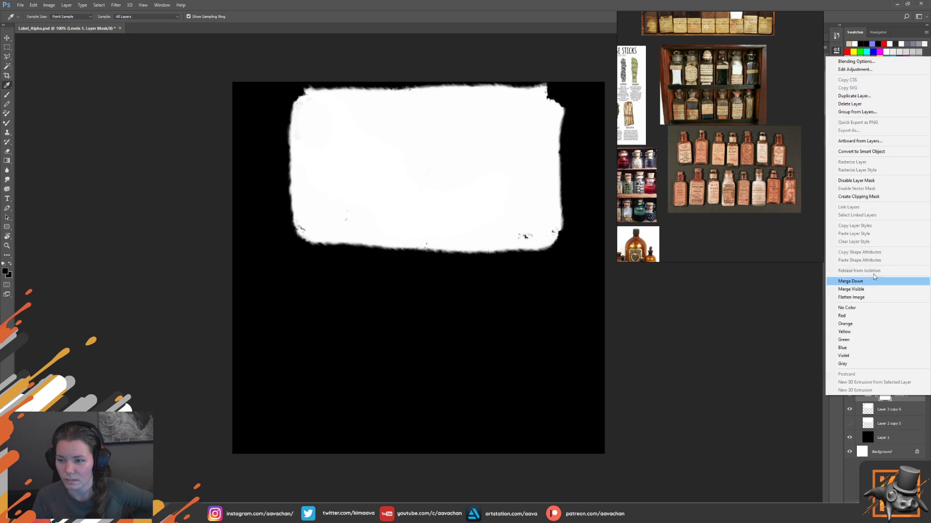
pyautogui.click(862, 197)
pyautogui.moveTo(794, 65); pyautogui.dragTo(803, 285)
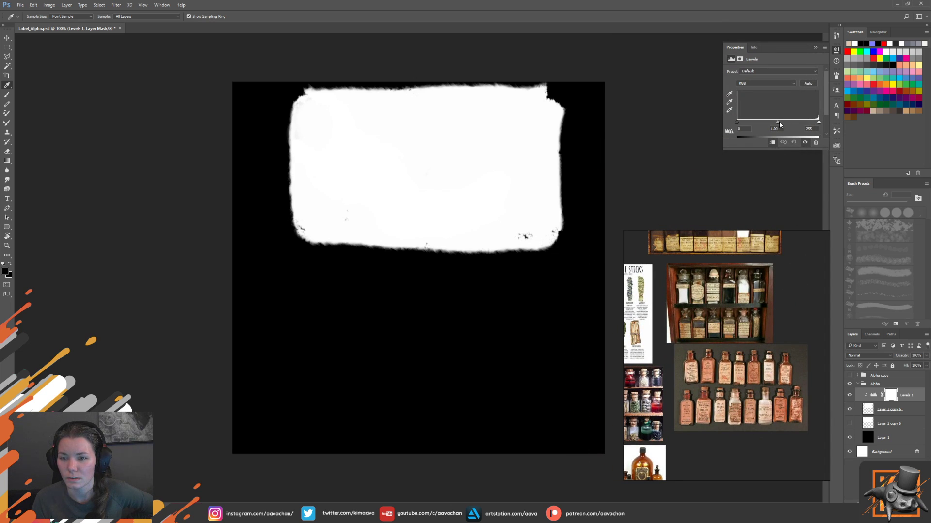
pyautogui.moveTo(802, 124)
pyautogui.mouseDown()
pyautogui.moveTo(770, 125)
pyautogui.moveTo(793, 122)
pyautogui.mouseUp()
pyautogui.moveTo(737, 125); pyautogui.dragTo(775, 125)
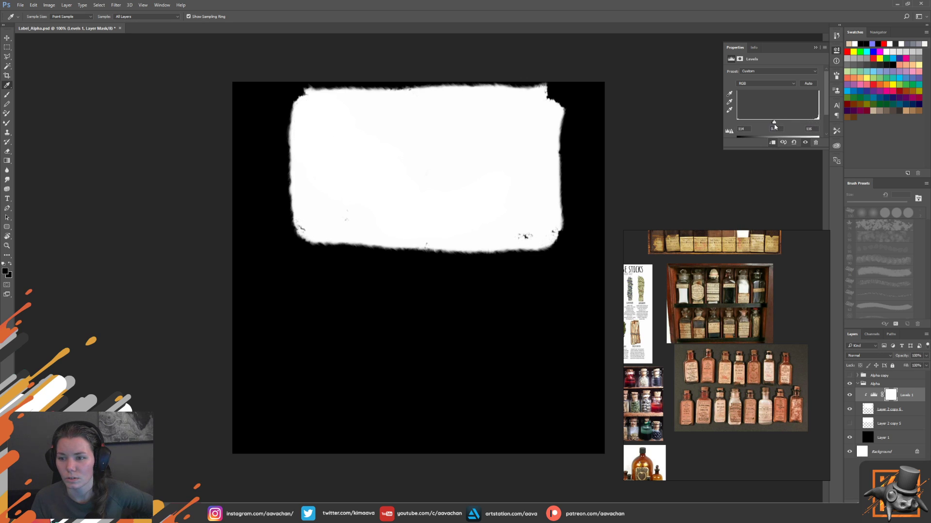
pyautogui.press('Delete')
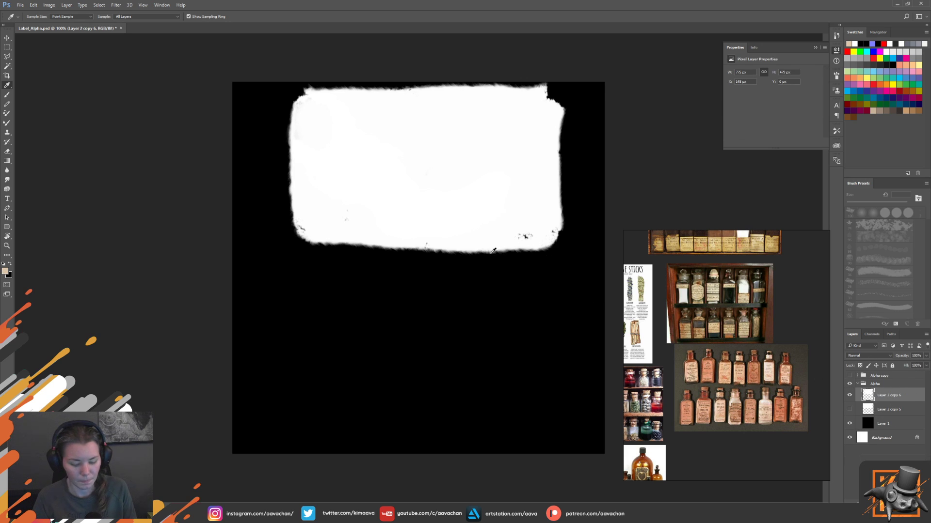
# - Paint ragged black wear along the label's left and right edges with a size-175 brush
pyautogui.press('b')
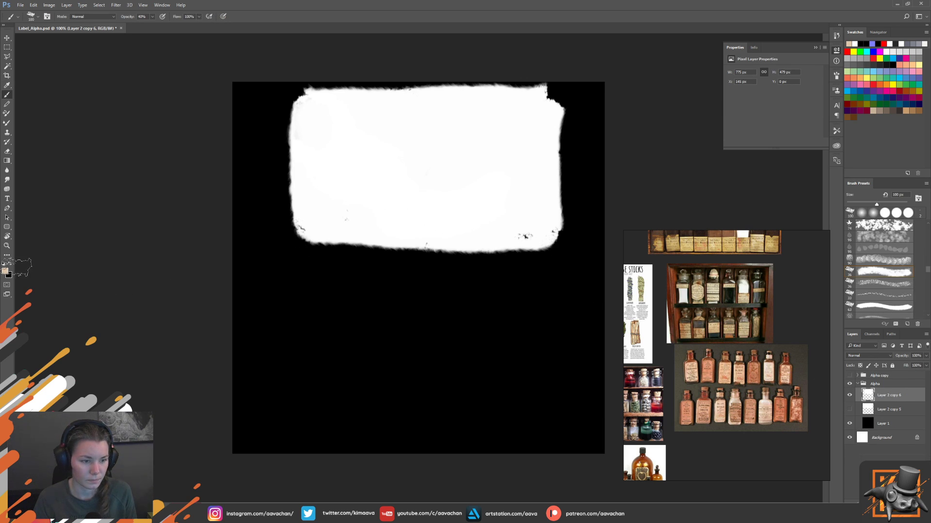
pyautogui.press('x')
pyautogui.press(']')
pyautogui.press(']')
pyautogui.press(']')
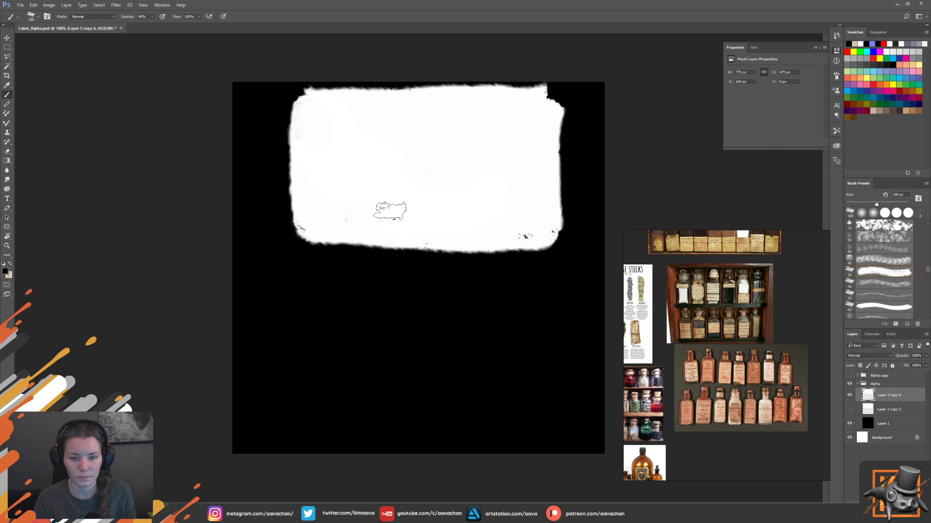
pyautogui.click(298, 224)
pyautogui.moveTo(299, 224)
pyautogui.mouseDown()
pyautogui.moveTo(264, 200)
pyautogui.moveTo(262, 125)
pyautogui.moveTo(275, 98)
pyautogui.mouseUp()
pyautogui.moveTo(540, 239)
pyautogui.mouseDown()
pyautogui.moveTo(588, 207)
pyautogui.moveTo(566, 92)
pyautogui.moveTo(530, 266)
pyautogui.moveTo(561, 266)
pyautogui.mouseUp()
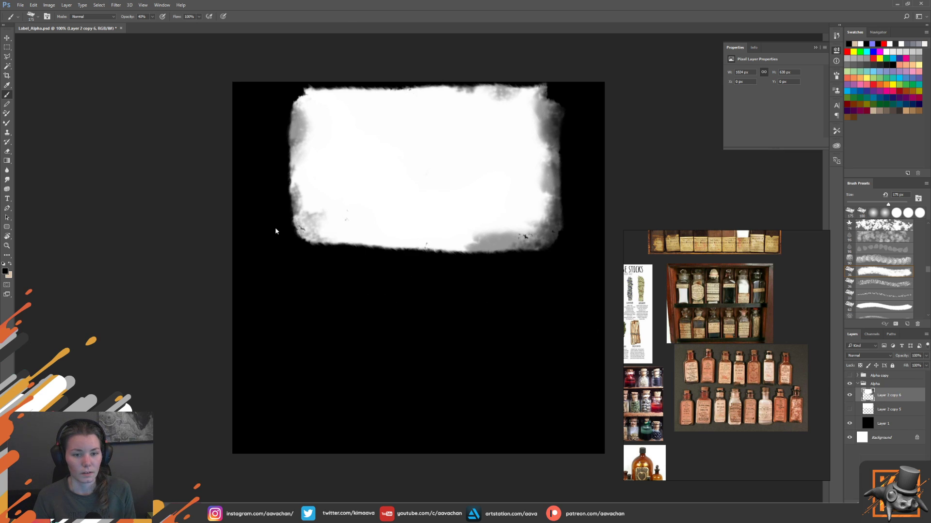
# - Save the mask over the existing Label_Alpha.psd, accepting the format options
pyautogui.hotkey('ctrl', 'shift', 's')
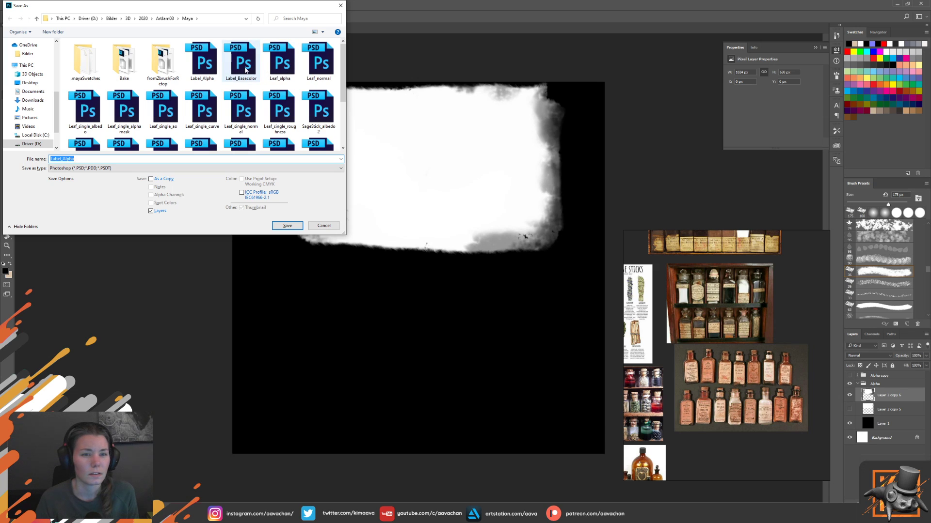
pyautogui.click(202, 63)
pyautogui.click(287, 226)
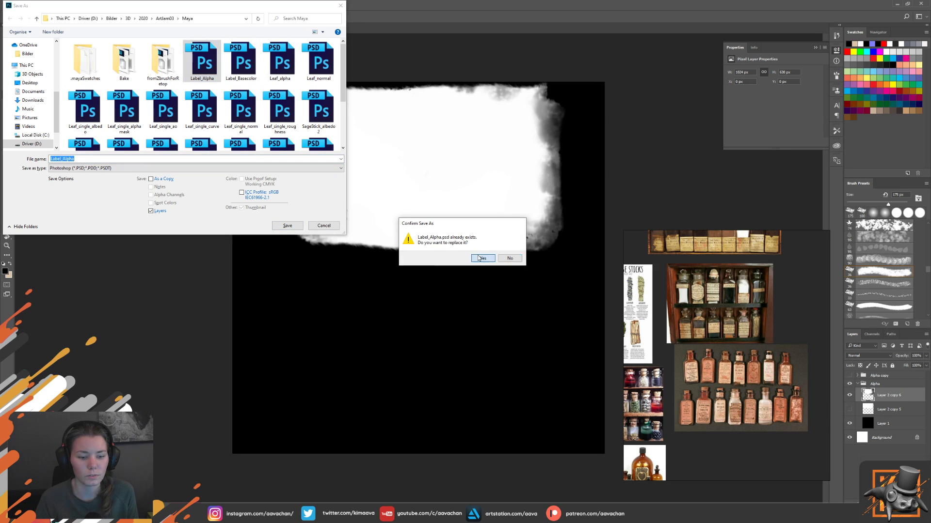
pyautogui.click(479, 258)
pyautogui.click(274, 130)
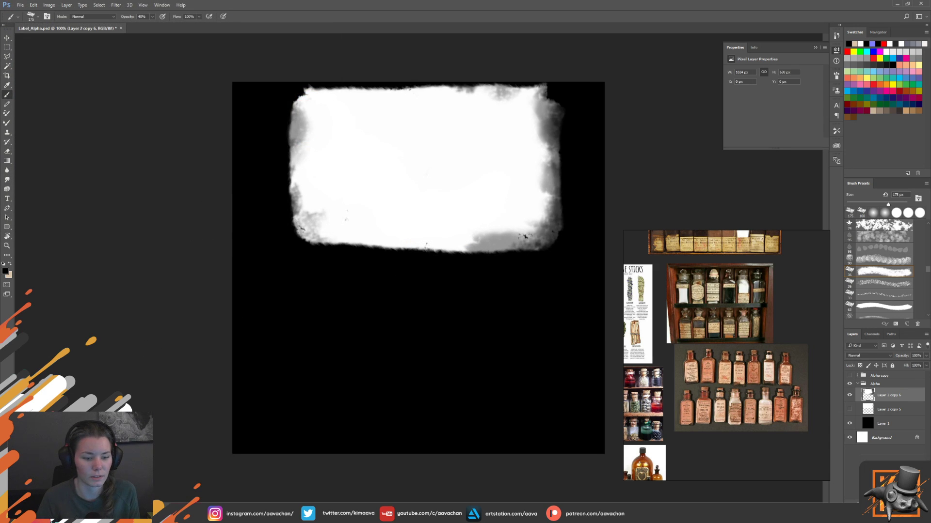
pyautogui.hotkey('alt', 'Tab')
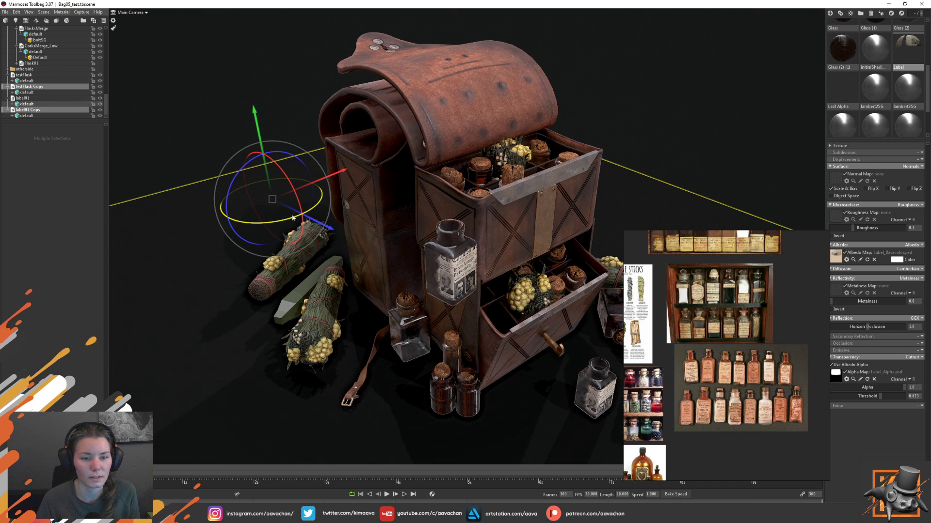
# - Rotate and move the flask copy around the bag, then undo back to its spot beside the drawer
pyautogui.moveTo(300, 219); pyautogui.dragTo(242, 223)
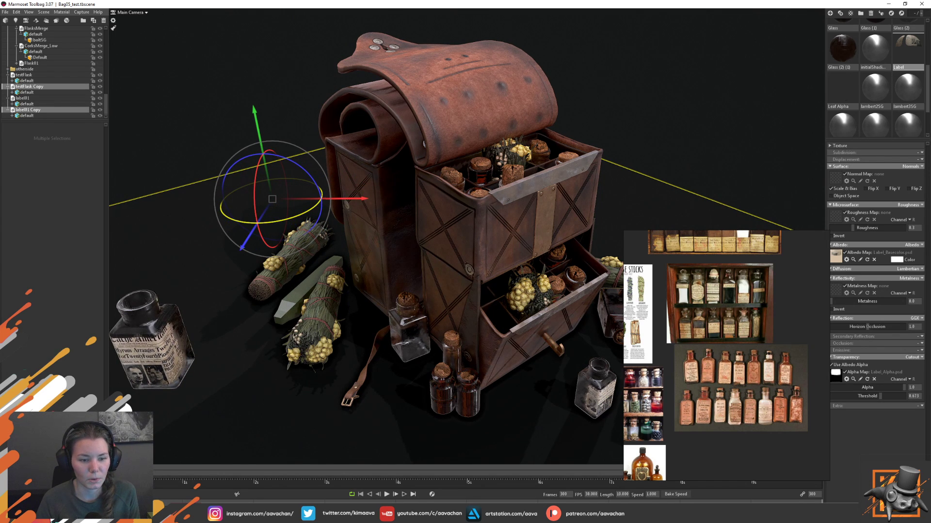
pyautogui.moveTo(242, 223); pyautogui.dragTo(310, 221)
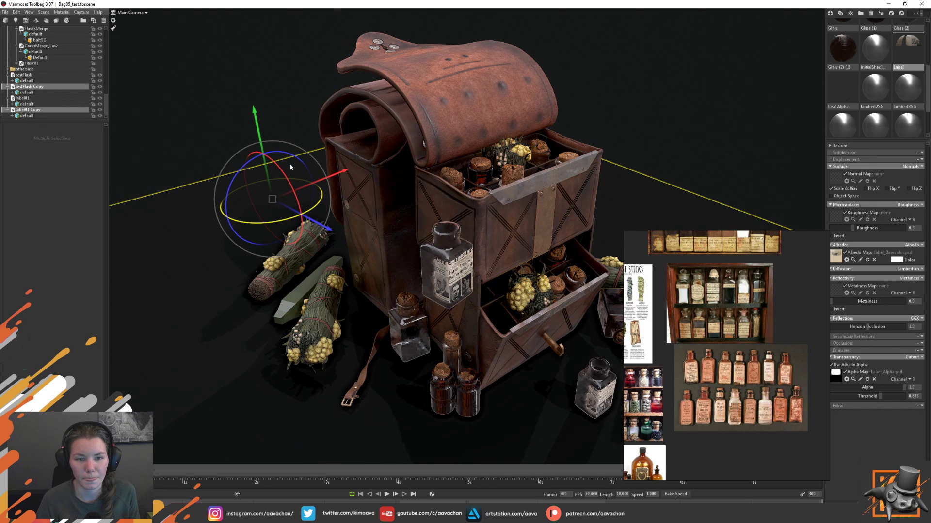
pyautogui.moveTo(254, 145)
pyautogui.mouseDown()
pyautogui.moveTo(268, 248)
pyautogui.moveTo(270, 186)
pyautogui.mouseUp()
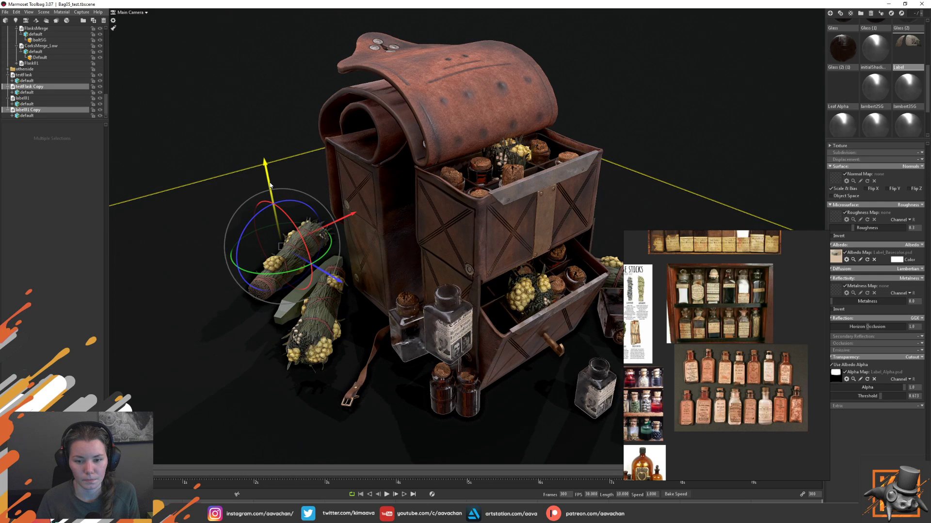
pyautogui.moveTo(265, 144); pyautogui.dragTo(257, 113)
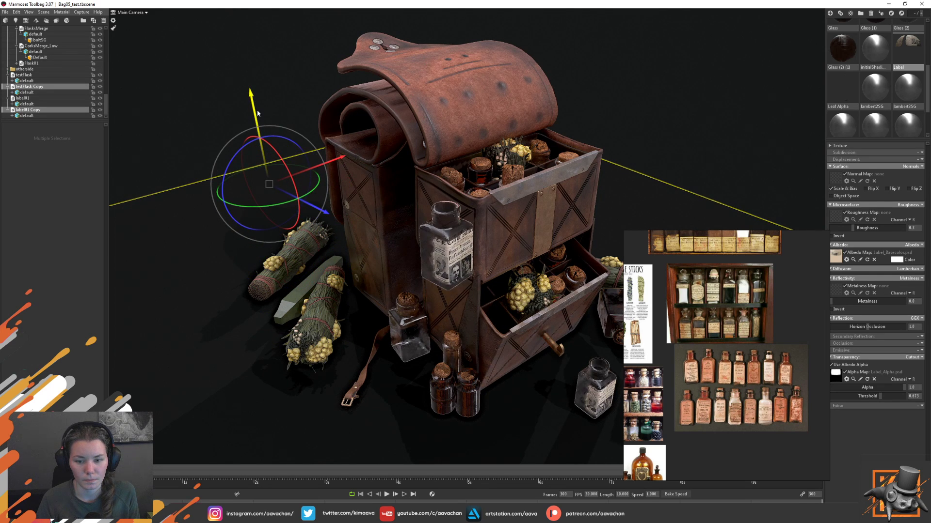
pyautogui.hotkey('ctrl', 'z')
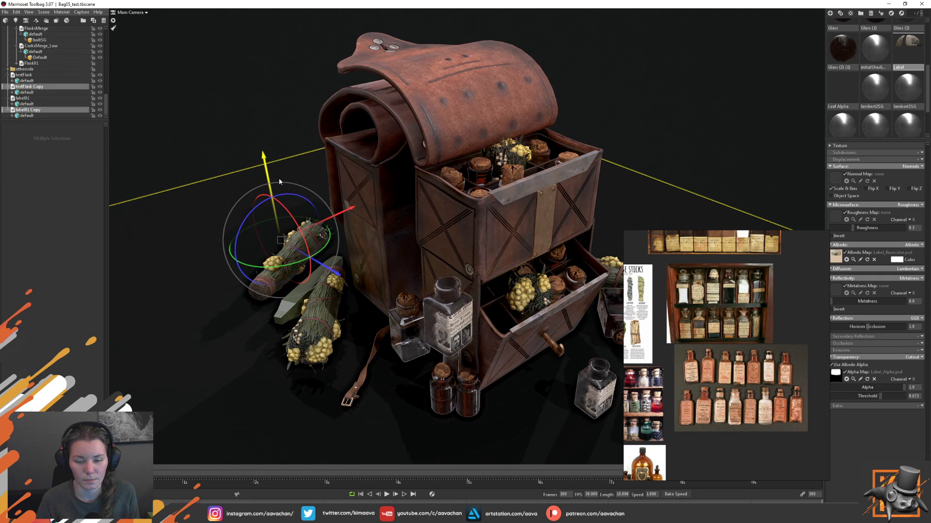
pyautogui.hotkey('ctrl', 'z')
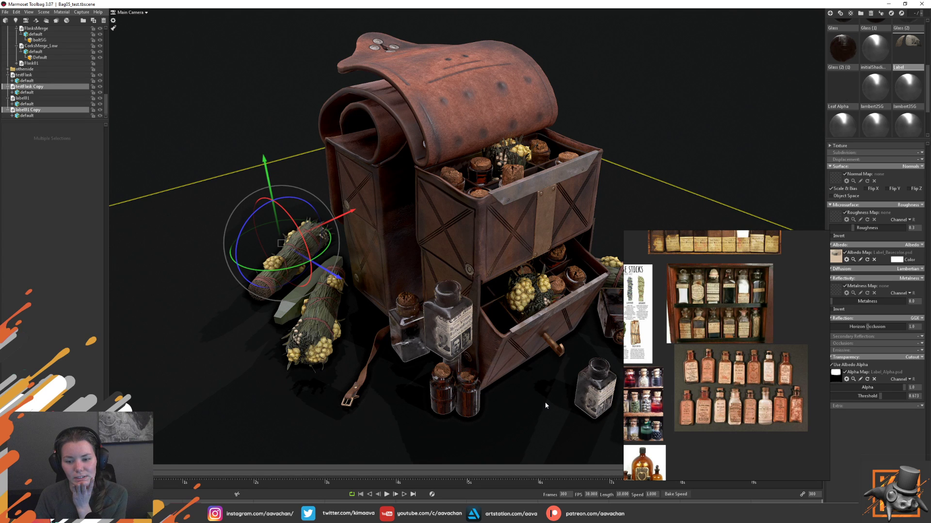
pyautogui.scroll(3, 734, 389)
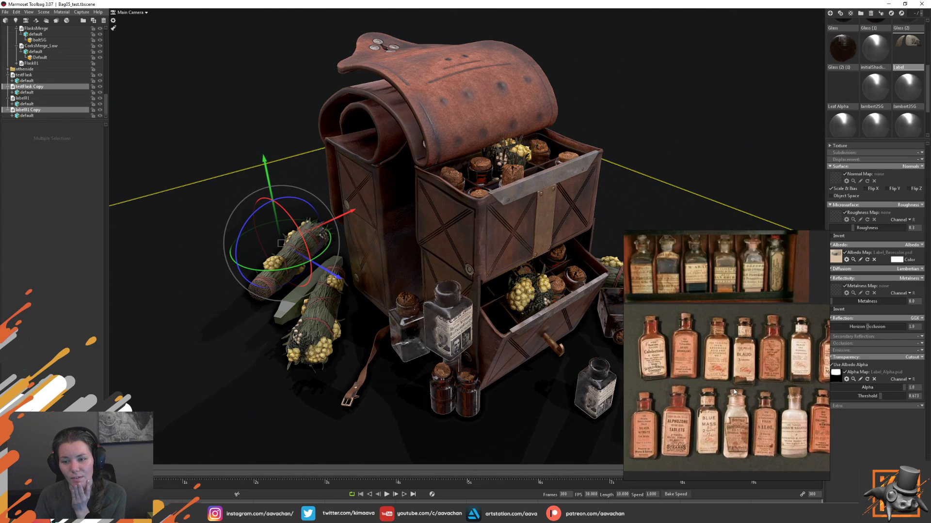
pyautogui.scroll(2, 696, 337)
pyautogui.scroll(2, 701, 347)
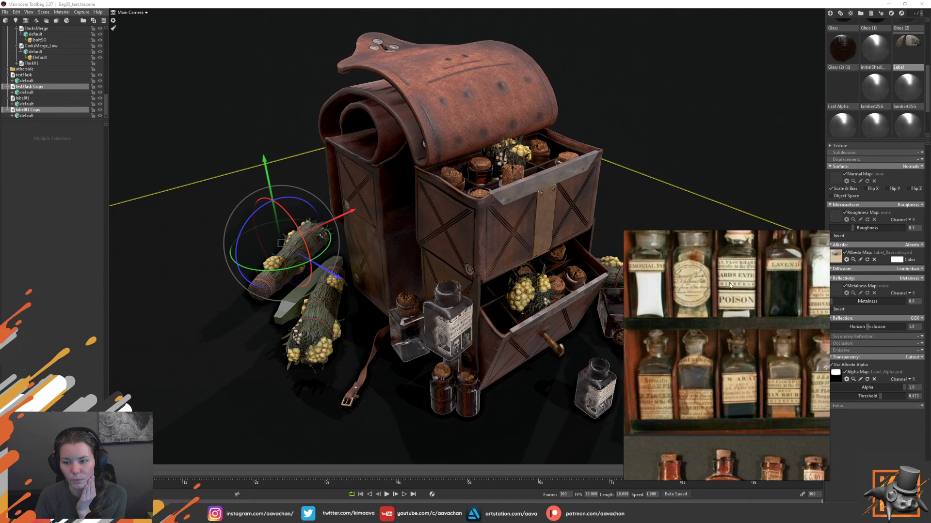
pyautogui.scroll(-3, 776, 367)
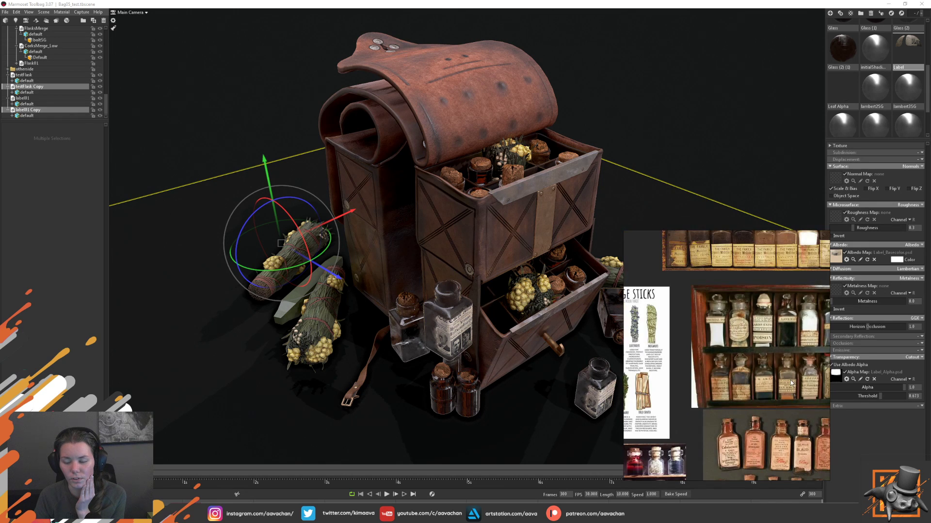
pyautogui.scroll(1, 722, 361)
pyautogui.scroll(1, 746, 366)
pyautogui.scroll(1, 774, 371)
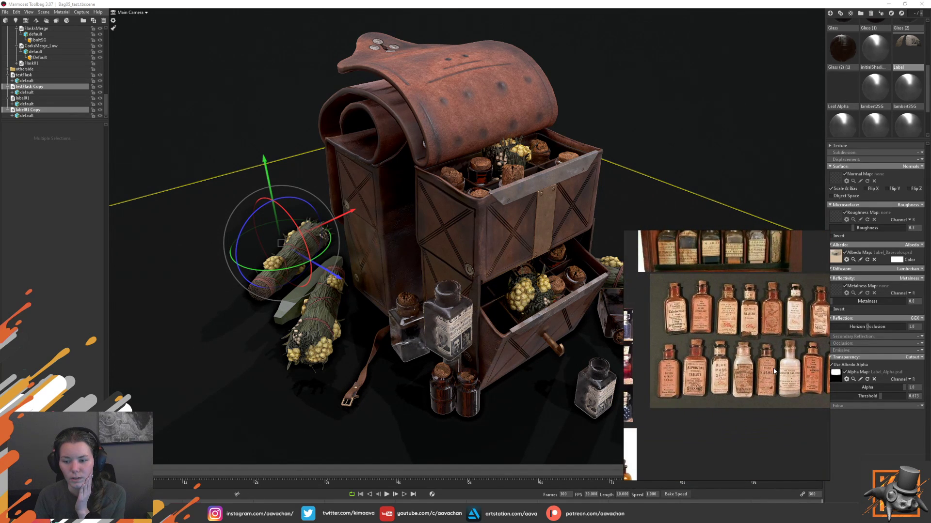
pyautogui.scroll(2, 766, 364)
pyautogui.scroll(-1, 753, 351)
pyautogui.scroll(-1, 744, 341)
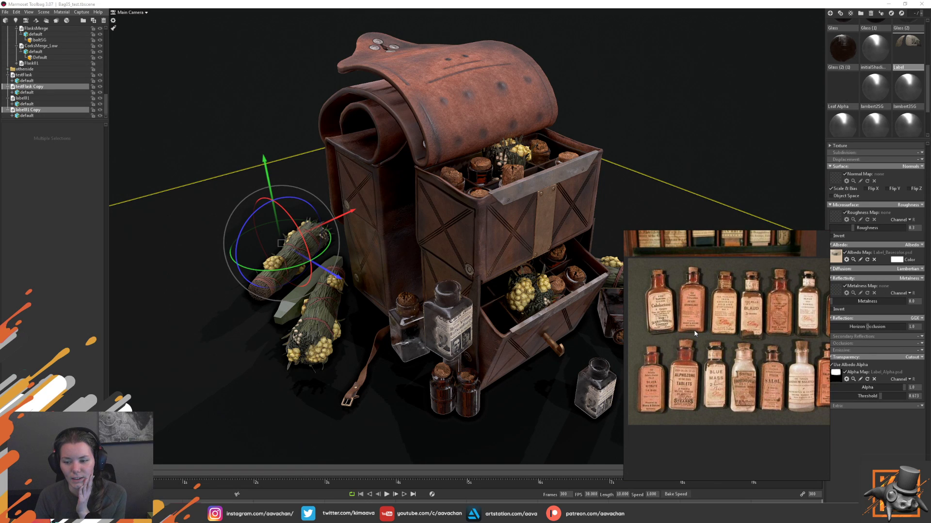
pyautogui.scroll(-3, 694, 330)
pyautogui.moveTo(708, 325)
pyautogui.mouseDown(button='middle')
pyautogui.moveTo(771, 319)
pyautogui.moveTo(693, 338)
pyautogui.moveTo(693, 422)
pyautogui.moveTo(673, 458)
pyautogui.mouseUp(button='middle')
pyautogui.scroll(3, 694, 338)
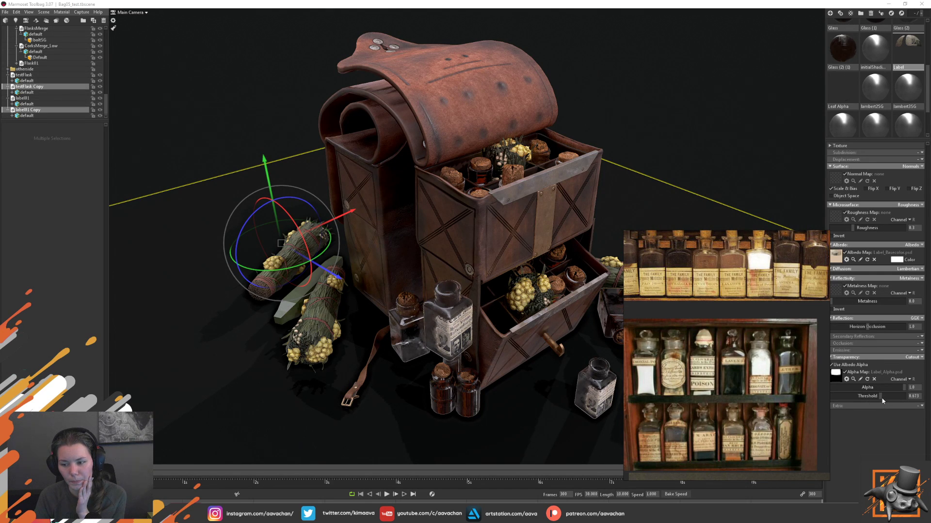
# - Test the Label cutout threshold at lower values, finally leaving it at 1.0
pyautogui.moveTo(882, 401)
pyautogui.mouseDown()
pyautogui.moveTo(914, 398)
pyautogui.moveTo(862, 402)
pyautogui.mouseUp()
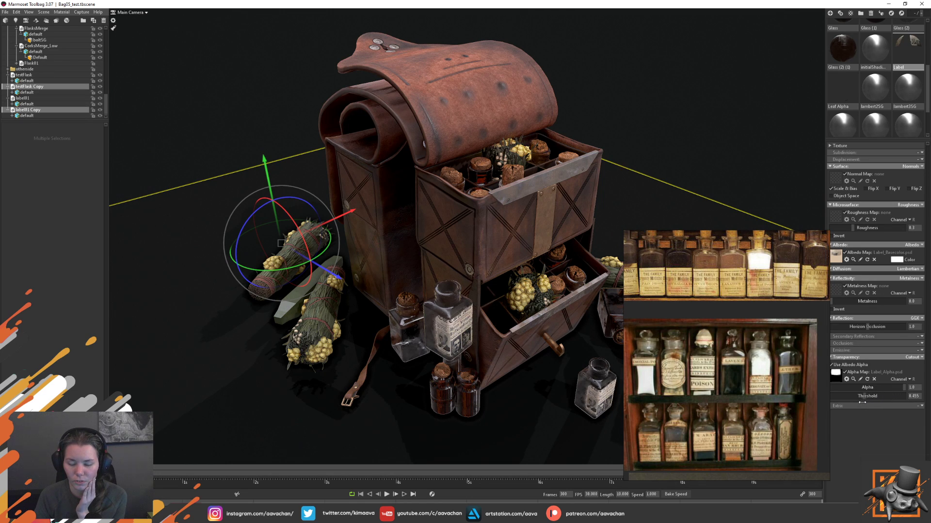
pyautogui.scroll(2, 411, 372)
pyautogui.scroll(2, 411, 372)
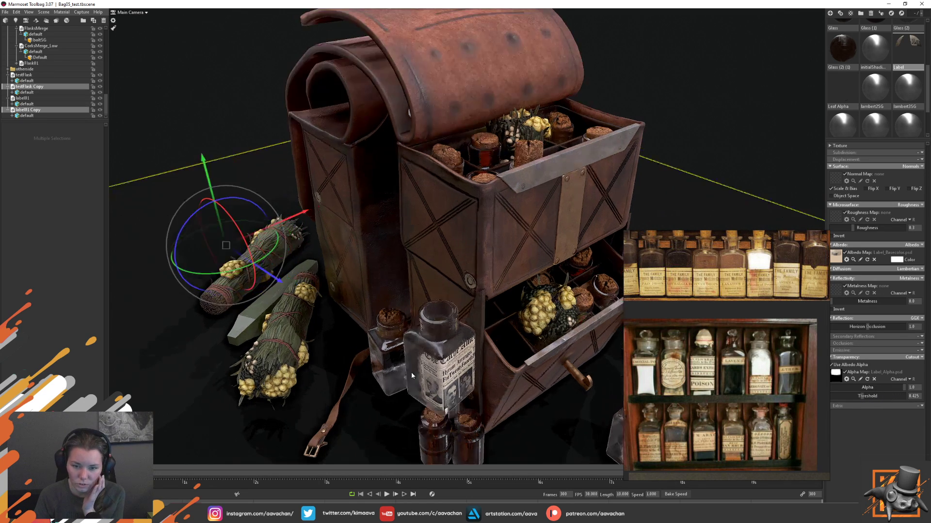
pyautogui.scroll(2, 411, 372)
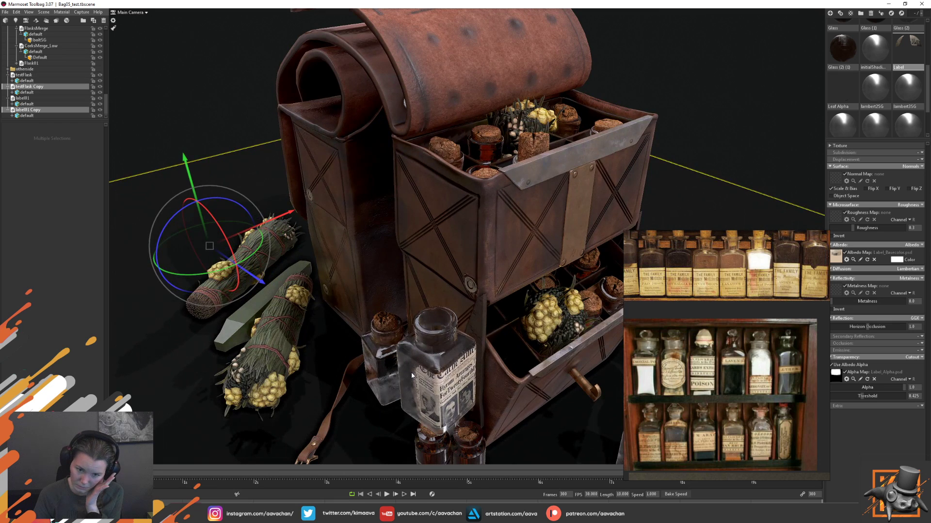
pyautogui.click(446, 374)
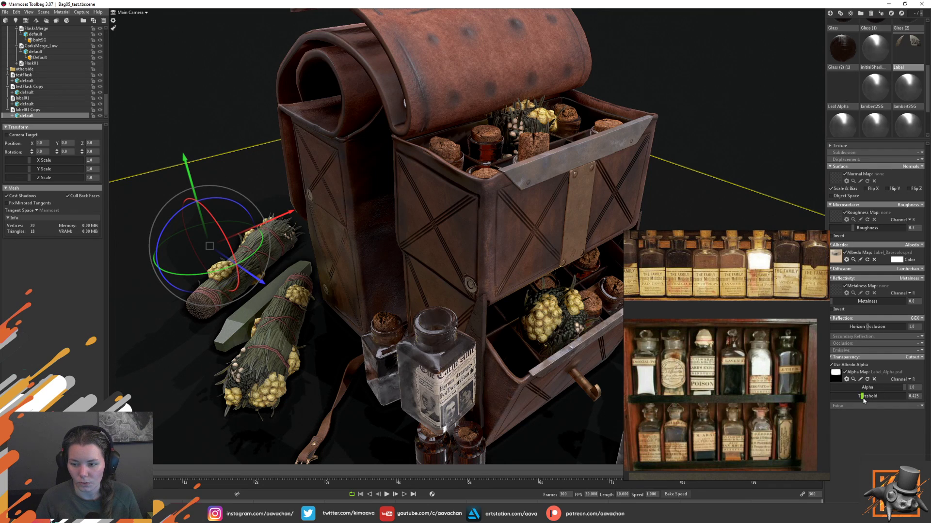
pyautogui.moveTo(862, 396); pyautogui.dragTo(909, 399)
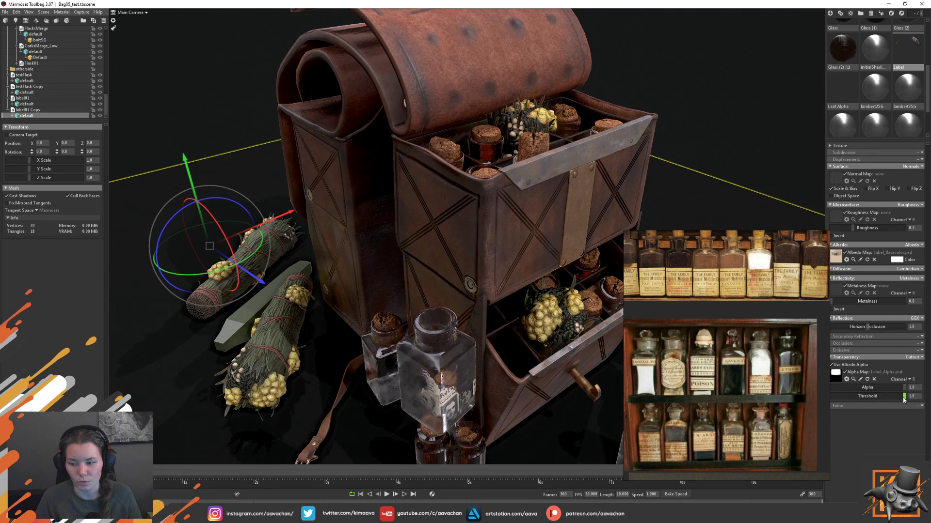
pyautogui.moveTo(904, 396); pyautogui.dragTo(846, 397)
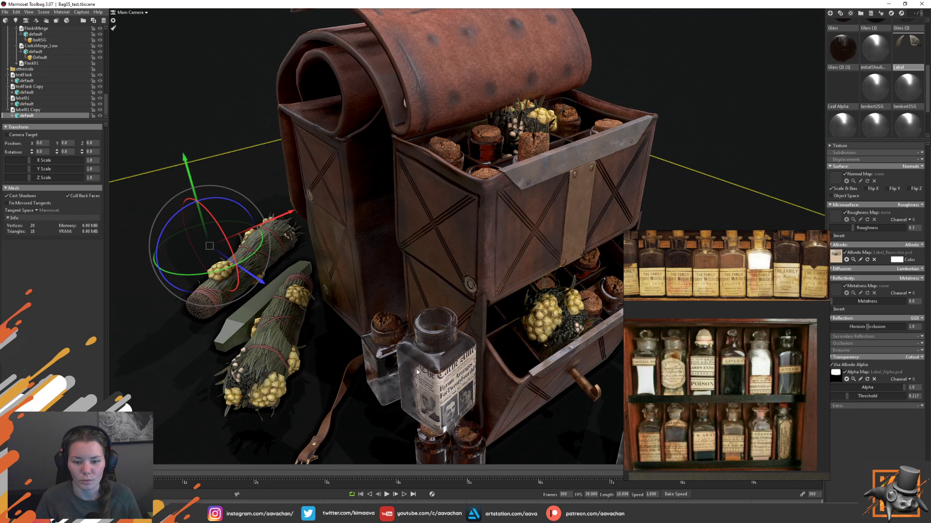
pyautogui.moveTo(849, 396); pyautogui.dragTo(921, 397)
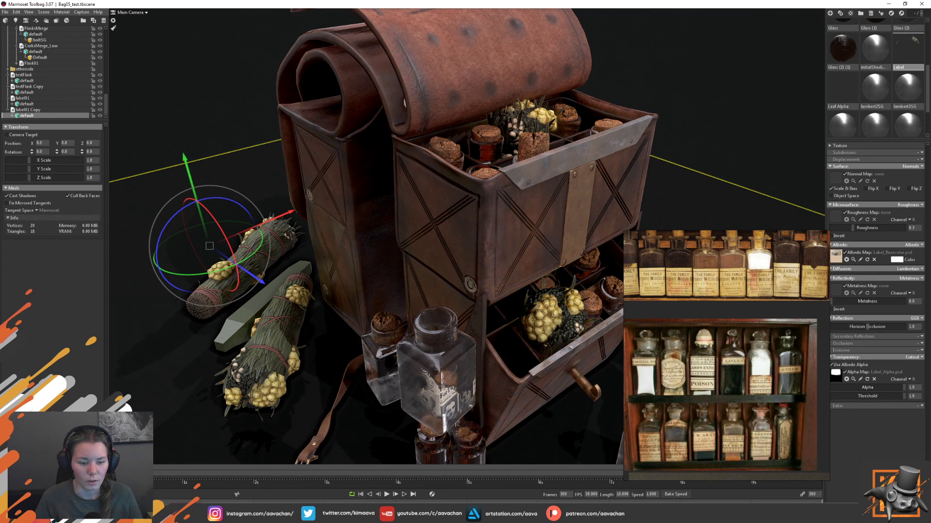
# - Paint dark mottled wear along the left and right edges of the label mask
pyautogui.hotkey('alt', 'Tab')
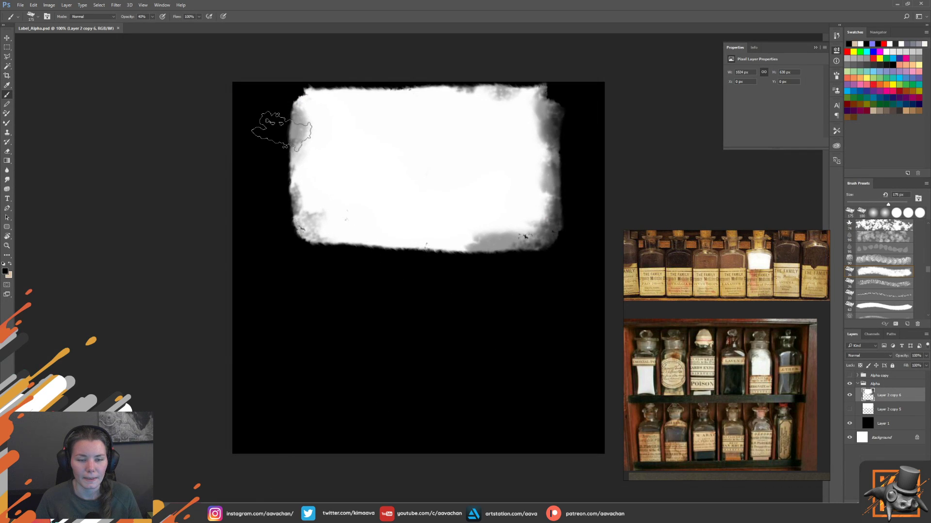
pyautogui.moveTo(281, 130)
pyautogui.mouseDown()
pyautogui.moveTo(279, 158)
pyautogui.moveTo(267, 149)
pyautogui.moveTo(291, 187)
pyautogui.moveTo(260, 115)
pyautogui.moveTo(277, 118)
pyautogui.moveTo(290, 179)
pyautogui.mouseUp()
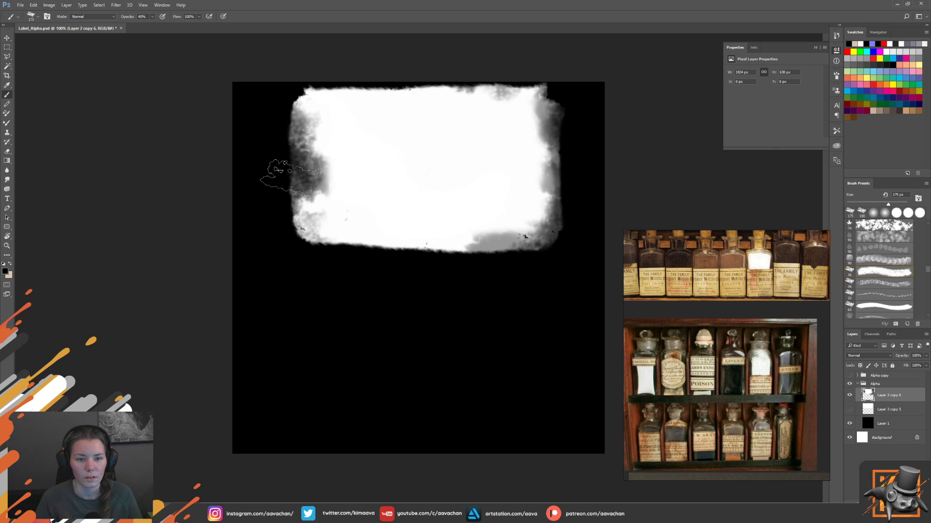
pyautogui.moveTo(602, 187)
pyautogui.mouseDown()
pyautogui.moveTo(540, 188)
pyautogui.moveTo(555, 138)
pyautogui.mouseUp()
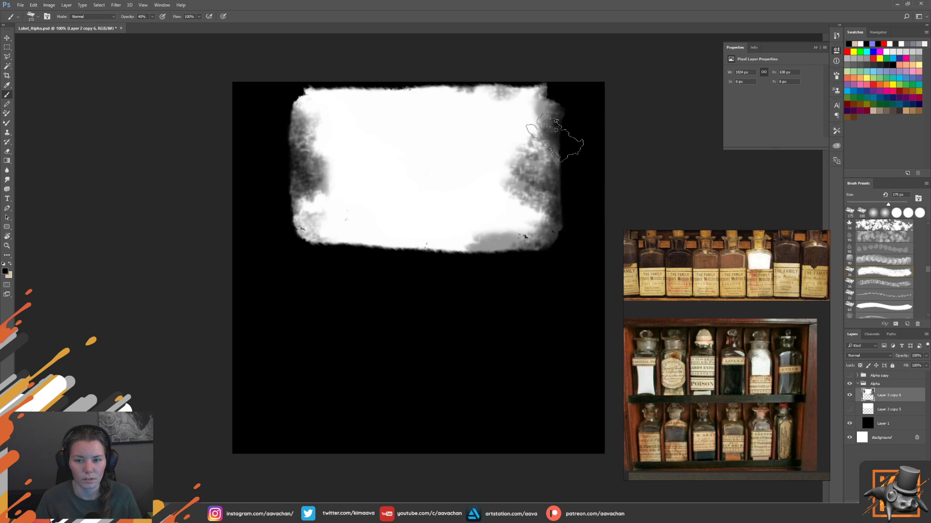
# - Save the mask in PSD format, overwriting Label_Alpha.psd
pyautogui.hotkey('ctrl', 'shift', 's')
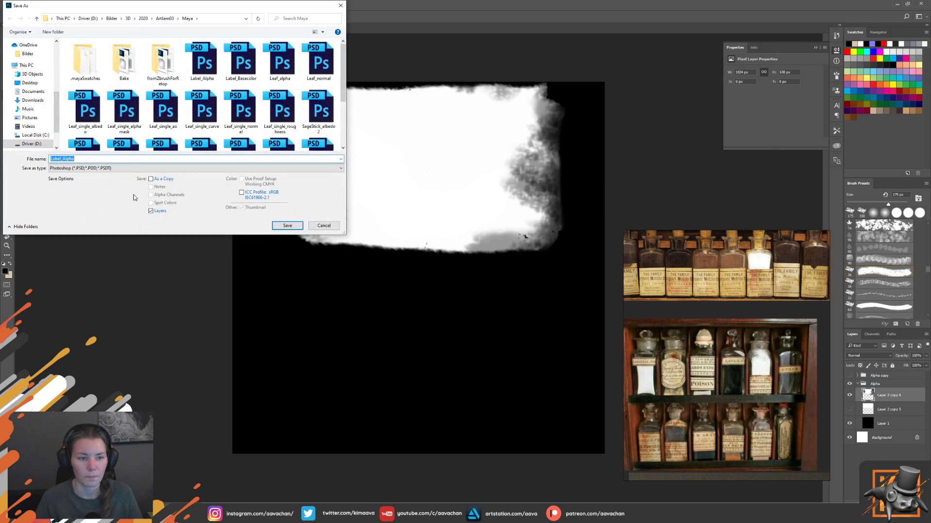
pyautogui.click(78, 169)
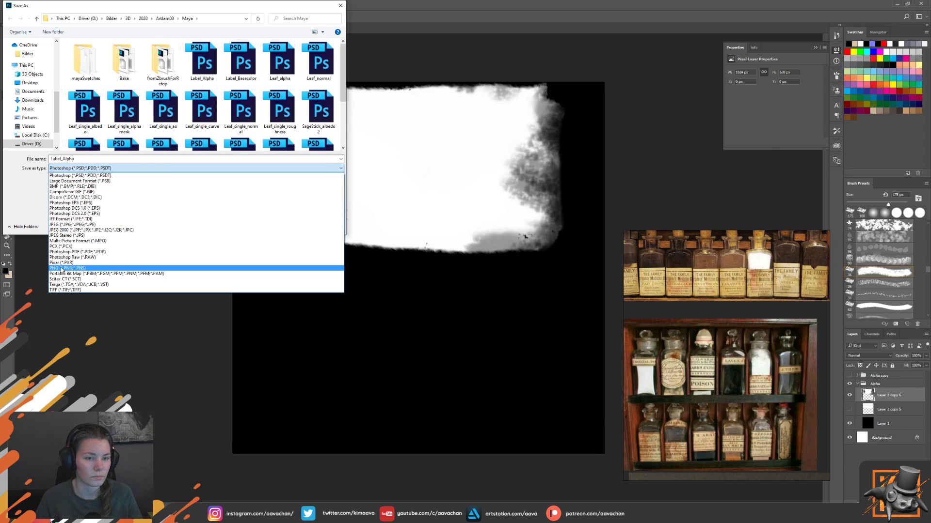
pyautogui.click(73, 176)
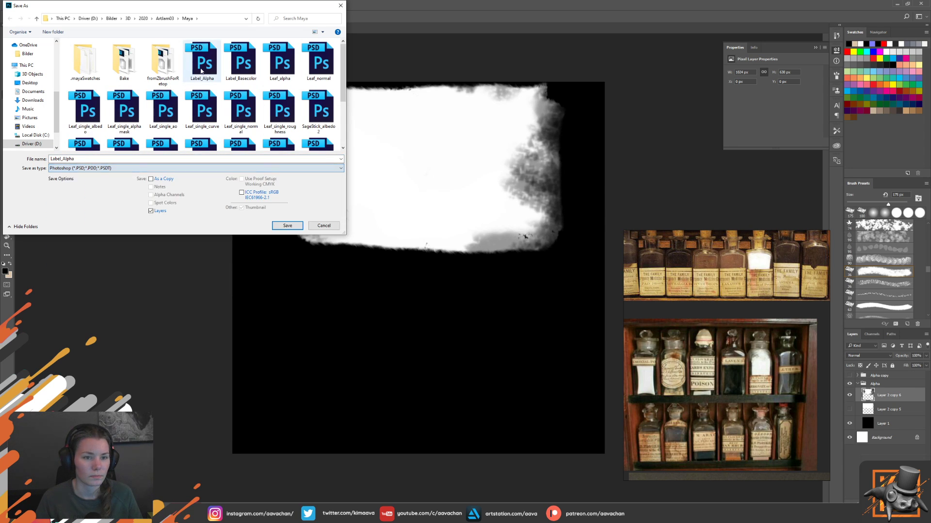
pyautogui.click(287, 226)
pyautogui.click(483, 258)
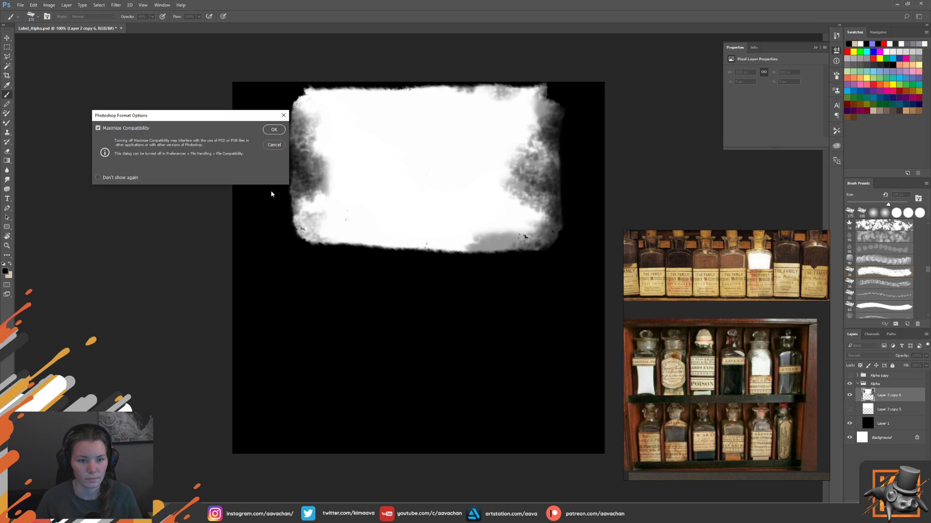
pyautogui.click(275, 131)
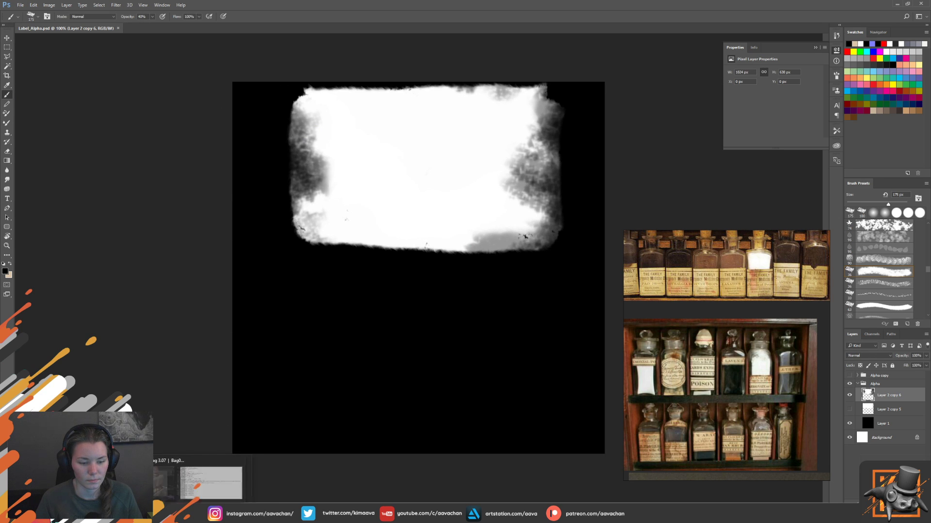
pyautogui.hotkey('alt', 'Tab')
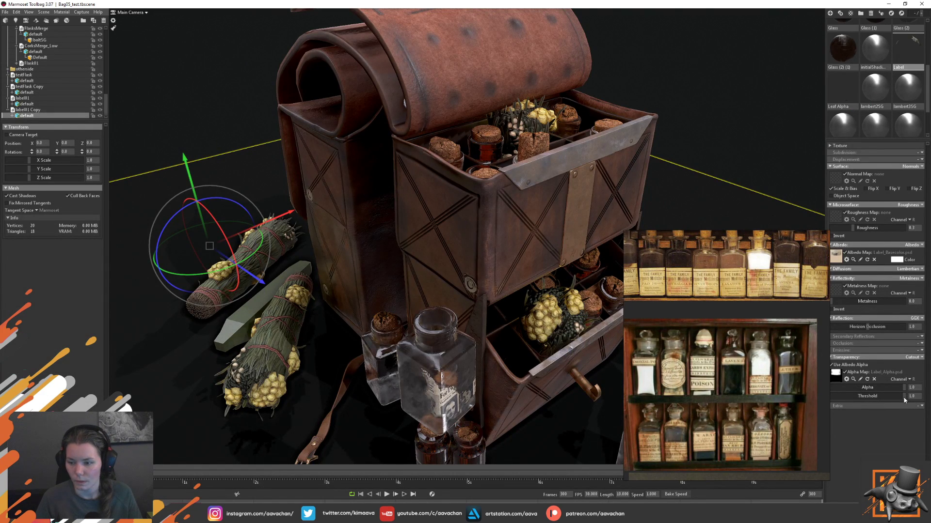
# - Try several Label cutout thresholds, check the labels in orbit, and settle on 0.514
pyautogui.moveTo(867, 396)
pyautogui.mouseDown()
pyautogui.moveTo(818, 397)
pyautogui.moveTo(842, 397)
pyautogui.mouseUp()
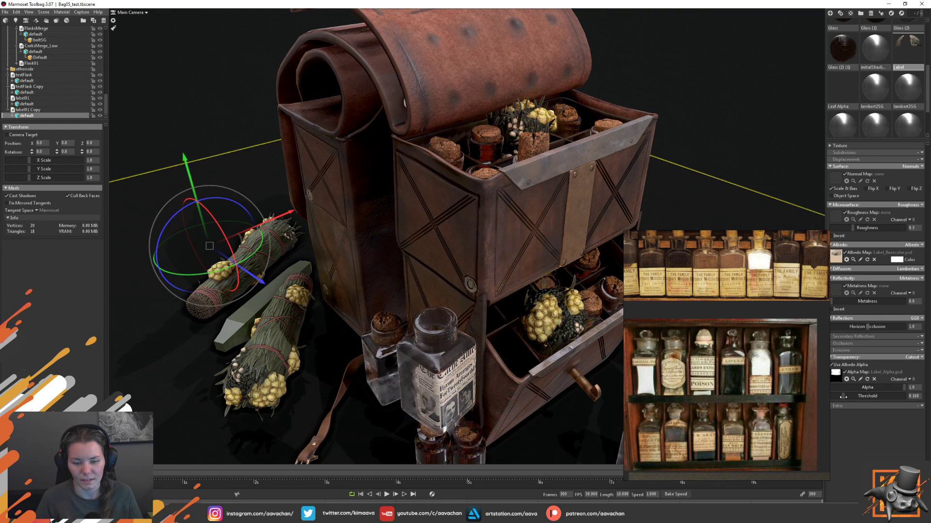
pyautogui.moveTo(843, 397)
pyautogui.mouseDown()
pyautogui.moveTo(920, 403)
pyautogui.moveTo(892, 408)
pyautogui.mouseUp()
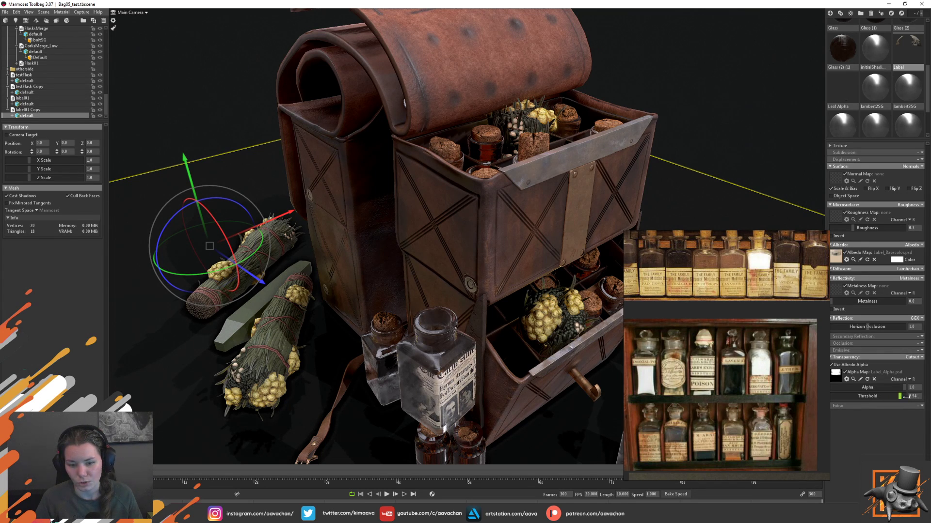
pyautogui.moveTo(901, 396); pyautogui.dragTo(911, 396)
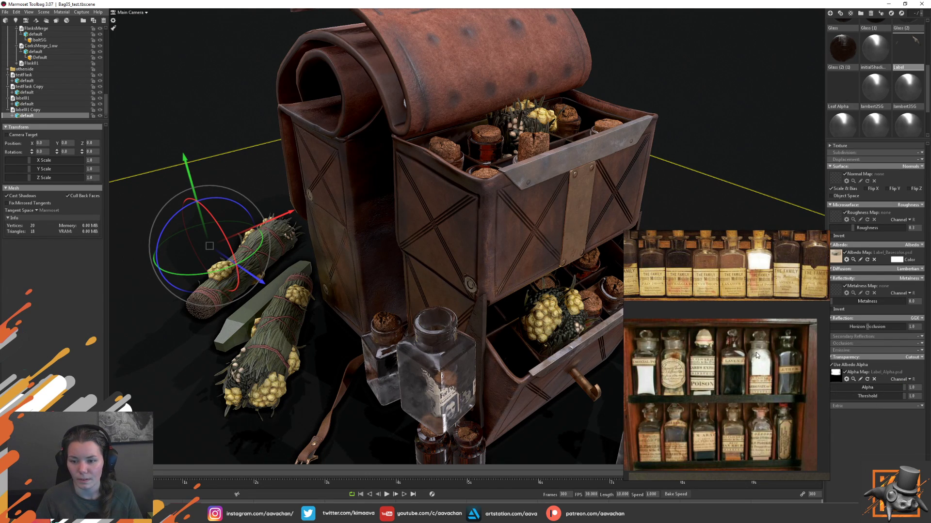
pyautogui.moveTo(551, 360); pyautogui.dragTo(510, 356)
pyautogui.scroll(-2, 510, 357)
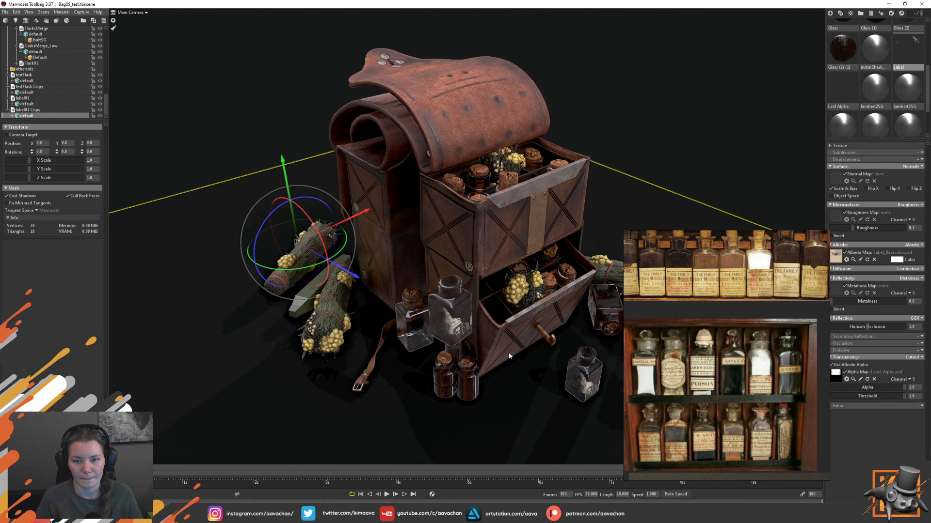
pyautogui.scroll(1, 509, 356)
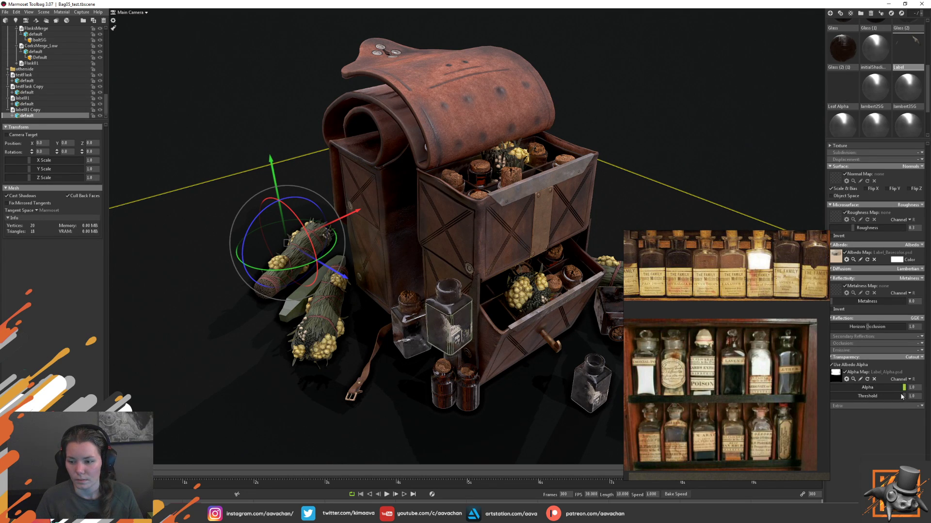
pyautogui.moveTo(902, 396); pyautogui.dragTo(868, 396)
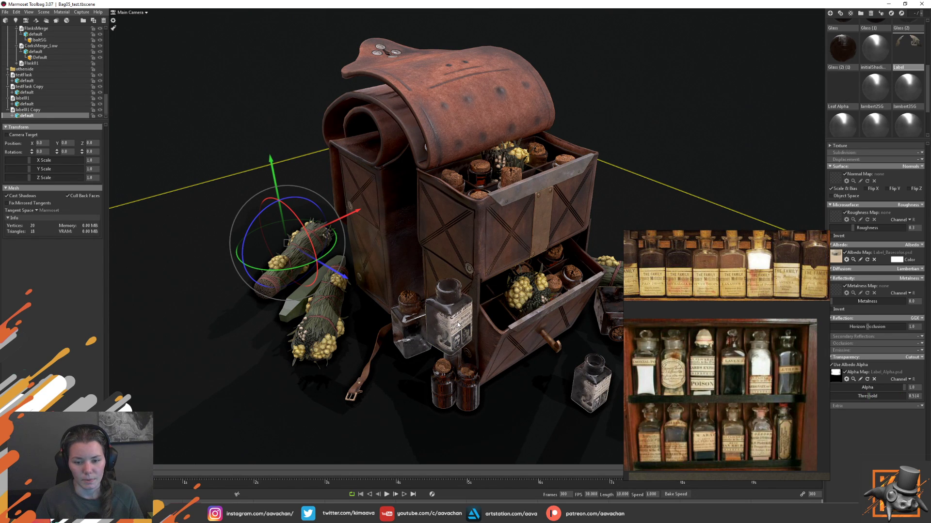
pyautogui.click(644, 130)
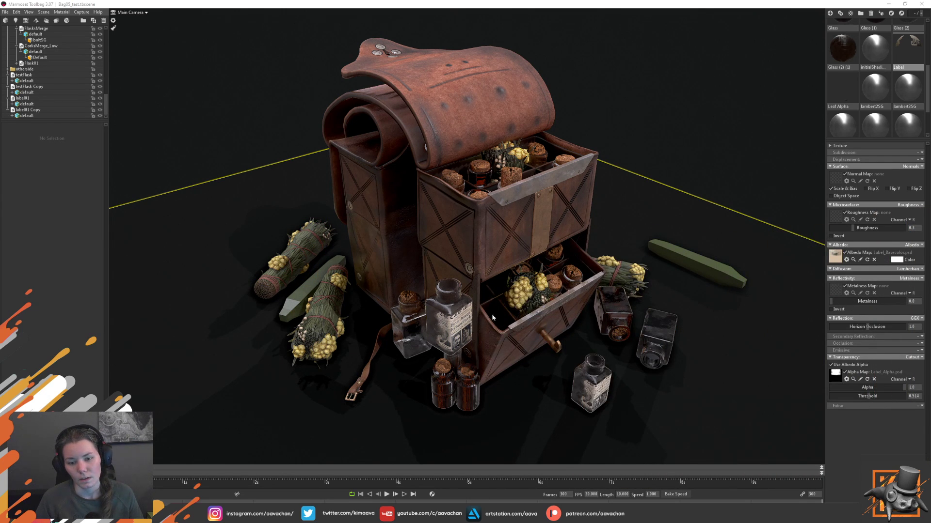
pyautogui.click(5, 13)
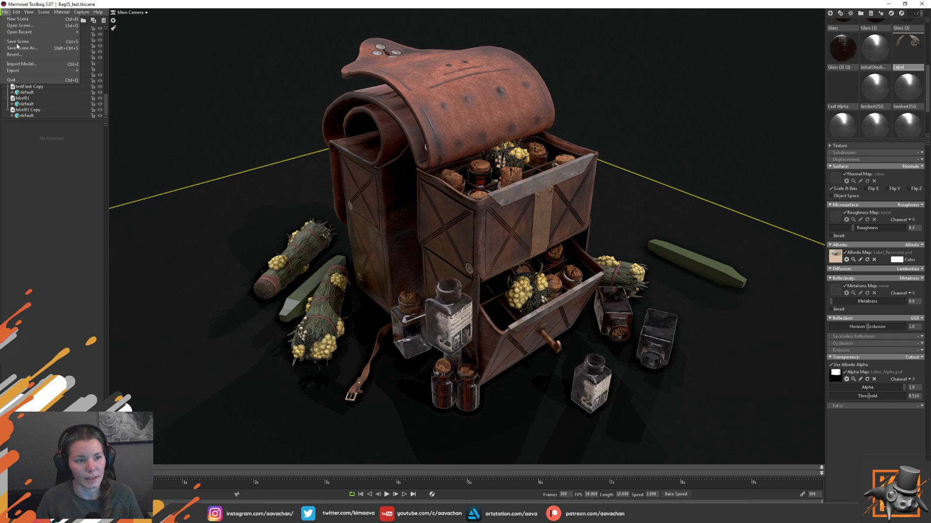
pyautogui.click(354, 277)
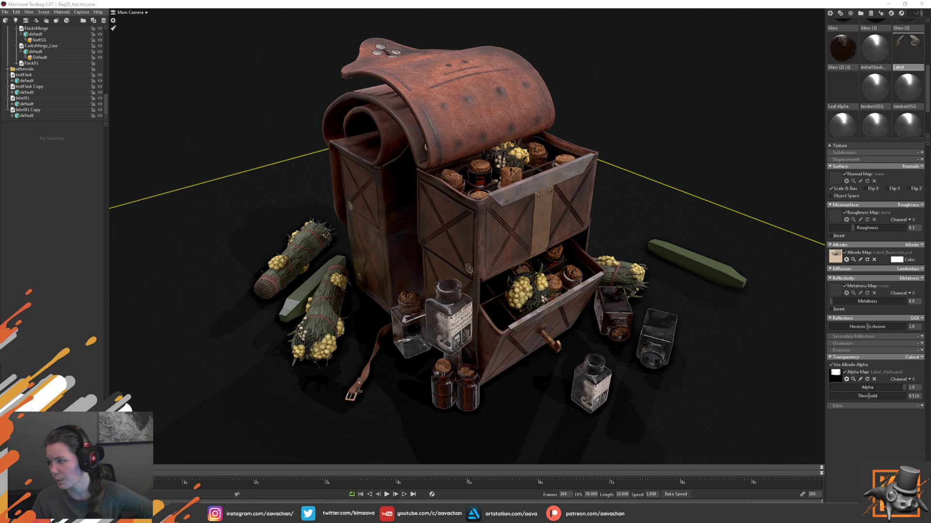
# - Zoom the PureRef board to the pansies and calendula photos and place it upper right
pyautogui.moveTo(930, 223); pyautogui.dragTo(573, 225)
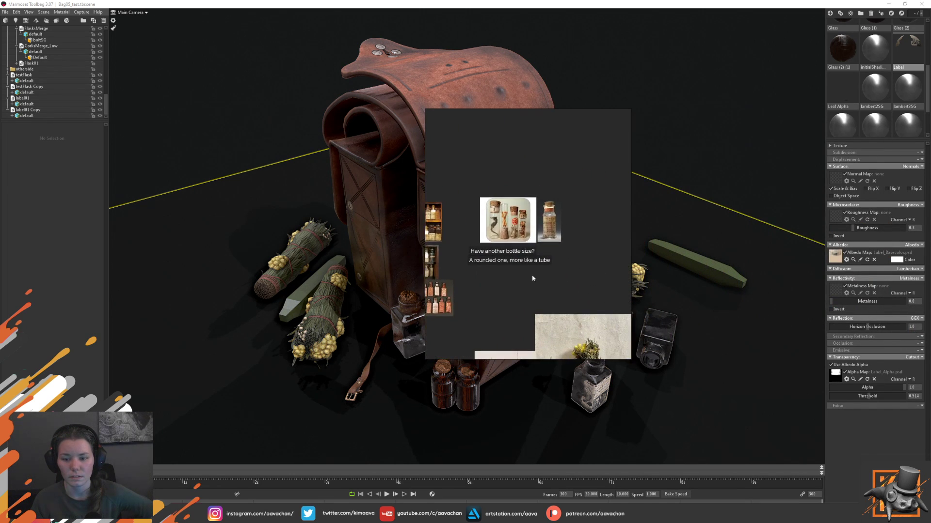
pyautogui.scroll(-5, 542, 168)
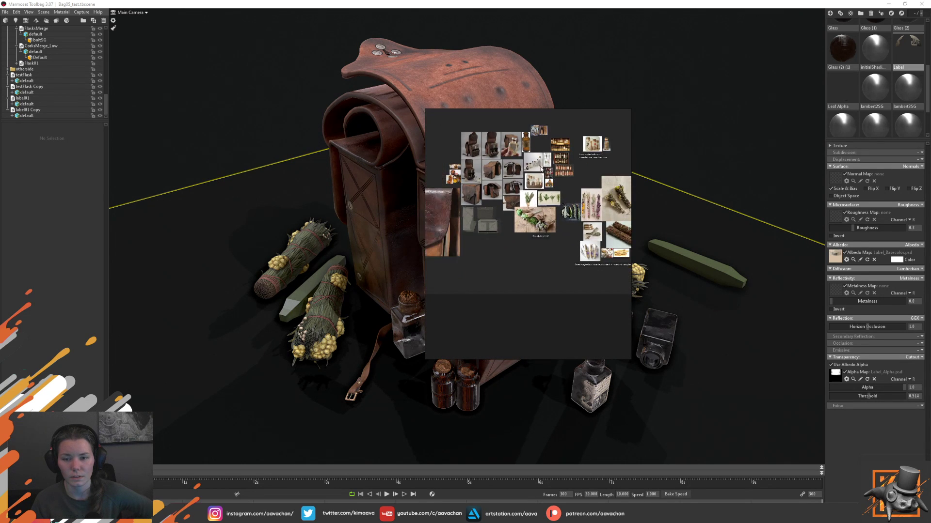
pyautogui.scroll(2, 542, 168)
pyautogui.scroll(2, 552, 184)
pyautogui.scroll(2, 565, 204)
pyautogui.scroll(2, 576, 222)
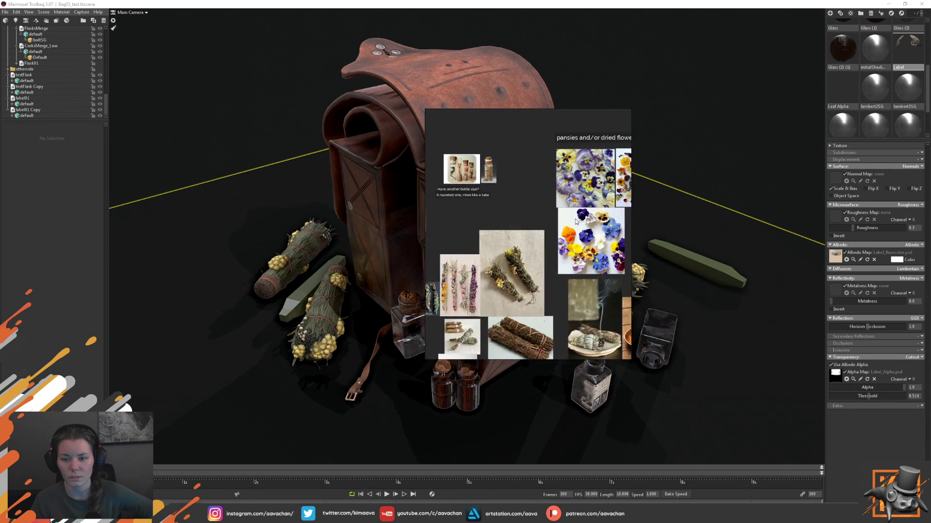
pyautogui.scroll(2, 576, 222)
pyautogui.scroll(2, 558, 226)
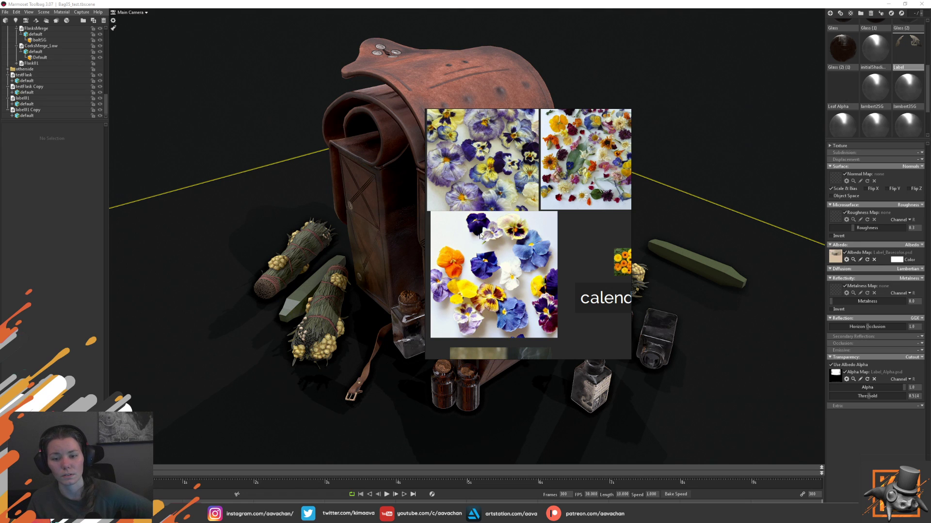
pyautogui.scroll(-2, 513, 257)
pyautogui.scroll(-1, 544, 231)
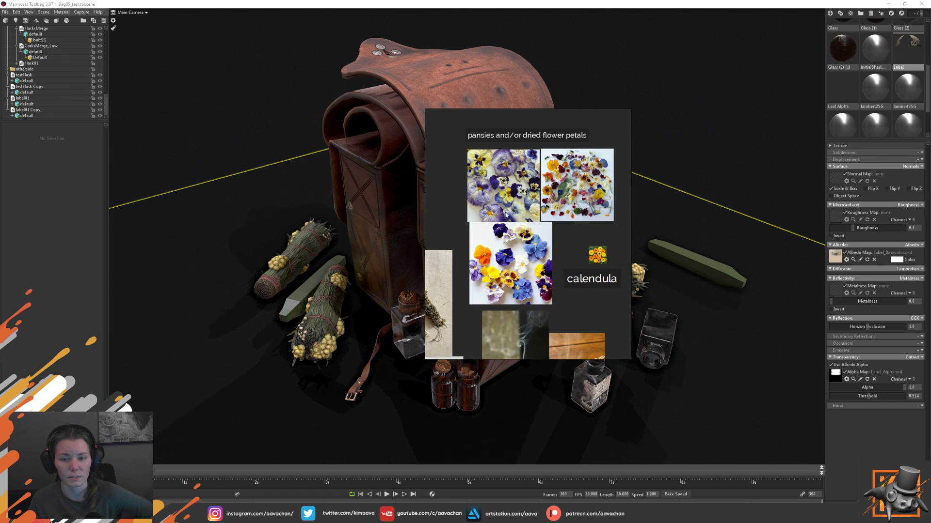
pyautogui.moveTo(488, 207); pyautogui.dragTo(690, 135)
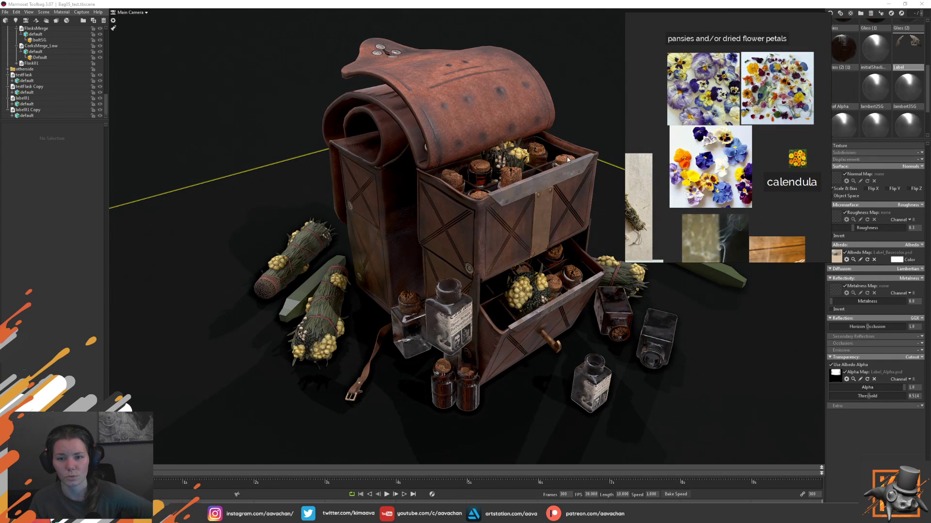